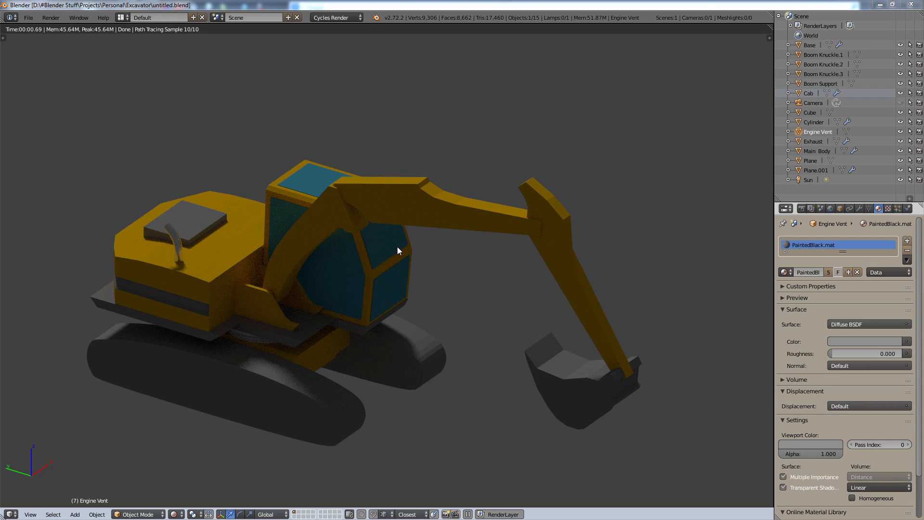
# - Set the 3D viewport shading of the excavator scene to Texture
pyautogui.moveTo(339, 269); pyautogui.dragTo(369, 264, button='middle')
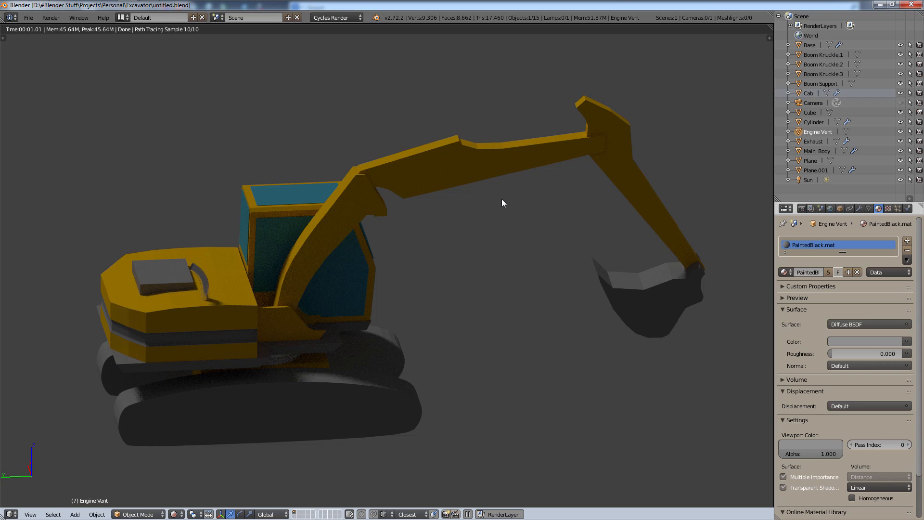
pyautogui.moveTo(501, 203); pyautogui.dragTo(458, 235, button='middle')
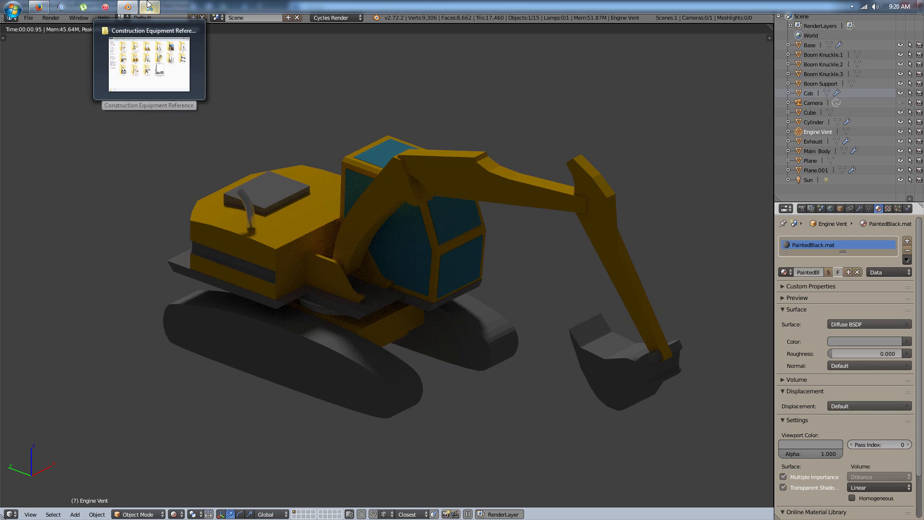
pyautogui.click(149, 6)
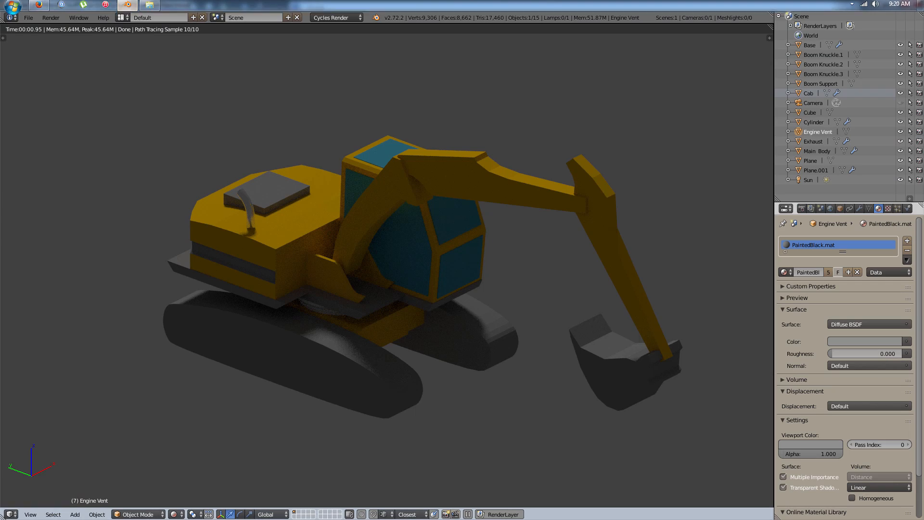
pyautogui.click(174, 514)
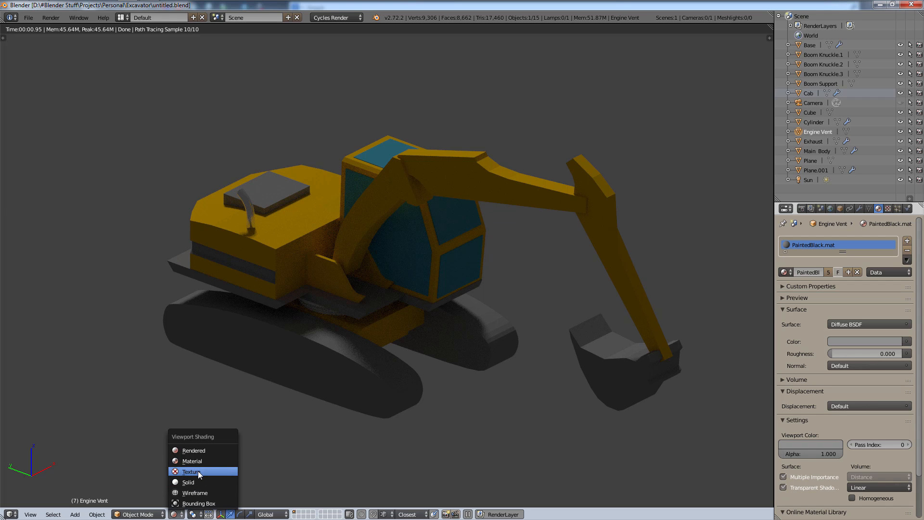
pyautogui.click(198, 470)
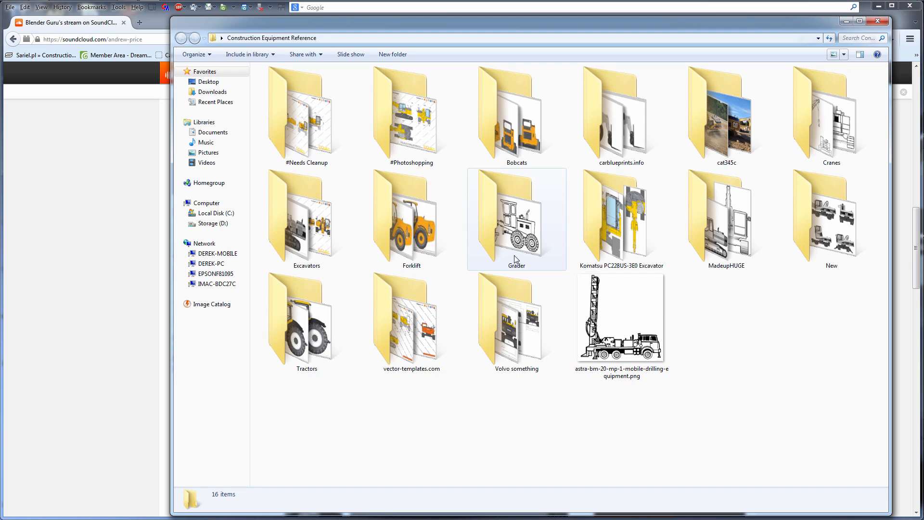
# - Open the Excavators folder inside Construction Equipment Reference and enlarge its thumbnails
pyautogui.doubleClick(338, 239)
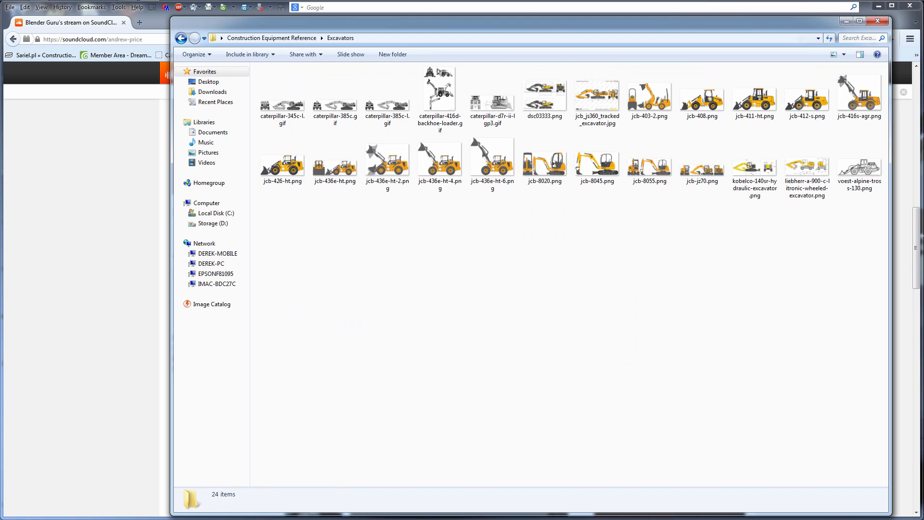
pyautogui.click(846, 57)
pyautogui.moveTo(846, 70)
pyautogui.mouseDown()
pyautogui.moveTo(855, 47)
pyautogui.moveTo(854, 57)
pyautogui.mouseUp()
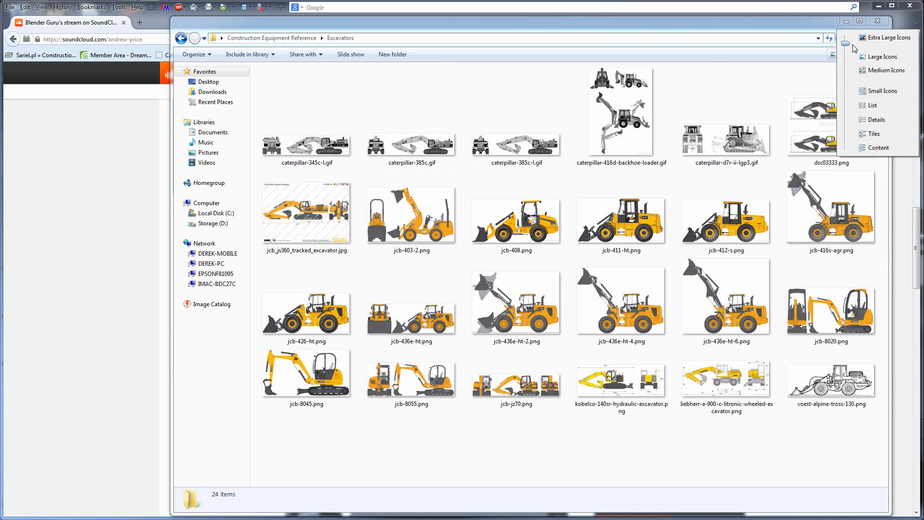
pyautogui.click(634, 471)
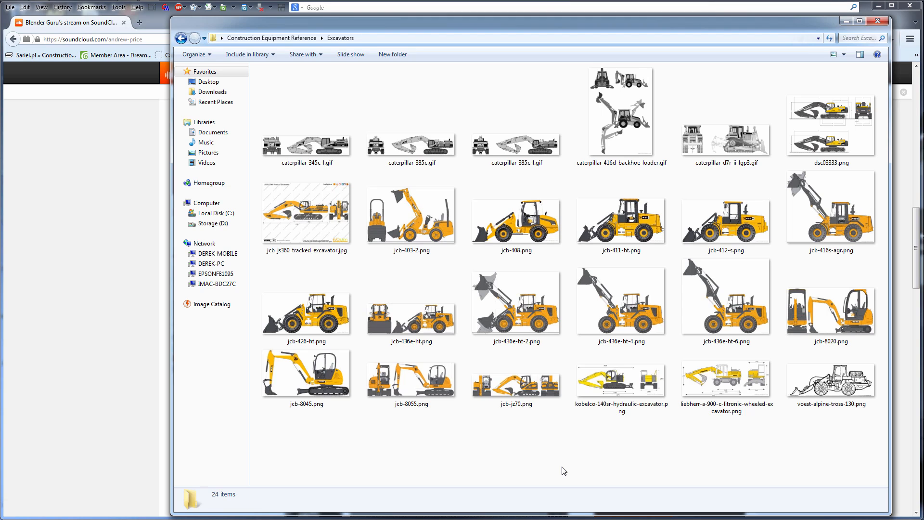
# - Preview the caterpillar-416d-backhoe-loader.gif blueprint at full size and close it
pyautogui.rightClick(621, 117)
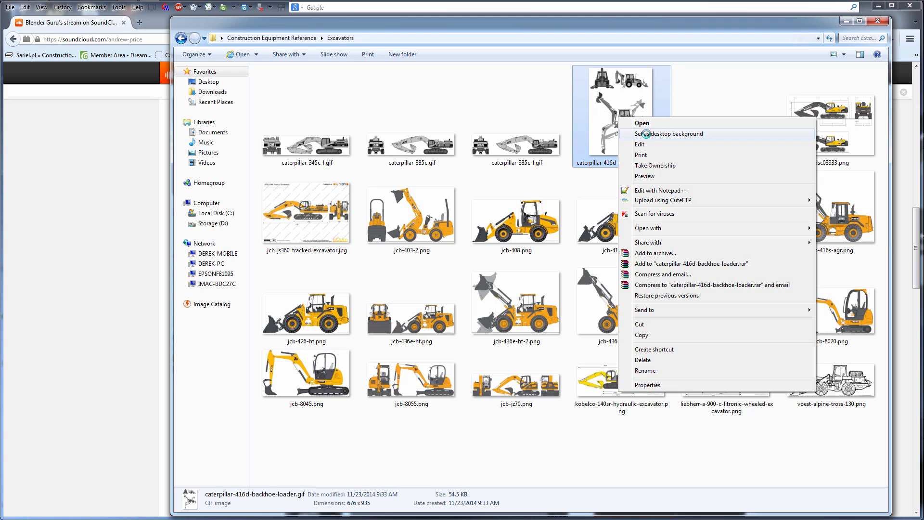
pyautogui.click(647, 176)
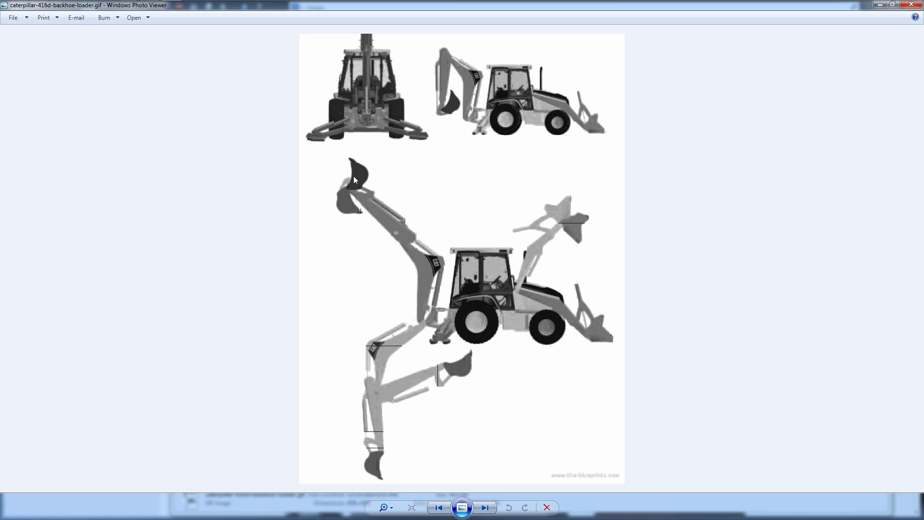
pyautogui.click(910, 5)
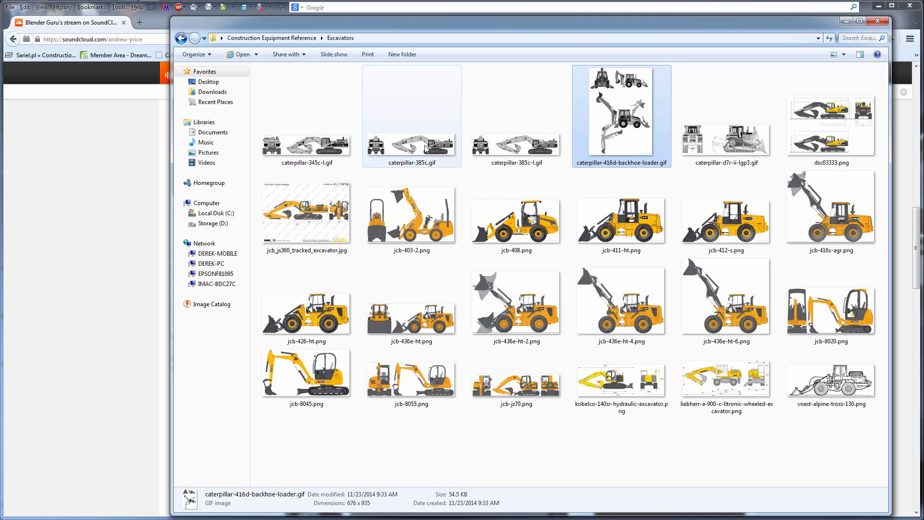
# - Browse the reference images in the cat345c folder, including cat345cback.png, 043.jpg and caterpillar-345c-l.png, and close the viewer
pyautogui.click(181, 38)
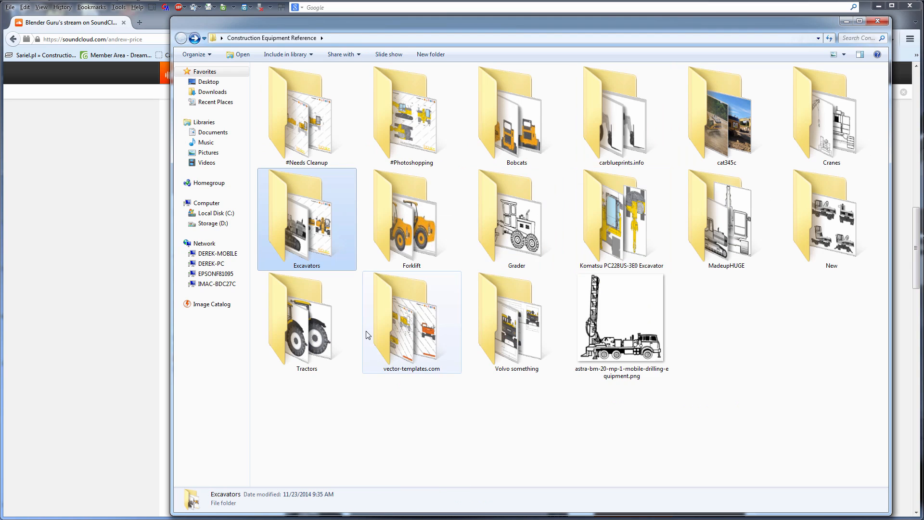
pyautogui.doubleClick(727, 143)
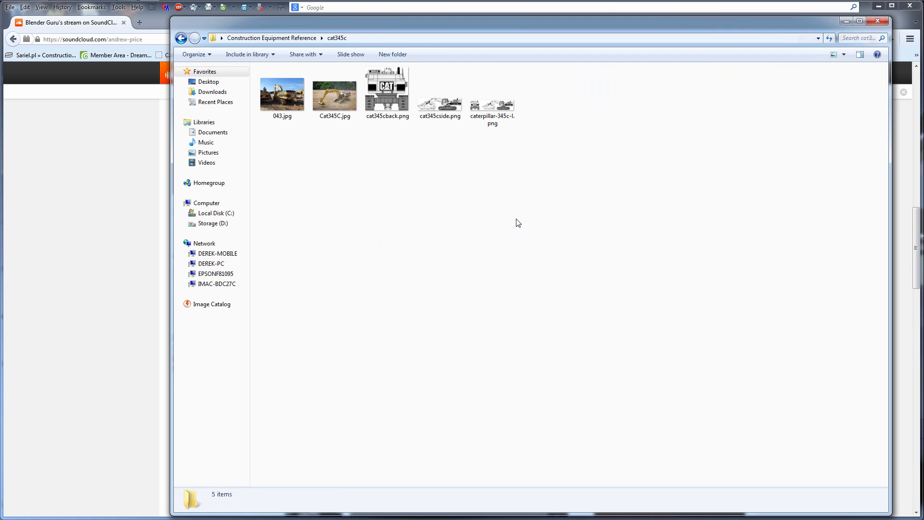
pyautogui.rightClick(379, 95)
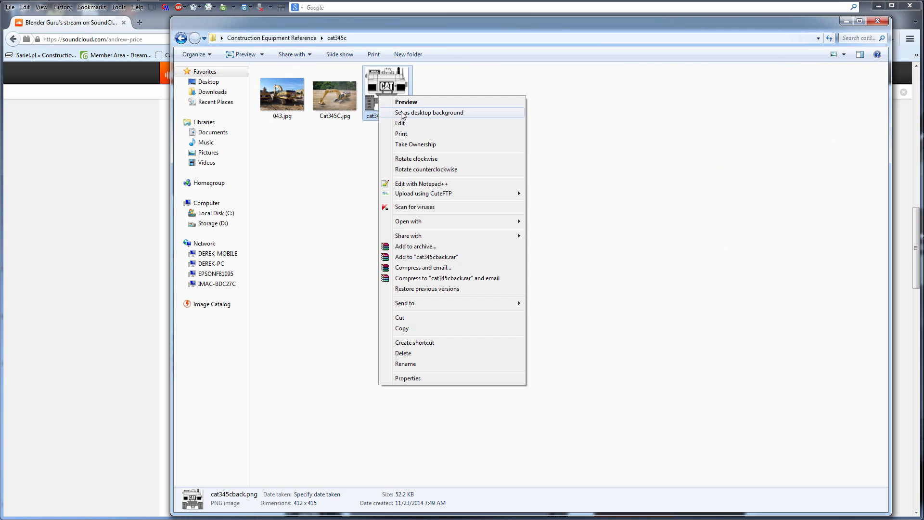
pyautogui.click(409, 101)
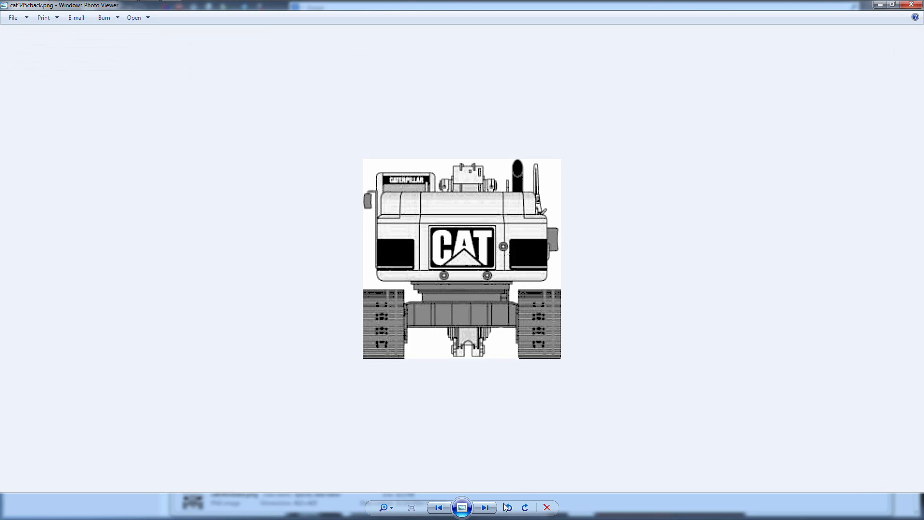
pyautogui.click(494, 509)
pyautogui.click(484, 508)
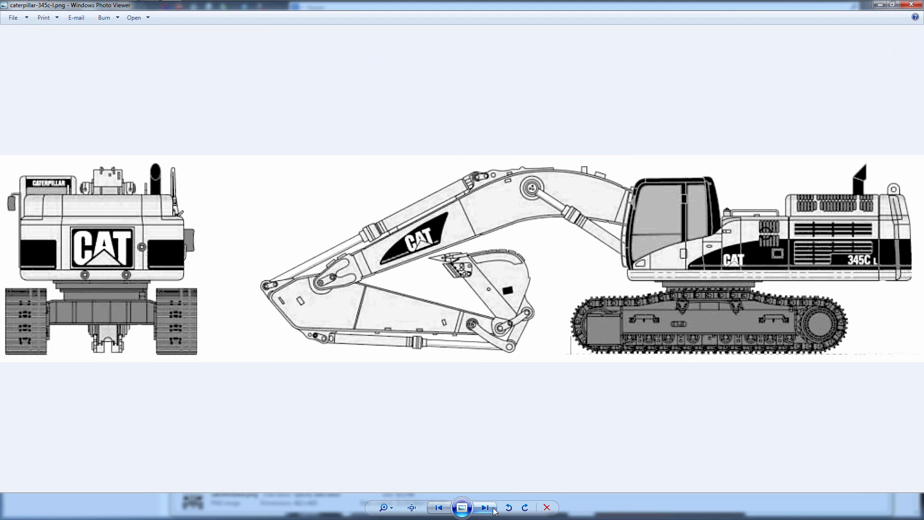
pyautogui.click(494, 509)
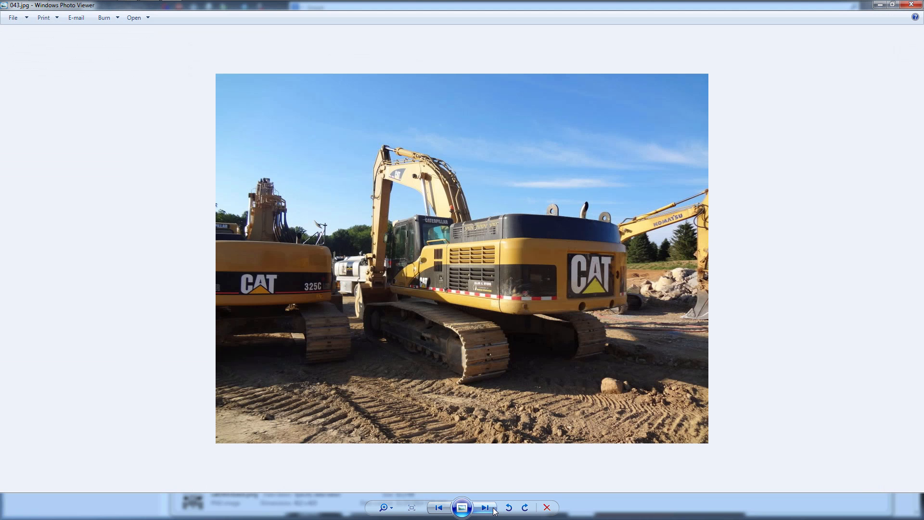
pyautogui.click(436, 507)
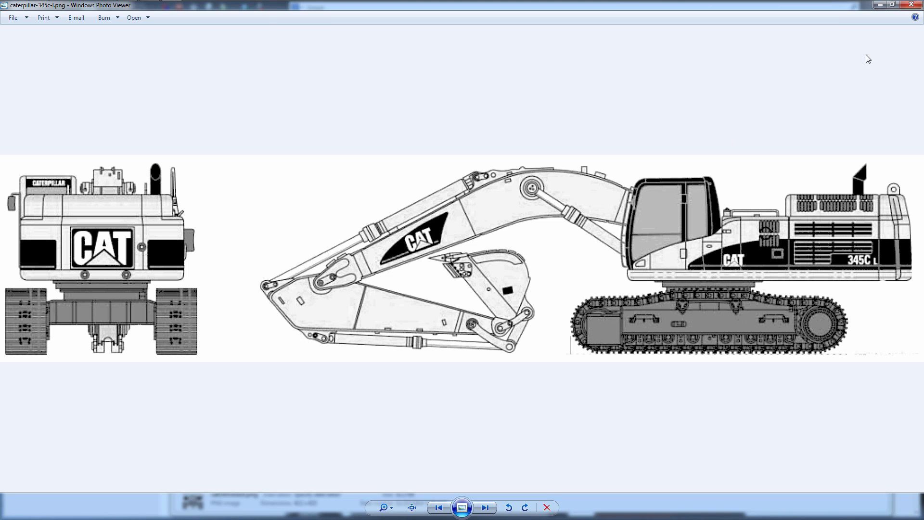
pyautogui.click(911, 5)
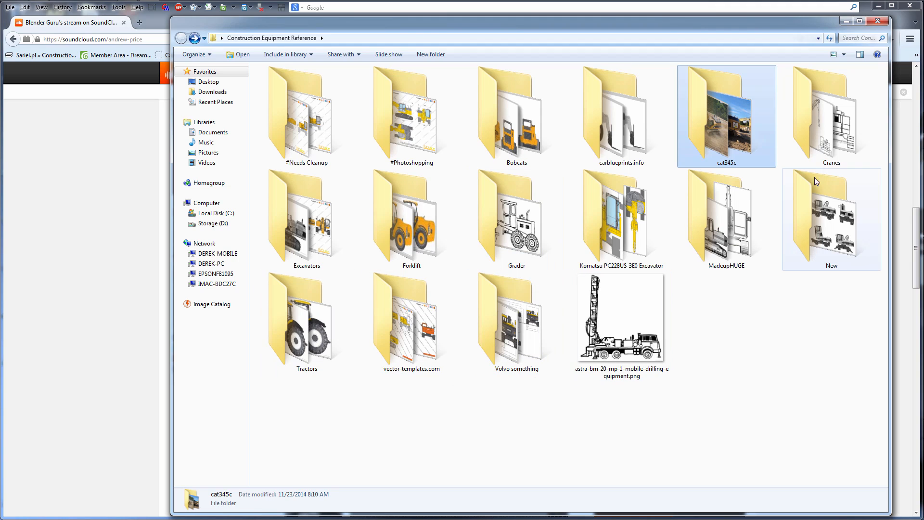
# - Clear the browser window off the desktop and open the MadeupHUGE folder in Construction Equipment Reference
pyautogui.click(877, 21)
pyautogui.press('super+d')
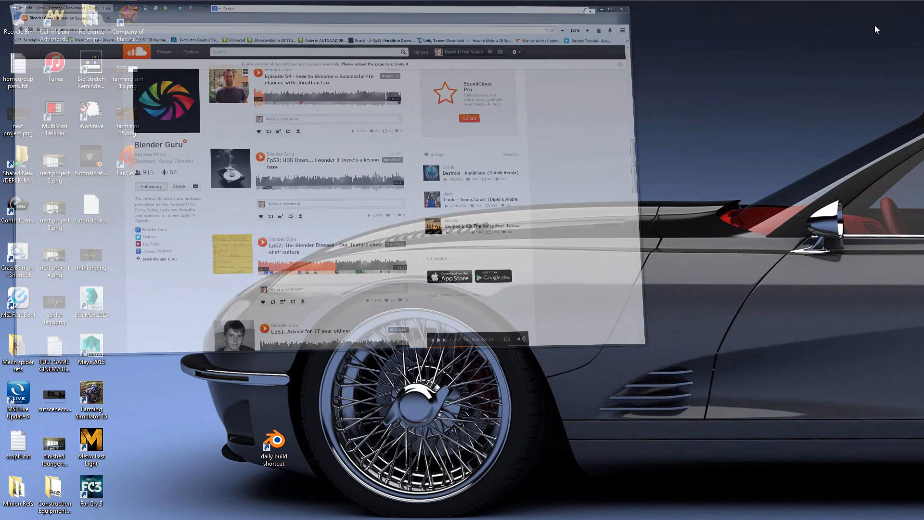
pyautogui.doubleClick(24, 162)
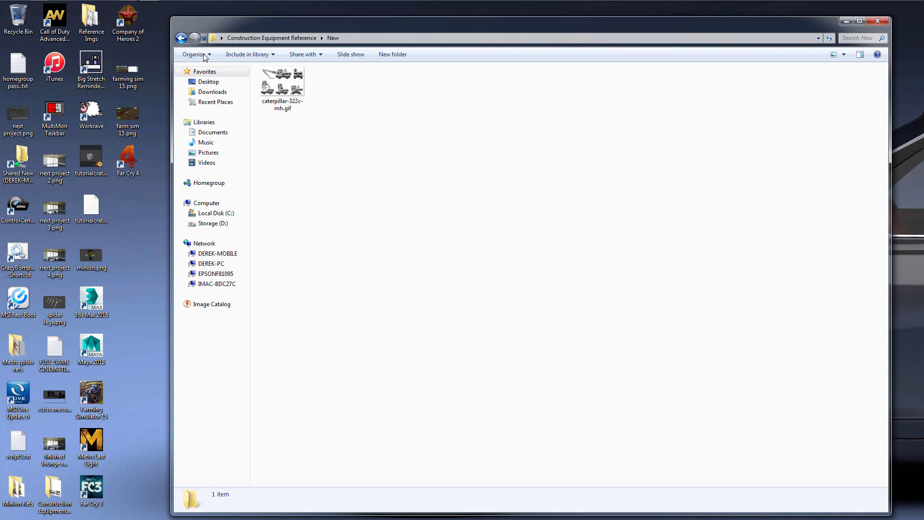
pyautogui.click(181, 40)
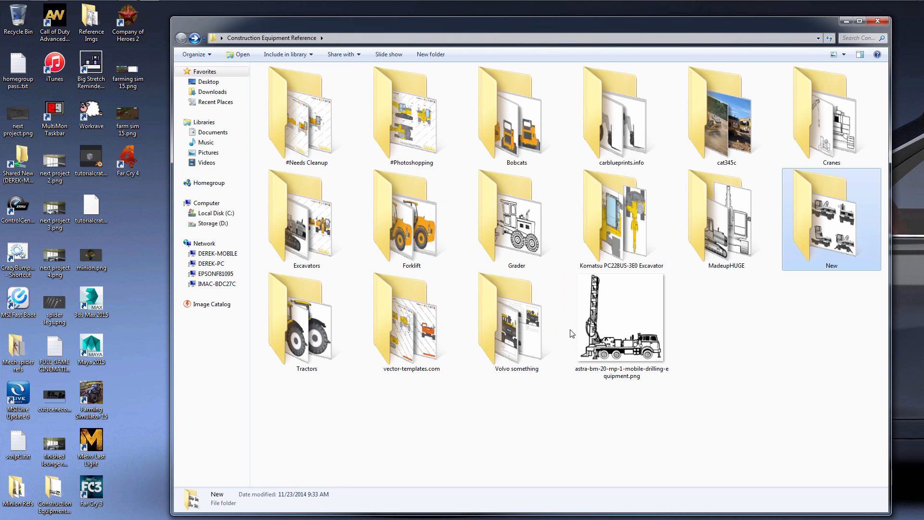
pyautogui.doubleClick(716, 222)
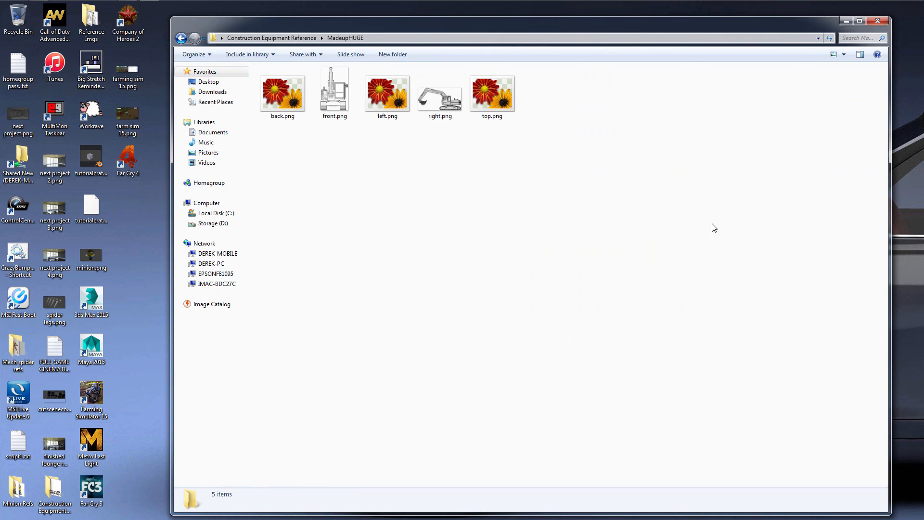
# - Check the image dimensions of back.png, front.png, left.png and right.png in the MadeupHUGE folder
pyautogui.rightClick(288, 88)
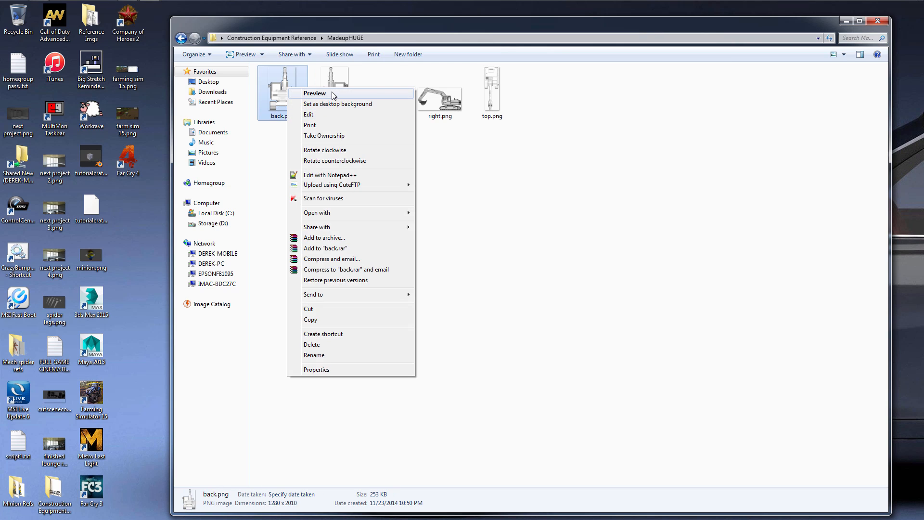
pyautogui.click(512, 184)
pyautogui.click(280, 104)
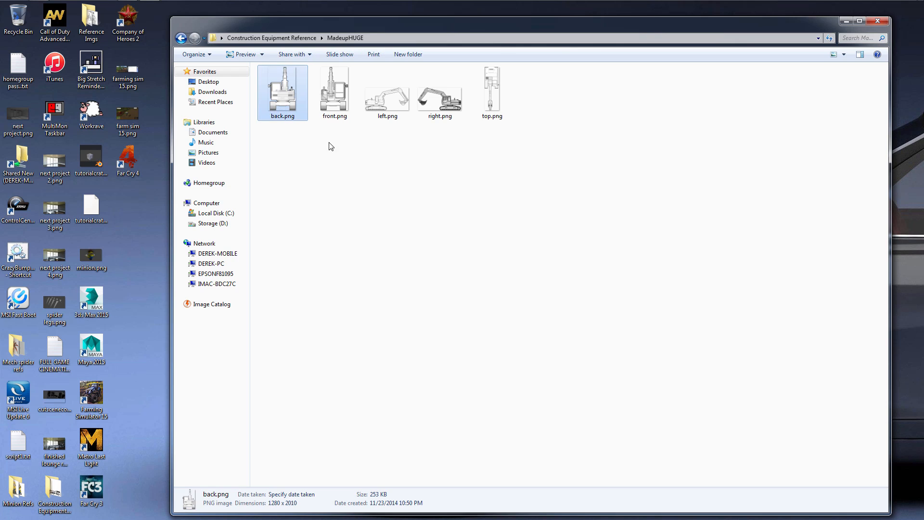
pyautogui.click(346, 113)
pyautogui.click(390, 109)
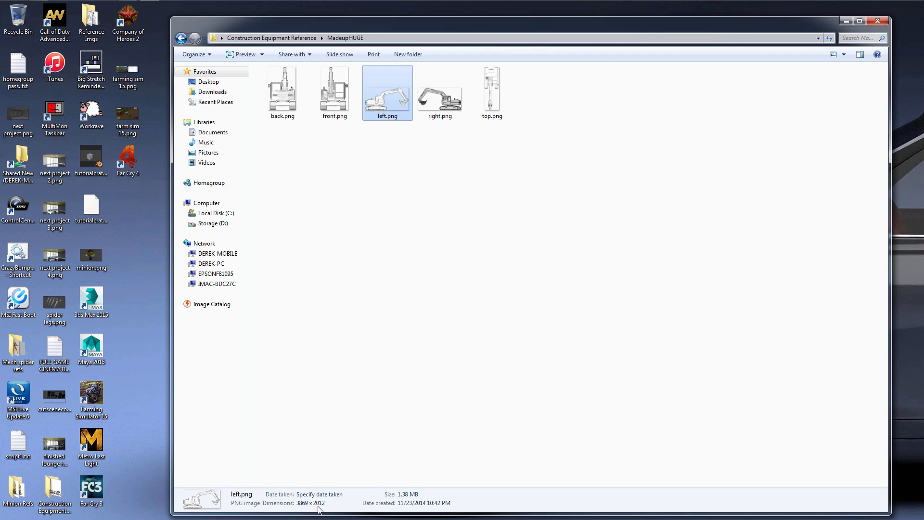
pyautogui.click(438, 117)
# - View the excavator's back, front, left, right and top blueprint images in turn and close the viewer
pyautogui.doubleClick(306, 112)
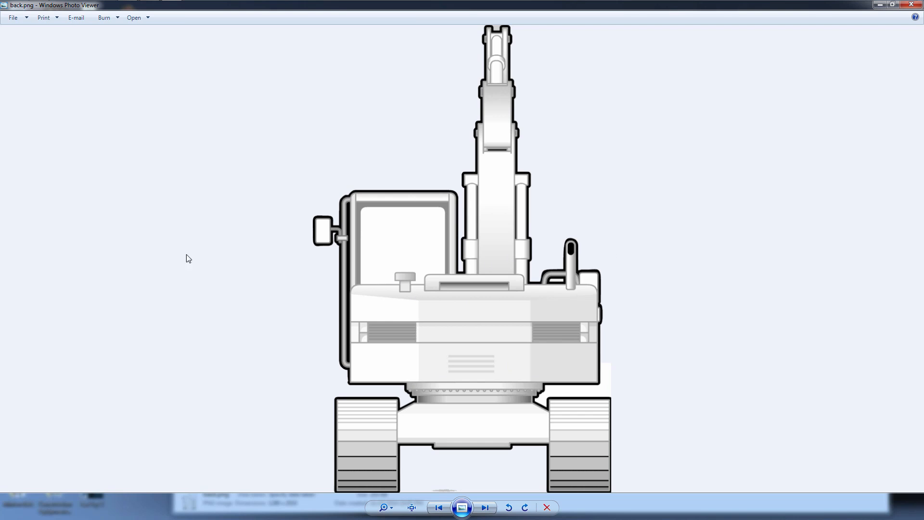
pyautogui.click(485, 508)
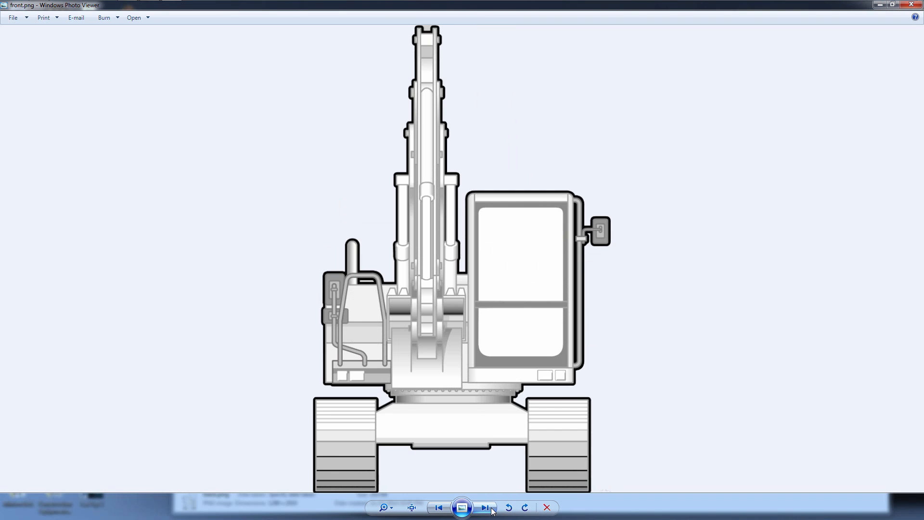
pyautogui.click(491, 509)
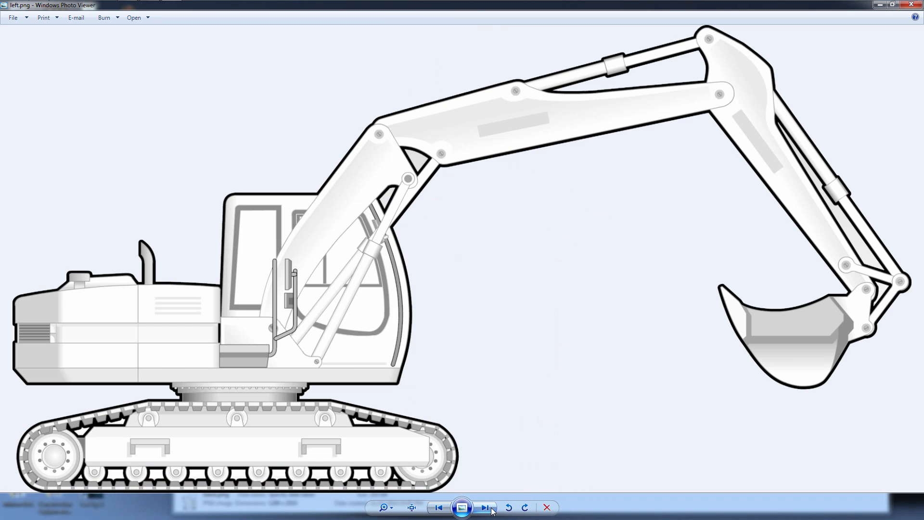
pyautogui.click(492, 509)
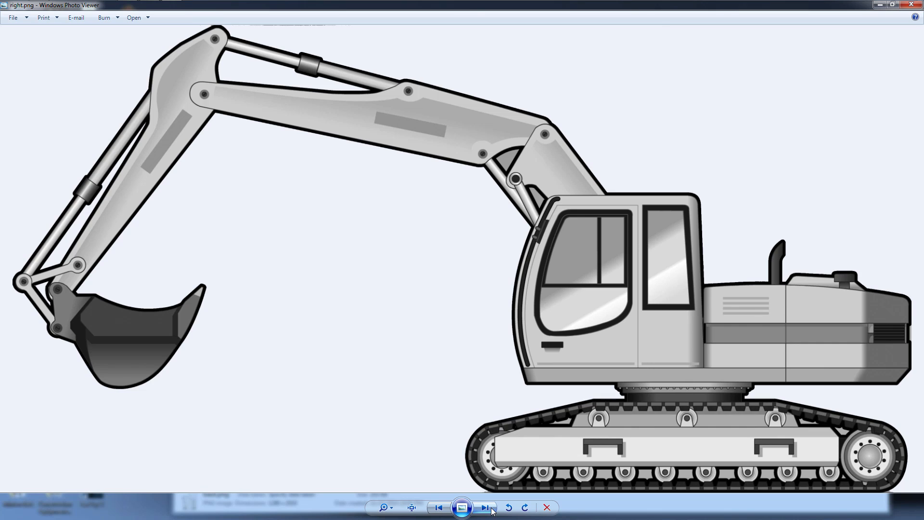
pyautogui.click(491, 510)
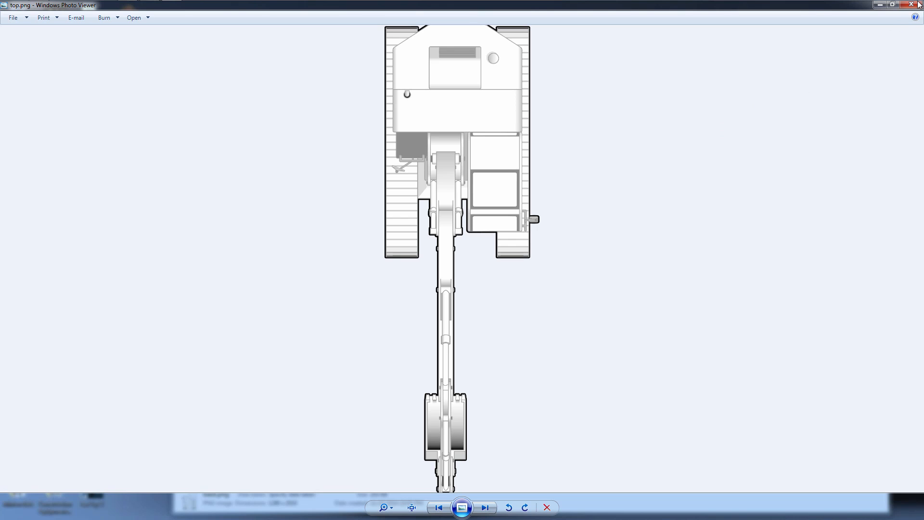
pyautogui.moveTo(916, 7)
pyautogui.click(911, 5)
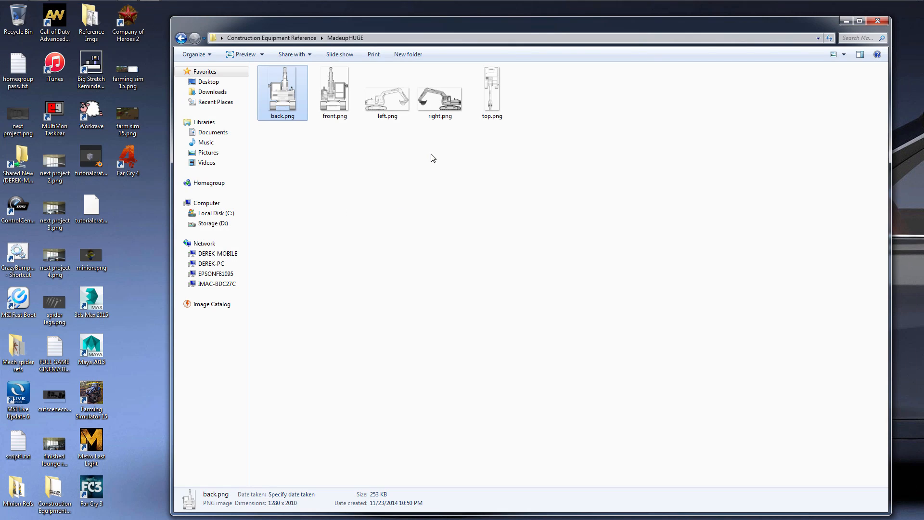
pyautogui.click(511, 159)
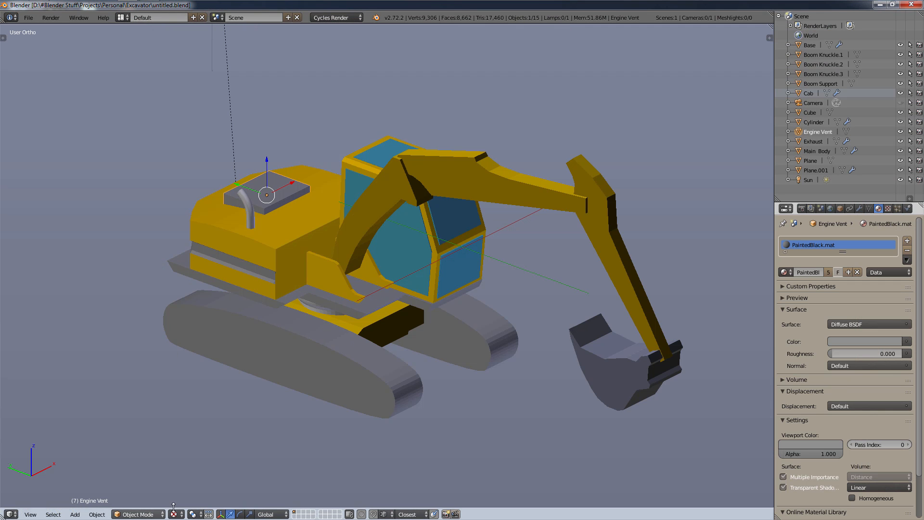
# - Switch back to Blender's excavator scene and set the viewport shading to Rendered
pyautogui.click(175, 515)
pyautogui.click(198, 460)
pyautogui.click(176, 514)
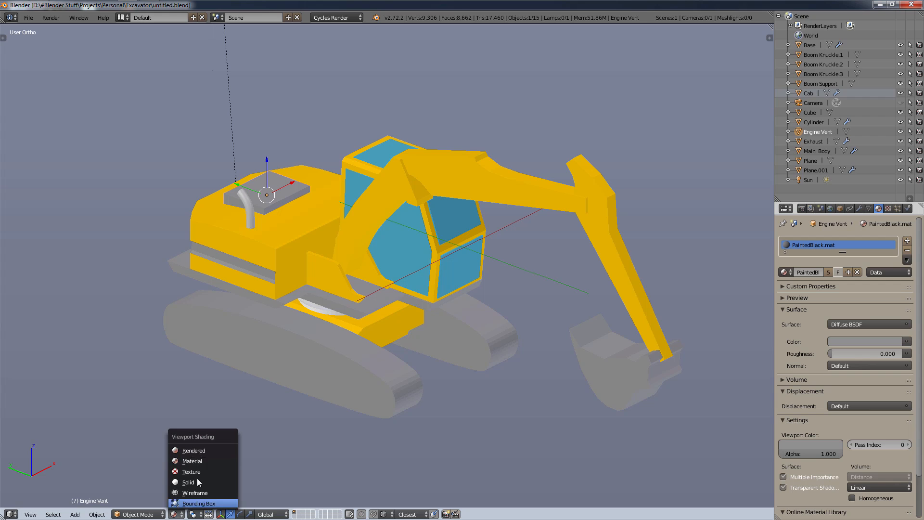
pyautogui.click(201, 451)
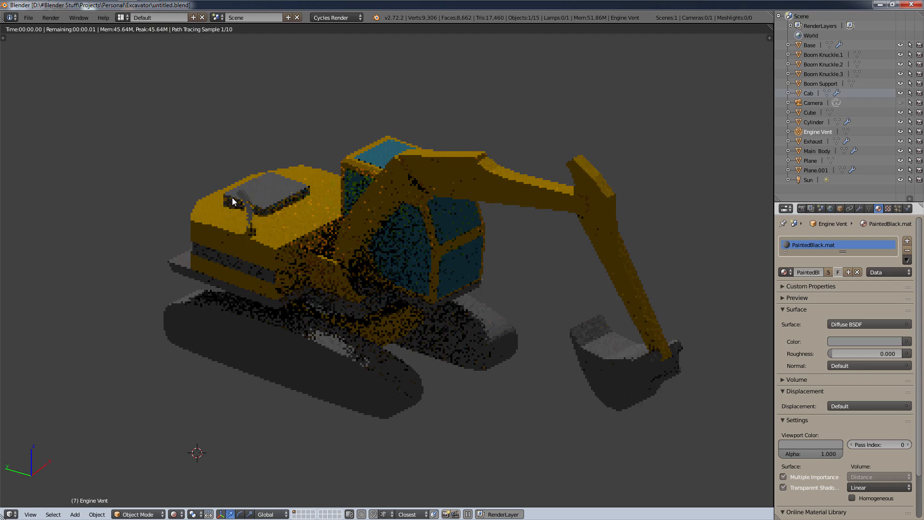
# - Examine the rendered excavator model from the rear and the cab side, including the boom, body and tracks
pyautogui.moveTo(232, 198)
pyautogui.mouseDown(button='middle')
pyautogui.moveTo(313, 200)
pyautogui.moveTo(426, 173)
pyautogui.mouseUp(button='middle')
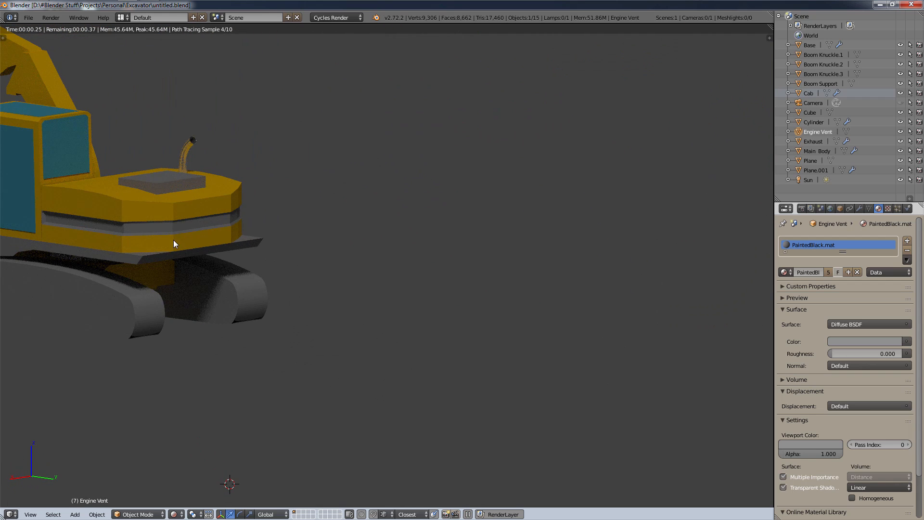
pyautogui.moveTo(173, 239); pyautogui.dragTo(611, 305, button='middle')
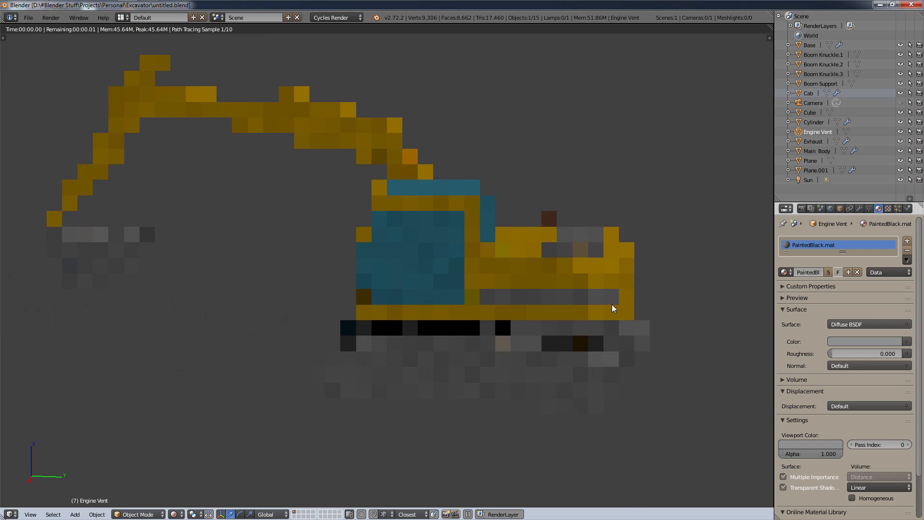
pyautogui.scroll(-2, 535, 308)
pyautogui.scroll(2, 534, 285)
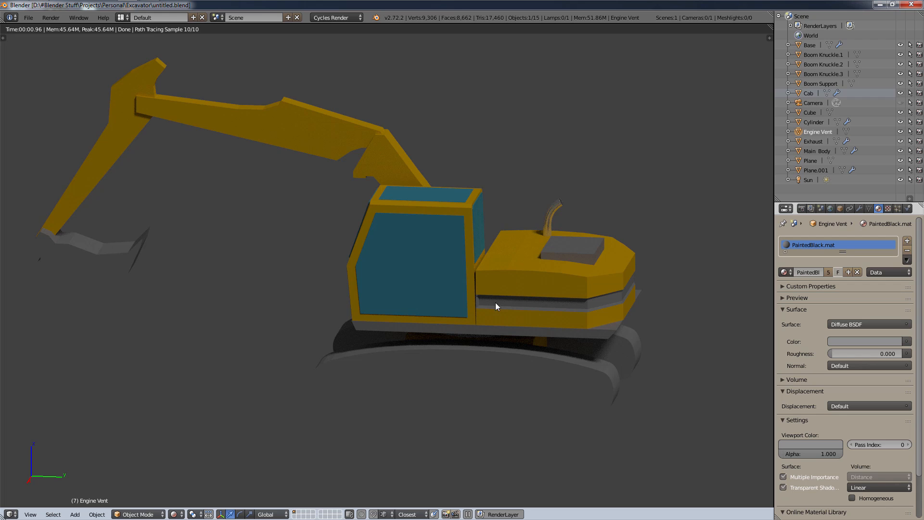
pyautogui.moveTo(508, 309)
pyautogui.mouseDown(button='middle')
pyautogui.moveTo(491, 324)
pyautogui.moveTo(438, 336)
pyautogui.moveTo(470, 314)
pyautogui.moveTo(455, 294)
pyautogui.moveTo(379, 294)
pyautogui.moveTo(393, 305)
pyautogui.moveTo(524, 314)
pyautogui.moveTo(544, 298)
pyautogui.moveTo(552, 273)
pyautogui.moveTo(519, 302)
pyautogui.mouseUp(button='middle')
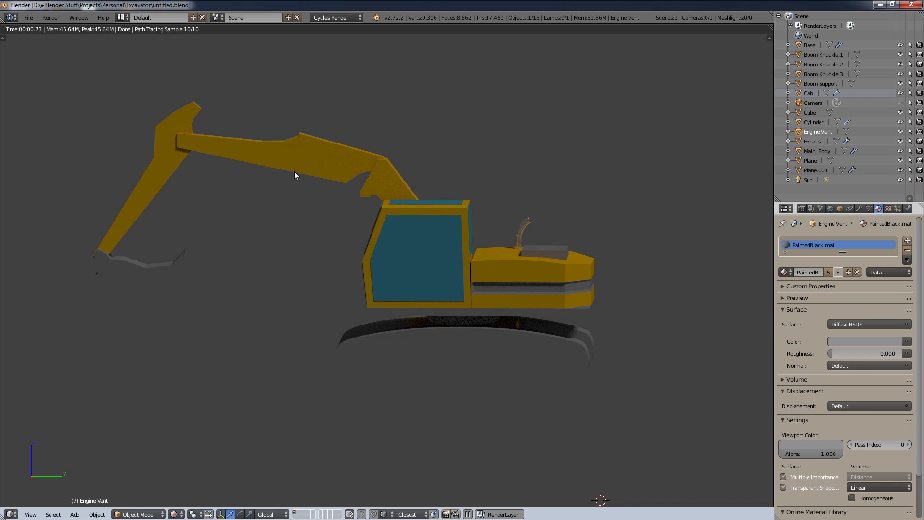
pyautogui.scroll(2, 486, 313)
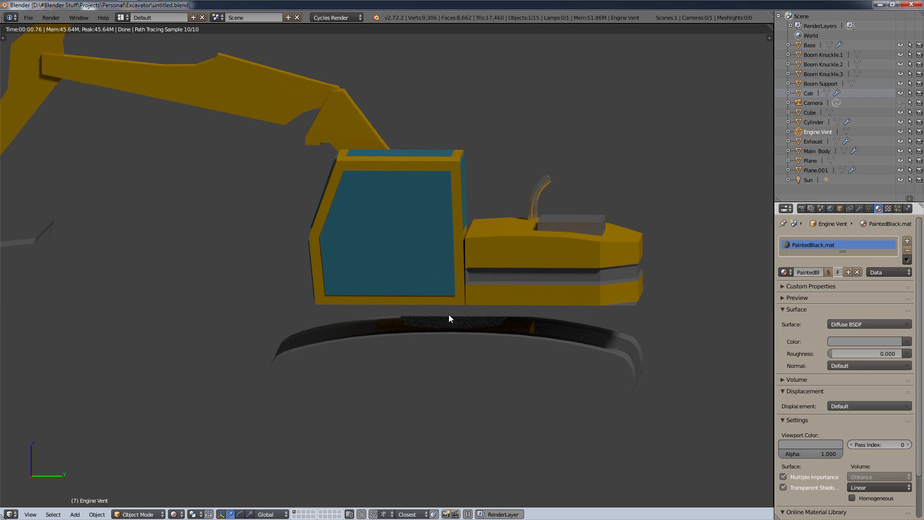
pyautogui.scroll(-1, 449, 314)
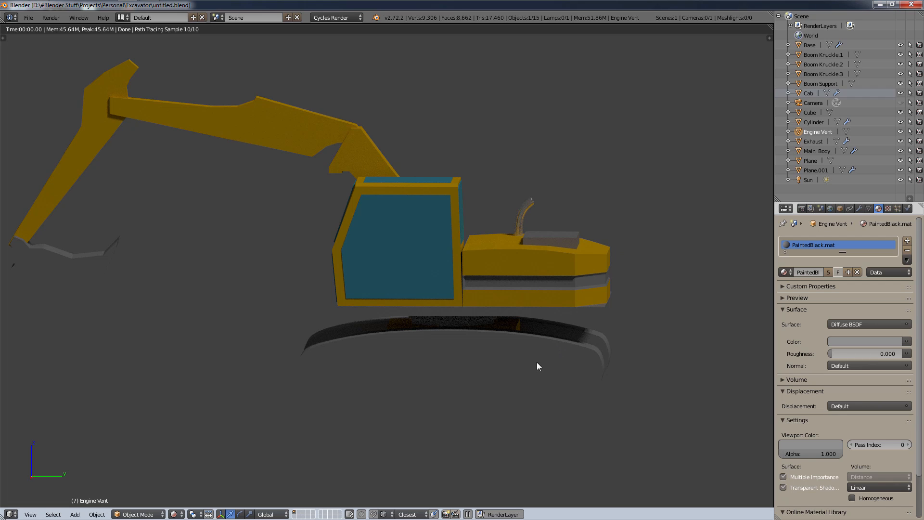
pyautogui.scroll(1, 490, 385)
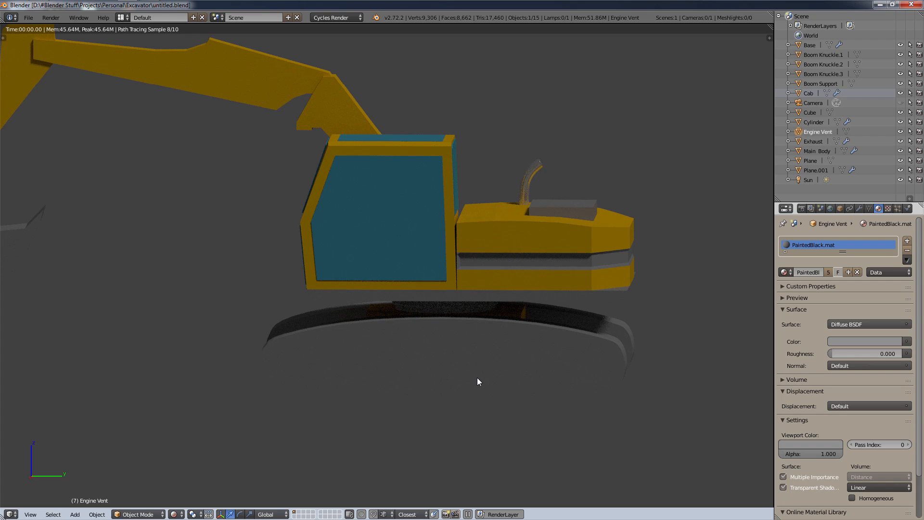
# - Switch the excavator view to orthographic projection with Wireframe shading, and align it to the right side view
pyautogui.press('KP_5')
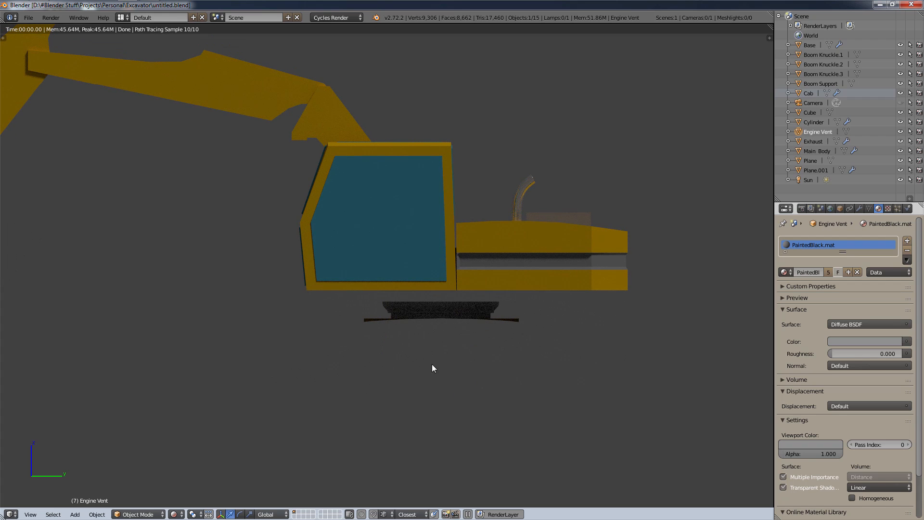
pyautogui.moveTo(282, 364); pyautogui.dragTo(389, 413, button='middle')
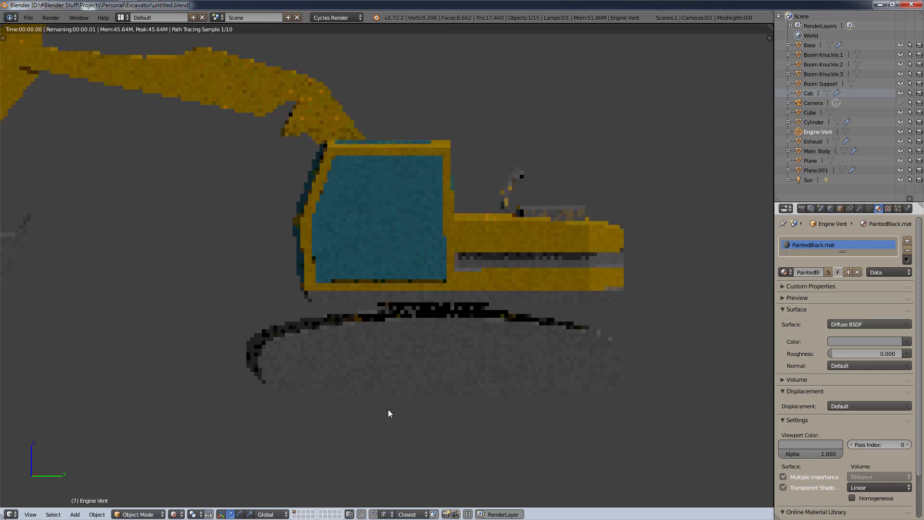
pyautogui.click(174, 514)
pyautogui.click(206, 492)
pyautogui.scroll(-3, 326, 393)
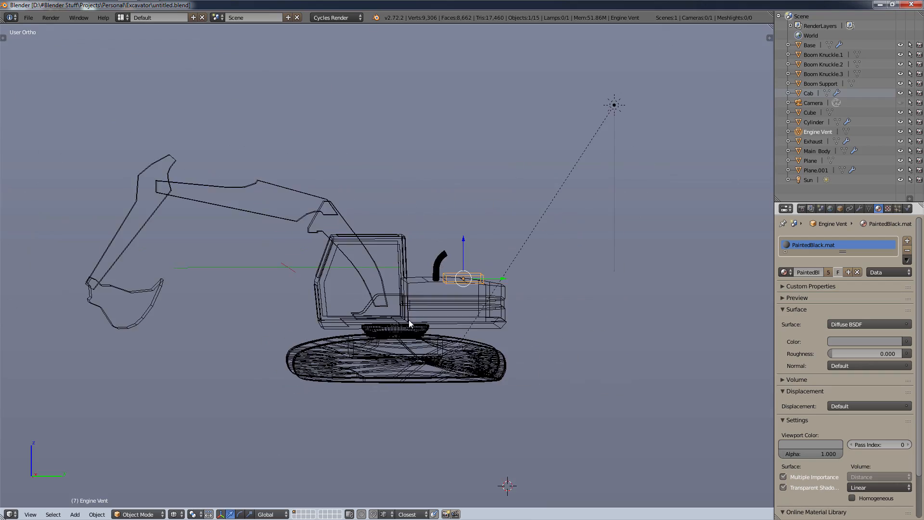
pyautogui.moveTo(409, 319); pyautogui.dragTo(393, 309, button='middle')
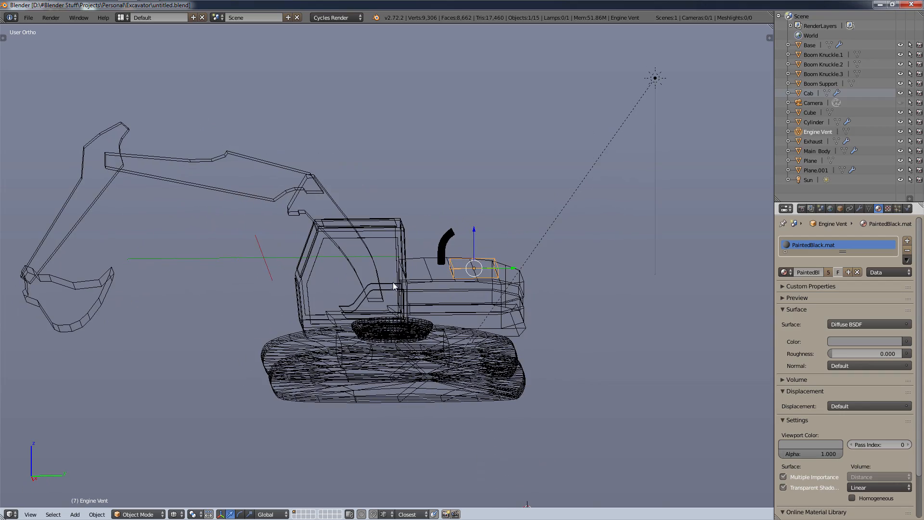
pyautogui.press('KP_3')
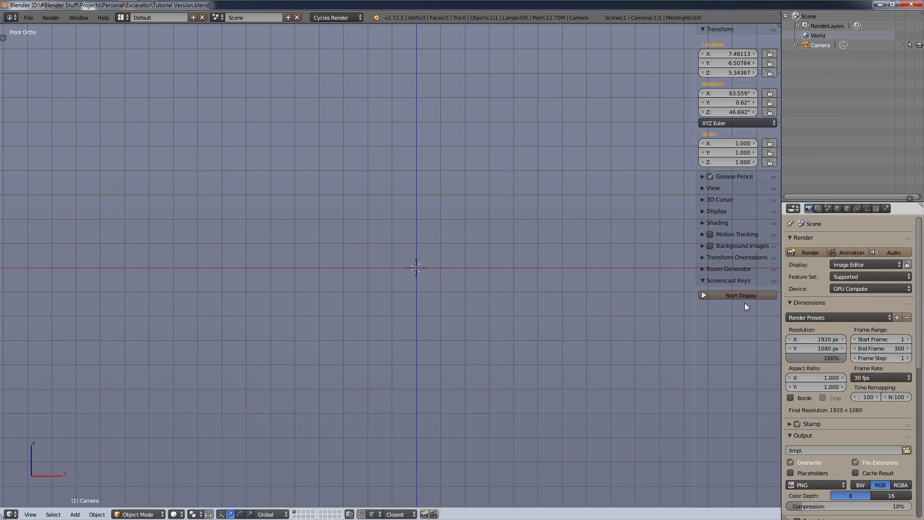
# - Start the Screencast Keys display and collapse its settings
pyautogui.click(741, 297)
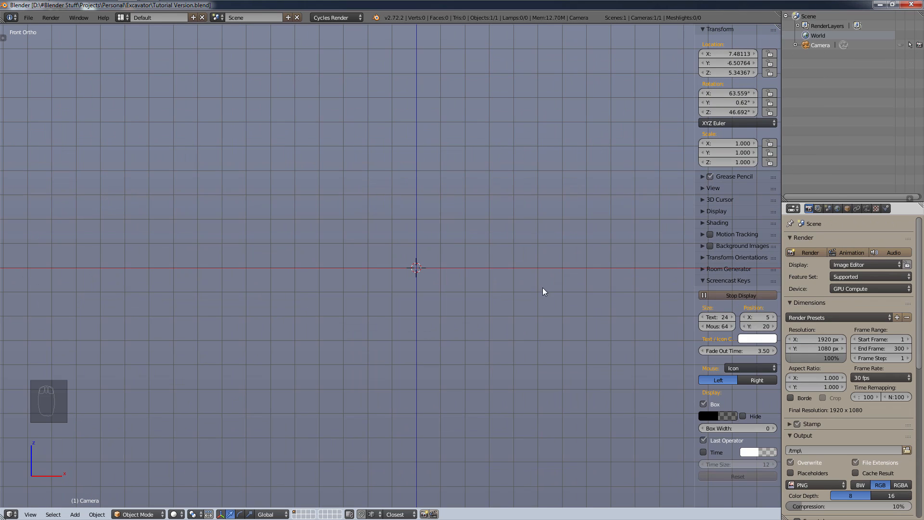
pyautogui.click(704, 281)
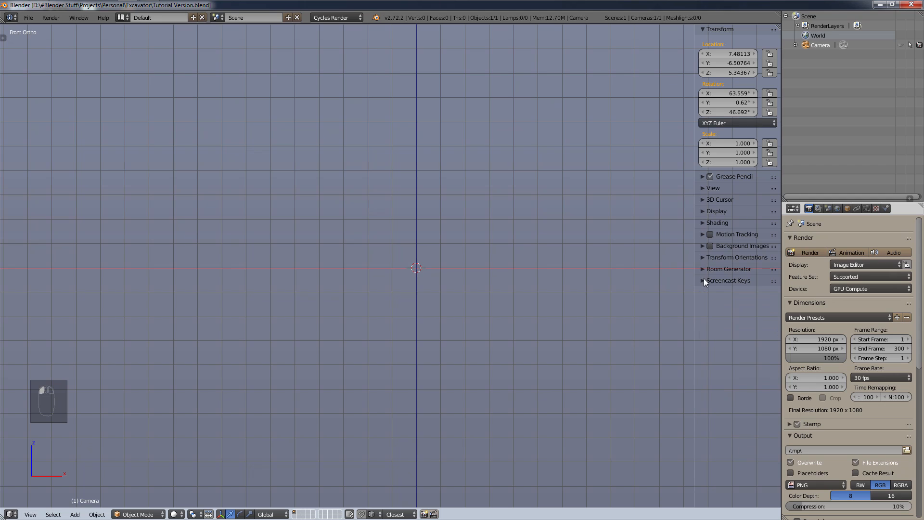
# - Enable Background Images for the viewport and add five empty image slots
pyautogui.click(703, 246)
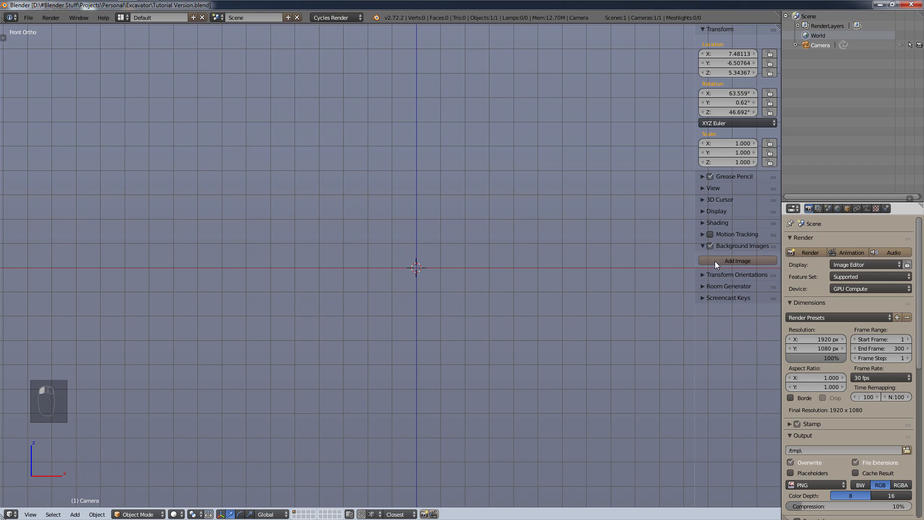
pyautogui.click(717, 260)
pyautogui.click(717, 260)
pyautogui.click(717, 261)
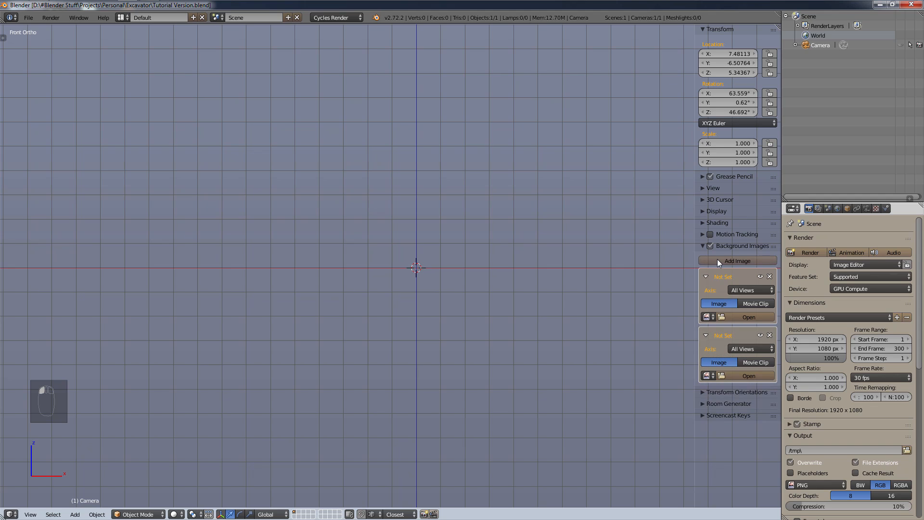
pyautogui.click(717, 260)
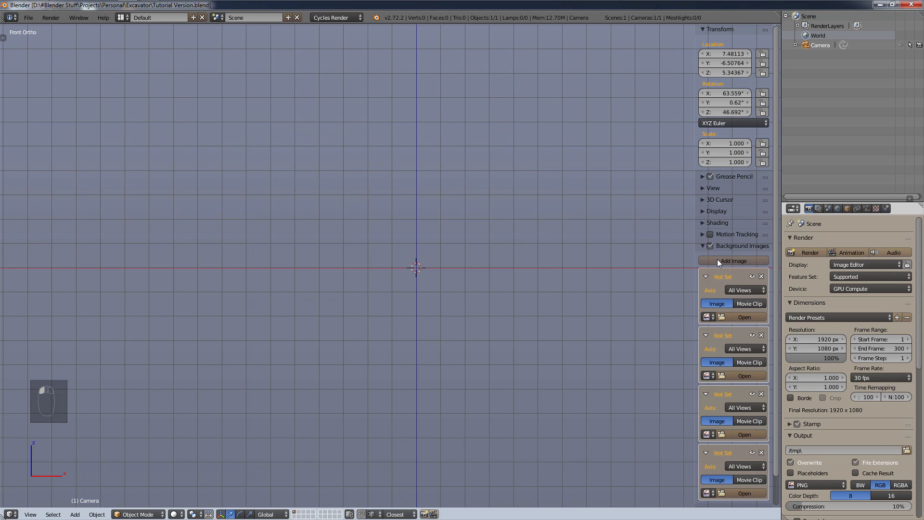
pyautogui.click(717, 260)
# - Widen the properties region showing the background image slots and maximize the 3D viewport
pyautogui.scroll(-2, 725, 245)
pyautogui.scroll(-1, 730, 234)
pyautogui.scroll(-2, 733, 238)
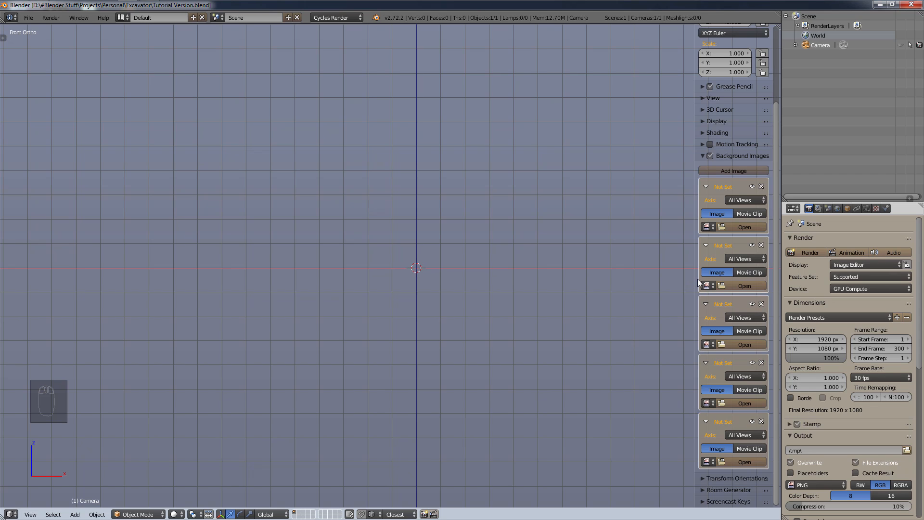
pyautogui.moveTo(698, 279); pyautogui.dragTo(552, 278)
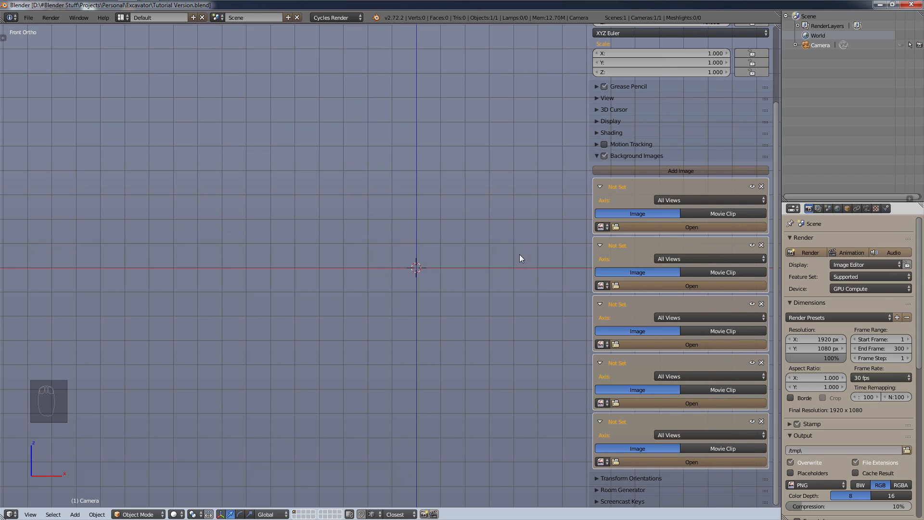
pyautogui.press('ctrl')
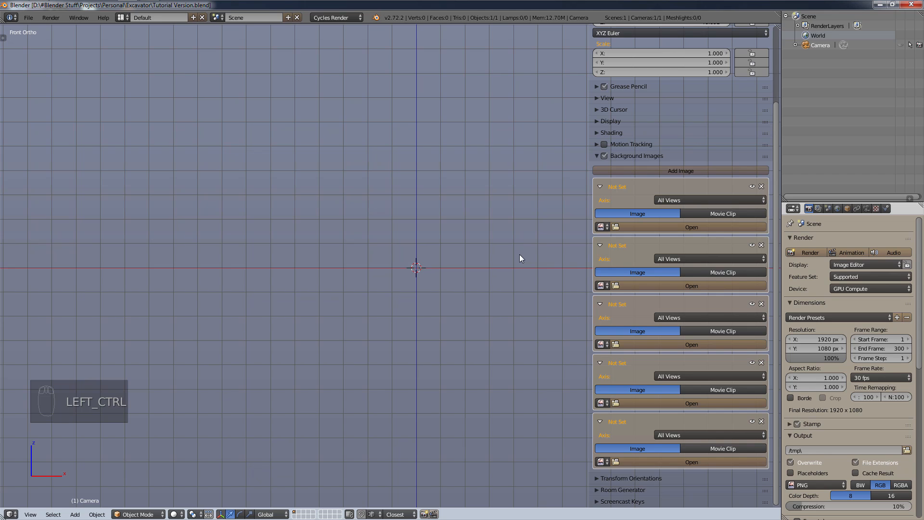
pyautogui.hotkey('ctrl', 'Up')
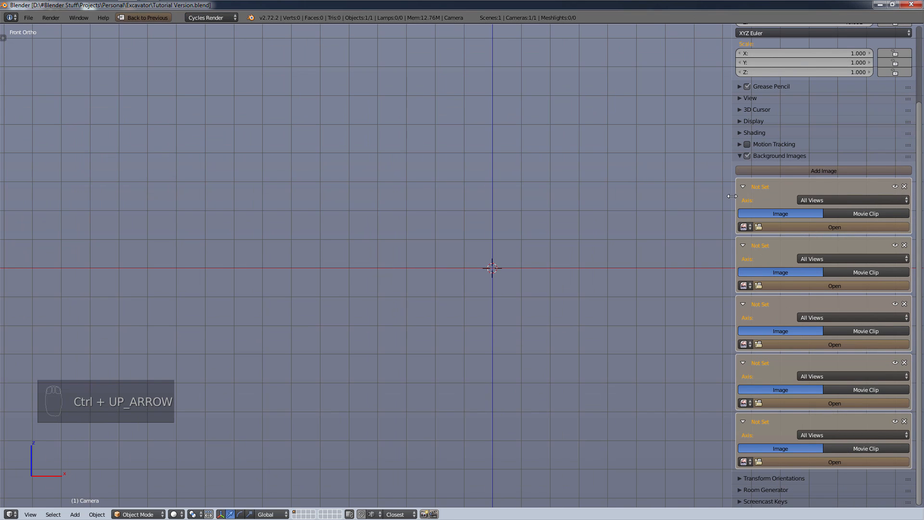
pyautogui.moveTo(732, 196); pyautogui.dragTo(652, 196)
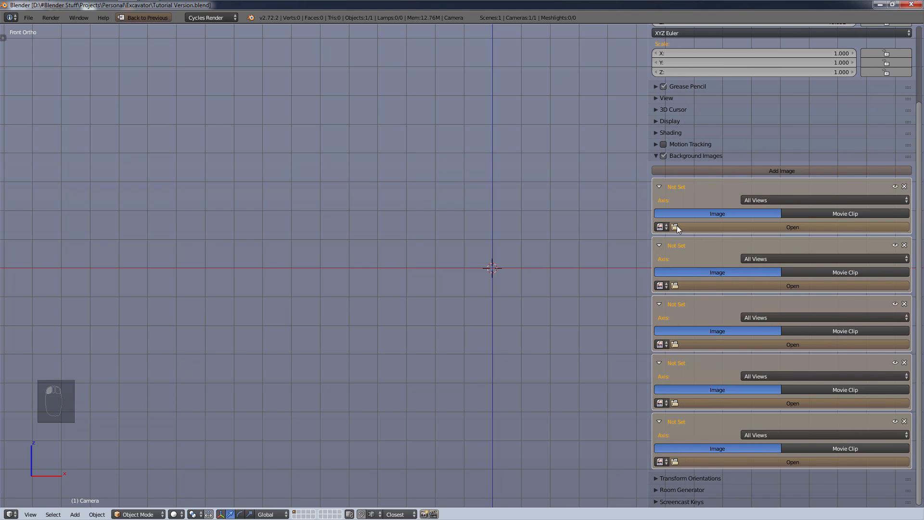
# - Load front.png into the first background image slot and back.png into the second, collapsing both entries
pyautogui.click(712, 226)
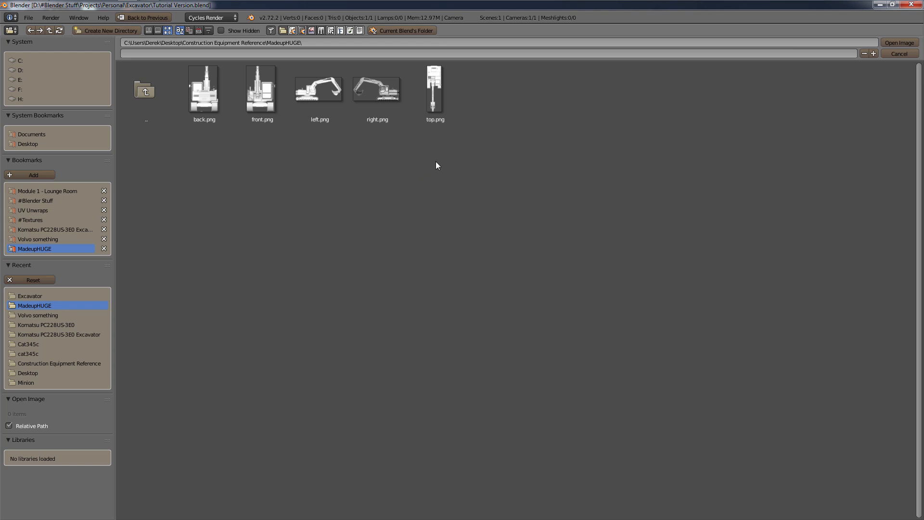
pyautogui.doubleClick(272, 79)
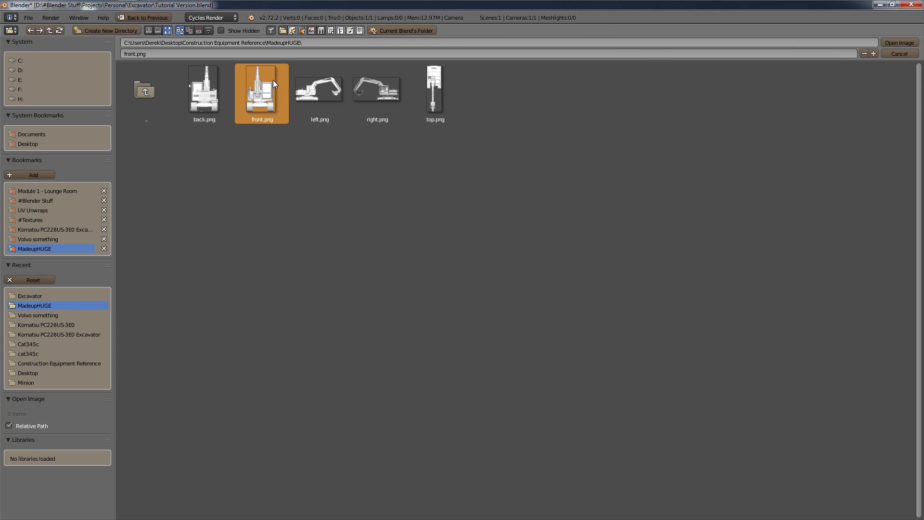
pyautogui.click(659, 187)
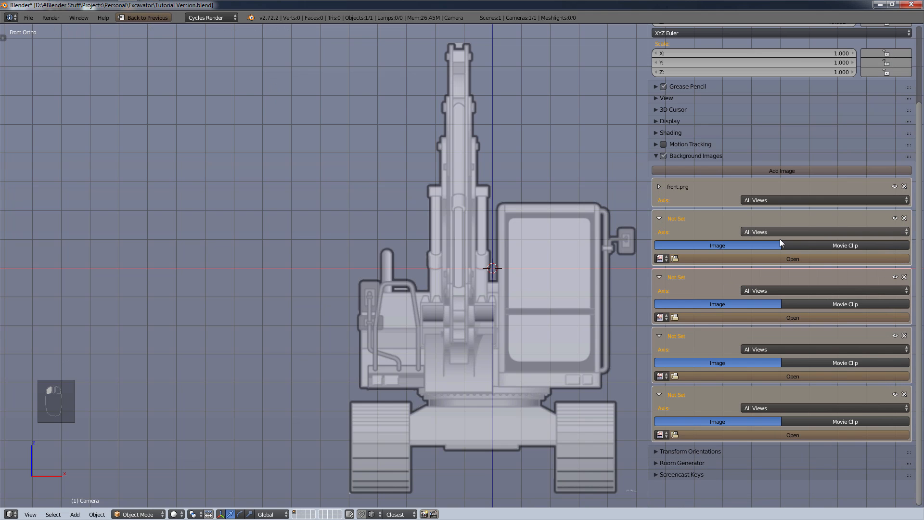
pyautogui.click(792, 264)
pyautogui.press('Escape')
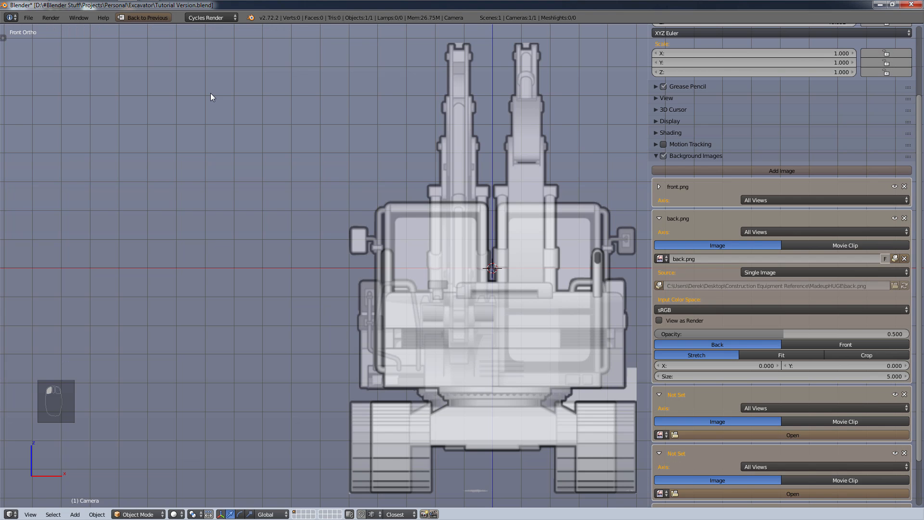
pyautogui.click(658, 219)
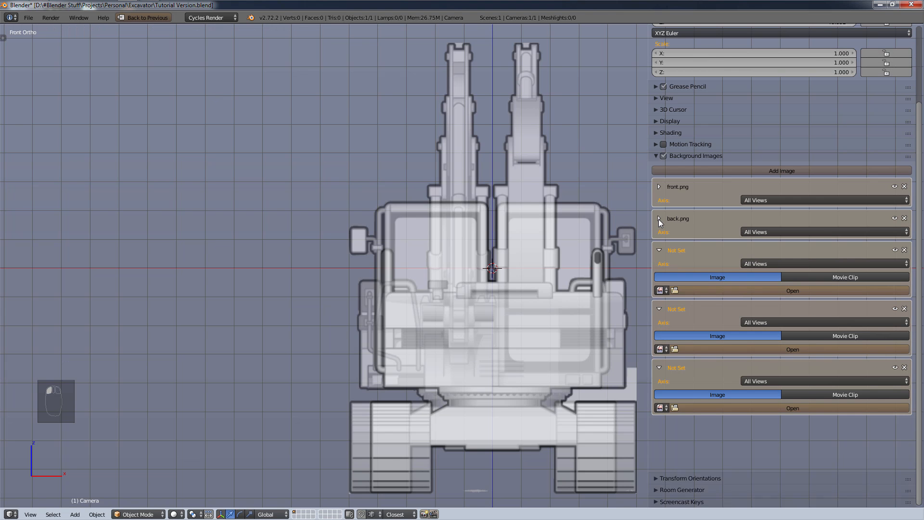
# - Load top.png into the third background image slot and right.png into the fourth from the MadeupHUGE folder, collapsing both entries
pyautogui.click(704, 292)
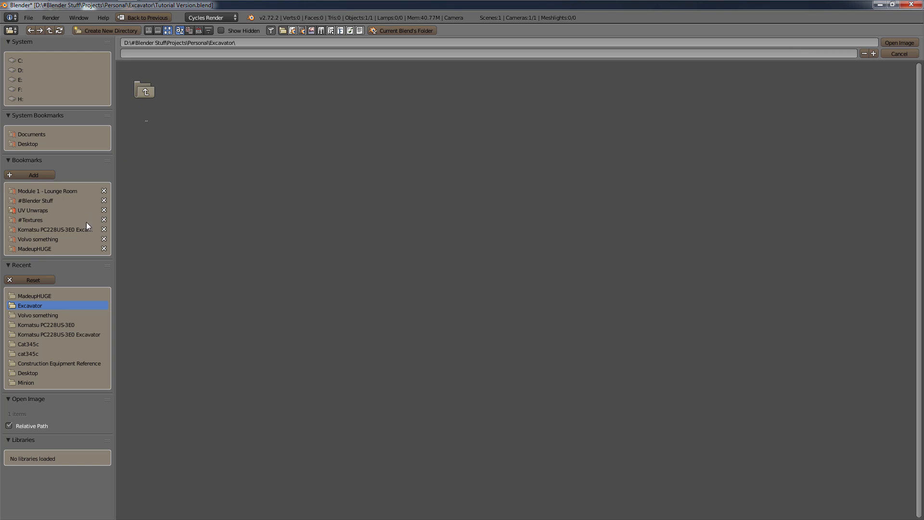
pyautogui.click(43, 249)
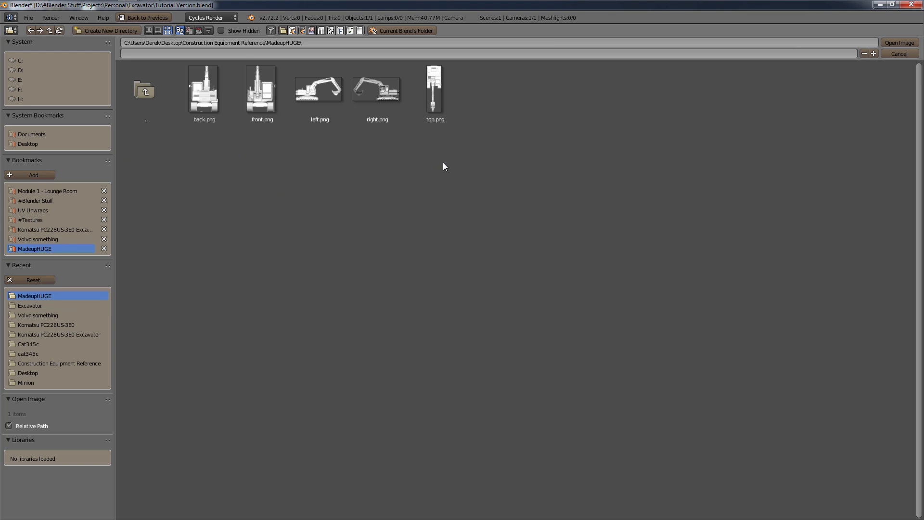
pyautogui.doubleClick(446, 93)
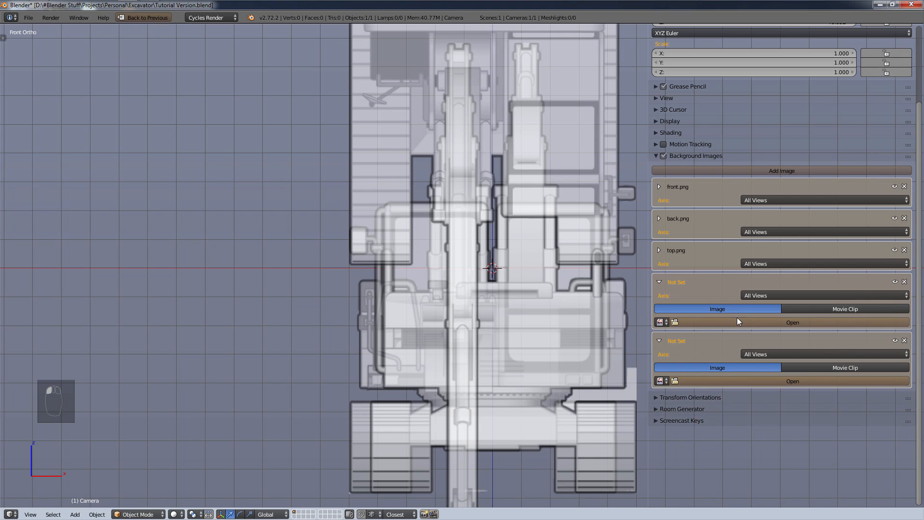
pyautogui.click(737, 320)
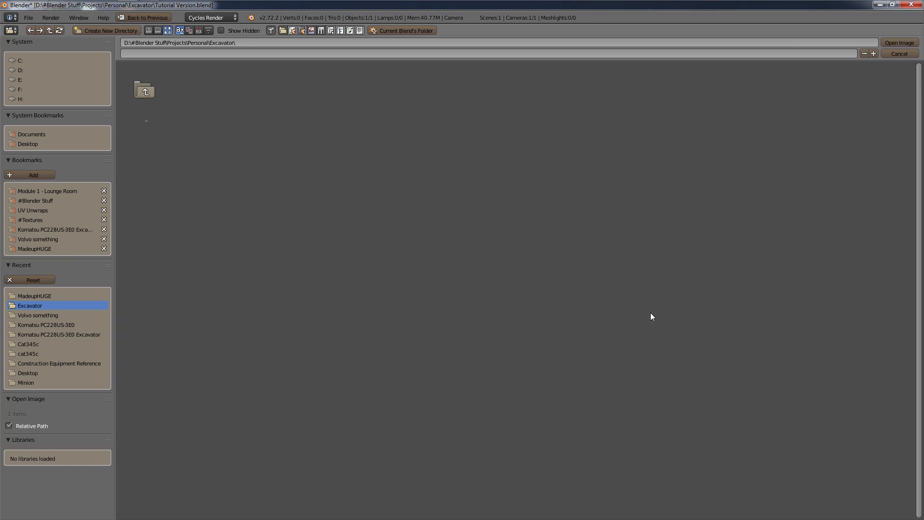
pyautogui.click(55, 248)
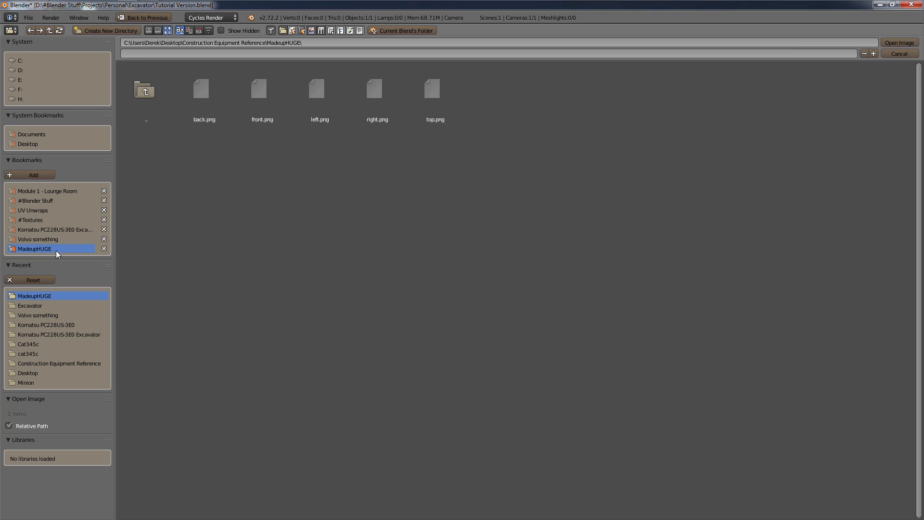
pyautogui.doubleClick(358, 97)
pyautogui.click(659, 281)
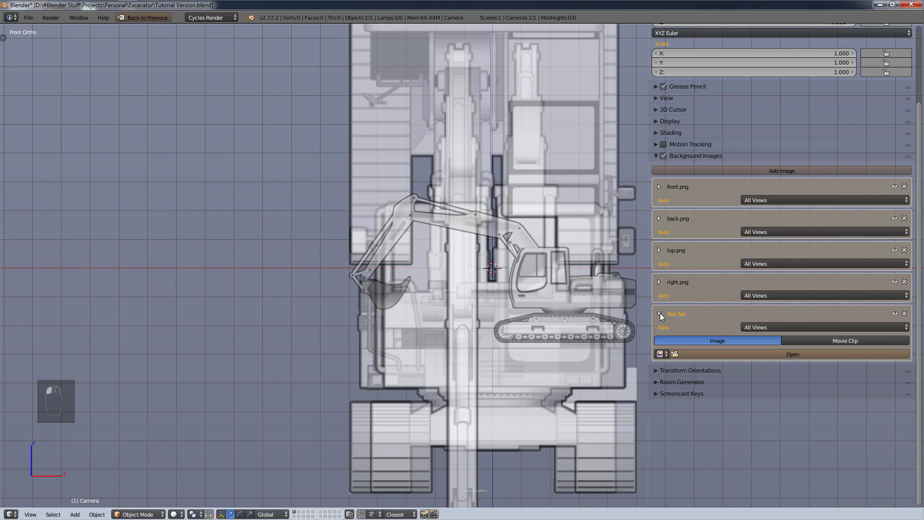
# - Load left.png from the MadeupHUGE folder into the fifth background image slot and collapse its entry
pyautogui.click(785, 351)
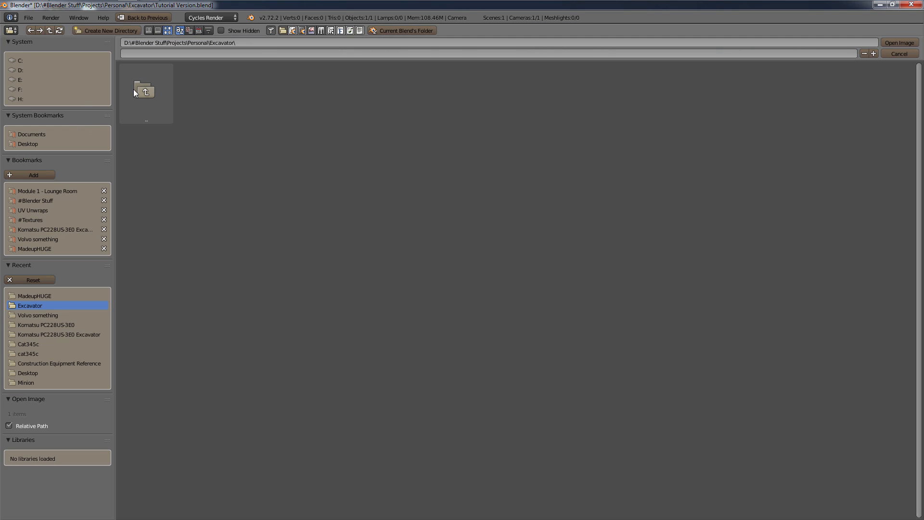
pyautogui.click(63, 295)
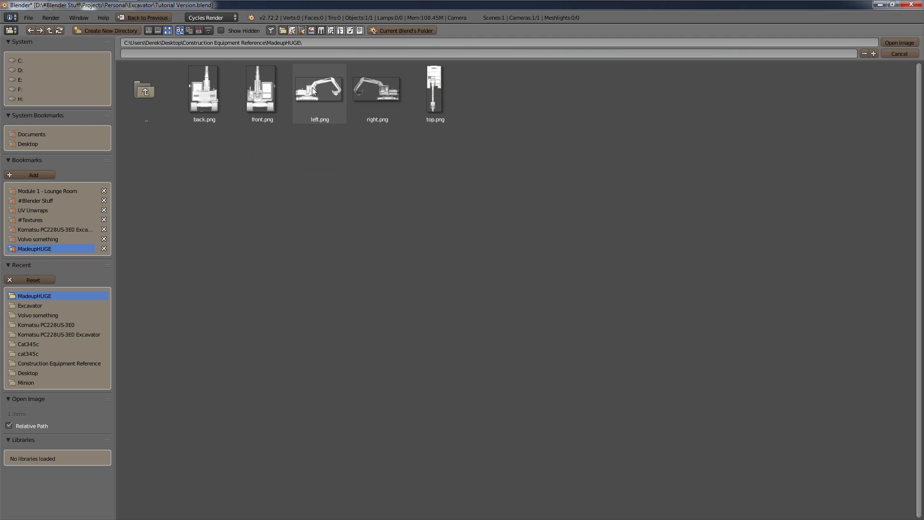
pyautogui.doubleClick(311, 88)
pyautogui.scroll(-6, 496, 221)
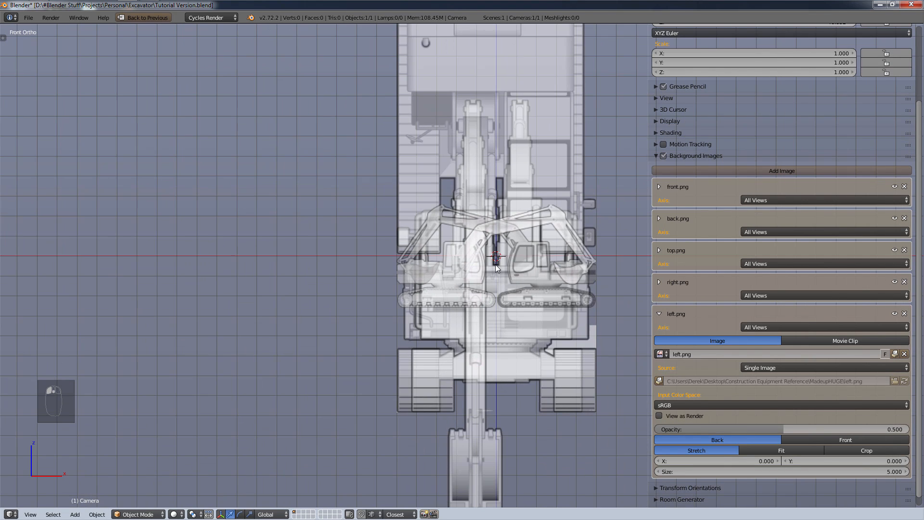
pyautogui.scroll(3, 608, 296)
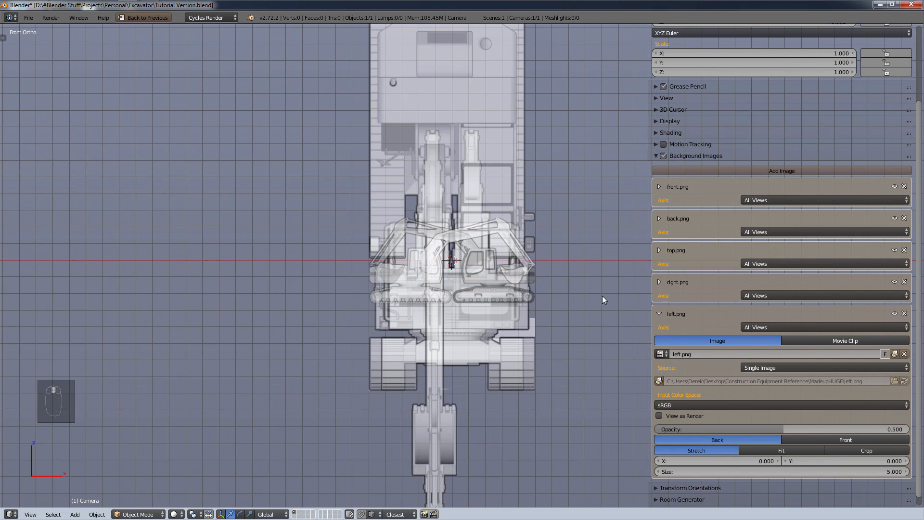
pyautogui.scroll(-1, 602, 296)
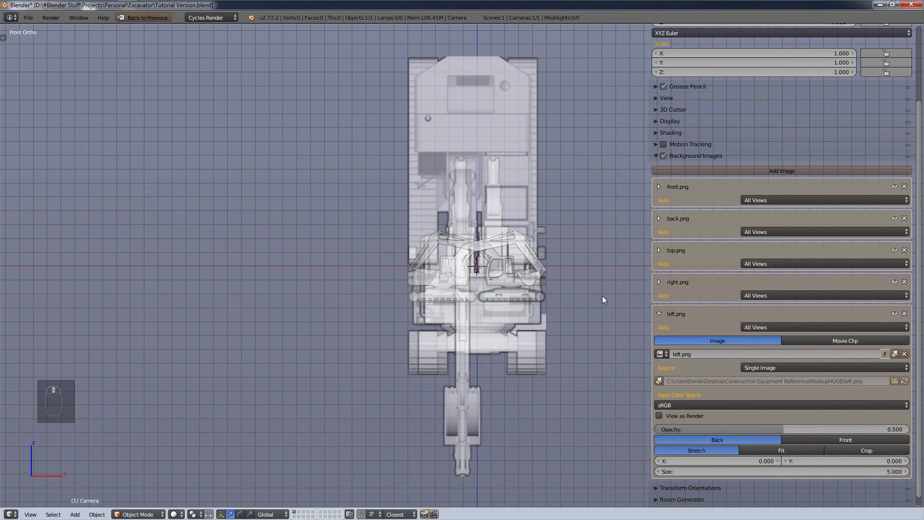
pyautogui.click(659, 314)
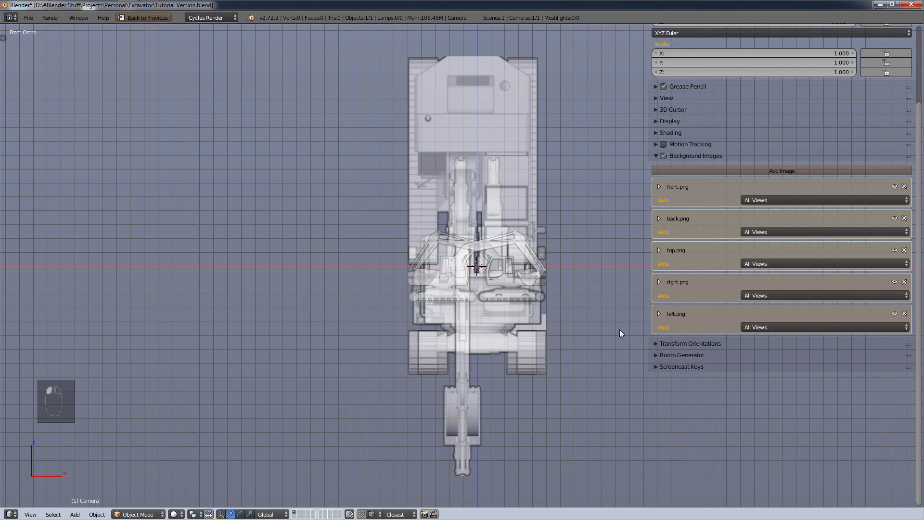
# - Set the display axis of front.png to Front and of back.png to Back, keeping both entries collapsed
pyautogui.click(660, 186)
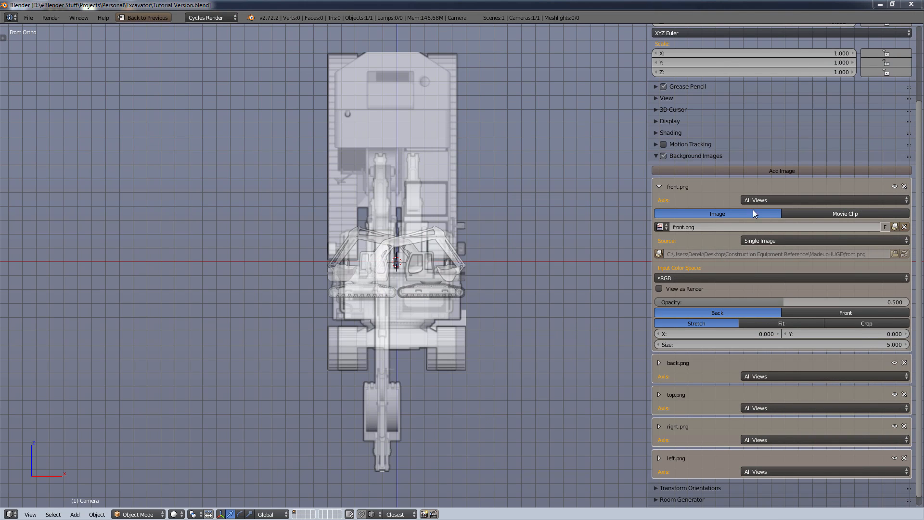
pyautogui.click(788, 200)
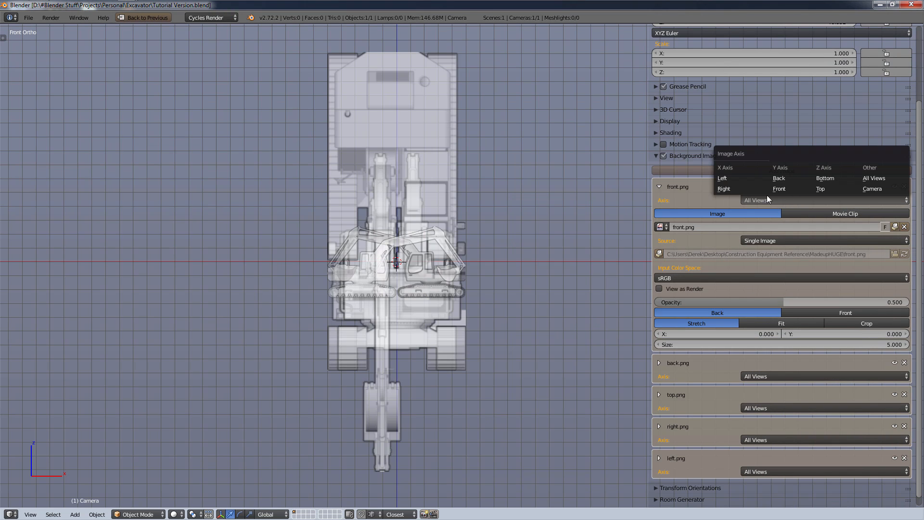
pyautogui.click(795, 188)
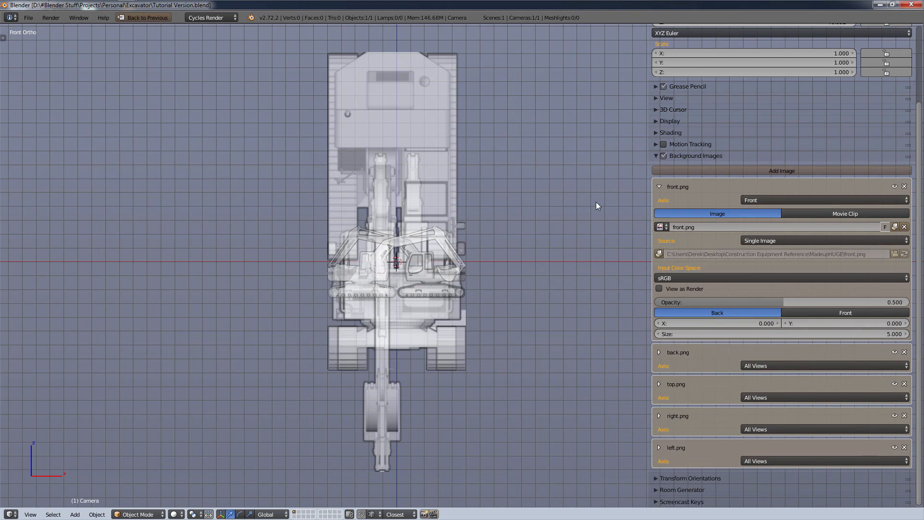
pyautogui.click(658, 187)
pyautogui.click(762, 232)
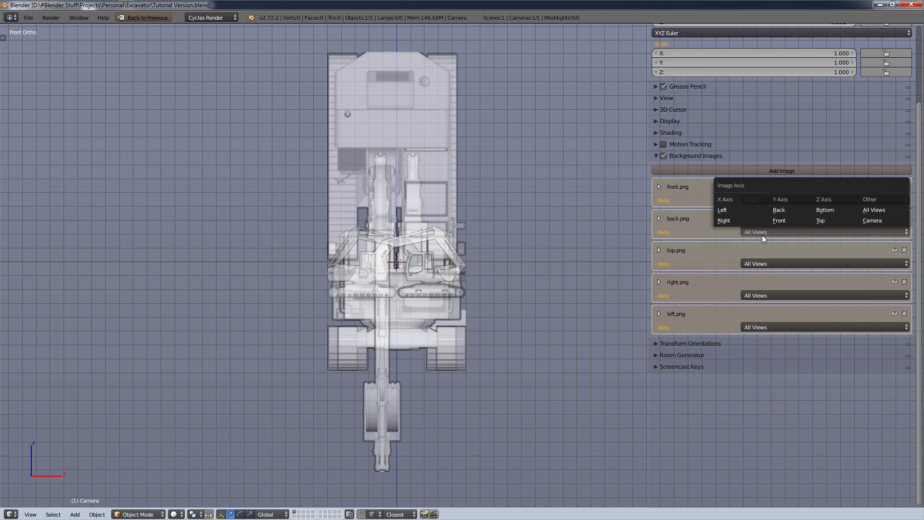
pyautogui.click(789, 210)
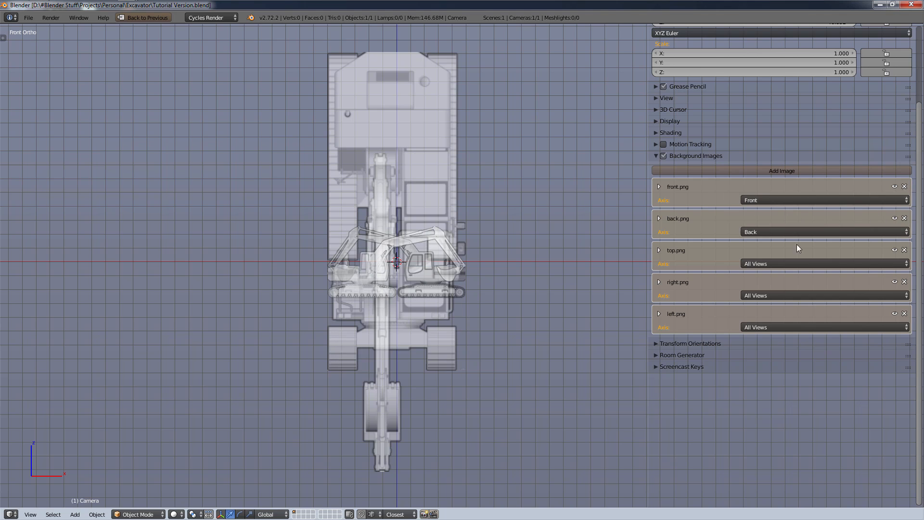
# - Set the display axes of top.png, right.png and left.png to Top, Right and Left respectively
pyautogui.click(789, 262)
pyautogui.click(835, 253)
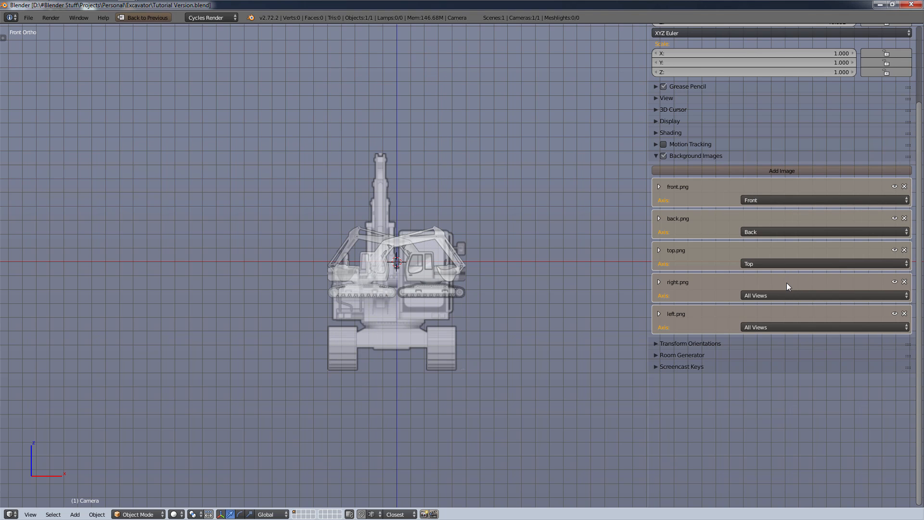
pyautogui.click(784, 292)
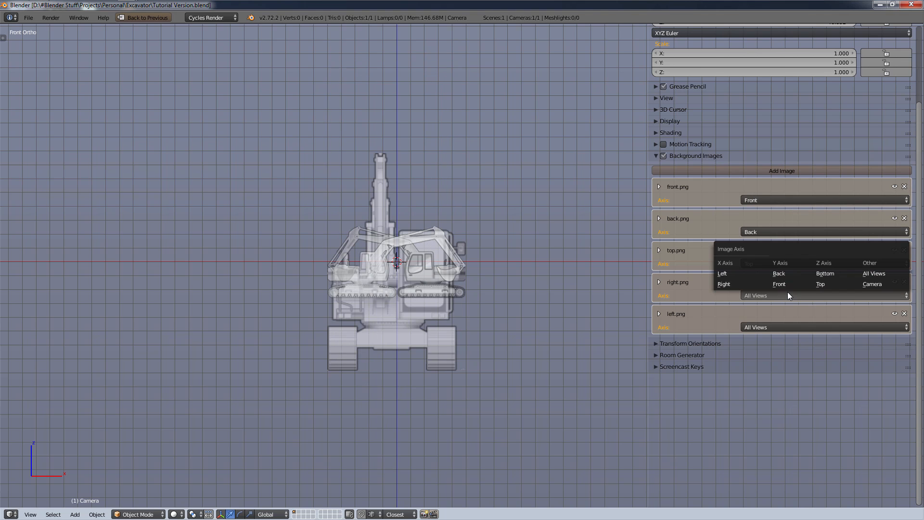
pyautogui.click(756, 285)
pyautogui.click(770, 328)
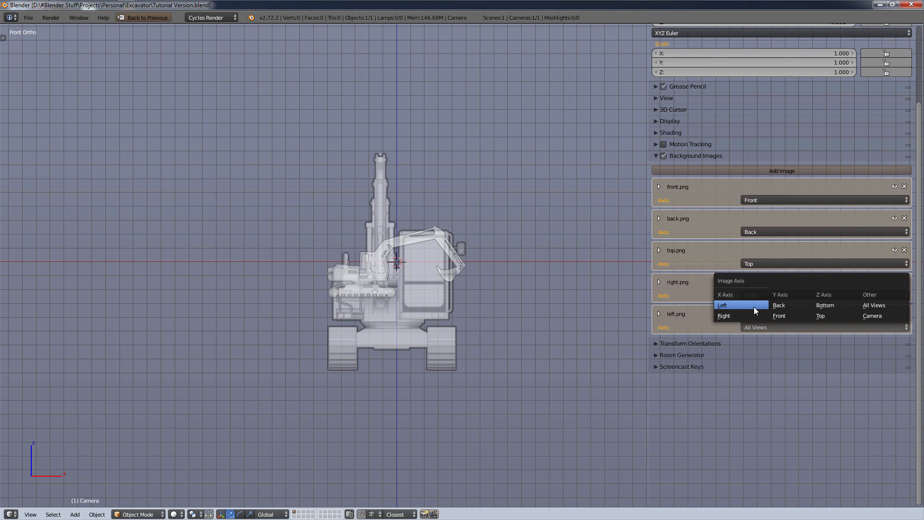
pyautogui.click(730, 307)
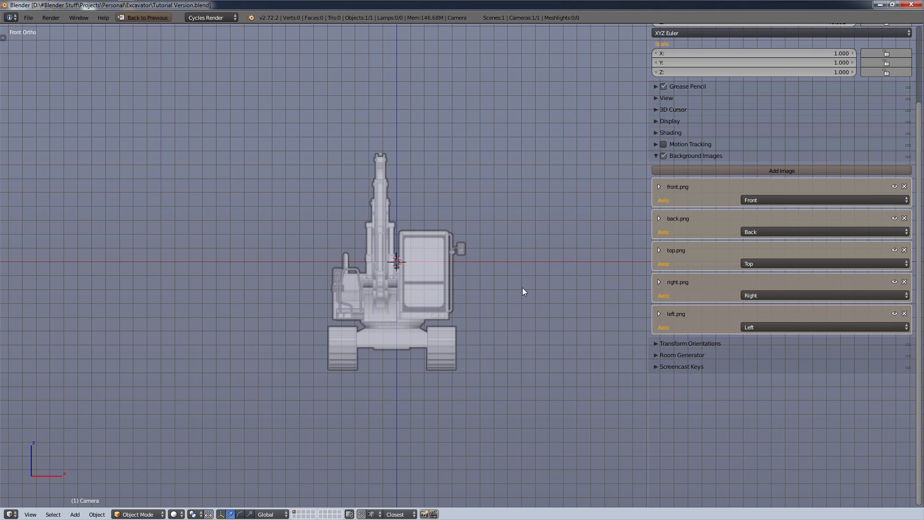
# - Start the Screencast Keys display and hide the properties region
pyautogui.click(666, 366)
pyautogui.click(686, 382)
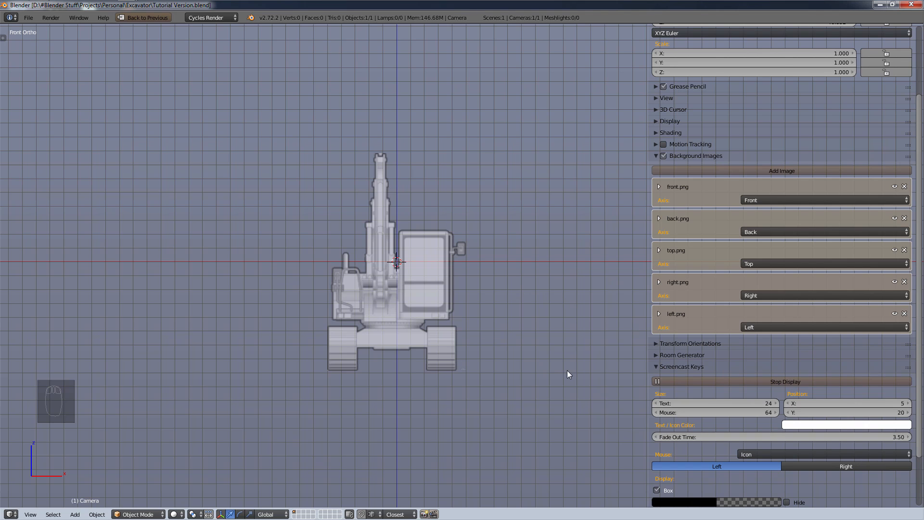
pyautogui.press('n')
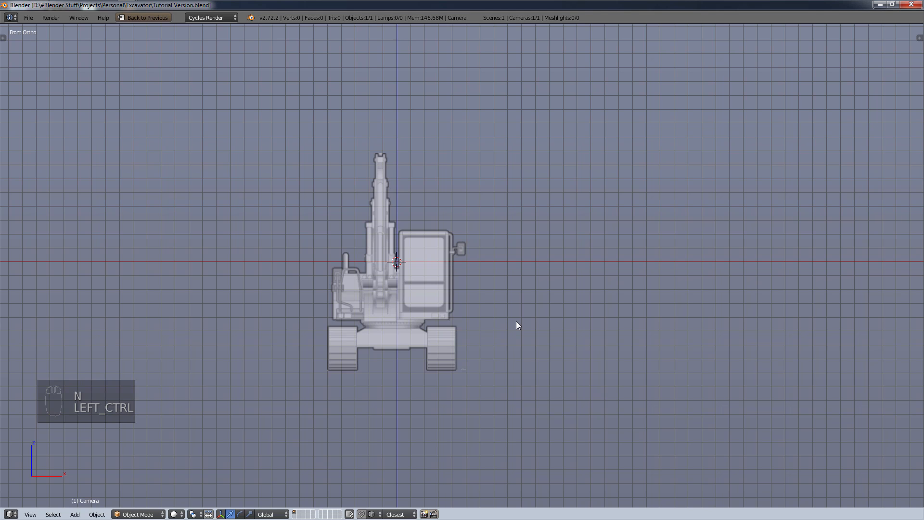
# - Check the excavator blueprints in the back, top, right and left orthographic views
pyautogui.press('ctrl+KP_1')
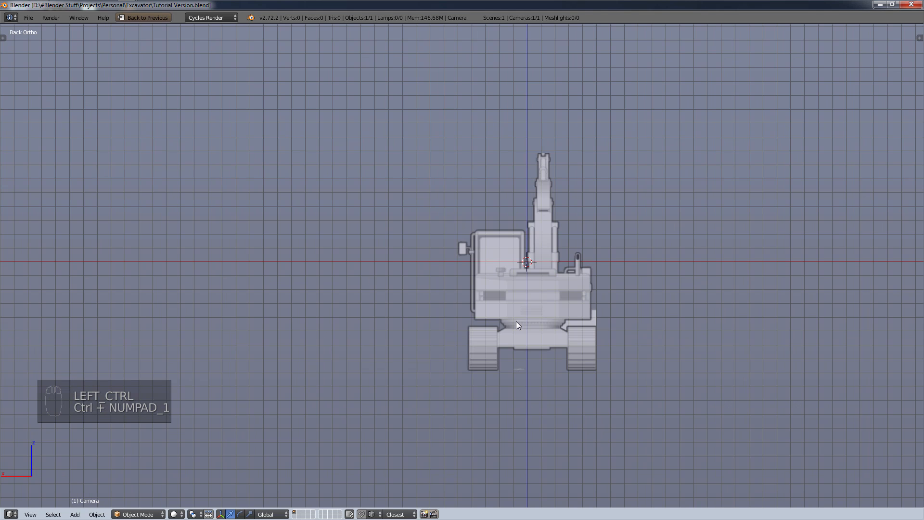
pyautogui.press('KP_7')
pyautogui.press('KP_3')
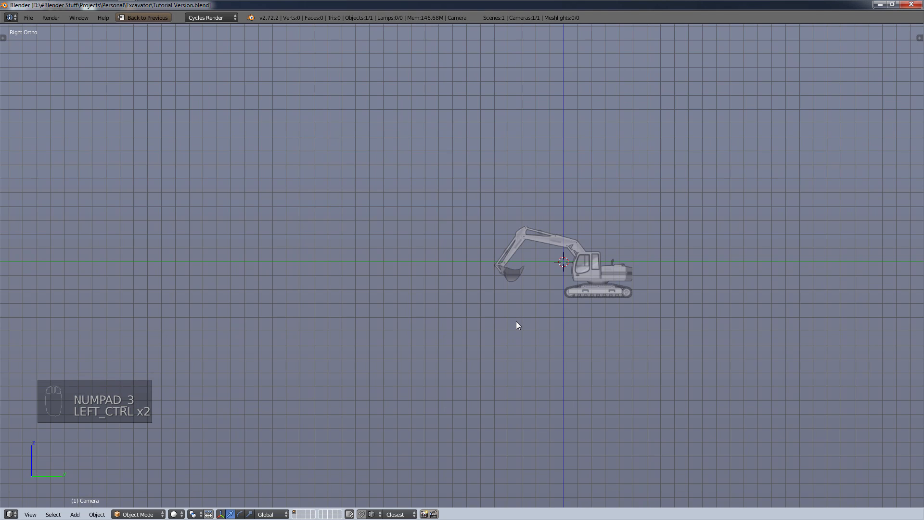
pyautogui.press('ctrl+KP_3')
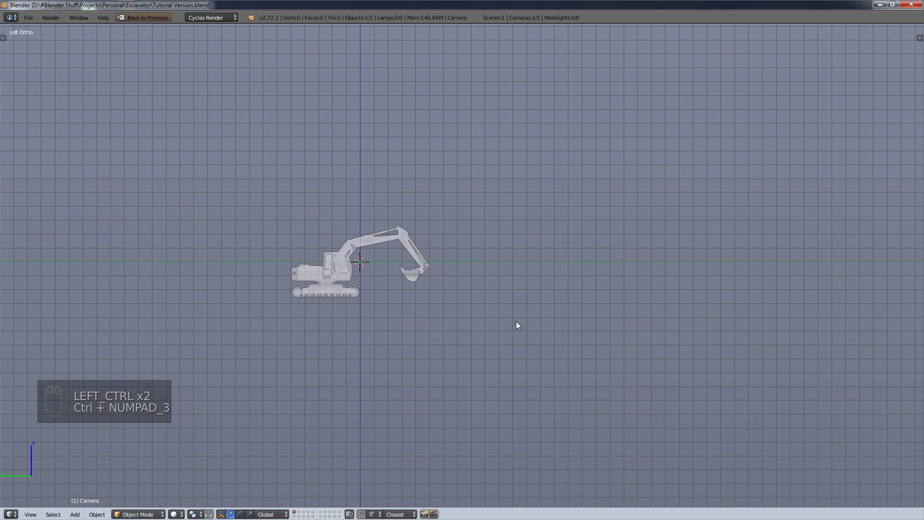
pyautogui.scroll(3, 339, 229)
pyautogui.scroll(2, 365, 256)
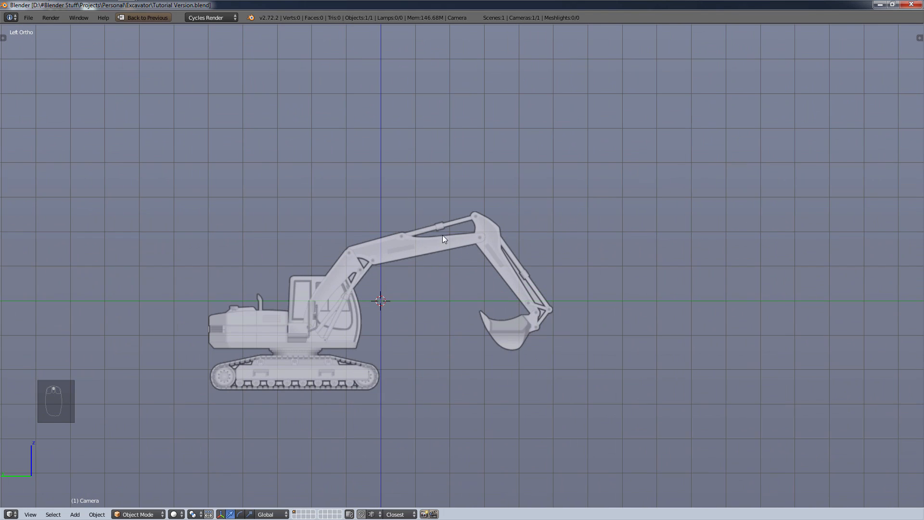
pyautogui.scroll(-5, 631, 201)
# - Show the properties region again and review the front.png image settings in the front orthographic view
pyautogui.press('n')
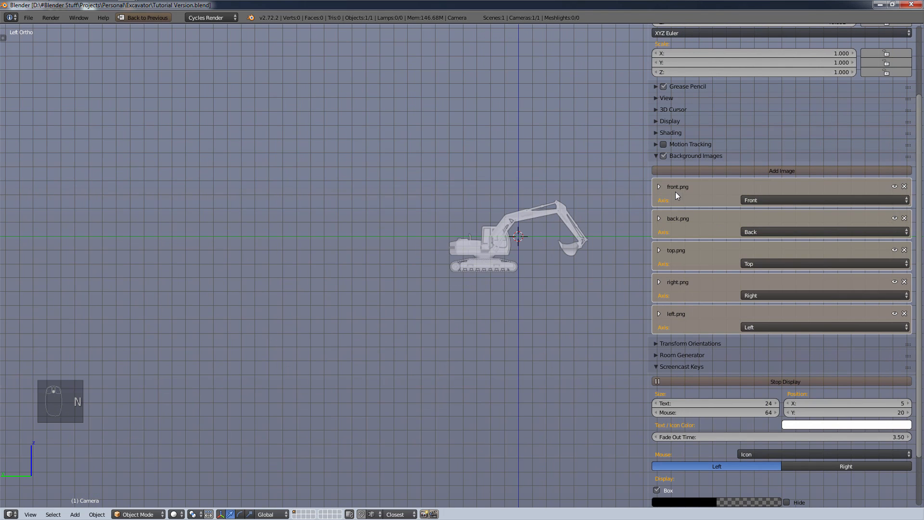
pyautogui.click(659, 186)
pyautogui.scroll(-2, 715, 244)
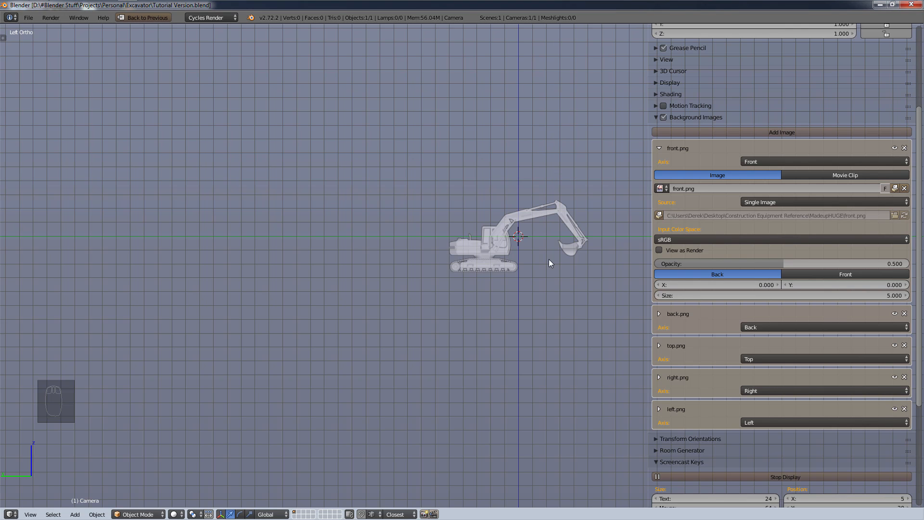
pyautogui.press('KP_1')
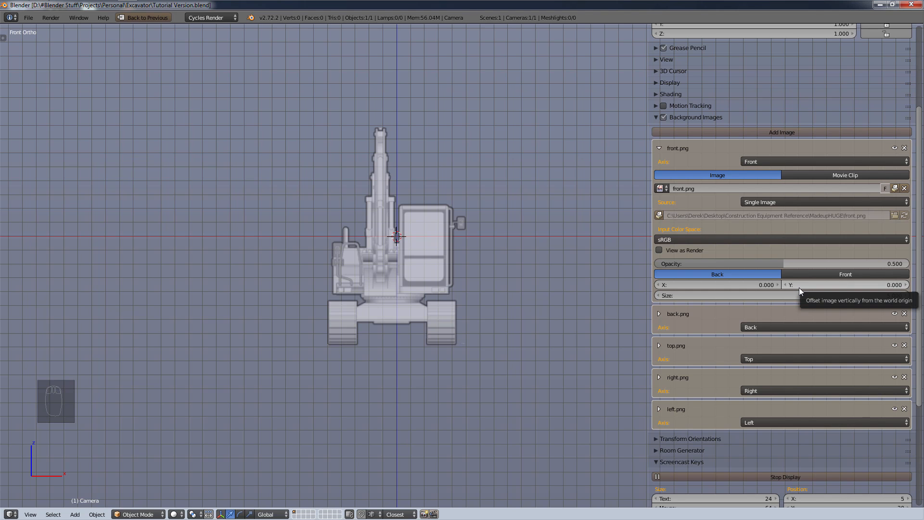
# - Collapse the front.png entry, expand back.png, and set its size to 5.050 in the back orthographic view
pyautogui.click(659, 148)
pyautogui.click(659, 180)
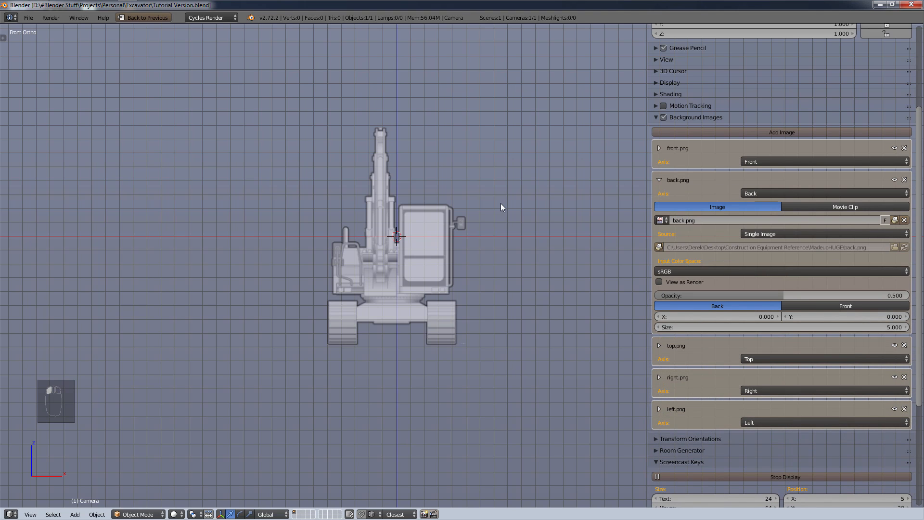
pyautogui.press('ctrl+KP_1')
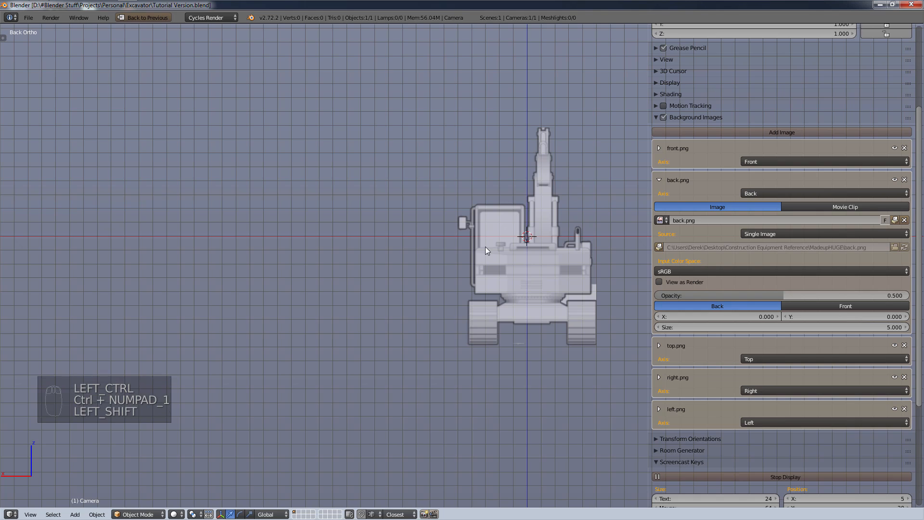
pyautogui.keyDown('shift'); pyautogui.moveTo(485, 247); pyautogui.dragTo(378, 266, button='middle'); pyautogui.keyUp('shift')
pyautogui.doubleClick(894, 327)
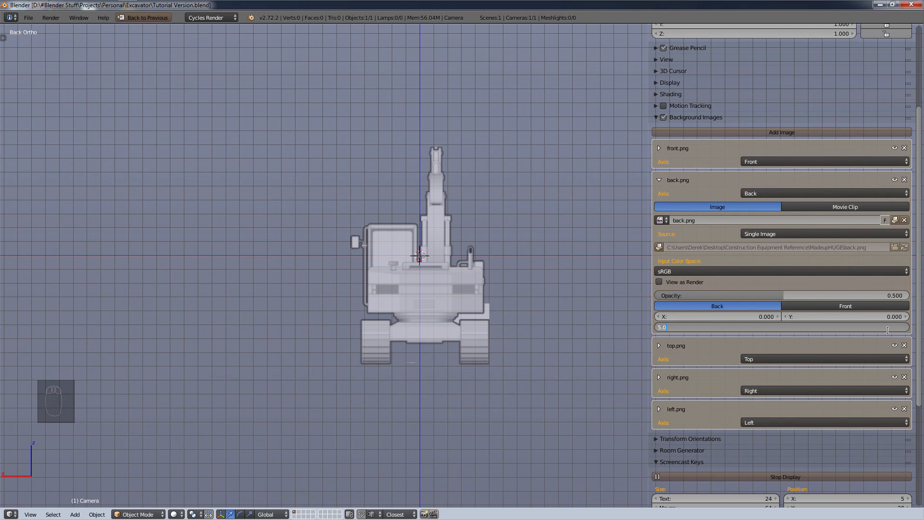
pyautogui.write('50')
pyautogui.press('Return')
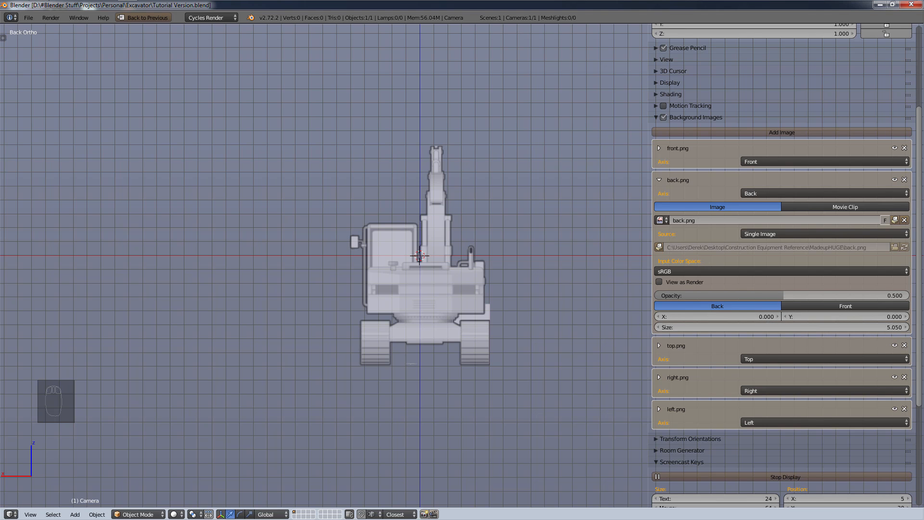
# - Collapse the back.png entry, expand right.png, and set its size to 15.200 in the right orthographic view
pyautogui.click(659, 345)
pyautogui.click(659, 179)
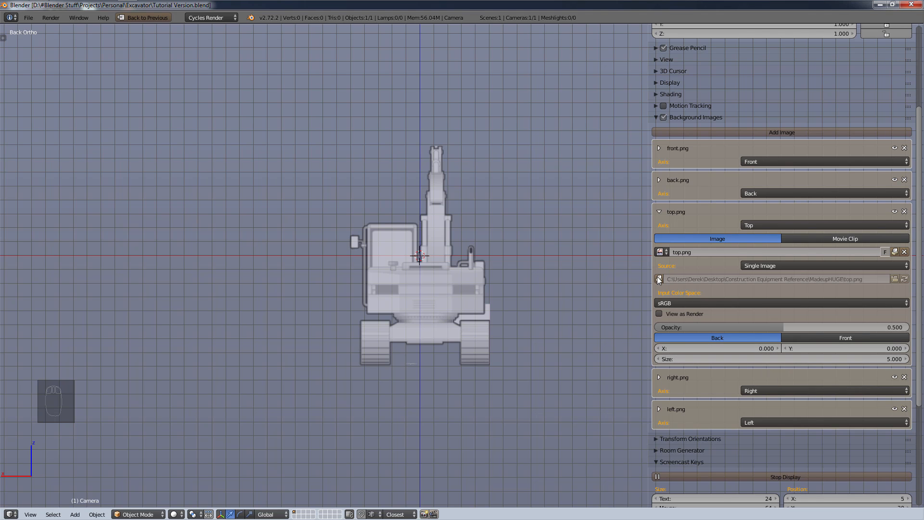
pyautogui.click(660, 211)
pyautogui.click(660, 243)
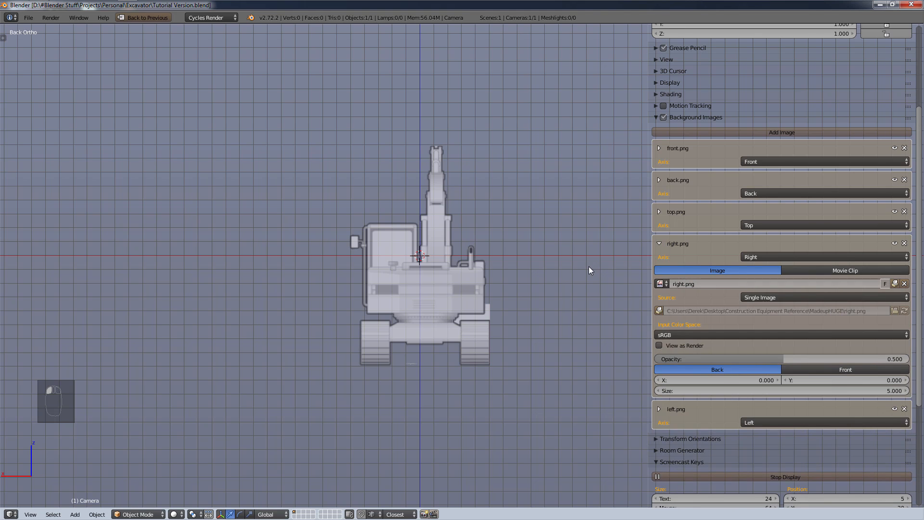
pyautogui.press('KP_7')
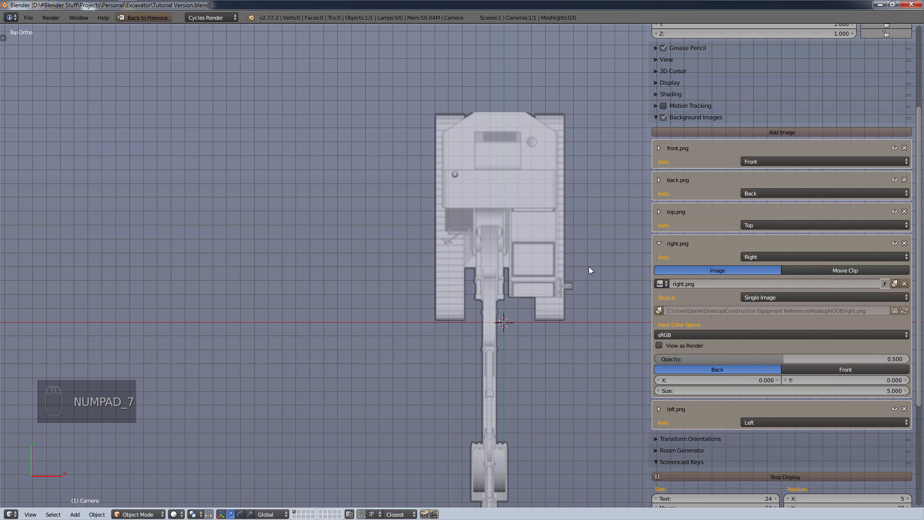
pyautogui.press('ctrl')
pyautogui.press('KP_3')
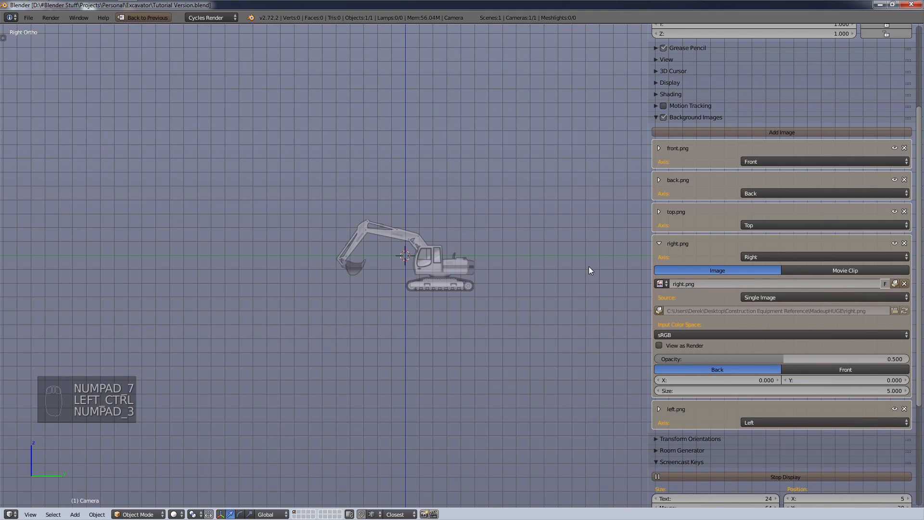
pyautogui.scroll(1, 471, 256)
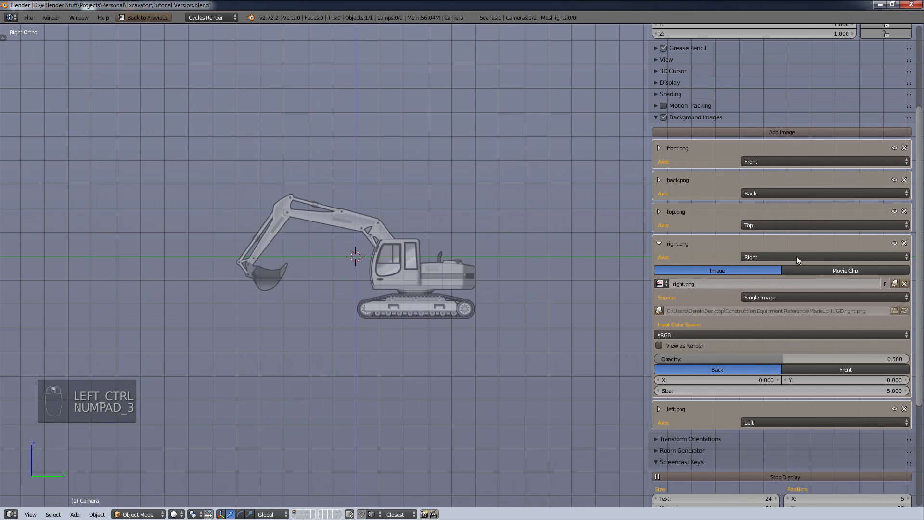
pyautogui.click(820, 391)
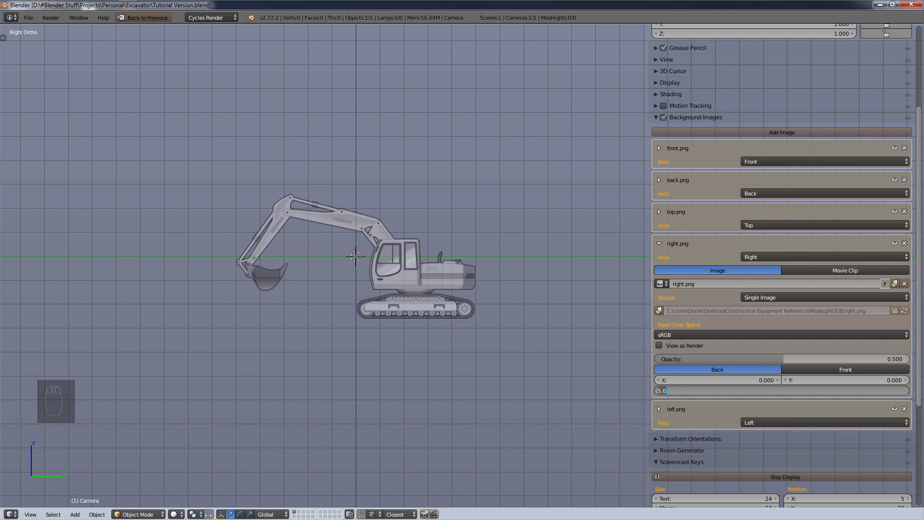
pyautogui.write('15.20')
pyautogui.press('Return')
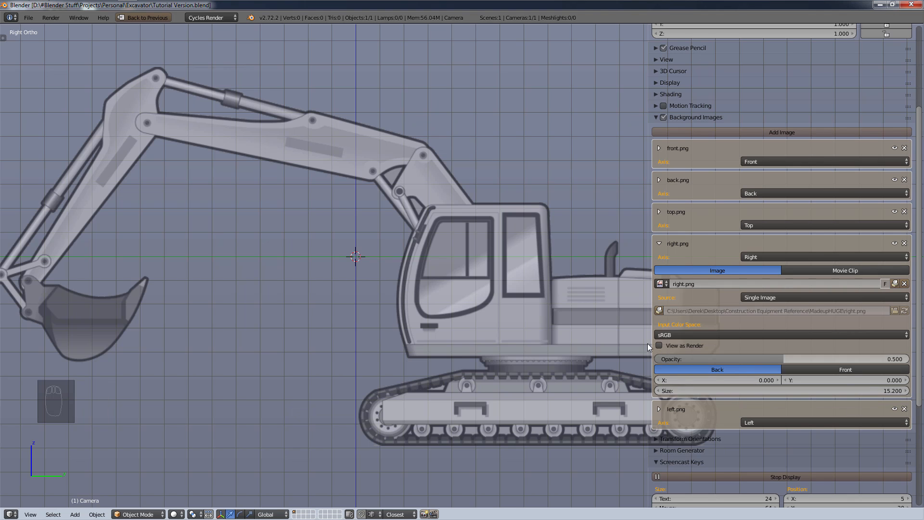
# - Collapse the right.png entry, expand left.png, and set its size to 15.200 in the left orthographic view
pyautogui.click(659, 244)
pyautogui.click(659, 274)
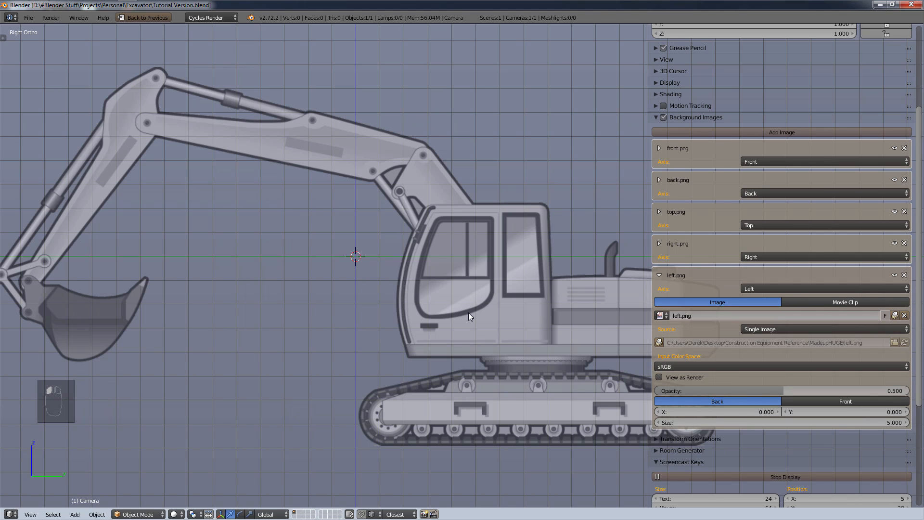
pyautogui.press('ctrl+KP_3')
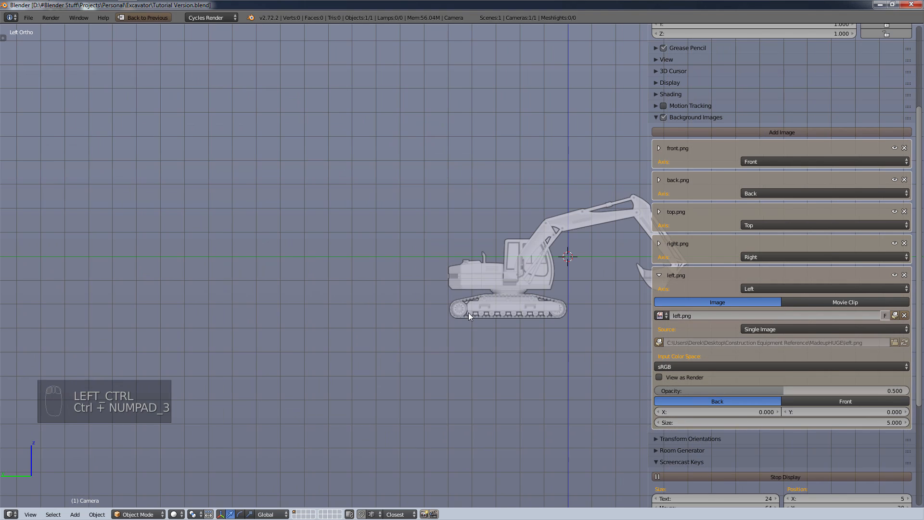
pyautogui.click(851, 423)
pyautogui.write('15')
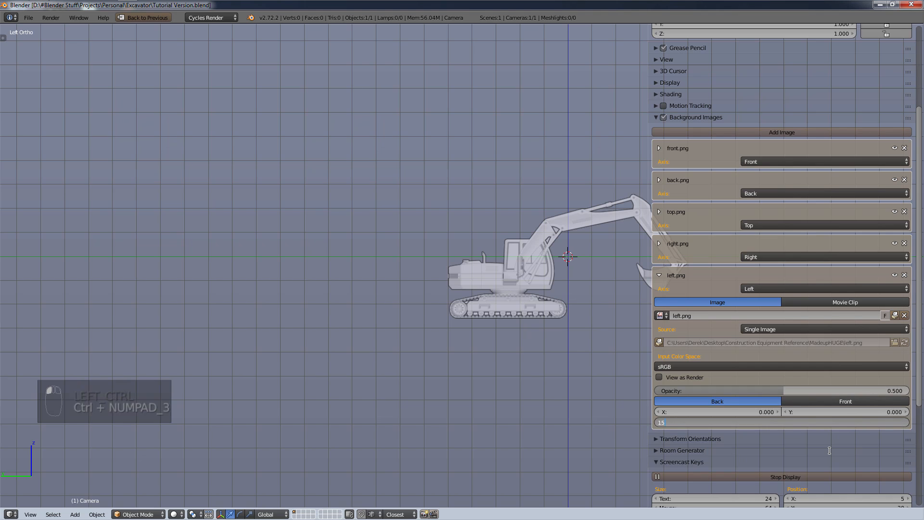
pyautogui.write('.200')
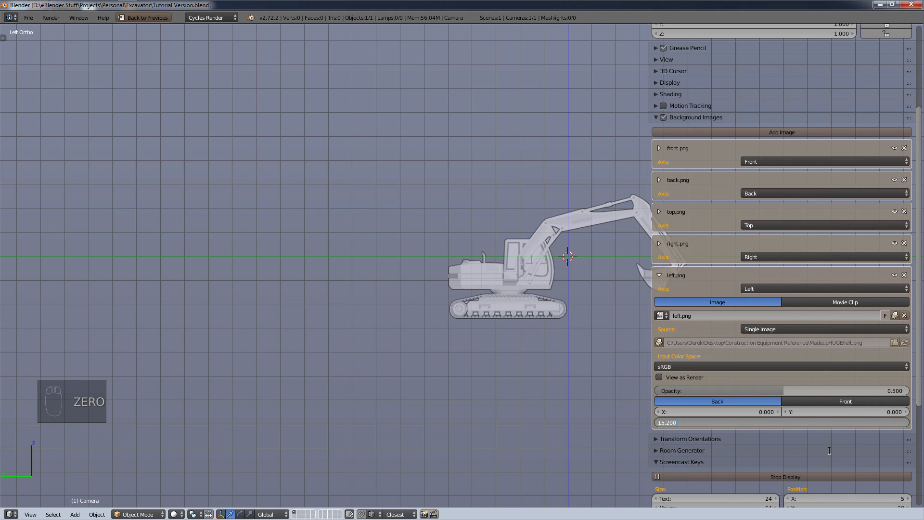
pyautogui.press('Return')
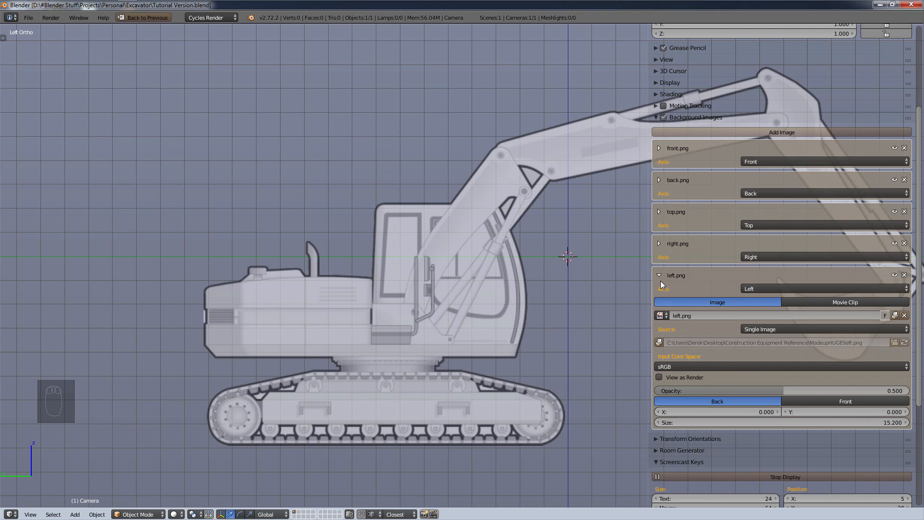
# - Show the properties region, turn off the grid floor and enable the Z axis line in the display settings
pyautogui.press('n')
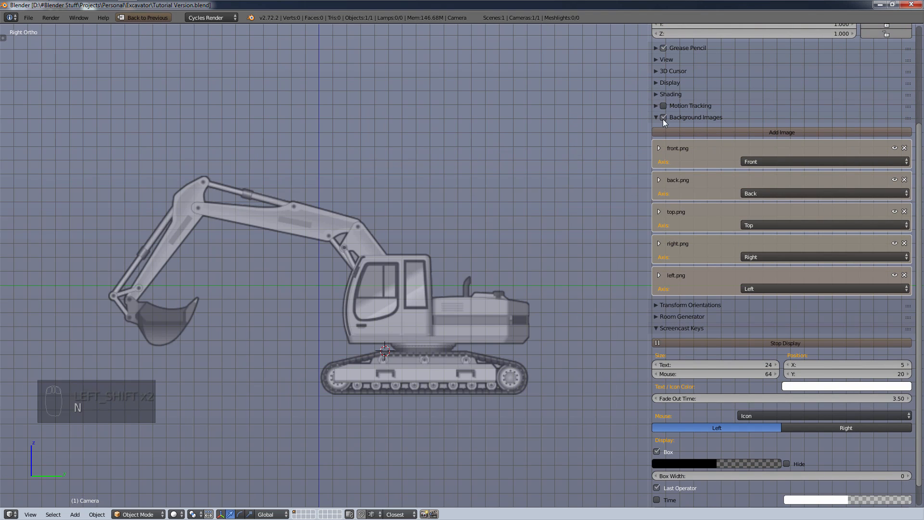
pyautogui.click(654, 84)
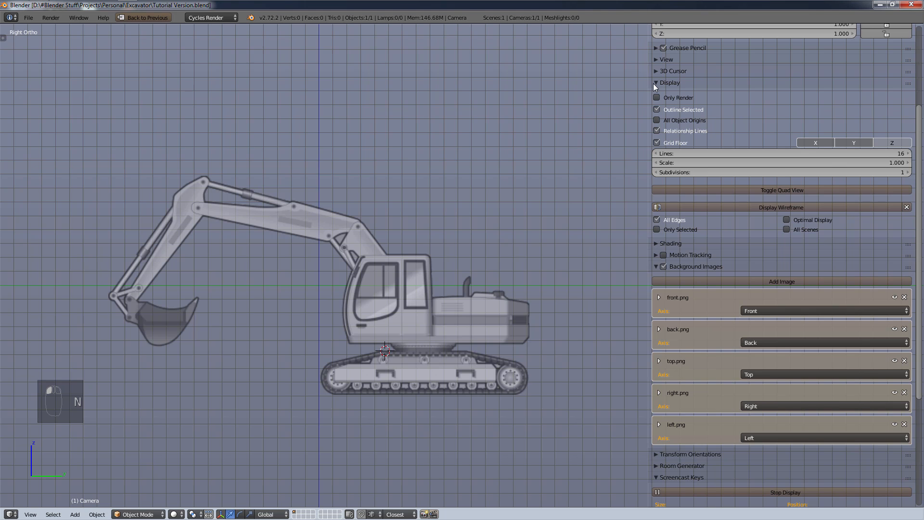
pyautogui.click(656, 142)
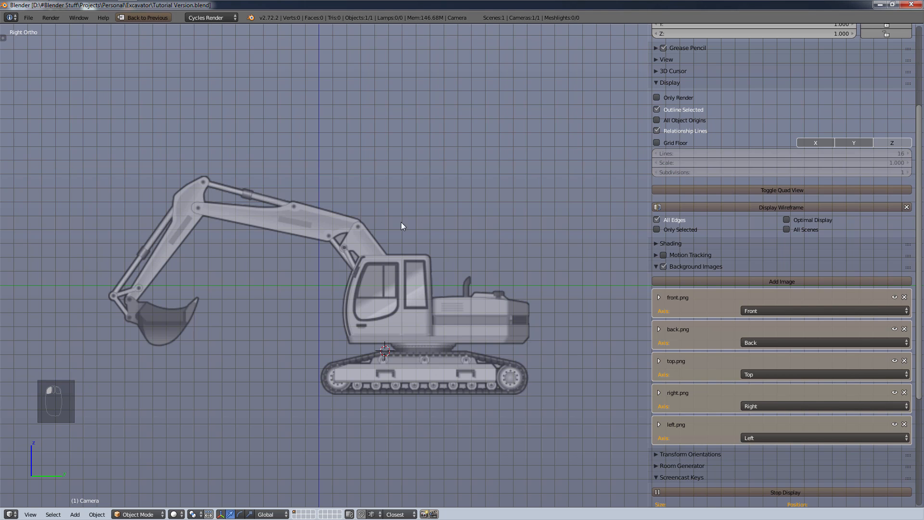
pyautogui.moveTo(403, 227); pyautogui.dragTo(358, 264, button='middle')
pyautogui.click(889, 144)
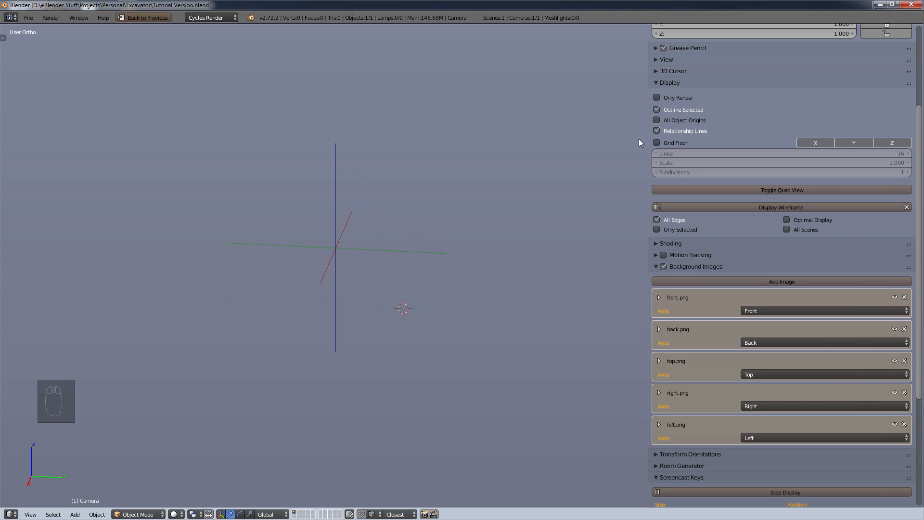
pyautogui.click(656, 84)
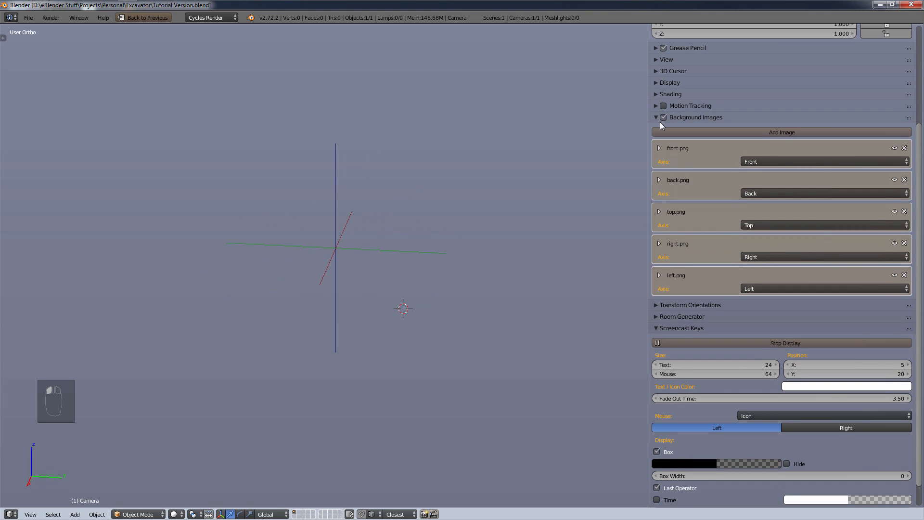
# - Set the opacity of the front.png background image to 0.200 in the front orthographic view, then collapse its entry
pyautogui.click(659, 148)
pyautogui.scroll(-1, 660, 159)
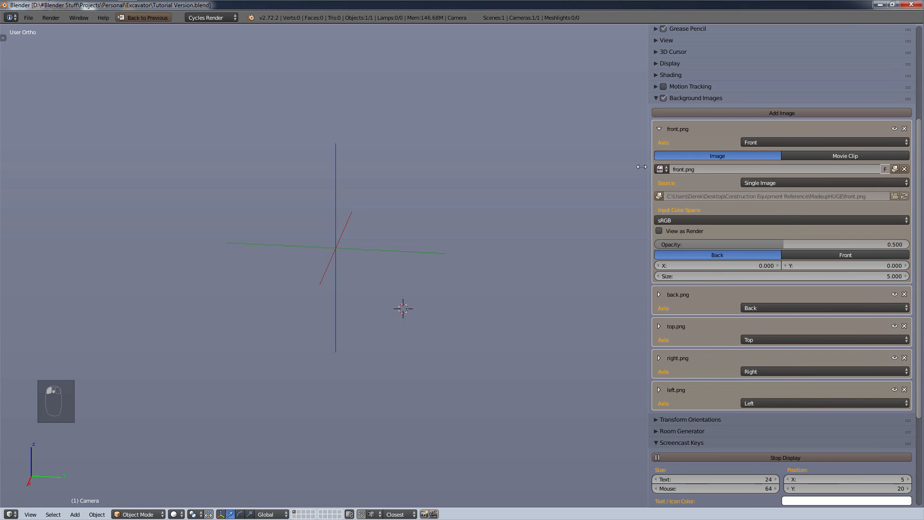
pyautogui.press('KP_1')
pyautogui.scroll(2, 435, 397)
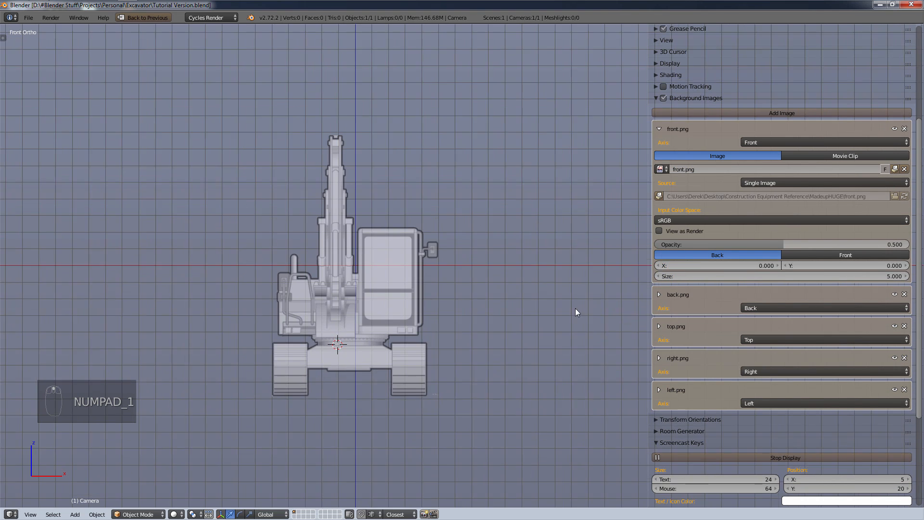
pyautogui.click(756, 244)
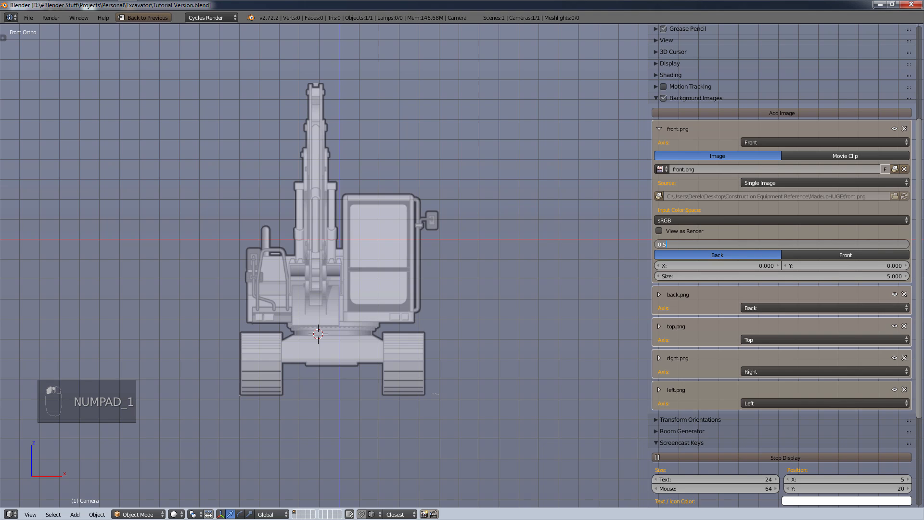
pyautogui.click(679, 245)
pyautogui.write('2')
pyautogui.press('Return')
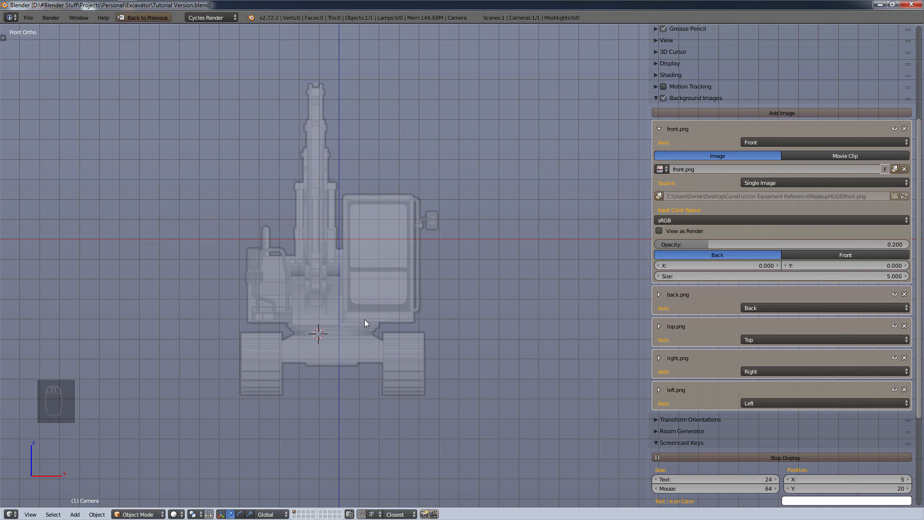
pyautogui.scroll(2, 365, 319)
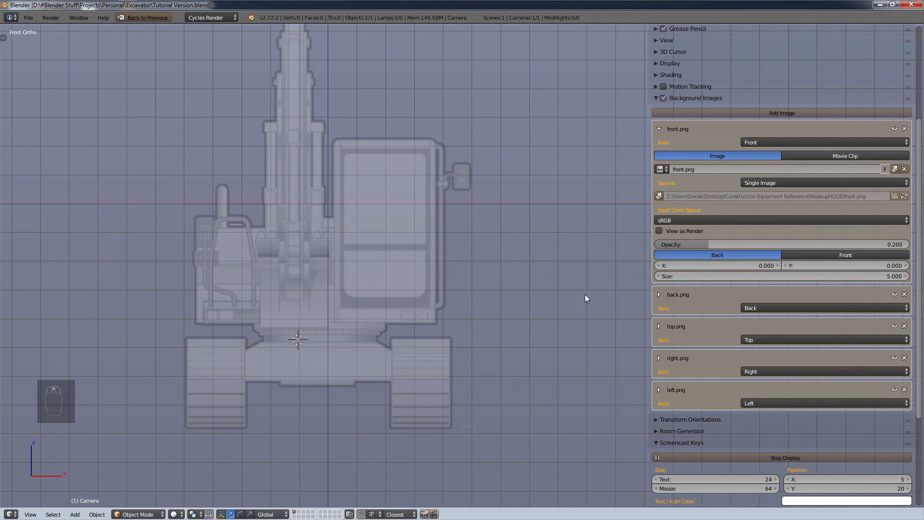
pyautogui.click(659, 130)
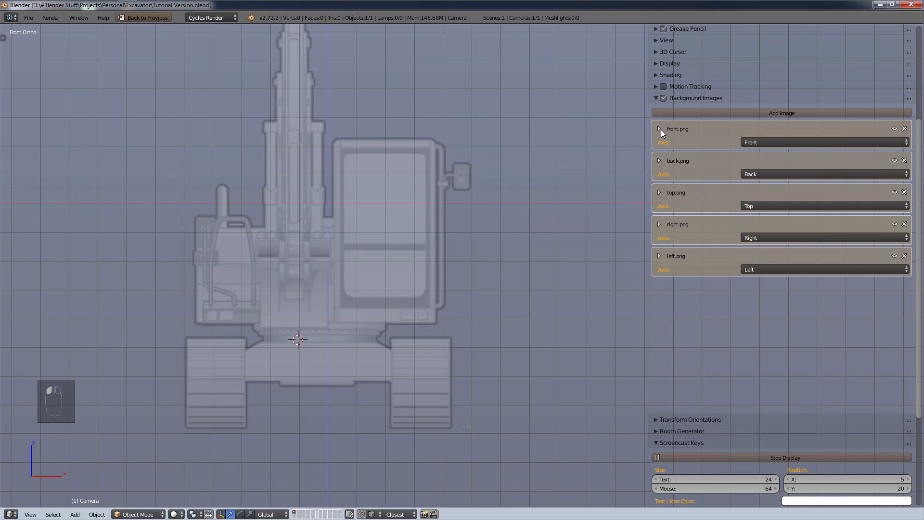
# - Expand the back.png background image entry, set its opacity to 0.2, and collapse it
pyautogui.click(659, 160)
pyautogui.click(822, 276)
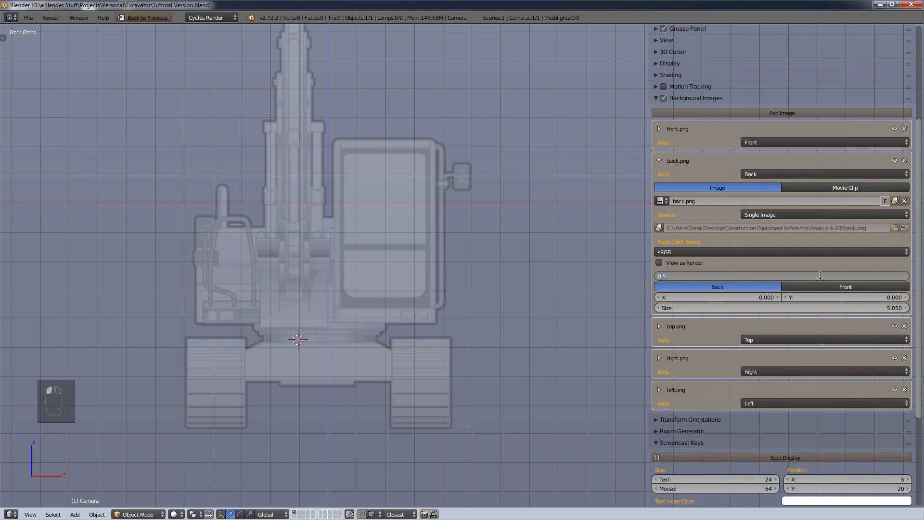
pyautogui.write('.2')
pyautogui.press('Return')
pyautogui.click(660, 161)
# - Expand the top.png background image entry, set its opacity to 0.2, and collapse it
pyautogui.click(660, 193)
pyautogui.click(824, 310)
pyautogui.write('.2')
pyautogui.press('Return')
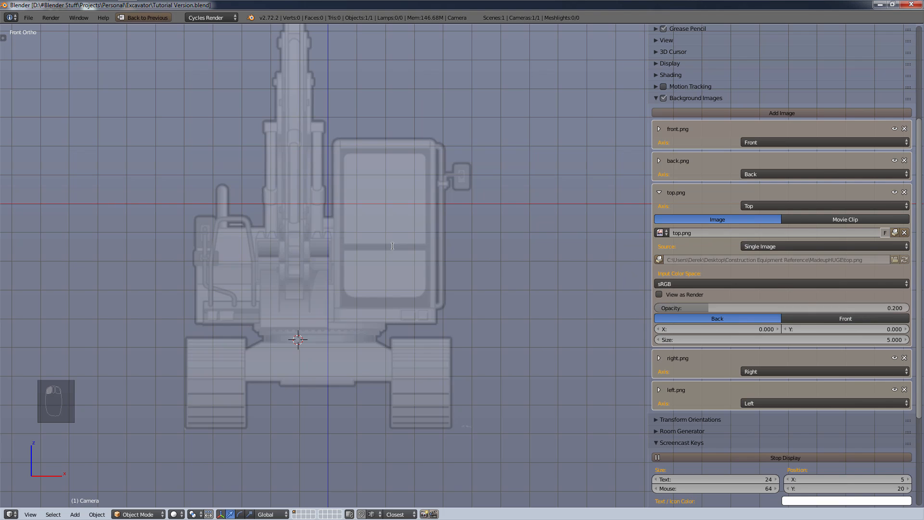
pyautogui.click(659, 193)
# - Set the opacity of the right.png and left.png background images to 0.2, collapsing each entry
pyautogui.click(659, 224)
pyautogui.click(659, 225)
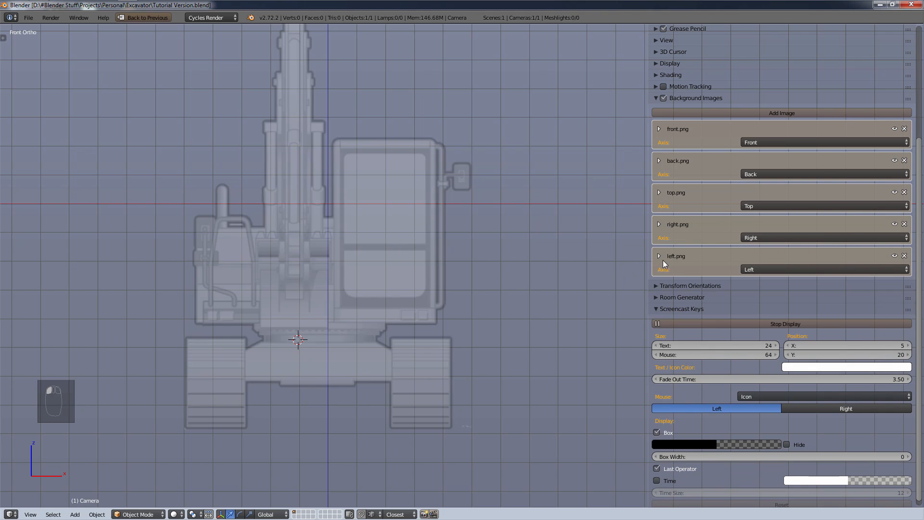
pyautogui.click(659, 256)
pyautogui.click(750, 370)
pyautogui.press('BackSpace')
pyautogui.press('BackSpace')
pyautogui.write('.2')
pyautogui.press('Return')
pyautogui.click(659, 256)
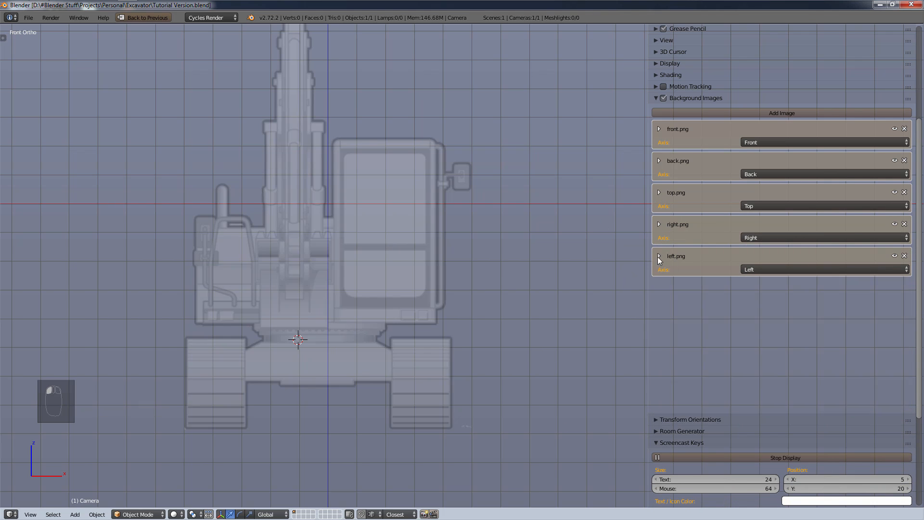
# - Hide the properties region and examine the faded blueprints in the front, back, right, left and top orthographic views
pyautogui.press('n')
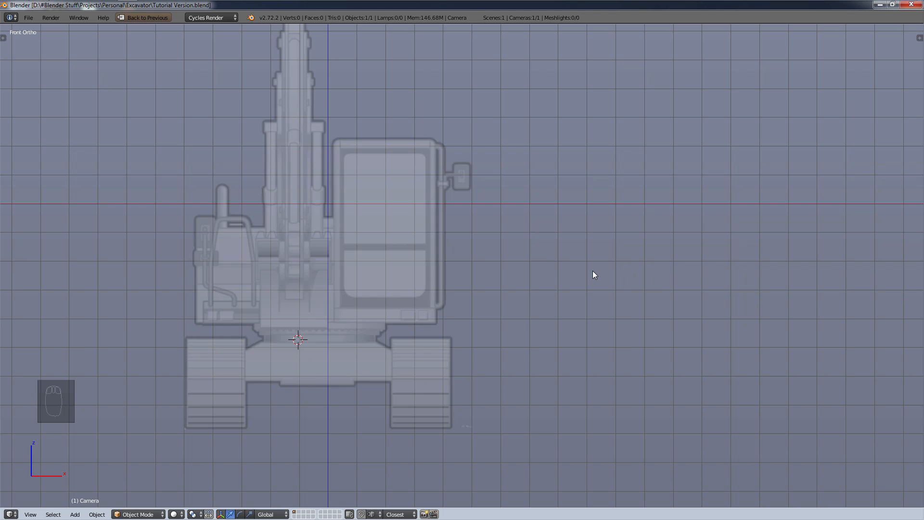
pyautogui.press('KP_1')
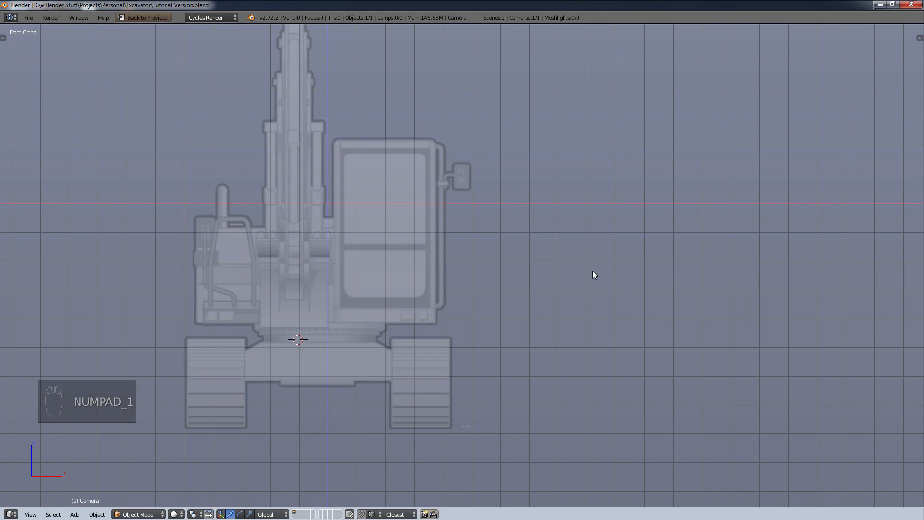
pyautogui.press('KP_1')
pyautogui.press('ctrl+KP_1')
pyautogui.press('KP_3')
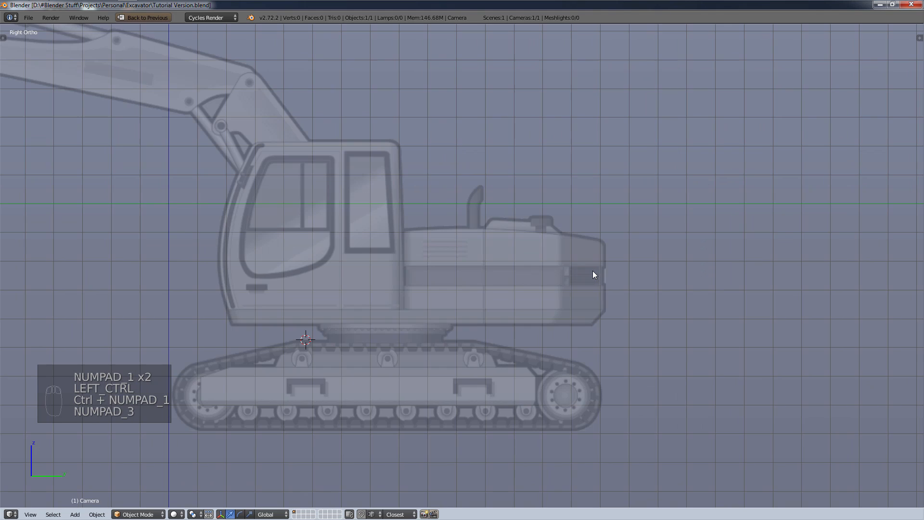
pyautogui.press('ctrl+KP_3')
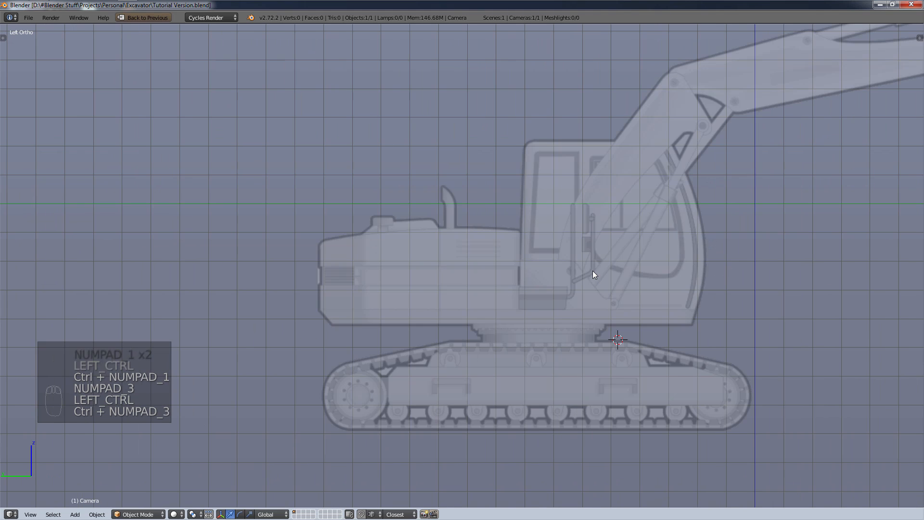
pyautogui.press('KP_7')
pyautogui.press('KP_1')
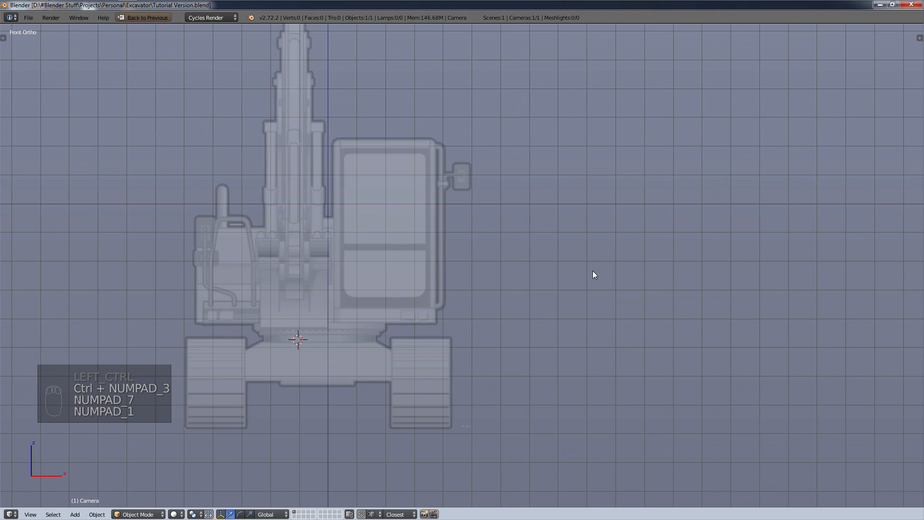
pyautogui.moveTo(637, 236); pyautogui.dragTo(567, 254, button='middle')
pyautogui.press('KP_3')
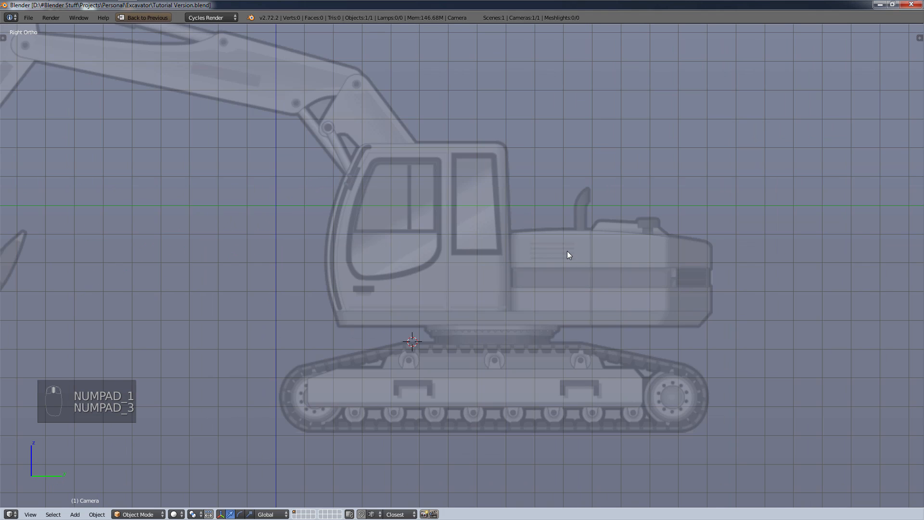
pyautogui.scroll(-3, 512, 238)
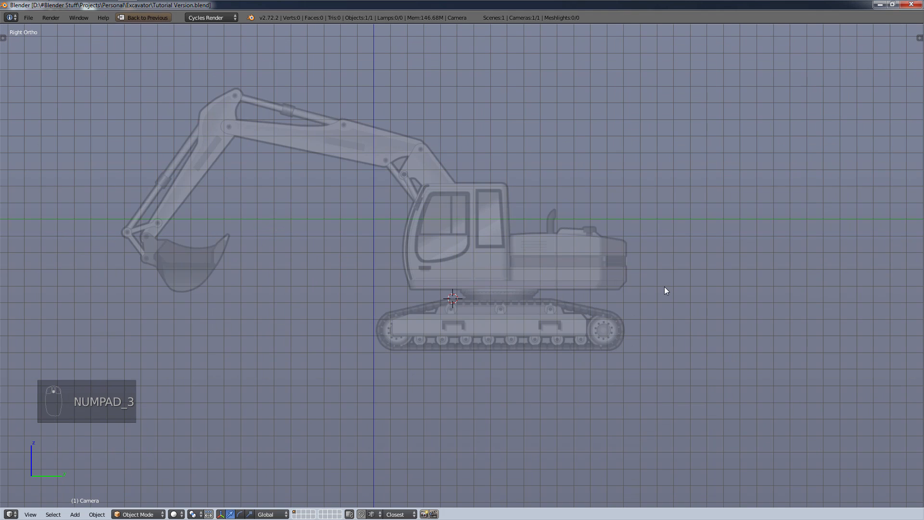
pyautogui.scroll(6, 664, 286)
pyautogui.keyDown('shift'); pyautogui.moveTo(313, 255); pyautogui.dragTo(487, 255, button='middle'); pyautogui.keyUp('shift')
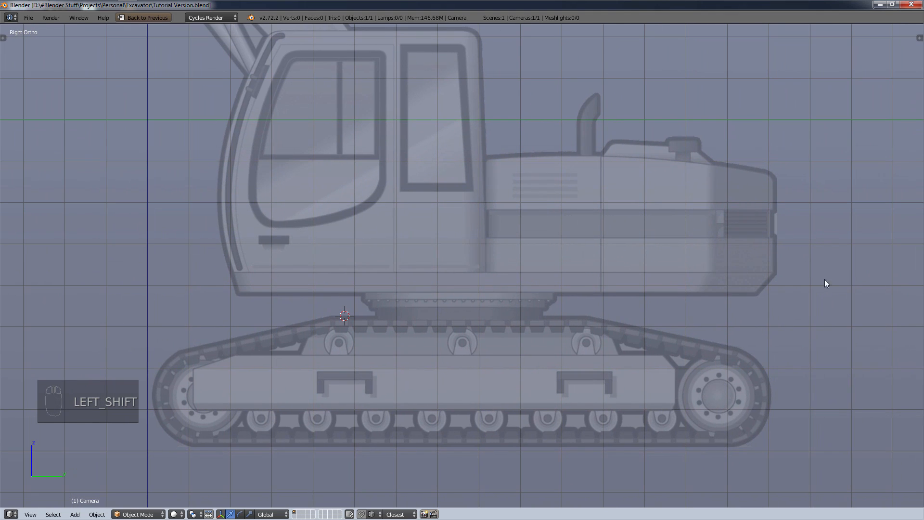
pyautogui.scroll(-1, 750, 278)
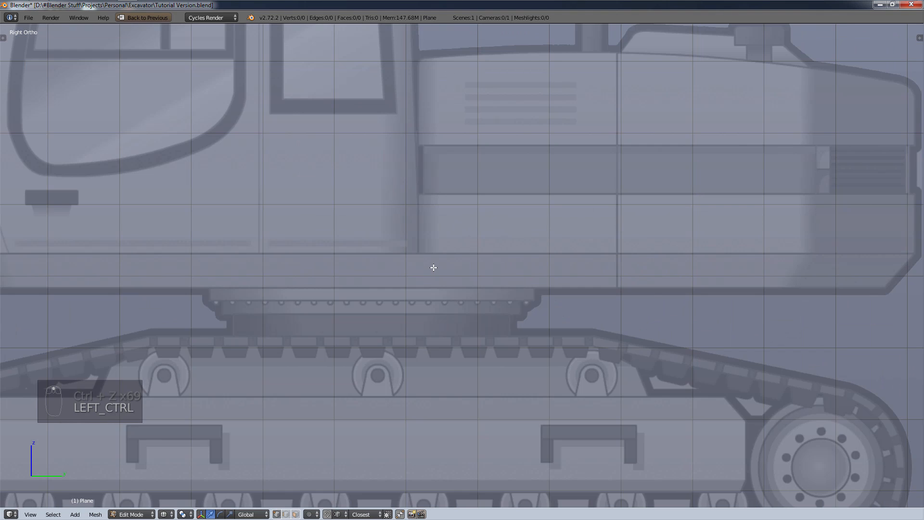
# - Place the 3D cursor on the excavator's lower body above the turntable and add a mesh plane there
pyautogui.scroll(-3, 432, 269)
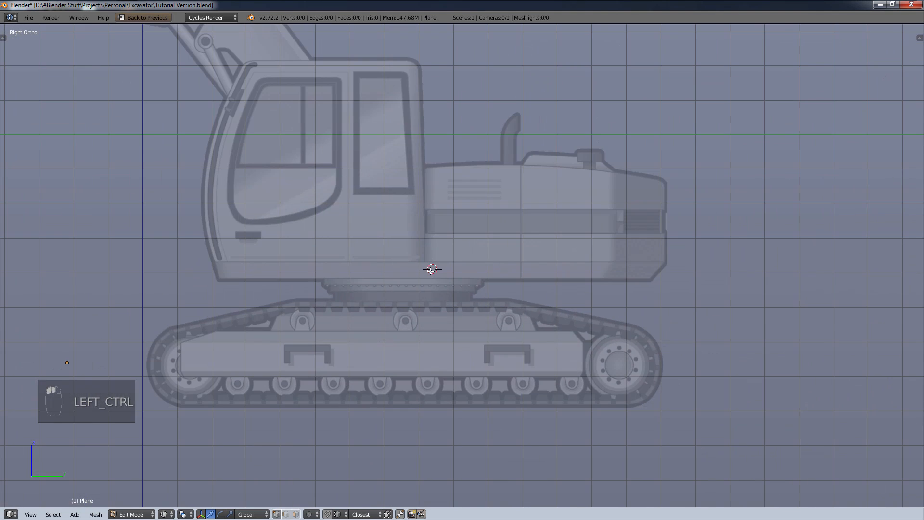
pyautogui.hotkey('shift', 'a')
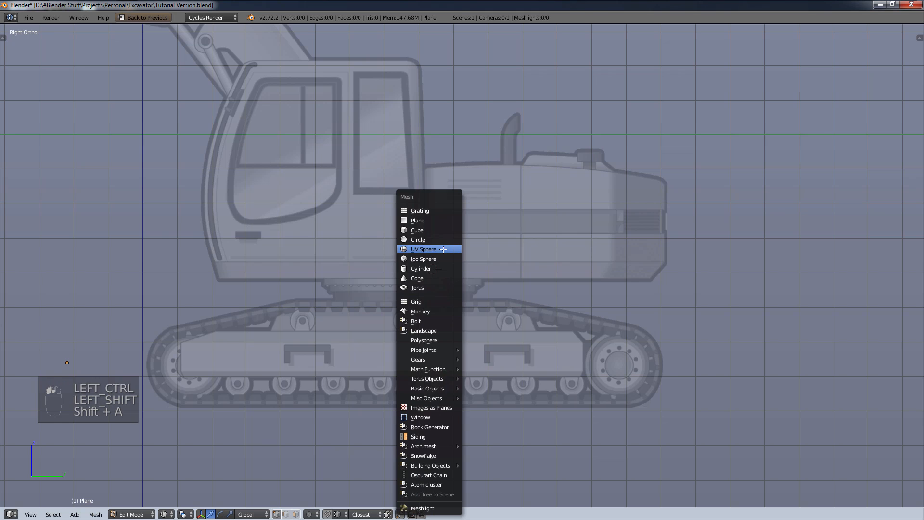
pyautogui.click(429, 220)
pyautogui.scroll(5, 439, 263)
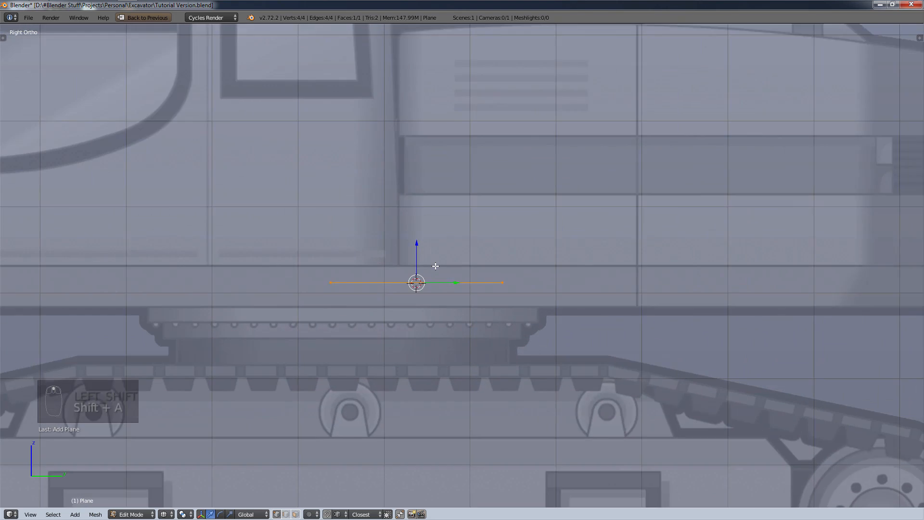
# - Rotate the new plane 90 degrees about the global Y axis so it faces the side view, and deselect it
pyautogui.scroll(-1, 441, 265)
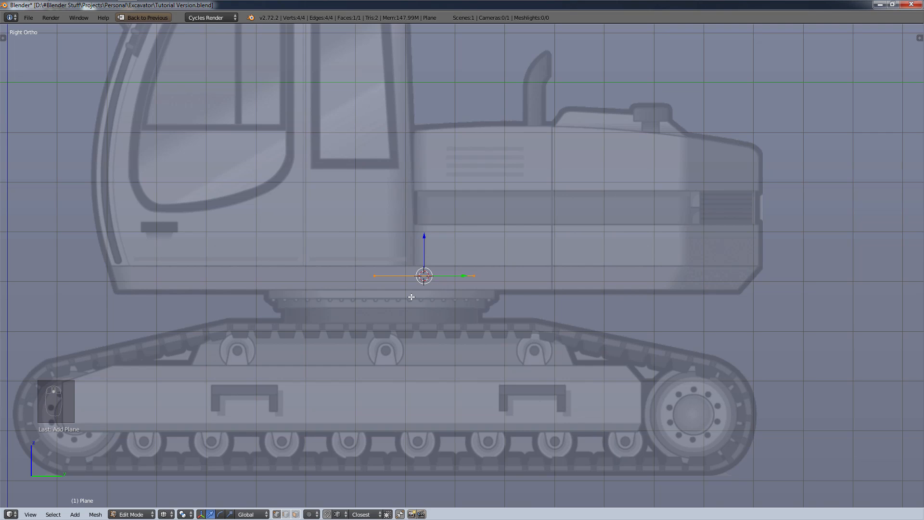
pyautogui.scroll(3, 411, 297)
pyautogui.press('r')
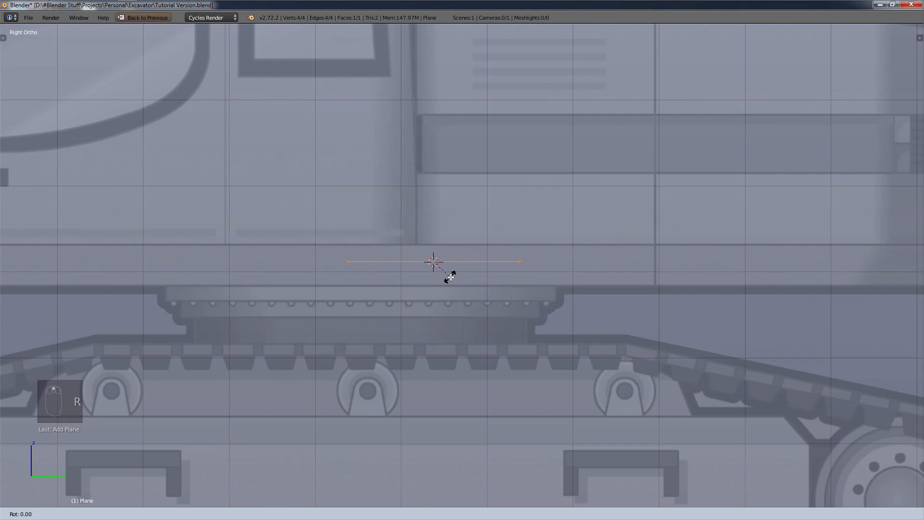
pyautogui.write('x')
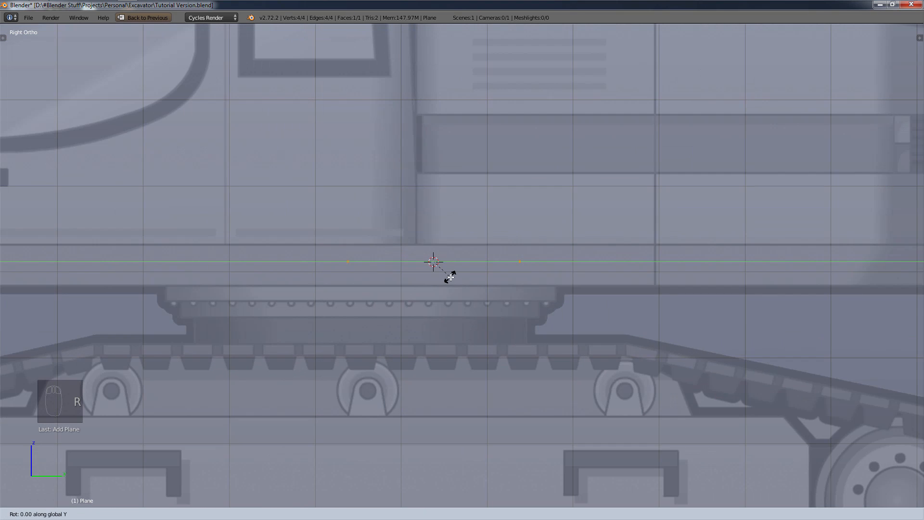
pyautogui.write('90')
pyautogui.press('Return')
pyautogui.scroll(-4, 507, 338)
pyautogui.press('a')
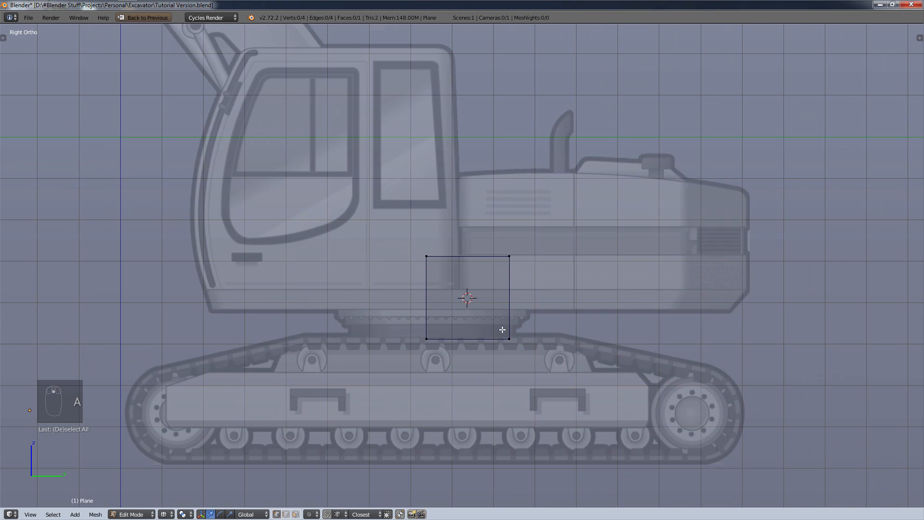
# - Switch to solid shading and delete only the plane's face, keeping its edges and vertices, and deselect everything
pyautogui.press('z')
pyautogui.click(499, 371)
pyautogui.scroll(3, 504, 337)
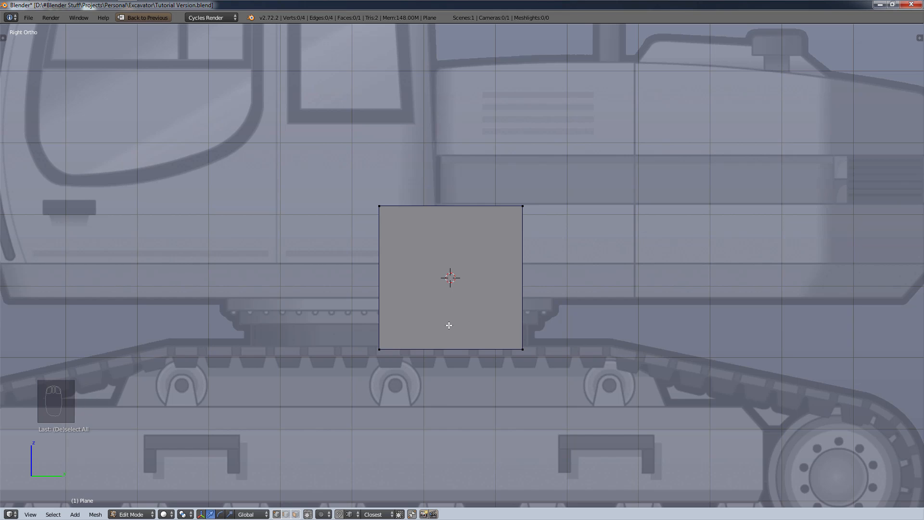
pyautogui.press('a')
pyautogui.press('x')
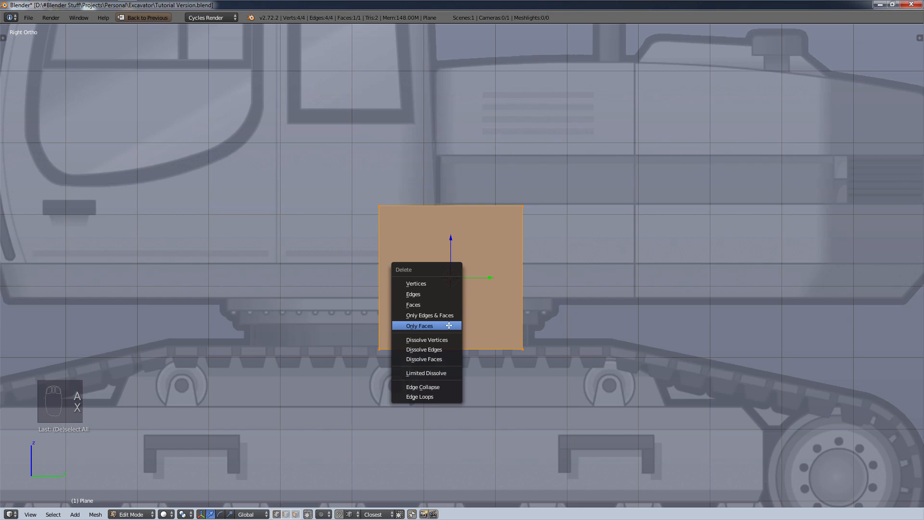
pyautogui.click(449, 325)
pyautogui.press('a')
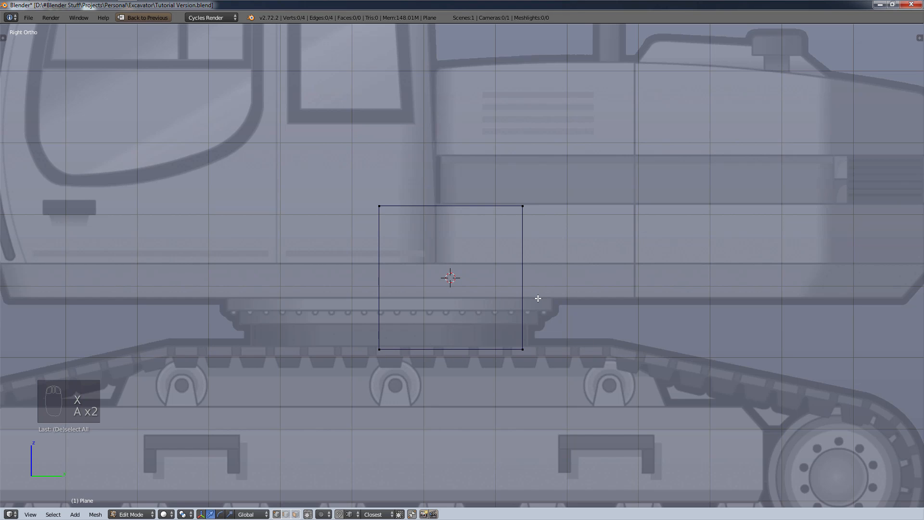
# - Return the viewport to wireframe shading and leave the square outline deselected
pyautogui.press('a')
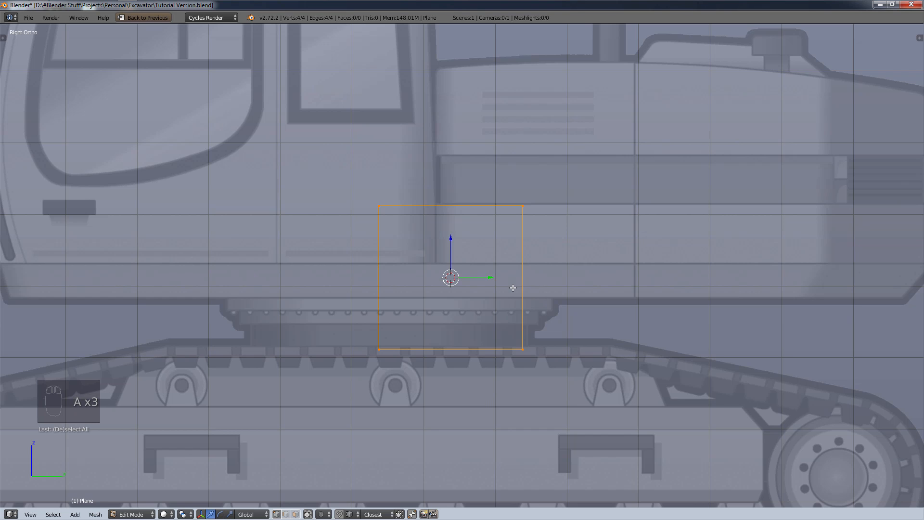
pyautogui.press('x')
pyautogui.press('z')
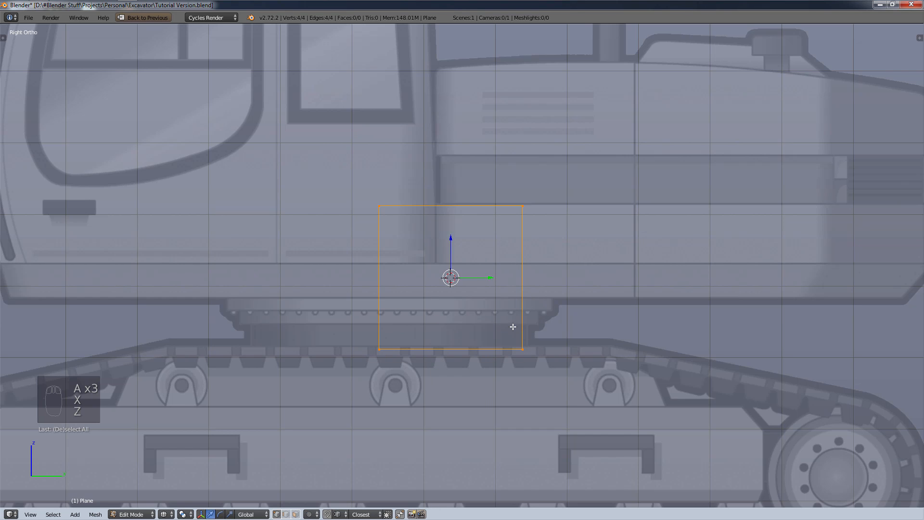
pyautogui.press('z')
pyautogui.click(588, 327)
pyautogui.press('a')
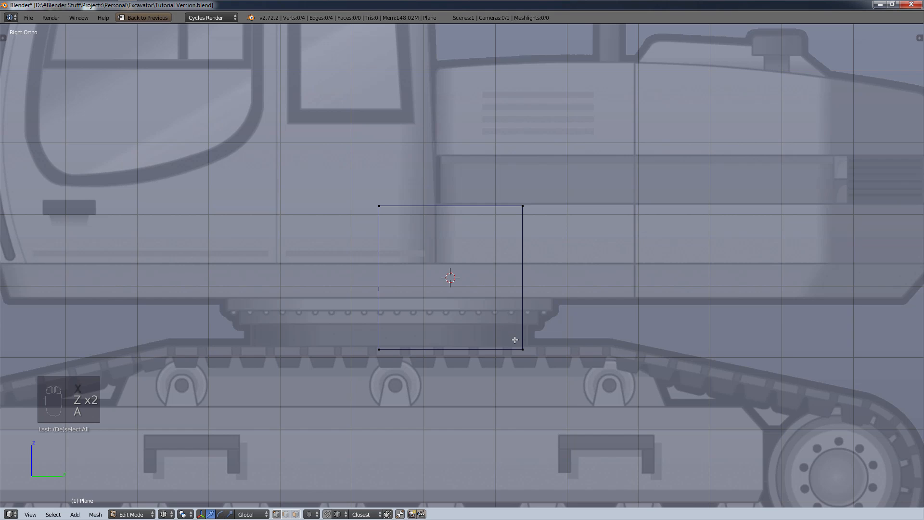
# - Select the square outline's bottom edge and move it up along Z to the underside of the blueprint body
pyautogui.press('b')
pyautogui.moveTo(556, 320); pyautogui.dragTo(289, 363)
pyautogui.moveTo(450, 310); pyautogui.dragTo(450, 262)
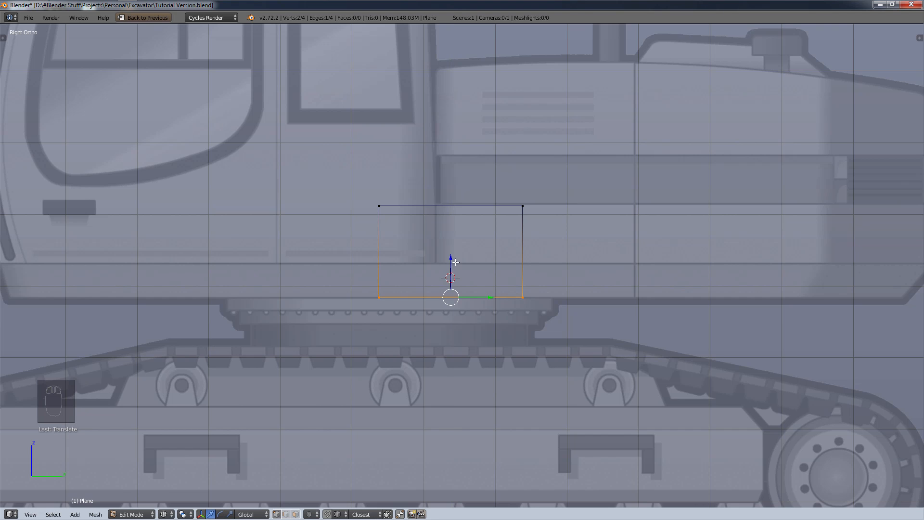
# - Examine the blueprint's border lines around the body underside, the boom base and the cab roof in the side view
pyautogui.scroll(-2, 557, 319)
pyautogui.keyDown('shift'); pyautogui.moveTo(557, 319); pyautogui.dragTo(505, 333, button='middle'); pyautogui.keyUp('shift')
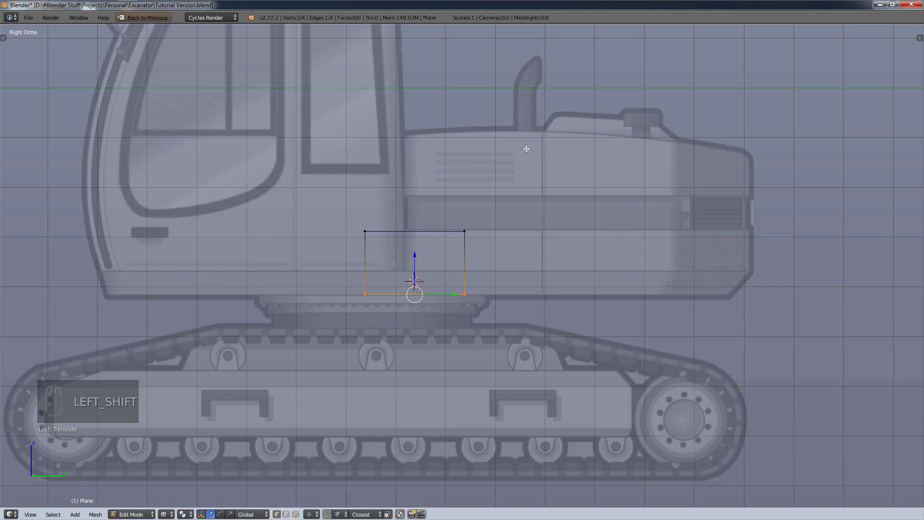
pyautogui.scroll(6, 515, 305)
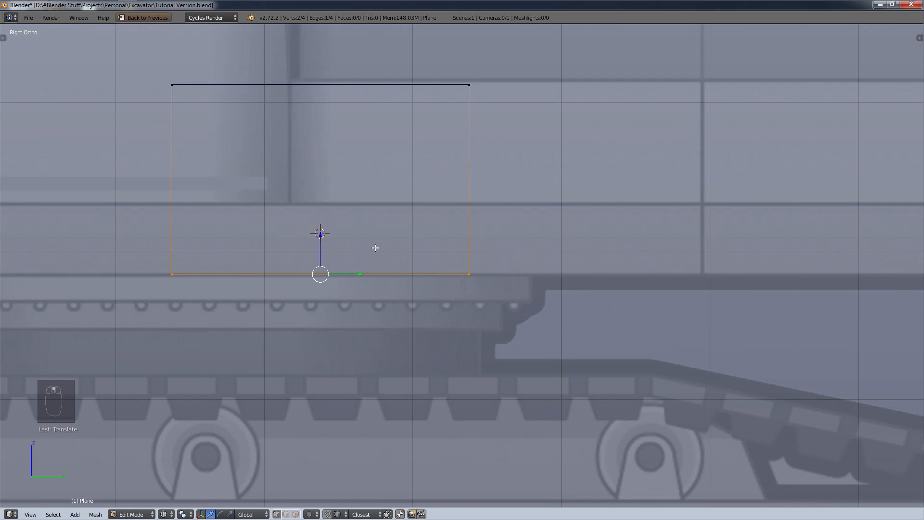
pyautogui.scroll(-8, 567, 283)
pyautogui.keyDown('shift'); pyautogui.moveTo(354, 159); pyautogui.dragTo(540, 336, button='middle'); pyautogui.keyUp('shift')
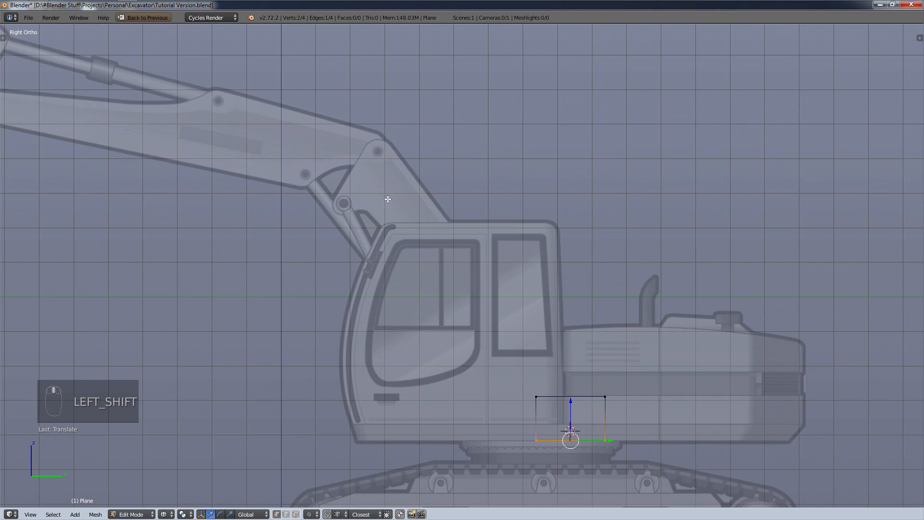
pyautogui.scroll(7, 389, 260)
pyautogui.scroll(2, 389, 261)
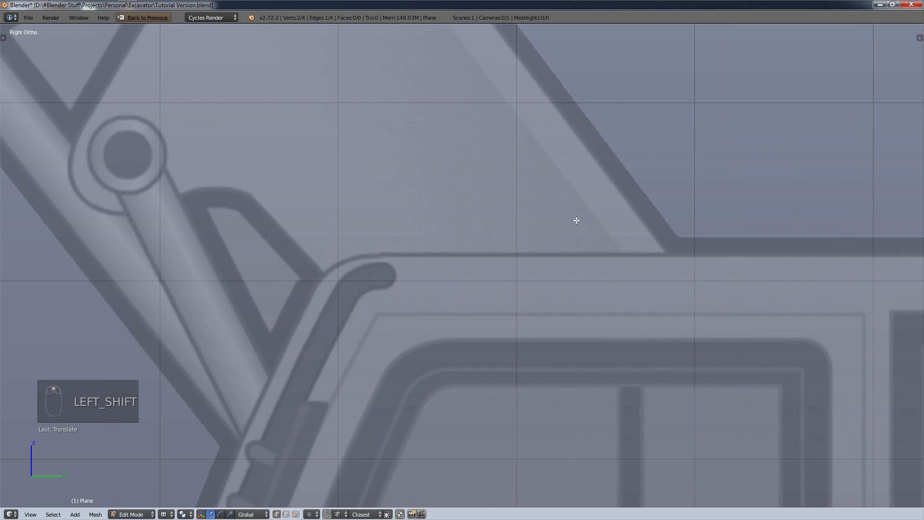
pyautogui.scroll(-7, 722, 313)
pyautogui.keyDown('shift'); pyautogui.moveTo(759, 380); pyautogui.dragTo(470, 172, button='middle'); pyautogui.keyUp('shift')
pyautogui.scroll(5, 538, 340)
pyautogui.keyDown('shift'); pyautogui.moveTo(594, 395); pyautogui.dragTo(444, 273, button='middle'); pyautogui.keyUp('shift')
# - Select the outline's top edge and move it down along Z to the line above the body's lower panel
pyautogui.press('a')
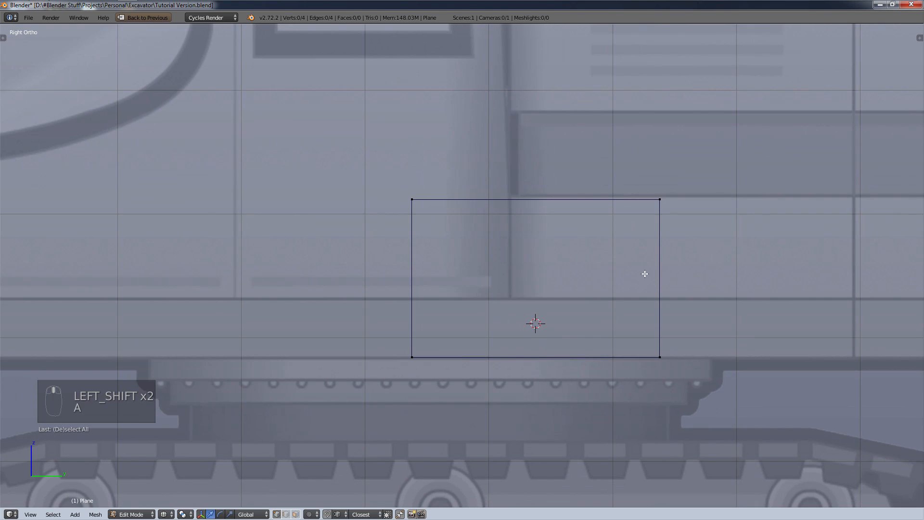
pyautogui.press('b')
pyautogui.moveTo(681, 154); pyautogui.dragTo(402, 219)
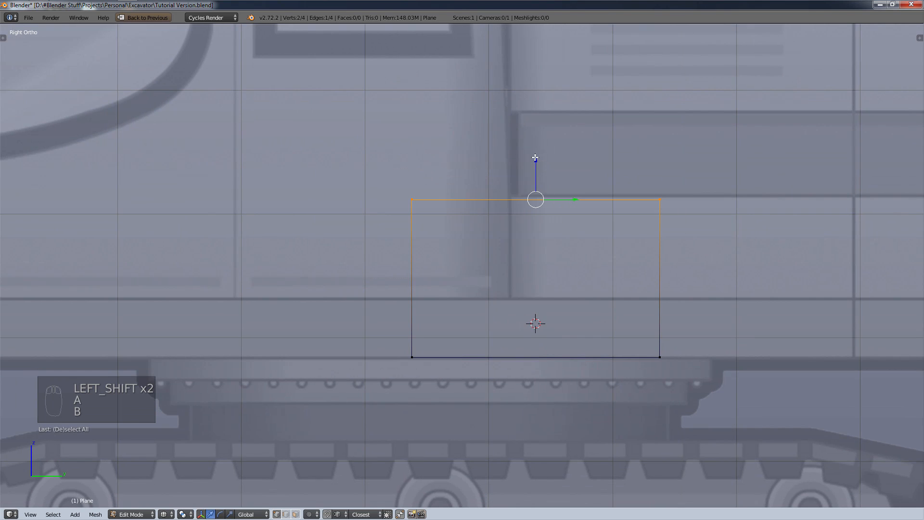
pyautogui.moveTo(535, 157); pyautogui.dragTo(533, 255)
pyautogui.scroll(-8, 532, 256)
pyautogui.keyDown('shift'); pyautogui.moveTo(566, 249); pyautogui.dragTo(518, 250, button='middle'); pyautogui.keyUp('shift')
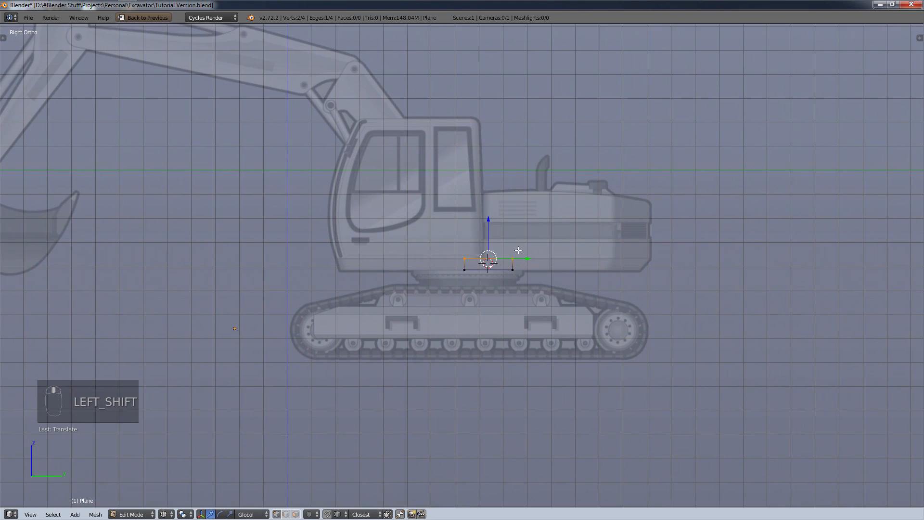
pyautogui.scroll(3, 517, 250)
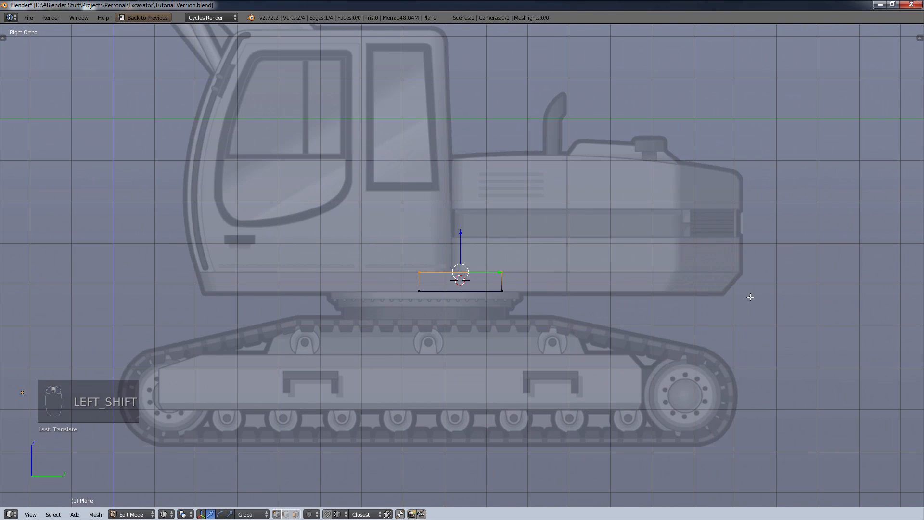
# - Scale the whole rectangular outline along Y by about 6 to stretch it along the body's lower panel
pyautogui.press('a')
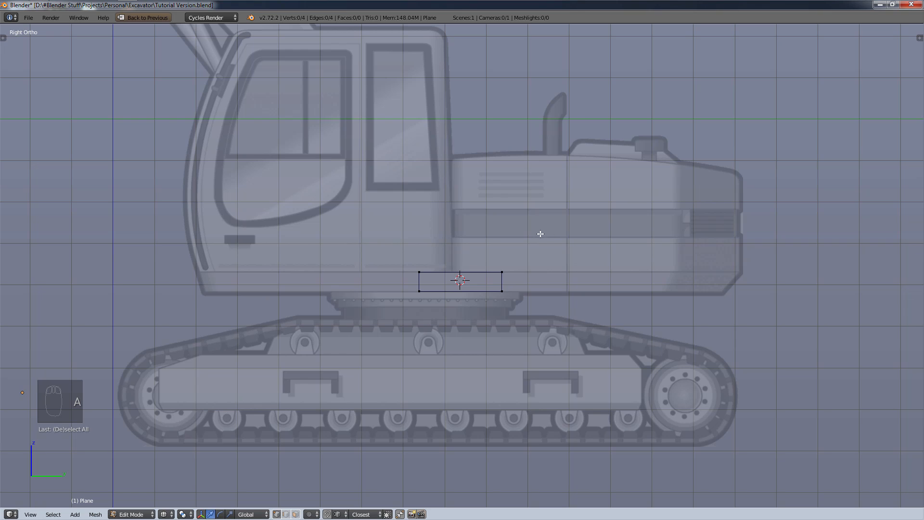
pyautogui.press('a')
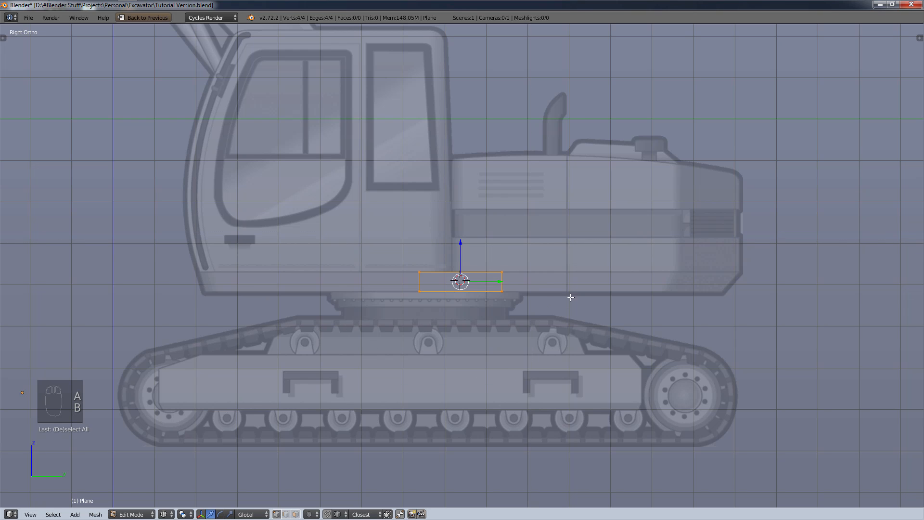
pyautogui.press('s')
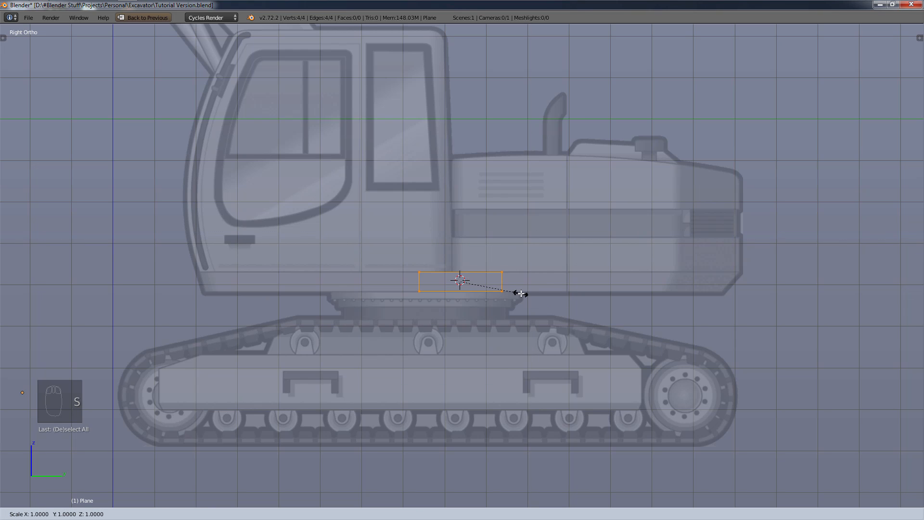
pyautogui.press('y')
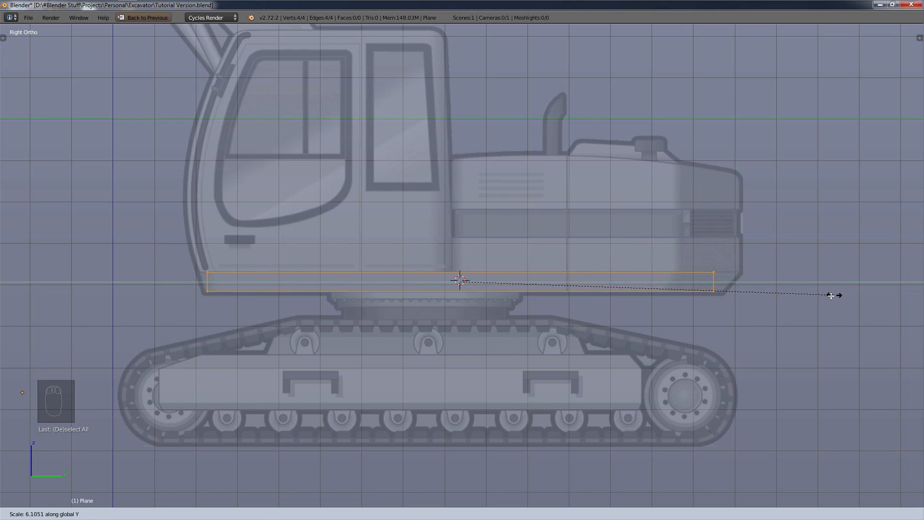
pyautogui.click(828, 295)
# - Shift the outline slightly rearward along Y and scale it along Y by about 1.1 to span the body's length
pyautogui.press('g')
pyautogui.press('y')
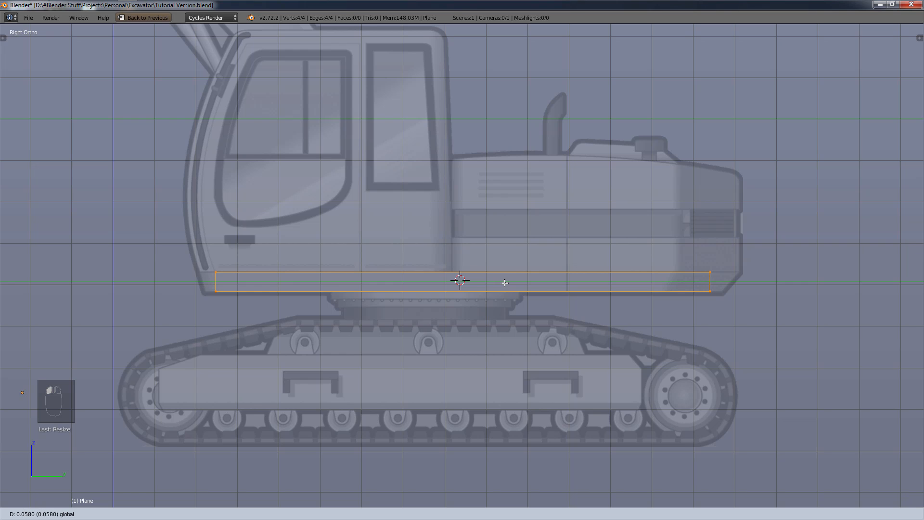
pyautogui.click(510, 284)
pyautogui.press('s')
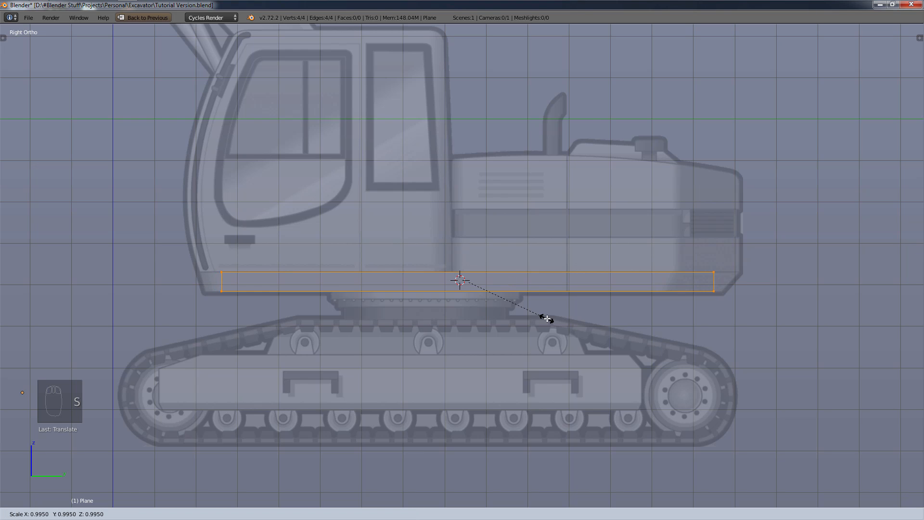
pyautogui.press('y')
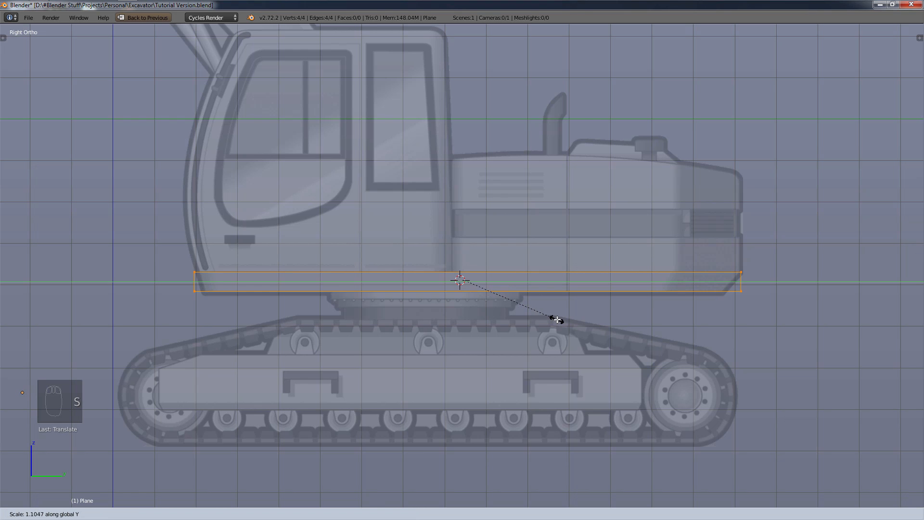
pyautogui.click(556, 320)
# - Move the outline's lower rear vertex inward along Y to follow the slanted rear corner of the blueprint body
pyautogui.scroll(5, 799, 289)
pyautogui.keyDown('shift'); pyautogui.moveTo(797, 293); pyautogui.dragTo(565, 316, button='middle'); pyautogui.keyUp('shift')
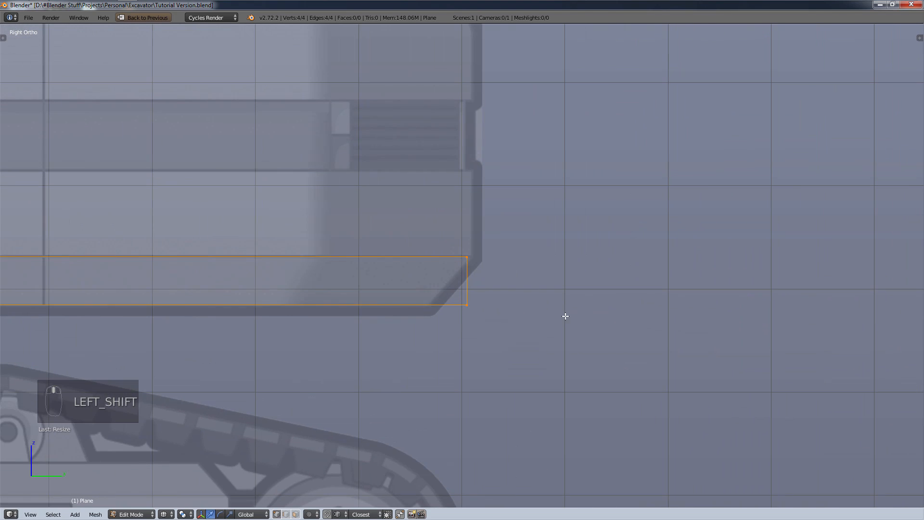
pyautogui.press('a')
pyautogui.scroll(3, 472, 312)
pyautogui.press('b')
pyautogui.rightClick(466, 311)
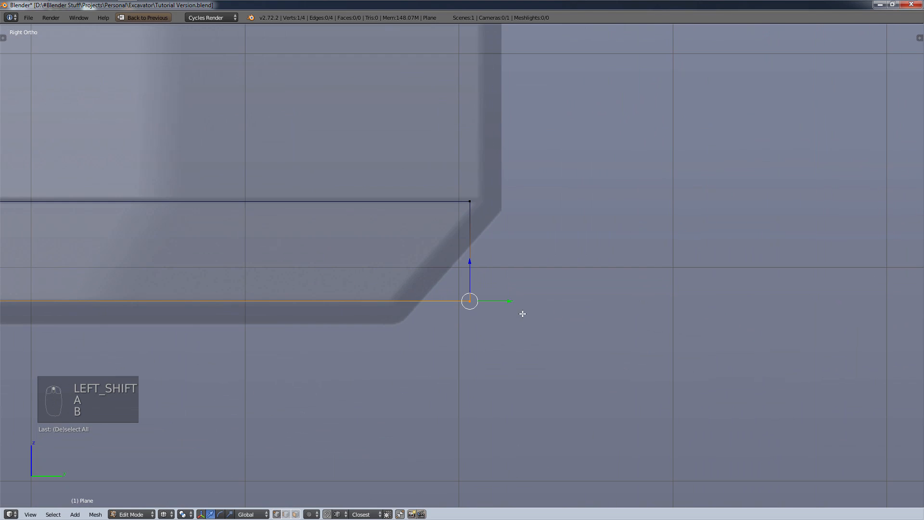
pyautogui.moveTo(511, 303); pyautogui.dragTo(426, 318)
# - Move the outline's upper rear vertex slightly outward along Y to the blueprint's rear border
pyautogui.press('a')
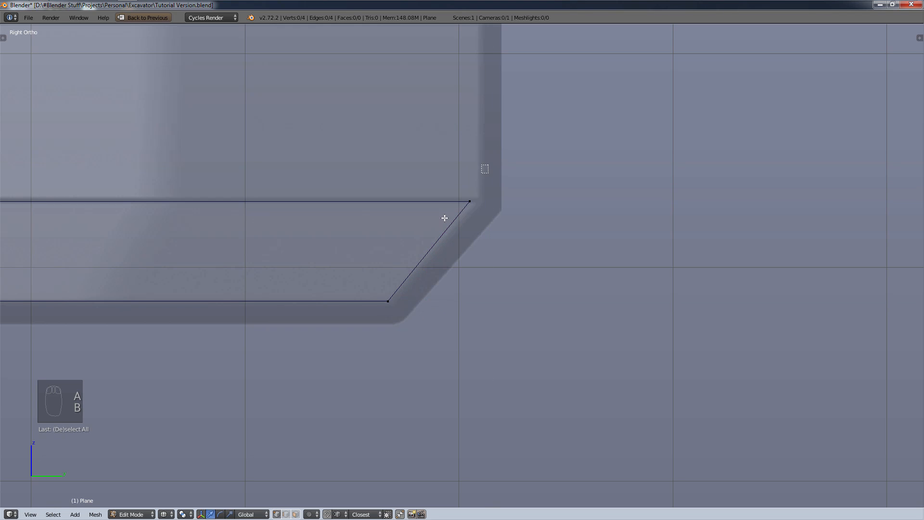
pyautogui.rightClick(470, 202)
pyautogui.moveTo(511, 202); pyautogui.dragTo(520, 202)
# - Move the outline's upper front vertex slightly inward along Y to the inner edge of the blueprint body's front border
pyautogui.scroll(-4, 444, 251)
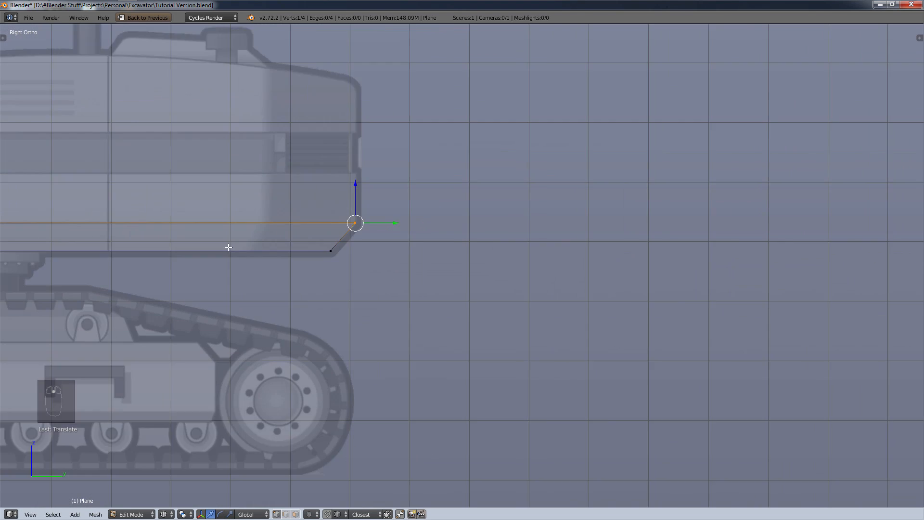
pyautogui.keyDown('shift'); pyautogui.moveTo(444, 251); pyautogui.dragTo(532, 265, button='middle'); pyautogui.keyUp('shift')
pyautogui.scroll(2, 530, 265)
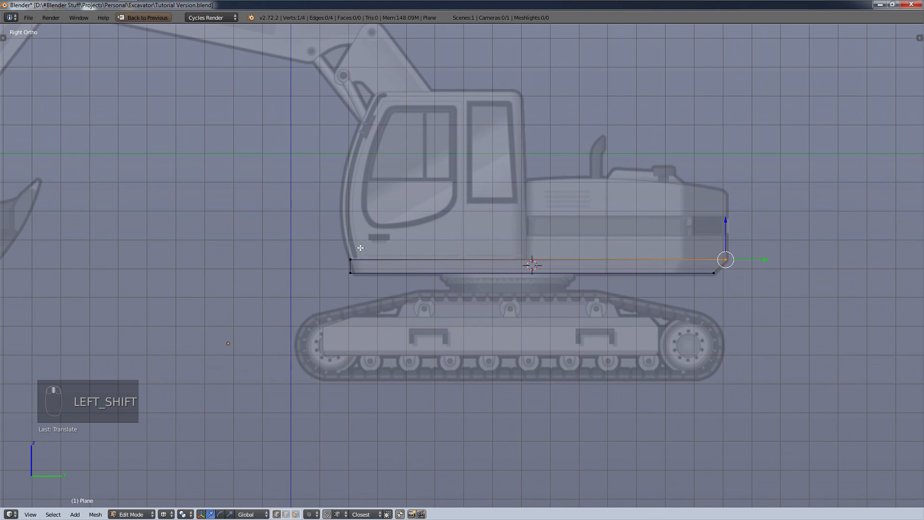
pyautogui.scroll(10, 325, 254)
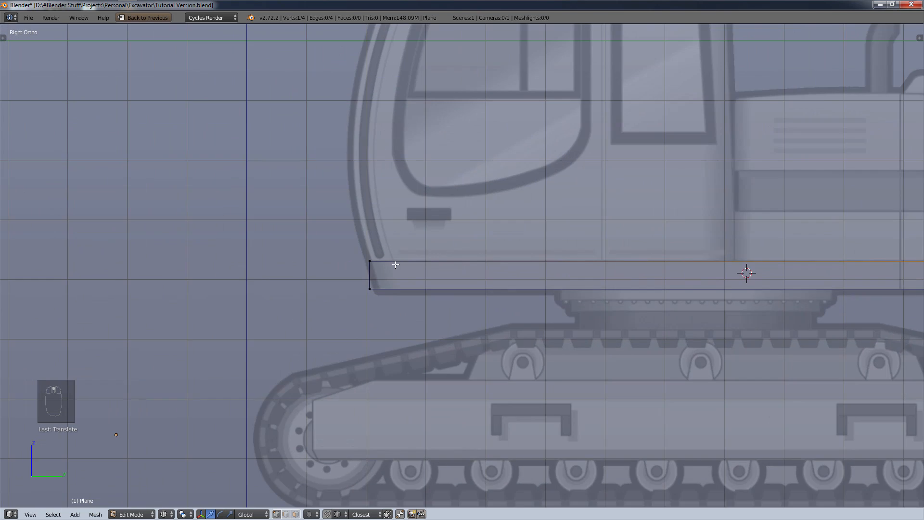
pyautogui.scroll(-12, 359, 268)
pyautogui.scroll(12, 403, 273)
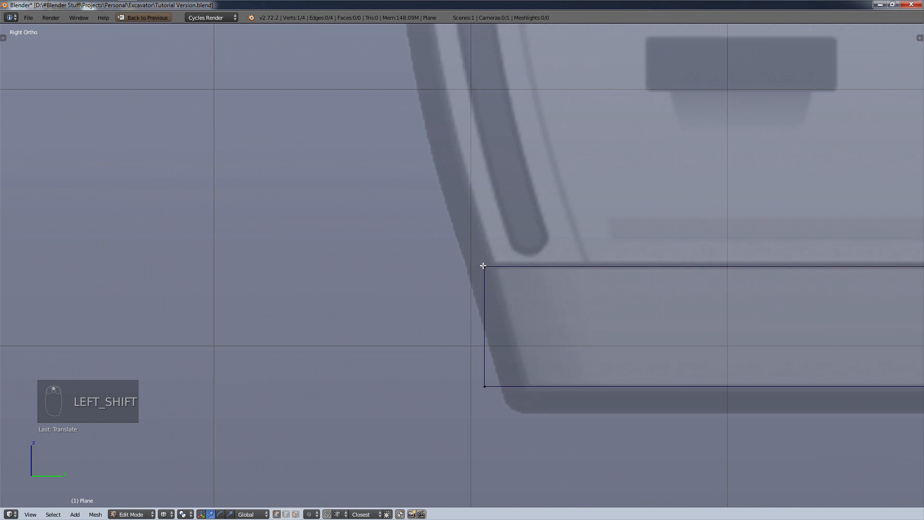
pyautogui.keyDown('shift'); pyautogui.rightClick(483, 265); pyautogui.keyUp('shift')
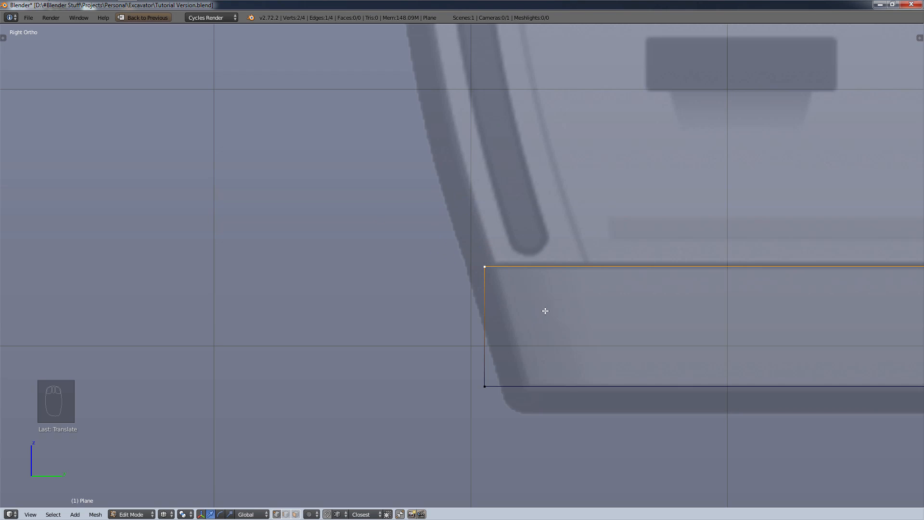
pyautogui.scroll(-6, 724, 326)
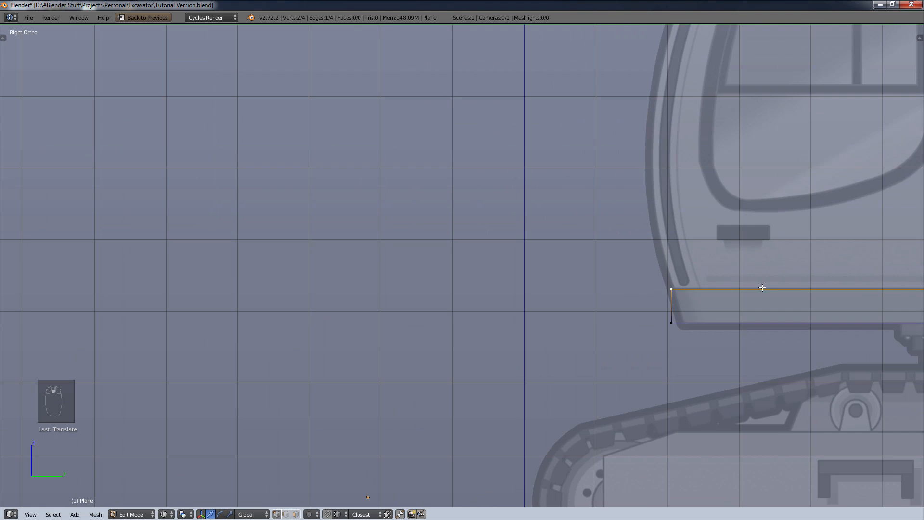
pyautogui.scroll(3, 764, 288)
pyautogui.scroll(-2, 763, 307)
pyautogui.keyDown('shift'); pyautogui.moveTo(753, 329); pyautogui.dragTo(336, 270, button='middle'); pyautogui.keyUp('shift')
pyautogui.scroll(-4, 595, 262)
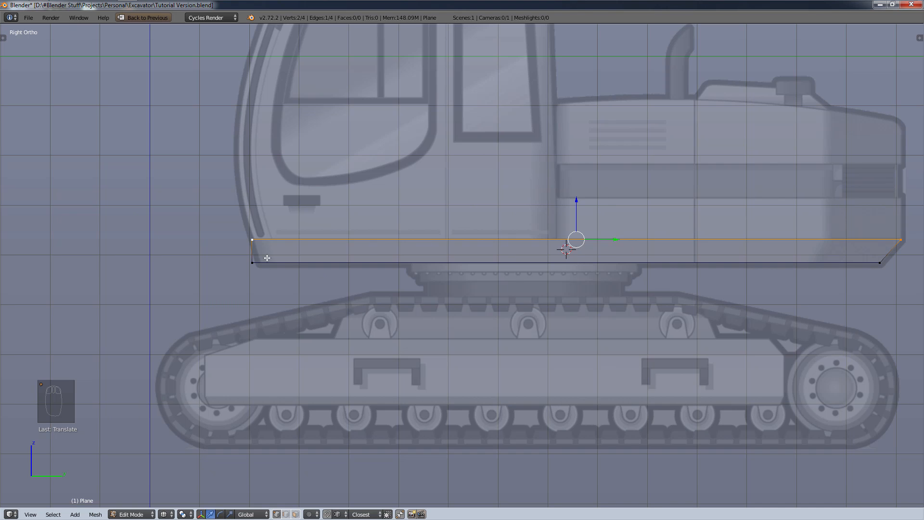
pyautogui.scroll(10, 208, 241)
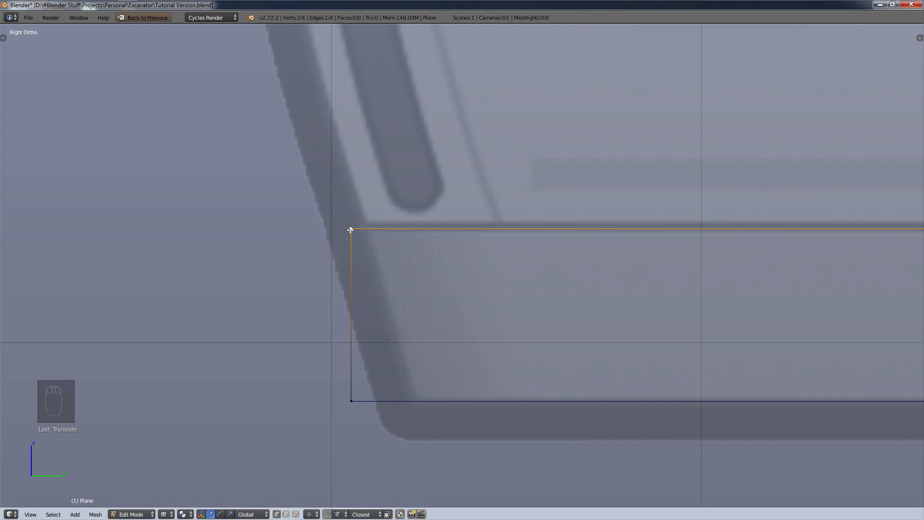
pyautogui.press('a')
pyautogui.rightClick(351, 229)
pyautogui.moveTo(391, 232); pyautogui.dragTo(407, 231)
# - Move the outline's lower front vertex inward along Y to follow the slanted front corner of the blueprint body
pyautogui.press('a')
pyautogui.rightClick(358, 396)
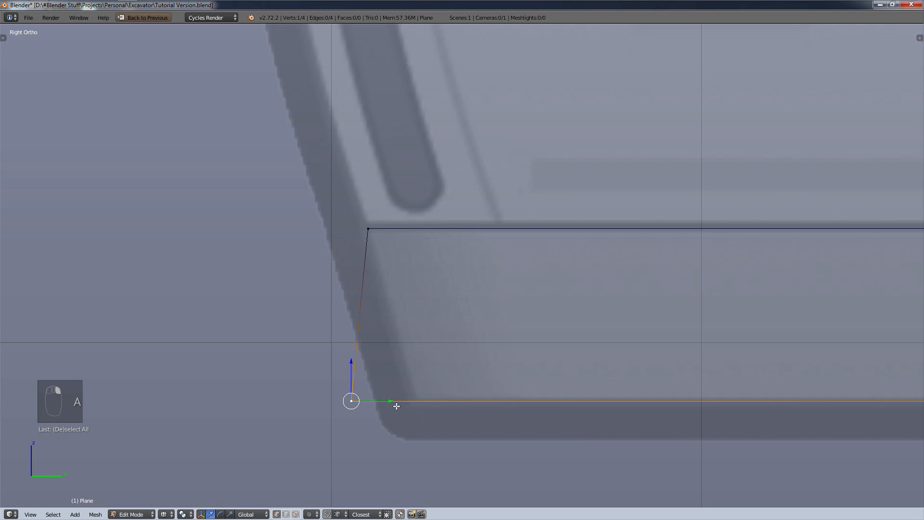
pyautogui.moveTo(392, 399); pyautogui.dragTo(458, 384)
# - Move the whole outline along X in the back view onto the cab-side edge of the blueprint's lower body
pyautogui.scroll(-6, 457, 382)
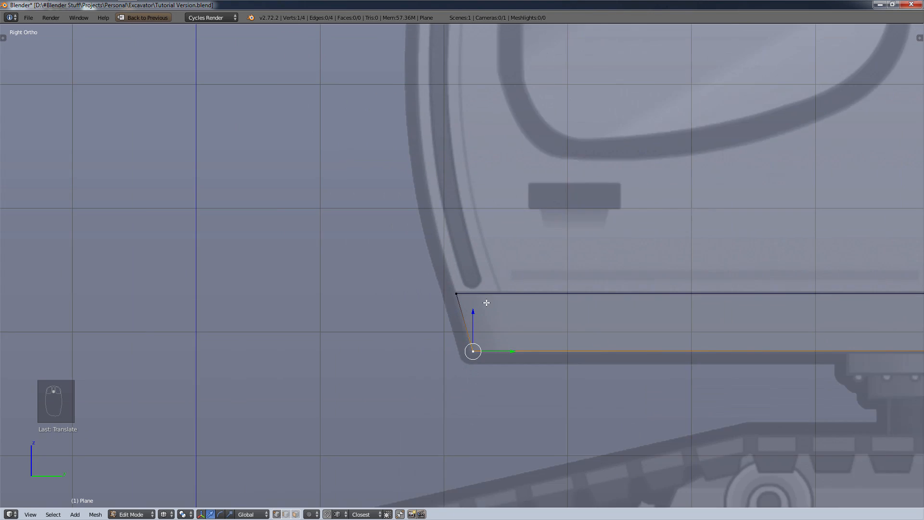
pyautogui.keyDown('shift'); pyautogui.moveTo(424, 401); pyautogui.dragTo(31, 370, button='middle'); pyautogui.keyUp('shift')
pyautogui.scroll(2, 330, 244)
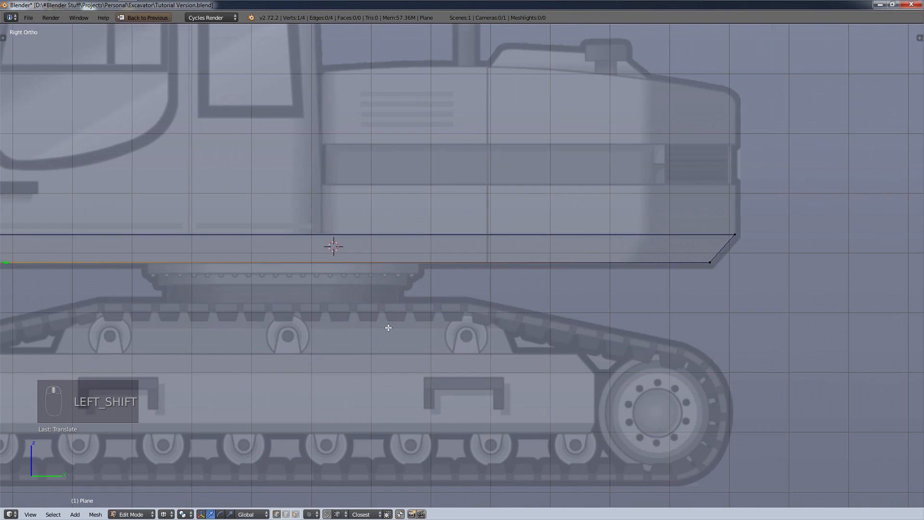
pyautogui.press('a')
pyautogui.scroll(-2, 371, 309)
pyautogui.press('a')
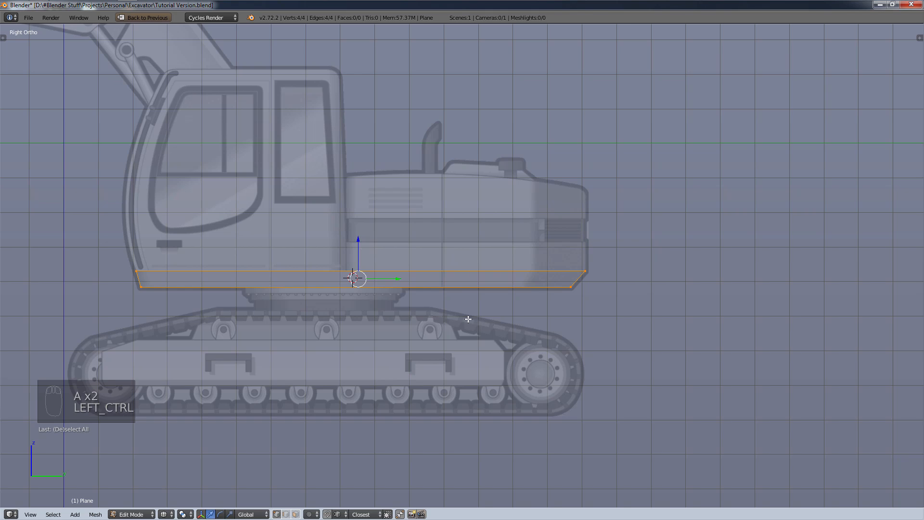
pyautogui.press('ctrl+KP_1')
pyautogui.keyDown('shift'); pyautogui.moveTo(468, 319); pyautogui.dragTo(351, 305, button='middle'); pyautogui.keyUp('shift')
pyautogui.scroll(3, 324, 291)
pyautogui.scroll(-2, 310, 282)
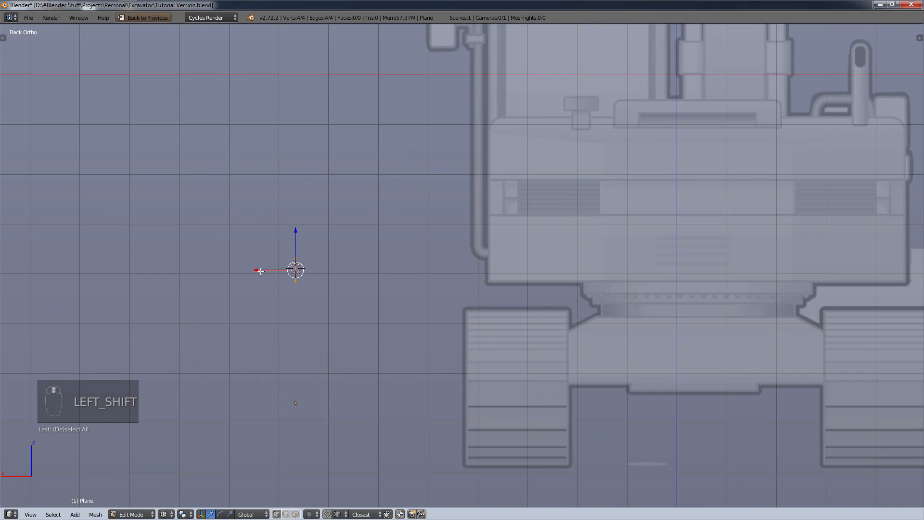
pyautogui.moveTo(259, 270); pyautogui.dragTo(450, 285)
# - Nudge the whole outline slightly inward along X to line up with the inner edge of the blueprint's side border
pyautogui.scroll(6, 520, 270)
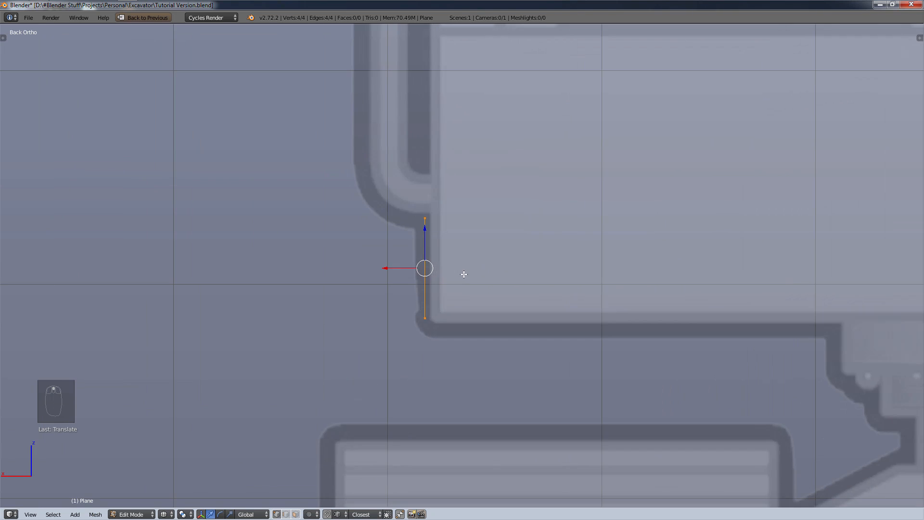
pyautogui.scroll(3, 464, 274)
pyautogui.moveTo(354, 262); pyautogui.dragTo(365, 264)
pyautogui.scroll(8, 406, 284)
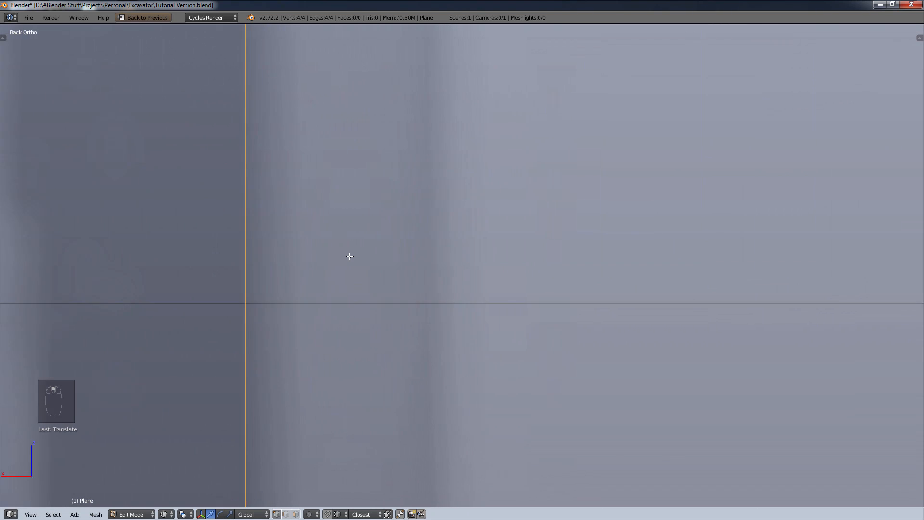
pyautogui.scroll(-6, 250, 269)
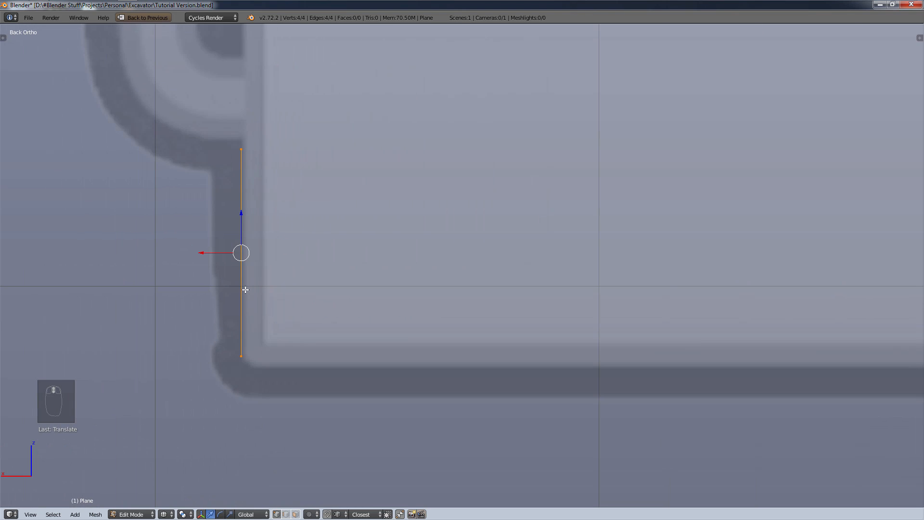
pyautogui.scroll(-8, 246, 289)
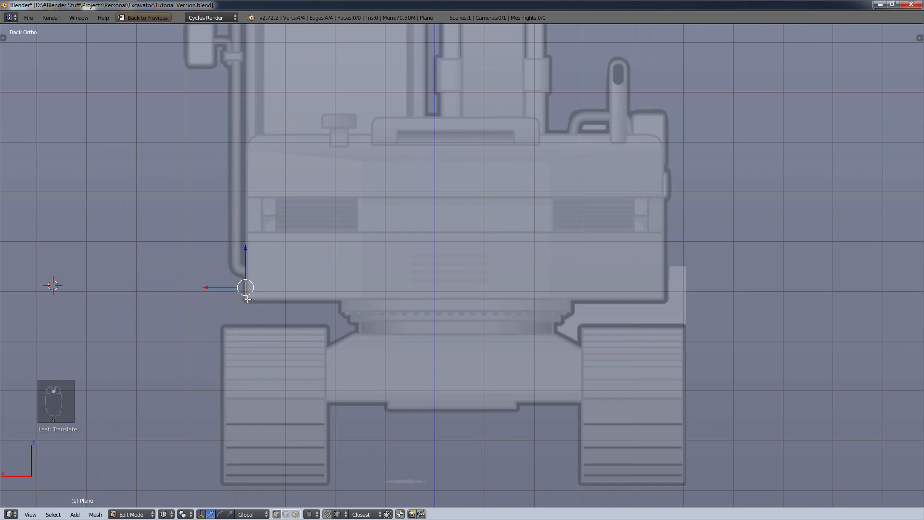
pyautogui.scroll(-3, 259, 296)
pyautogui.press('KP_3')
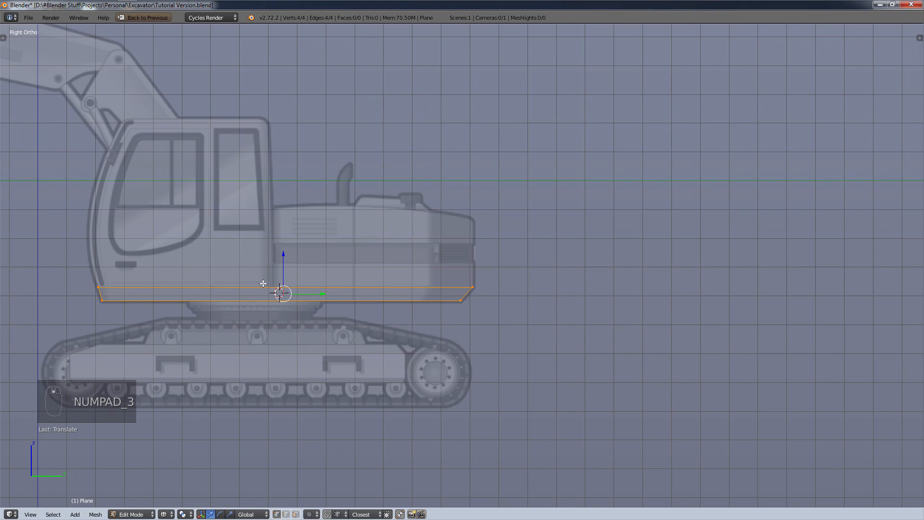
pyautogui.press('KP_1')
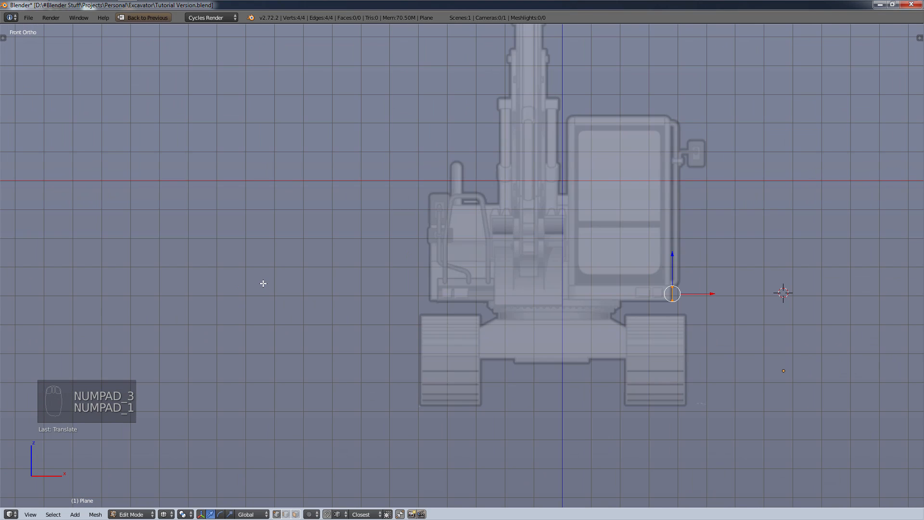
pyautogui.press('KP_3')
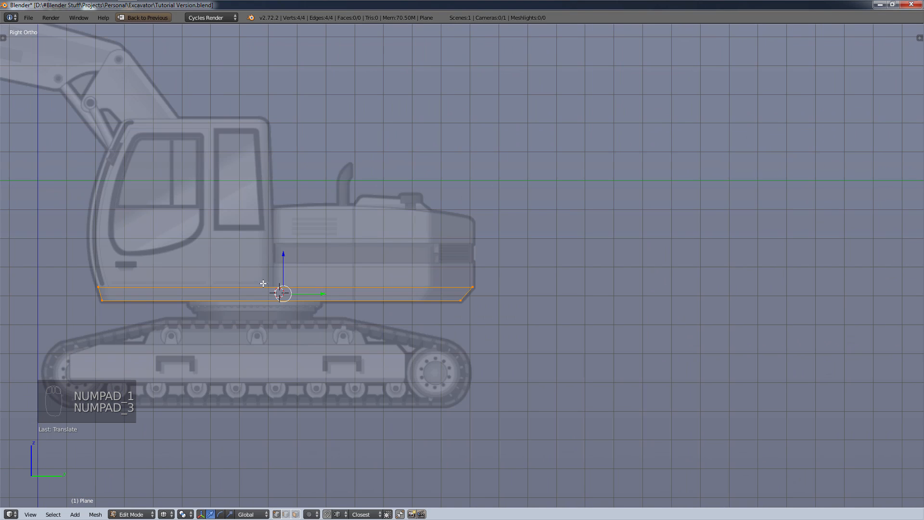
pyautogui.press('ctrl')
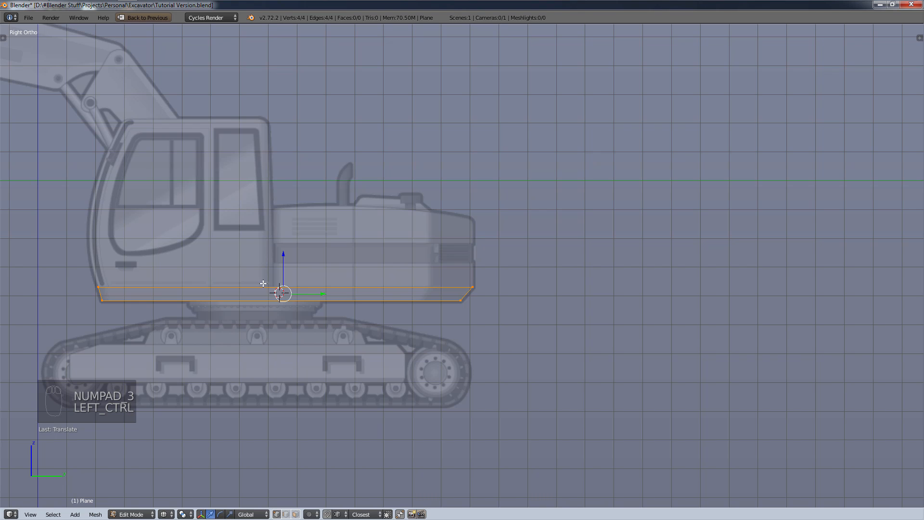
# - Extrude the outline's rear edge about -8.4 units along X in the back view, across to the body's opposite side
pyautogui.press('ctrl+KP_1')
pyautogui.scroll(4, 263, 283)
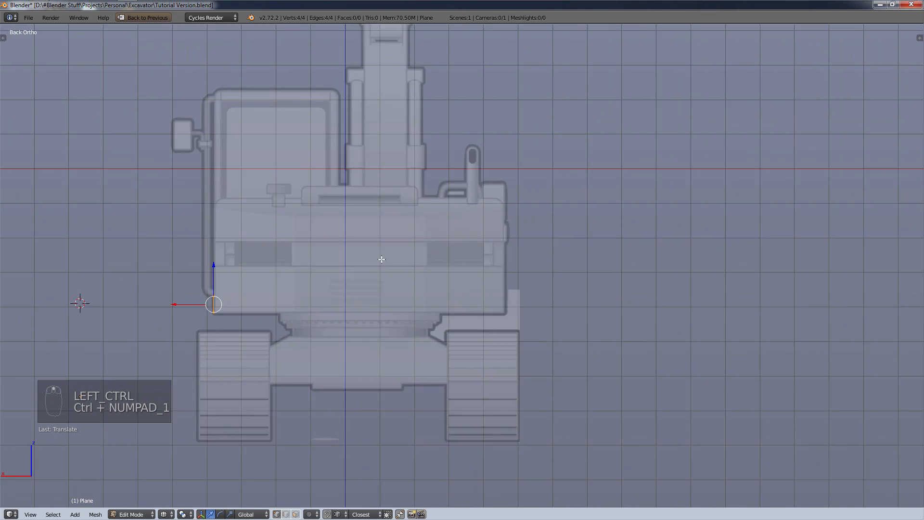
pyautogui.rightClick(256, 292)
pyautogui.press('a')
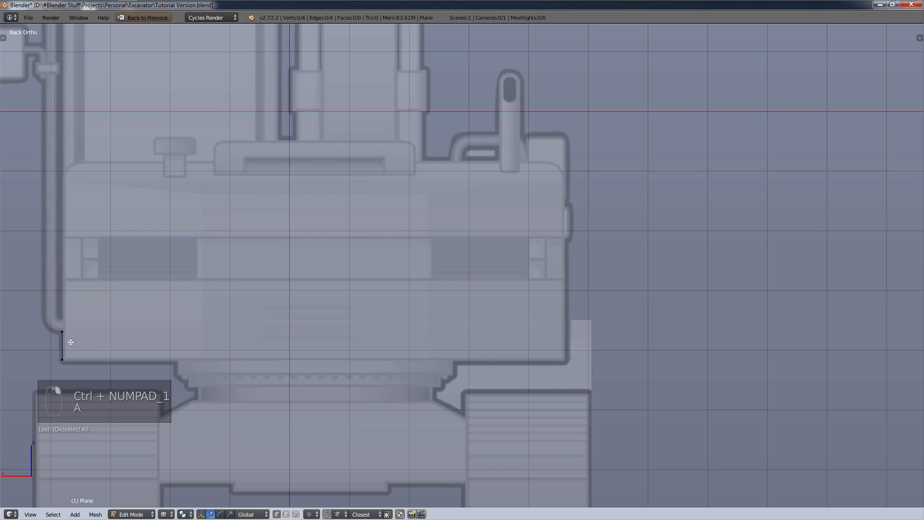
pyautogui.moveTo(70, 341); pyautogui.dragTo(77, 346, button='middle')
pyautogui.press('b')
pyautogui.moveTo(80, 305); pyautogui.dragTo(49, 391)
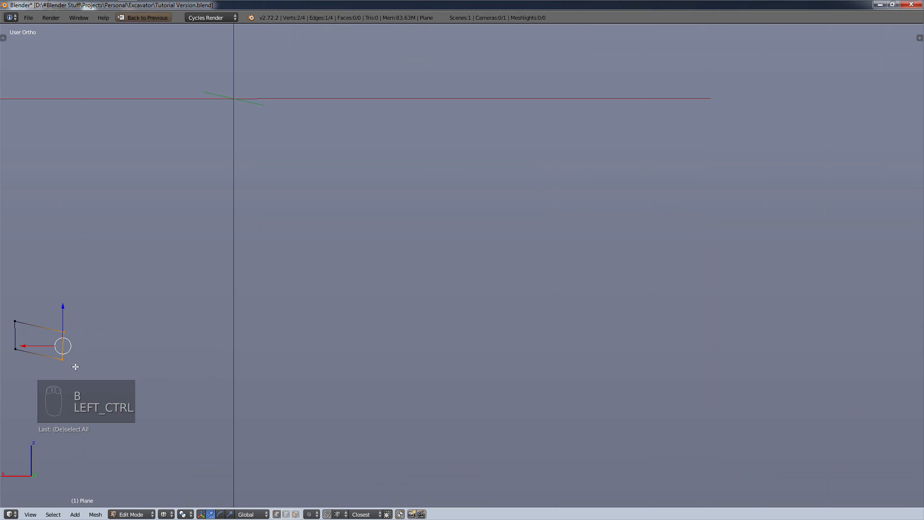
pyautogui.press('ctrl+KP_1')
pyautogui.press('e')
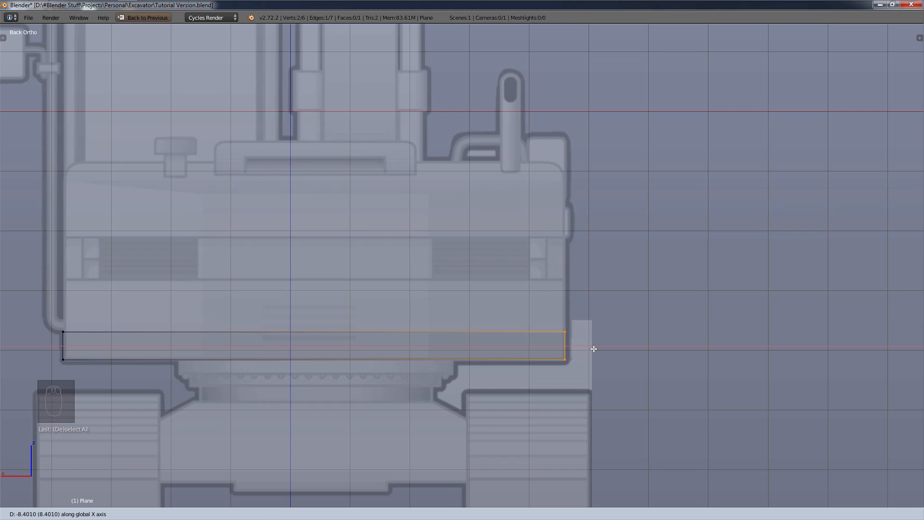
pyautogui.click(594, 348)
# - Nudge the extruded edge slightly outward along X to the inner edge of the blueprint's side border
pyautogui.scroll(10, 570, 341)
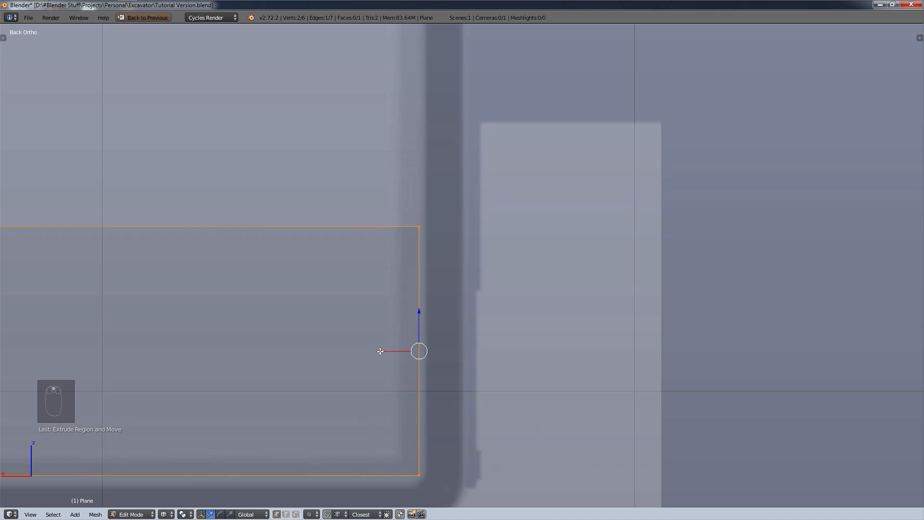
pyautogui.moveTo(379, 351); pyautogui.dragTo(383, 354)
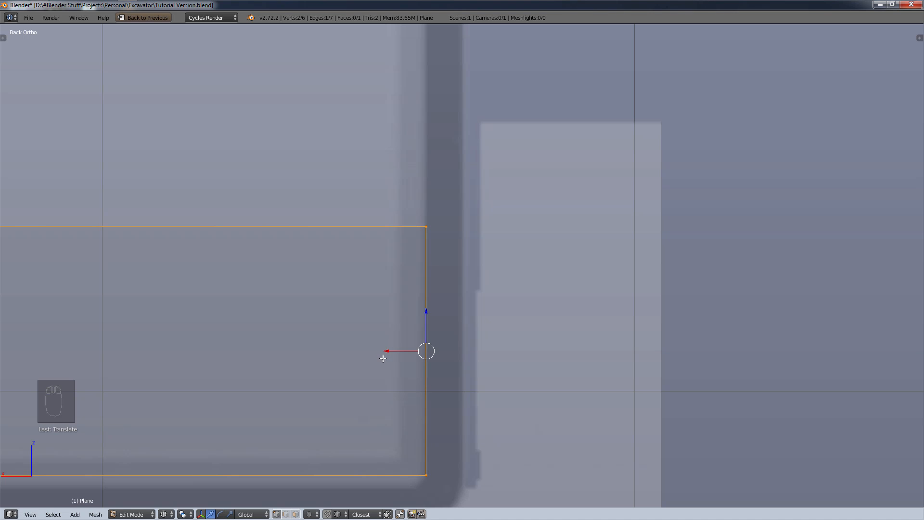
pyautogui.scroll(-10, 223, 367)
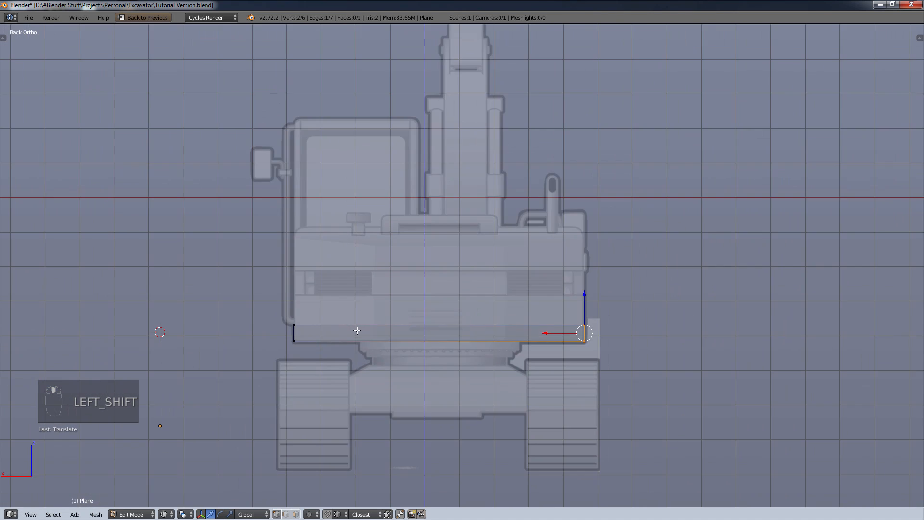
# - Delete only the face created by the rear extrusion, keeping its edges and vertices as an outline
pyautogui.moveTo(357, 331); pyautogui.dragTo(385, 348, button='middle')
pyautogui.press('a')
pyautogui.press('a')
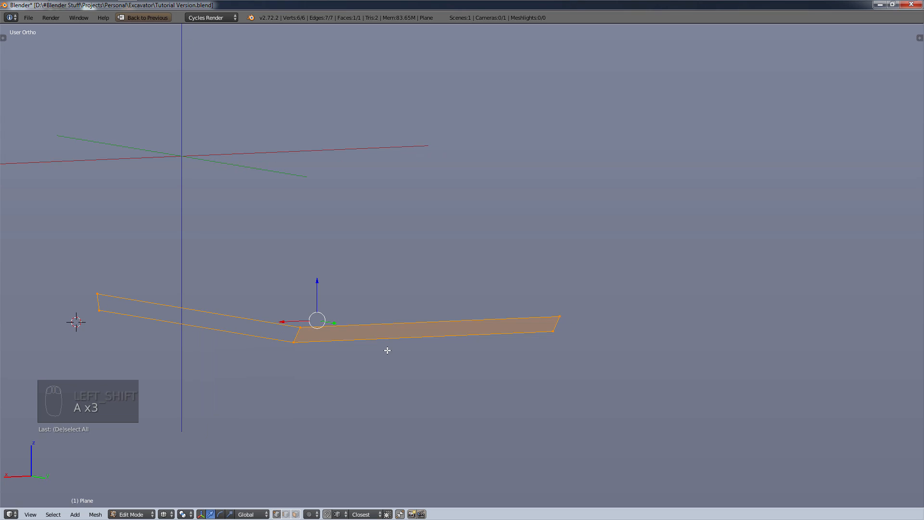
pyautogui.press('x')
pyautogui.click(387, 350)
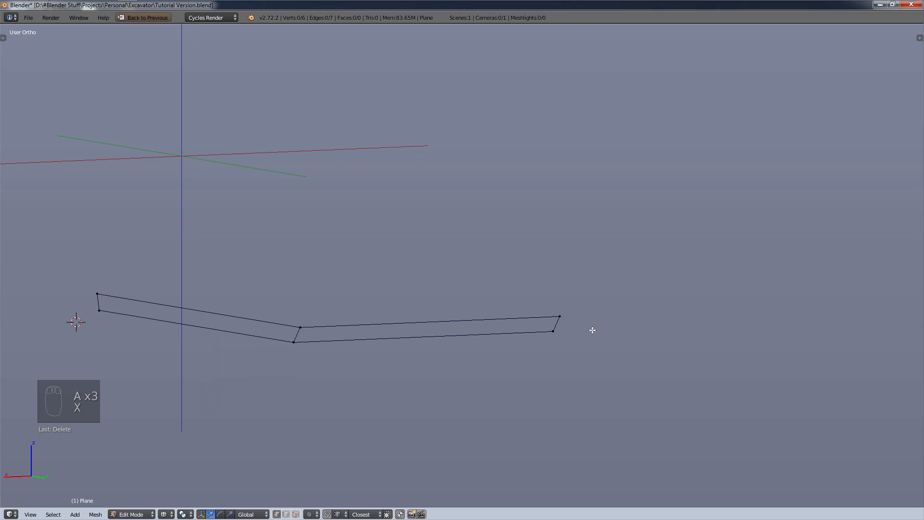
# - Examine the outline against the blueprint in the right, front, back and left views, selecting the rear edge on the far side
pyautogui.press('KP_3')
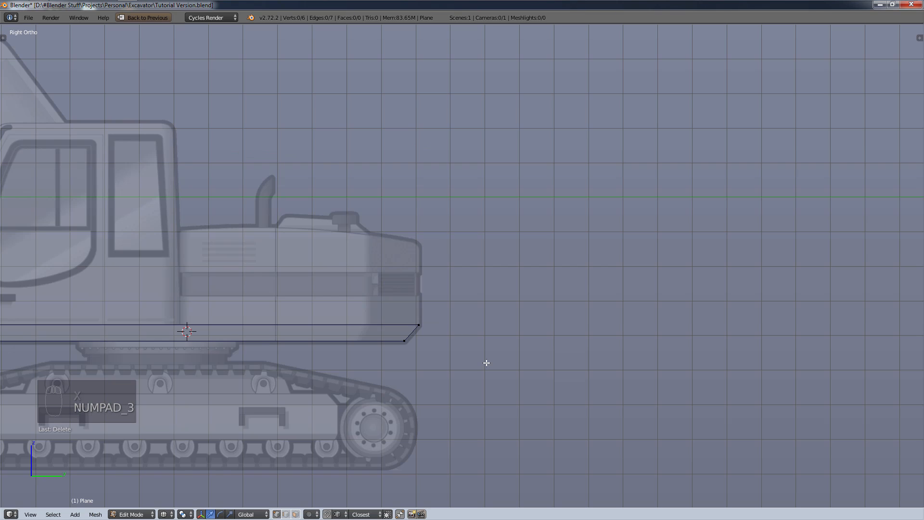
pyautogui.press('KP_3')
pyautogui.press('KP_1')
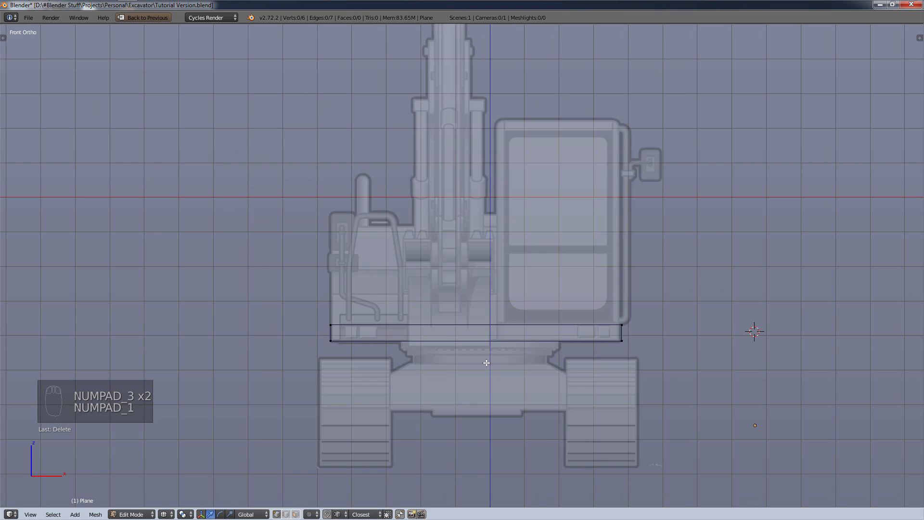
pyautogui.press('ctrl+KP_1')
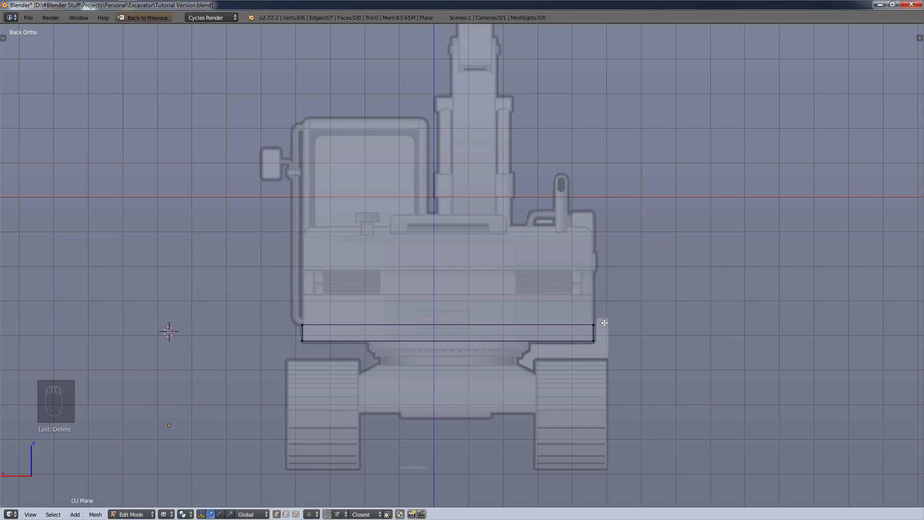
pyautogui.press('b')
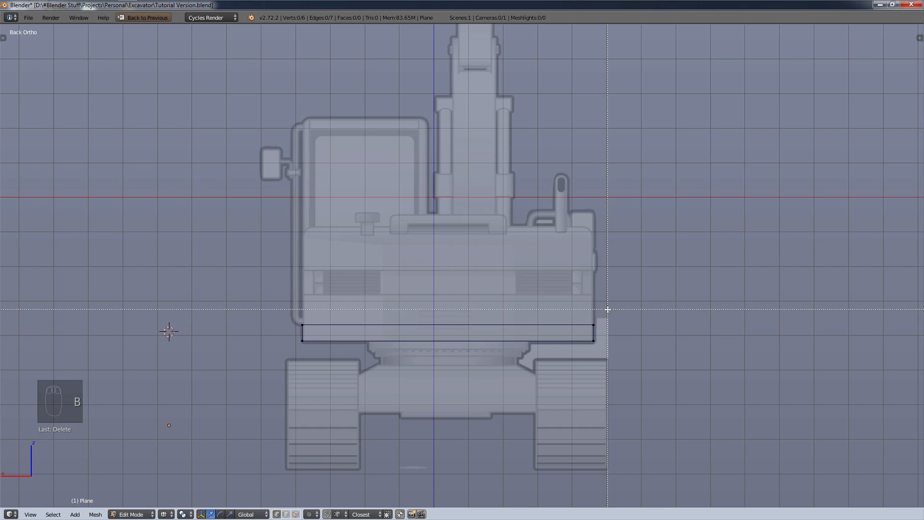
pyautogui.press('a')
pyautogui.press('a')
pyautogui.press('a')
pyautogui.press('b')
pyautogui.moveTo(610, 305); pyautogui.dragTo(542, 398)
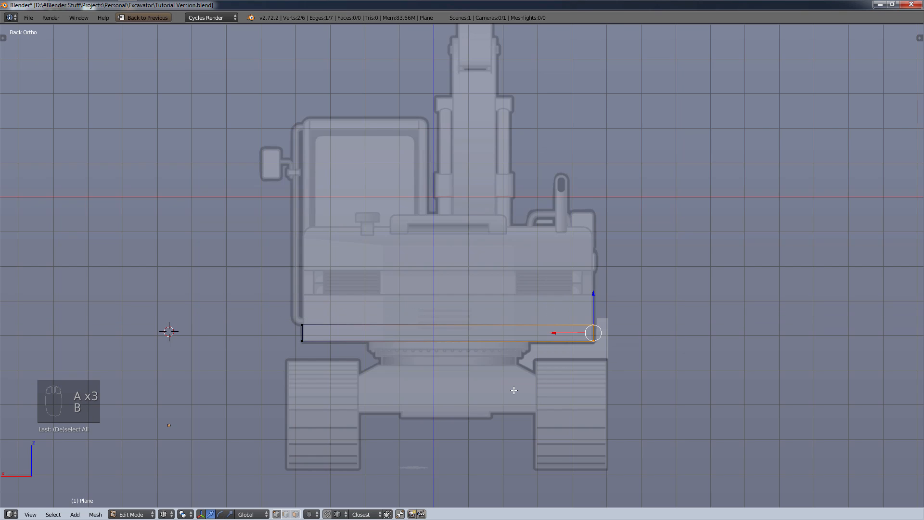
pyautogui.press('ctrl+KP_3')
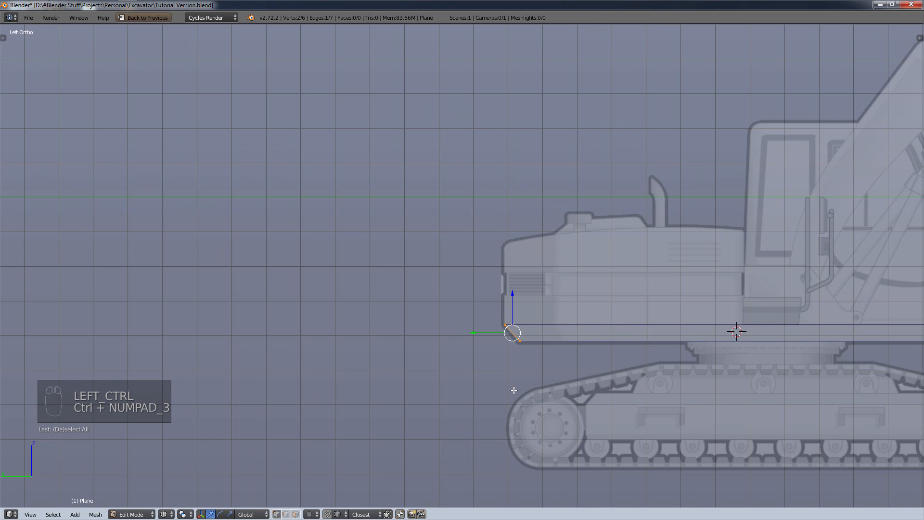
pyautogui.keyDown('shift'); pyautogui.moveTo(637, 381); pyautogui.dragTo(487, 373, button='middle'); pyautogui.keyUp('shift')
pyautogui.press('ctrl+KP_3')
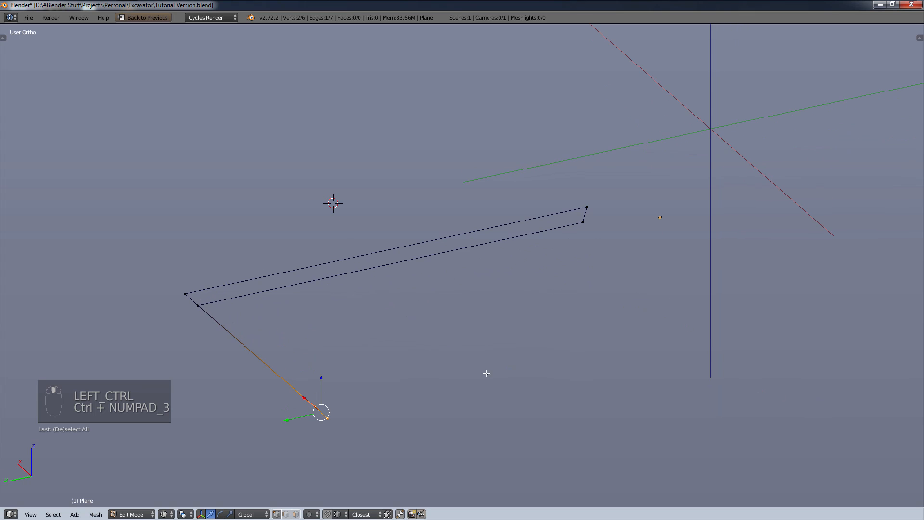
# - Try to extrude only the upper rear corner vertex on the open side toward the front, constrained to the Y axis
pyautogui.rightClick(316, 402)
pyautogui.moveTo(332, 420); pyautogui.dragTo(359, 399, button='middle')
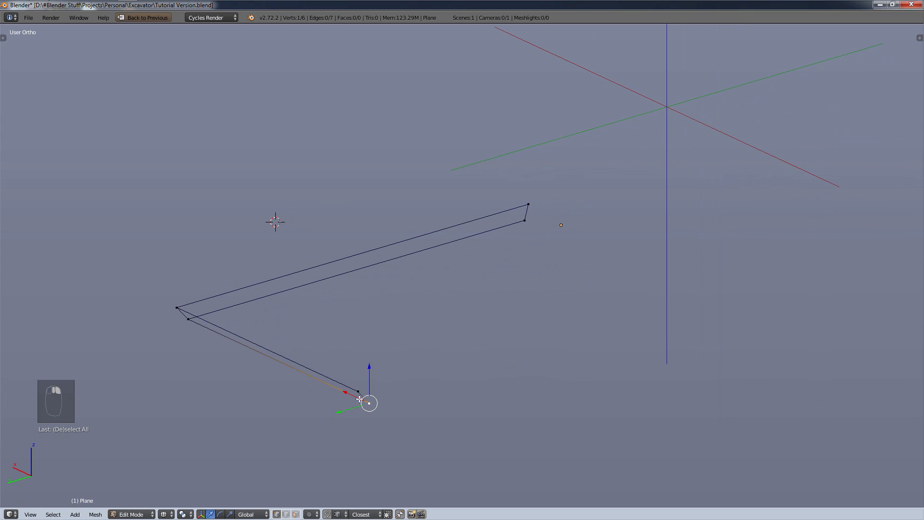
pyautogui.rightClick(360, 399)
pyautogui.press('e')
pyautogui.press('y')
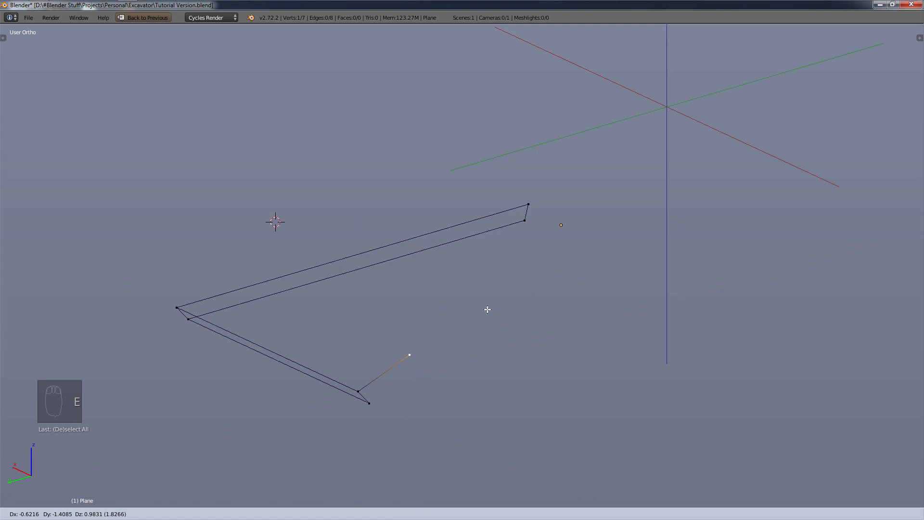
pyautogui.press('z')
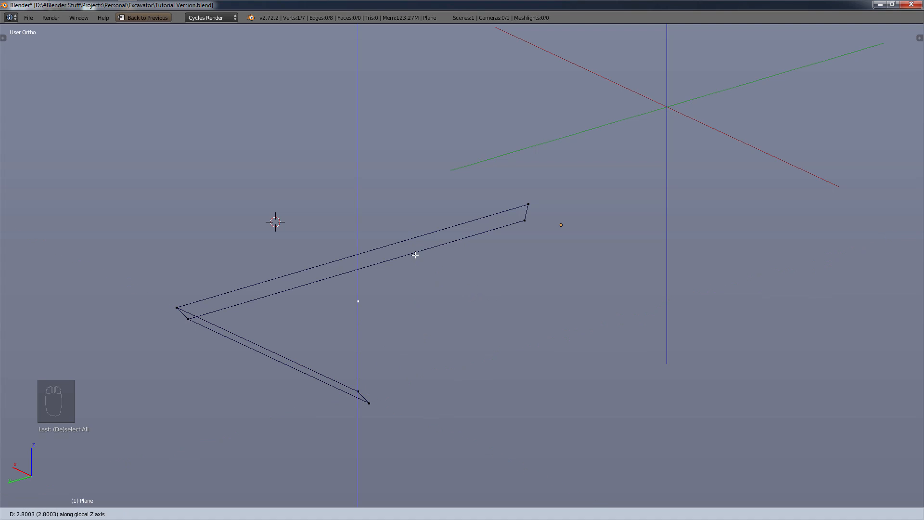
pyautogui.press('y')
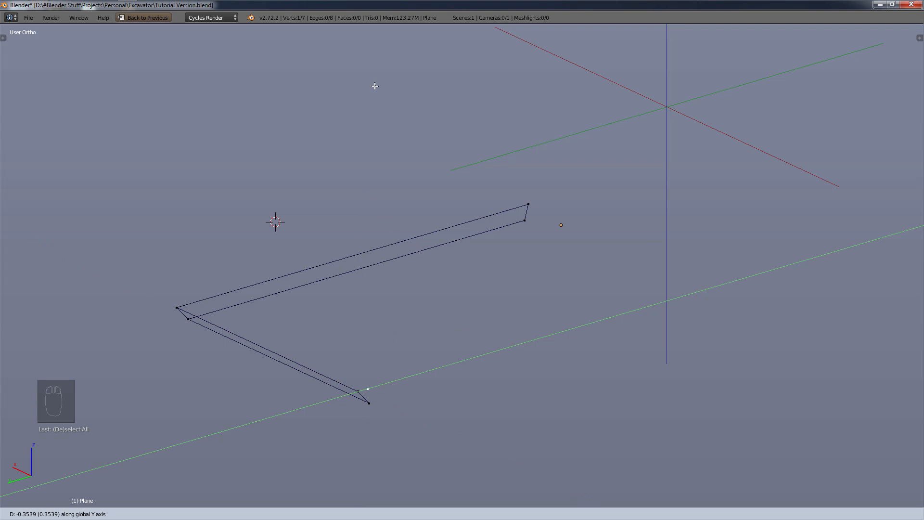
pyautogui.press('y')
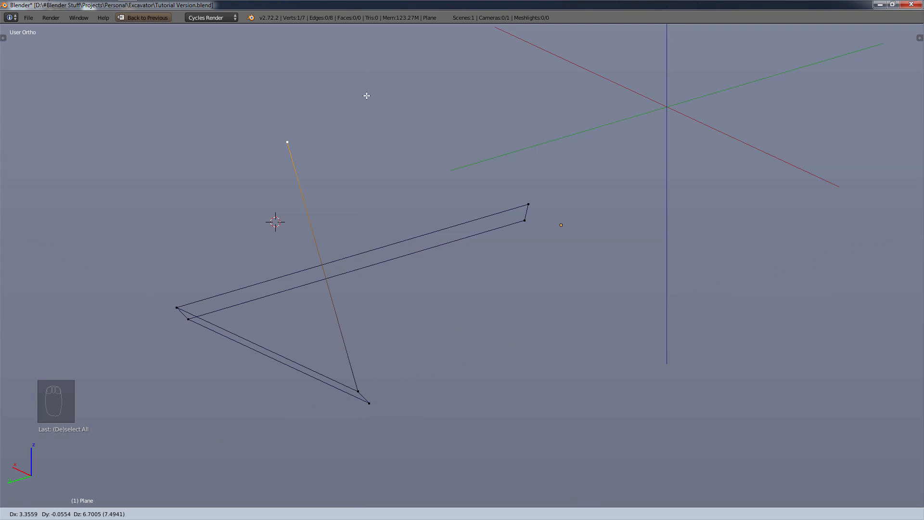
pyautogui.press('z')
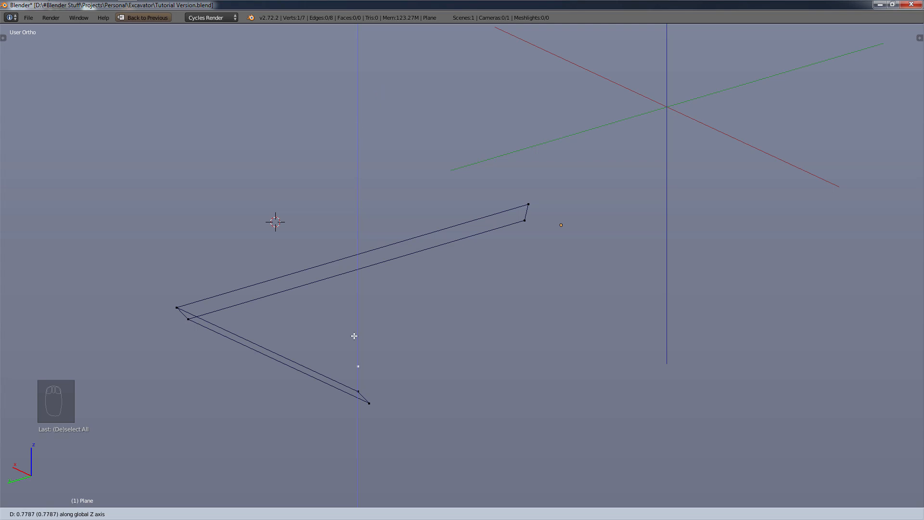
pyautogui.press('y')
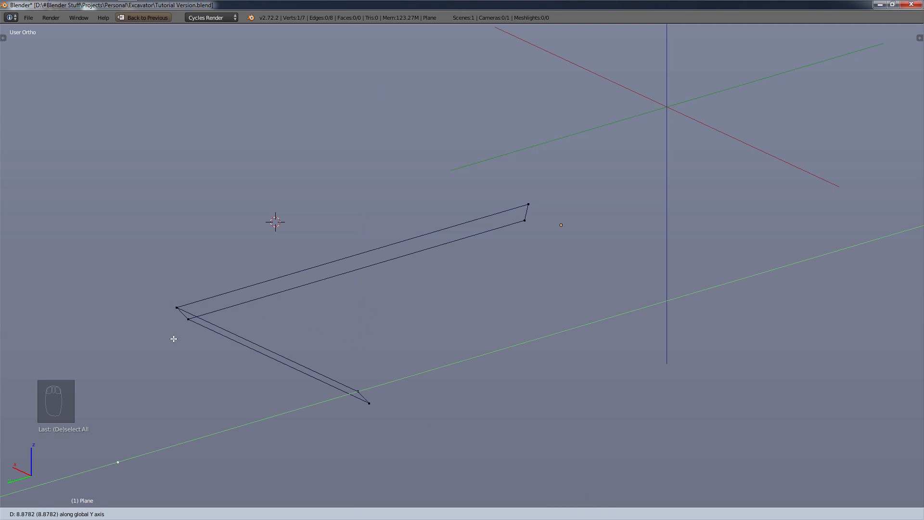
pyautogui.press('x')
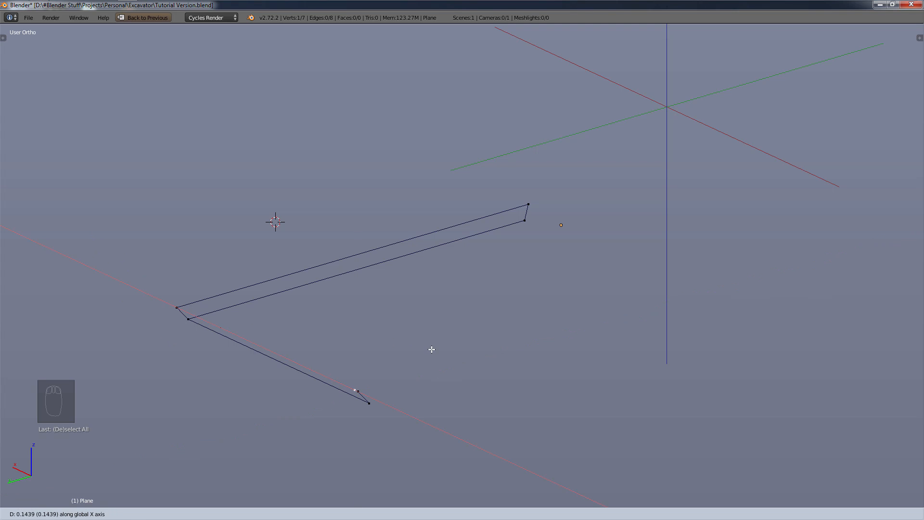
pyautogui.press('y')
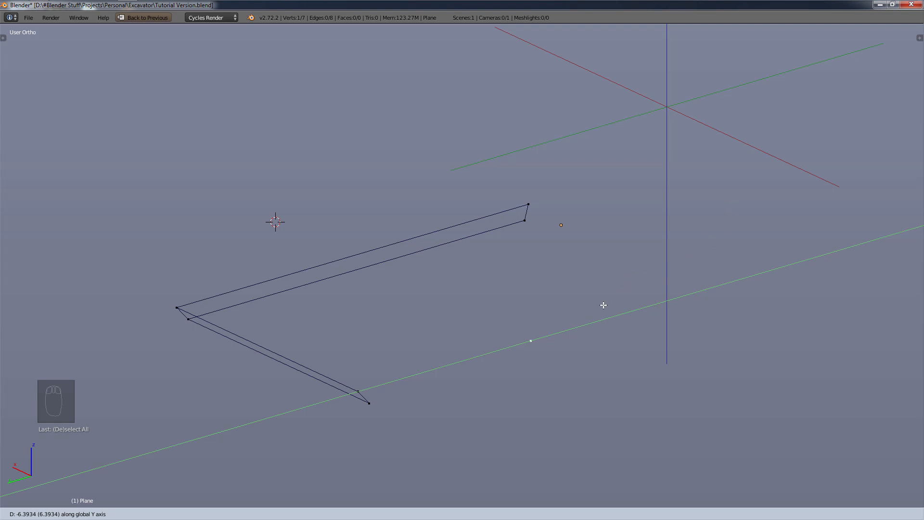
pyautogui.click(573, 316)
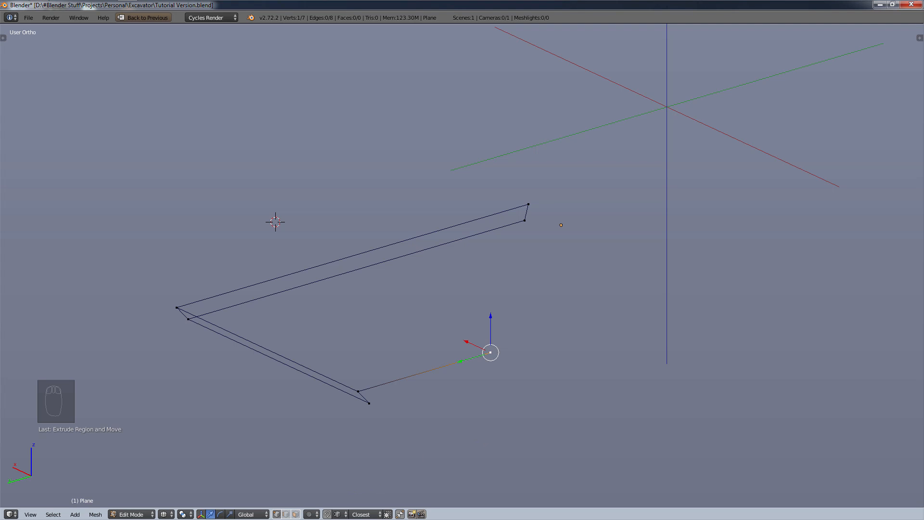
# - Set the snap element to Vertex and undo the trial extrusion of the upper rear corner vertex
pyautogui.click(338, 514)
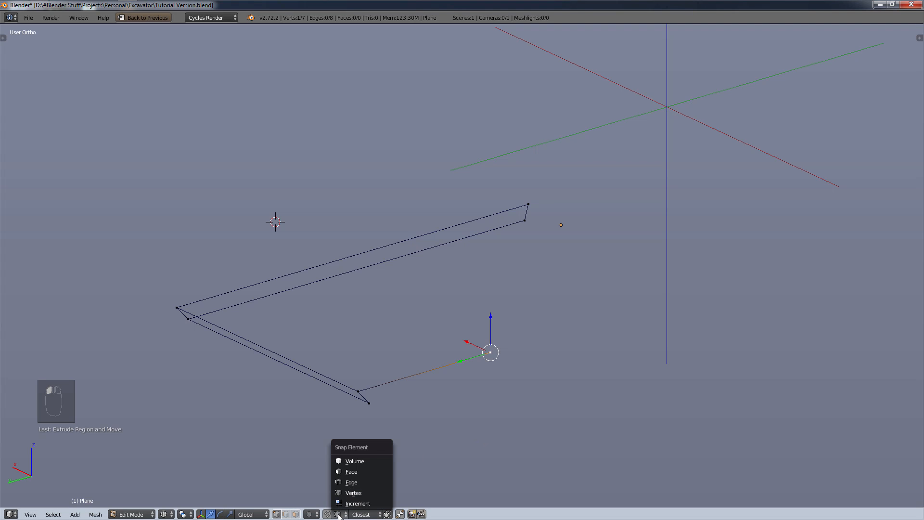
pyautogui.click(354, 492)
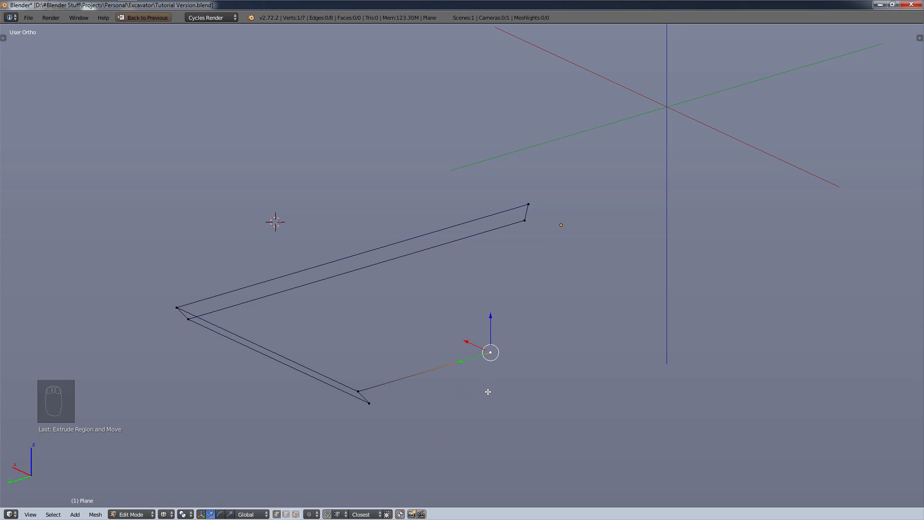
pyautogui.press('ctrl')
pyautogui.hotkey('ctrl', 'z')
pyautogui.hotkey('ctrl', 'z')
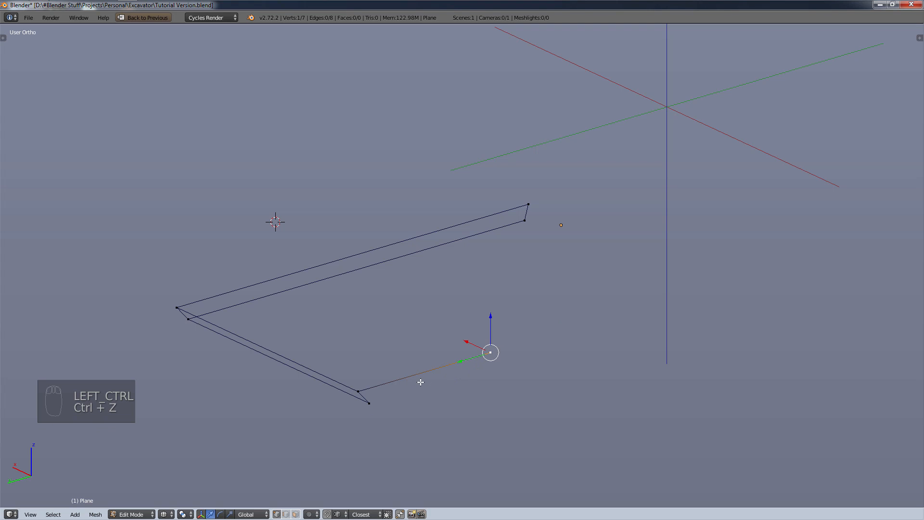
pyautogui.hotkey('ctrl', 'z')
pyautogui.hotkey('ctrl', 'z')
pyautogui.hotkey('ctrl', 'z')
pyautogui.hotkey('ctrl', 'z')
pyautogui.hotkey('ctrl', 'z')
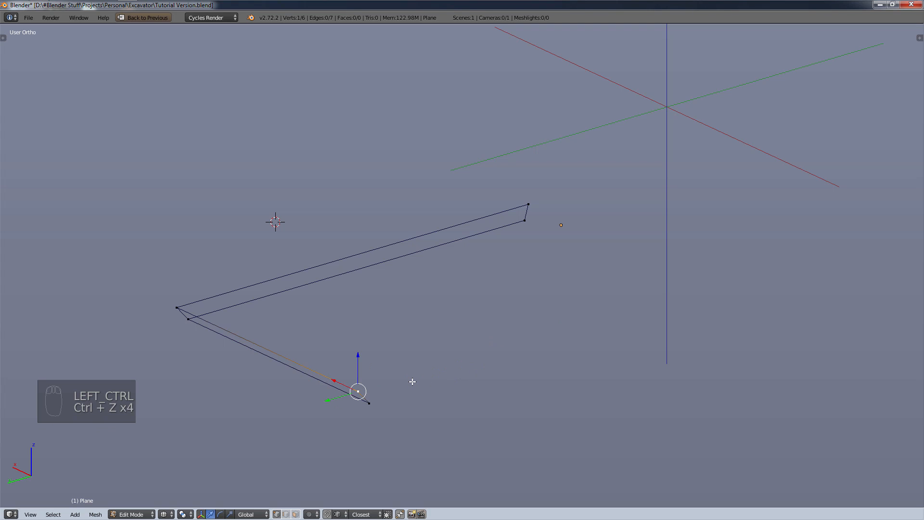
pyautogui.hotkey('ctrl', 'z')
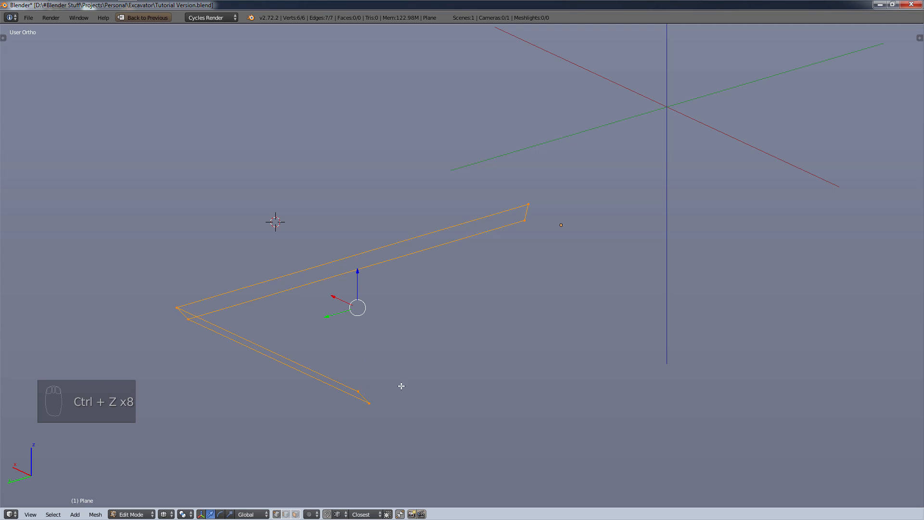
# - Extrude the open side's upper rear vertex along Y, snapped level with the opposite upper front vertex, and join those two vertices with an edge
pyautogui.rightClick(354, 395)
pyautogui.press('e')
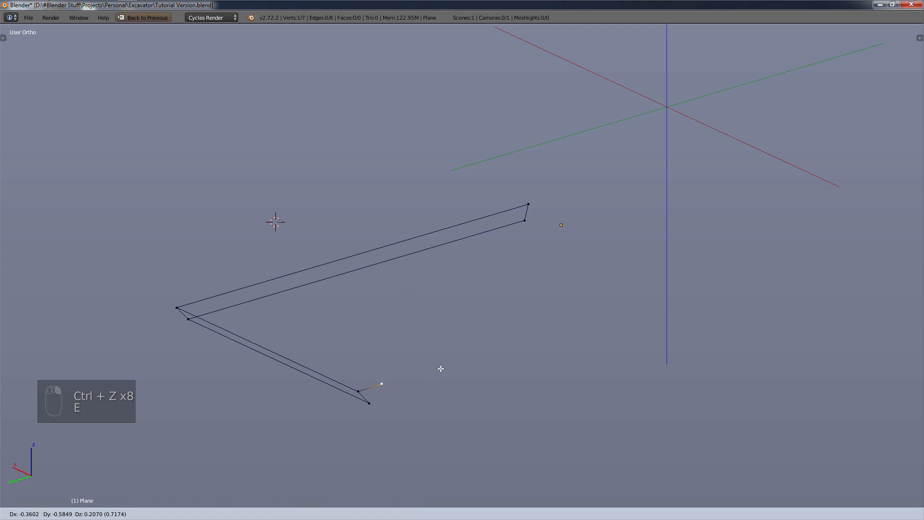
pyautogui.press('y')
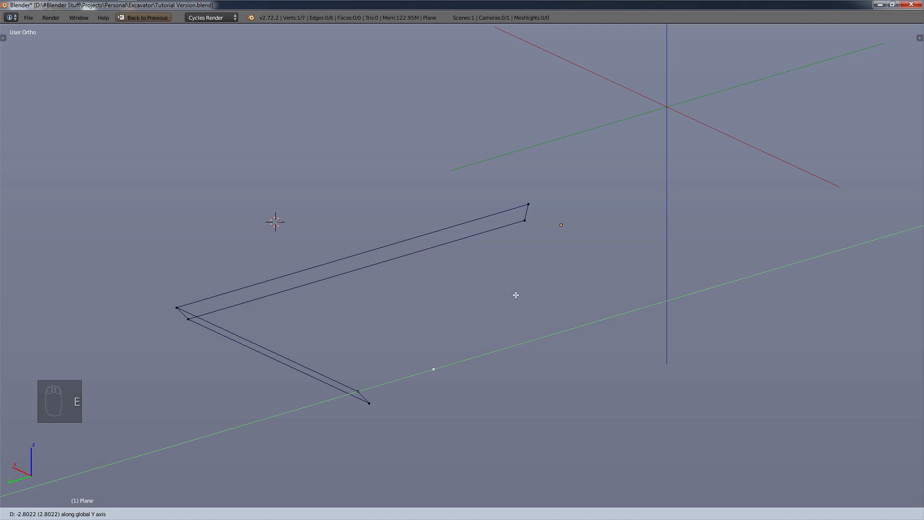
pyautogui.click(529, 208)
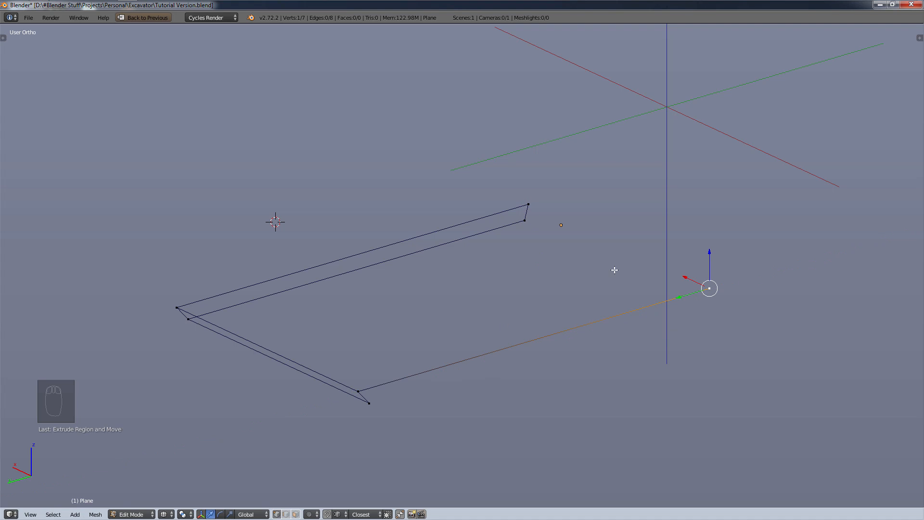
pyautogui.press('shift')
pyautogui.keyDown('shift'); pyautogui.rightClick(530, 203); pyautogui.keyUp('shift')
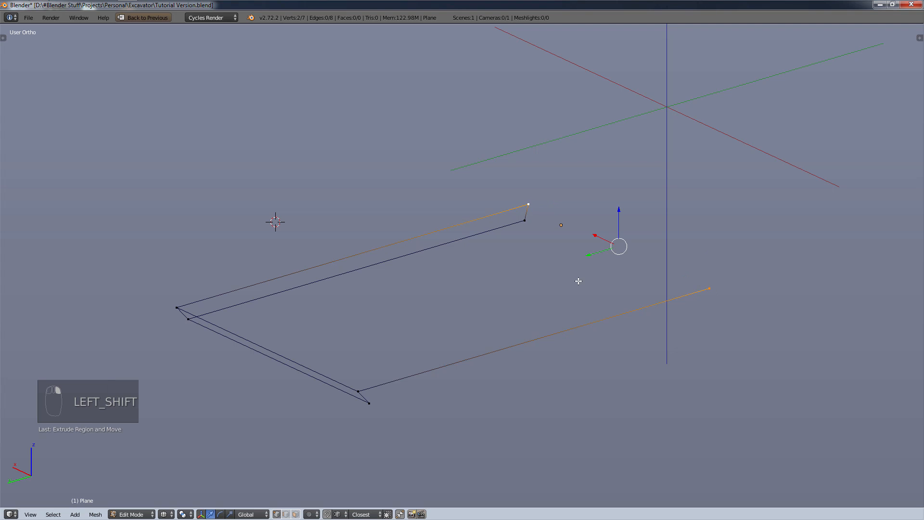
pyautogui.press('f')
pyautogui.press('f')
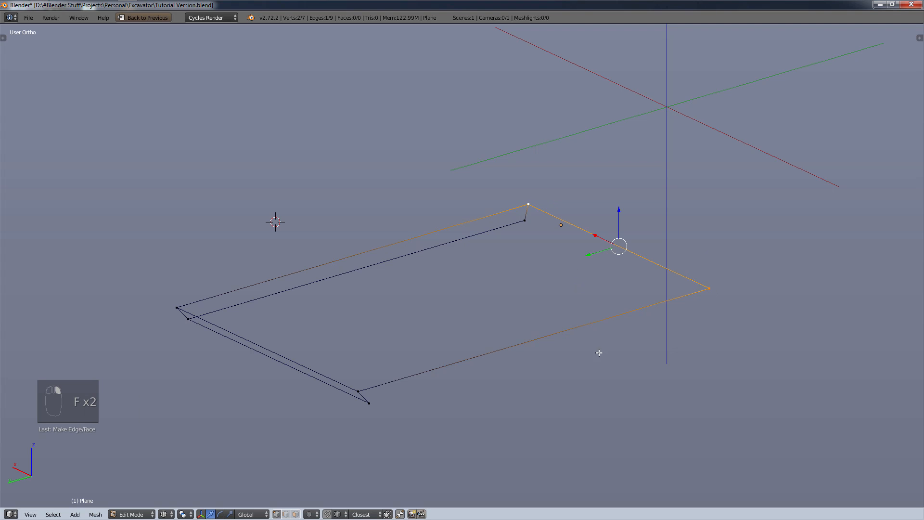
# - Extrude the open side's lower rear vertex along Y, snapped level with the opposite lower front vertex
pyautogui.rightClick(368, 409)
pyautogui.press('e')
pyautogui.press('y')
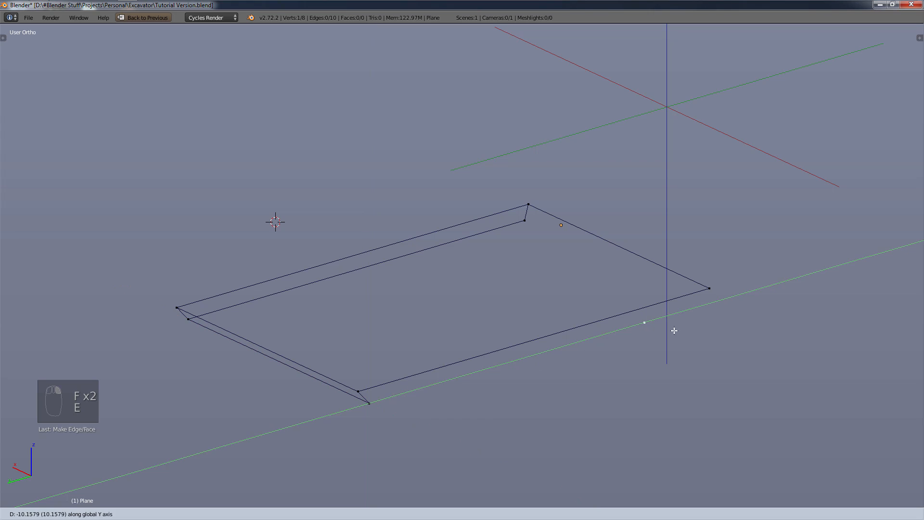
pyautogui.click(524, 224)
# - Connect the new lower front vertex with edges to the upper vertex above it and to the opposite lower front vertex
pyautogui.keyDown('shift'); pyautogui.rightClick(706, 302); pyautogui.keyUp('shift')
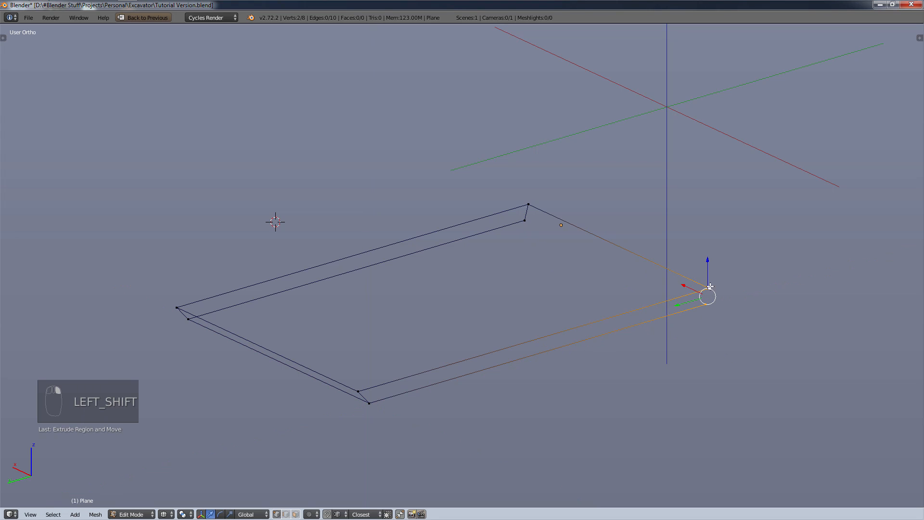
pyautogui.press('f')
pyautogui.press('f')
pyautogui.keyDown('shift'); pyautogui.rightClick(525, 221); pyautogui.keyUp('shift')
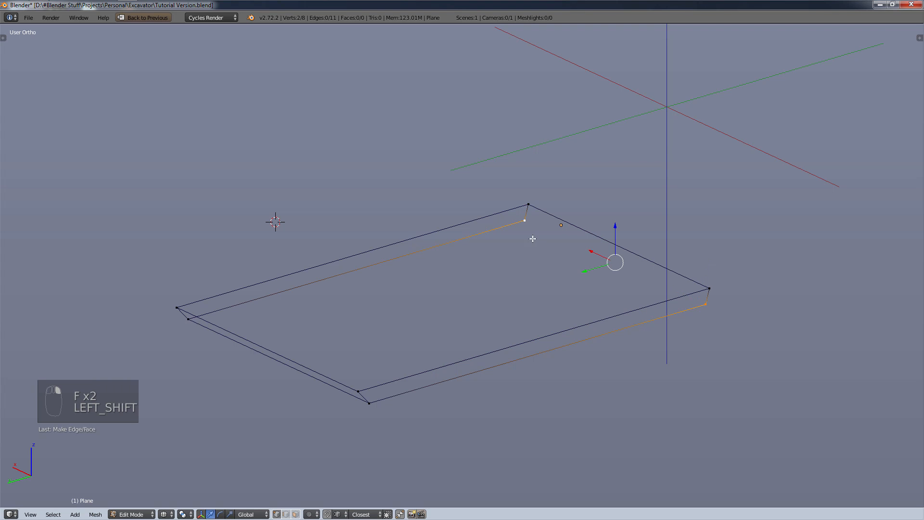
pyautogui.press('f')
pyautogui.press('f')
# - Select the whole wireframe outline and fill it with faces to form a closed lower-body box
pyautogui.moveTo(490, 416); pyautogui.dragTo(464, 414, button='middle')
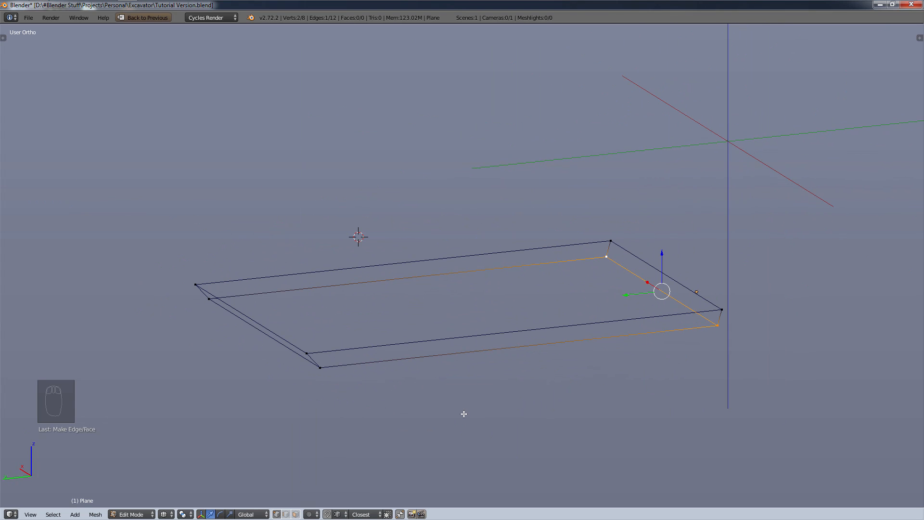
pyautogui.press('a')
pyautogui.press('a')
pyautogui.press('a')
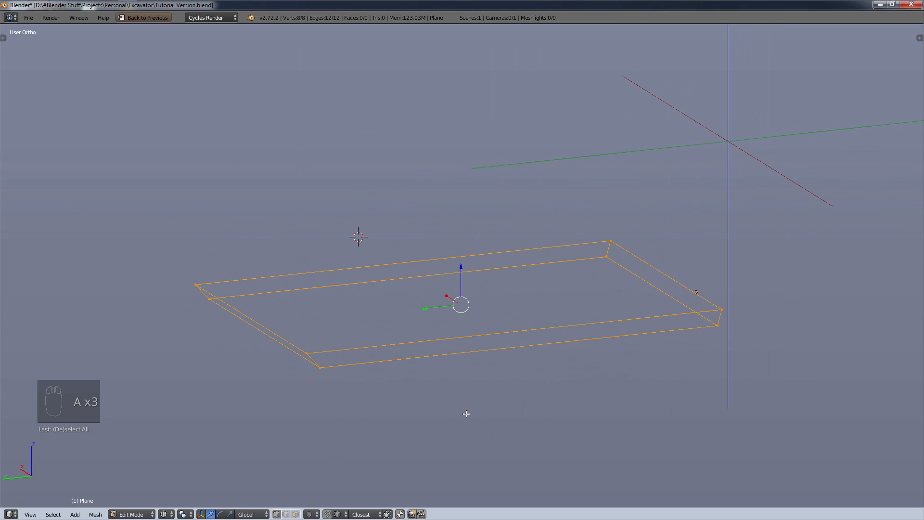
pyautogui.press('f')
pyautogui.press('a')
pyautogui.moveTo(467, 413); pyautogui.dragTo(482, 411, button='middle')
# - Examine the lower-body box against the front, left and right blueprints, close up at its rear corner
pyautogui.press('KP_3')
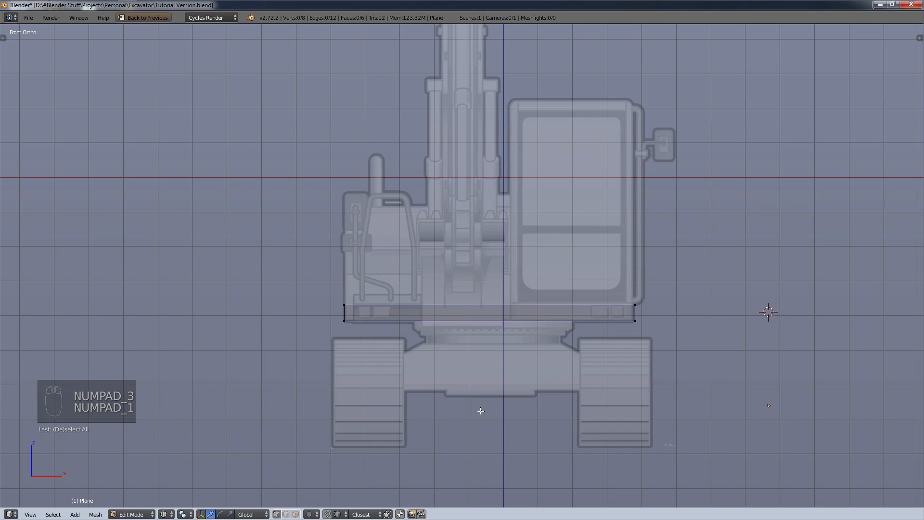
pyautogui.press('ctrl+KP_3')
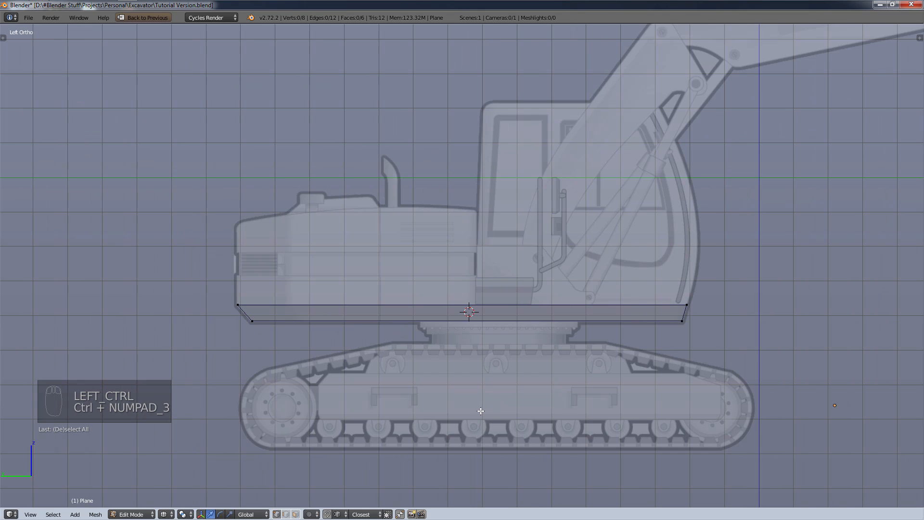
pyautogui.scroll(8, 229, 303)
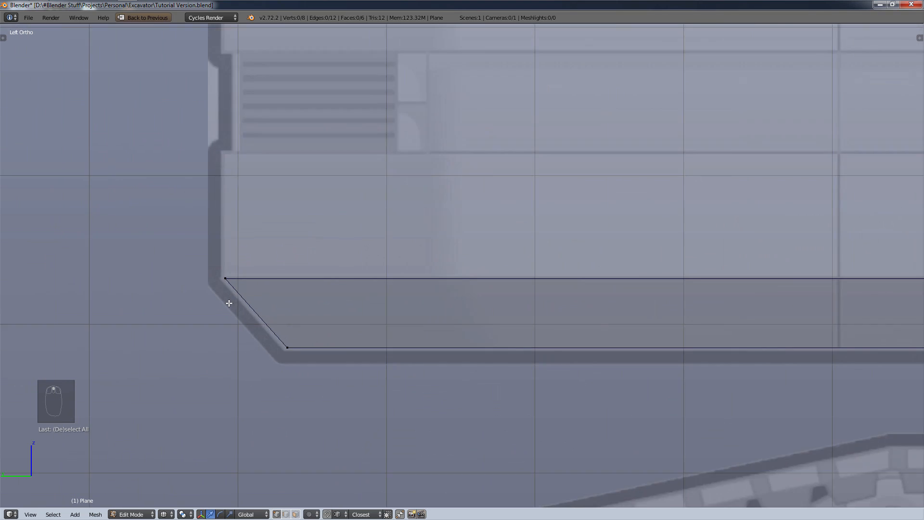
pyautogui.scroll(5, 228, 302)
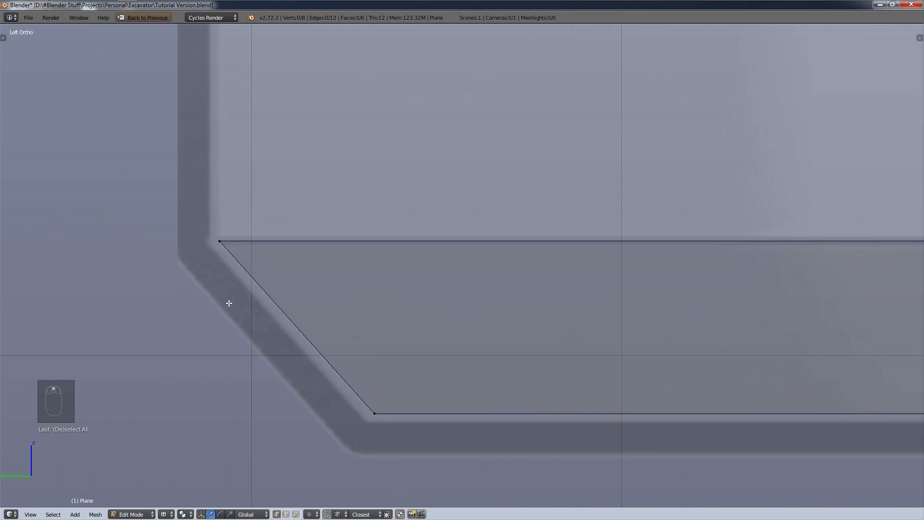
pyautogui.press('KP_3')
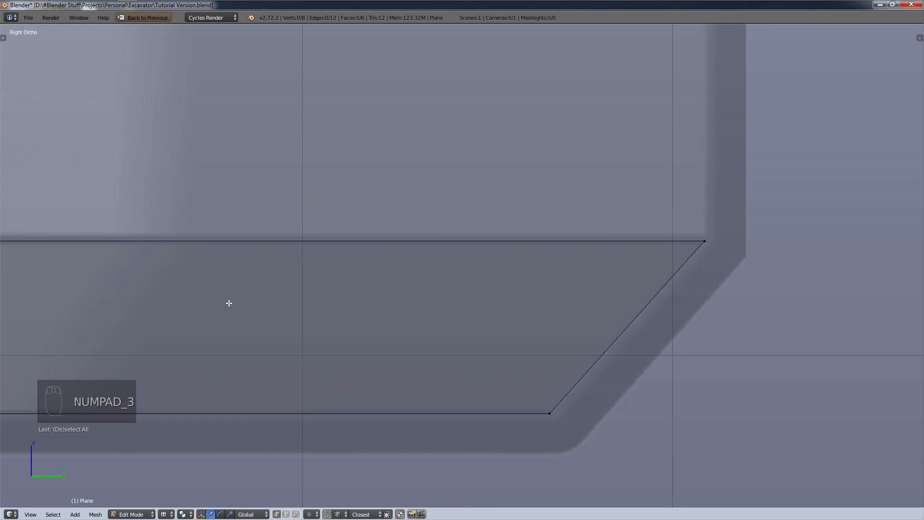
pyautogui.press('KP_3')
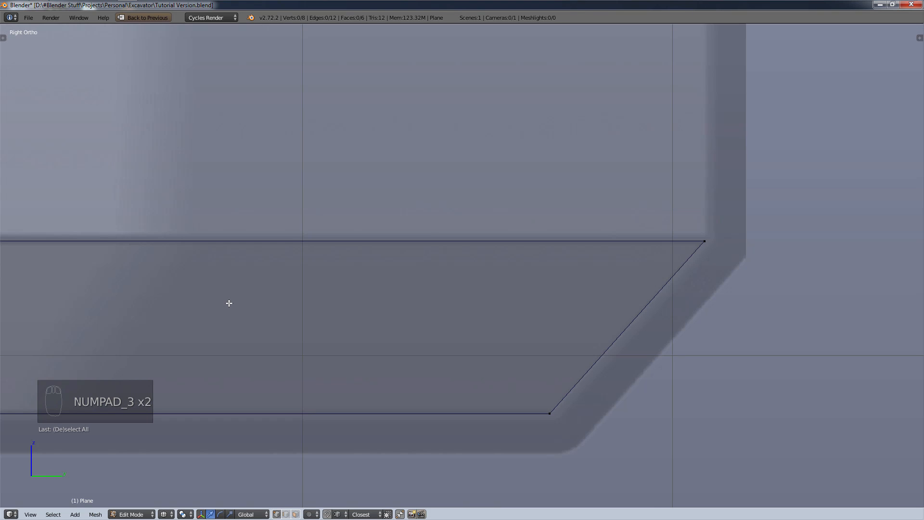
pyautogui.press('ctrl+KP_3')
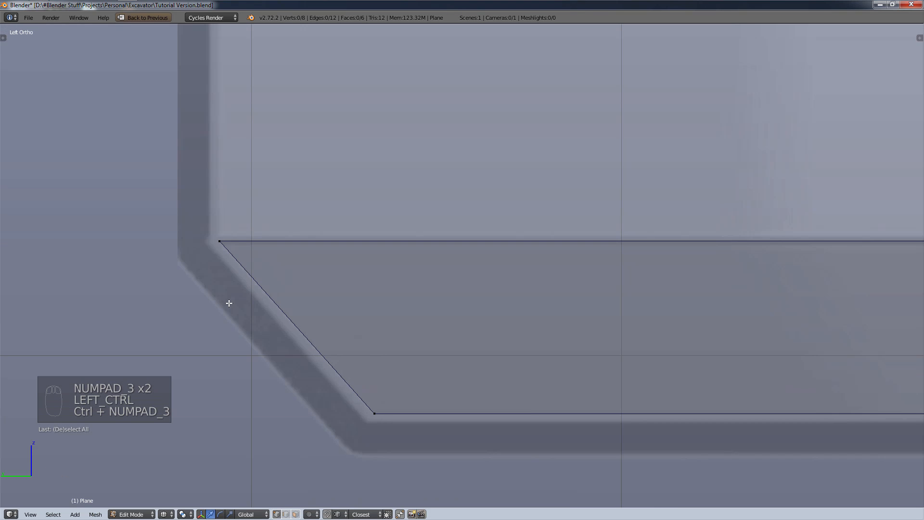
pyautogui.press('KP_3')
pyautogui.press('ctrl+KP_3')
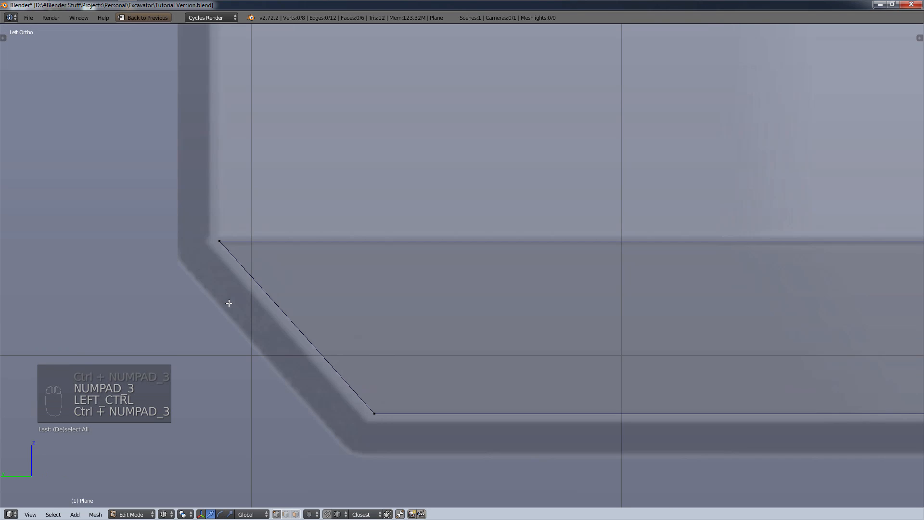
pyautogui.rightClick(220, 241)
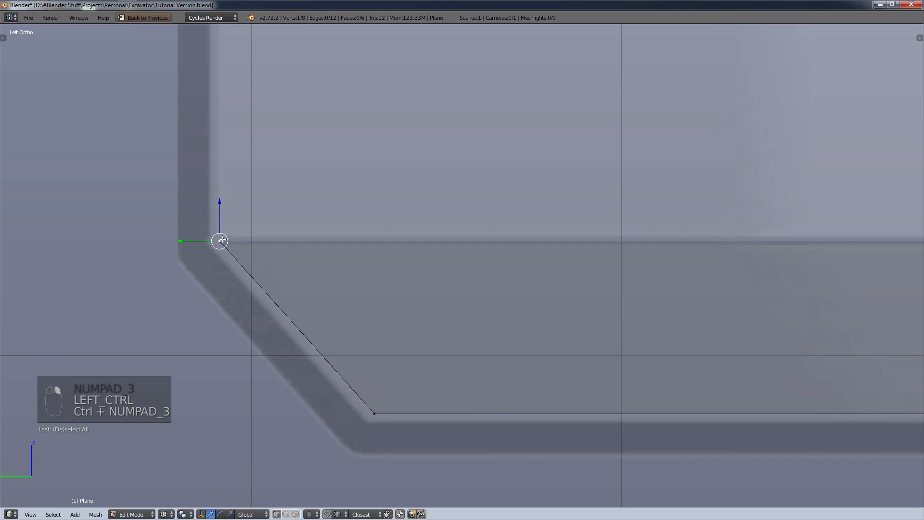
pyautogui.press('a')
pyautogui.press('c')
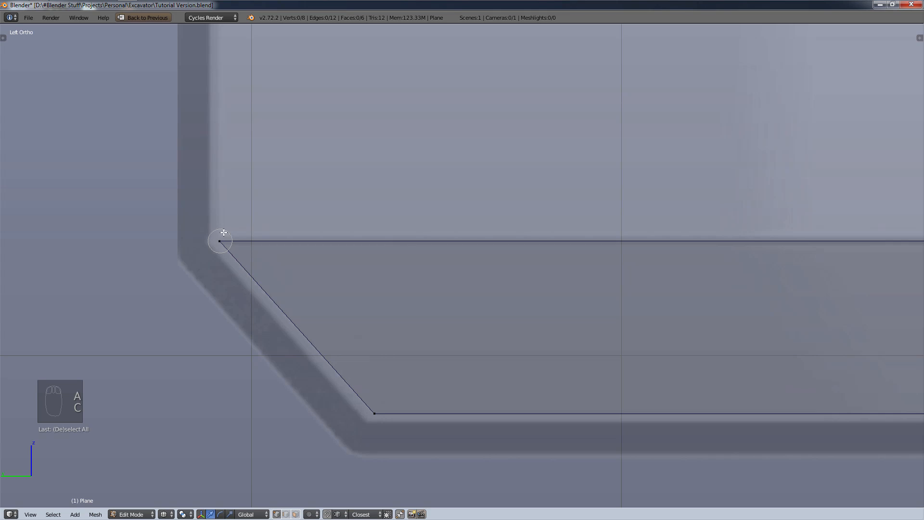
pyautogui.rightClick(223, 232)
pyautogui.press('c')
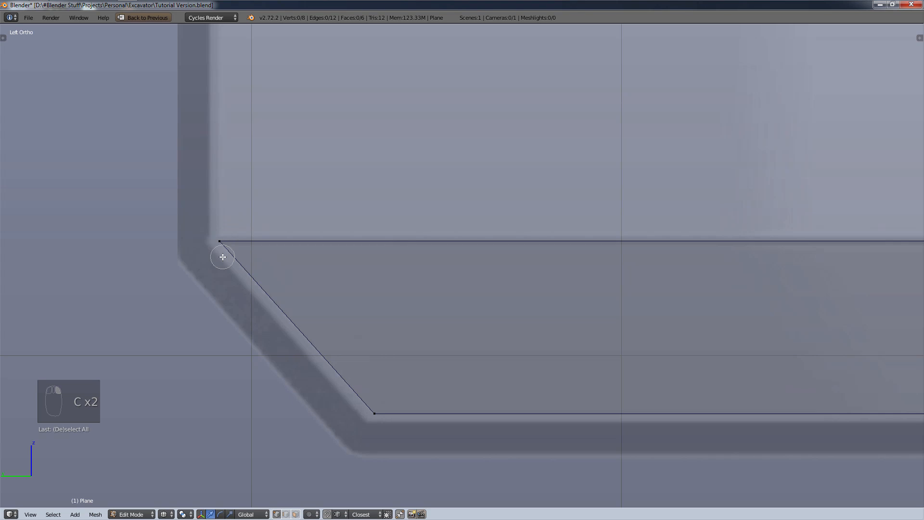
pyautogui.rightClick(222, 243)
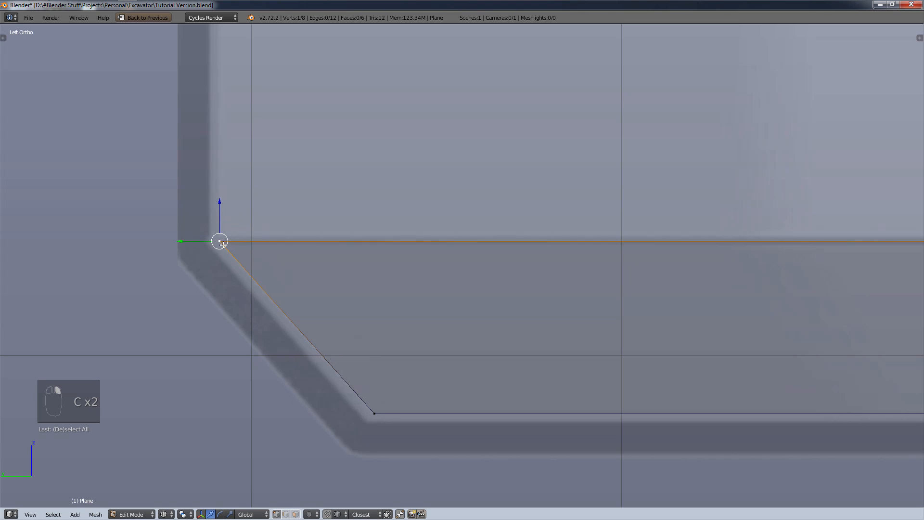
pyautogui.rightClick(223, 245)
pyautogui.rightClick(223, 244)
pyautogui.rightClick(223, 244)
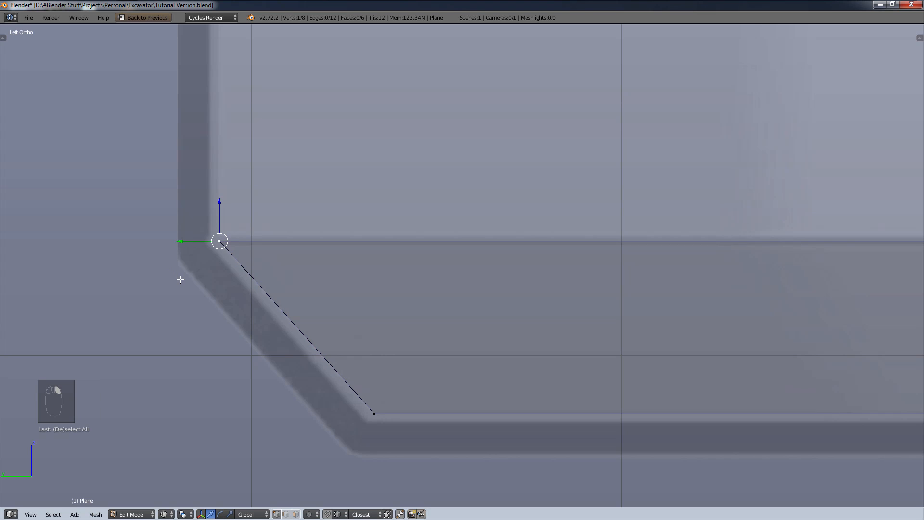
pyautogui.moveTo(186, 270)
pyautogui.mouseDown(button='middle')
pyautogui.moveTo(192, 281)
pyautogui.moveTo(186, 271)
pyautogui.mouseUp(button='middle')
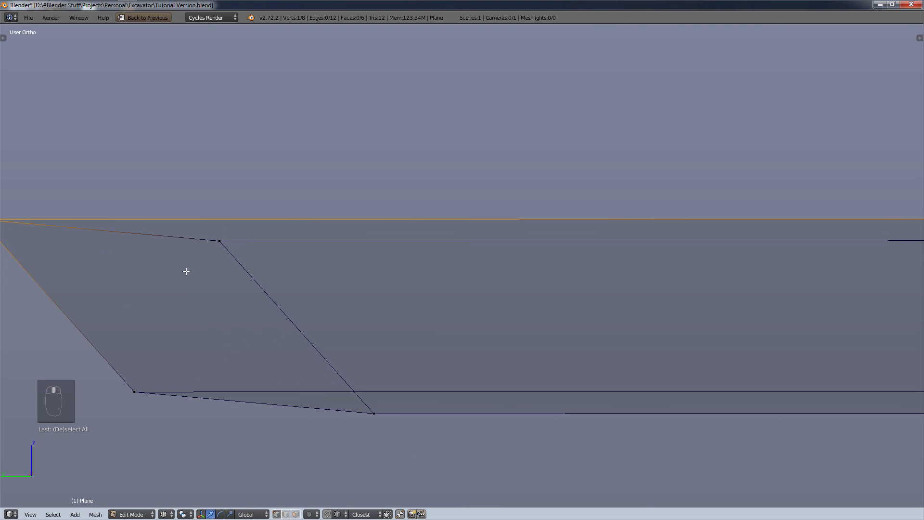
pyautogui.press('ctrl+KP_3')
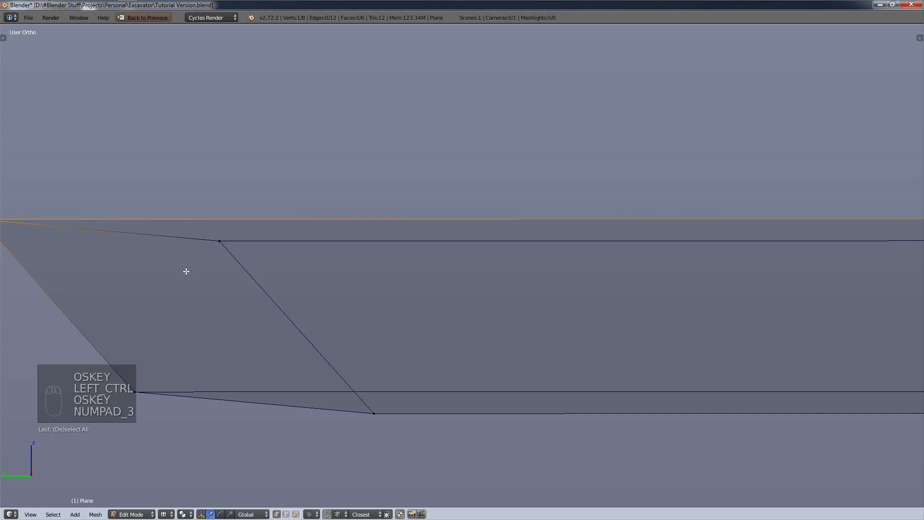
pyautogui.press('ctrl+KP_3')
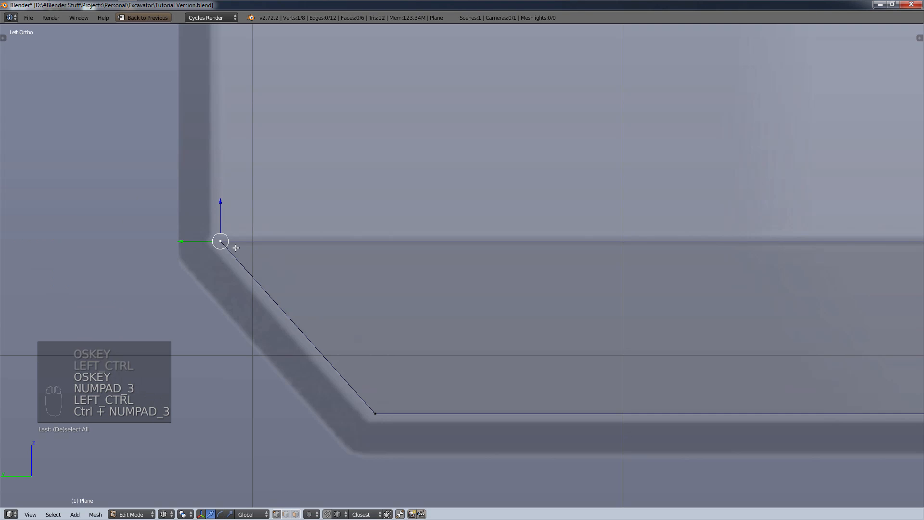
pyautogui.rightClick(221, 242)
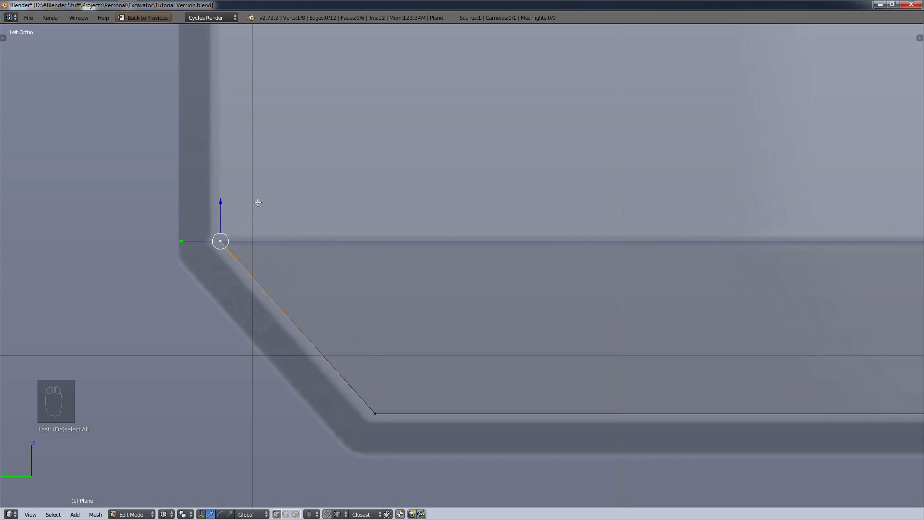
pyautogui.press('a')
pyautogui.press('a')
pyautogui.press('a')
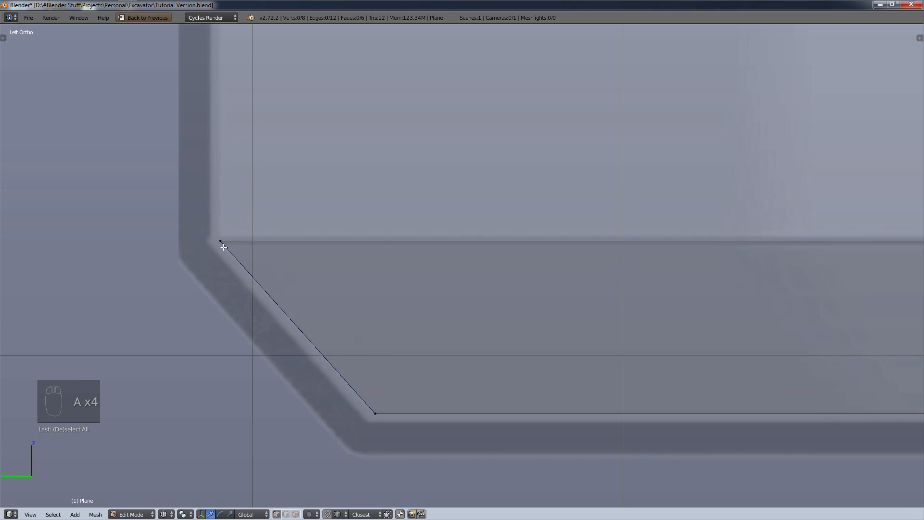
# - Select both upper rear vertices of the box and move them slightly rearward along Y to meet the blueprint outline
pyautogui.press('c')
pyautogui.click(221, 244)
pyautogui.rightClick(176, 287)
pyautogui.moveTo(186, 293)
pyautogui.mouseDown(button='middle')
pyautogui.moveTo(197, 305)
pyautogui.moveTo(205, 270)
pyautogui.mouseUp(button='middle')
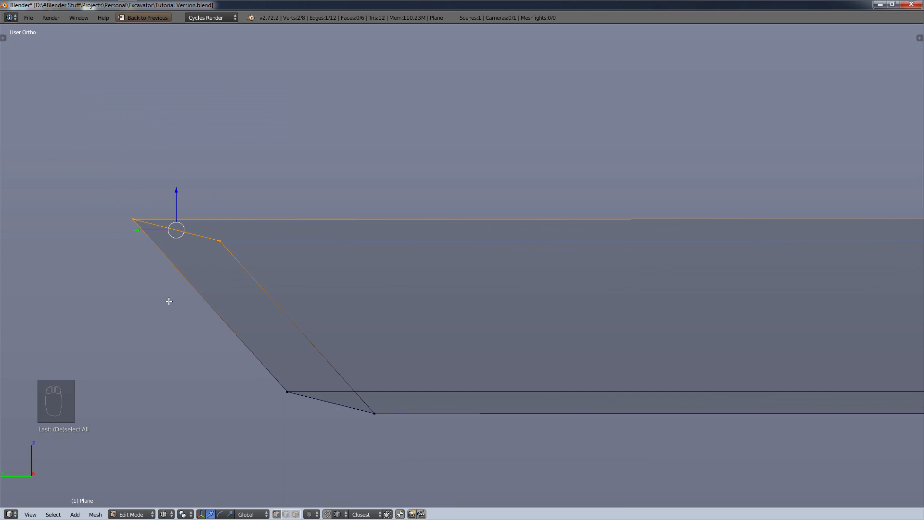
pyautogui.press('KP_3')
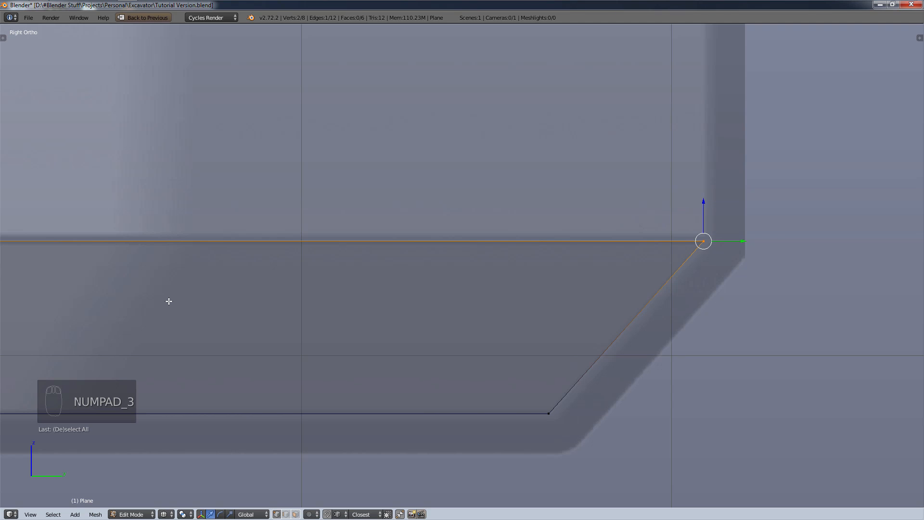
pyautogui.press('ctrl+KP_3')
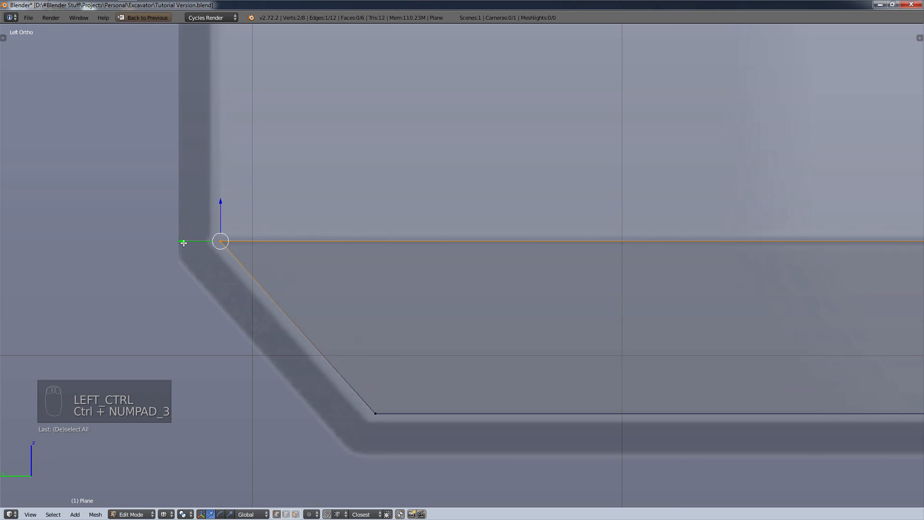
pyautogui.moveTo(183, 243); pyautogui.dragTo(176, 245)
# - Select both lower rear vertices of the box and shift them slightly rearward along Y to follow the blueprint's slanted corner
pyautogui.press('a')
pyautogui.press('c')
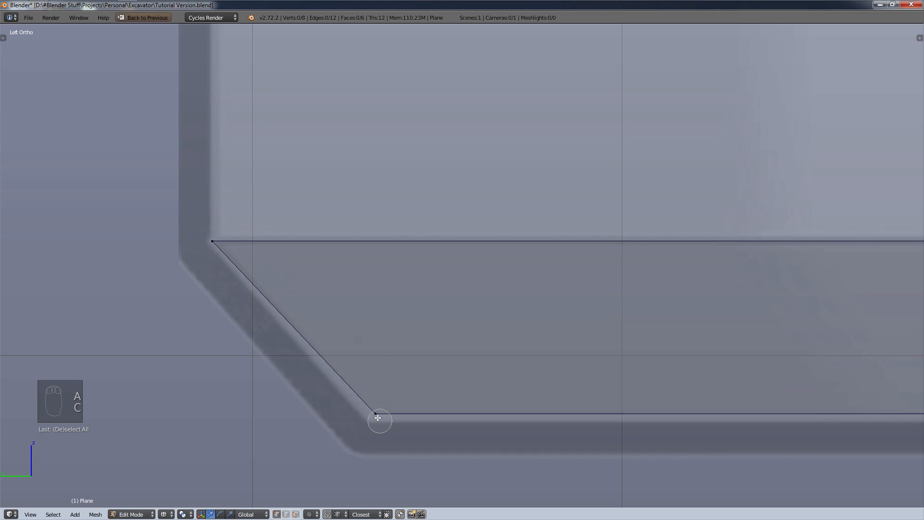
pyautogui.click(378, 418)
pyautogui.rightClick(378, 418)
pyautogui.moveTo(336, 408); pyautogui.dragTo(320, 417)
# - Examine how the adjusted rear corner and bottom edge of the box line up with both side blueprints
pyautogui.scroll(-4, 592, 420)
pyautogui.moveTo(599, 414)
pyautogui.keyDown('shift'); pyautogui.mouseDown(button='middle')
pyautogui.moveTo(131, 353)
pyautogui.moveTo(751, 295)
pyautogui.moveTo(295, 226)
pyautogui.moveTo(644, 272)
pyautogui.moveTo(566, 279)
pyautogui.moveTo(541, 371)
pyautogui.moveTo(816, 324)
pyautogui.moveTo(660, 324)
pyautogui.mouseUp(button='middle'); pyautogui.keyUp('shift')
pyautogui.scroll(5, 660, 324)
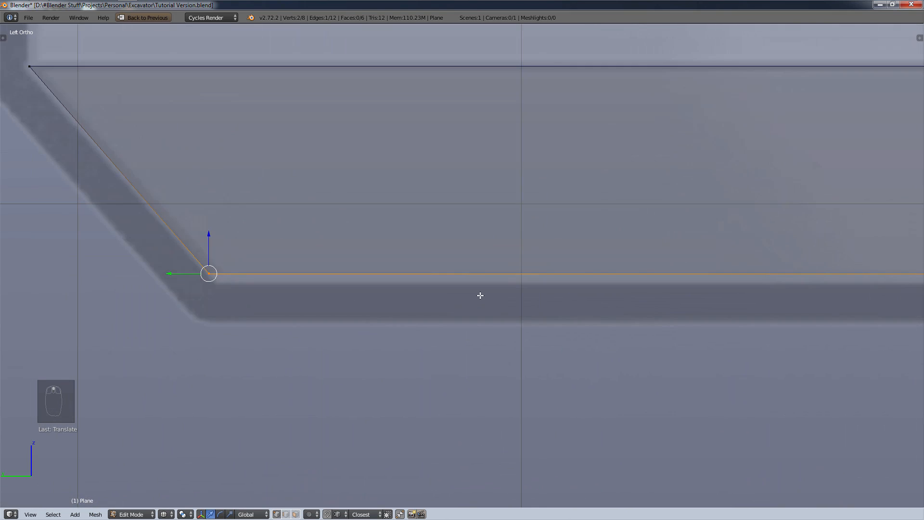
pyautogui.scroll(-13, 433, 291)
pyautogui.keyDown('shift'); pyautogui.moveTo(724, 267); pyautogui.dragTo(450, 282, button='middle'); pyautogui.keyUp('shift')
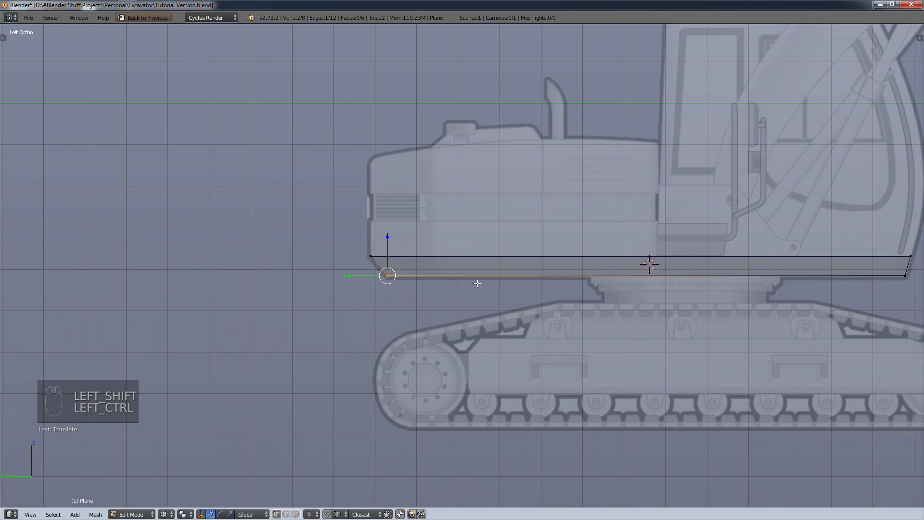
pyautogui.press('ctrl+KP_3')
pyautogui.scroll(8, 481, 284)
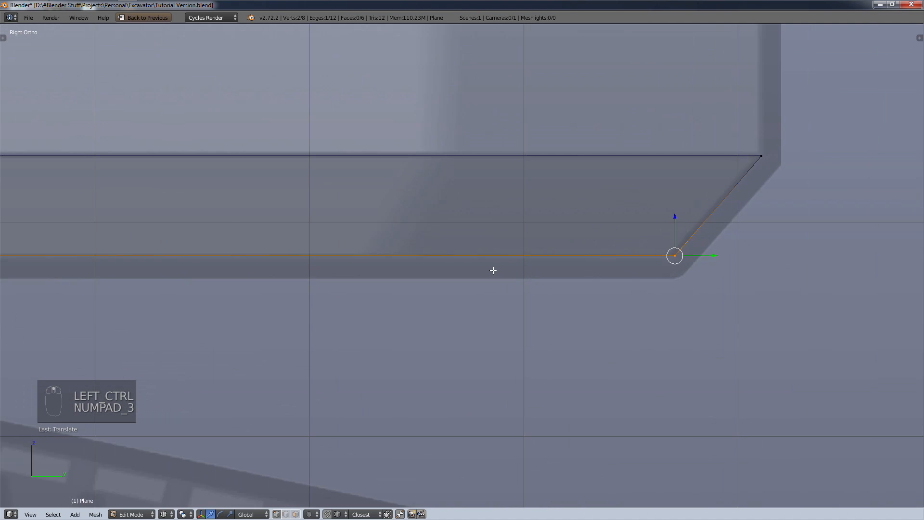
pyautogui.scroll(3, 493, 270)
pyautogui.scroll(-8, 496, 272)
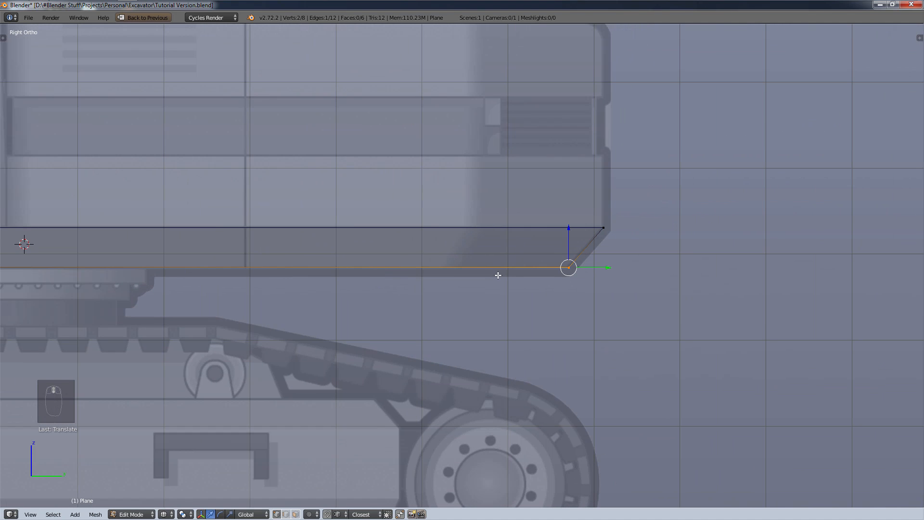
pyautogui.press('KP_3')
pyautogui.press('ctrl+KP_3')
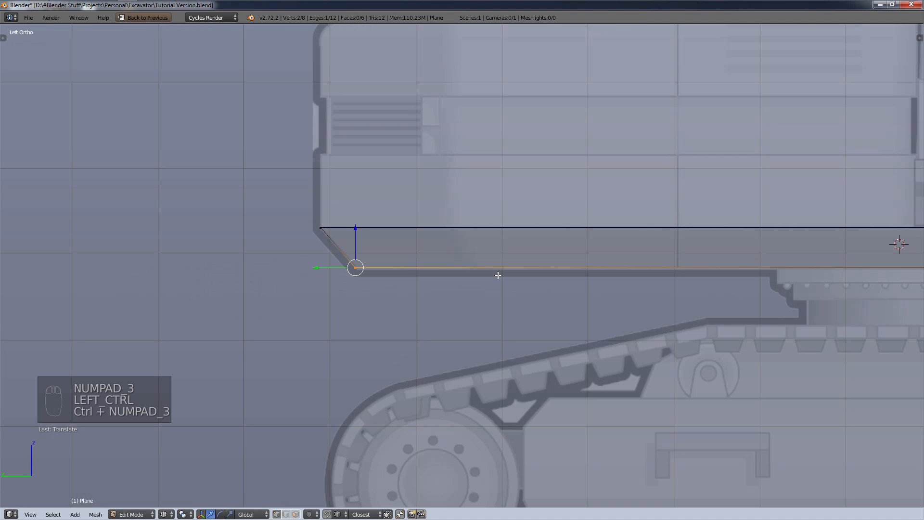
pyautogui.scroll(1, 499, 275)
pyautogui.scroll(-3, 544, 290)
pyautogui.keyDown('shift'); pyautogui.moveTo(666, 291); pyautogui.dragTo(341, 228, button='middle'); pyautogui.keyUp('shift')
# - Select the box's four bottom vertices and nudge them along Z to the blueprint's lower body edge
pyautogui.press('a')
pyautogui.press('b')
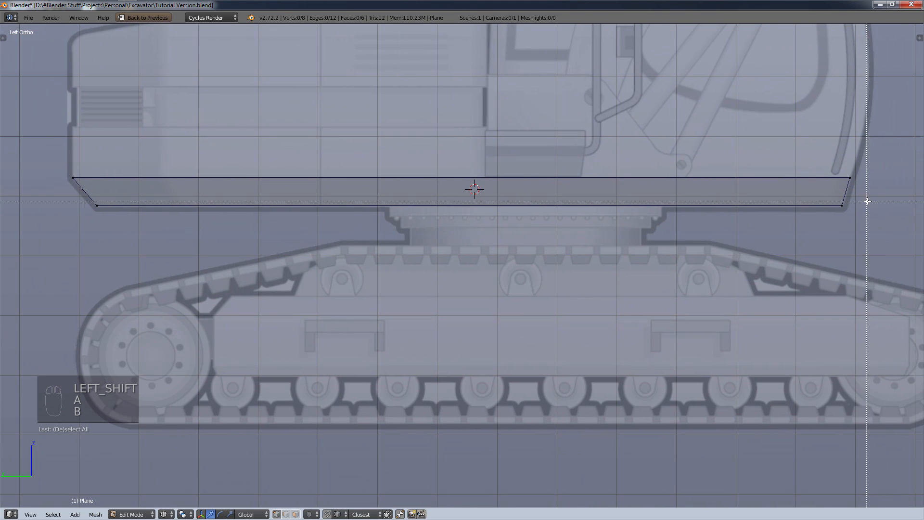
pyautogui.moveTo(868, 201); pyautogui.dragTo(70, 241)
pyautogui.press('b')
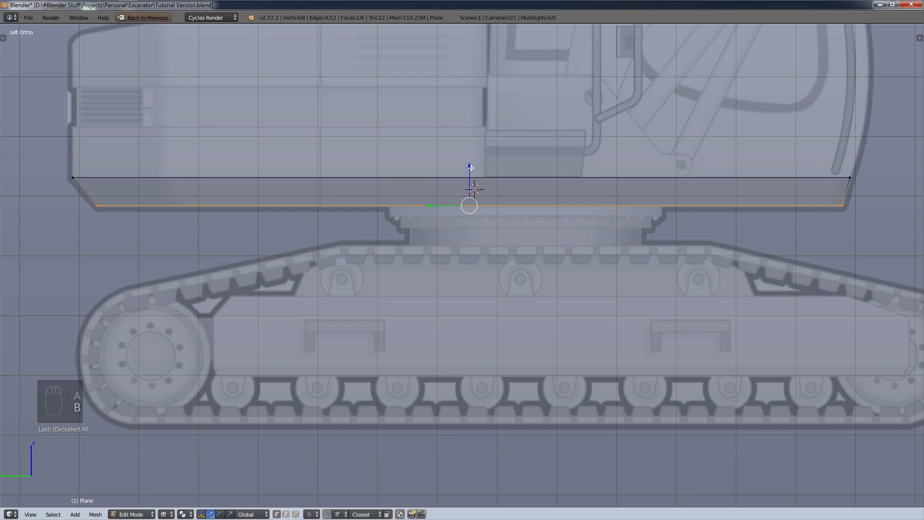
pyautogui.moveTo(469, 167); pyautogui.dragTo(474, 167)
# - Deselect the mesh, display the model in solid shading and switch to Object Mode
pyautogui.press('a')
pyautogui.keyDown('shift'); pyautogui.moveTo(523, 290); pyautogui.dragTo(762, 387, button='middle'); pyautogui.keyUp('shift')
pyautogui.moveTo(384, 335)
pyautogui.mouseDown(button='middle')
pyautogui.moveTo(396, 348)
pyautogui.moveTo(497, 363)
pyautogui.moveTo(501, 352)
pyautogui.moveTo(429, 374)
pyautogui.mouseUp(button='middle')
pyautogui.scroll(-8, 501, 352)
pyautogui.press('z')
pyautogui.click(392, 343)
pyautogui.press('z')
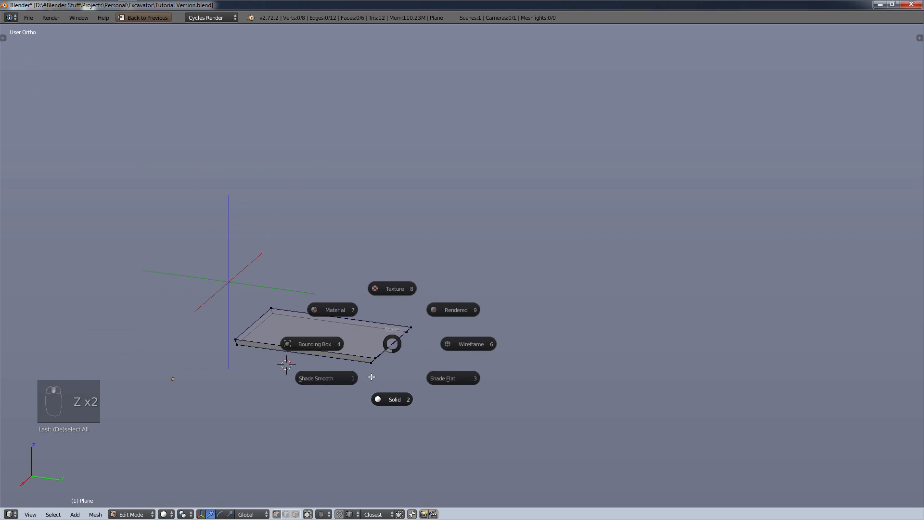
pyautogui.click(136, 513)
pyautogui.click(133, 504)
# - Examine the solid lower body from the right side against the blueprint
pyautogui.scroll(5, 196, 447)
pyautogui.moveTo(270, 399)
pyautogui.mouseDown(button='middle')
pyautogui.moveTo(283, 391)
pyautogui.moveTo(278, 376)
pyautogui.moveTo(322, 385)
pyautogui.mouseUp(button='middle')
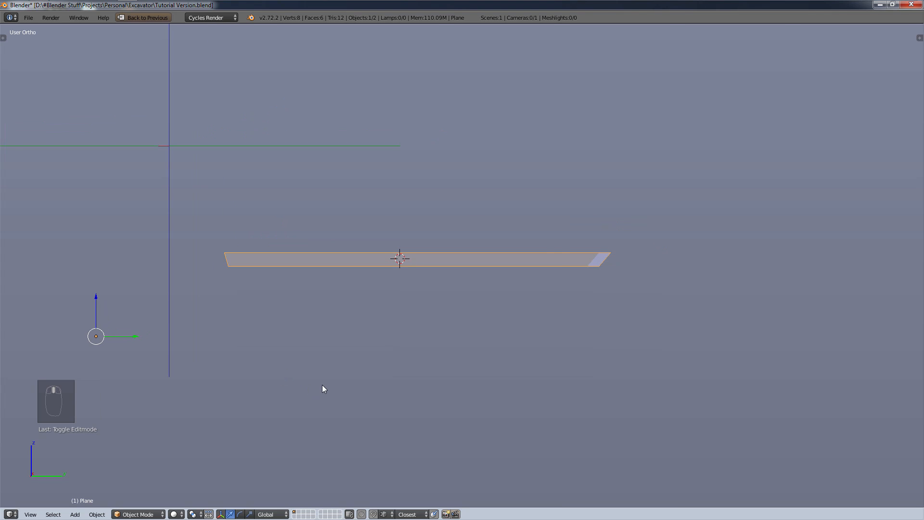
pyautogui.press('KP_3')
pyautogui.scroll(4, 371, 293)
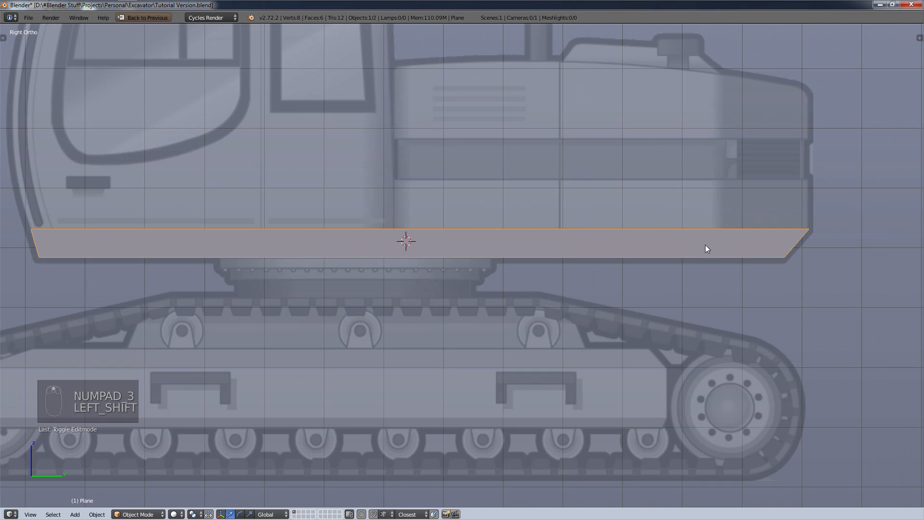
pyautogui.scroll(-3, 712, 248)
pyautogui.keyDown('shift'); pyautogui.moveTo(714, 268); pyautogui.dragTo(447, 340, button='middle'); pyautogui.keyUp('shift')
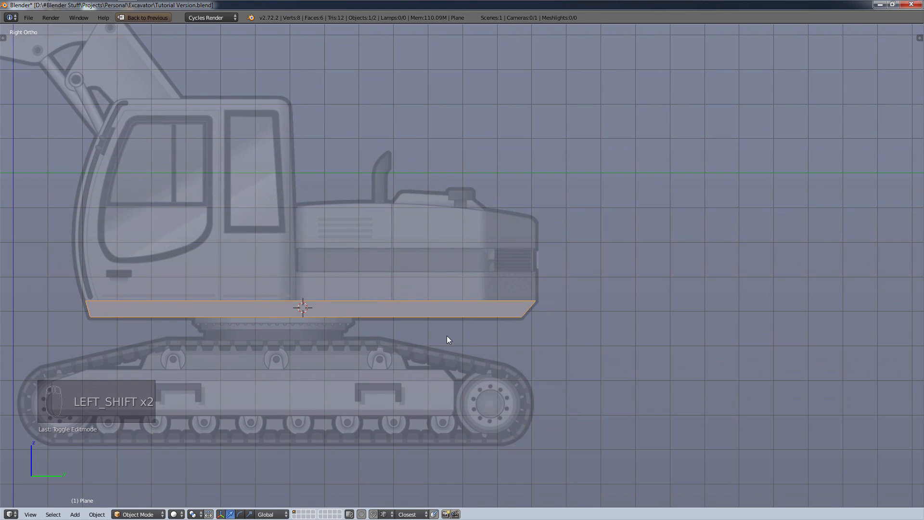
pyautogui.scroll(-2, 417, 335)
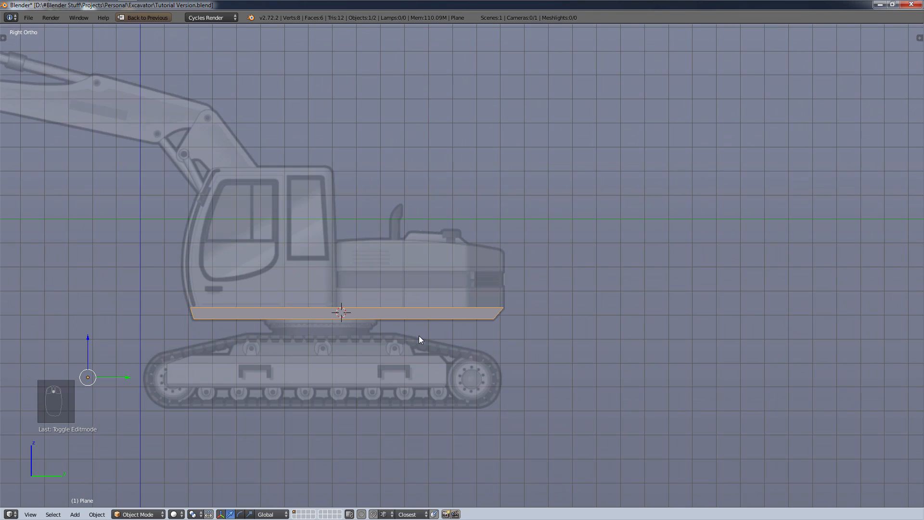
# - Show the lower body from above in wireframe shading over the top blueprint
pyautogui.press('KP_7')
pyautogui.moveTo(452, 344)
pyautogui.keyDown('shift'); pyautogui.mouseDown(button='middle')
pyautogui.moveTo(452, 109)
pyautogui.moveTo(468, 116)
pyautogui.mouseUp(button='middle'); pyautogui.keyUp('shift')
pyautogui.press('z')
pyautogui.press('z')
pyautogui.click(506, 236)
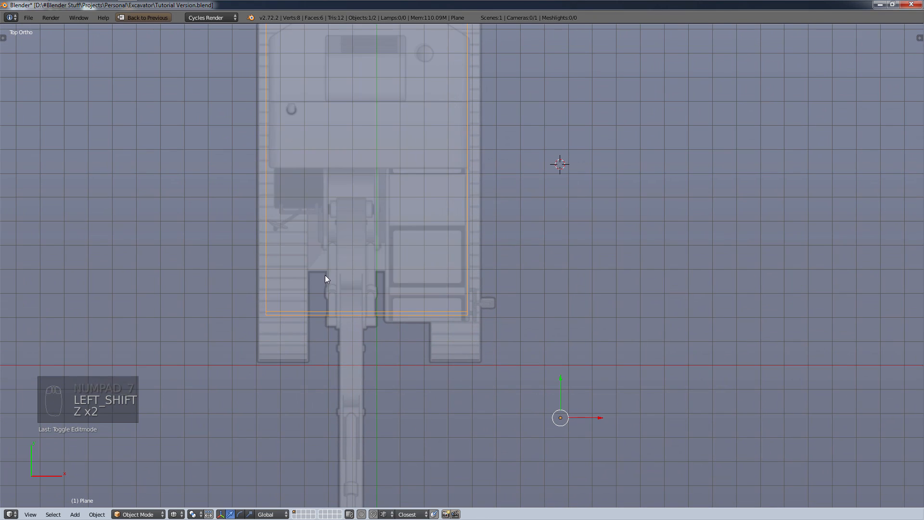
# - Examine the lower body from above, then its cab and engine housing area from the right side against the blueprint
pyautogui.scroll(3, 325, 279)
pyautogui.keyDown('shift'); pyautogui.moveTo(423, 295); pyautogui.dragTo(422, 317, button='middle'); pyautogui.keyUp('shift')
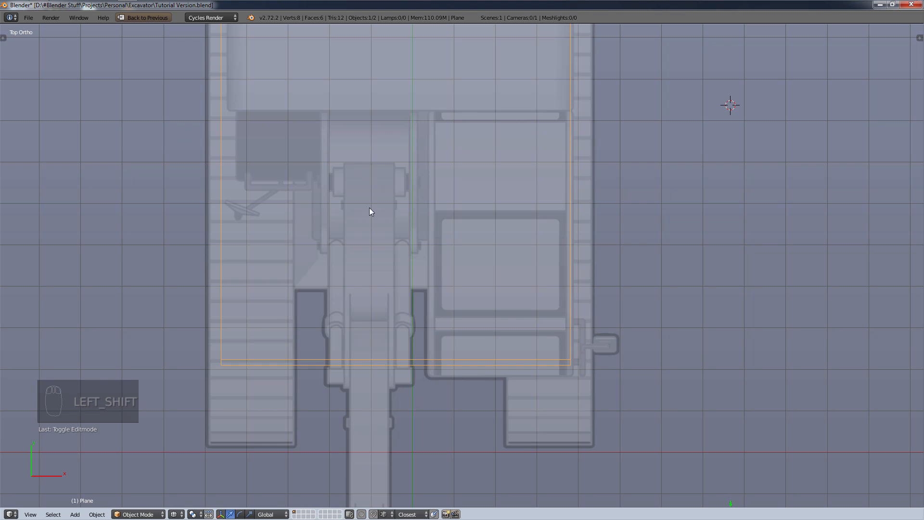
pyautogui.scroll(-4, 370, 209)
pyautogui.press('KP_3')
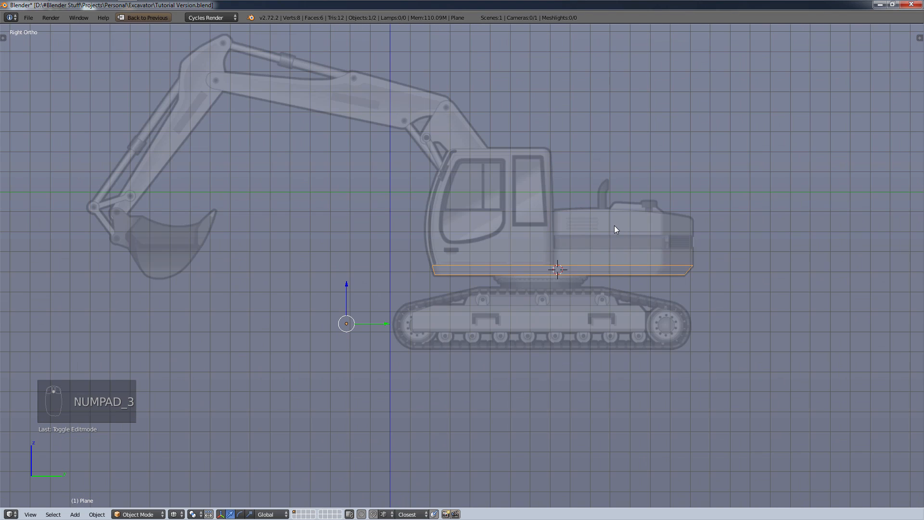
pyautogui.keyDown('shift'); pyautogui.moveTo(654, 250); pyautogui.dragTo(419, 240, button='middle'); pyautogui.keyUp('shift')
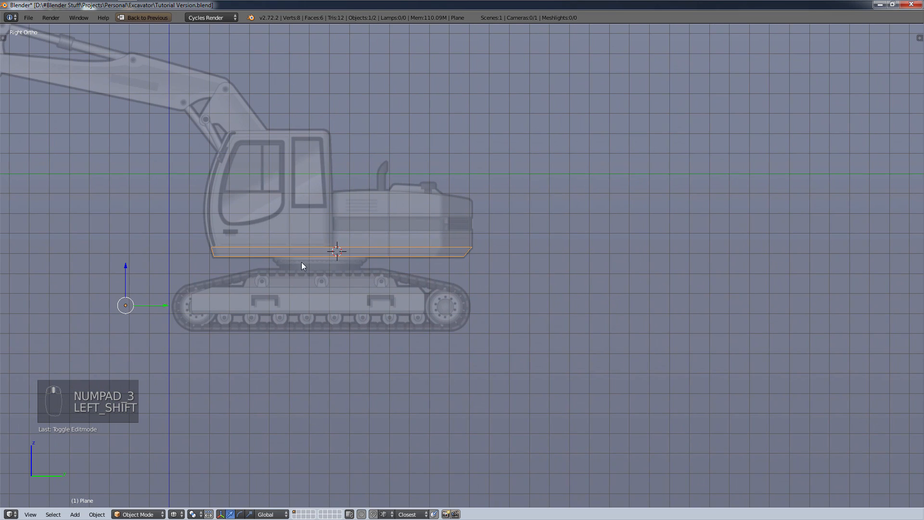
pyautogui.scroll(4, 303, 265)
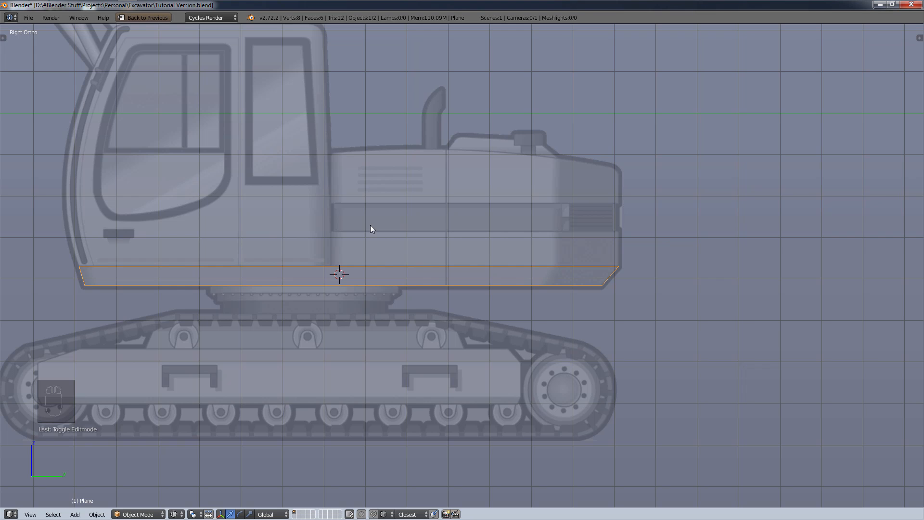
pyautogui.scroll(-5, 370, 224)
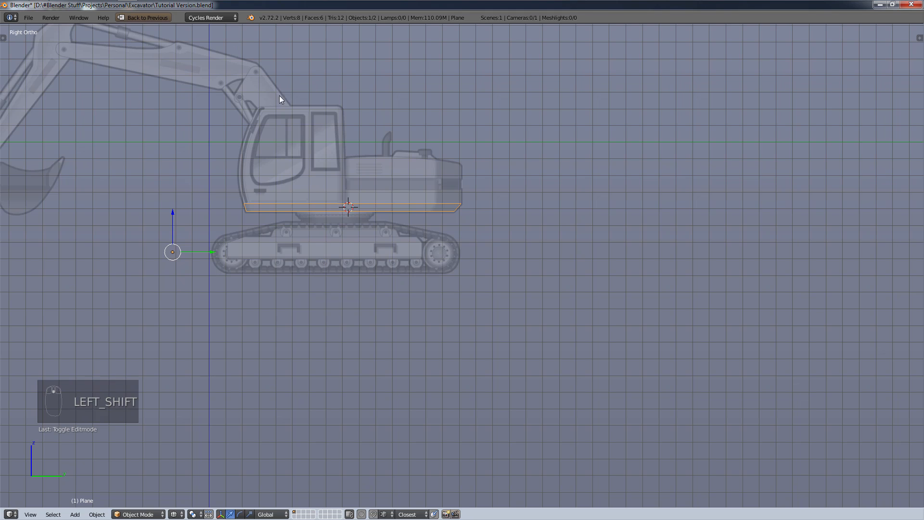
pyautogui.keyDown('shift'); pyautogui.moveTo(281, 97); pyautogui.dragTo(376, 158, button='middle'); pyautogui.keyUp('shift')
pyautogui.scroll(3, 557, 305)
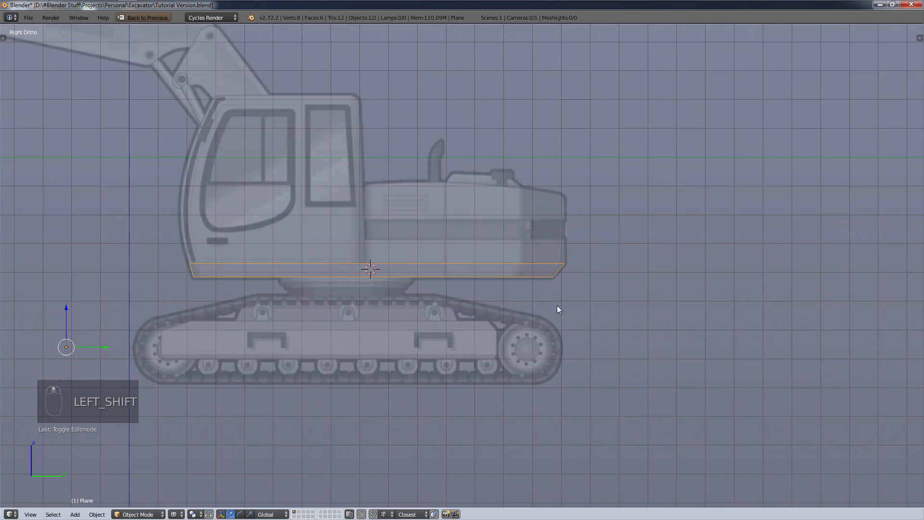
pyautogui.scroll(2, 423, 215)
pyautogui.keyDown('shift'); pyautogui.moveTo(423, 215); pyautogui.dragTo(446, 219, button='middle'); pyautogui.keyUp('shift')
pyautogui.scroll(-1, 457, 231)
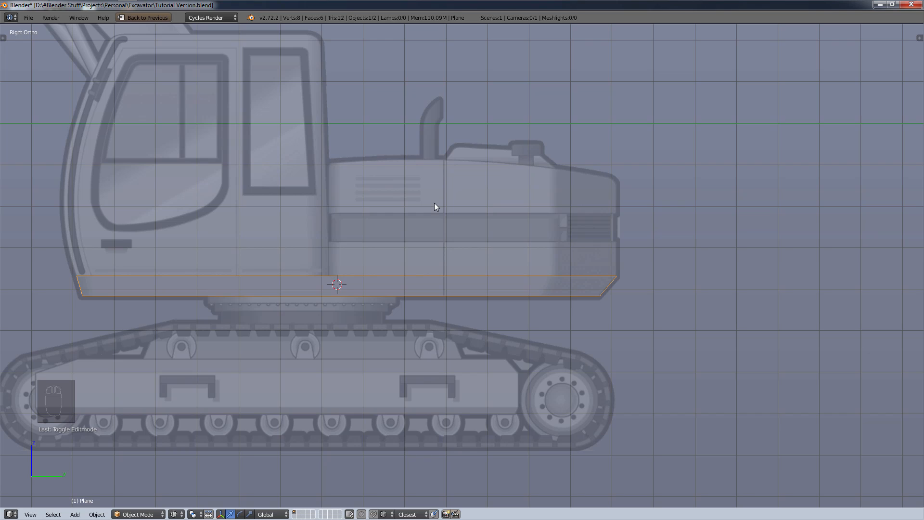
pyautogui.click(471, 224)
pyautogui.scroll(1, 518, 248)
pyautogui.press('shift')
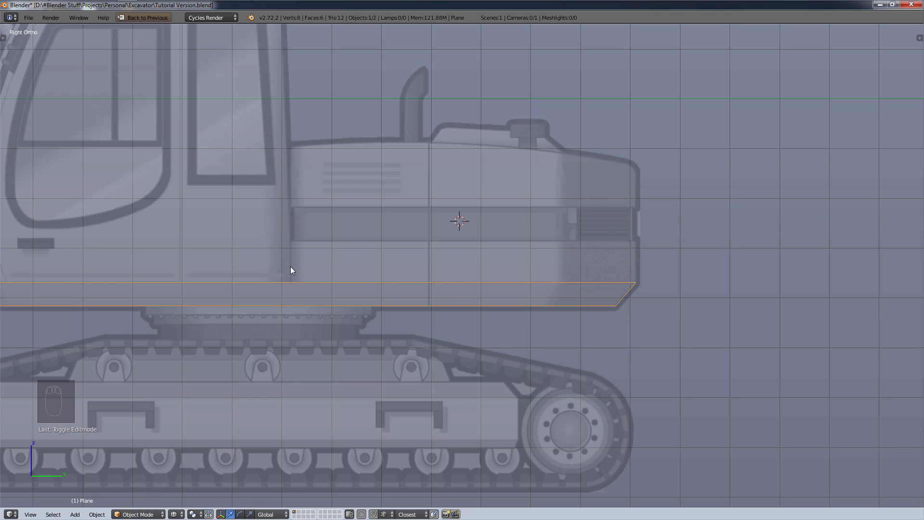
# - Rename the lower body object from Plane to Base and return to the maximized viewport
pyautogui.hotkey('ctrl', 'Up')
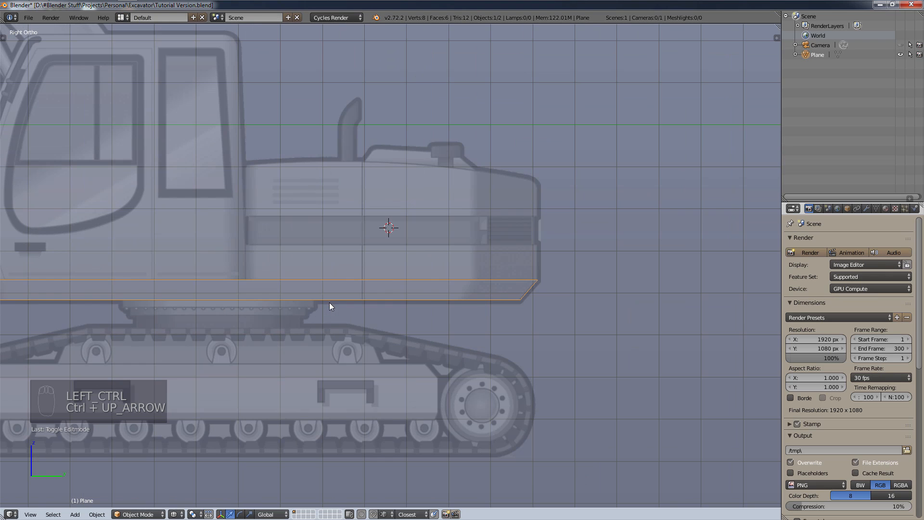
pyautogui.doubleClick(809, 55)
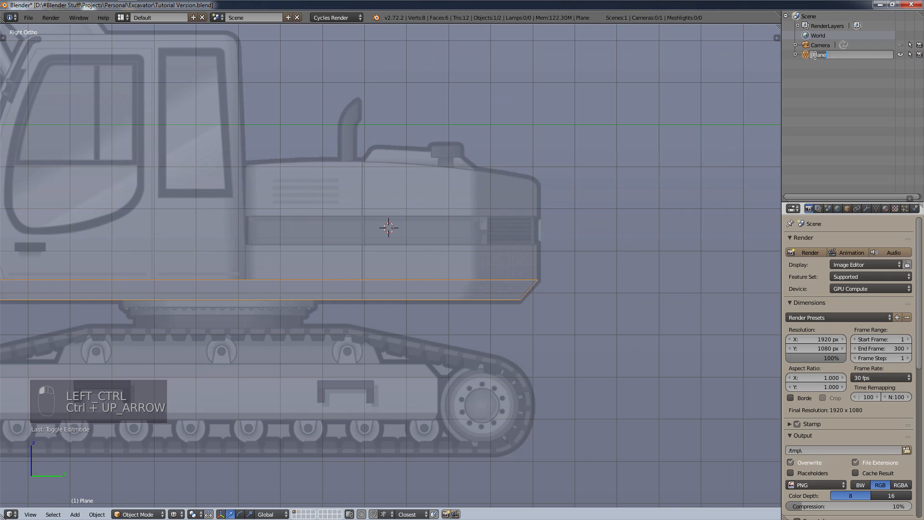
pyautogui.write('Base')
pyautogui.press('Return')
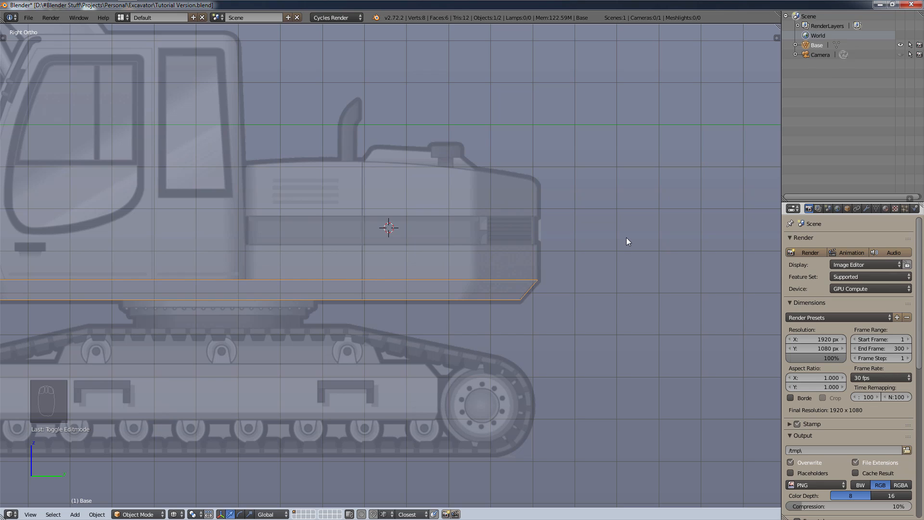
pyautogui.hotkey('ctrl', 'Up')
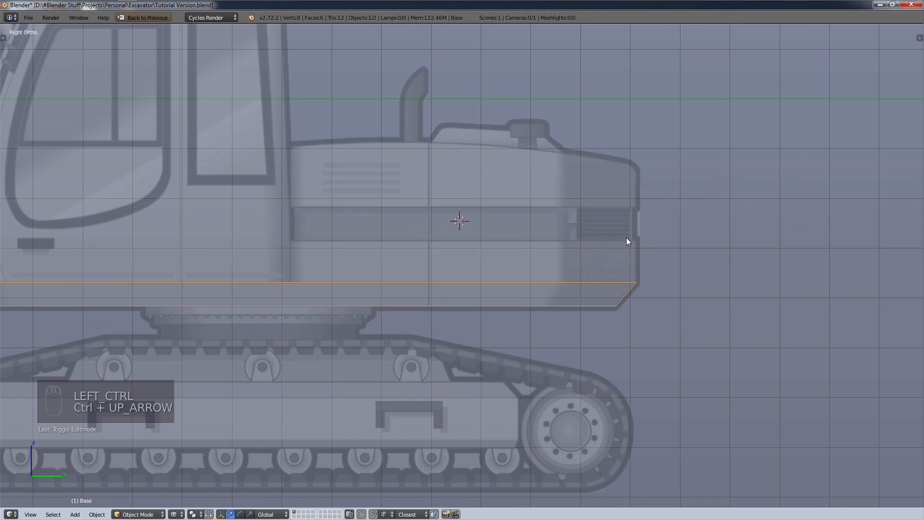
pyautogui.hotkey('ctrl', 'Up')
pyautogui.hotkey('ctrl', 'Up')
pyautogui.hotkey('ctrl', 'Up')
pyautogui.hotkey('ctrl', 'Up')
pyautogui.hotkey('ctrl', 'Up')
pyautogui.hotkey('ctrl', 'Up')
pyautogui.hotkey('ctrl', 'Up')
pyautogui.hotkey('ctrl', 'Up')
pyautogui.hotkey('ctrl', 'Up')
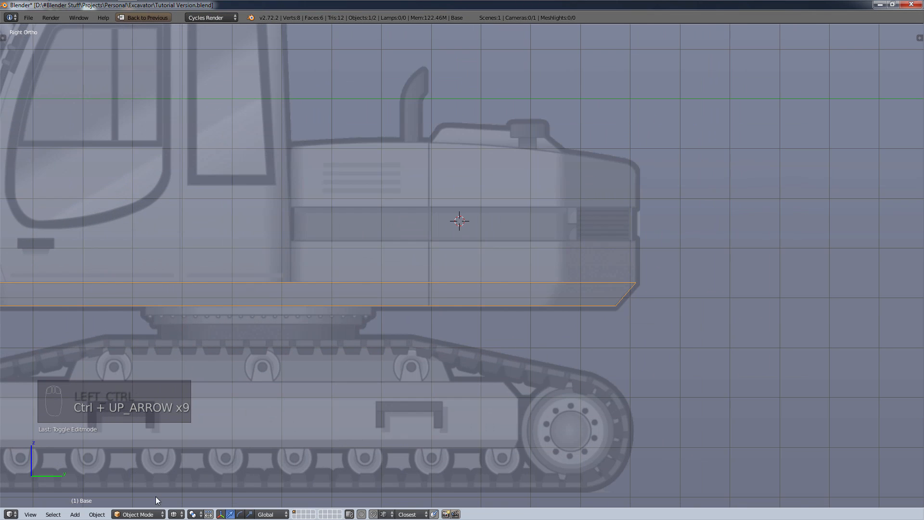
# - In Edit Mode, select the base's upper rear corner vertex and snap the 3D cursor to the active vertex
pyautogui.click(139, 514)
pyautogui.click(137, 496)
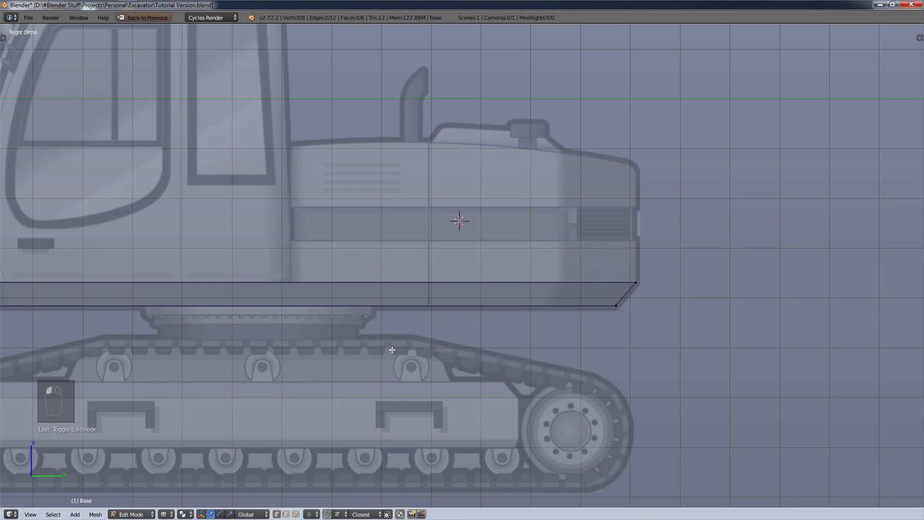
pyautogui.rightClick(635, 282)
pyautogui.press('shift')
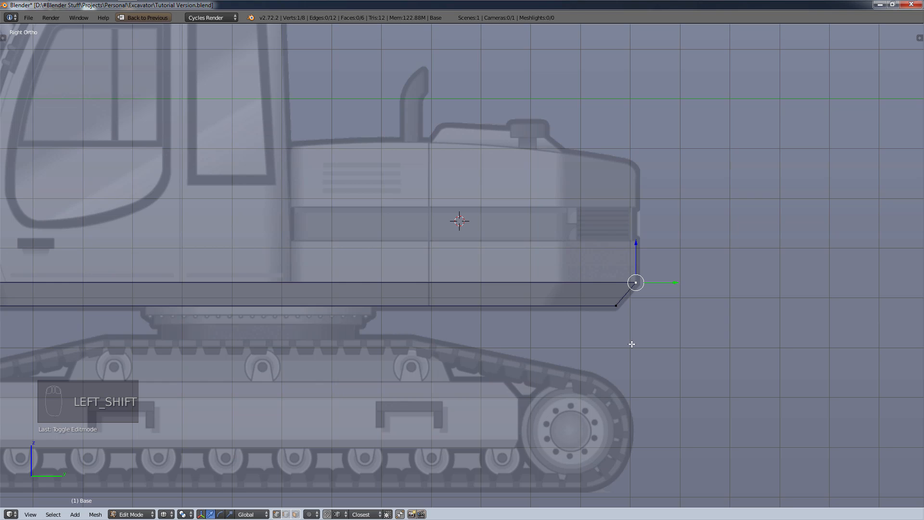
pyautogui.hotkey('shift', 's')
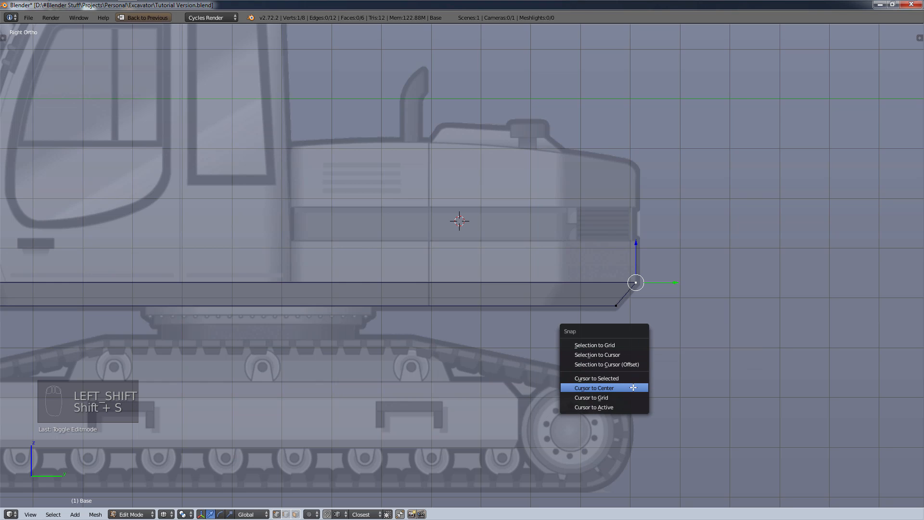
pyautogui.click(634, 404)
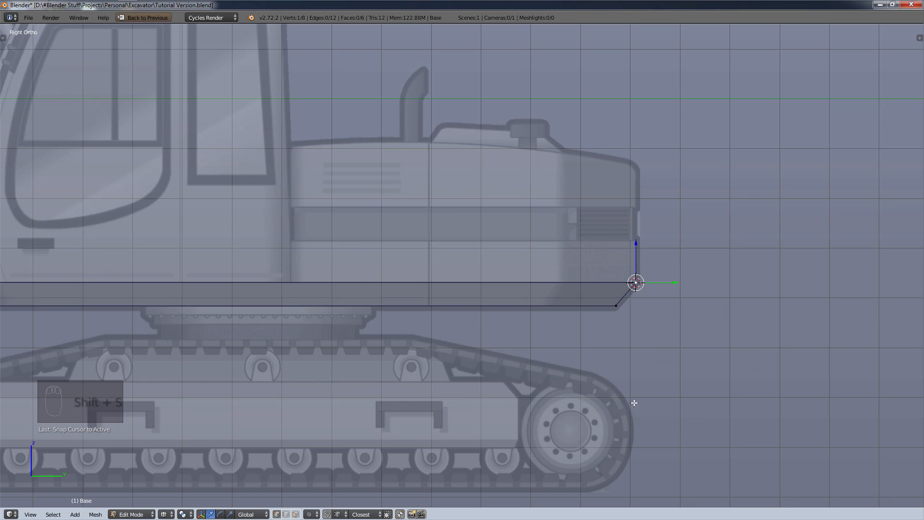
# - In Object Mode, add a plane at the 3D cursor in the right view and rotate it 90 degrees about the Y axis
pyautogui.moveTo(646, 221); pyautogui.dragTo(676, 231, button='middle')
pyautogui.press('KP_3')
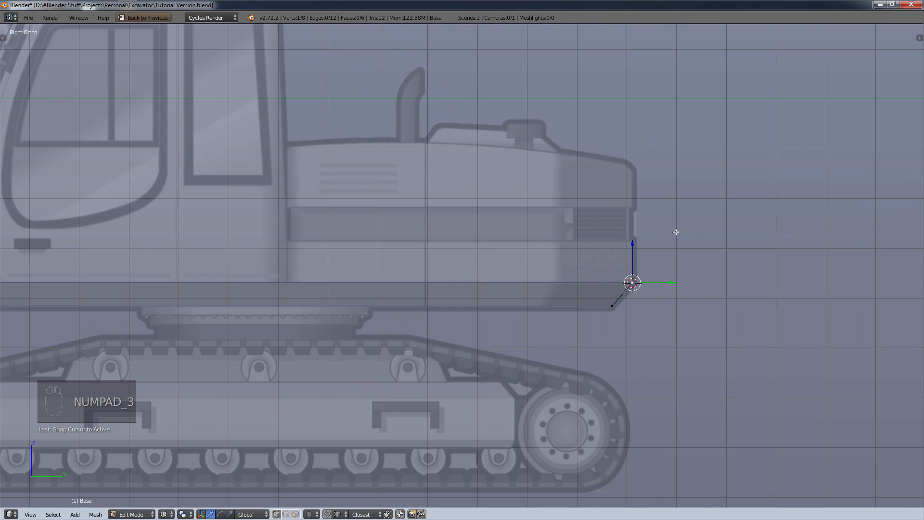
pyautogui.click(131, 514)
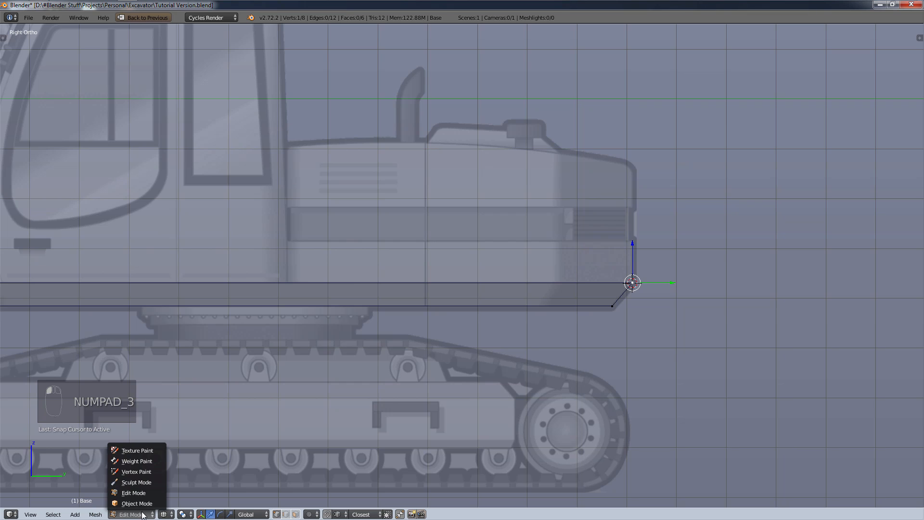
pyautogui.click(135, 503)
pyautogui.hotkey('shift', 'a')
pyautogui.moveTo(372, 283)
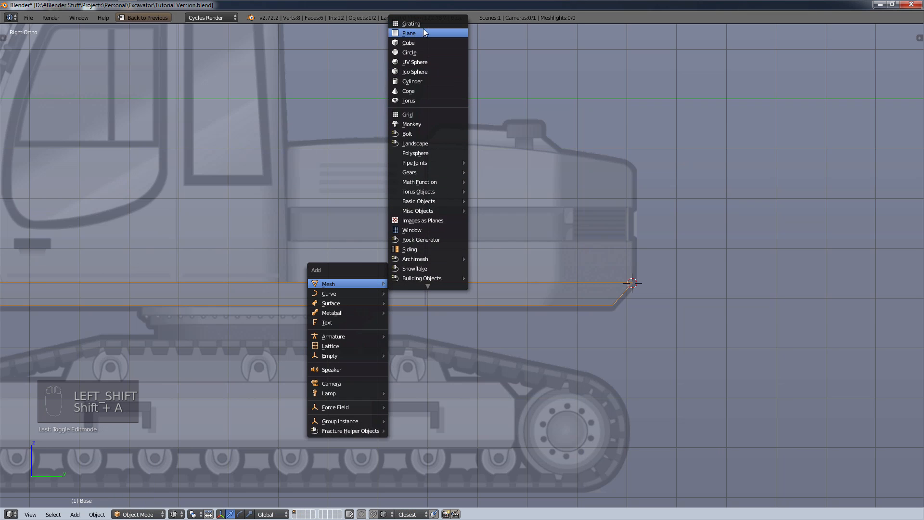
pyautogui.click(423, 32)
pyautogui.write('r')
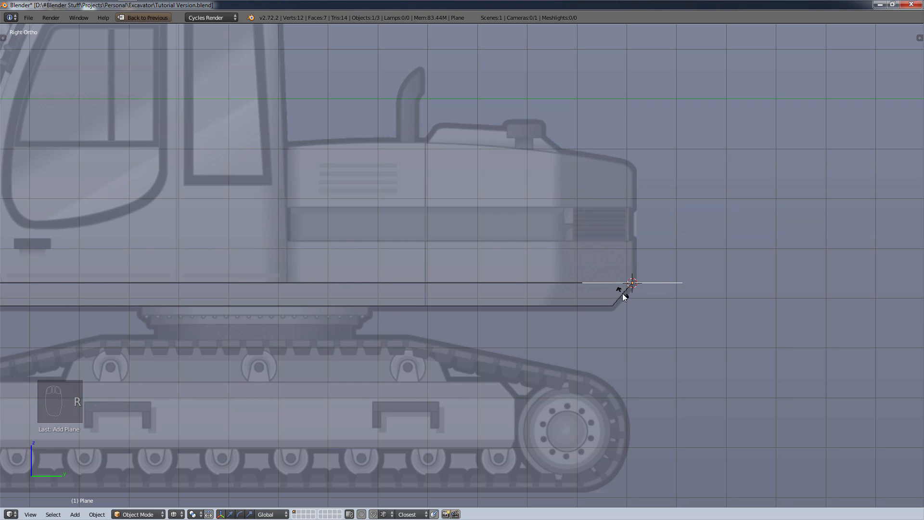
pyautogui.write('y90')
pyautogui.press('Return')
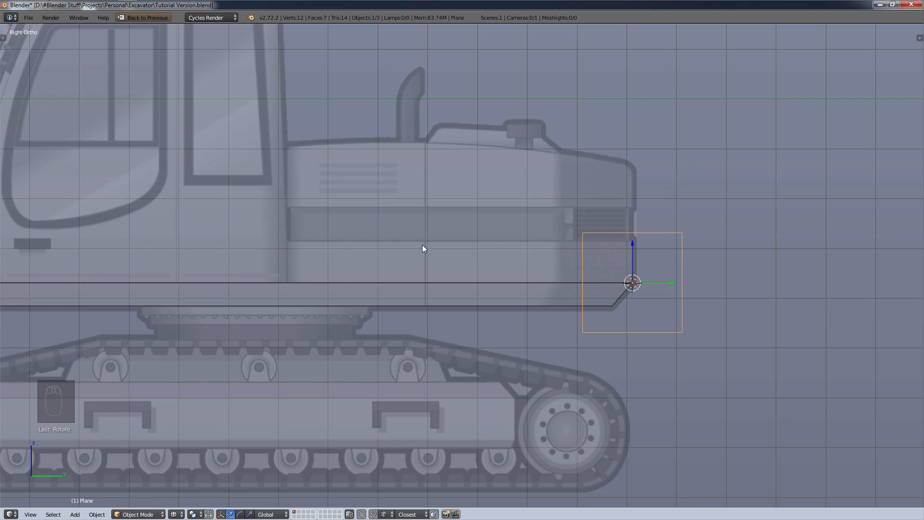
# - Show the model in solid shading and flip the new plane's normals in Edit Mode
pyautogui.press('z')
pyautogui.click(420, 298)
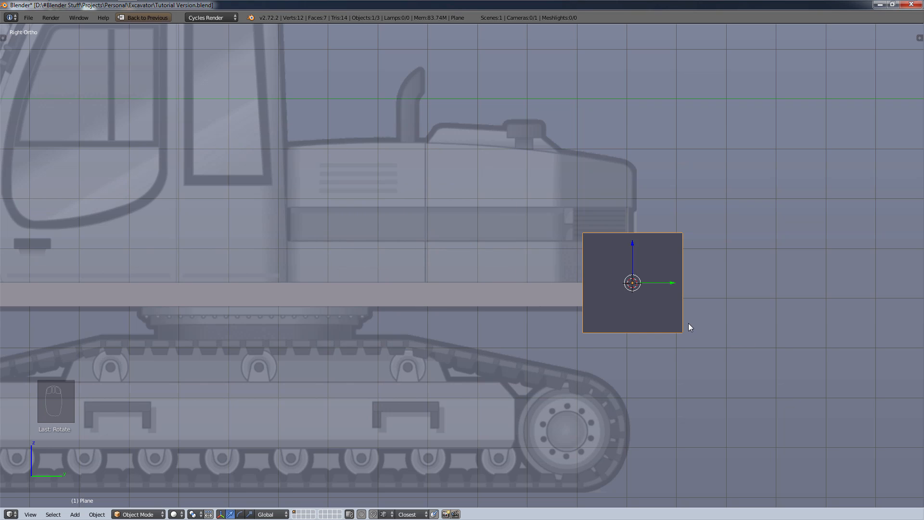
pyautogui.hotkey('ctrl', 'f')
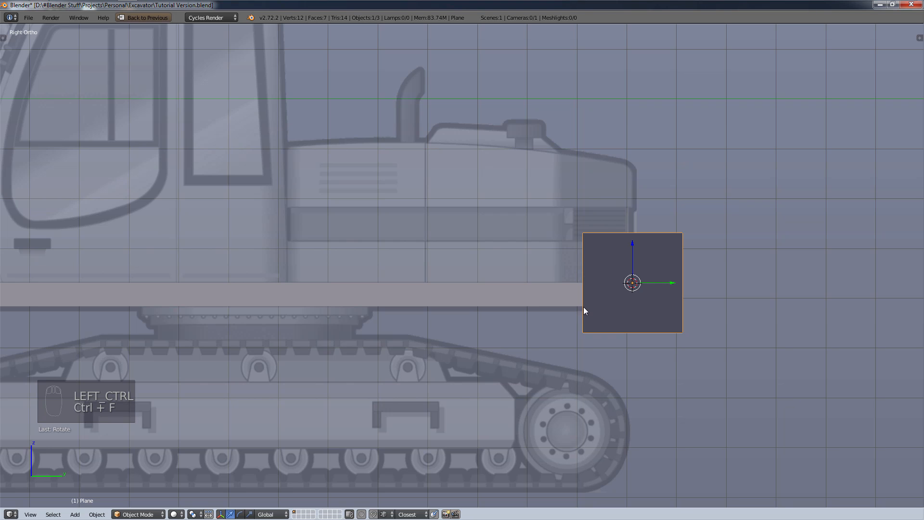
pyautogui.click(159, 516)
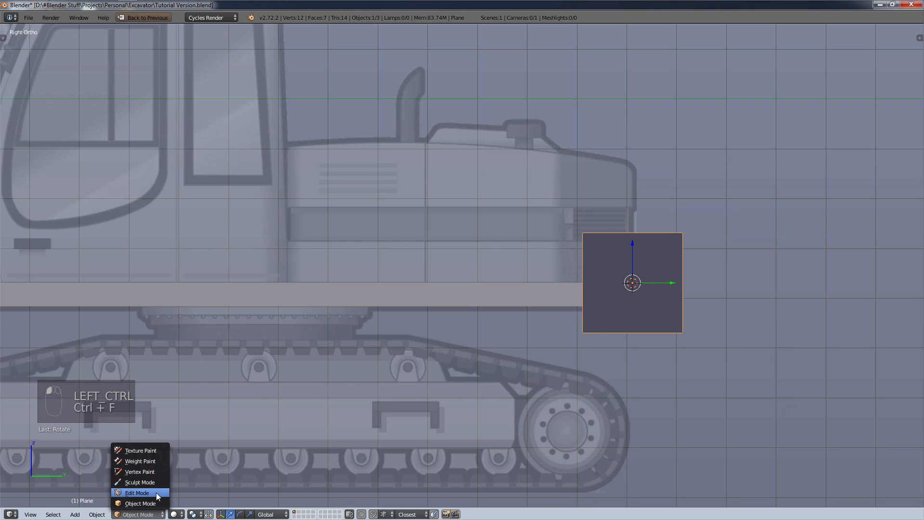
pyautogui.click(158, 495)
pyautogui.hotkey('ctrl', 'f')
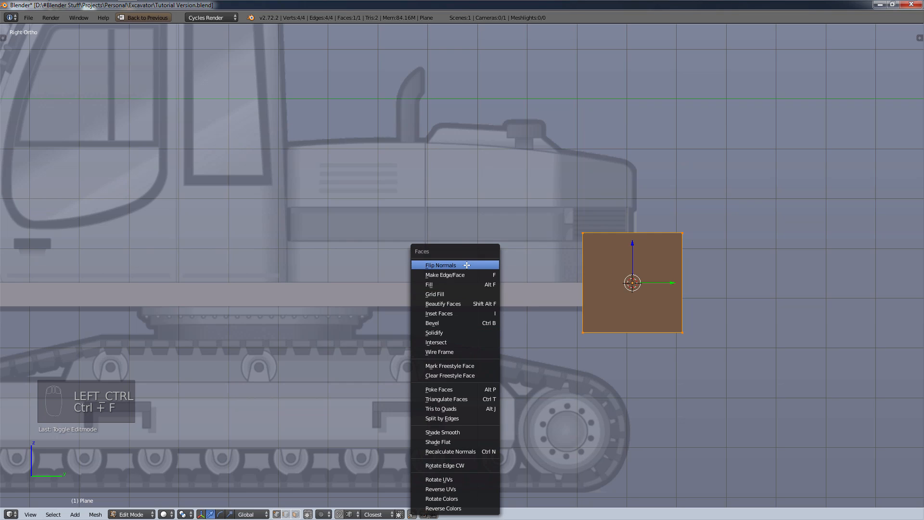
pyautogui.press('a')
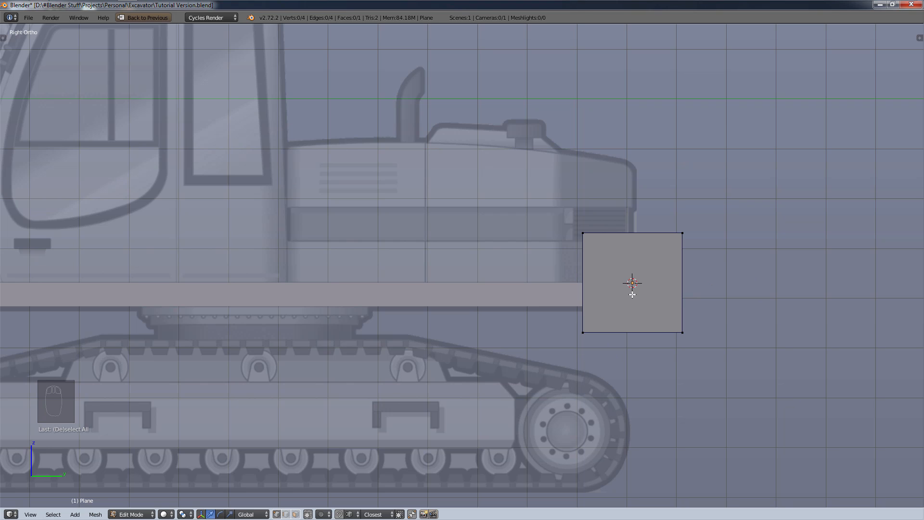
# - Select all of the plane's vertices and merge them at center into a single vertex
pyautogui.press('a')
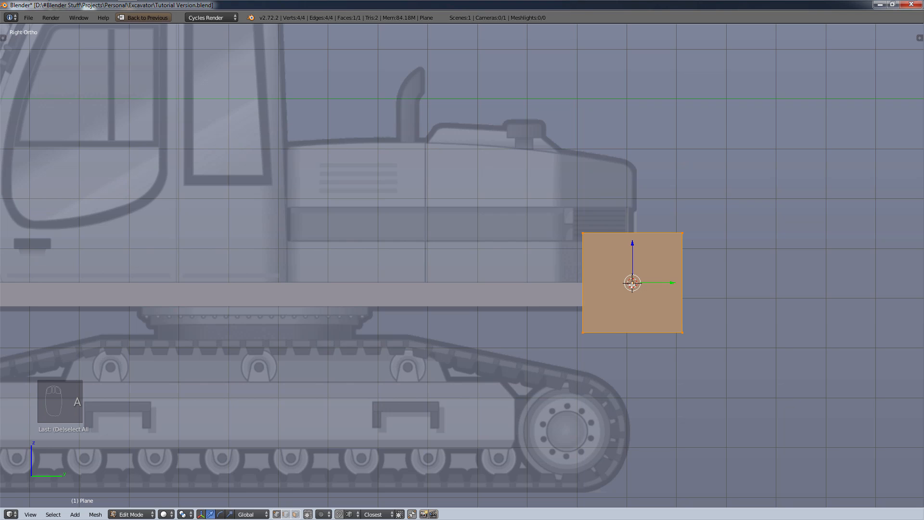
pyautogui.hotkey('alt', 'm')
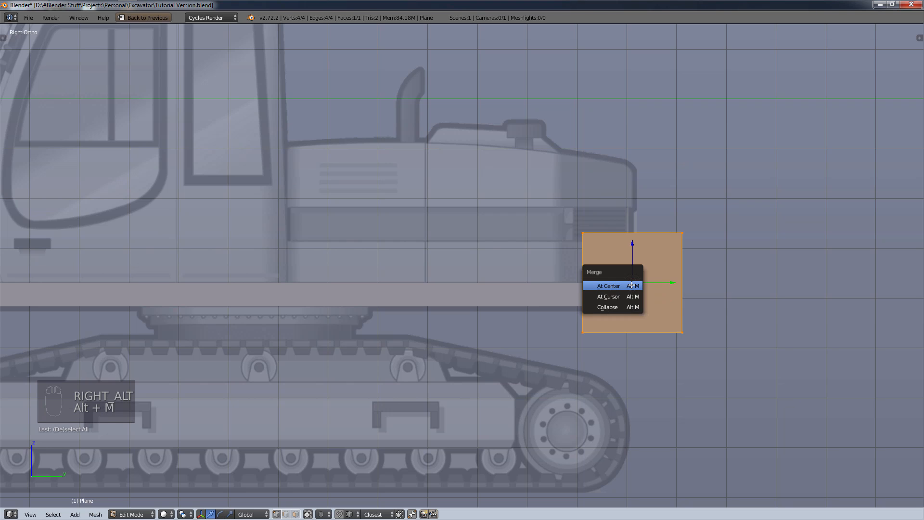
pyautogui.click(632, 283)
pyautogui.press('g')
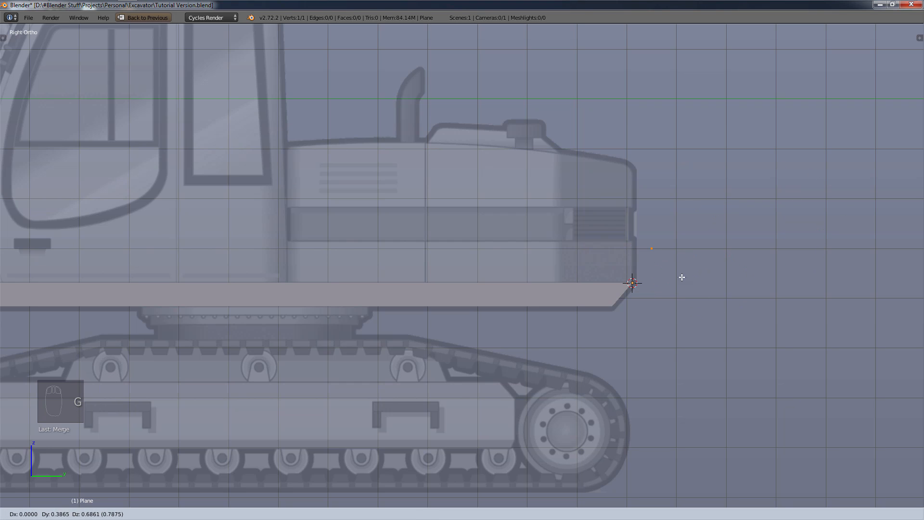
pyautogui.rightClick(708, 264)
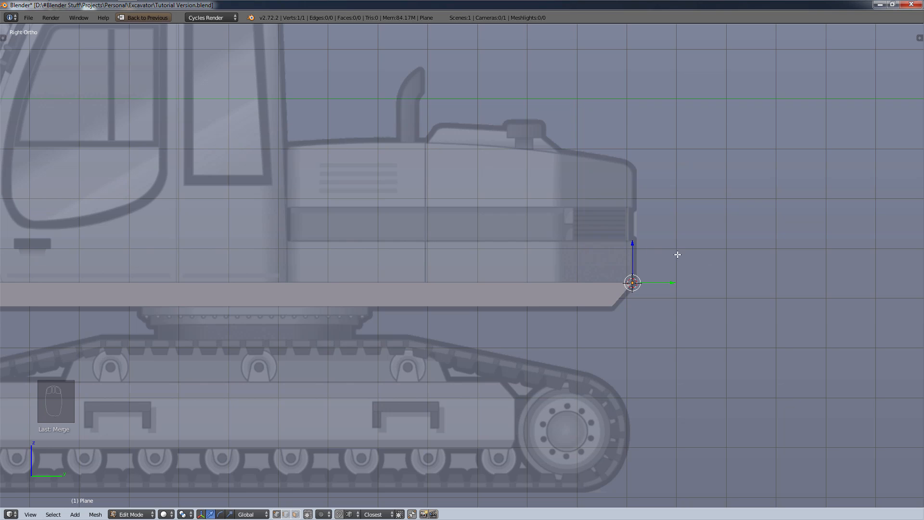
# - Place the 3D cursor away from the body and extrude the vertex about 6.93 units along negative Y to the engine housing's front edge
pyautogui.click(880, 487)
pyautogui.press('e')
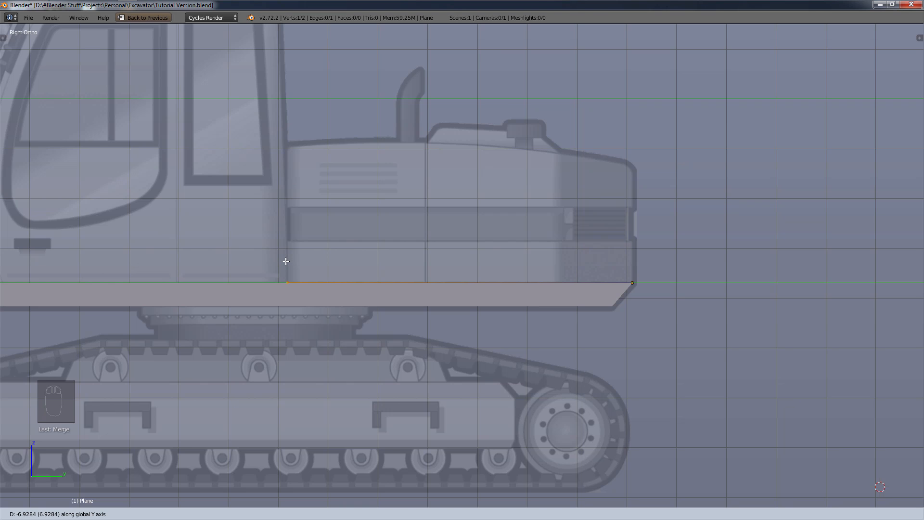
pyautogui.click(286, 261)
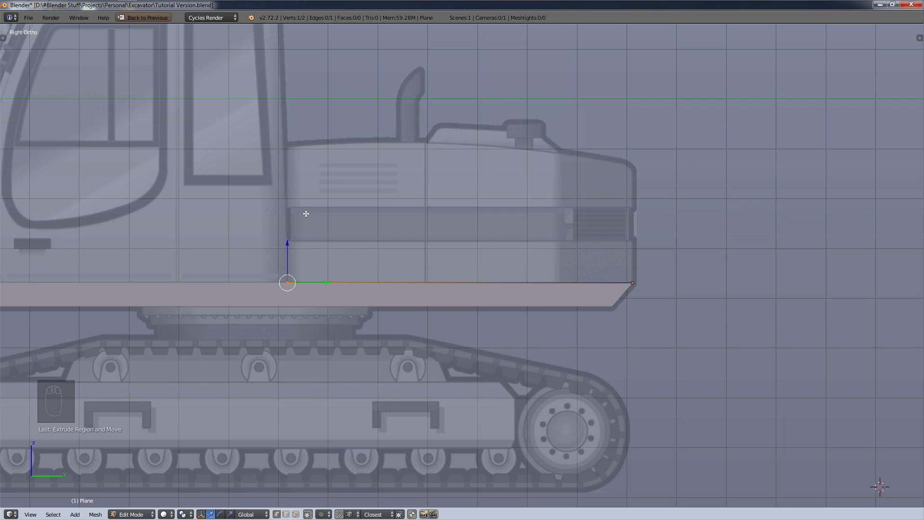
# - Extrude the vertex about 2.71 units up along Z, and extrude from there along Y to align with the housing's rear end
pyautogui.press('e')
pyautogui.press('z')
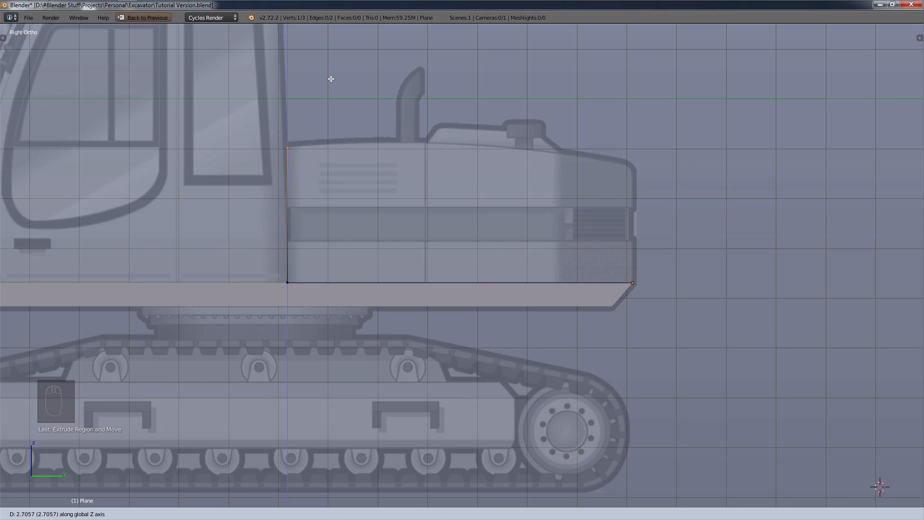
pyautogui.click(329, 80)
pyautogui.press('e')
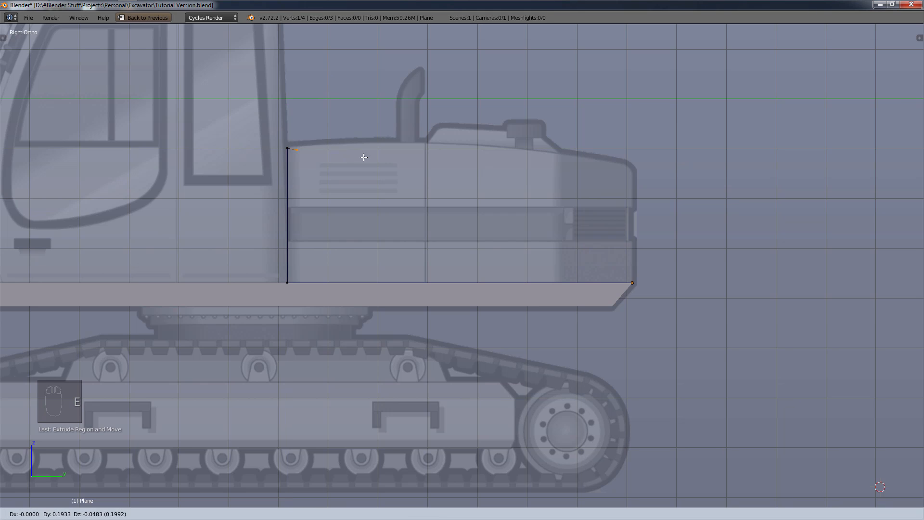
pyautogui.press('y')
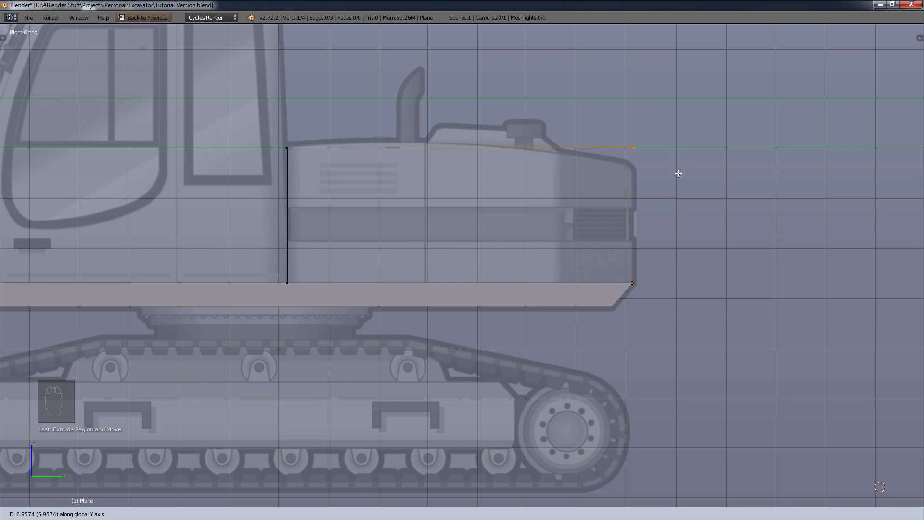
pyautogui.click(633, 287)
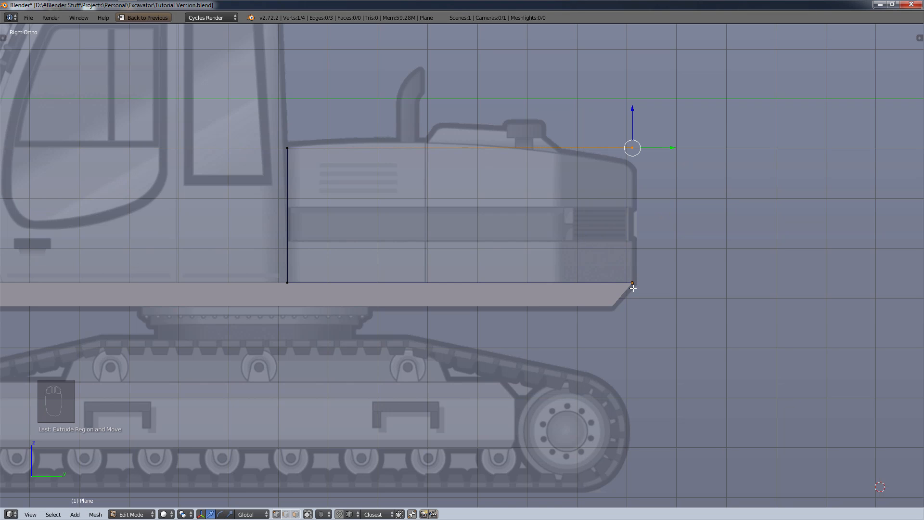
# - Join the upper and lower rear vertices with an edge to close the housing's rectangular side outline
pyautogui.keyDown('shift'); pyautogui.rightClick(633, 283); pyautogui.keyUp('shift')
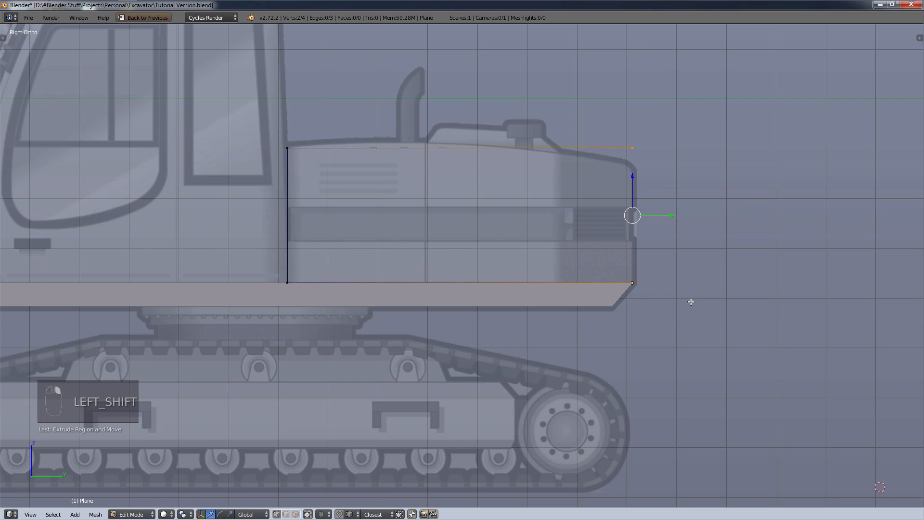
pyautogui.press('f')
pyautogui.press('f')
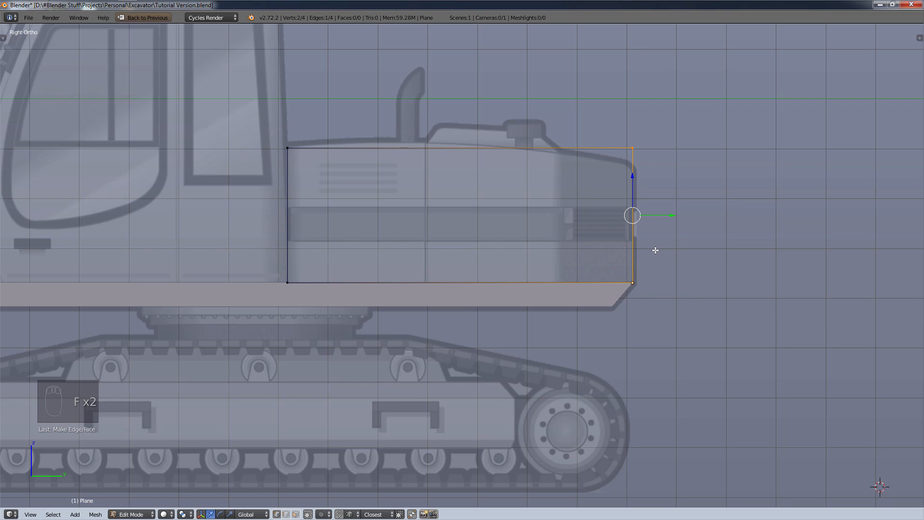
pyautogui.press('a')
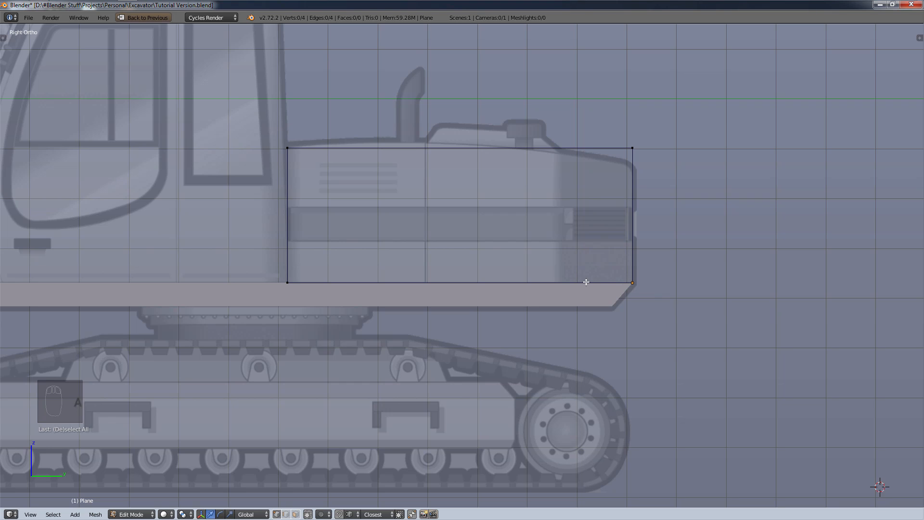
pyautogui.press('a')
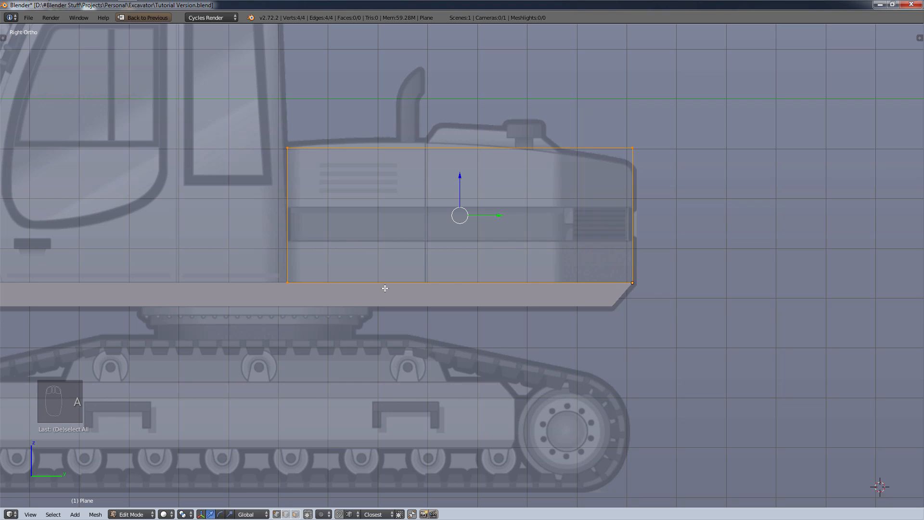
# - In Object Mode, set the outline's origin to its geometry and deselect everything
pyautogui.click(131, 514)
pyautogui.click(133, 504)
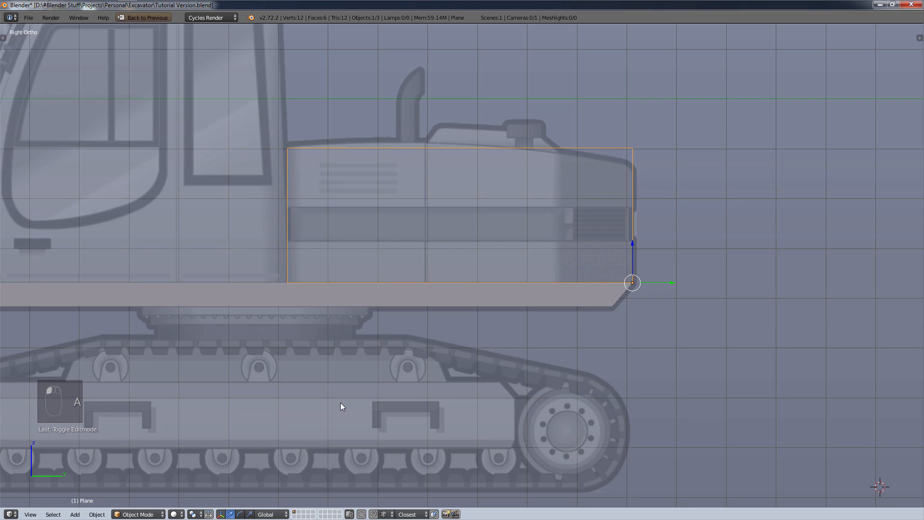
pyautogui.hotkey('ctrl', 'shift', 'alt', 'c')
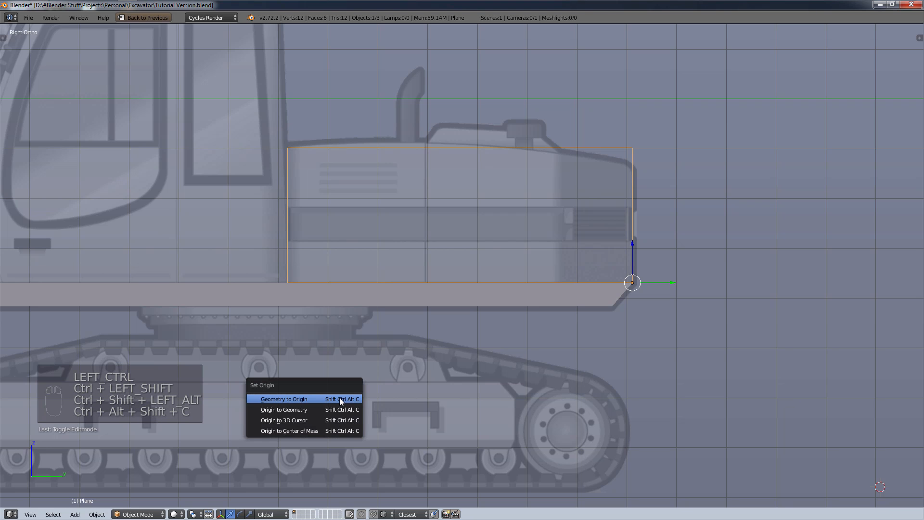
pyautogui.click(307, 425)
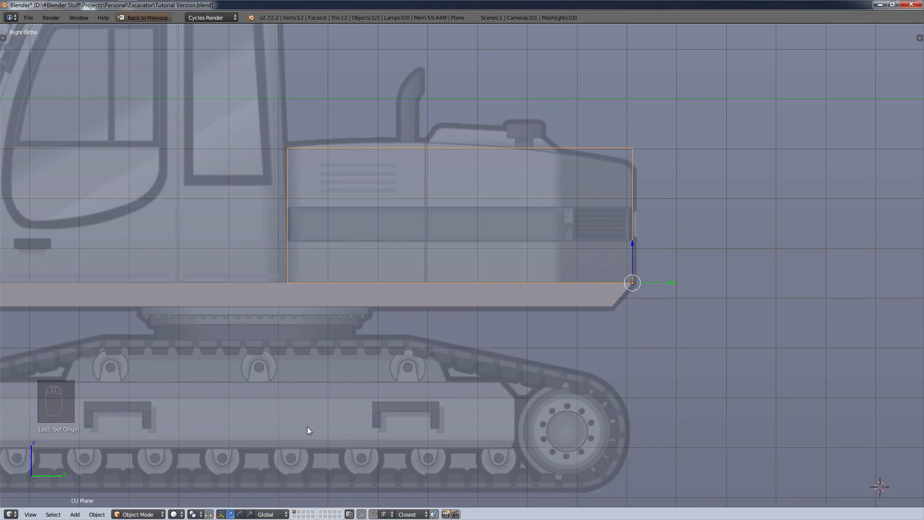
pyautogui.hotkey('ctrl', 'shift', 'alt', 'c')
pyautogui.click(299, 406)
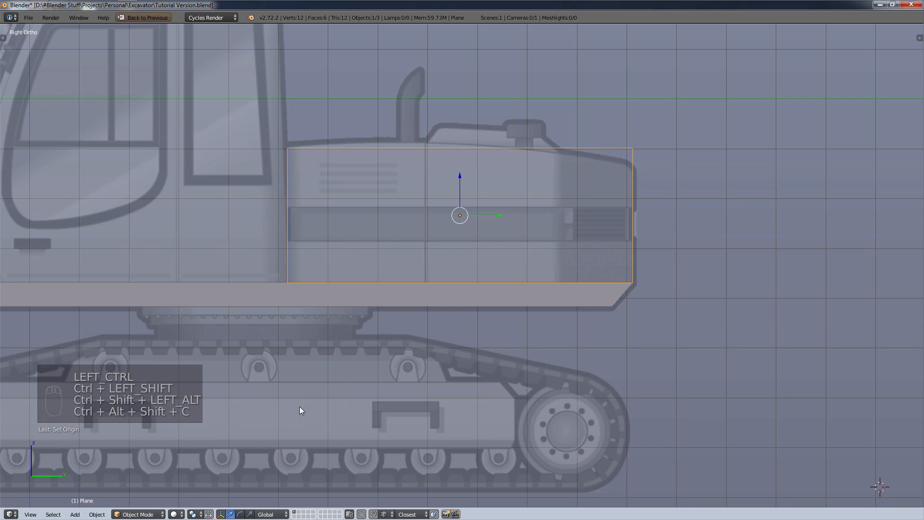
pyautogui.press('a')
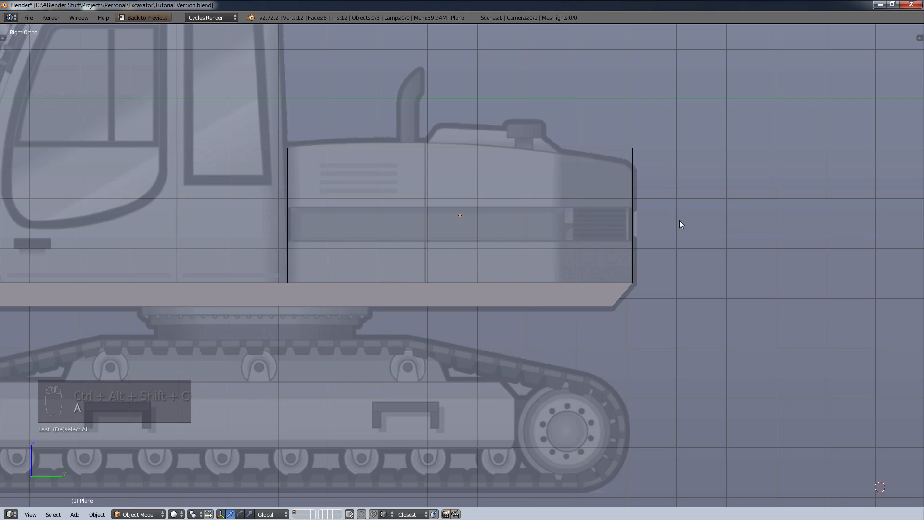
# - In Edit Mode, select the outline's two rear vertices and extrude them along negative X, snapping to the Base's opposite rear corner
pyautogui.moveTo(619, 245)
pyautogui.mouseDown(button='middle')
pyautogui.moveTo(631, 245)
pyautogui.moveTo(580, 258)
pyautogui.moveTo(621, 239)
pyautogui.mouseUp(button='middle')
pyautogui.scroll(3, 626, 259)
pyautogui.scroll(-4, 637, 298)
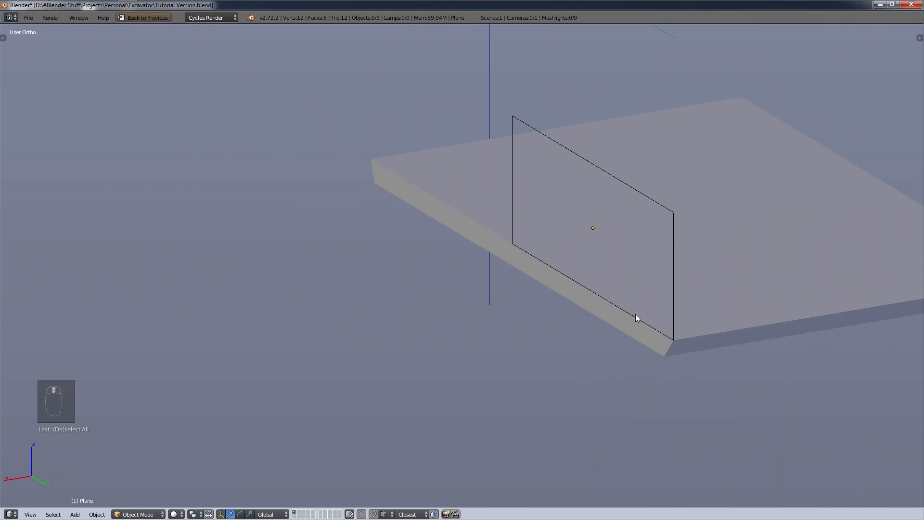
pyautogui.moveTo(635, 314); pyautogui.dragTo(607, 319, button='middle')
pyautogui.scroll(-4, 630, 303)
pyautogui.scroll(3, 607, 316)
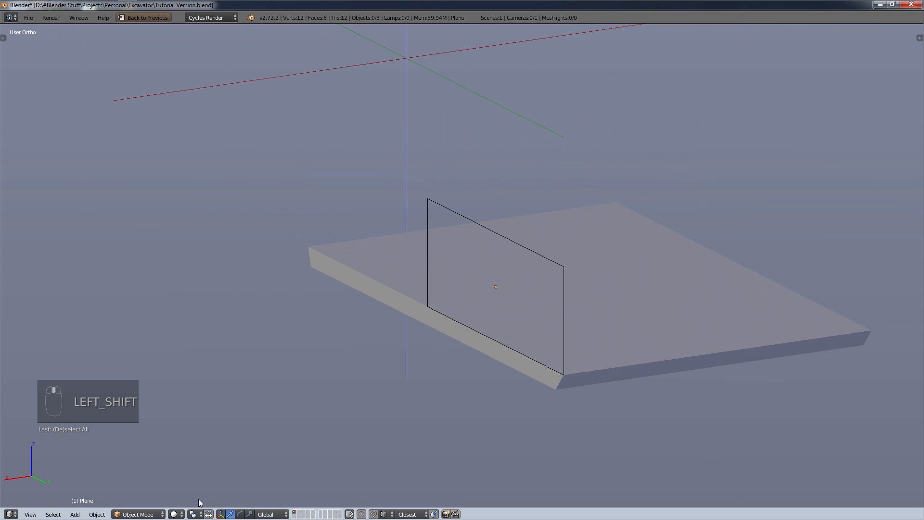
pyautogui.click(157, 514)
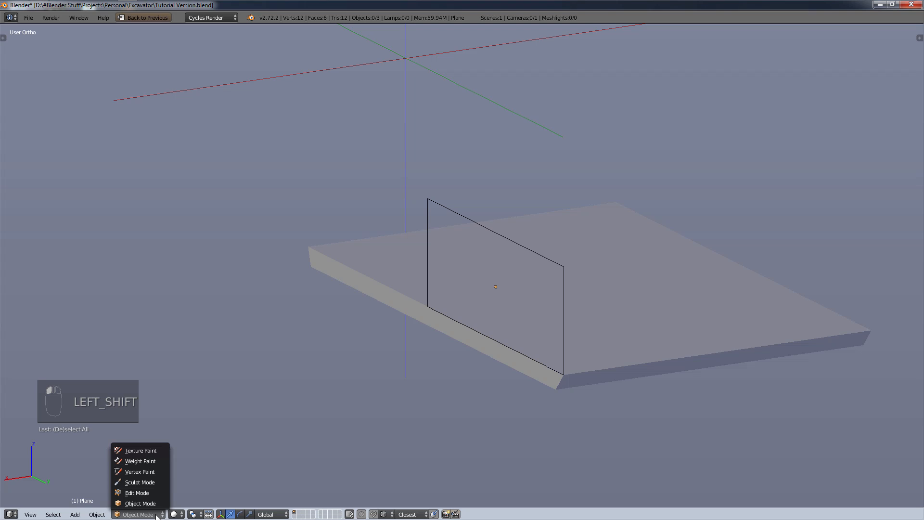
pyautogui.click(137, 492)
pyautogui.rightClick(571, 266)
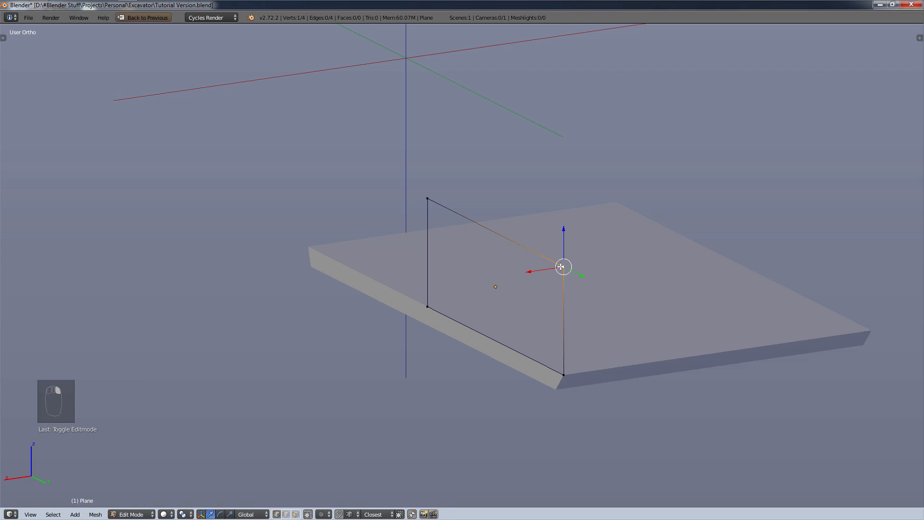
pyautogui.keyDown('shift'); pyautogui.moveTo(612, 297); pyautogui.dragTo(441, 314, button='middle'); pyautogui.keyUp('shift')
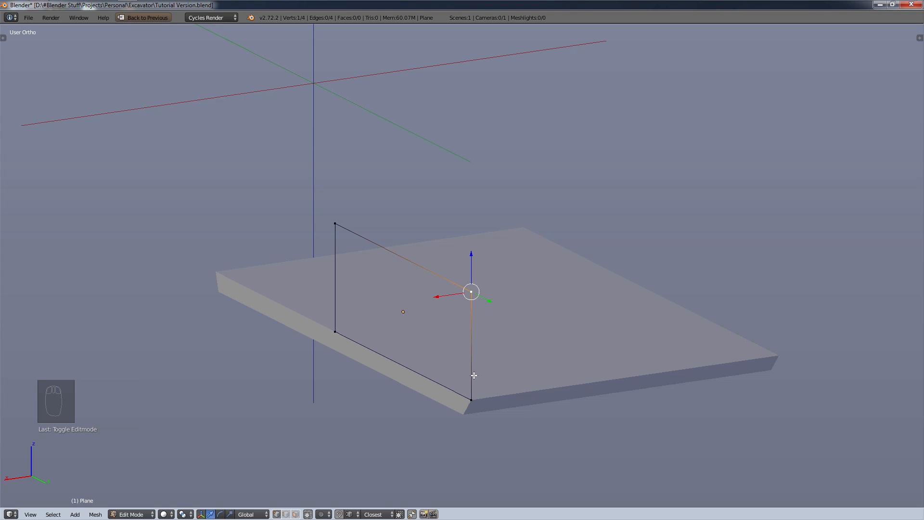
pyautogui.keyDown('shift'); pyautogui.rightClick(471, 400); pyautogui.keyUp('shift')
pyautogui.press('e')
pyautogui.press('e')
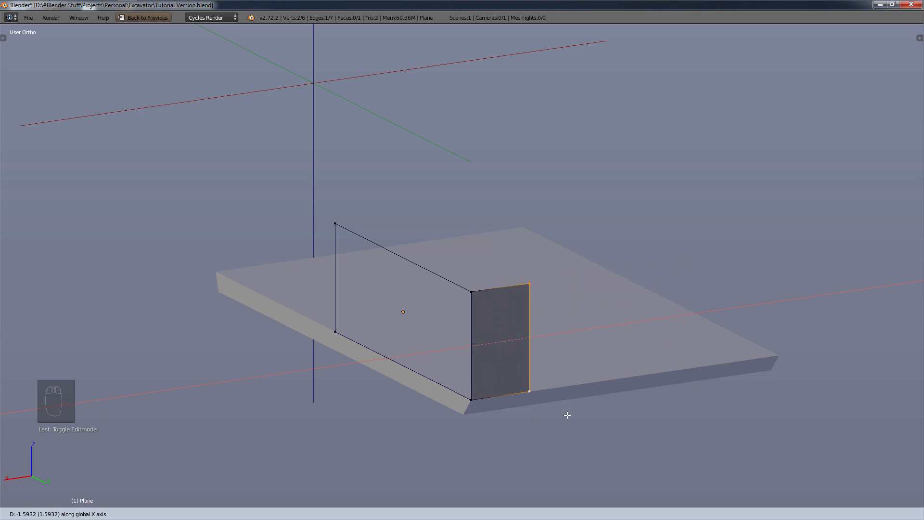
pyautogui.press('ctrl')
pyautogui.click(778, 356)
# - Show the model in wireframe and compare the extruded rear face with the blueprints in the right, back and left views
pyautogui.scroll(-3, 752, 384)
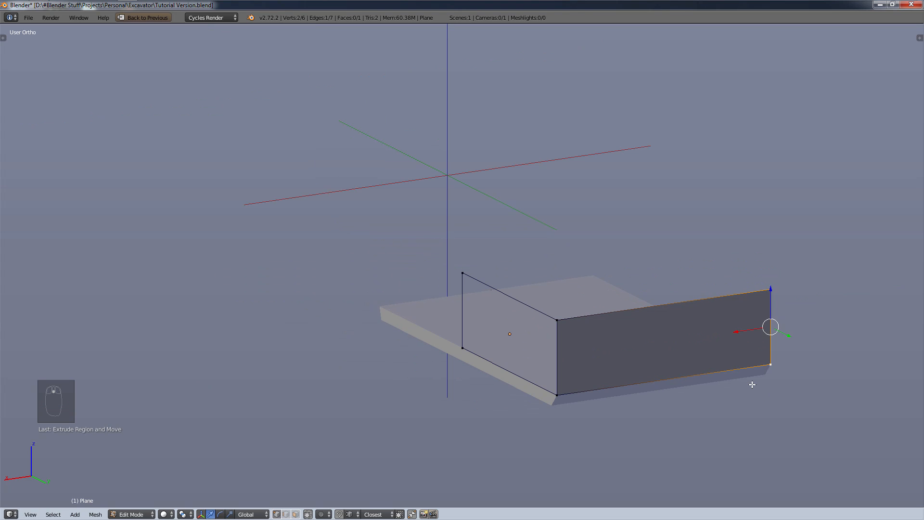
pyautogui.scroll(2, 752, 384)
pyautogui.press('KP_3')
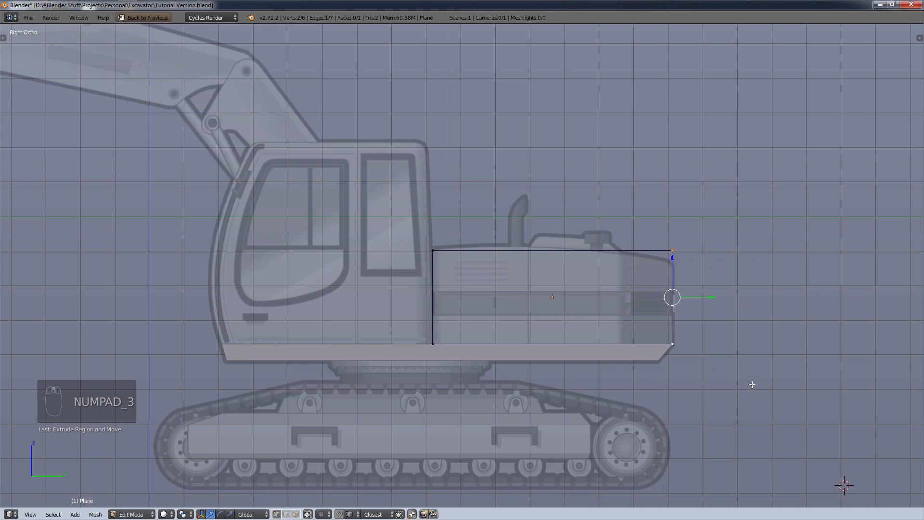
pyautogui.press('ctrl')
pyautogui.press('ctrl+KP_1')
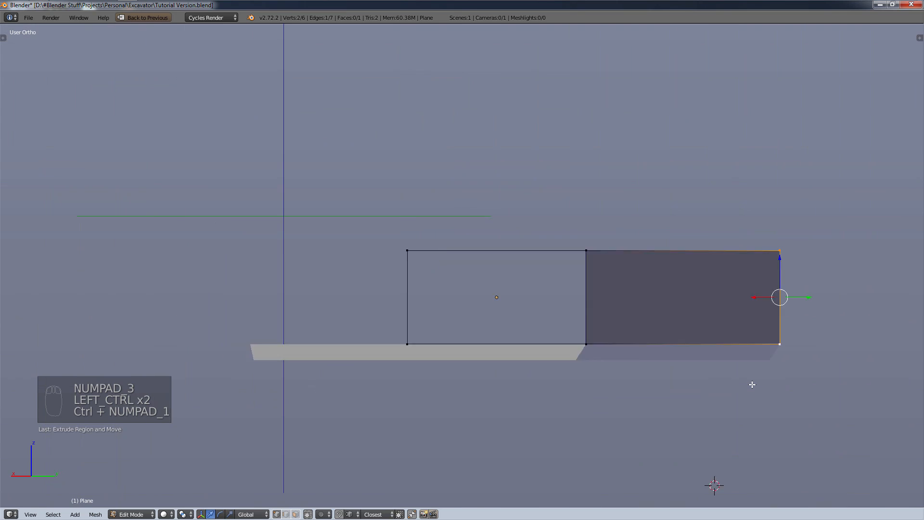
pyautogui.press('z')
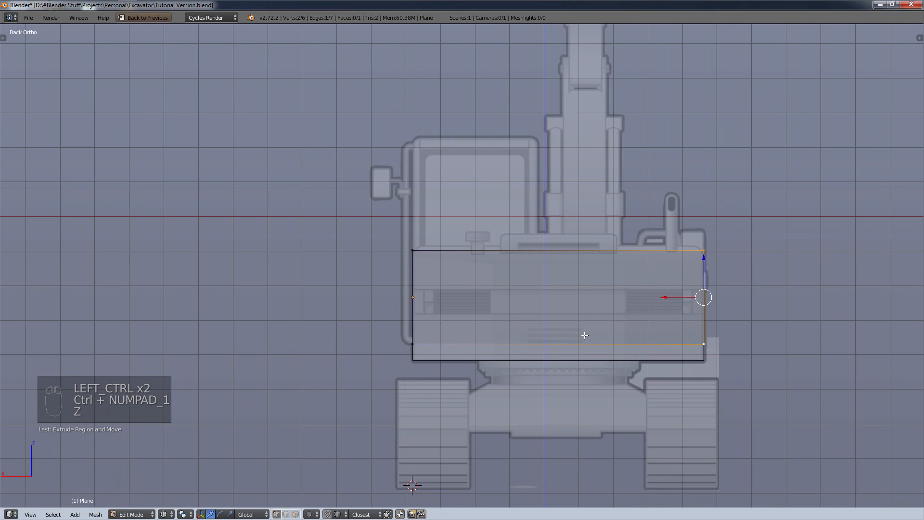
pyautogui.scroll(3, 717, 333)
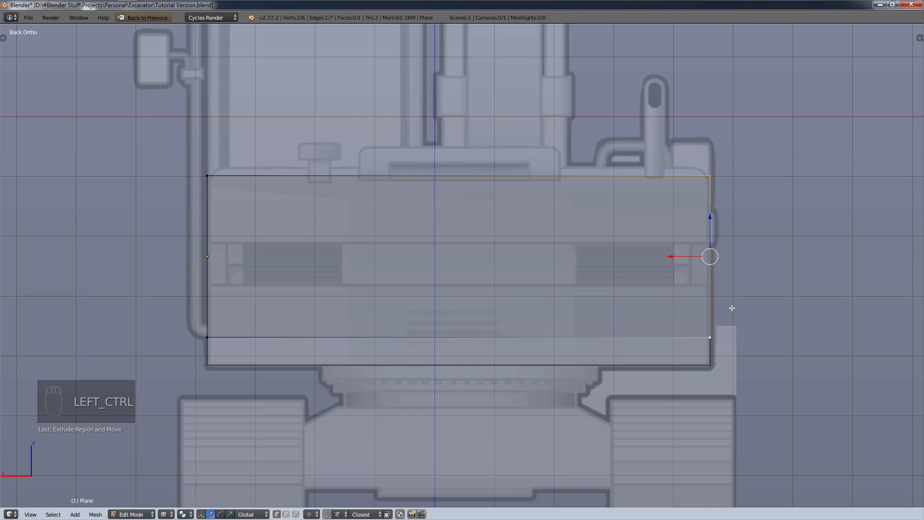
pyautogui.press('ctrl+KP_3')
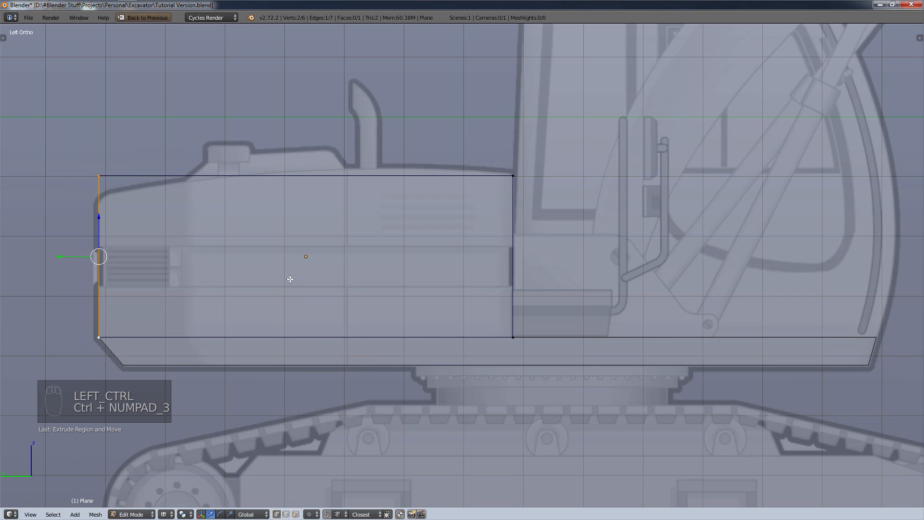
# - Extrude the far vertical edge of the rear face along negative Y, snapping to the opposite side's front edge
pyautogui.moveTo(183, 219); pyautogui.dragTo(322, 259, button='middle')
pyautogui.press('e')
pyautogui.press('e')
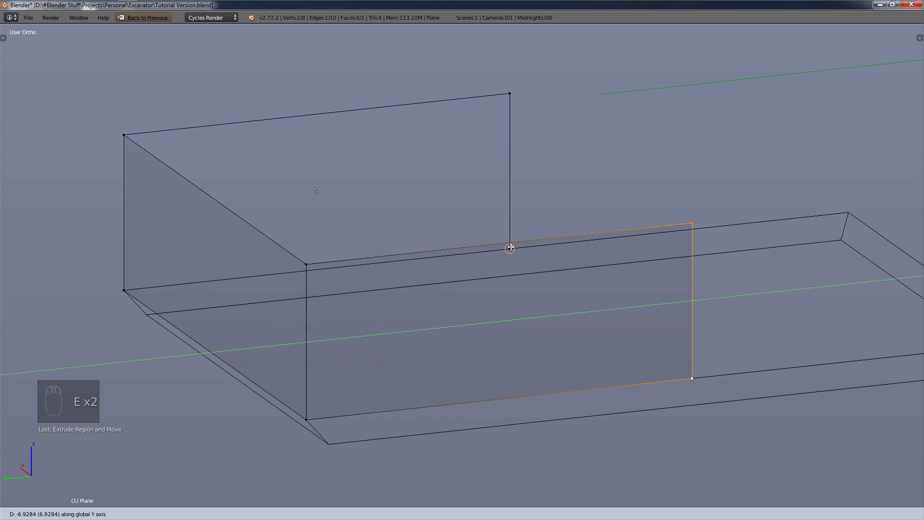
pyautogui.click(509, 94)
# - Connect the two sides' front vertices with one edge across the top and one across the bottom
pyautogui.rightClick(692, 223)
pyautogui.keyDown('shift'); pyautogui.rightClick(510, 94); pyautogui.keyUp('shift')
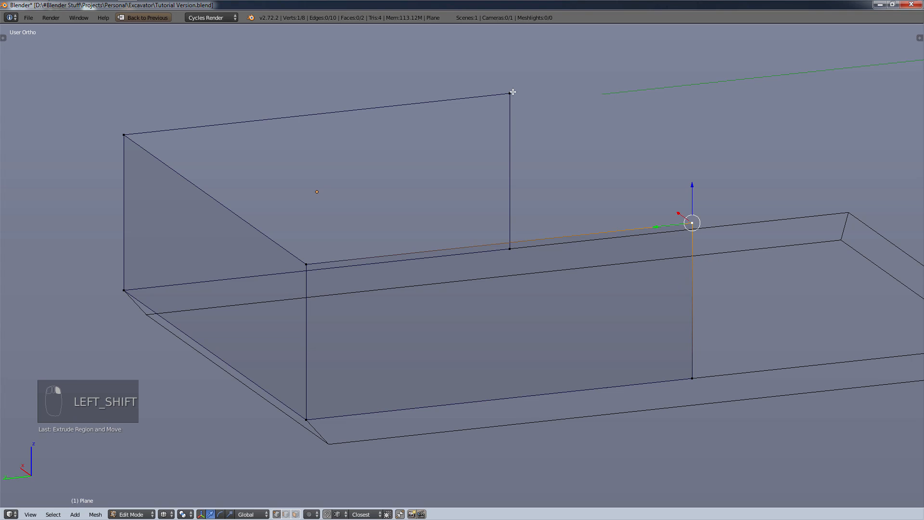
pyautogui.press('f')
pyautogui.rightClick(513, 249)
pyautogui.keyDown('shift'); pyautogui.rightClick(693, 378); pyautogui.keyUp('shift')
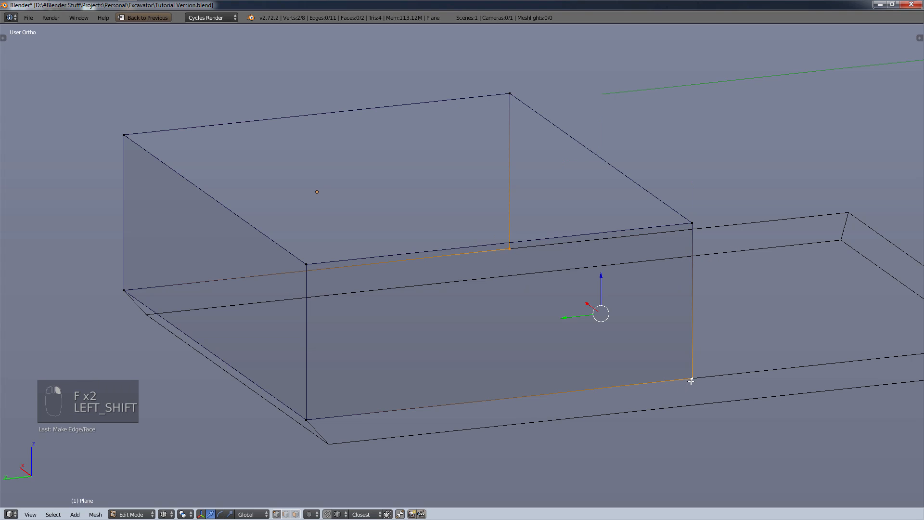
pyautogui.press('f')
# - Select the whole housing mesh and fill all of its open sides with faces, then deselect it
pyautogui.press('a')
pyautogui.press('a')
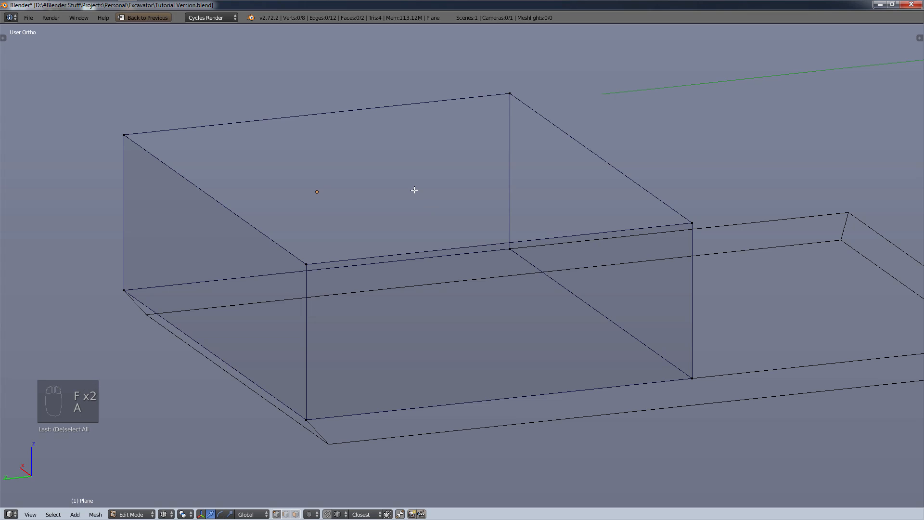
pyautogui.press('f')
pyautogui.press('a')
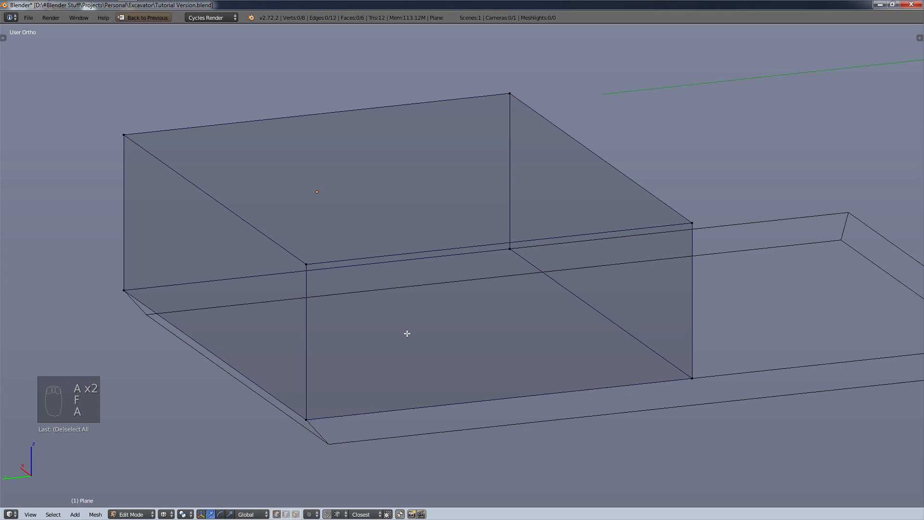
# - In face select mode, delete the housing's bottom face while keeping its edges
pyautogui.moveTo(406, 333)
pyautogui.mouseDown(button='middle')
pyautogui.moveTo(419, 347)
pyautogui.moveTo(417, 339)
pyautogui.mouseUp(button='middle')
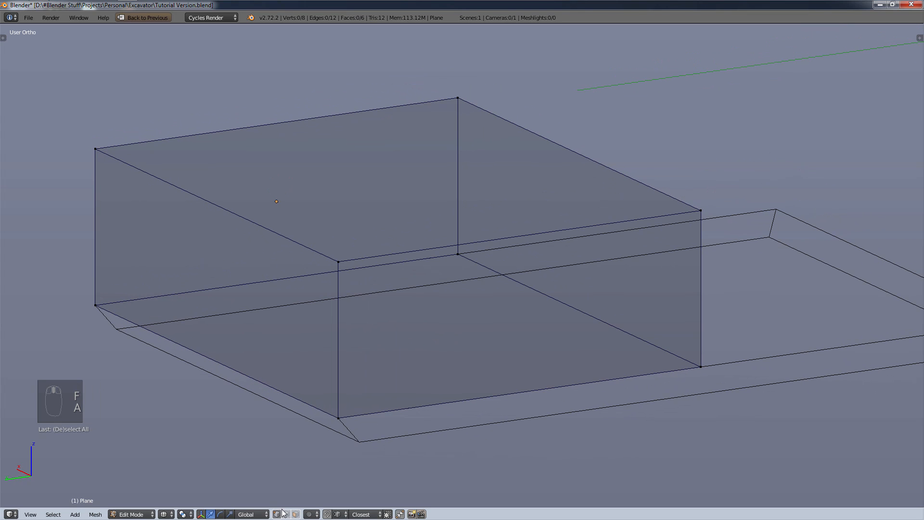
pyautogui.click(296, 514)
pyautogui.rightClick(405, 336)
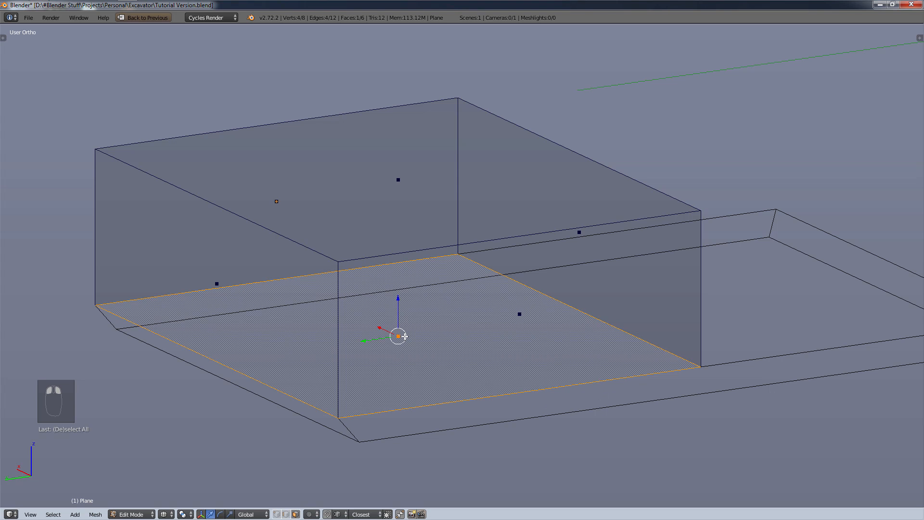
pyautogui.press('x')
pyautogui.click(405, 336)
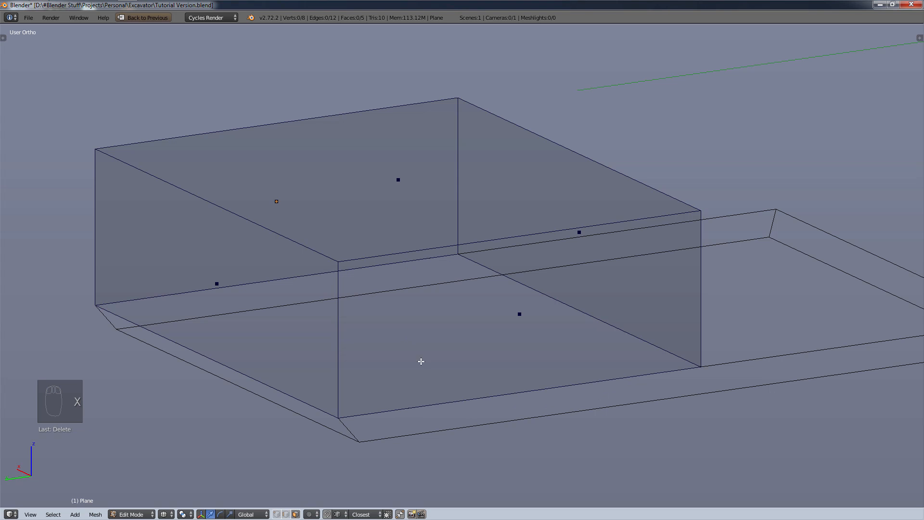
# - Switch the display to solid shading and return the housing from Edit Mode to Object Mode
pyautogui.scroll(-3, 404, 368)
pyautogui.moveTo(293, 362); pyautogui.dragTo(468, 357, button='middle')
pyautogui.keyDown('shift'); pyautogui.moveTo(391, 351); pyautogui.dragTo(586, 325, button='middle'); pyautogui.keyUp('shift')
pyautogui.press('z')
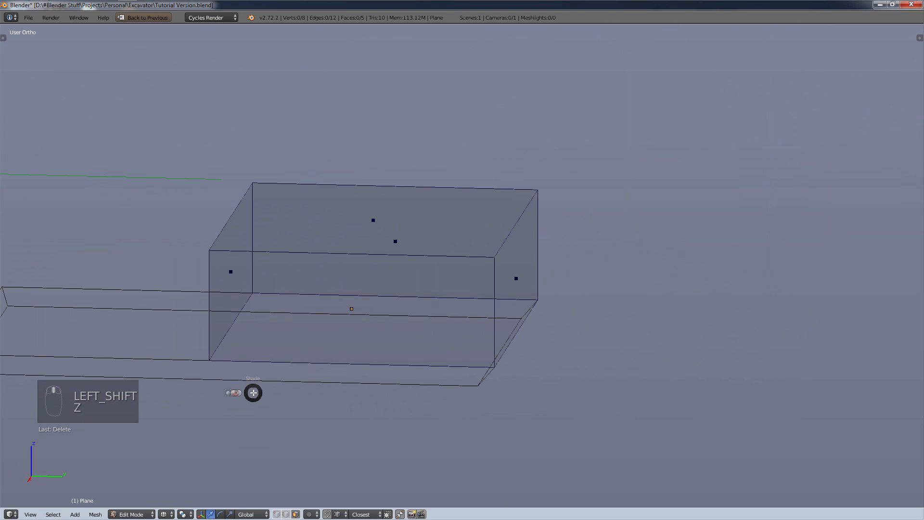
pyautogui.click(246, 466)
pyautogui.click(131, 514)
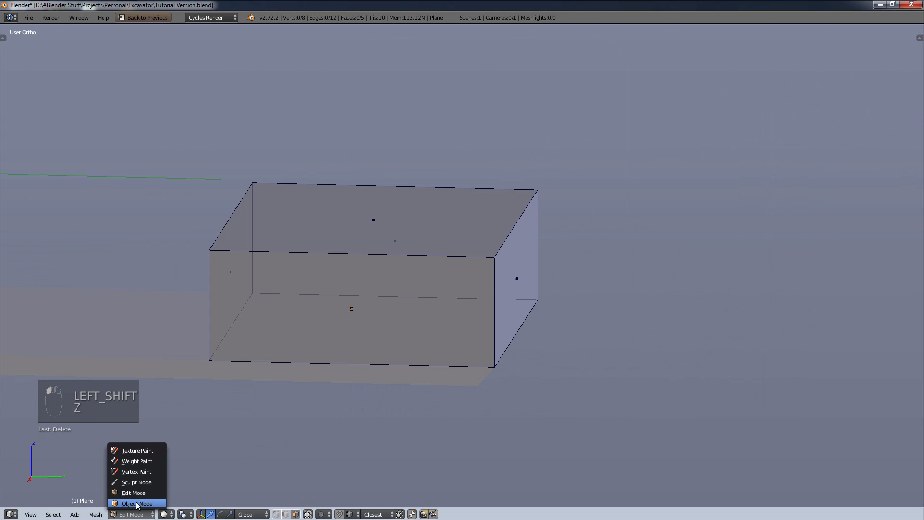
pyautogui.click(130, 503)
# - Compare the housing with the side blueprint, and with the top blueprint in wireframe display
pyautogui.press('KP_3')
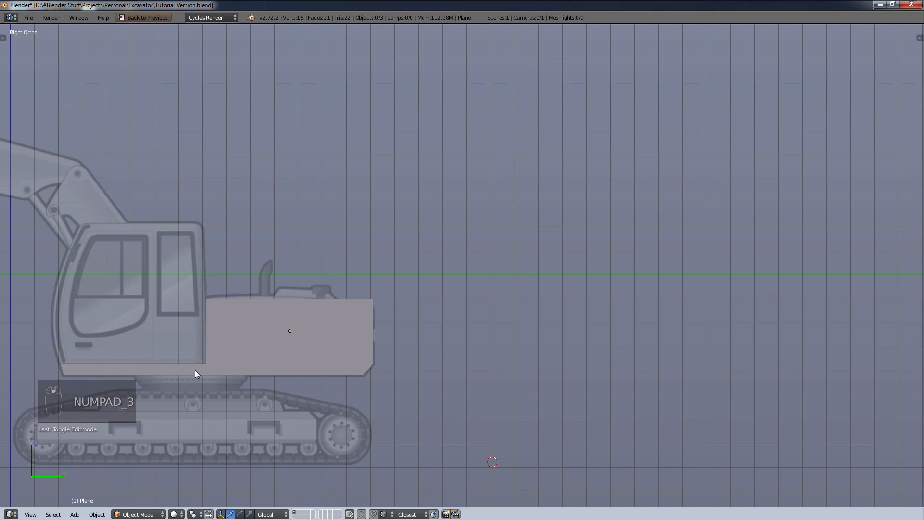
pyautogui.scroll(3, 318, 340)
pyautogui.scroll(-3, 318, 340)
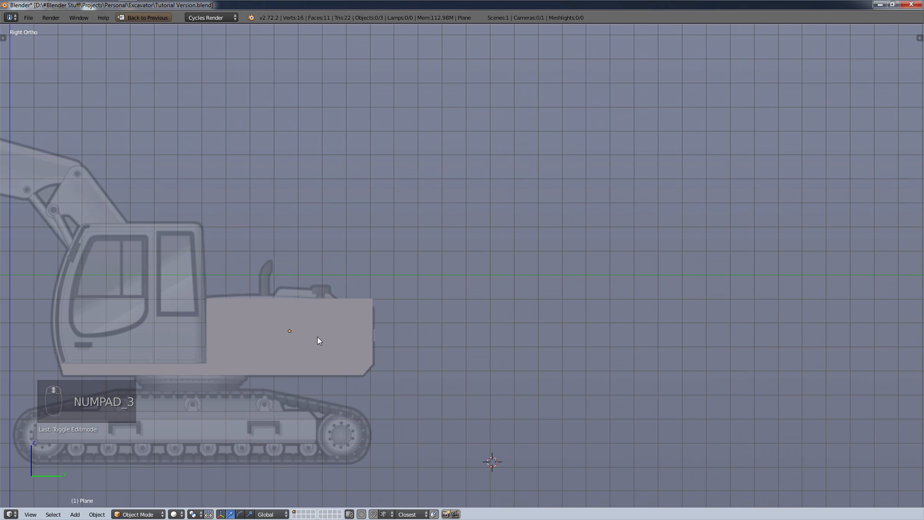
pyautogui.press('KP_7')
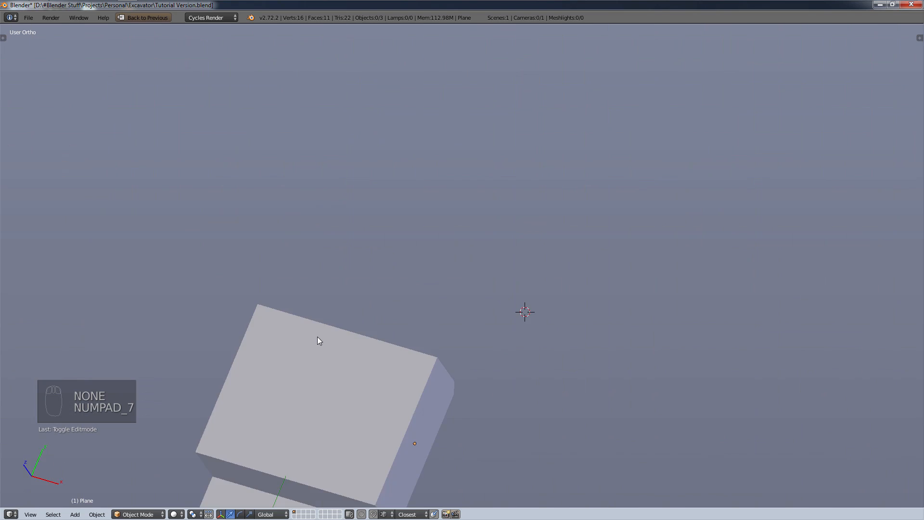
pyautogui.keyDown('shift'); pyautogui.moveTo(377, 371); pyautogui.dragTo(378, 151, button='middle'); pyautogui.keyUp('shift')
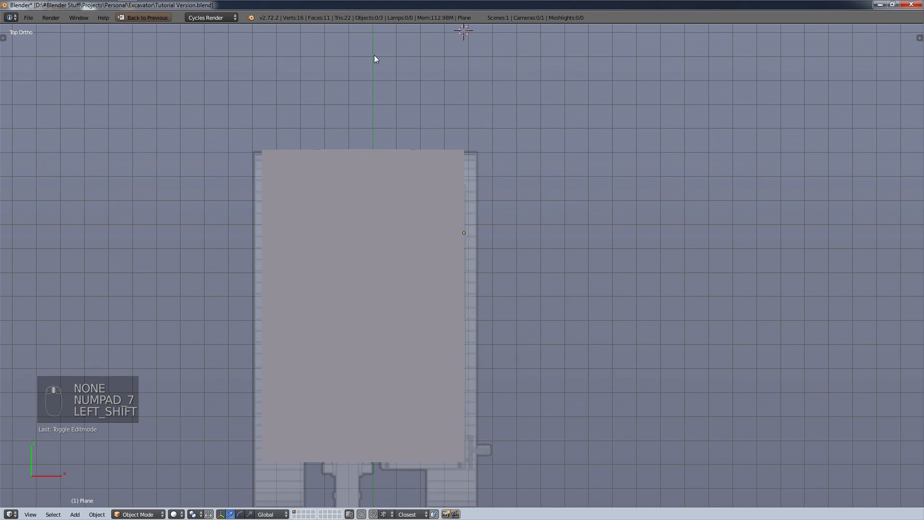
pyautogui.press('z')
pyautogui.press('z')
pyautogui.click(520, 190)
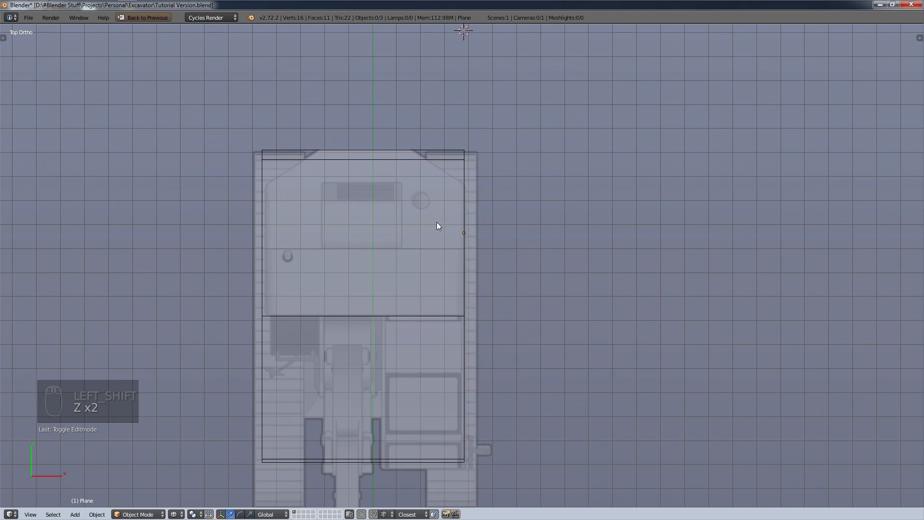
pyautogui.scroll(4, 303, 193)
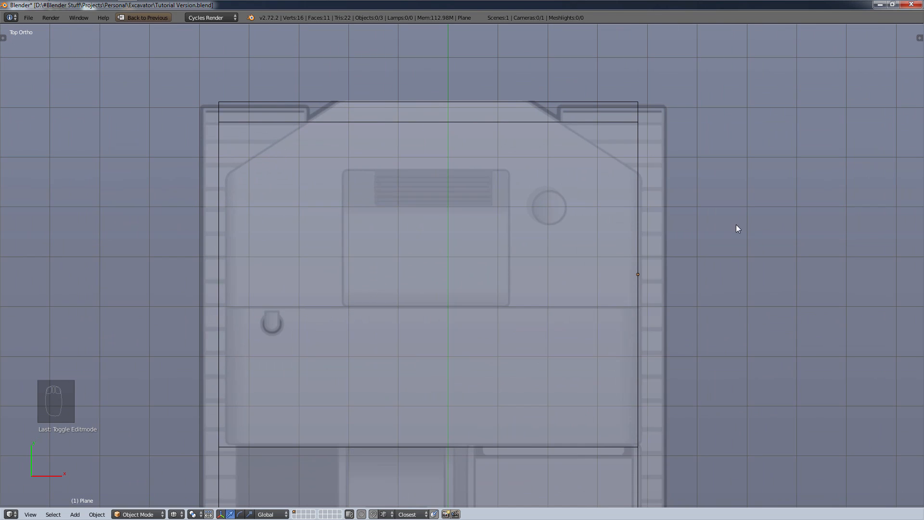
# - Hide the Base object and rename the Plane object to "Main Body"
pyautogui.hotkey('ctrl', 'Up')
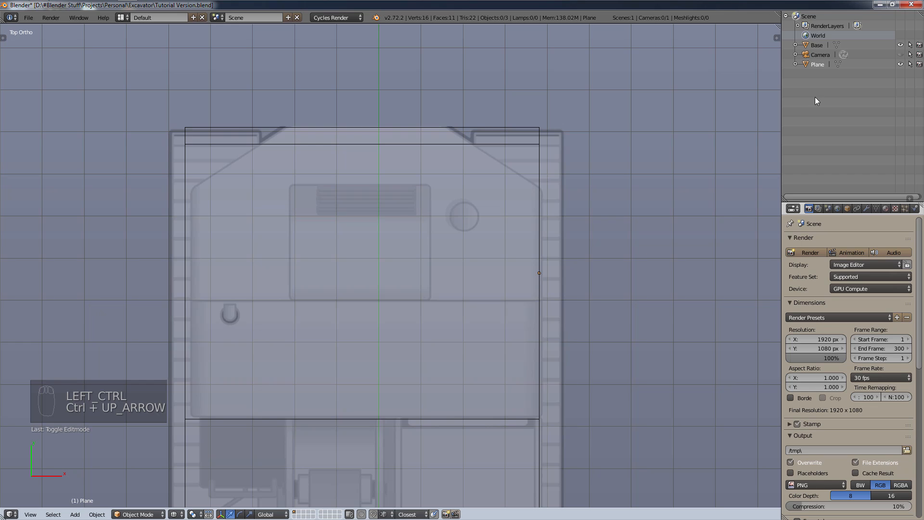
pyautogui.click(900, 45)
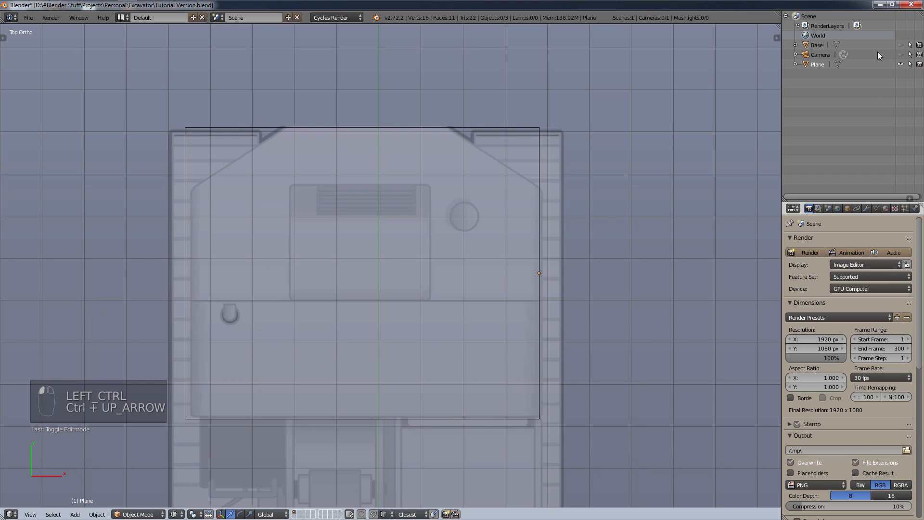
pyautogui.doubleClick(819, 65)
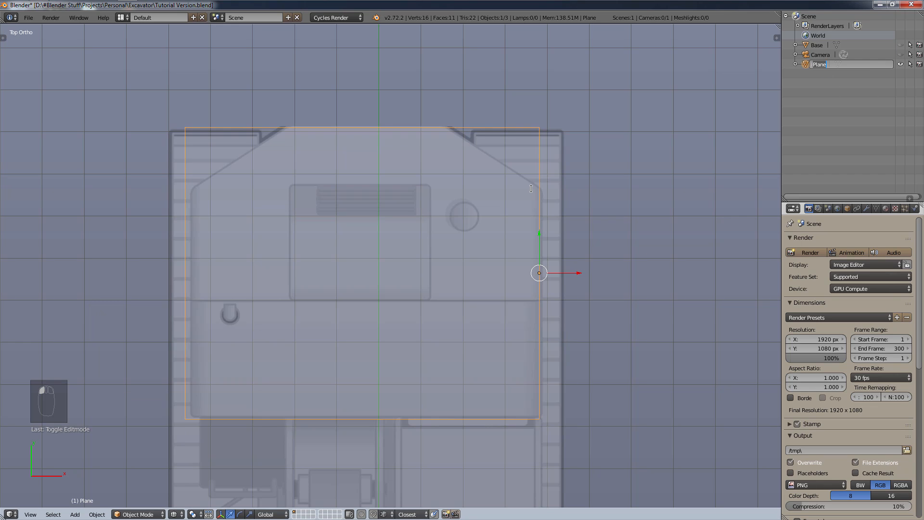
pyautogui.write('Main Body')
pyautogui.press('Return')
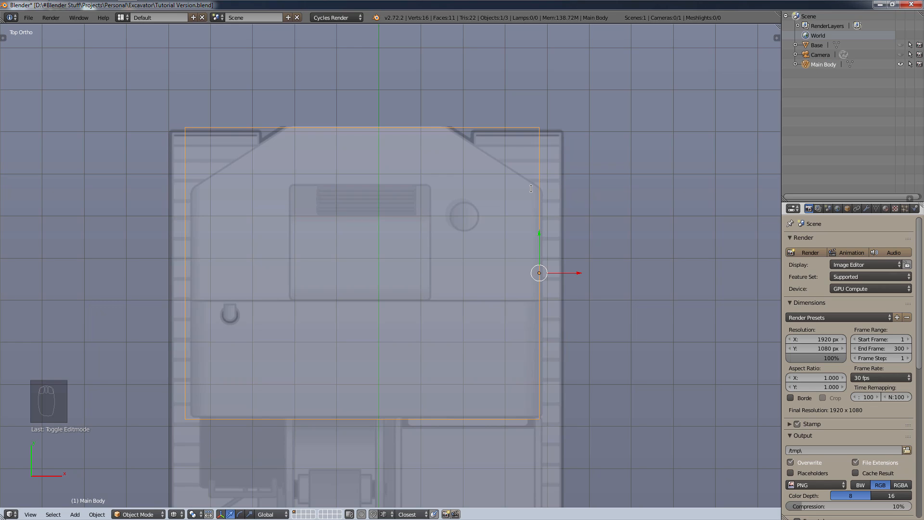
# - Maximize the 3D view again and put the Main Body object into Edit Mode
pyautogui.hotkey('ctrl', 'Up')
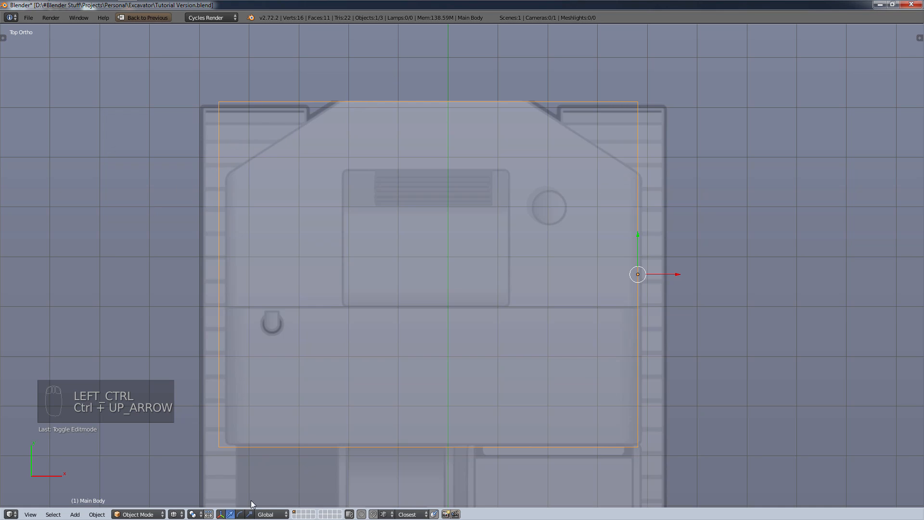
pyautogui.click(138, 514)
pyautogui.click(147, 492)
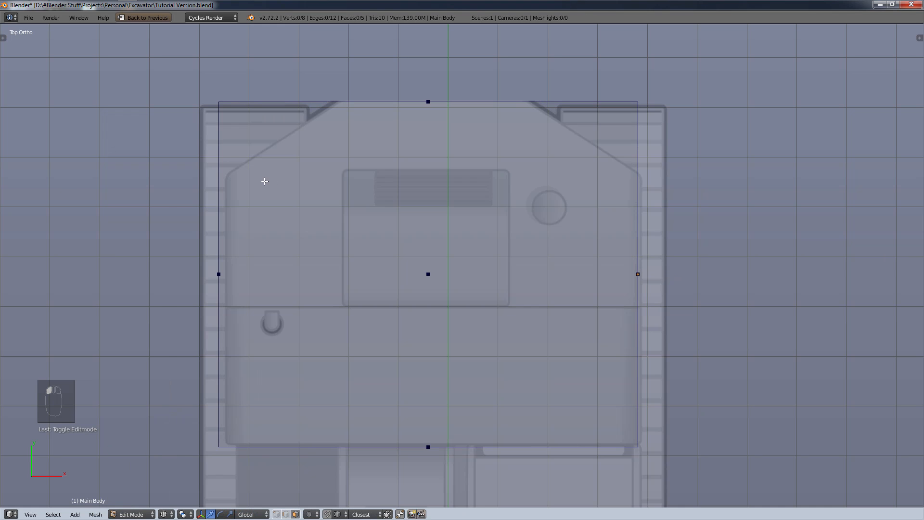
# - In vertex selection mode, knife-cut through the body's rear corner on the negative X side along the blueprint's slanted edge
pyautogui.click(277, 514)
pyautogui.press('k')
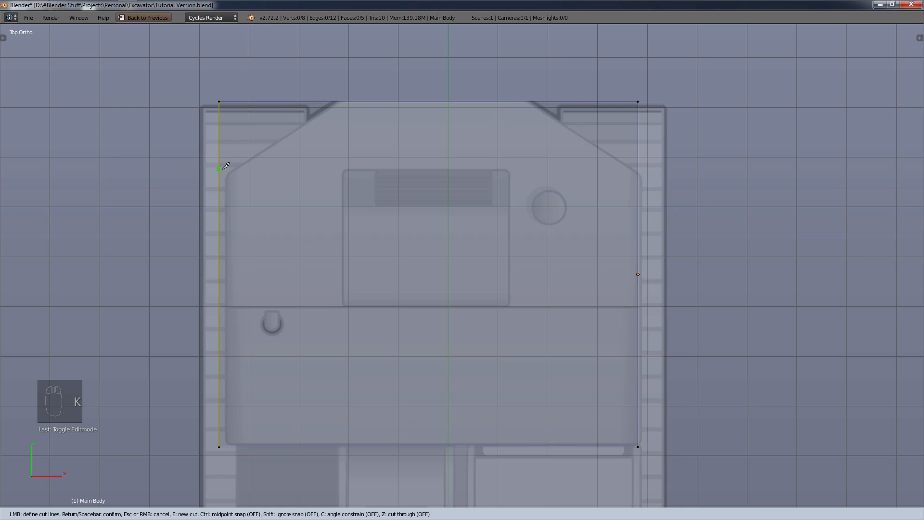
pyautogui.press('z')
pyautogui.click(221, 177)
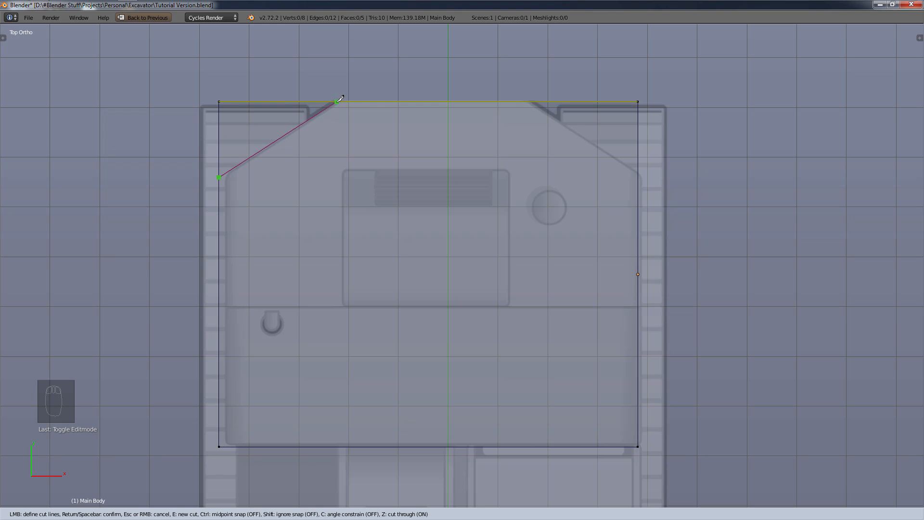
pyautogui.click(338, 100)
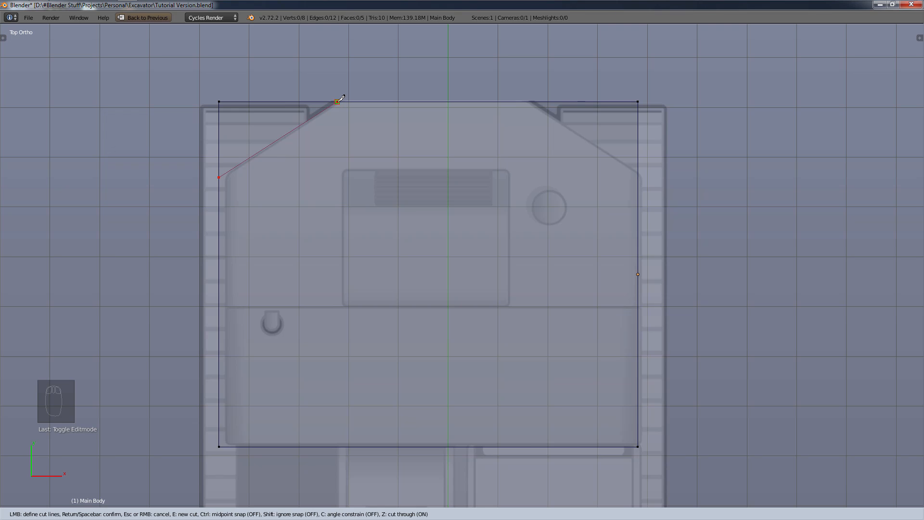
pyautogui.press('Return')
# - Delete the two vertices of the corner outside the new cut on the negative X side
pyautogui.moveTo(252, 167); pyautogui.dragTo(379, 116, button='middle')
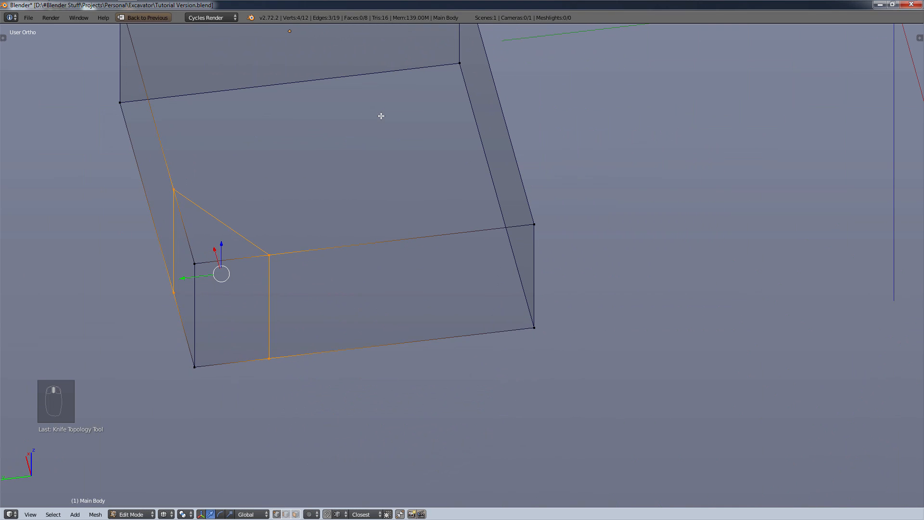
pyautogui.press('a')
pyautogui.rightClick(198, 268)
pyautogui.keyDown('shift'); pyautogui.rightClick(200, 369); pyautogui.keyUp('shift')
pyautogui.press('x')
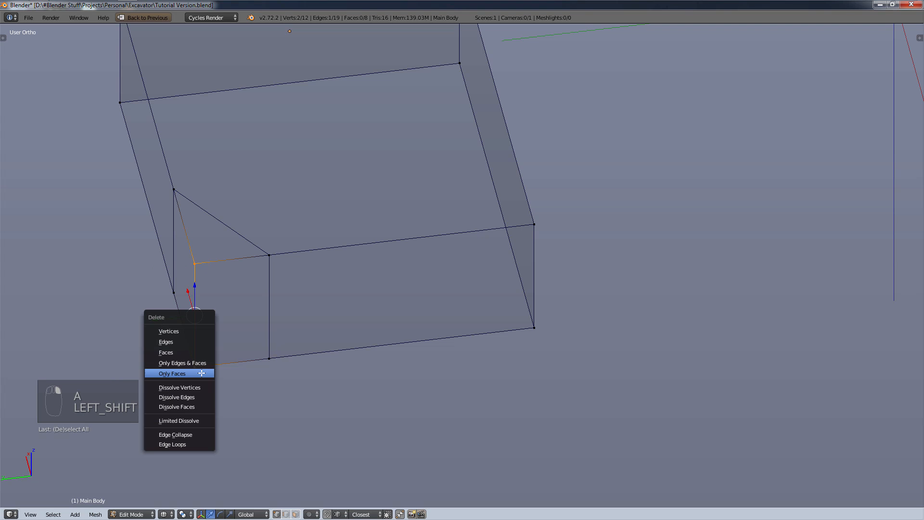
pyautogui.click(192, 329)
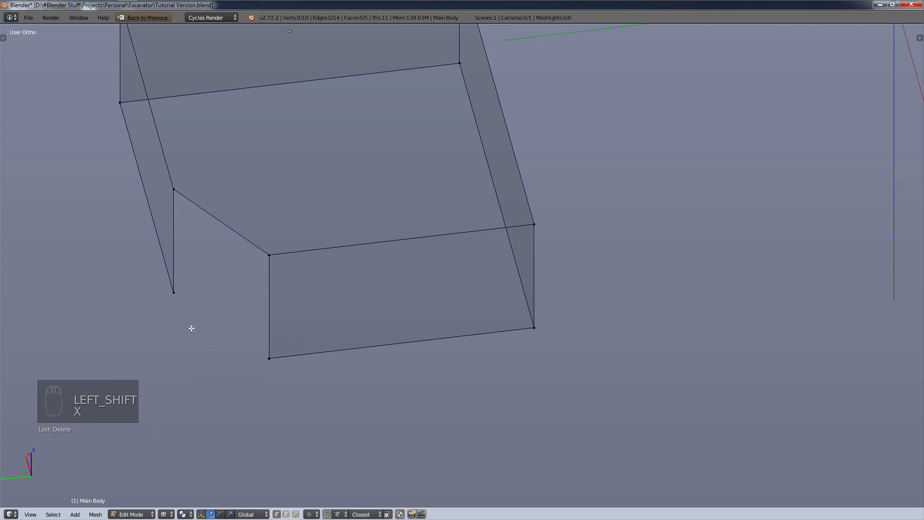
# - Join the two loose lower vertices with an edge and fill the open slanted side with a face
pyautogui.rightClick(173, 292)
pyautogui.keyDown('shift'); pyautogui.rightClick(270, 356); pyautogui.keyUp('shift')
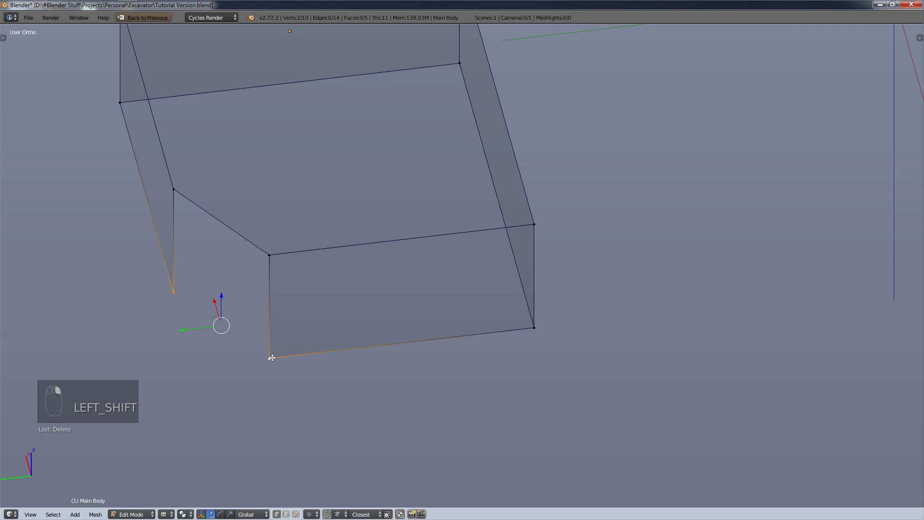
pyautogui.press('f')
pyautogui.press('f')
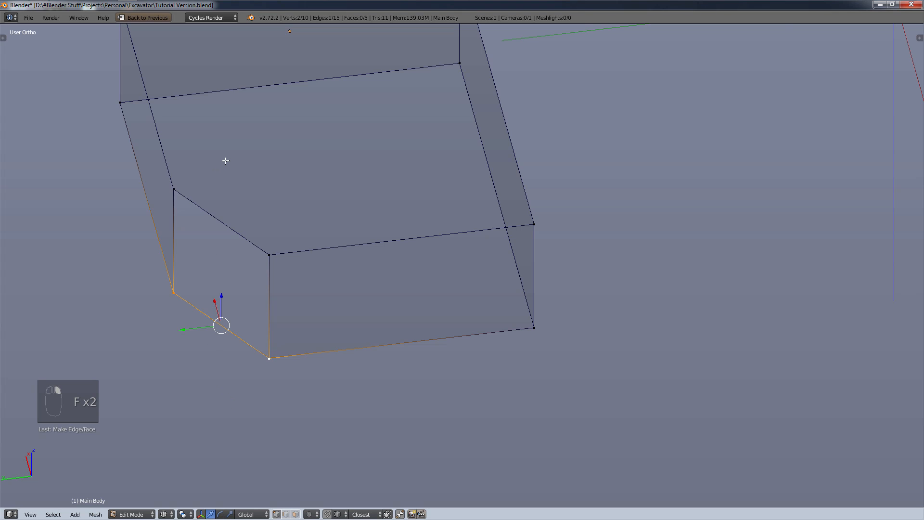
pyautogui.press('f')
pyautogui.scroll(-2, 226, 160)
pyautogui.keyDown('shift'); pyautogui.moveTo(324, 151); pyautogui.dragTo(283, 305, button='middle'); pyautogui.keyUp('shift')
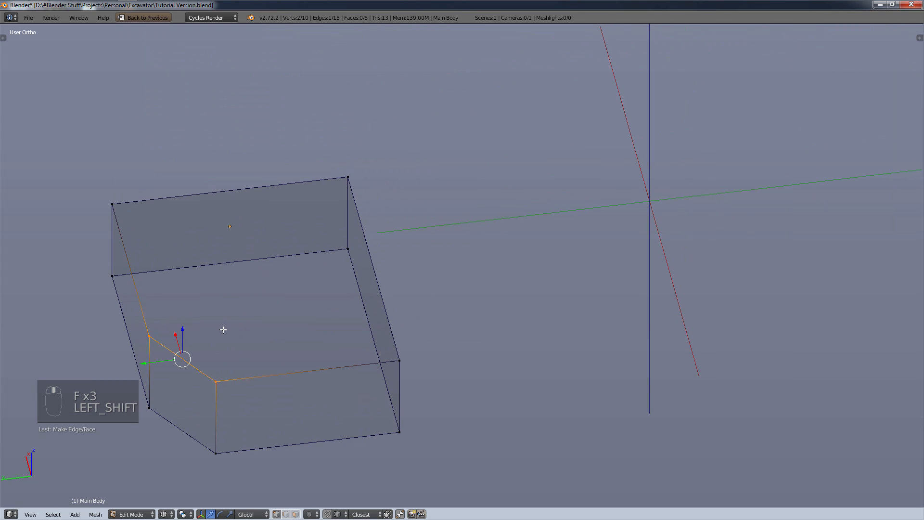
# - Try to knife-cut the rear corner on the positive X side along the blueprint's slanted edge
pyautogui.press('KP_7')
pyautogui.keyDown('shift'); pyautogui.moveTo(583, 282); pyautogui.dragTo(458, 491, button='middle'); pyautogui.keyUp('shift')
pyautogui.scroll(3, 616, 239)
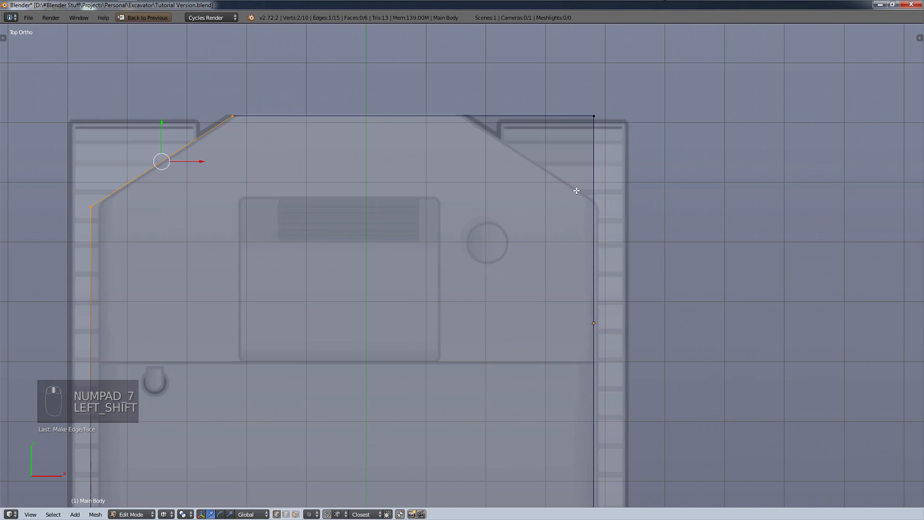
pyautogui.press('a')
pyautogui.press('k')
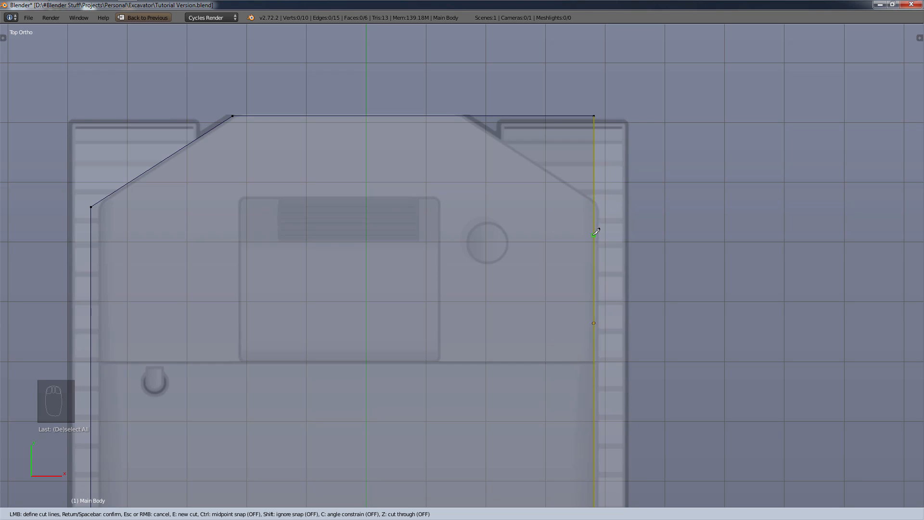
pyautogui.click(594, 202)
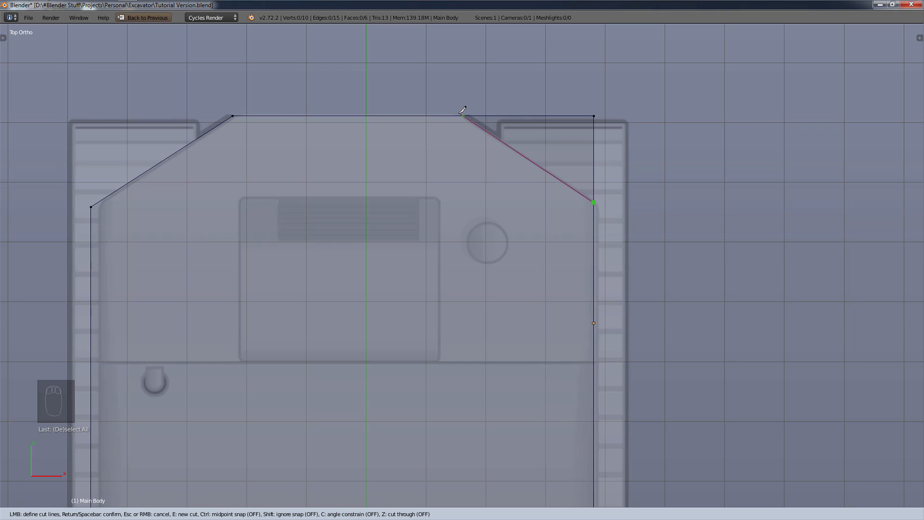
pyautogui.click(464, 116)
pyautogui.press('z')
pyautogui.press('Return')
pyautogui.moveTo(715, 274); pyautogui.dragTo(660, 255, button='middle')
pyautogui.press('KP_7')
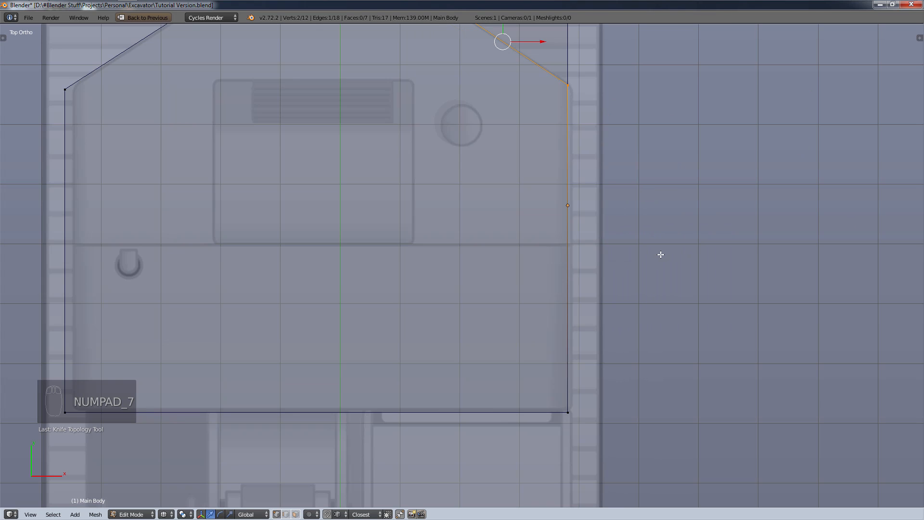
pyautogui.hotkey('ctrl', 'z')
pyautogui.keyDown('shift'); pyautogui.moveTo(588, 201); pyautogui.dragTo(624, 254, button='middle'); pyautogui.keyUp('shift')
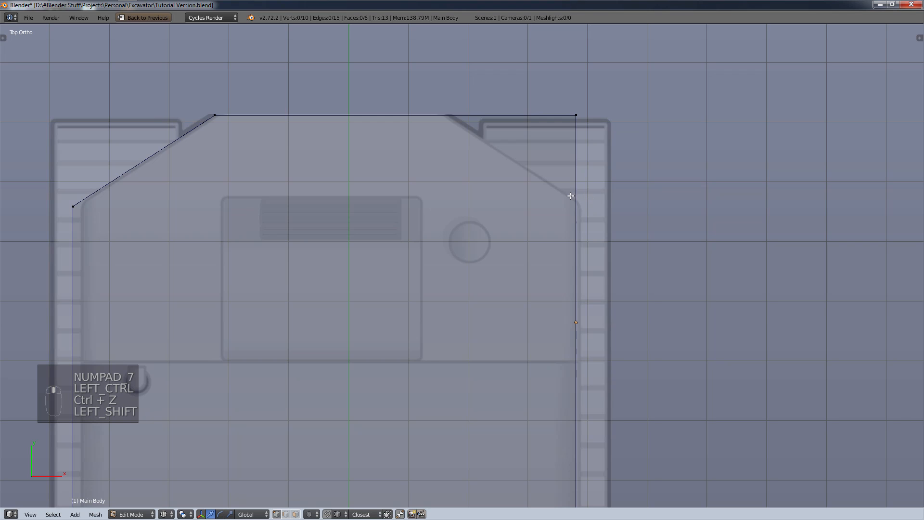
# - Knife-cut through the rear corner on the positive X side along the blueprint's slanted edge, in top view
pyautogui.press('k')
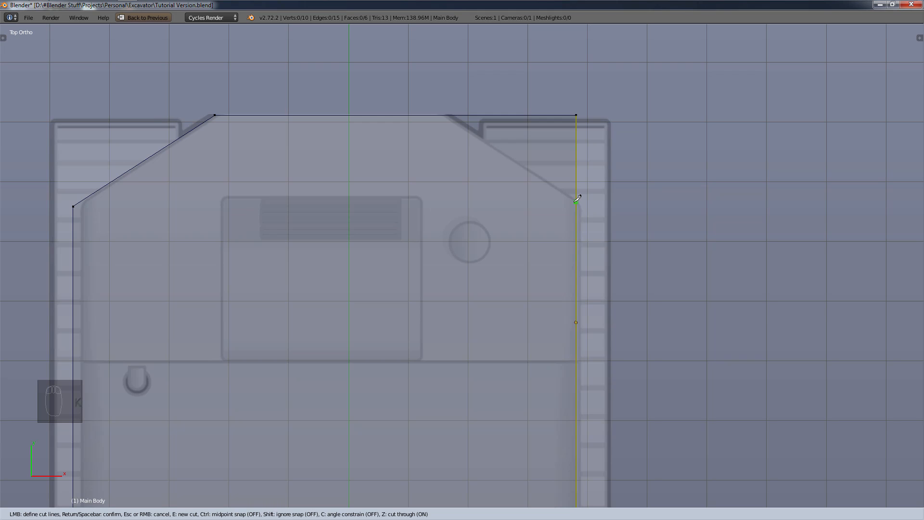
pyautogui.click(577, 201)
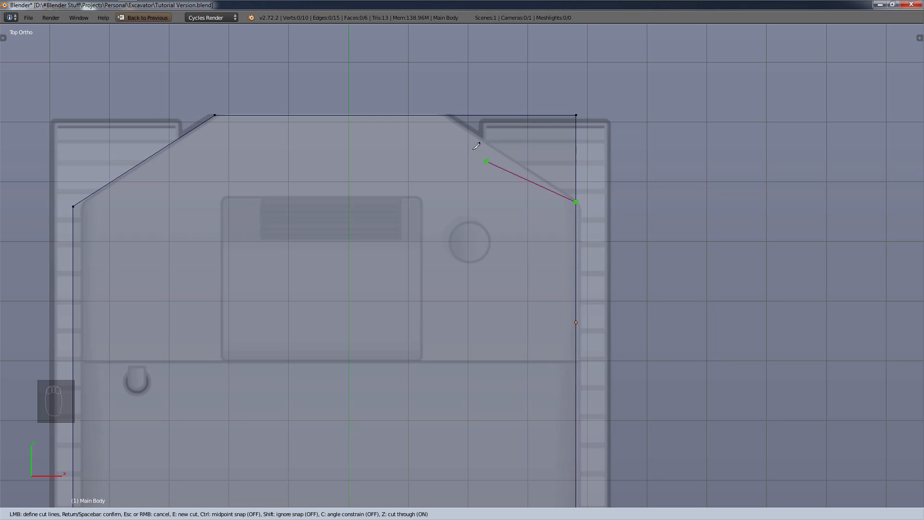
pyautogui.click(445, 115)
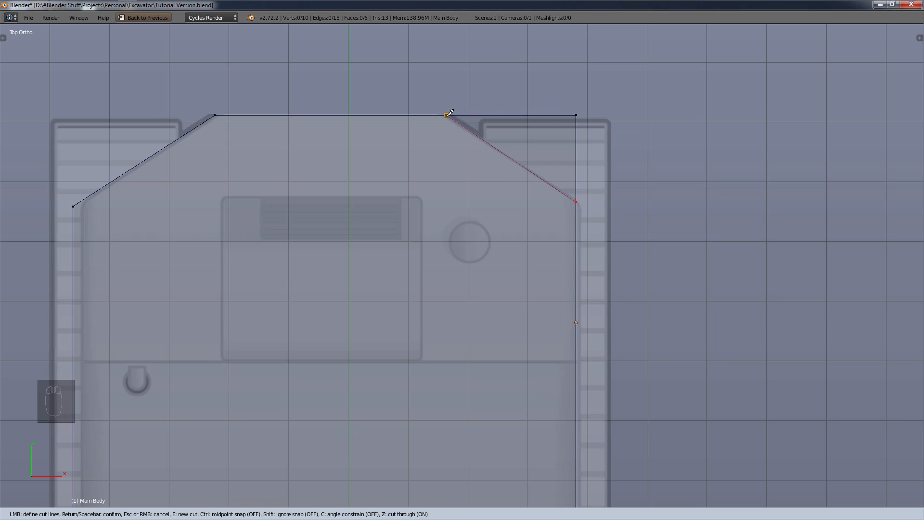
pyautogui.press('Return')
# - Delete the two corner vertices outside the new cut on the positive X side
pyautogui.moveTo(443, 88); pyautogui.dragTo(548, 145, button='middle')
pyautogui.press('a')
pyautogui.press('b')
pyautogui.moveTo(732, 180); pyautogui.dragTo(629, 391)
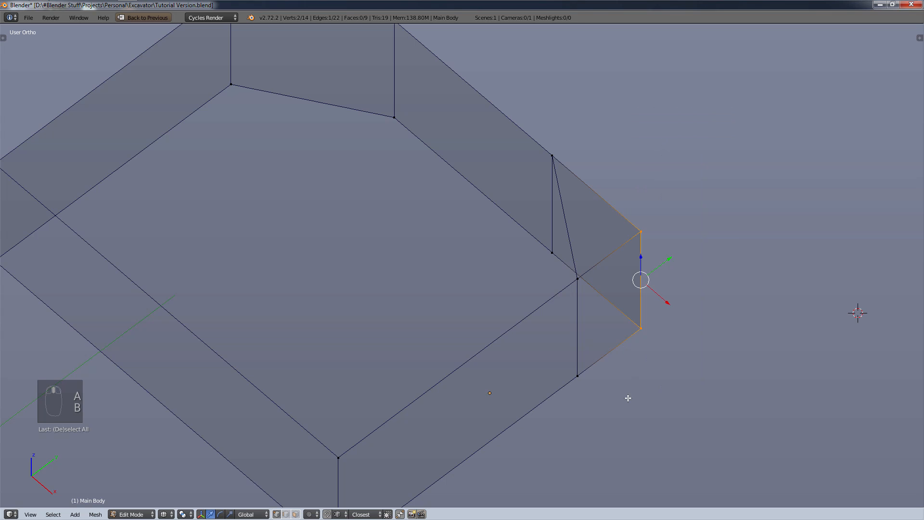
pyautogui.press('x')
pyautogui.click(621, 393)
# - Connect the lower vertices across the positive X corner gap and fill its slanted side, leaving nothing selected
pyautogui.moveTo(621, 393); pyautogui.dragTo(428, 276, button='middle')
pyautogui.moveTo(405, 347); pyautogui.dragTo(481, 330, button='right')
pyautogui.rightClick(504, 334)
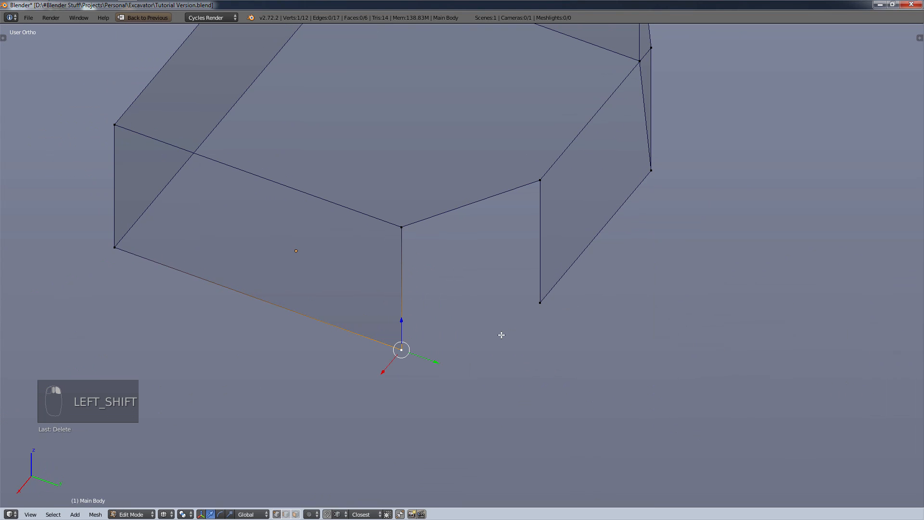
pyautogui.keyDown('shift'); pyautogui.rightClick(533, 306); pyautogui.keyUp('shift')
pyautogui.press('f')
pyautogui.press('f')
pyautogui.press('f')
pyautogui.press('f')
pyautogui.press('f')
pyautogui.moveTo(524, 276); pyautogui.dragTo(571, 309, button='middle')
pyautogui.press('a')
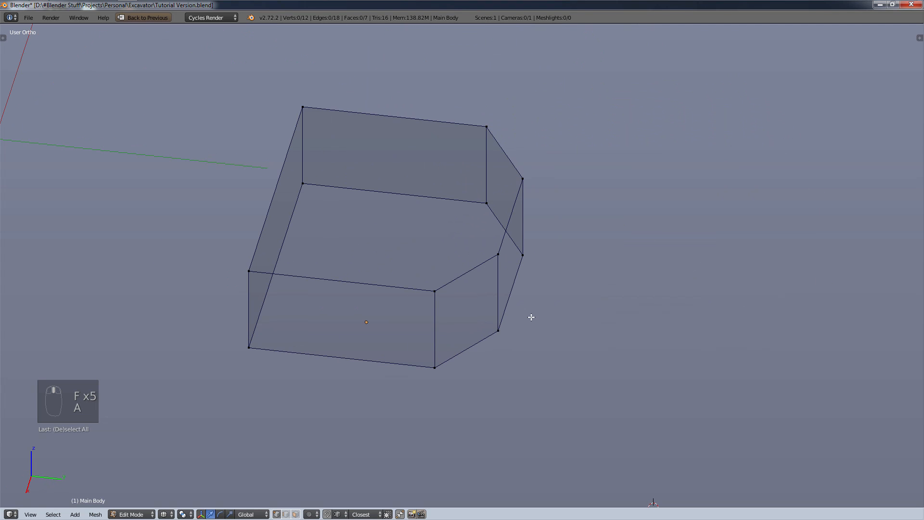
# - Compare the body's outline with the blueprint from the top, right and left, particularly around the rear end
pyautogui.press('KP_7')
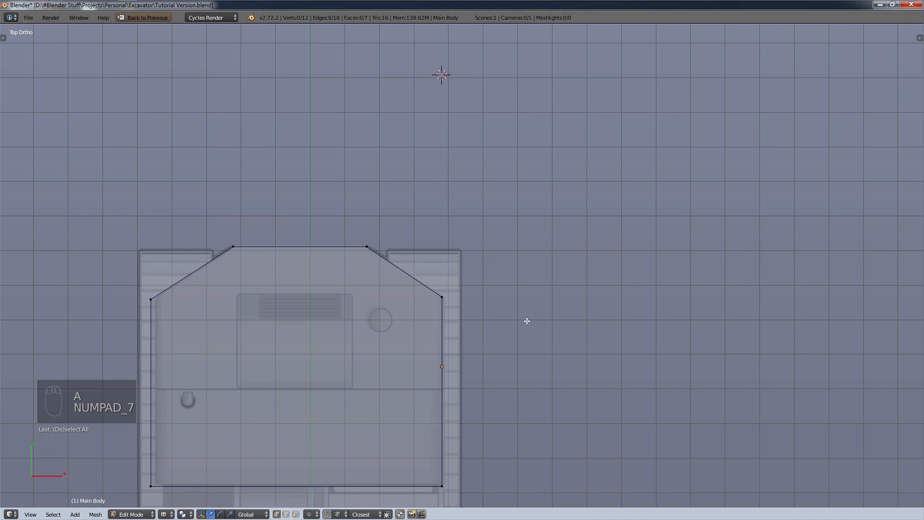
pyautogui.scroll(-2, 526, 320)
pyautogui.scroll(3, 506, 308)
pyautogui.keyDown('shift'); pyautogui.moveTo(545, 299); pyautogui.dragTo(582, 300, button='middle'); pyautogui.keyUp('shift')
pyautogui.press('KP_3')
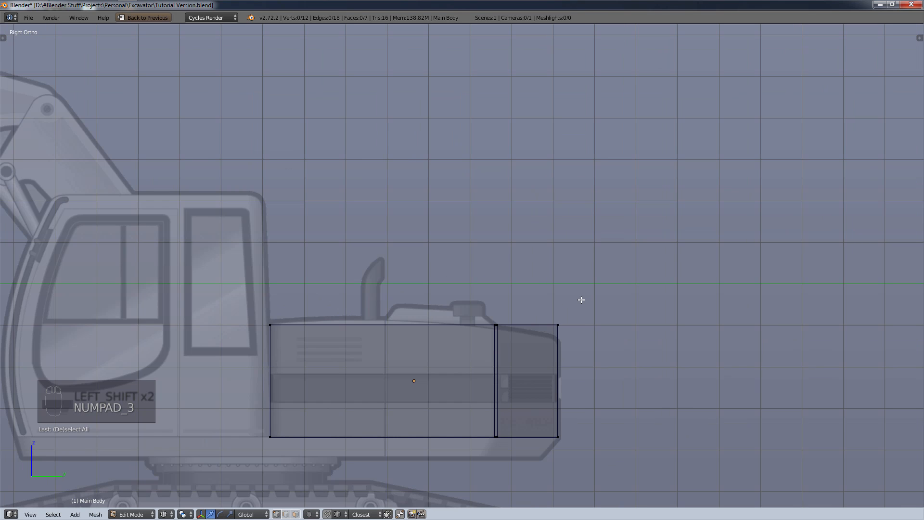
pyautogui.scroll(8, 539, 347)
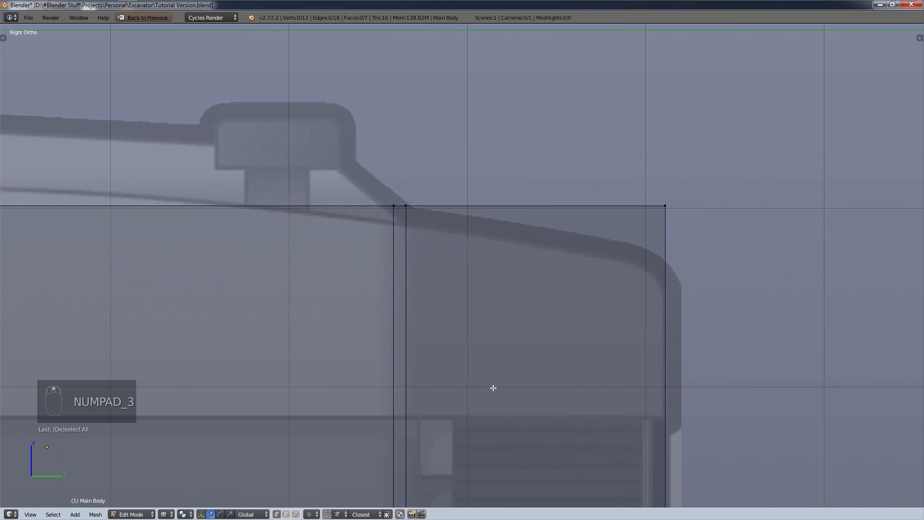
pyautogui.scroll(-4, 494, 301)
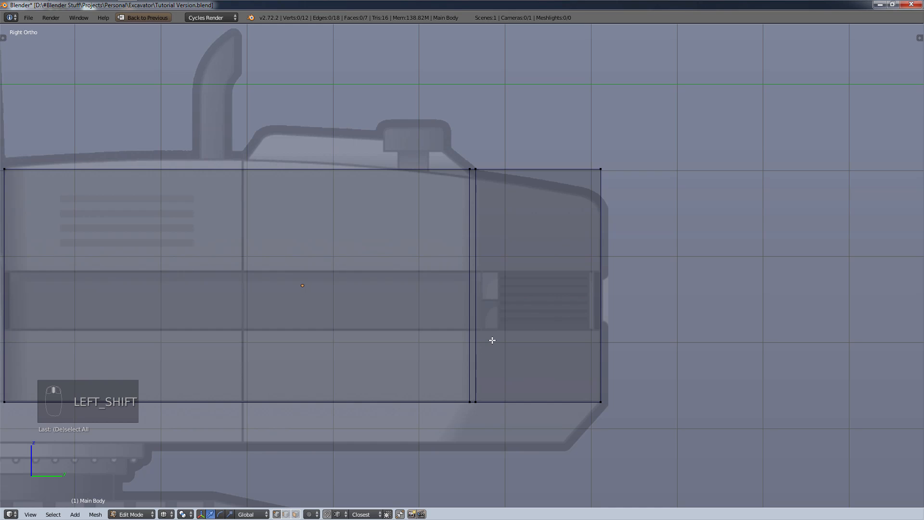
pyautogui.scroll(2, 491, 340)
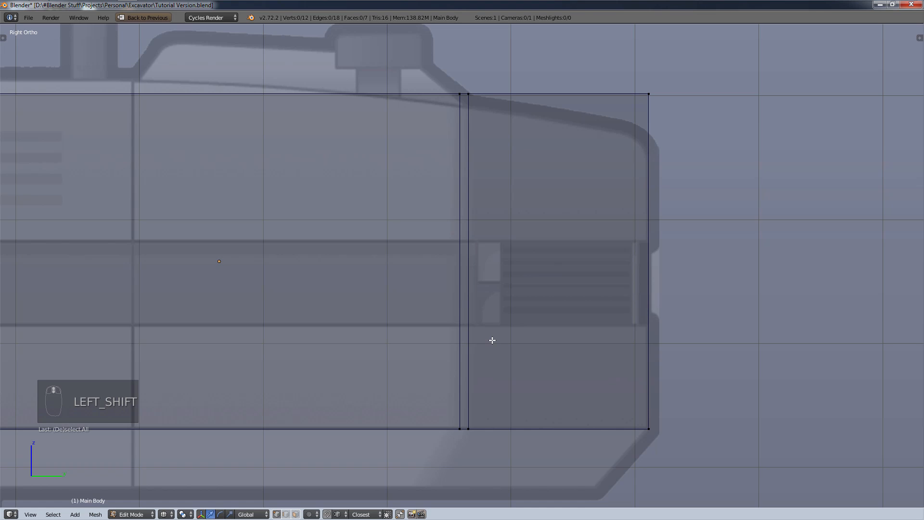
pyautogui.press('ctrl+KP_3')
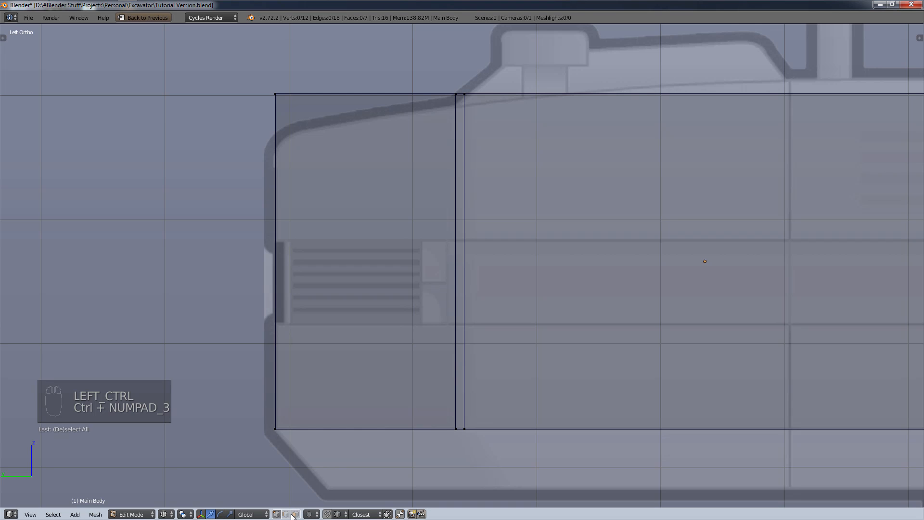
# - Switch to edge selection and select the vertical edge where the positive X side meets the slanted rear face
pyautogui.hotkey('ctrl', 'Tab')
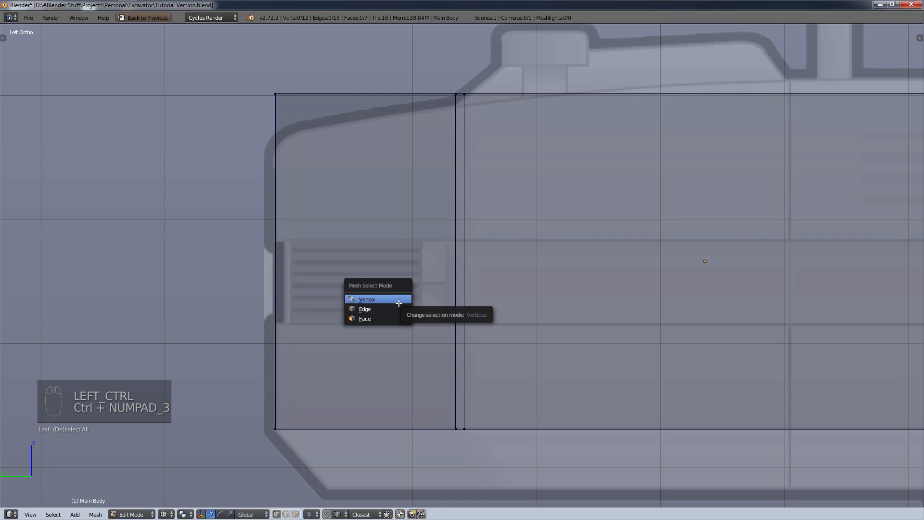
pyautogui.click(398, 309)
pyautogui.rightClick(455, 261)
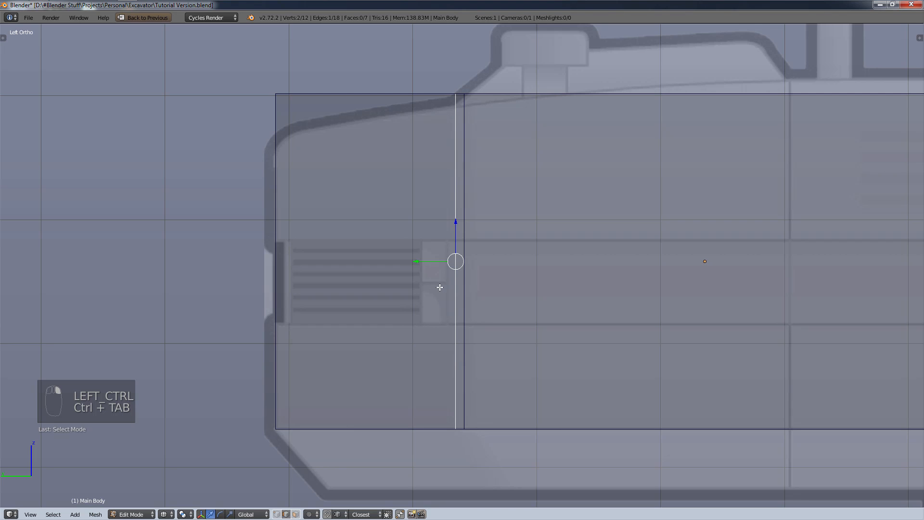
# - Examine both front ends of the slanted sides against the blueprint's rounded corners, in top view and in perspective around the body
pyautogui.press('KP_7')
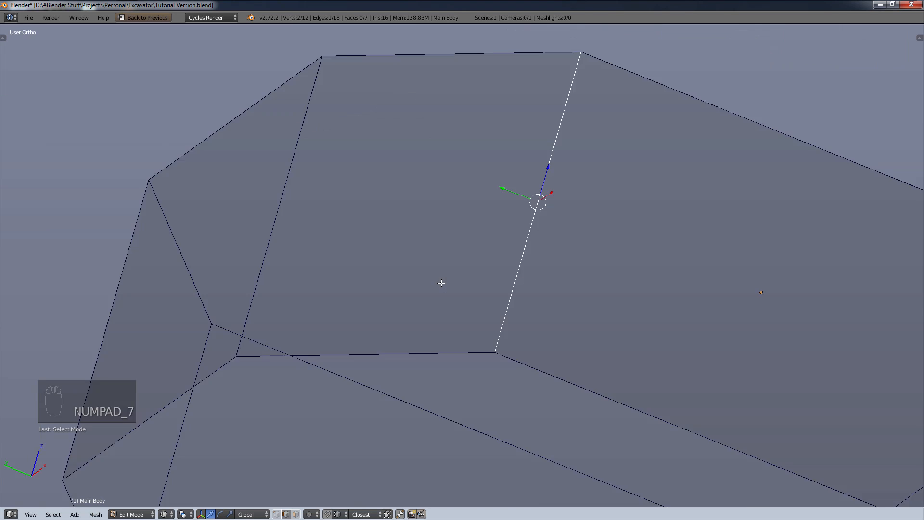
pyautogui.keyDown('shift'); pyautogui.moveTo(452, 297); pyautogui.dragTo(544, 259, button='middle'); pyautogui.keyUp('shift')
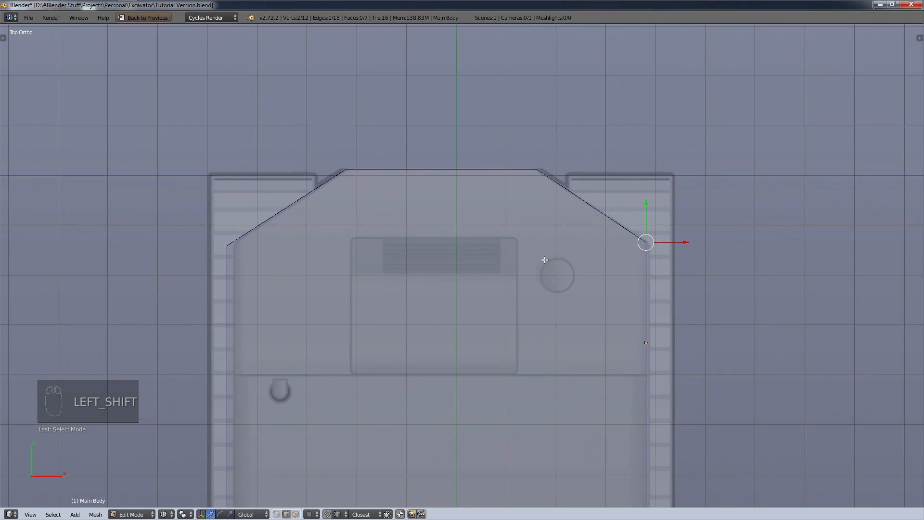
pyautogui.scroll(8, 587, 251)
pyautogui.scroll(2, 597, 251)
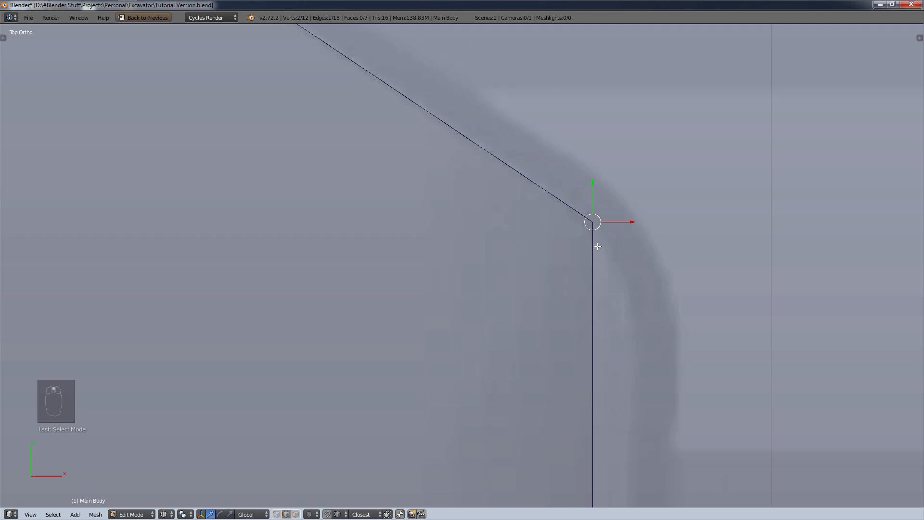
pyautogui.scroll(-6, 597, 246)
pyautogui.keyDown('shift'); pyautogui.moveTo(501, 287); pyautogui.dragTo(0, 239, button='middle'); pyautogui.keyUp('shift')
pyautogui.scroll(8, 559, 274)
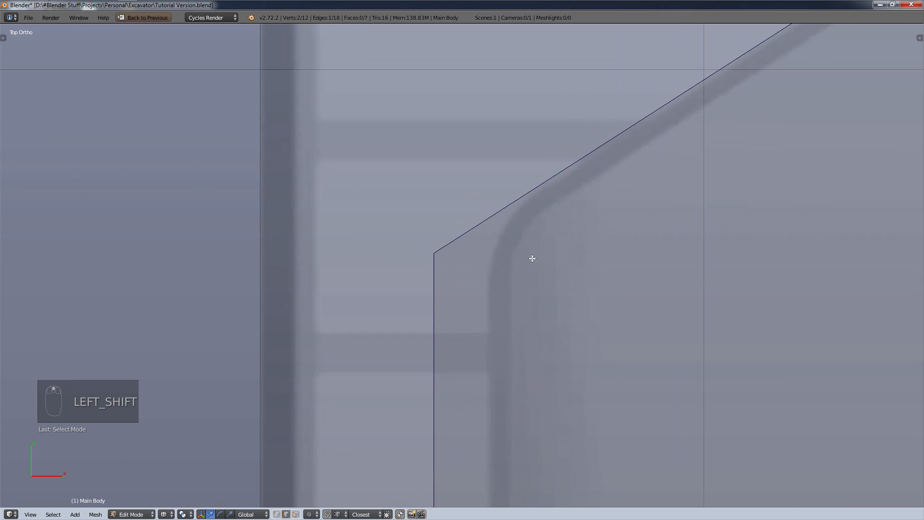
pyautogui.scroll(1, 517, 235)
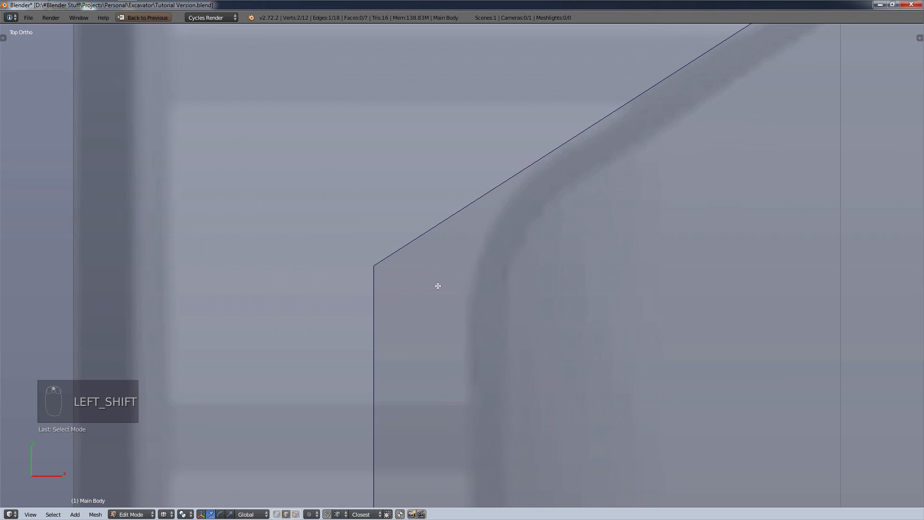
pyautogui.scroll(-3, 645, 253)
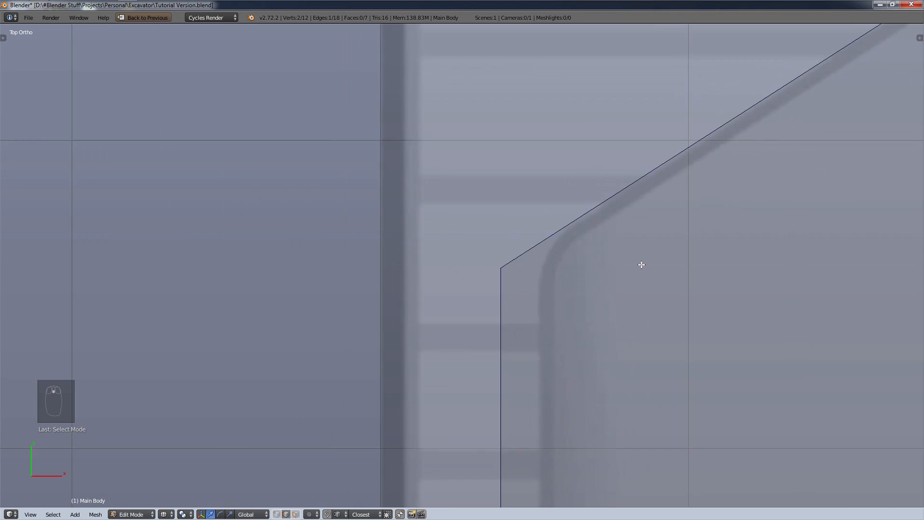
pyautogui.moveTo(640, 264); pyautogui.dragTo(584, 261, button='middle')
pyautogui.scroll(-1, 584, 261)
pyautogui.keyDown('shift'); pyautogui.moveTo(642, 293); pyautogui.dragTo(589, 287, button='middle'); pyautogui.keyUp('shift')
pyautogui.moveTo(646, 316); pyautogui.dragTo(588, 314, button='middle')
pyautogui.scroll(2, 599, 338)
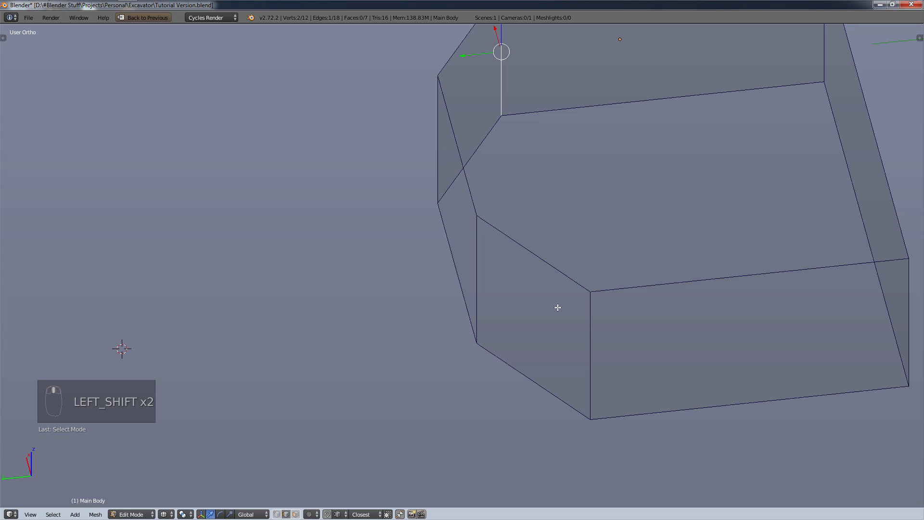
# - Move the negative X side's vertical edge at the slanted rear face along Y, snapping it level with the opposite side's edge
pyautogui.rightClick(590, 355)
pyautogui.press('g')
pyautogui.press('y')
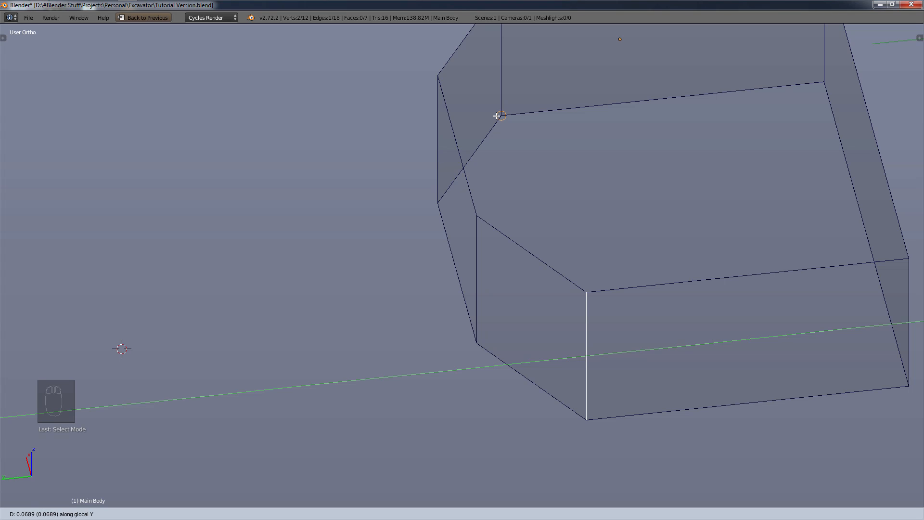
pyautogui.click(497, 116)
pyautogui.scroll(-4, 563, 168)
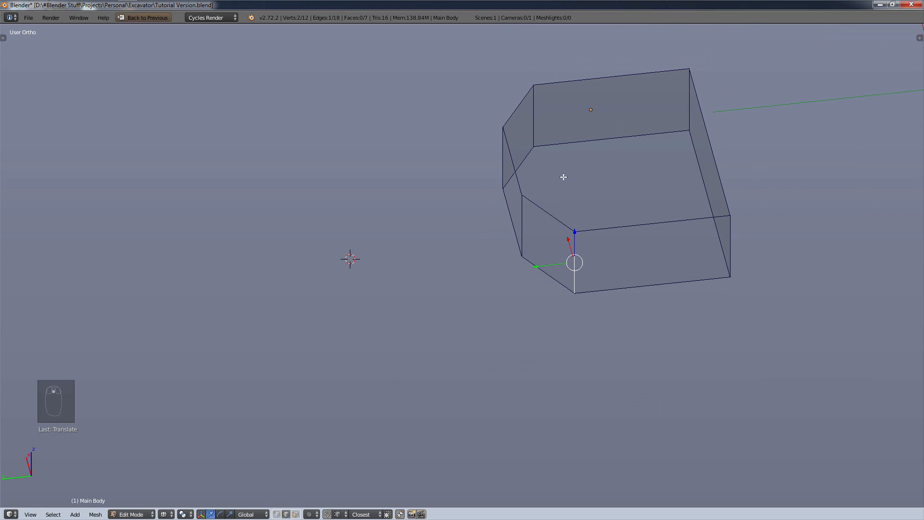
# - Compare the aligned vertical edges and the body's outline with the blueprint from the right, left and front
pyautogui.press('KP_3')
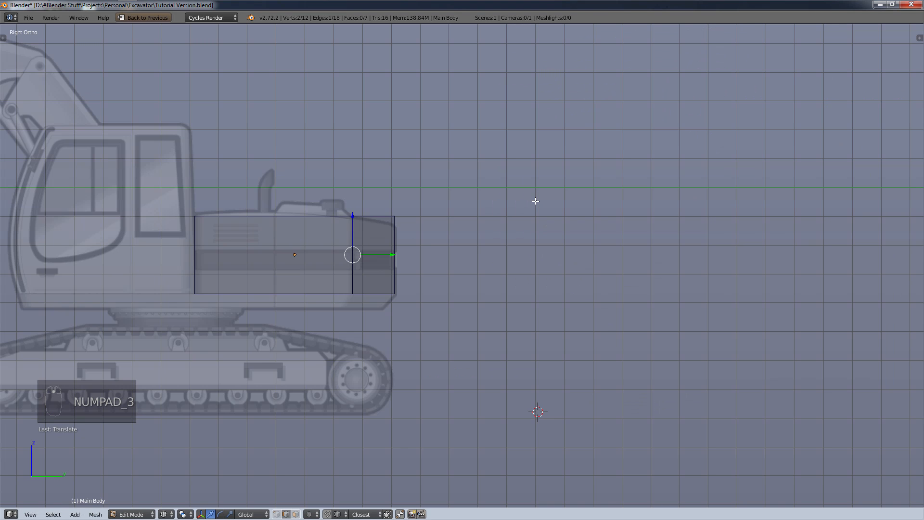
pyautogui.press('ctrl+KP_3')
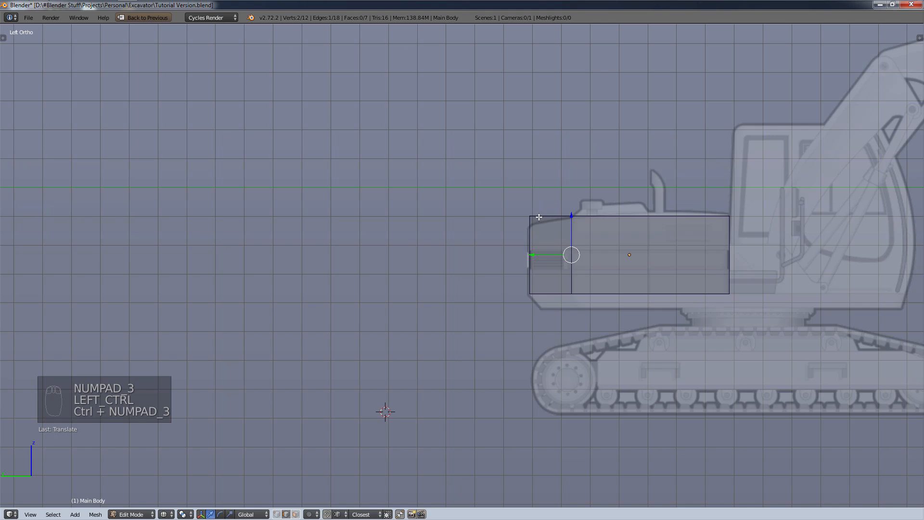
pyautogui.scroll(4, 539, 217)
pyautogui.moveTo(517, 159); pyautogui.dragTo(399, 322, button='middle')
pyautogui.press('KP_3')
pyautogui.press('KP_Decimal')
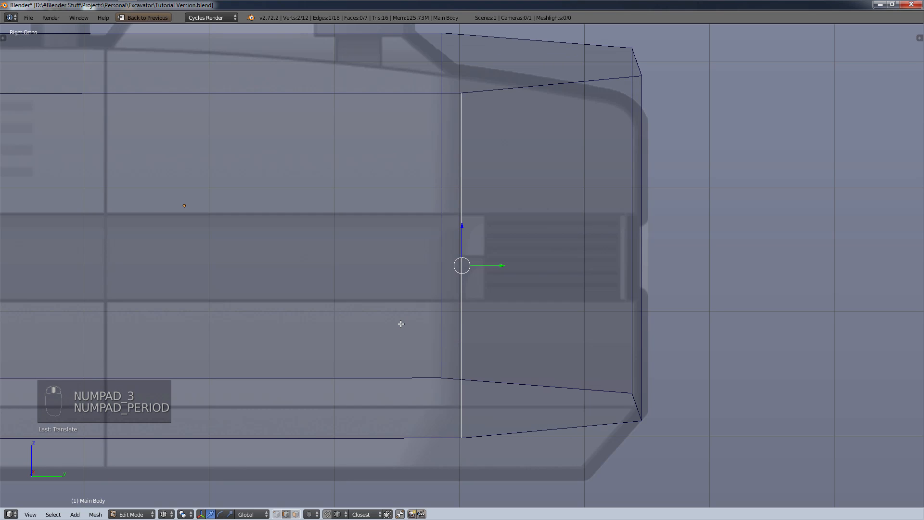
pyautogui.press('KP_1')
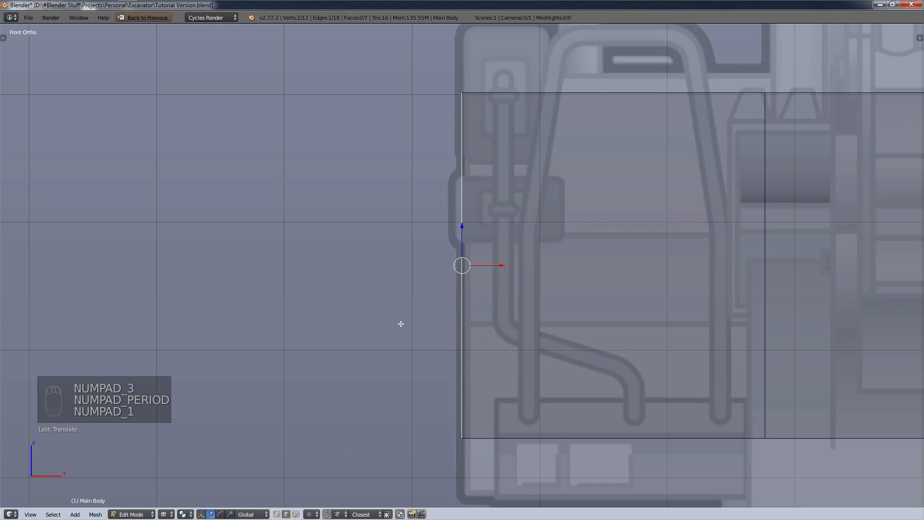
# - Add two horizontal loop cuts around the body, placed on the upper and lower borders of the blueprint's recessed band
pyautogui.press('KP_3')
pyautogui.scroll(-3, 369, 303)
pyautogui.keyDown('shift'); pyautogui.moveTo(487, 285); pyautogui.dragTo(664, 261, button='middle'); pyautogui.keyUp('shift')
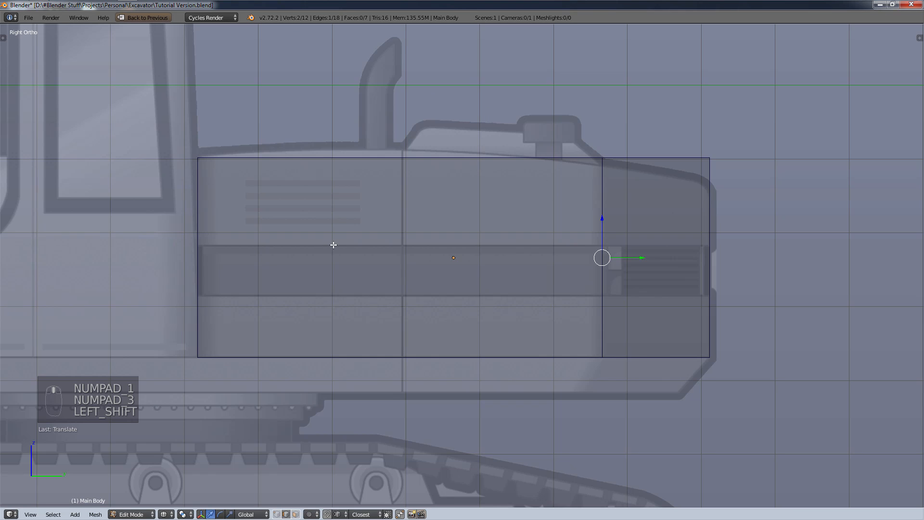
pyautogui.hotkey('ctrl', 'r')
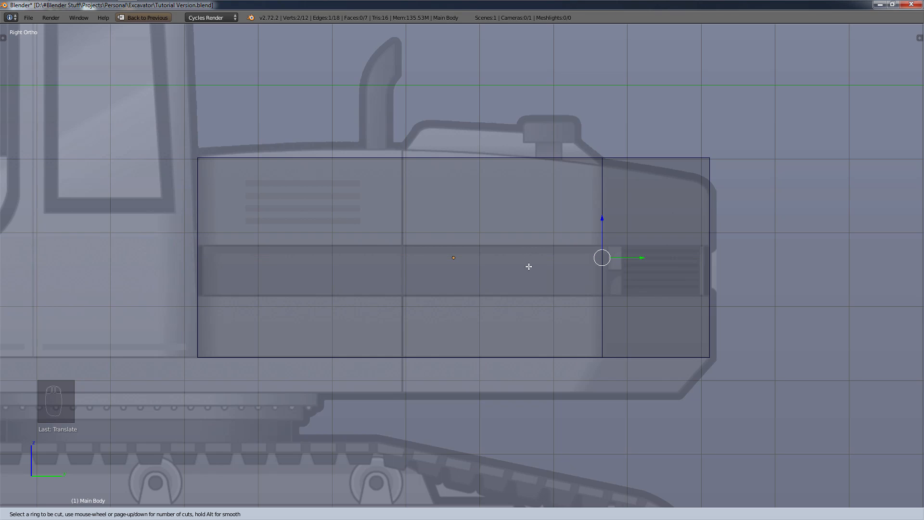
pyautogui.click(628, 258)
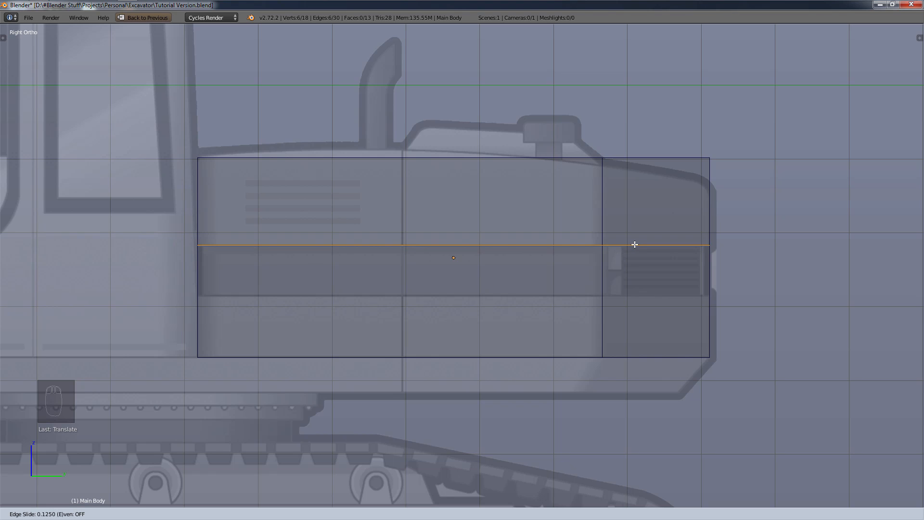
pyautogui.click(635, 245)
pyautogui.hotkey('ctrl', 'r')
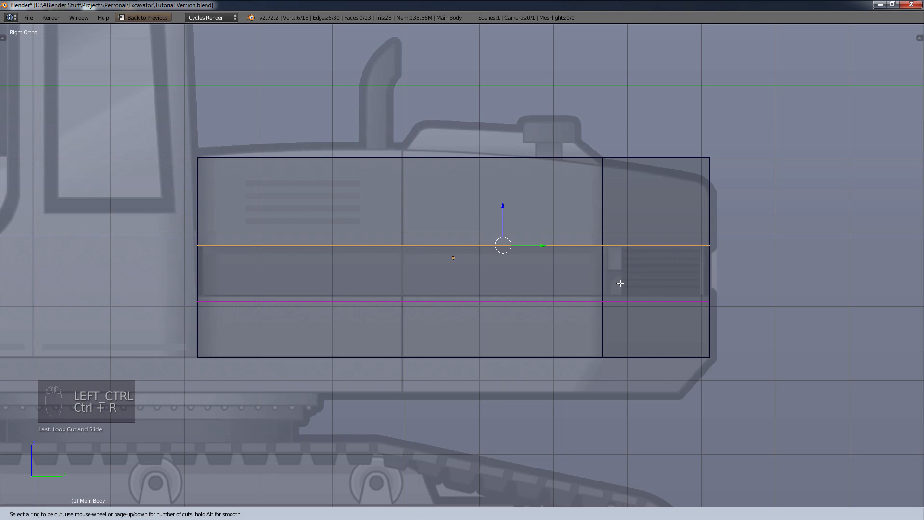
pyautogui.click(585, 294)
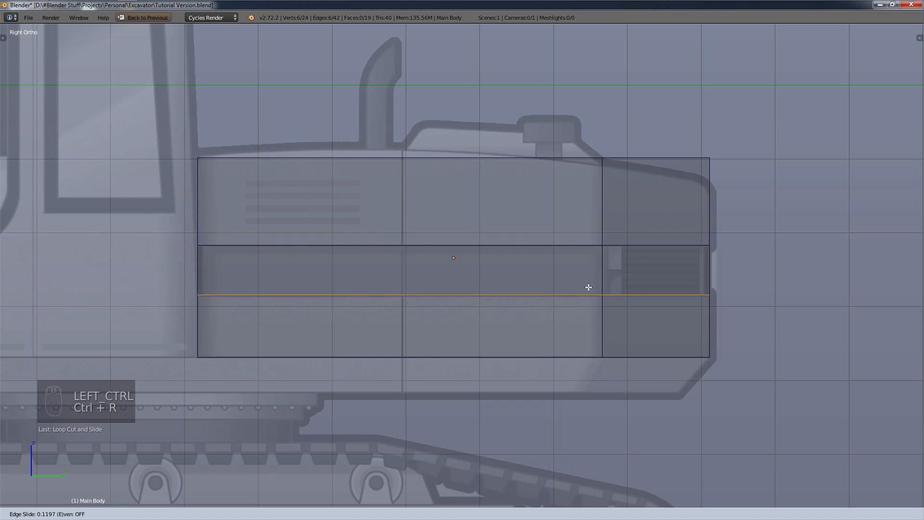
pyautogui.click(588, 288)
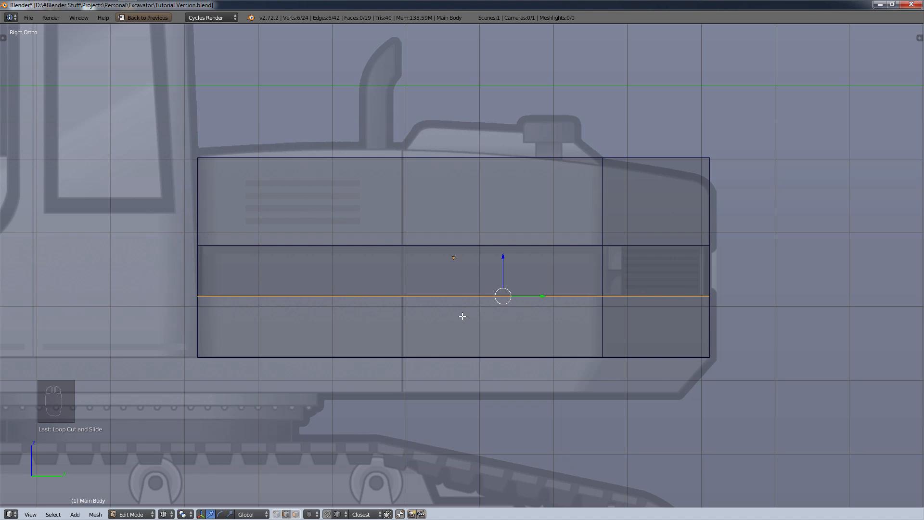
pyautogui.hotkey('ctrl', 'r')
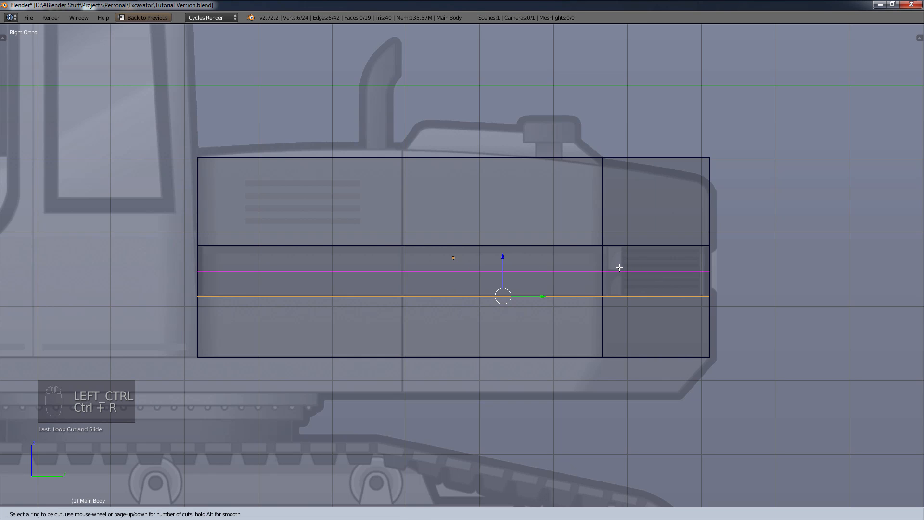
pyautogui.scroll(1, 619, 267)
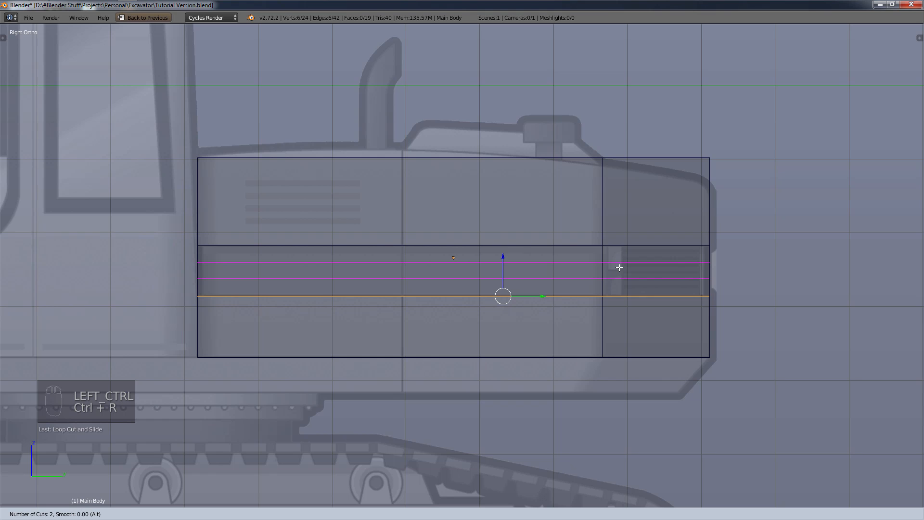
pyautogui.click(625, 268)
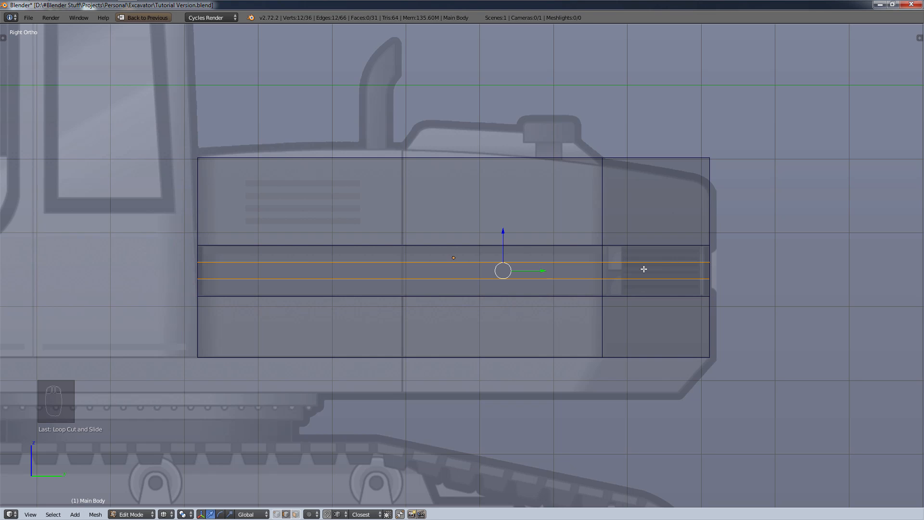
pyautogui.hotkey('ctrl', 'z')
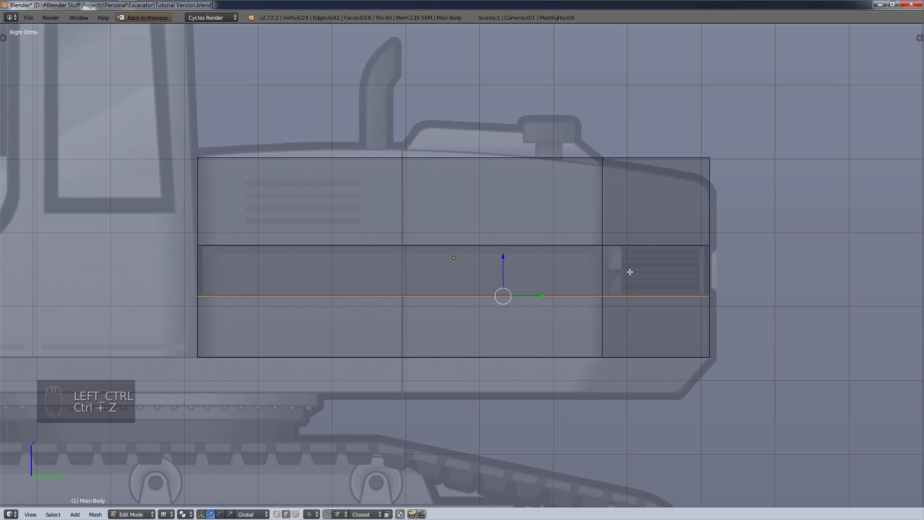
# - Add two evenly spaced loop cuts between the band's upper and lower borders without sliding them, leaving nothing selected
pyautogui.hotkey('ctrl', 'r')
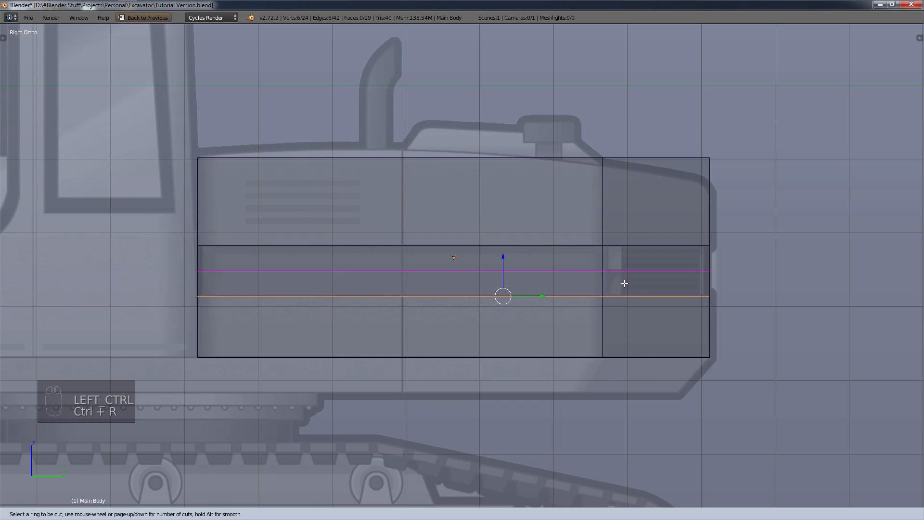
pyautogui.scroll(4, 605, 272)
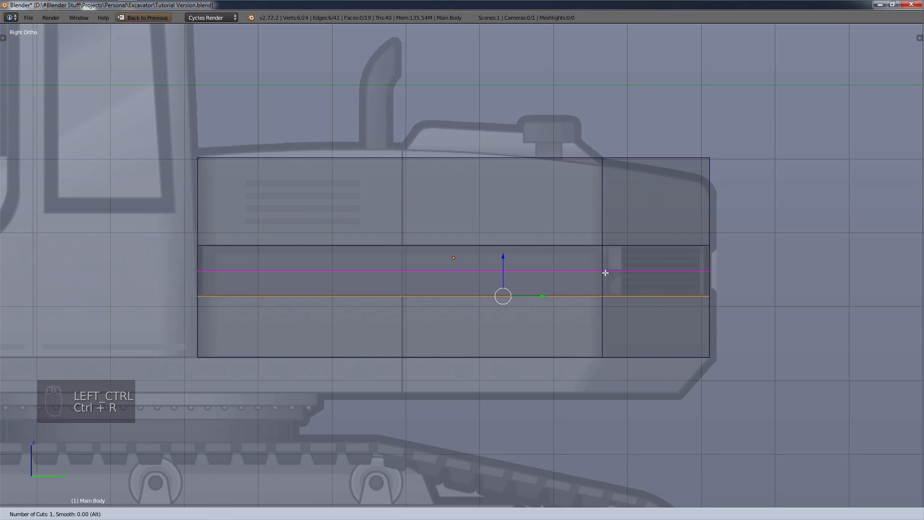
pyautogui.scroll(-2, 605, 273)
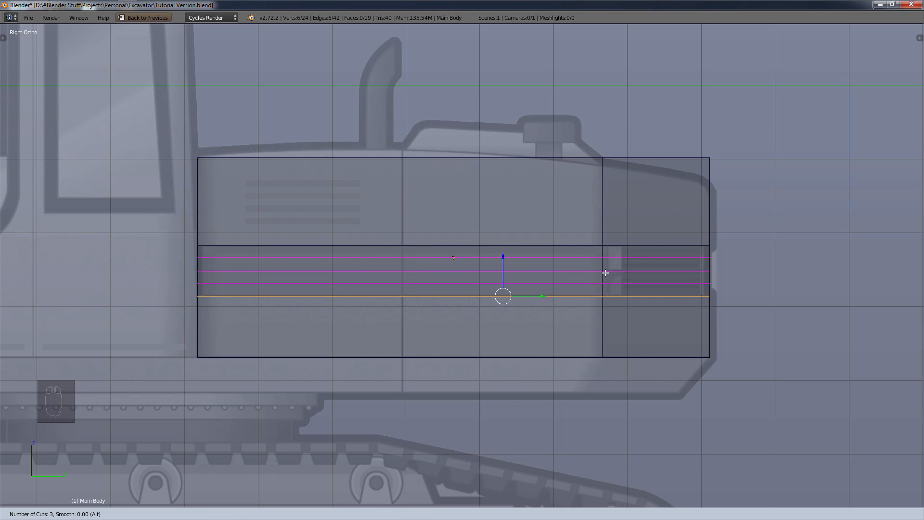
pyautogui.scroll(-1, 605, 273)
pyautogui.click(605, 273)
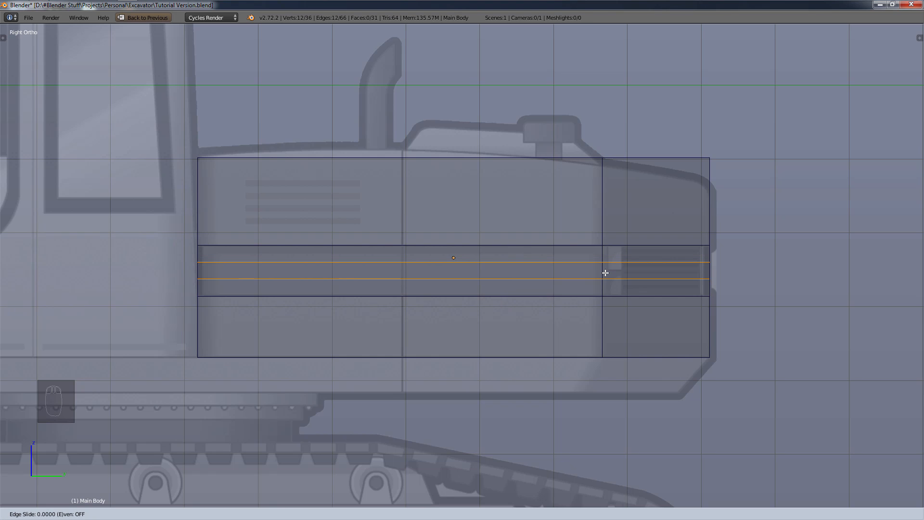
pyautogui.rightClick(606, 271)
pyautogui.scroll(2, 607, 272)
pyautogui.scroll(-1, 630, 276)
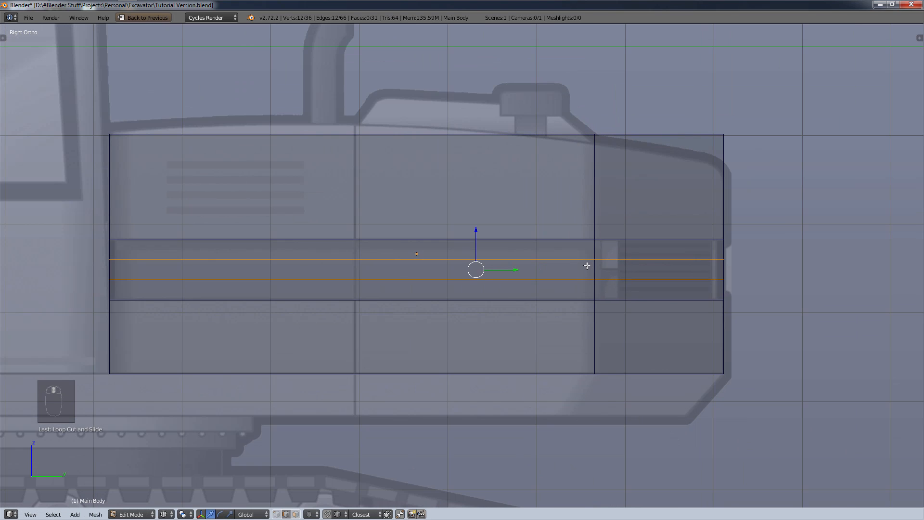
pyautogui.press('a')
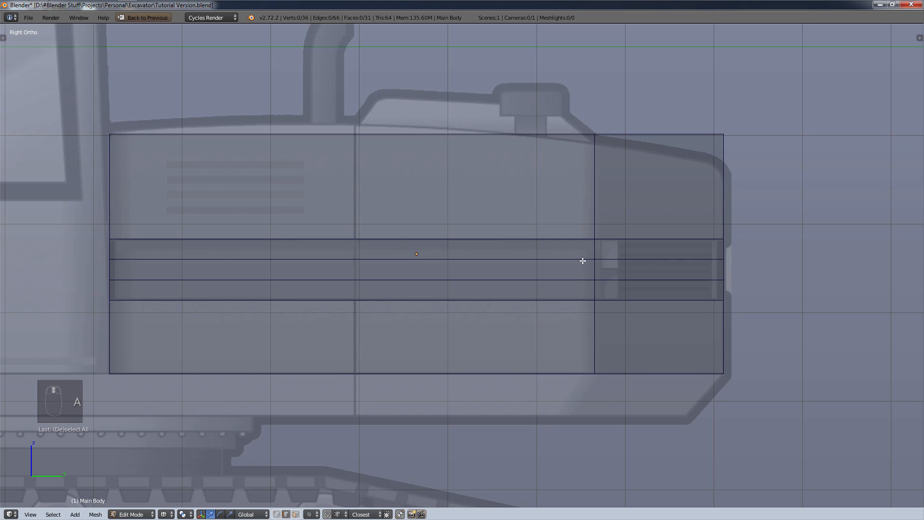
# - Move the upper inner edge loop of the band 0.1 up along Z, then deselect everything
pyautogui.keyDown('alt'); pyautogui.rightClick(582, 259); pyautogui.keyUp('alt')
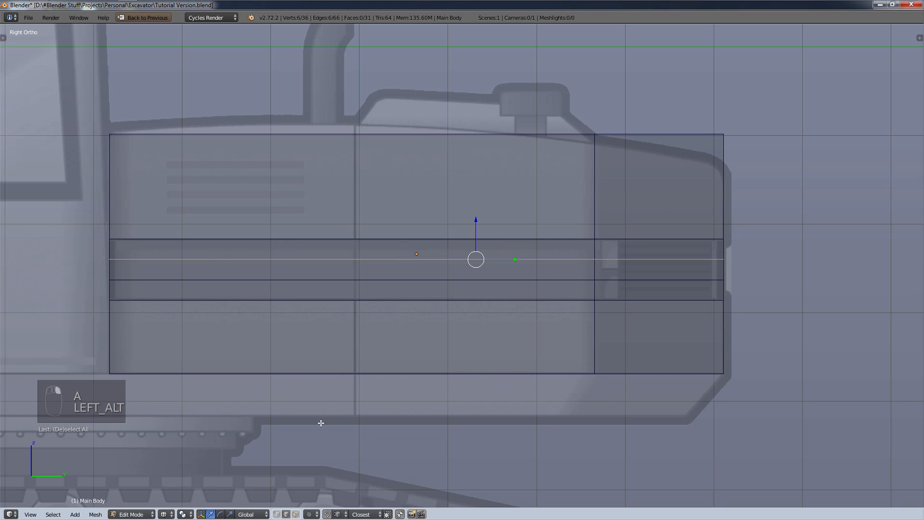
pyautogui.moveTo(747, 285); pyautogui.dragTo(668, 300, button='middle')
pyautogui.scroll(4, 707, 311)
pyautogui.press('KP_3')
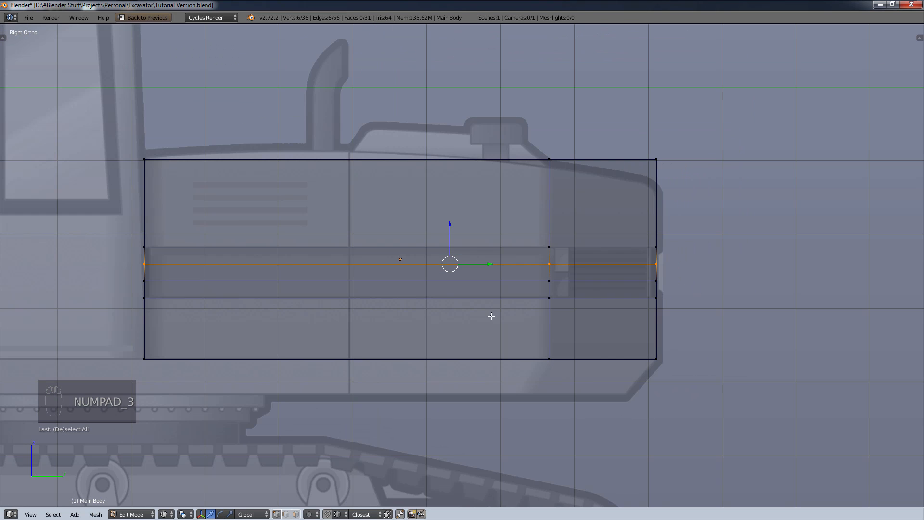
pyautogui.scroll(2, 488, 230)
pyautogui.scroll(3, 488, 231)
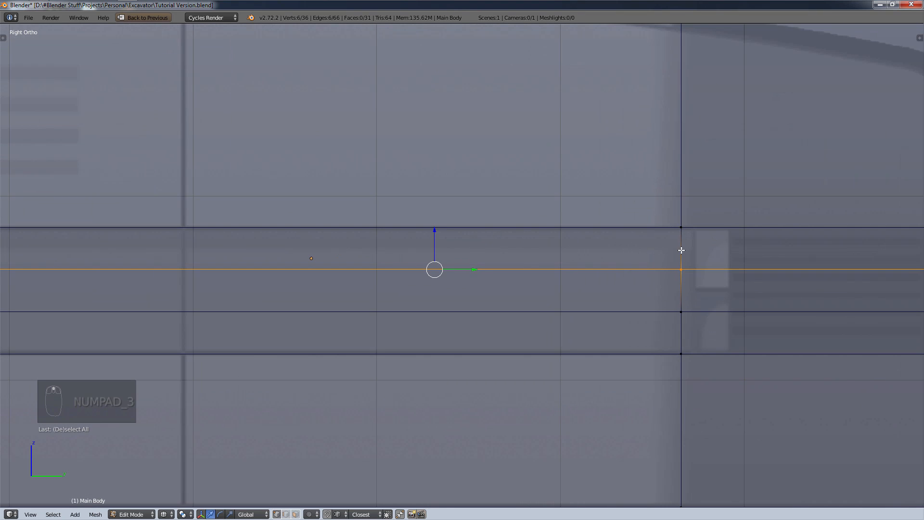
pyautogui.scroll(-4, 633, 254)
pyautogui.scroll(7, 548, 263)
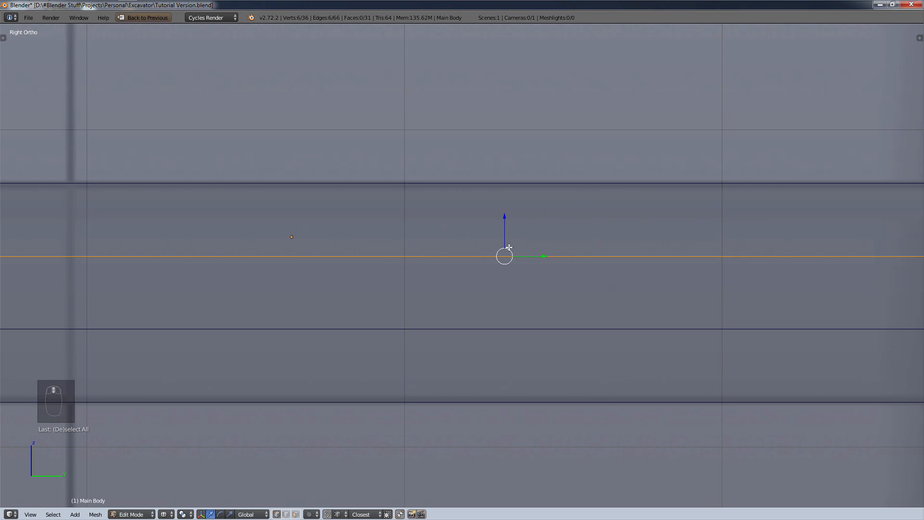
pyautogui.press('g')
pyautogui.press('z')
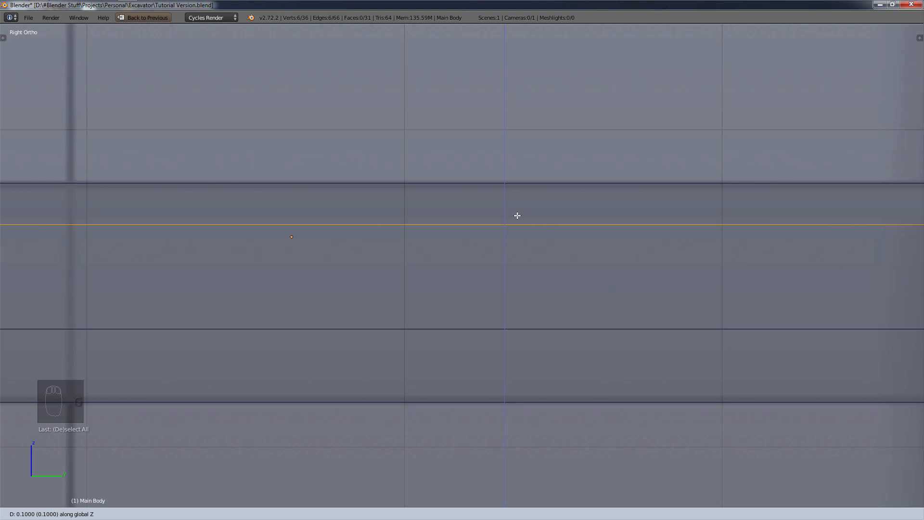
pyautogui.click(518, 215)
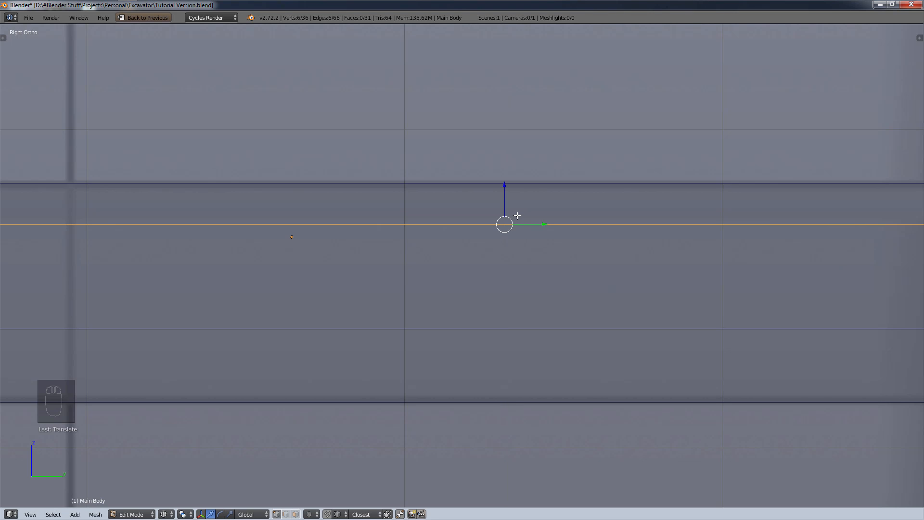
pyautogui.scroll(-5, 524, 231)
pyautogui.press('a')
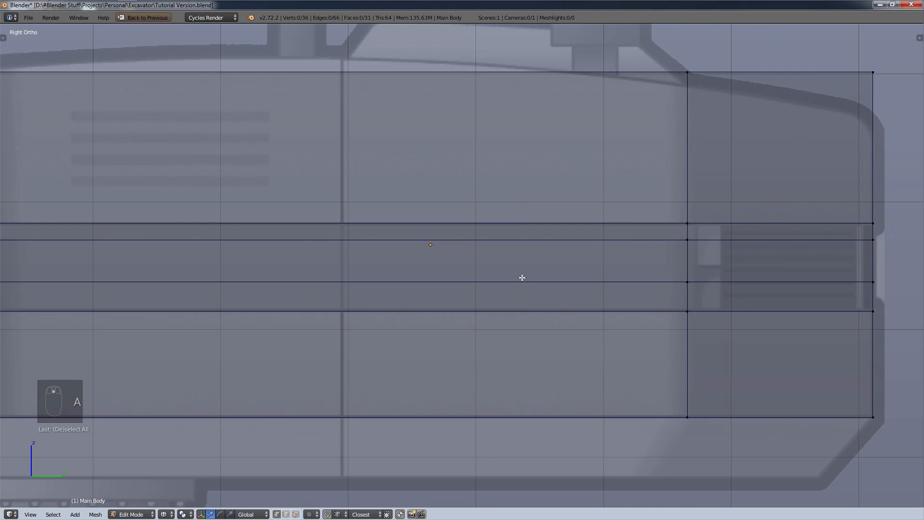
# - Move the band's lower inner edge loop by -0.1 along Z and clear the selection
pyautogui.scroll(-3, 522, 278)
pyautogui.scroll(1, 522, 278)
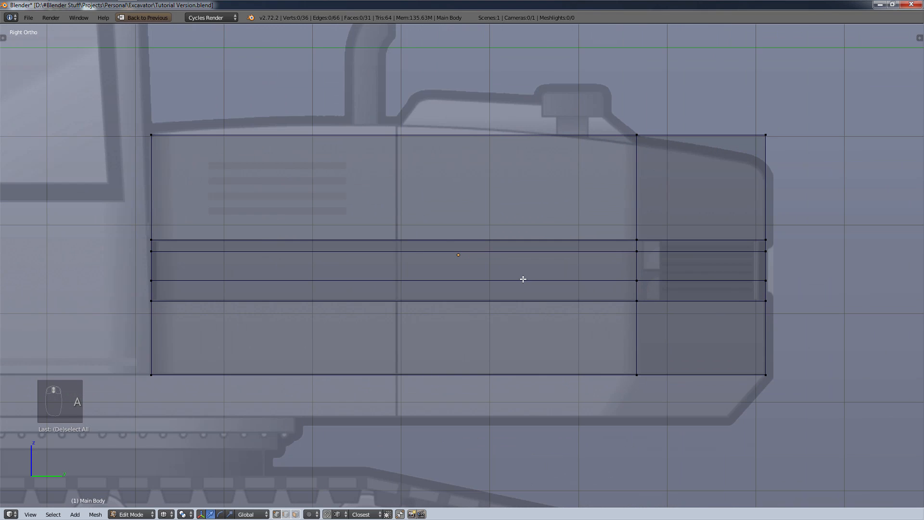
pyautogui.keyDown('alt'); pyautogui.click(523, 279); pyautogui.keyUp('alt')
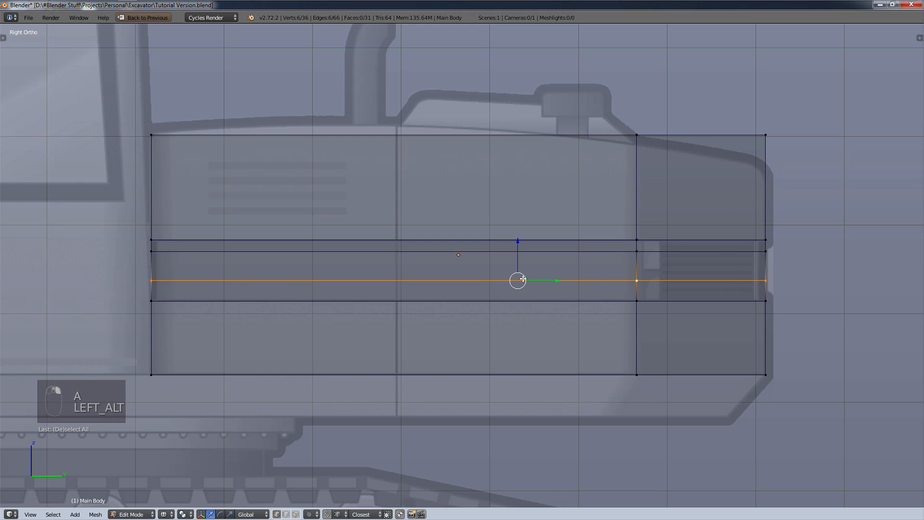
pyautogui.press('g')
pyautogui.press('z')
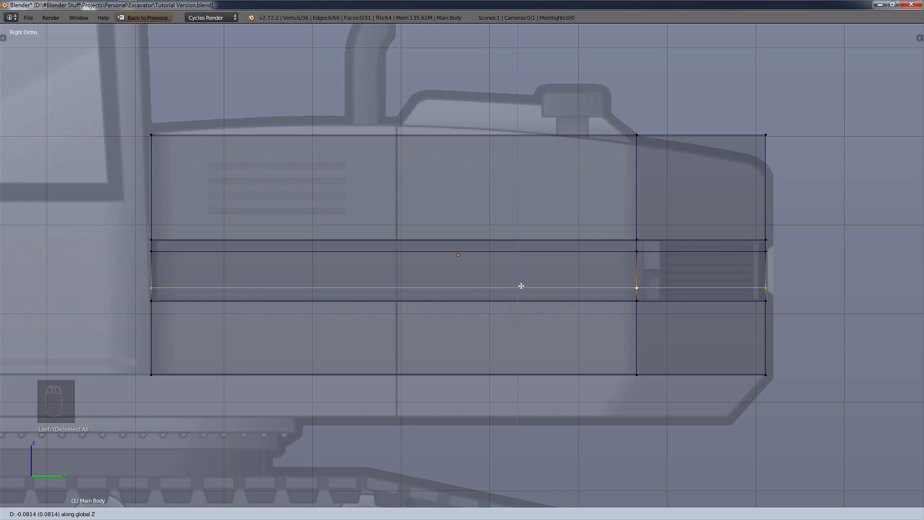
pyautogui.write('-0.1')
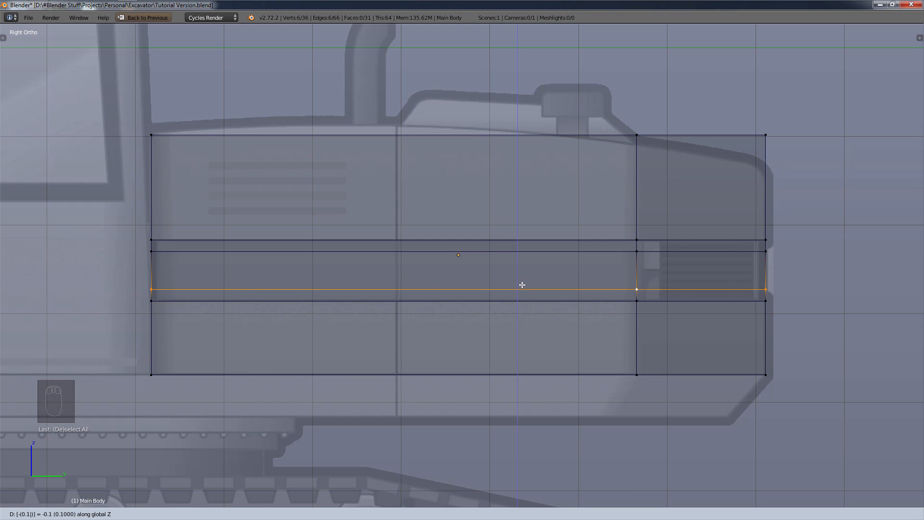
pyautogui.click(522, 284)
pyautogui.press('a')
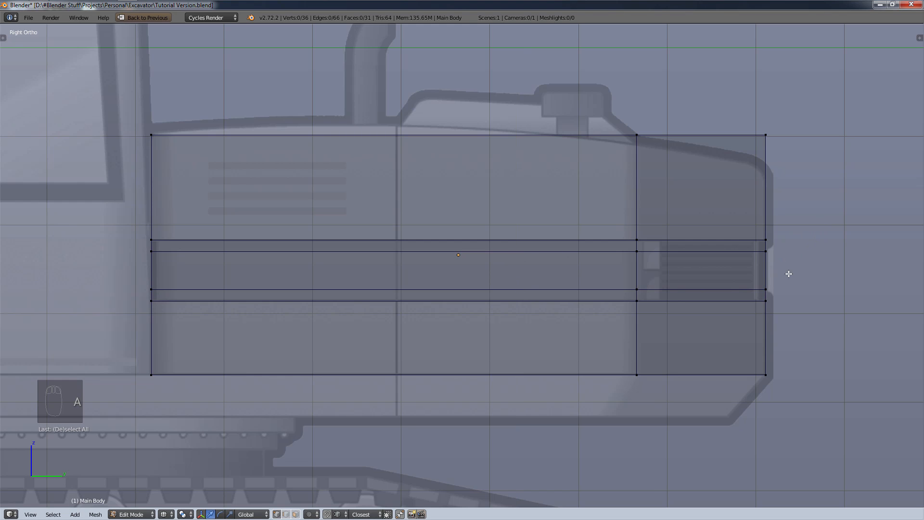
# - Switch the viewport from wireframe to solid shading and view the body at an angle
pyautogui.moveTo(793, 290); pyautogui.dragTo(427, 346, button='middle')
pyautogui.scroll(-1, 433, 332)
pyautogui.press('z')
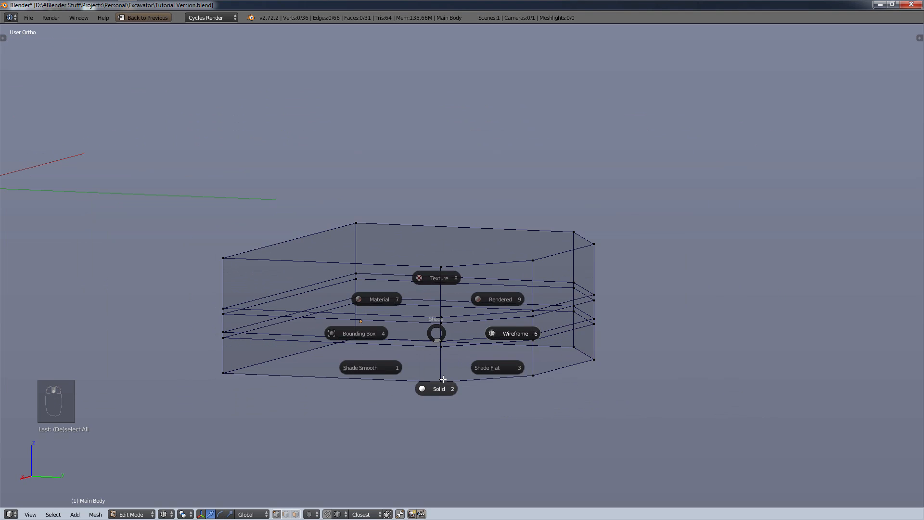
pyautogui.click(437, 387)
pyautogui.scroll(2, 426, 381)
pyautogui.moveTo(427, 381); pyautogui.dragTo(401, 367, button='middle')
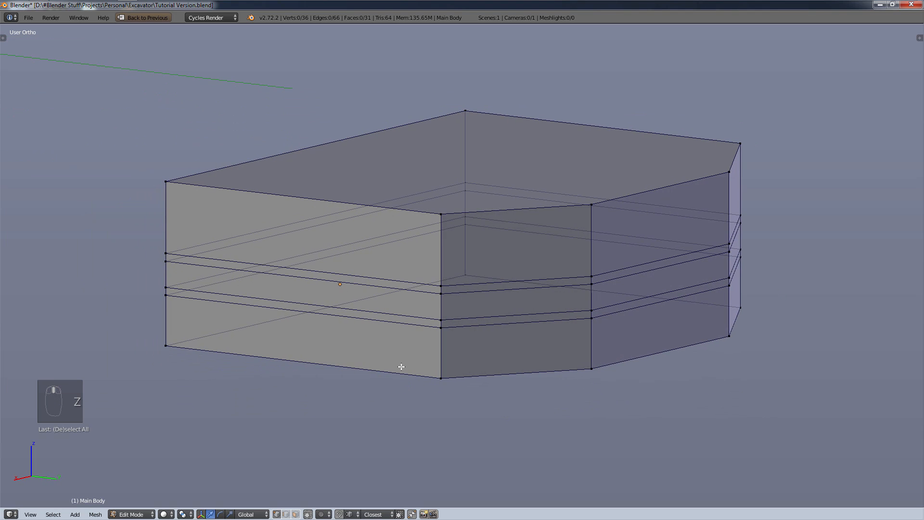
# - Select the two inner edge loops of the horizontal band around the body
pyautogui.scroll(2, 484, 303)
pyautogui.moveTo(471, 301); pyautogui.dragTo(472, 262, button='middle')
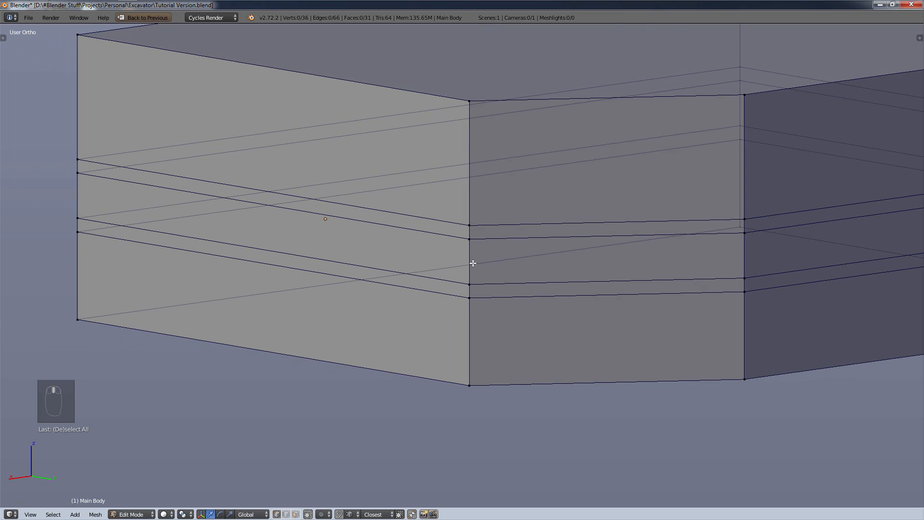
pyautogui.keyDown('alt'); pyautogui.rightClick(444, 280); pyautogui.keyUp('alt')
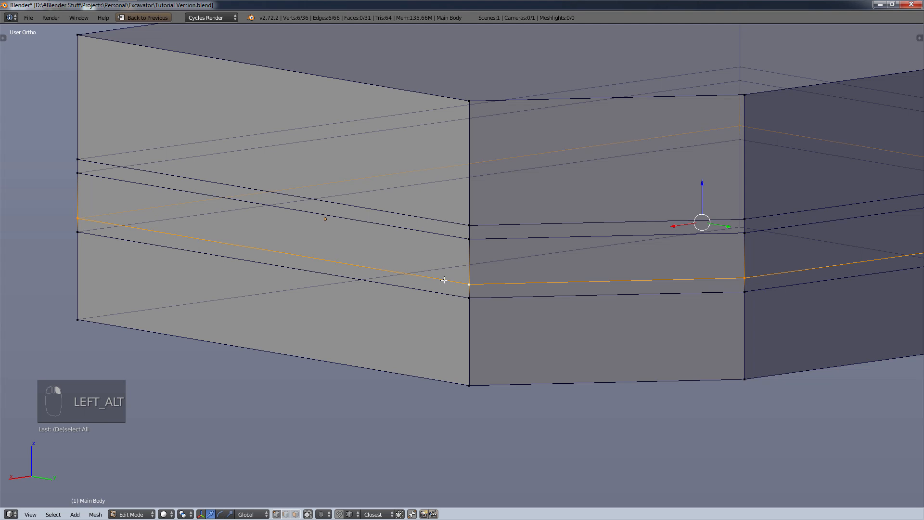
pyautogui.keyDown('alt'); pyautogui.keyDown('shift'); pyautogui.rightClick(449, 236); pyautogui.keyUp('shift'); pyautogui.keyUp('alt')
pyautogui.scroll(-6, 630, 275)
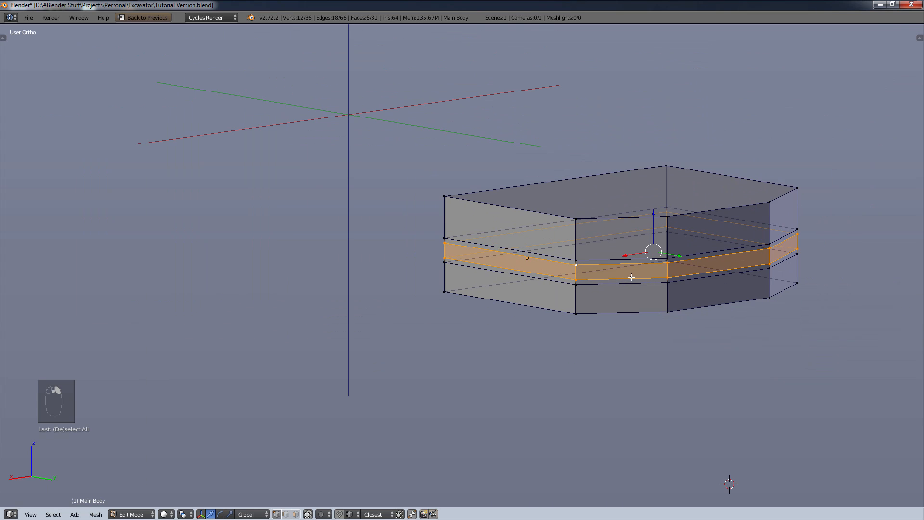
# - In edge select mode, deselect the band's two inner horizontal edges on the body's front end, keeping the rest of both loops selected
pyautogui.scroll(2, 631, 277)
pyautogui.moveTo(650, 299); pyautogui.dragTo(725, 295, button='middle')
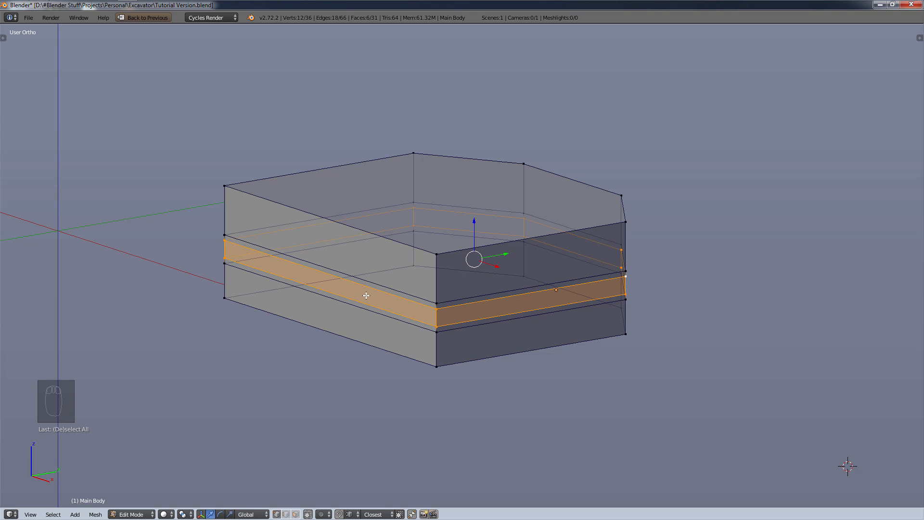
pyautogui.click(286, 514)
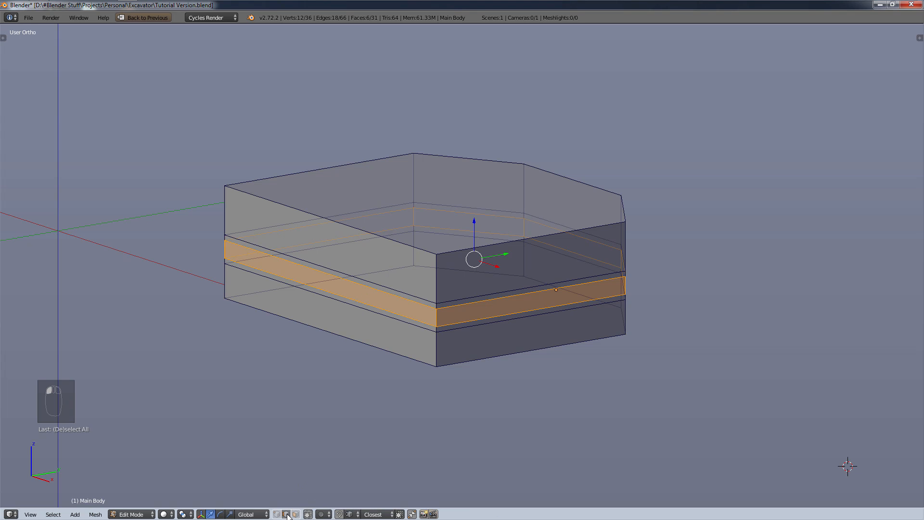
pyautogui.keyDown('shift'); pyautogui.rightClick(340, 279); pyautogui.keyUp('shift')
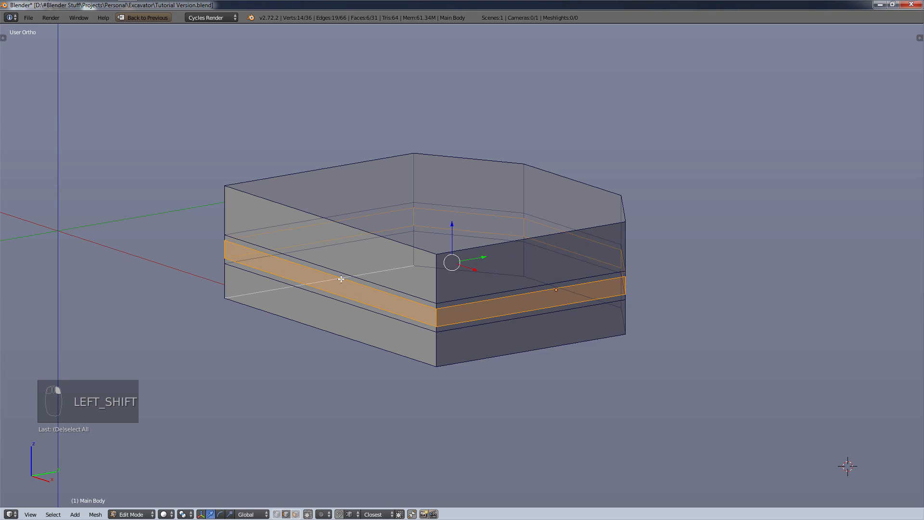
pyautogui.keyDown('shift'); pyautogui.rightClick(342, 278); pyautogui.keyUp('shift')
pyautogui.keyDown('shift'); pyautogui.rightClick(351, 283); pyautogui.keyUp('shift')
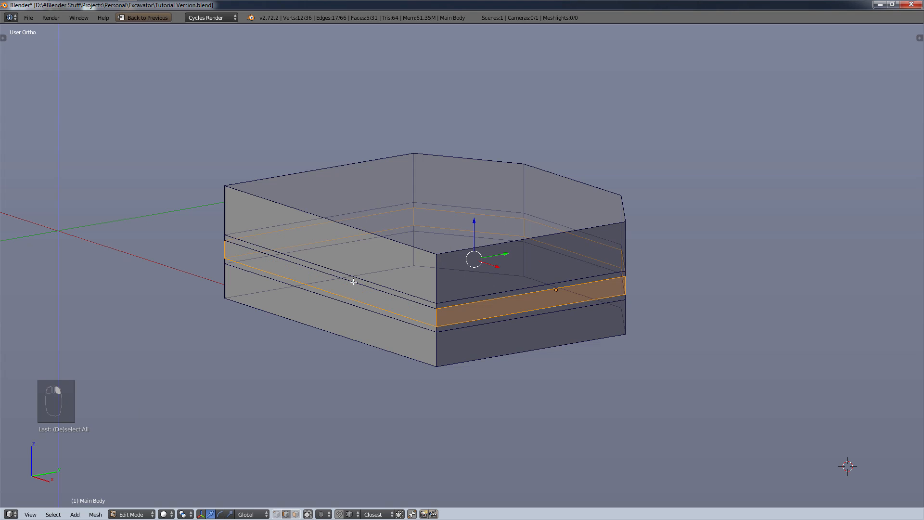
pyautogui.keyDown('shift'); pyautogui.rightClick(356, 299); pyautogui.keyUp('shift')
# - Scale the selected band faces uniformly by 0.975 to recess them into the body, then deselect everything
pyautogui.moveTo(688, 288); pyautogui.dragTo(553, 291, button='middle')
pyautogui.moveTo(757, 284); pyautogui.dragTo(722, 289, button='middle')
pyautogui.keyDown('shift'); pyautogui.moveTo(602, 299); pyautogui.dragTo(435, 313, button='middle'); pyautogui.keyUp('shift')
pyautogui.moveTo(770, 272)
pyautogui.mouseDown(button='middle')
pyautogui.moveTo(786, 271)
pyautogui.moveTo(604, 279)
pyautogui.mouseUp(button='middle')
pyautogui.moveTo(780, 313)
pyautogui.mouseDown(button='middle')
pyautogui.moveTo(701, 302)
pyautogui.moveTo(814, 299)
pyautogui.moveTo(751, 303)
pyautogui.moveTo(651, 332)
pyautogui.moveTo(691, 314)
pyautogui.mouseUp(button='middle')
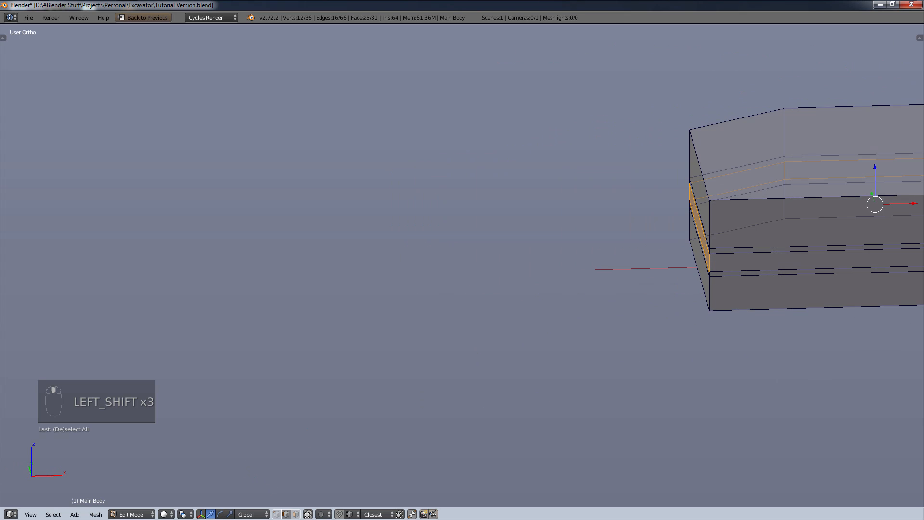
pyautogui.moveTo(751, 303)
pyautogui.mouseDown(button='middle')
pyautogui.moveTo(586, 308)
pyautogui.moveTo(765, 314)
pyautogui.moveTo(735, 345)
pyautogui.moveTo(669, 383)
pyautogui.moveTo(702, 316)
pyautogui.mouseUp(button='middle')
pyautogui.scroll(5, 547, 396)
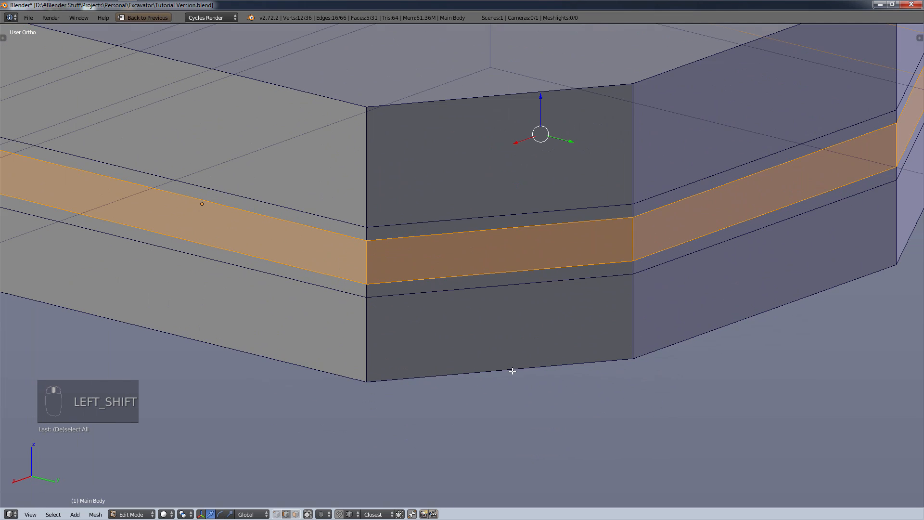
pyautogui.keyDown('shift'); pyautogui.moveTo(446, 356); pyautogui.dragTo(561, 401, button='middle'); pyautogui.keyUp('shift')
pyautogui.scroll(-1, 514, 372)
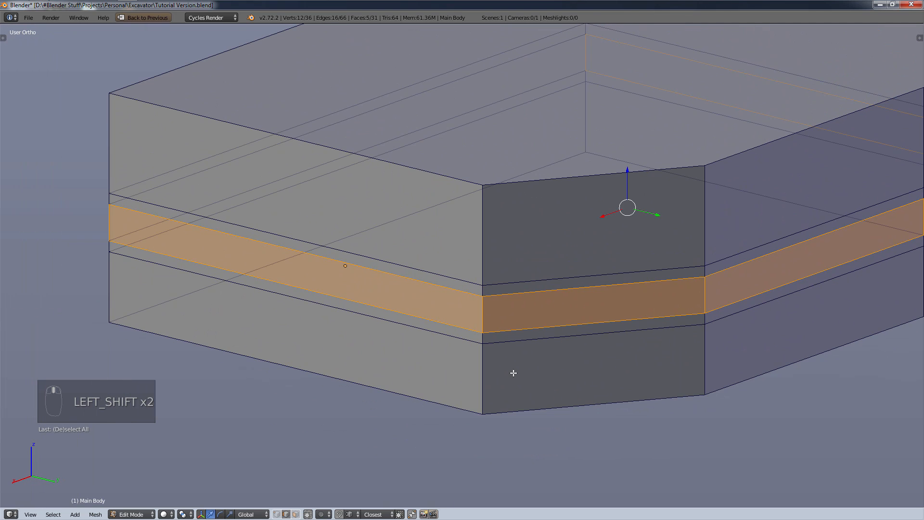
pyautogui.press('s')
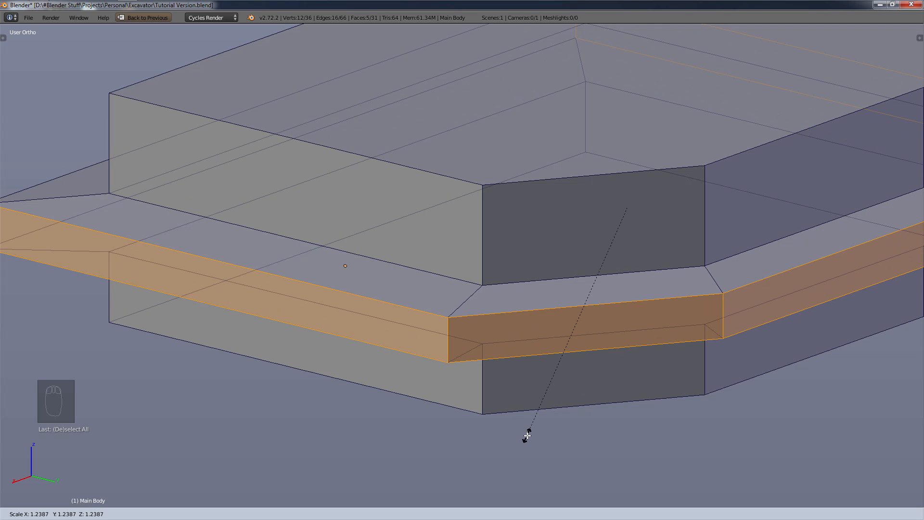
pyautogui.write('0.975')
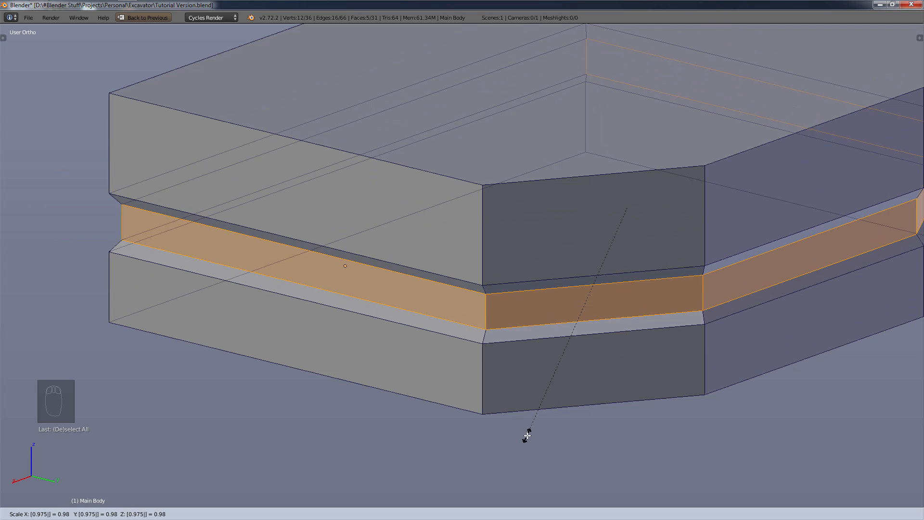
pyautogui.press('Return')
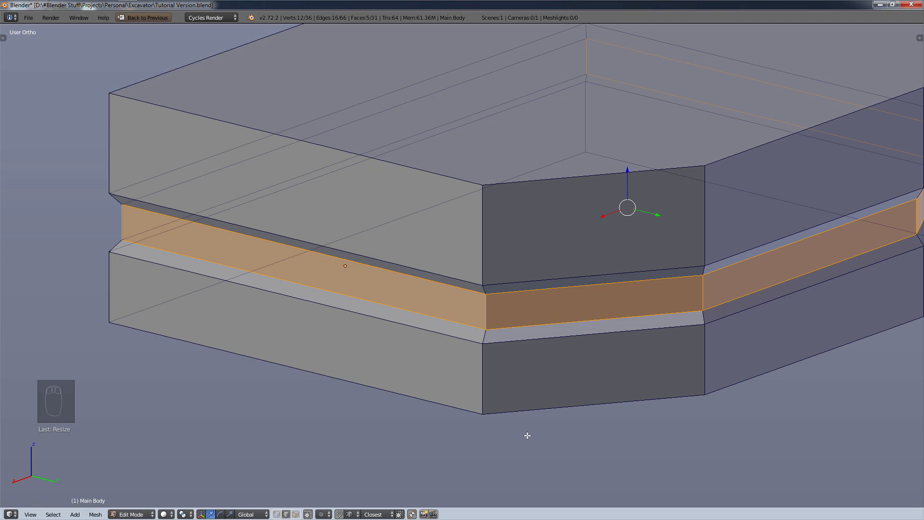
pyautogui.press('a')
# - Limit selection to visible geometry and examine the recessed band from around the body
pyautogui.press('KP_5')
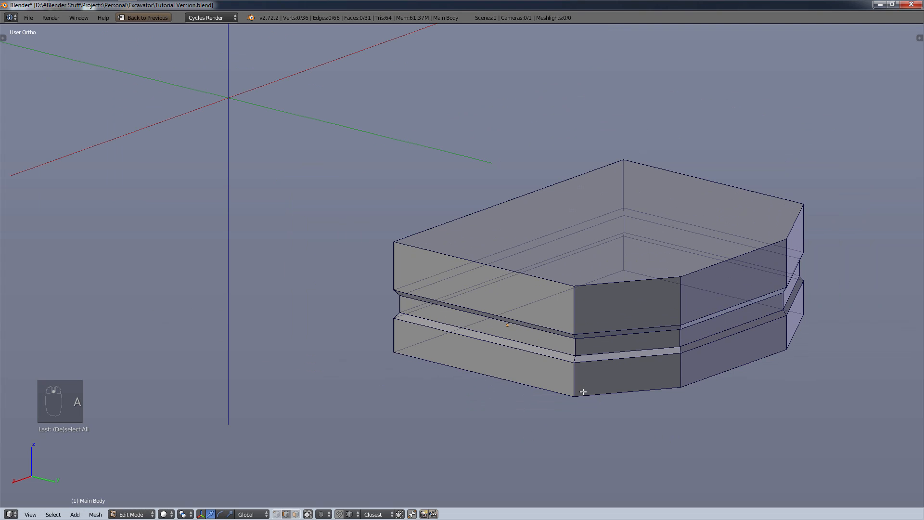
pyautogui.moveTo(583, 391); pyautogui.dragTo(697, 387, button='middle')
pyautogui.scroll(-1, 375, 471)
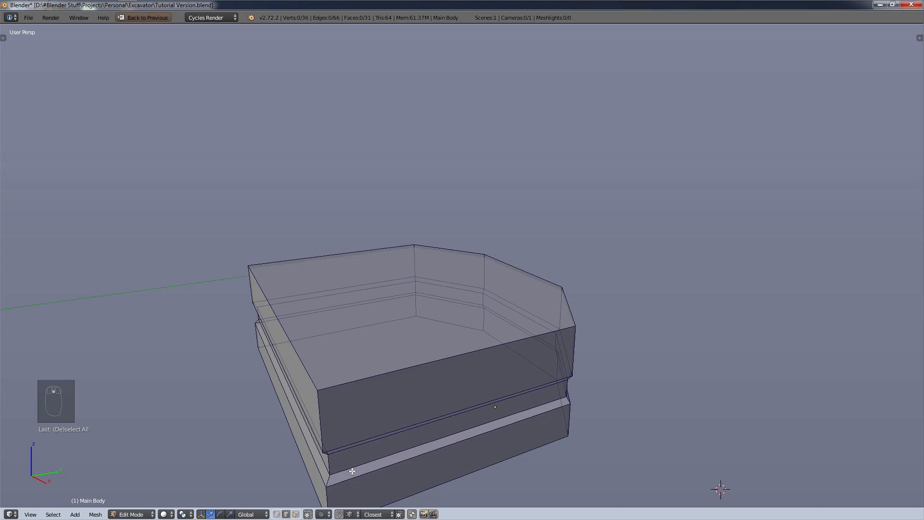
pyautogui.click(308, 514)
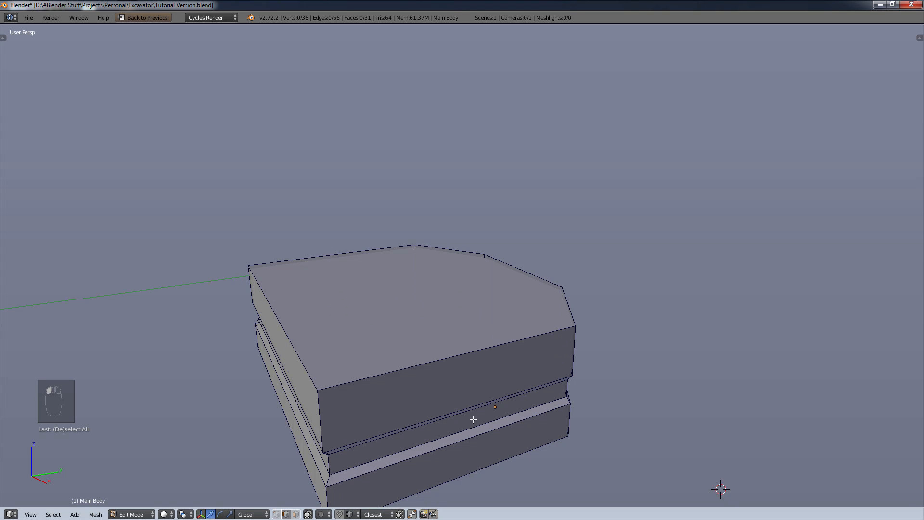
pyautogui.moveTo(515, 418); pyautogui.dragTo(313, 424, button='middle')
pyautogui.press('KP_5')
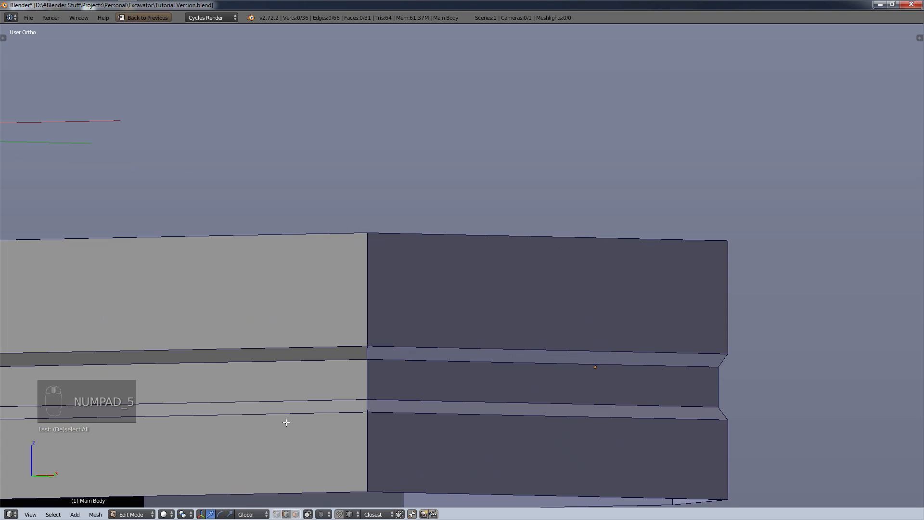
pyautogui.scroll(-5, 337, 405)
pyautogui.moveTo(371, 366); pyautogui.dragTo(346, 385, button='middle')
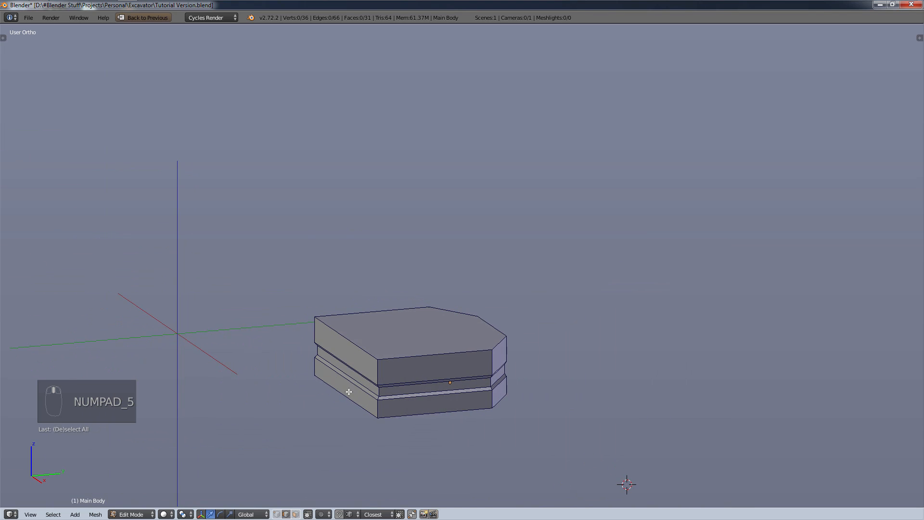
# - Move the two inner band edges on the front end along Y, snapped flush with the body's front corner vertex, and clear the selection
pyautogui.scroll(10, 346, 386)
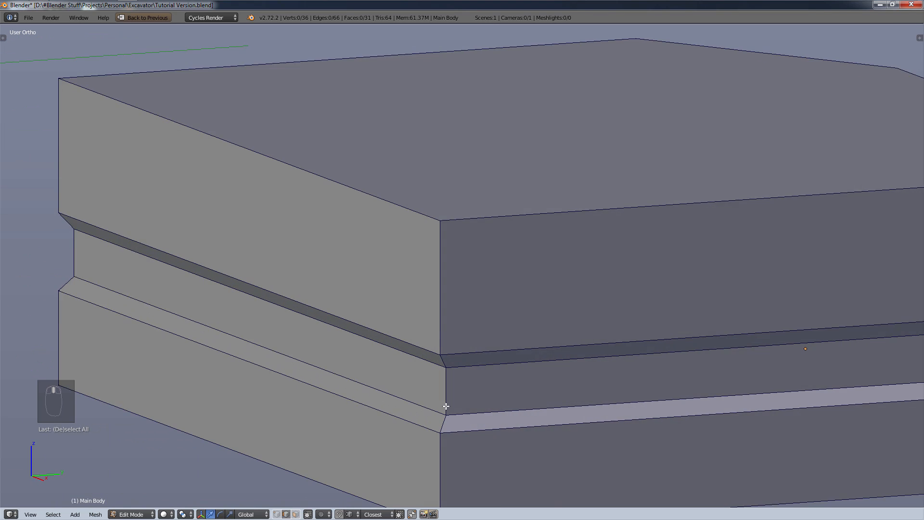
pyautogui.moveTo(446, 407); pyautogui.dragTo(404, 369, button='middle')
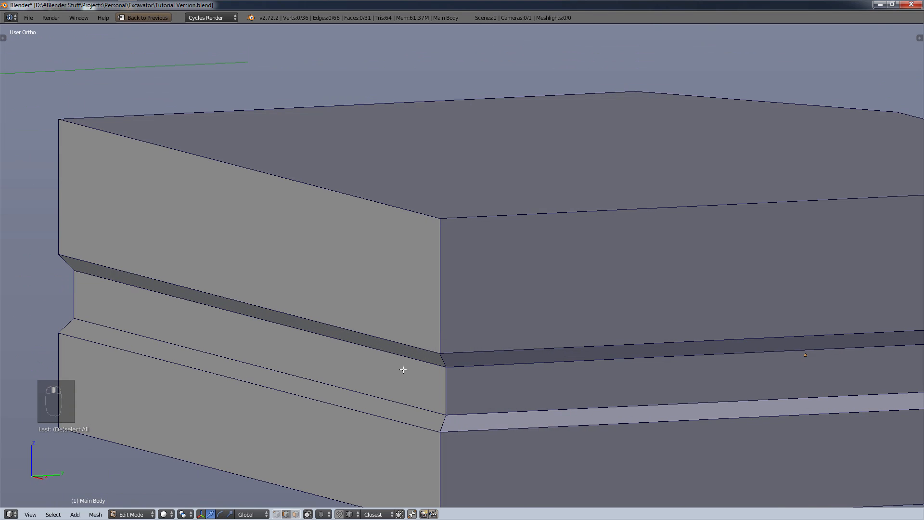
pyautogui.rightClick(401, 357)
pyautogui.keyDown('shift'); pyautogui.rightClick(378, 396); pyautogui.keyUp('shift')
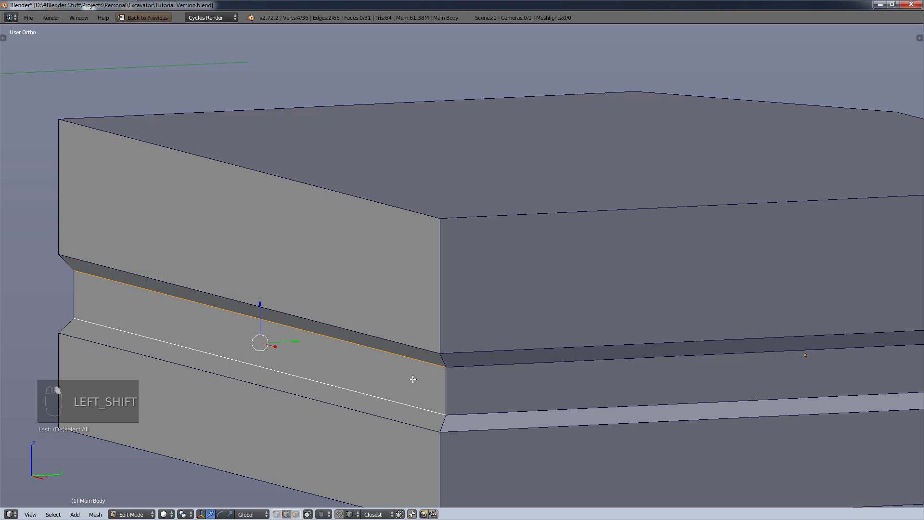
pyautogui.press('g')
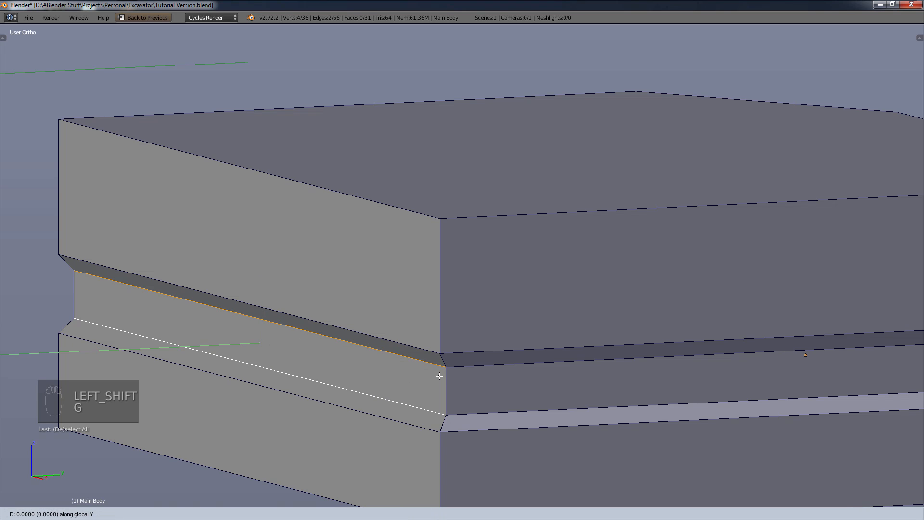
pyautogui.press('y')
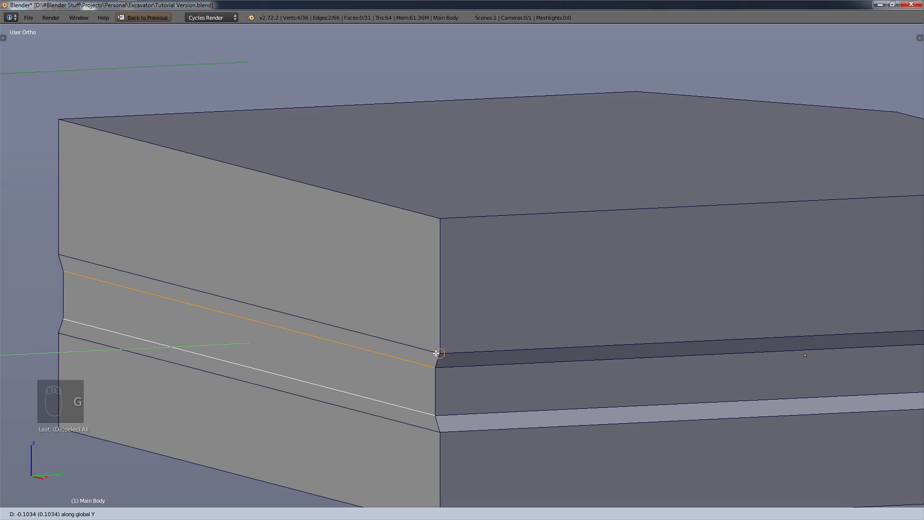
pyautogui.click(436, 354)
pyautogui.moveTo(441, 391); pyautogui.dragTo(364, 363, button='middle')
pyautogui.press('KP_3')
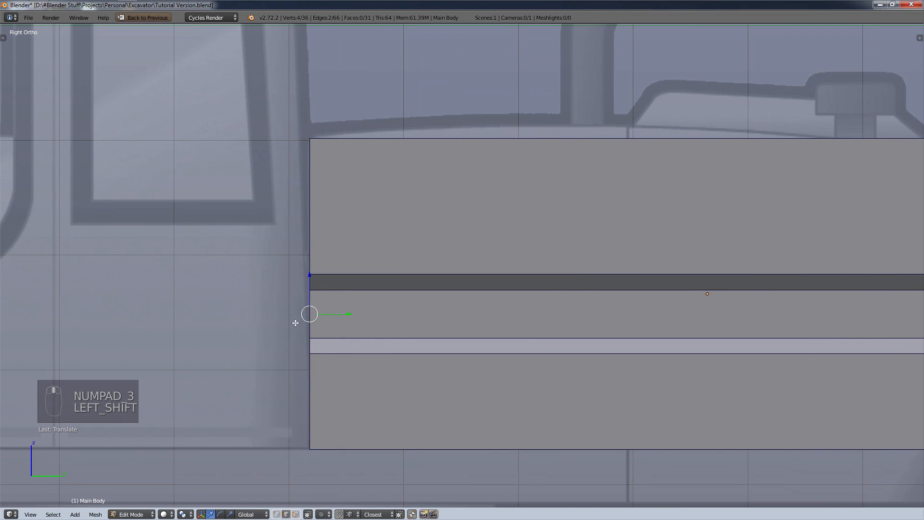
pyautogui.moveTo(296, 323); pyautogui.dragTo(312, 347, button='middle')
pyautogui.press('a')
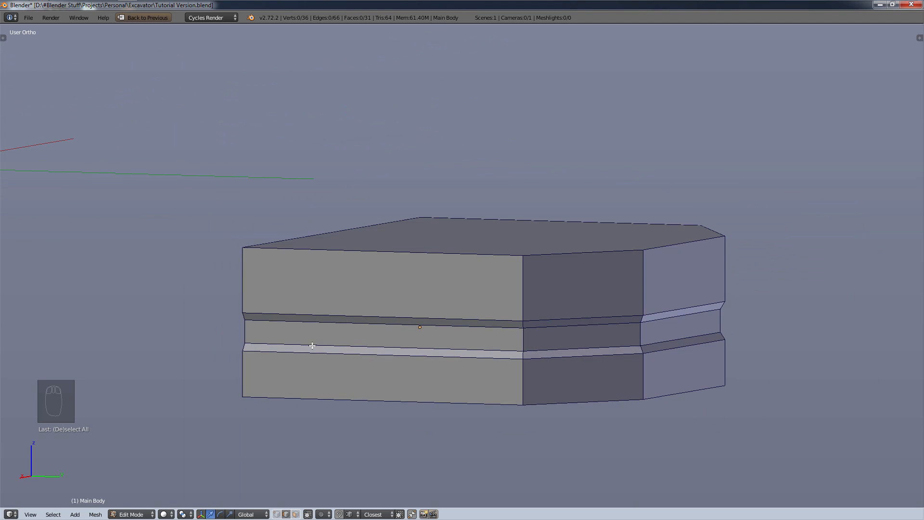
# - Examine the recess up close, then show the body in the right side view with wireframe shading over the blueprint
pyautogui.scroll(7, 267, 330)
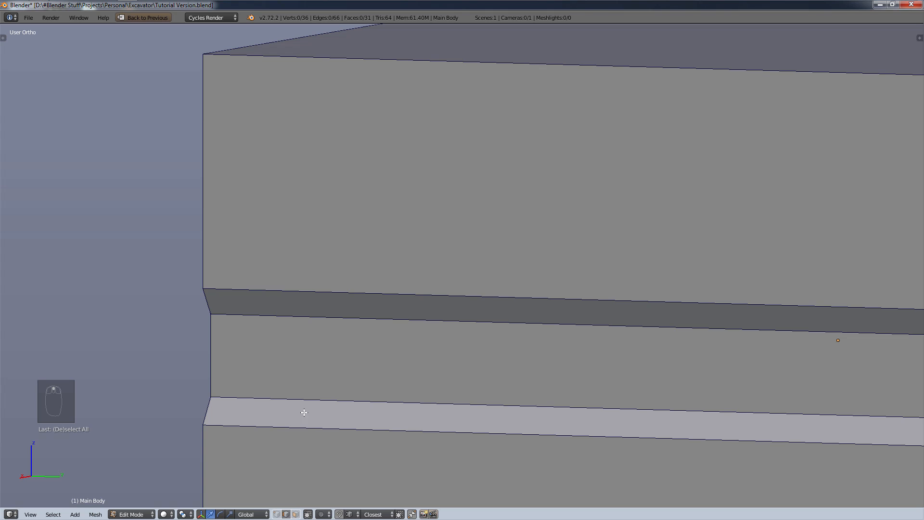
pyautogui.scroll(-7, 378, 364)
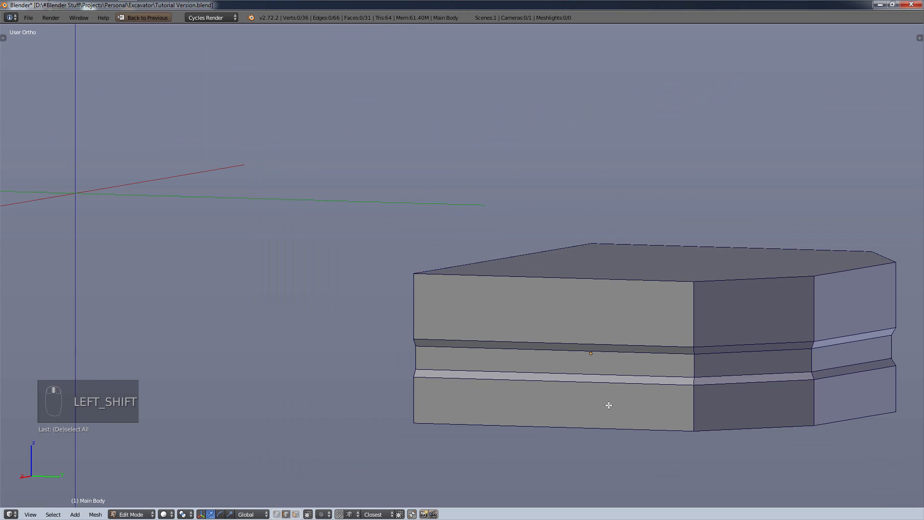
pyautogui.keyDown('shift'); pyautogui.moveTo(609, 404); pyautogui.dragTo(486, 389, button='middle'); pyautogui.keyUp('shift')
pyautogui.moveTo(522, 329); pyautogui.dragTo(531, 375, button='middle')
pyautogui.press('shift+KP_3')
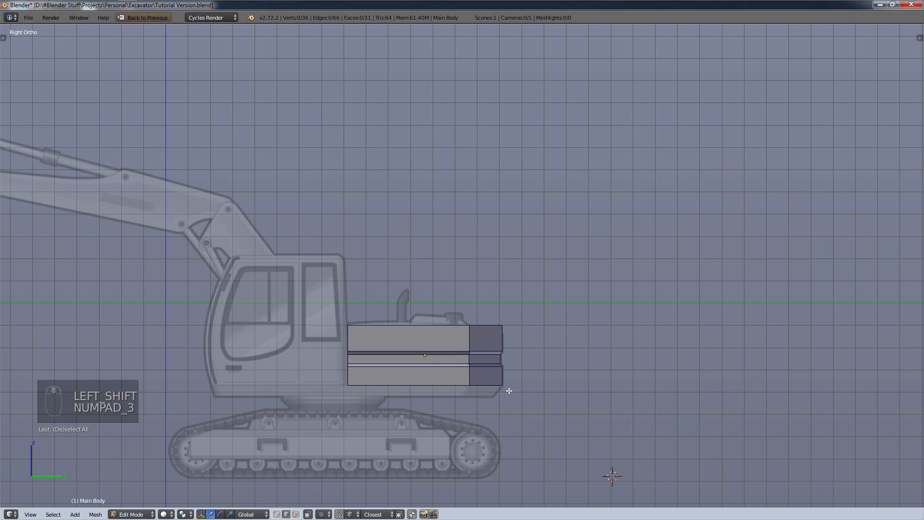
pyautogui.press('z')
pyautogui.click(453, 329)
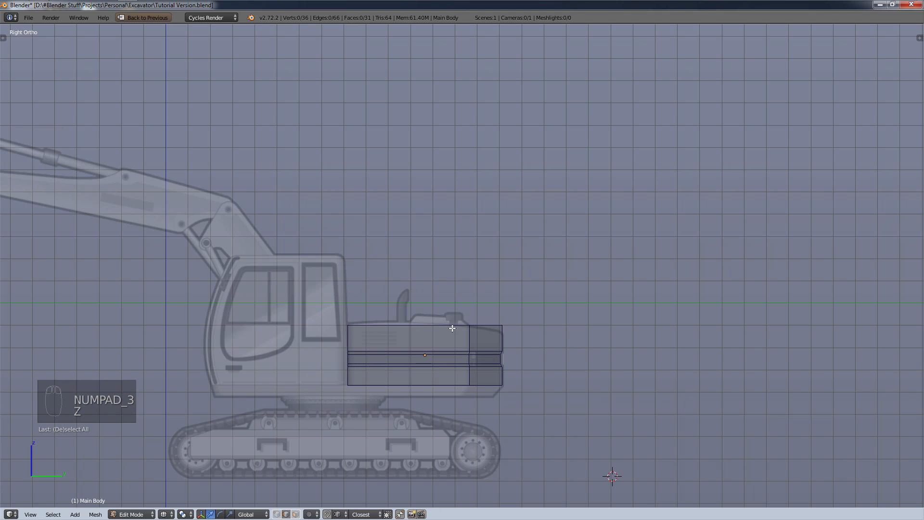
# - Restore the full screen layout from the maximized viewport and unhide the Base object beneath the body
pyautogui.hotkey('ctrl', 'Up')
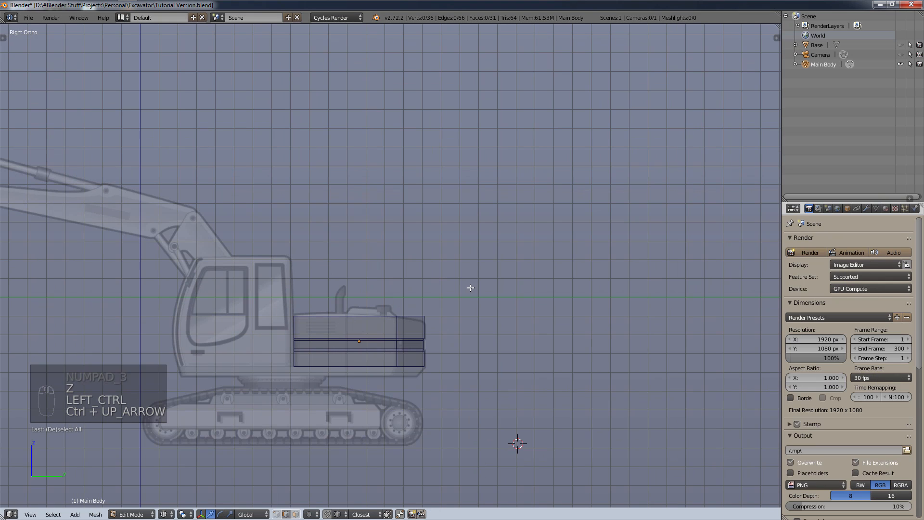
pyautogui.click(900, 46)
pyautogui.scroll(6, 308, 371)
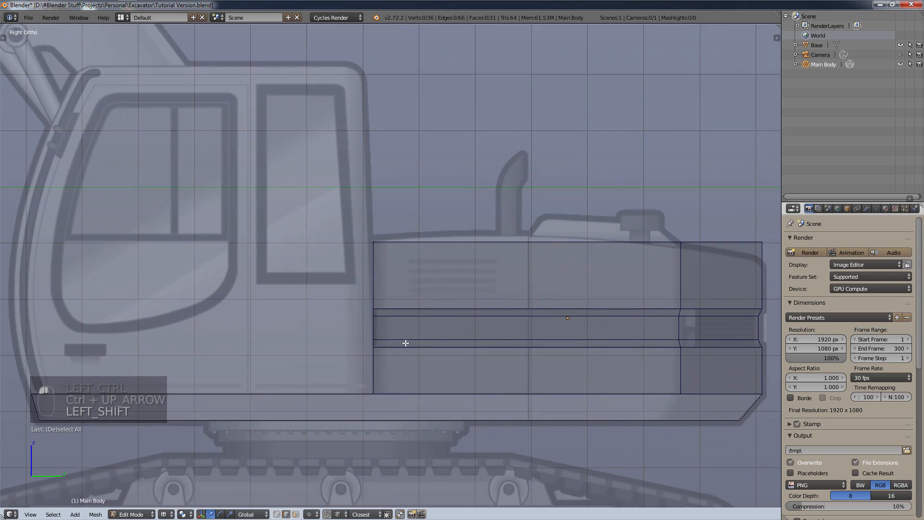
pyautogui.scroll(-1, 388, 352)
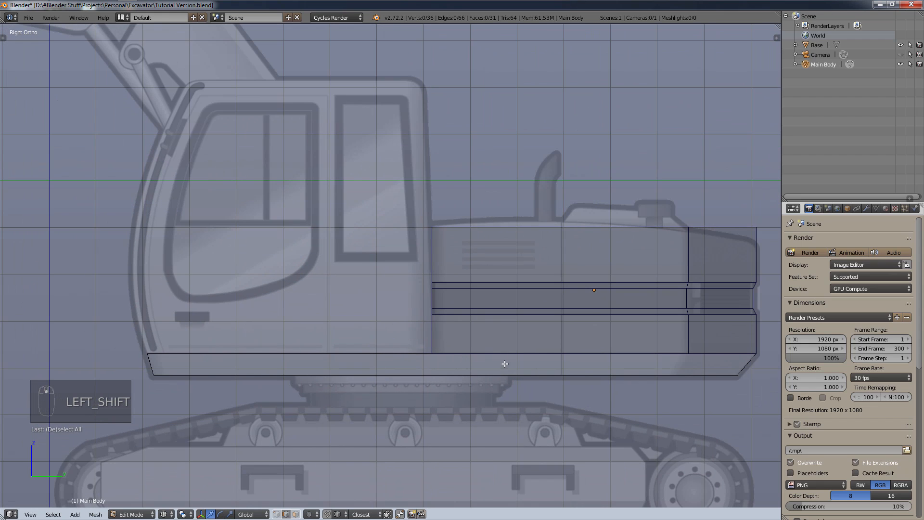
pyautogui.keyDown('shift'); pyautogui.moveTo(367, 316); pyautogui.dragTo(437, 324, button='middle'); pyautogui.keyUp('shift')
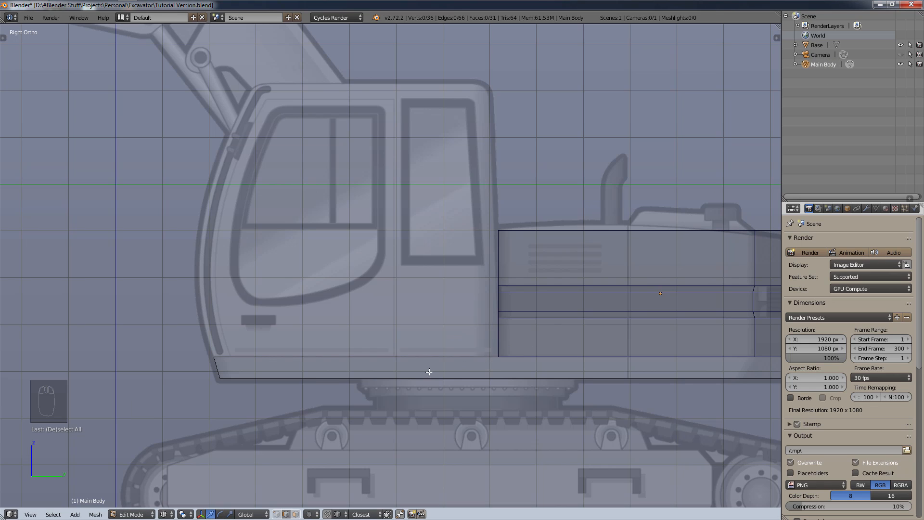
# - In vertex select mode, select the Main Body's lower front corner vertex and snap the 3D cursor to it
pyautogui.hotkey('ctrl', 'Tab')
pyautogui.click(357, 332)
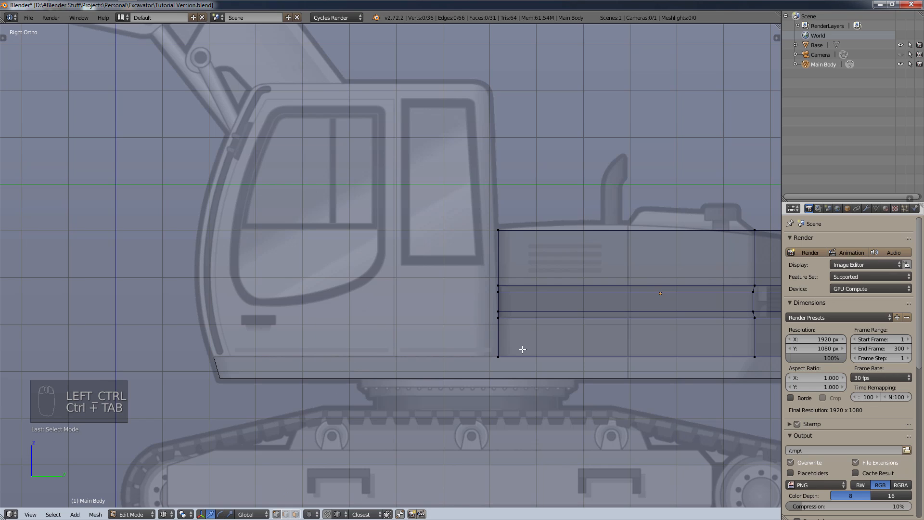
pyautogui.rightClick(502, 355)
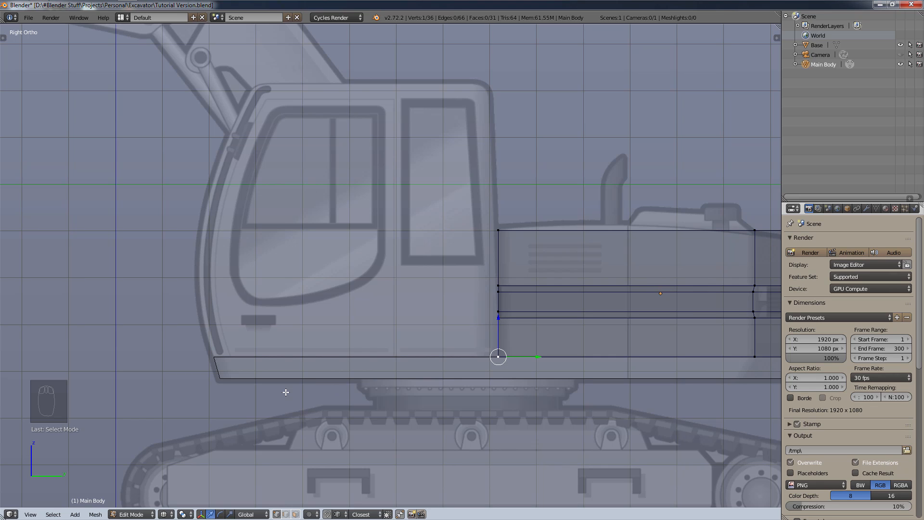
pyautogui.press('shift')
pyautogui.hotkey('shift', 's')
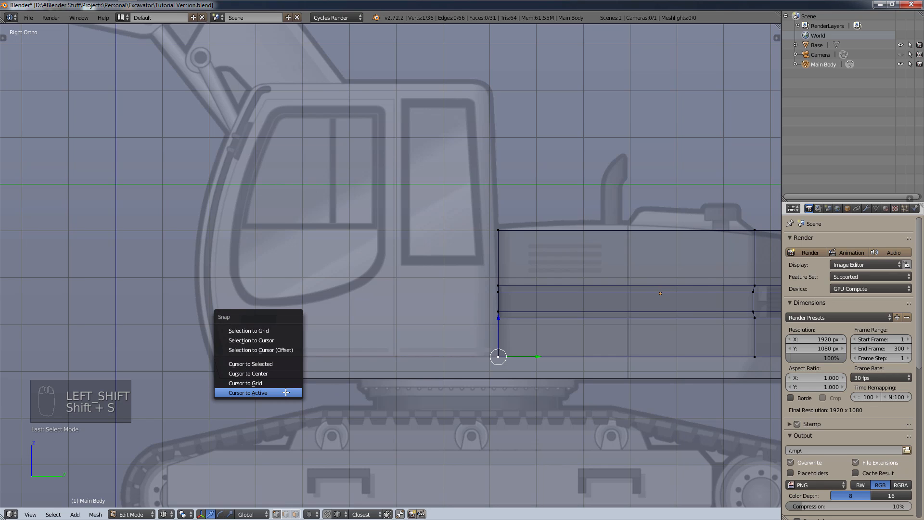
pyautogui.click(286, 392)
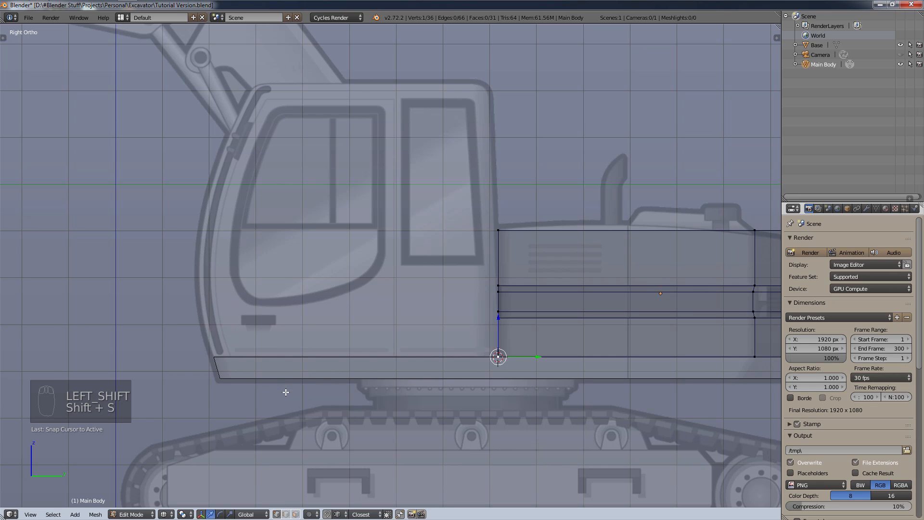
# - Return to Object Mode, add a plane at the 3D cursor and rotate it 90° about the Y axis
pyautogui.click(132, 514)
pyautogui.click(130, 510)
pyautogui.hotkey('shift', 'a')
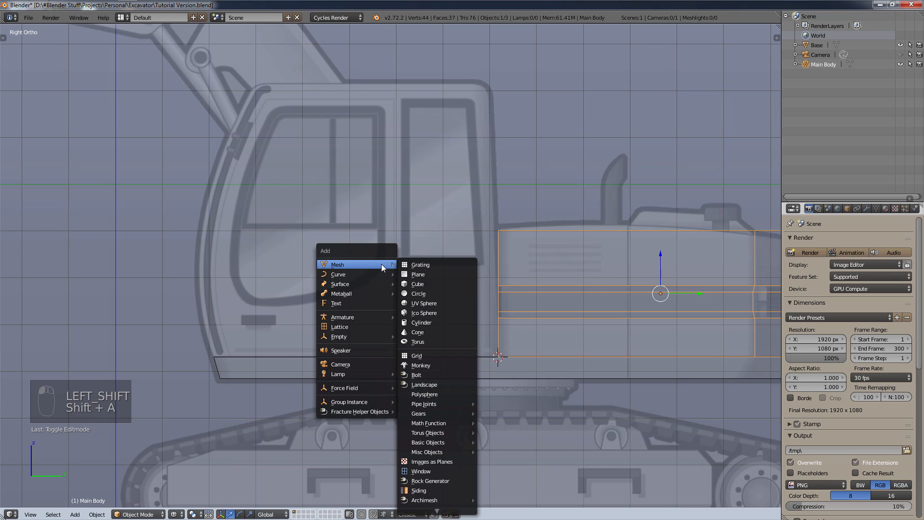
pyautogui.click(429, 265)
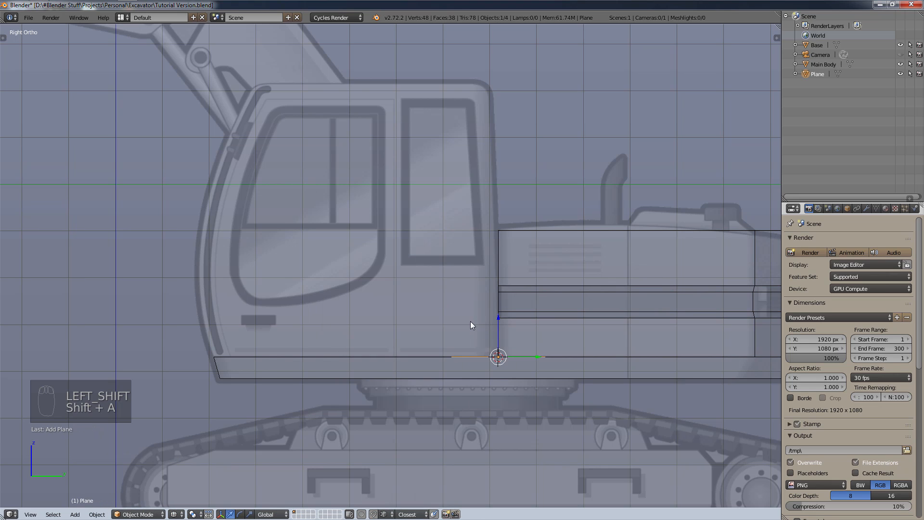
pyautogui.write('ry90')
pyautogui.press('Return')
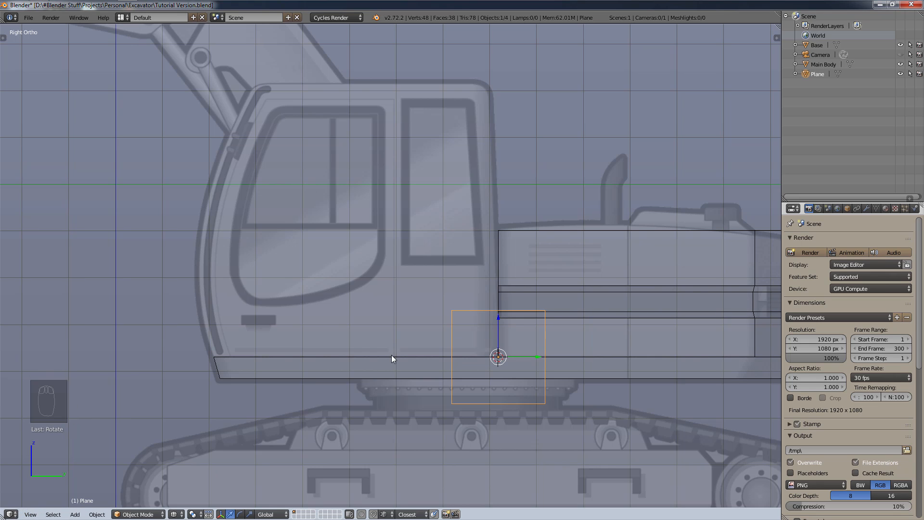
# - Show the scene in solid shading, enter Edit Mode on the plane and flip its normals
pyautogui.click(384, 412)
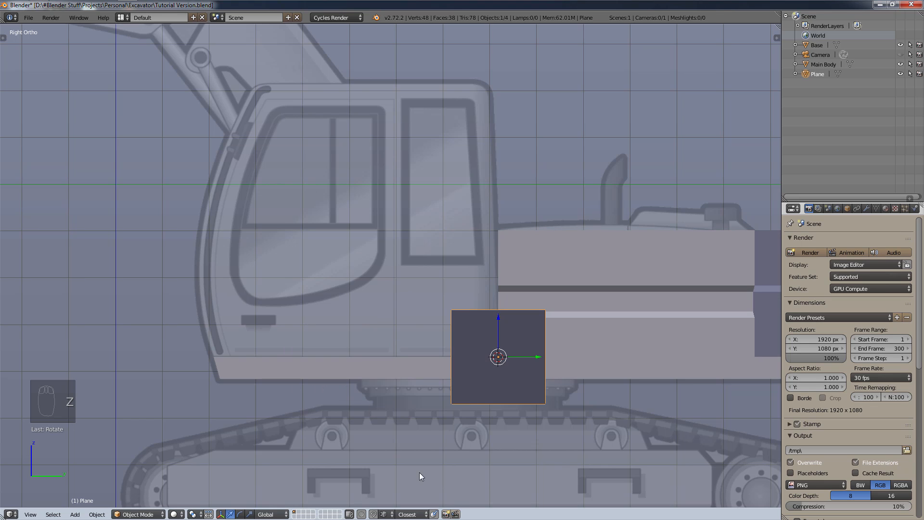
pyautogui.moveTo(138, 514); pyautogui.dragTo(152, 494)
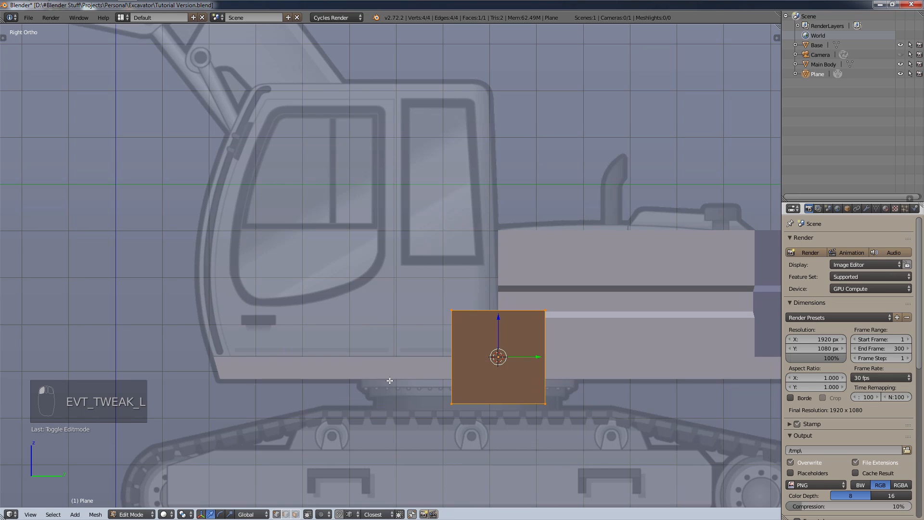
pyautogui.hotkey('ctrl', 'f')
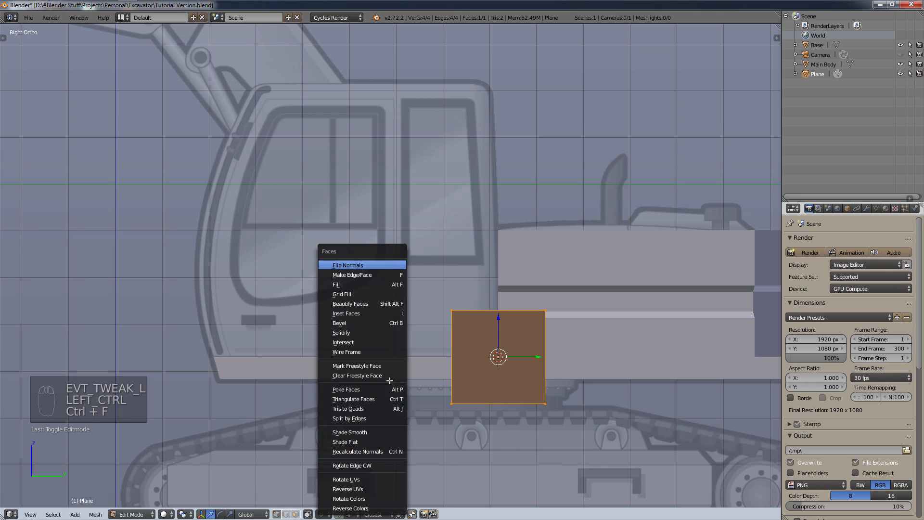
pyautogui.click(355, 265)
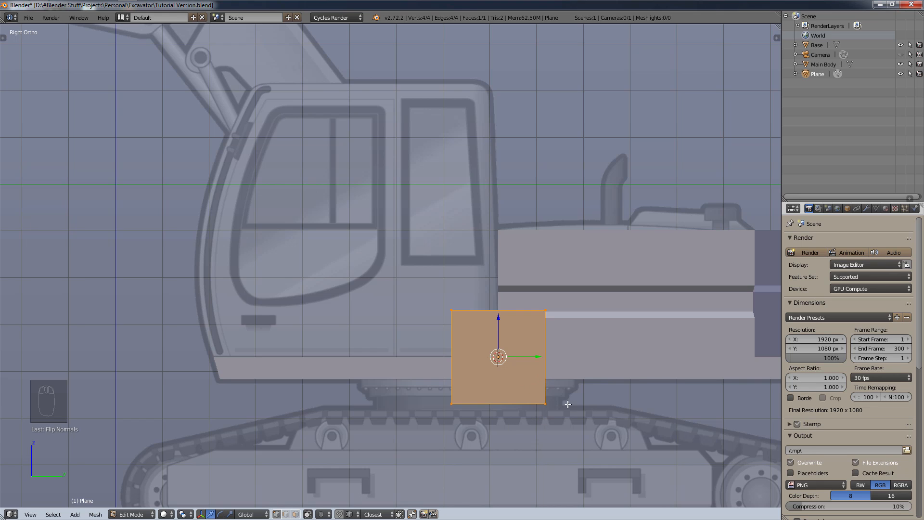
# - Merge all the plane's vertices at their center into one vertex and place the 3D cursor away from it
pyautogui.scroll(1, 557, 408)
pyautogui.scroll(5, 549, 407)
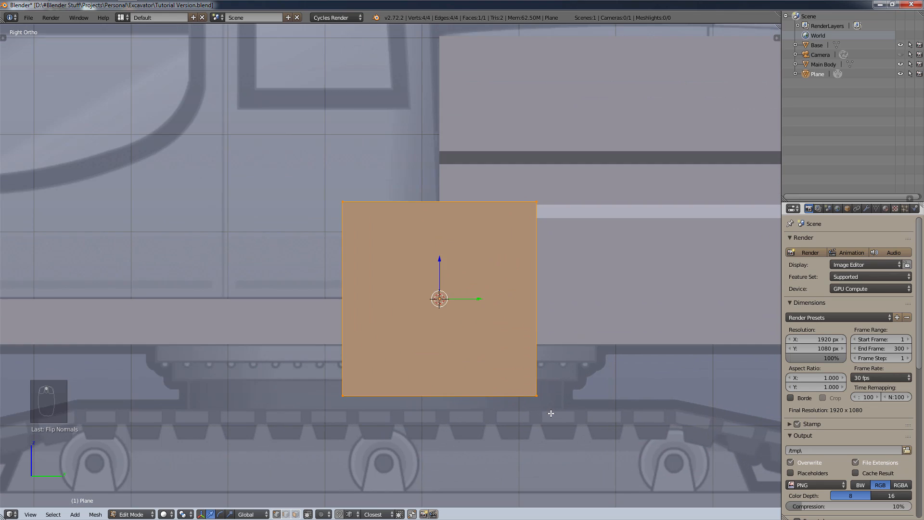
pyautogui.scroll(-2, 553, 409)
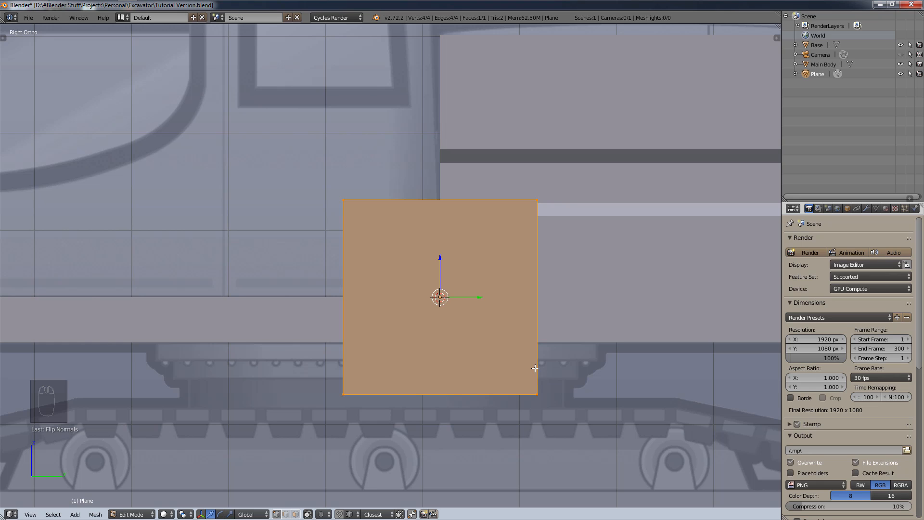
pyautogui.hotkey('alt', 'm')
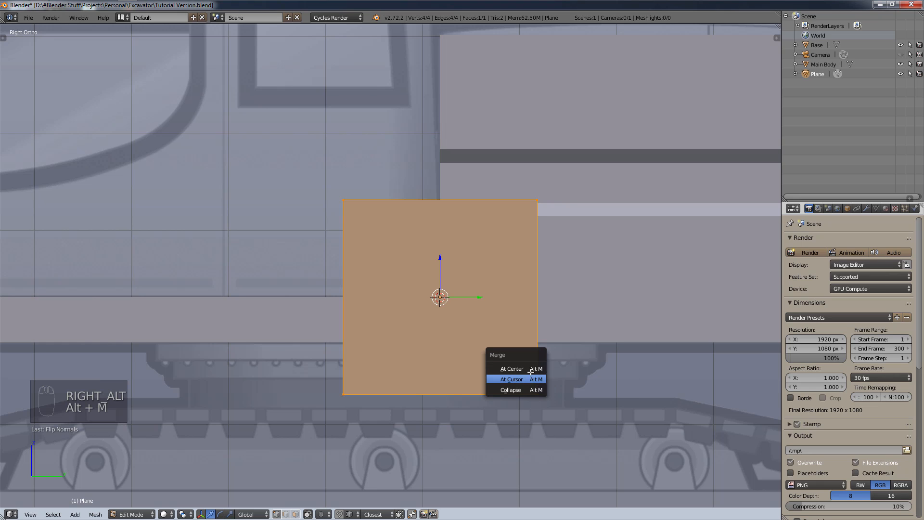
pyautogui.click(525, 368)
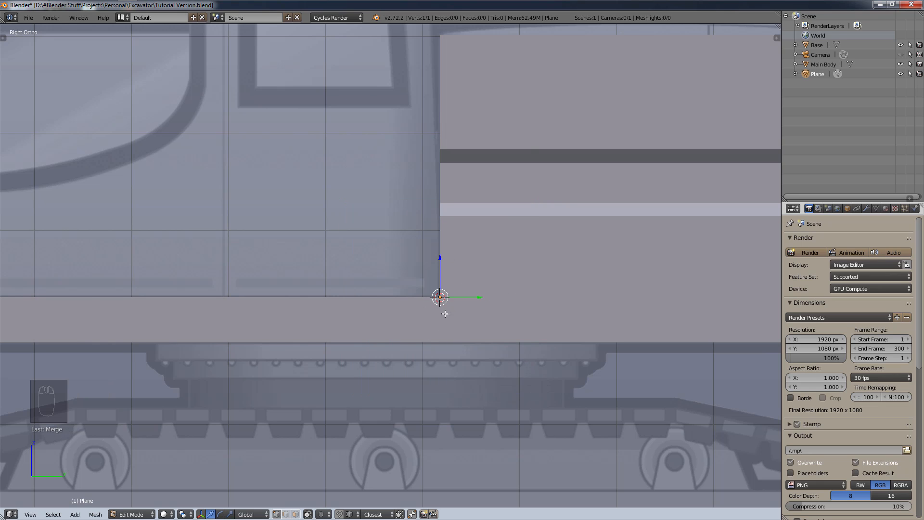
pyautogui.click(573, 487)
# - Extrude the vertex along the Y axis to the cab's lower front corner in the blueprint
pyautogui.scroll(-2, 486, 263)
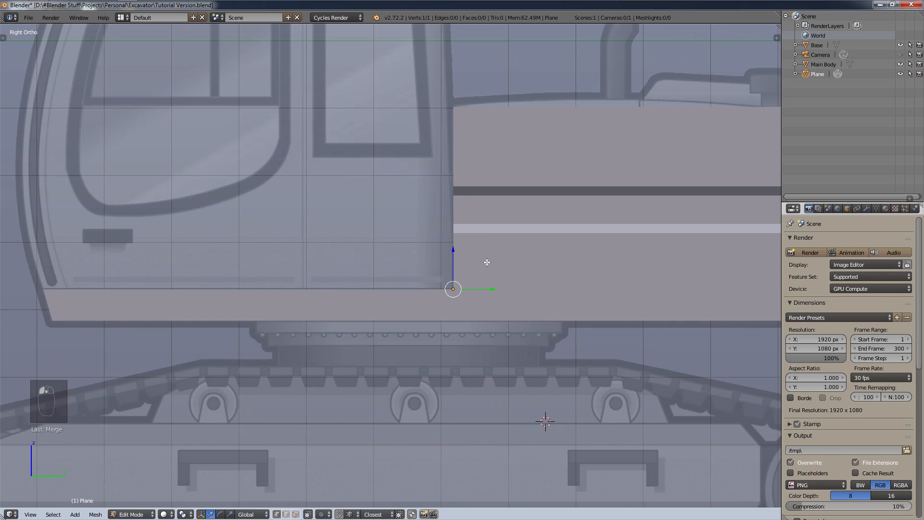
pyautogui.keyDown('shift'); pyautogui.moveTo(486, 262); pyautogui.dragTo(558, 289, button='middle'); pyautogui.keyUp('shift')
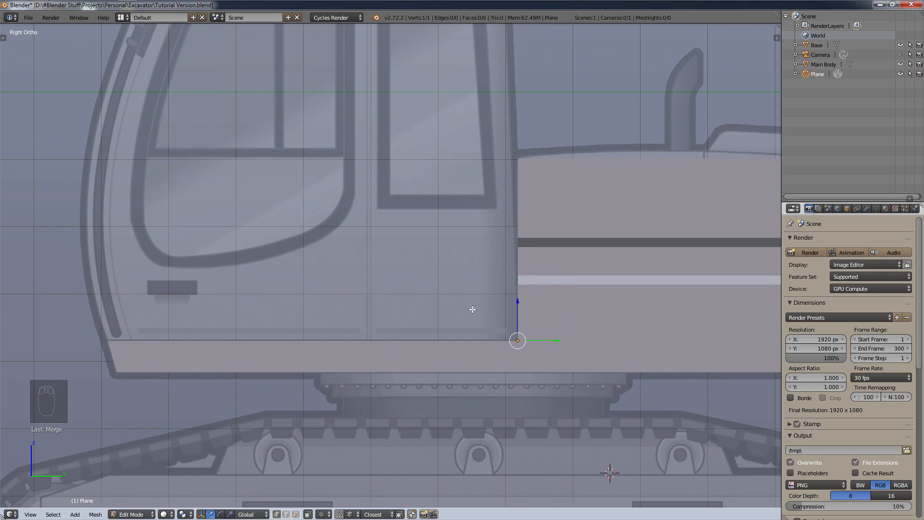
pyautogui.press('e')
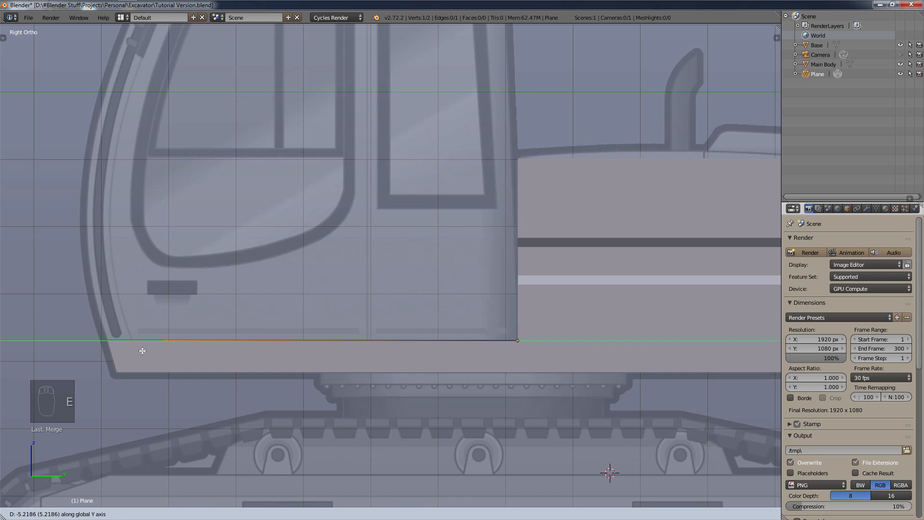
pyautogui.click(109, 341)
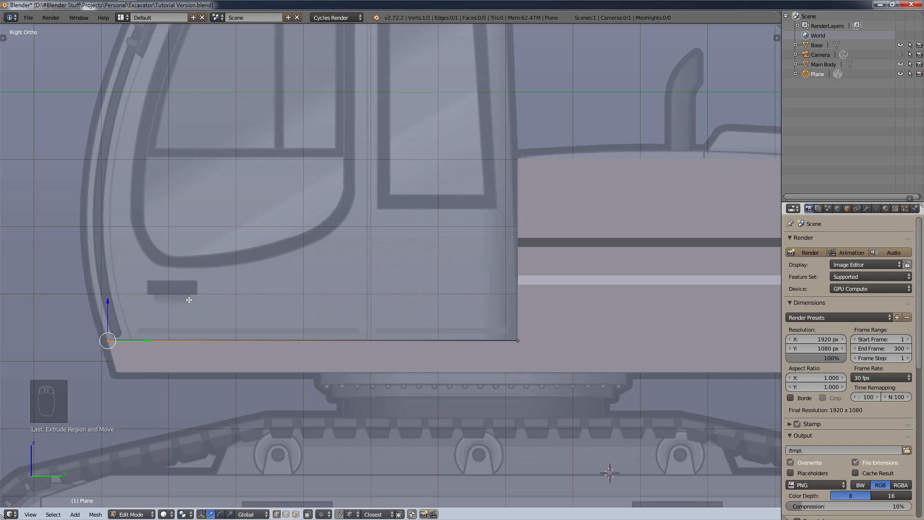
# - Trace the lower and middle part of the cab's curved front by extruding seven vertices upward along the blueprint outline
pyautogui.keyDown('shift'); pyautogui.moveTo(123, 270); pyautogui.dragTo(249, 312, button='middle'); pyautogui.keyUp('shift')
pyautogui.press('e')
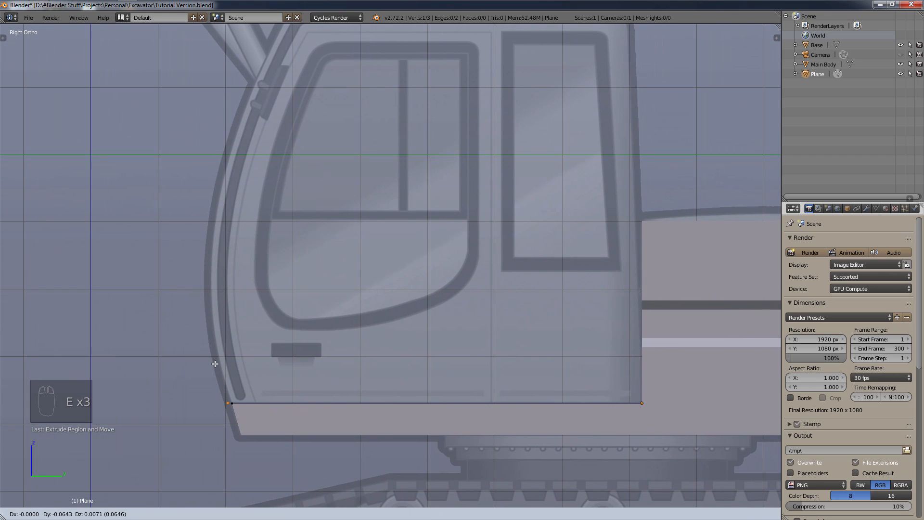
pyautogui.click(214, 326)
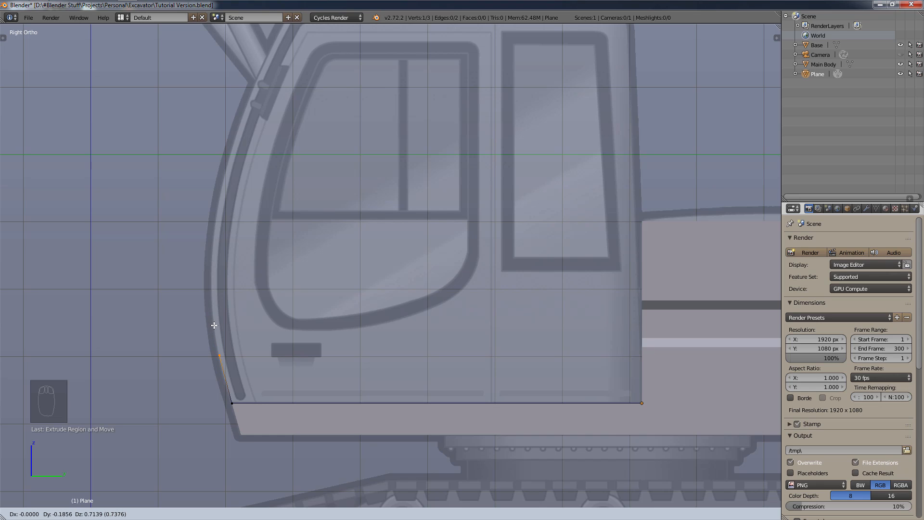
pyautogui.click(214, 324)
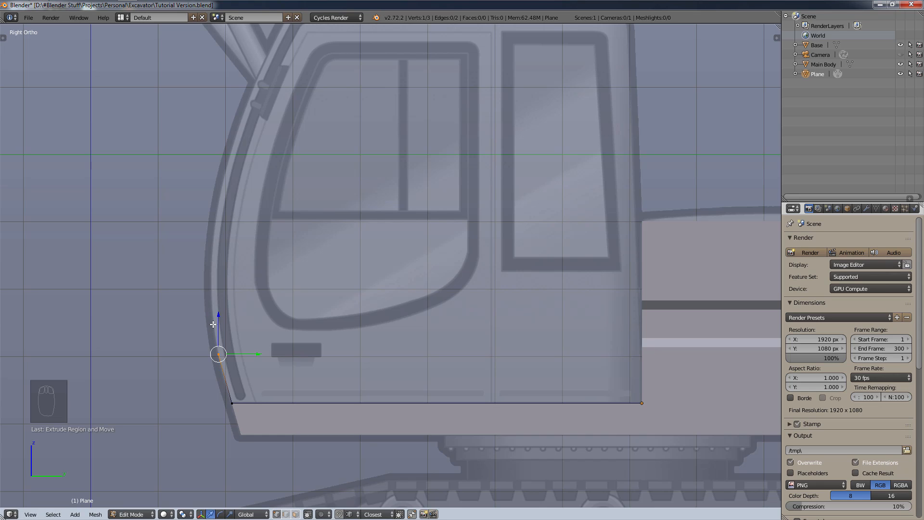
pyautogui.press('e')
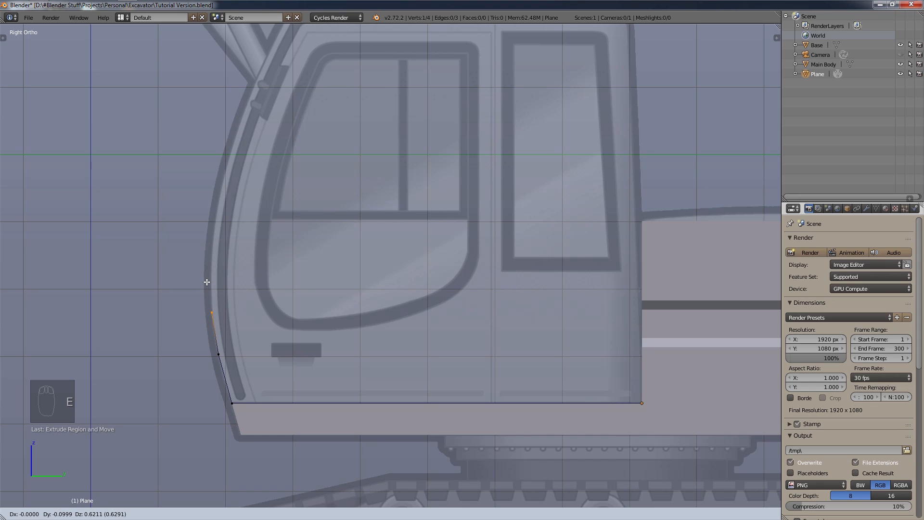
pyautogui.click(207, 284)
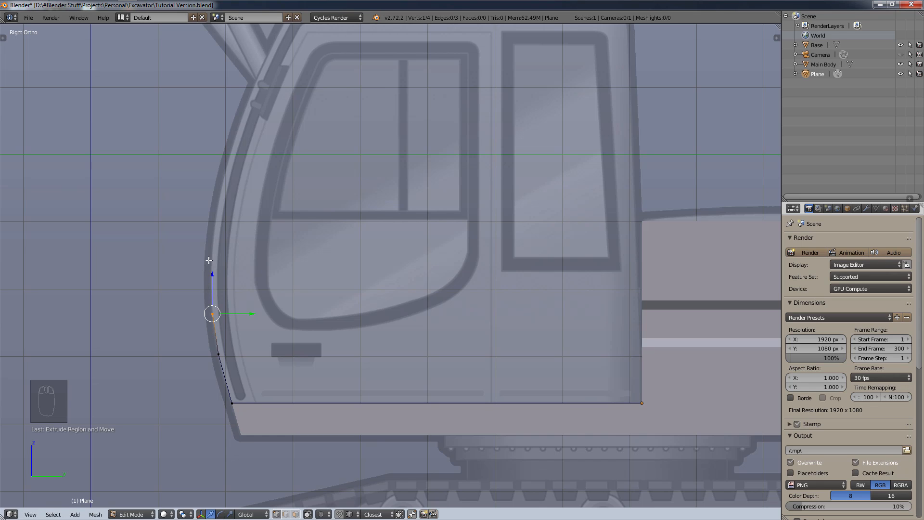
pyautogui.press('e')
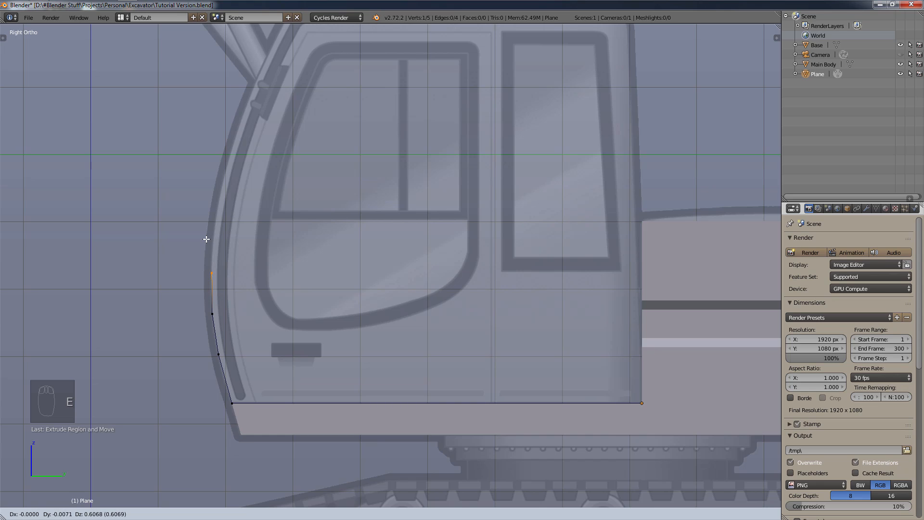
pyautogui.click(207, 239)
pyautogui.press('e')
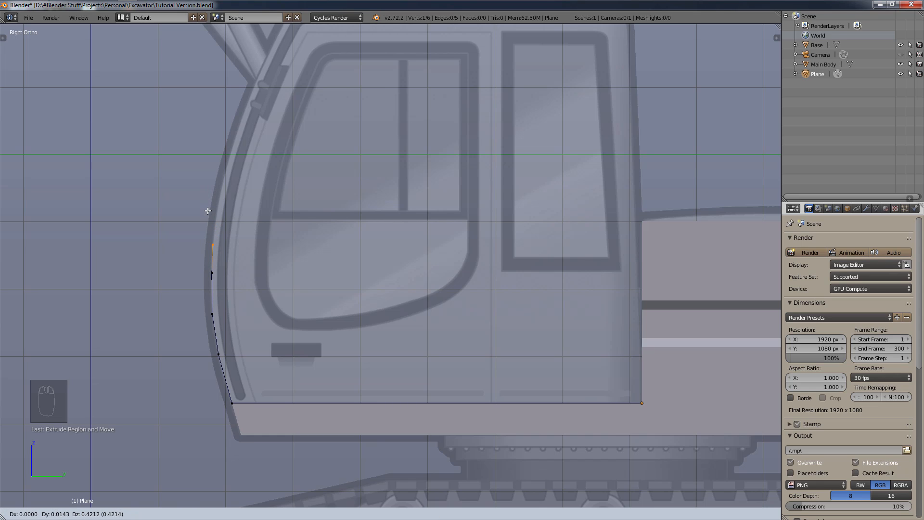
pyautogui.click(207, 214)
pyautogui.press('e')
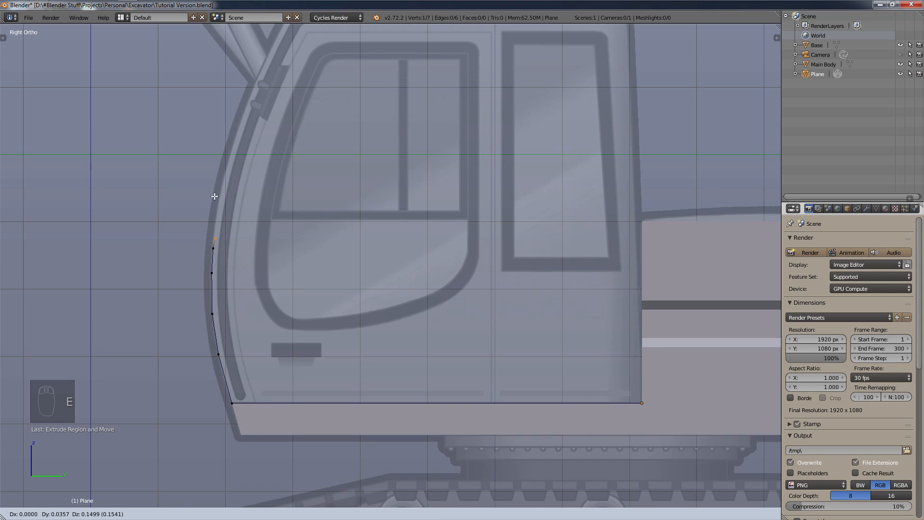
pyautogui.click(212, 181)
pyautogui.press('e')
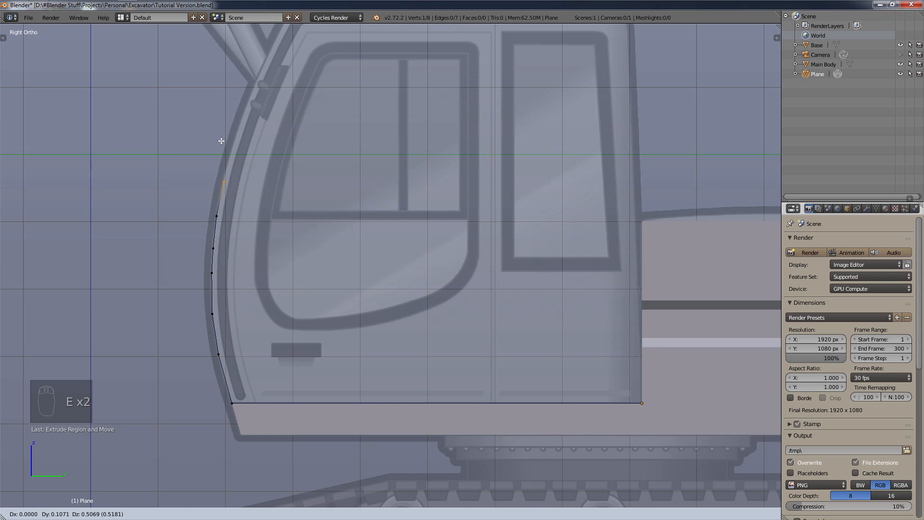
pyautogui.click(221, 141)
pyautogui.press('e')
pyautogui.click(235, 95)
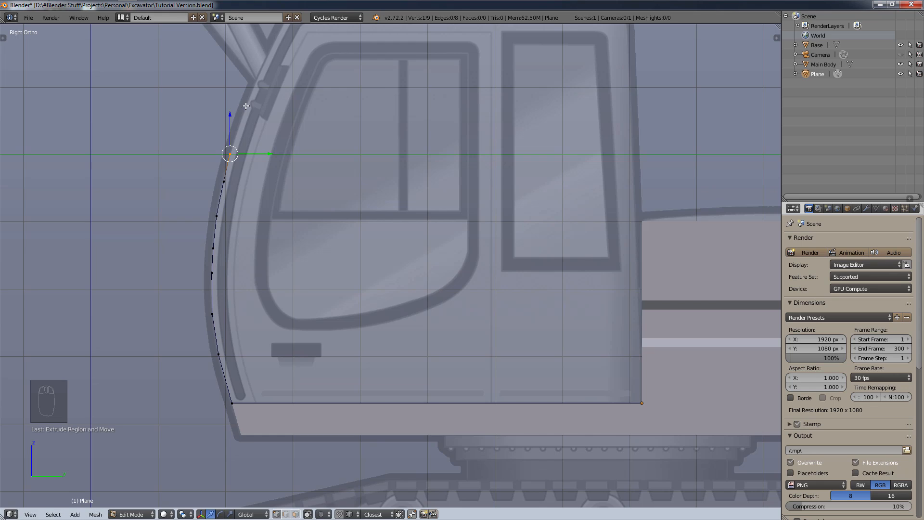
# - Continue the outline with four more extruded vertices along the cab's upper front, ending just below the roof corner
pyautogui.keyDown('shift'); pyautogui.moveTo(245, 106); pyautogui.dragTo(224, 158, button='middle'); pyautogui.keyUp('shift')
pyautogui.press('e')
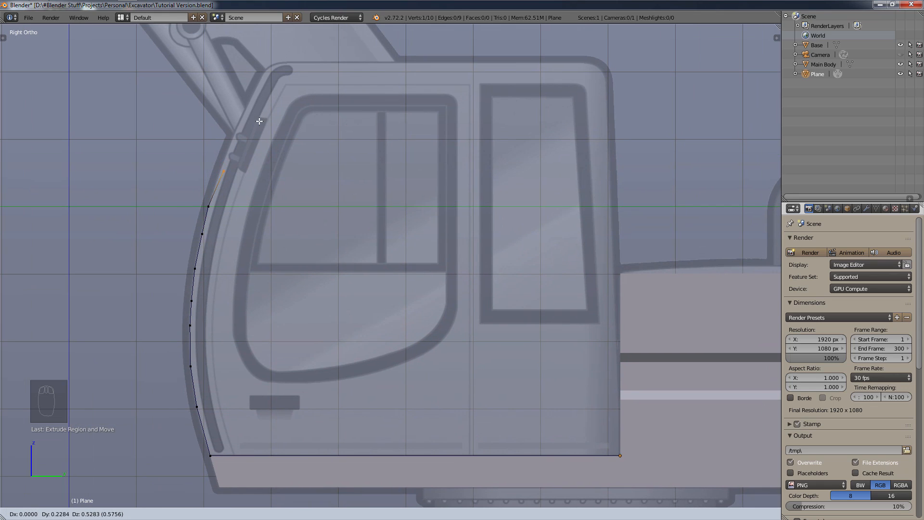
pyautogui.click(255, 124)
pyautogui.press('e')
pyautogui.click(262, 100)
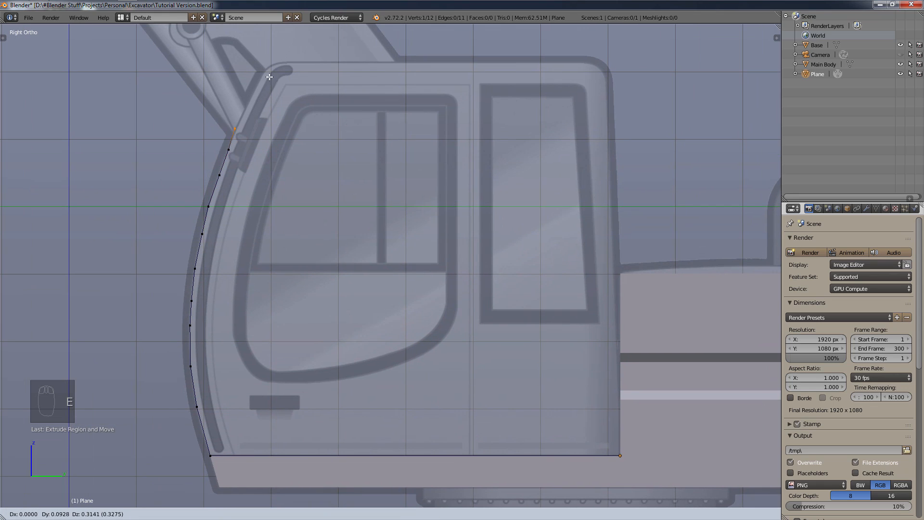
pyautogui.press('e')
pyautogui.click(274, 71)
pyautogui.press('e')
pyautogui.click(296, 27)
# - Extrude two vertices around the cab's front roof corner, ending where the roof line flattens
pyautogui.press('e')
pyautogui.scroll(6, 275, 58)
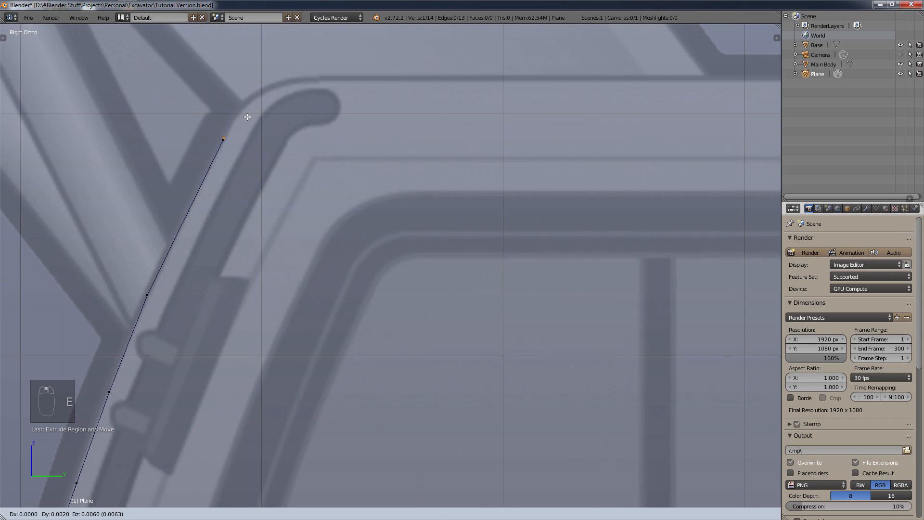
pyautogui.click(264, 85)
pyautogui.press('e')
pyautogui.click(332, 88)
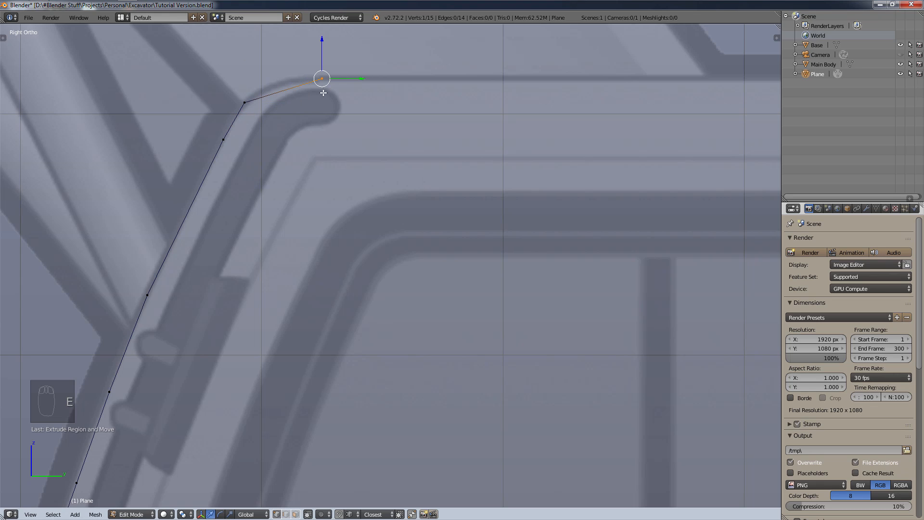
# - Subdivide the edge between the last two roof corner vertices and select the new middle vertex
pyautogui.keyDown('shift'); pyautogui.rightClick(244, 103); pyautogui.keyUp('shift')
pyautogui.press('w')
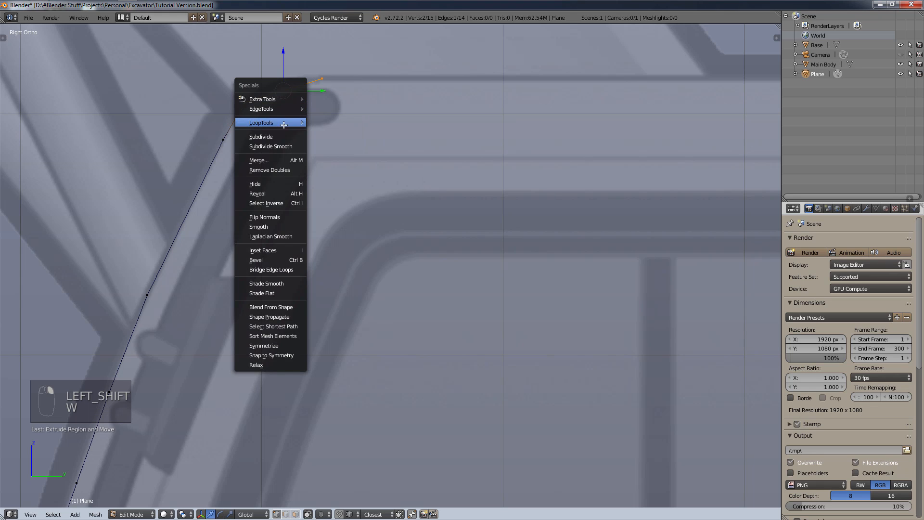
pyautogui.click(287, 105)
pyautogui.rightClick(288, 96)
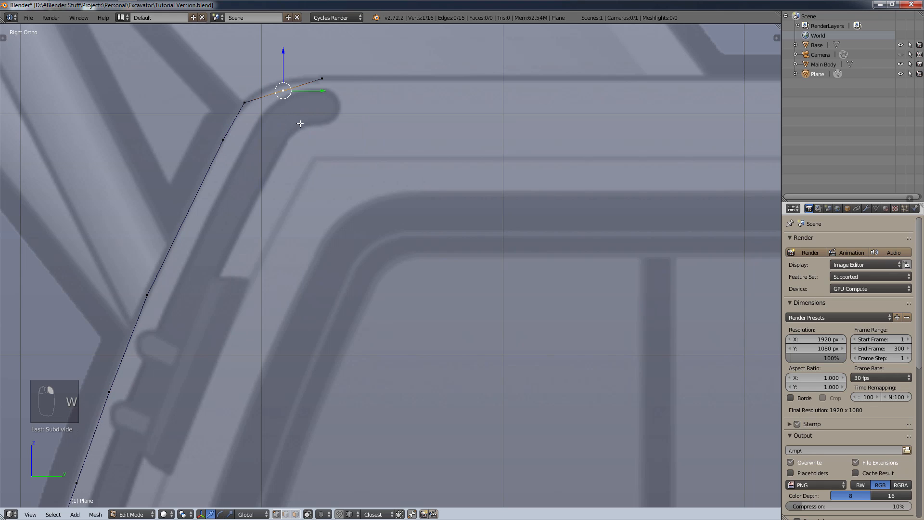
# - Move the new middle vertex up onto the curve of the cab's front roof corner
pyautogui.press('g')
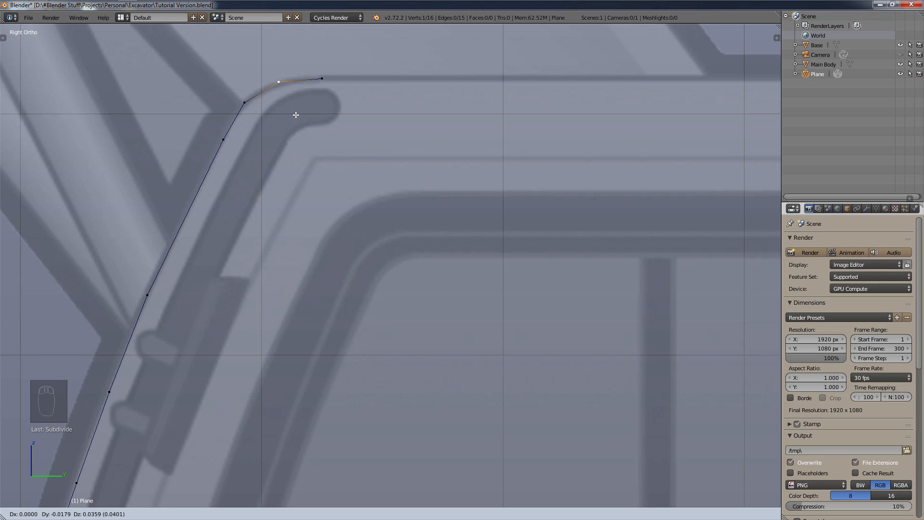
pyautogui.click(295, 115)
pyautogui.scroll(-5, 413, 167)
pyautogui.keyDown('shift'); pyautogui.moveTo(412, 289); pyautogui.dragTo(265, 228, button='middle'); pyautogui.keyUp('shift')
pyautogui.scroll(-3, 280, 240)
pyautogui.keyDown('shift'); pyautogui.moveTo(309, 301); pyautogui.dragTo(302, 280, button='middle'); pyautogui.keyUp('shift')
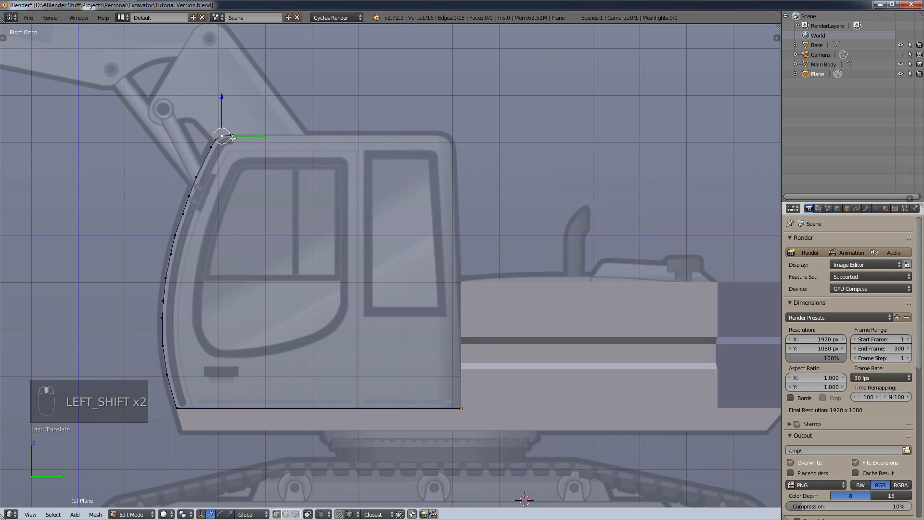
# - Extrude the front roof corner's end vertex along the global Y axis to the start of the rear roof corner
pyautogui.moveTo(232, 137); pyautogui.dragTo(241, 137)
pyautogui.scroll(7, 274, 148)
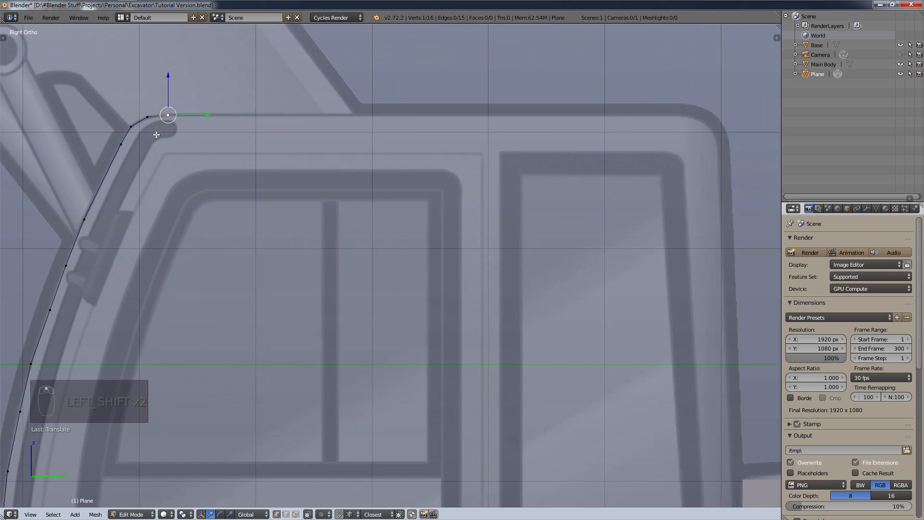
pyautogui.scroll(-4, 194, 129)
pyautogui.scroll(-2, 349, 308)
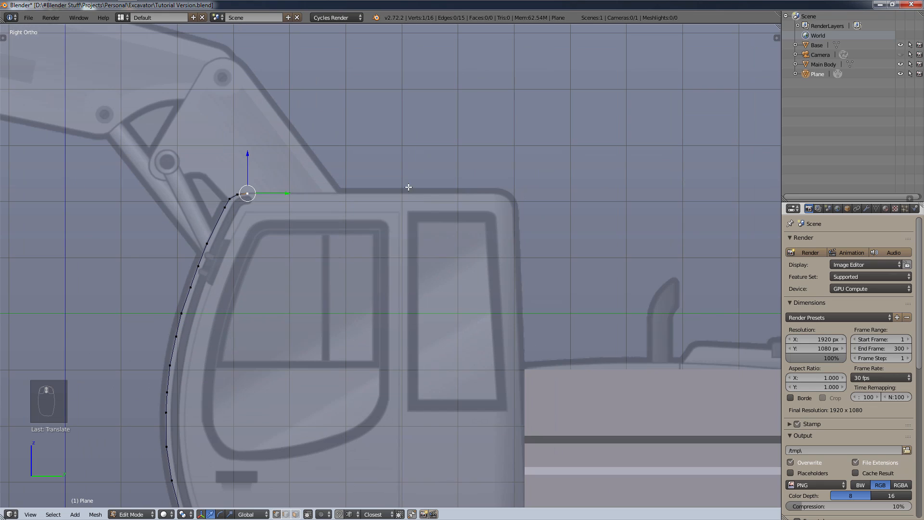
pyautogui.press('e')
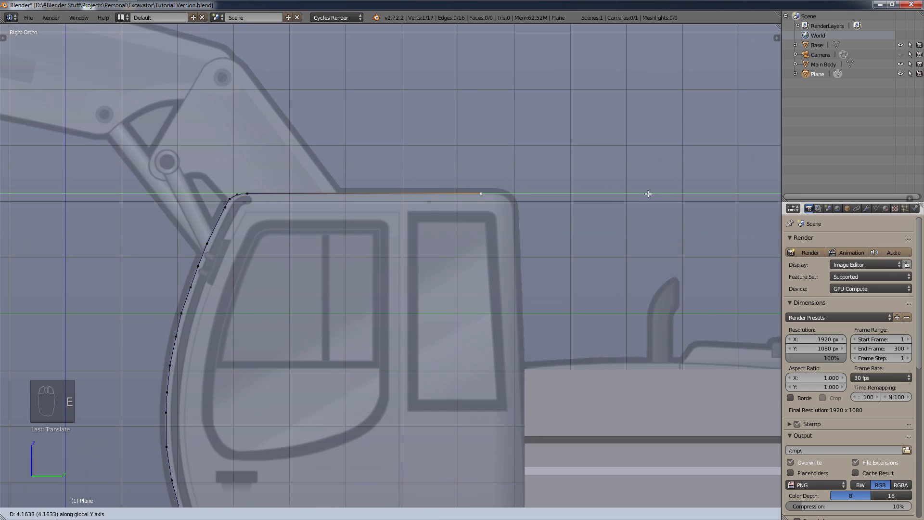
pyautogui.click(654, 196)
# - Extrude a vertex across the cab's rear roof corner, about 0.33 along Y and 0.32 downward
pyautogui.scroll(5, 626, 192)
pyautogui.scroll(5, 360, 225)
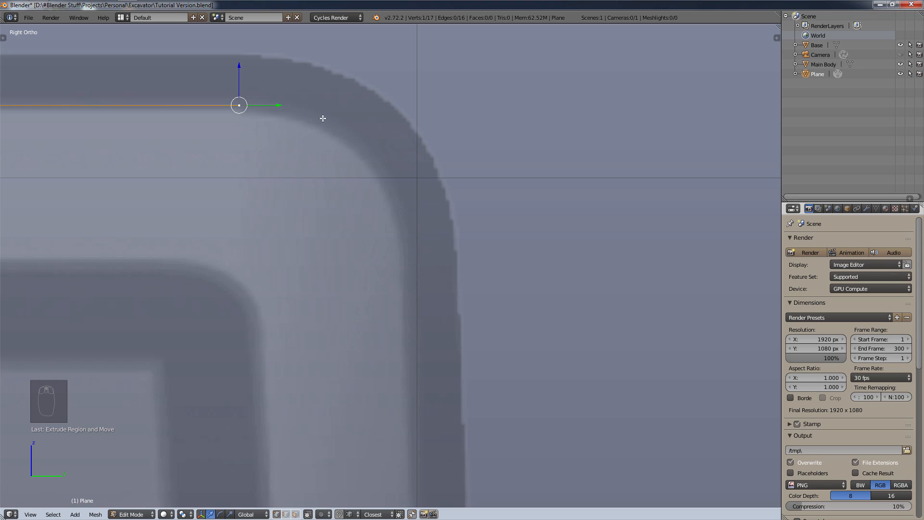
pyautogui.press('e')
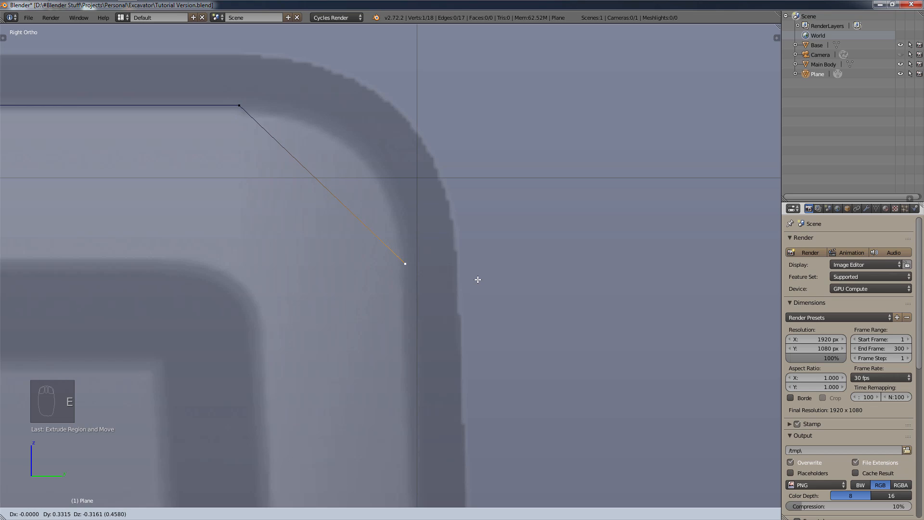
pyautogui.click(476, 277)
# - Subdivide the rear roof corner edge and move its middle vertex outward onto the blueprint curve
pyautogui.keyDown('shift'); pyautogui.rightClick(240, 106); pyautogui.keyUp('shift')
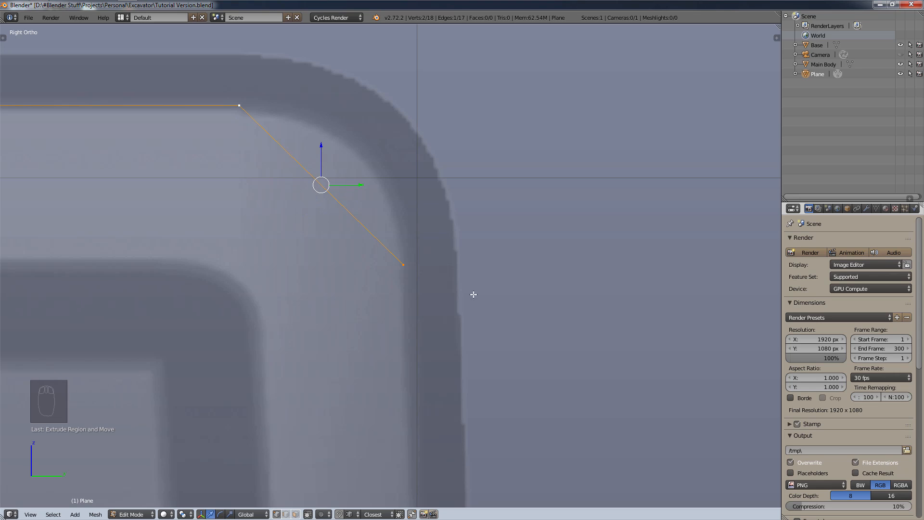
pyautogui.press('w')
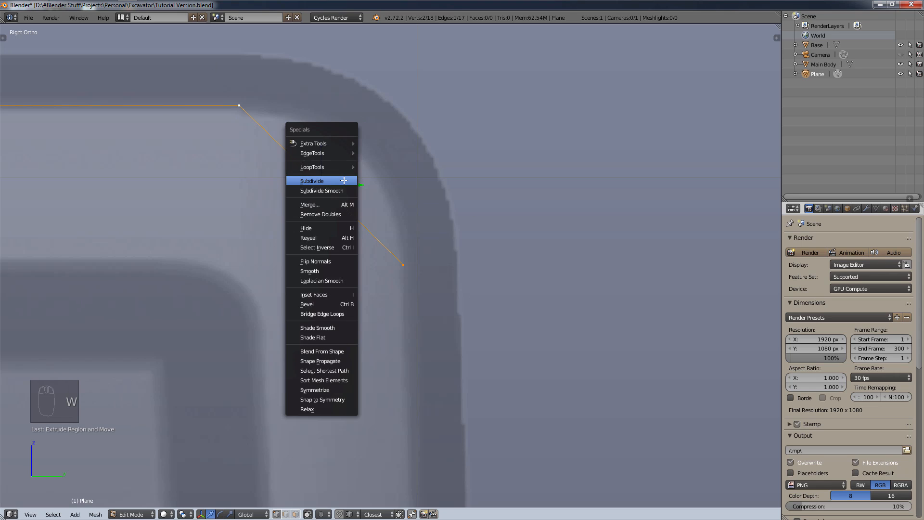
pyautogui.click(344, 181)
pyautogui.press('g')
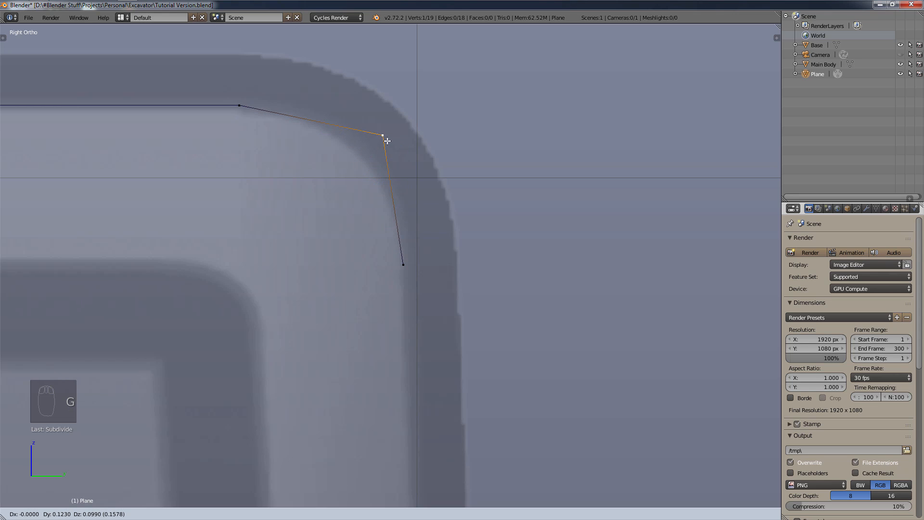
pyautogui.click(380, 149)
# - Extrude the lower rear corner vertex about 2.8 down the cab's back edge, snapping it to the main body's top corner
pyautogui.scroll(-4, 400, 254)
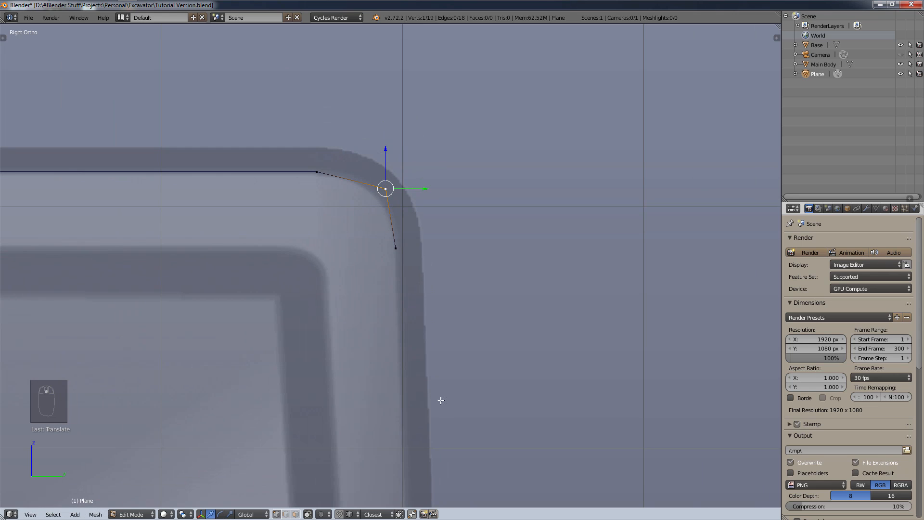
pyautogui.keyDown('shift'); pyautogui.moveTo(440, 392); pyautogui.dragTo(441, 309, button='middle'); pyautogui.keyUp('shift')
pyautogui.scroll(-5, 441, 310)
pyautogui.keyDown('shift'); pyautogui.moveTo(446, 367); pyautogui.dragTo(461, 226, button='middle'); pyautogui.keyUp('shift')
pyautogui.scroll(-3, 447, 272)
pyautogui.keyDown('shift'); pyautogui.moveTo(454, 268); pyautogui.dragTo(451, 205, button='middle'); pyautogui.keyUp('shift')
pyautogui.rightClick(443, 120)
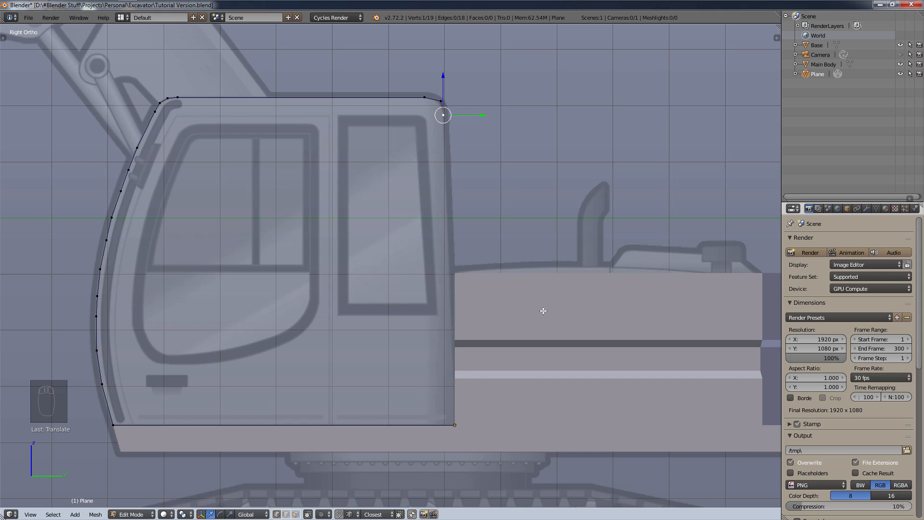
pyautogui.scroll(-2, 543, 311)
pyautogui.moveTo(541, 306); pyautogui.dragTo(524, 293, button='middle')
pyautogui.press('KP_3')
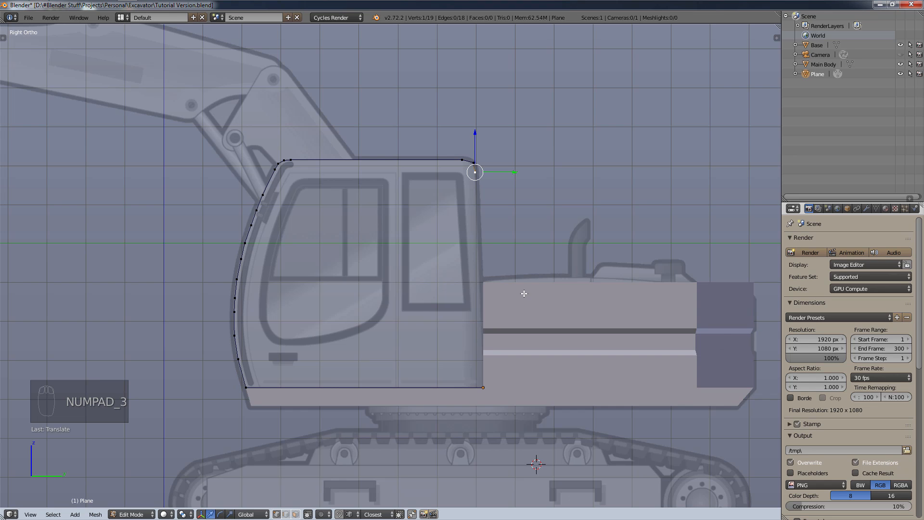
pyautogui.scroll(2, 526, 293)
pyautogui.keyDown('shift'); pyautogui.moveTo(521, 267); pyautogui.dragTo(511, 248, button='middle'); pyautogui.keyUp('shift')
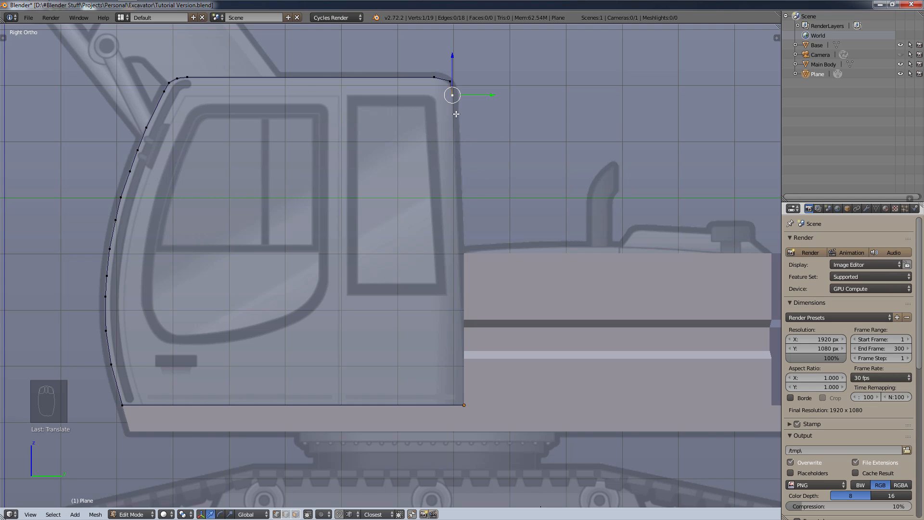
pyautogui.press('e')
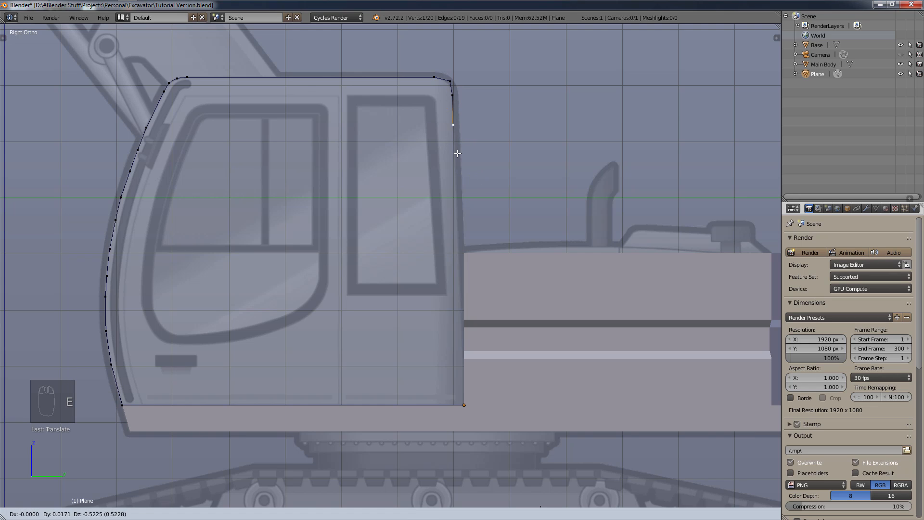
pyautogui.middleClick(455, 170)
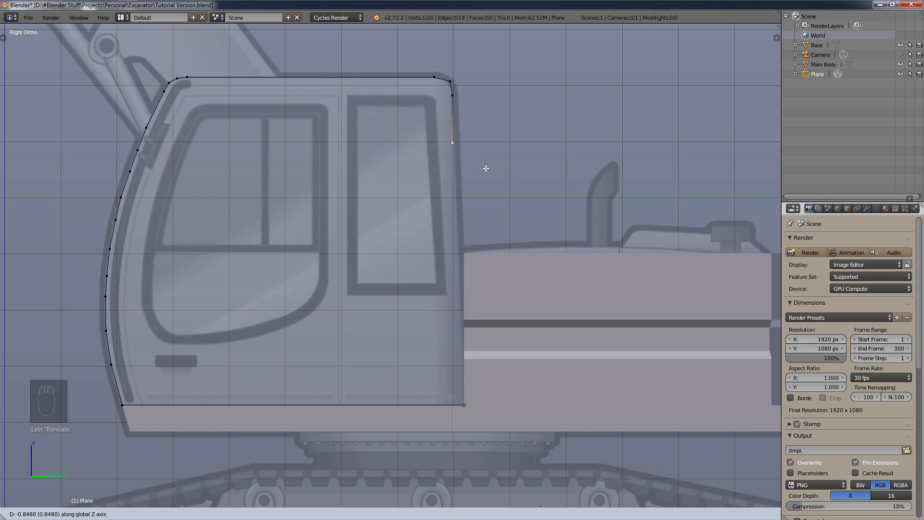
pyautogui.middleClick(477, 192)
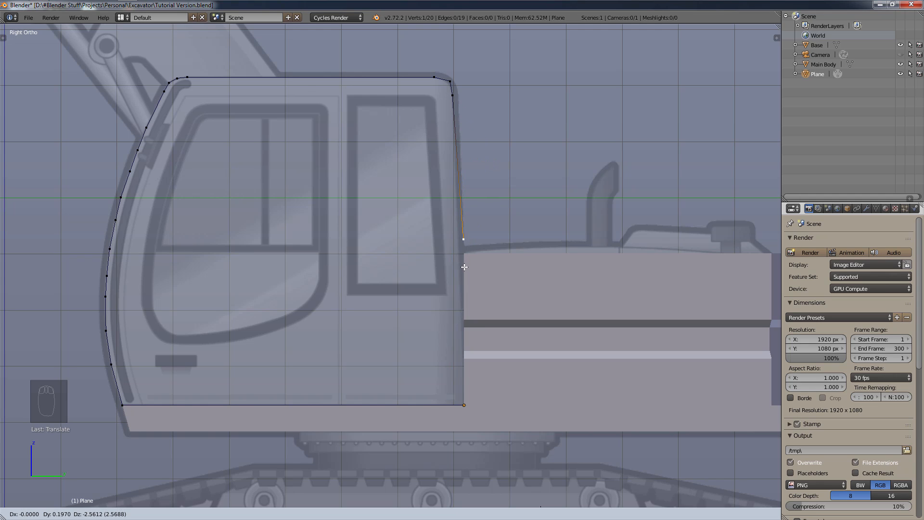
pyautogui.press('ctrl')
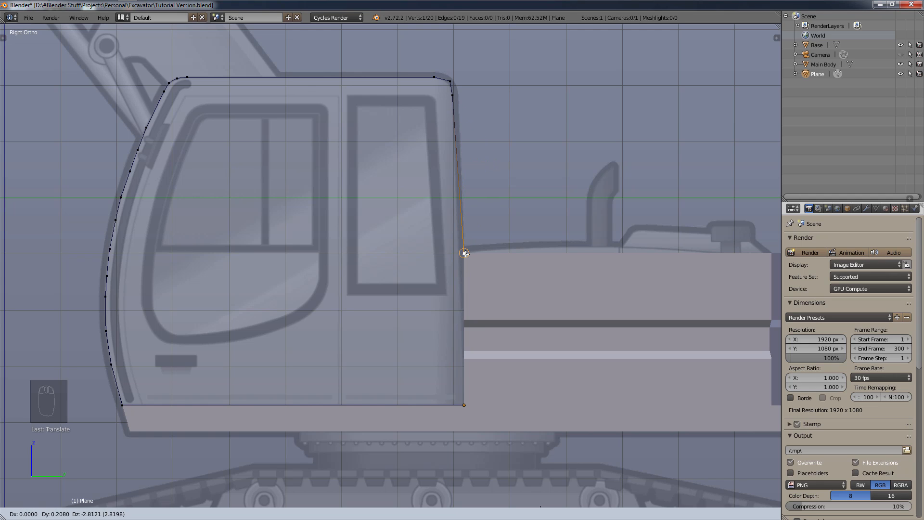
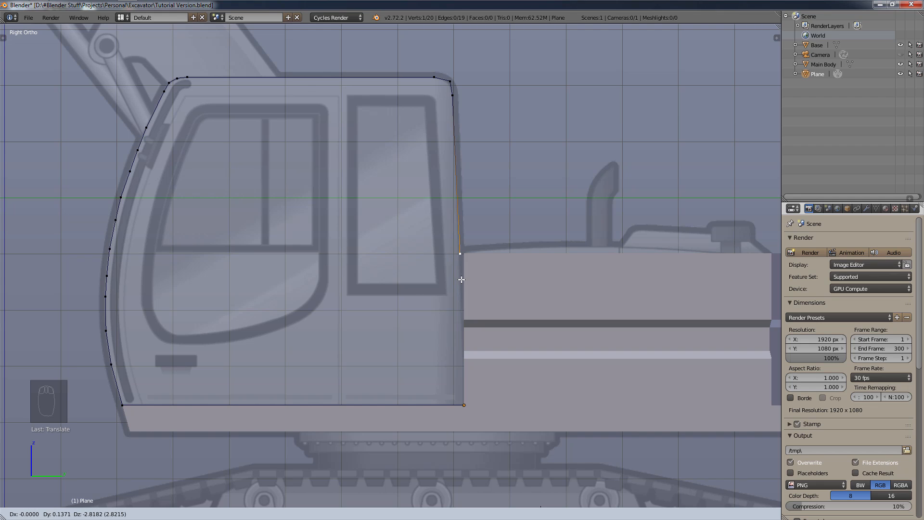
pyautogui.click(464, 254)
# - Shift the extruded vertex slightly toward the cab along Y so the rear edge follows the blueprint
pyautogui.scroll(7, 465, 255)
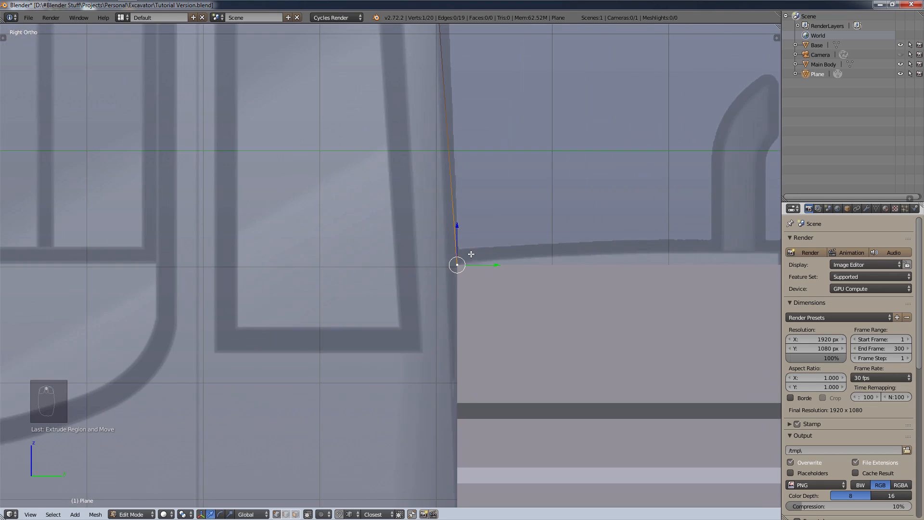
pyautogui.moveTo(486, 274); pyautogui.dragTo(464, 271)
pyautogui.scroll(-5, 456, 297)
pyautogui.scroll(5, 468, 285)
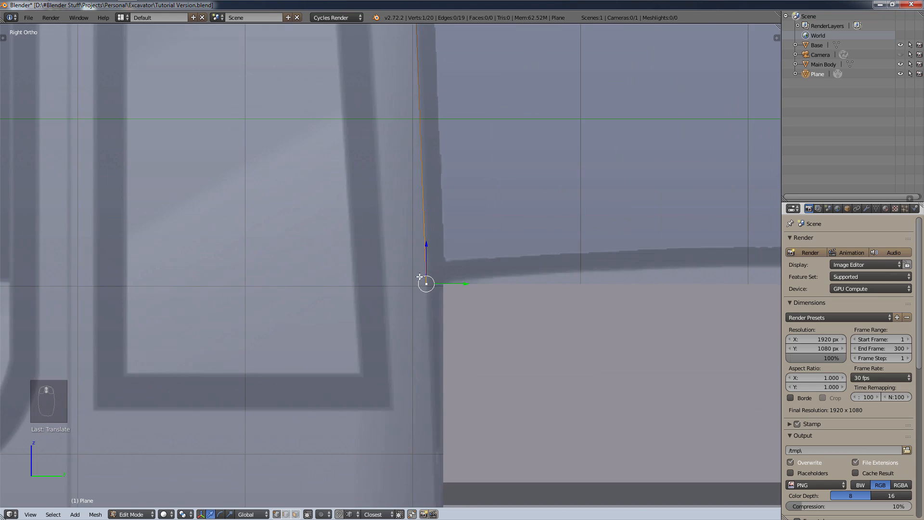
pyautogui.scroll(-7, 522, 320)
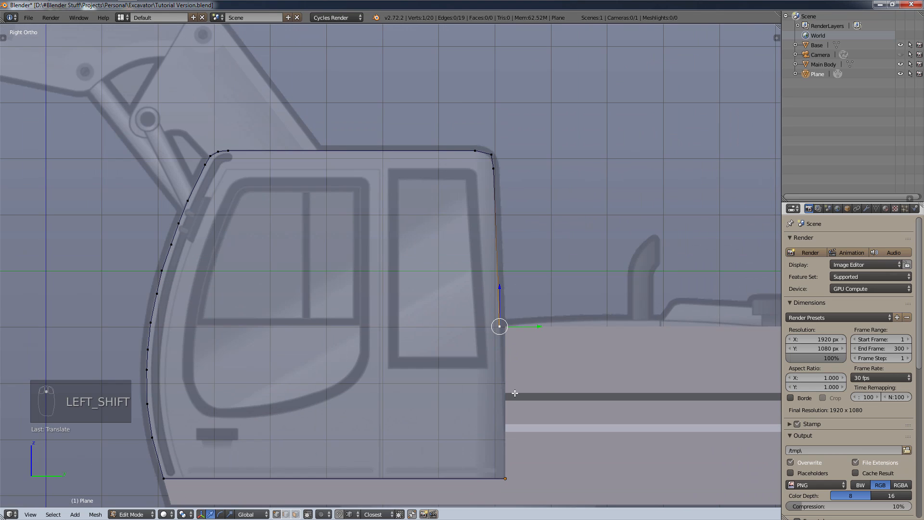
pyautogui.keyDown('shift'); pyautogui.moveTo(511, 392); pyautogui.dragTo(477, 291, button='middle'); pyautogui.keyUp('shift')
pyautogui.scroll(5, 483, 284)
pyautogui.press('e')
pyautogui.press('e')
pyautogui.press('e')
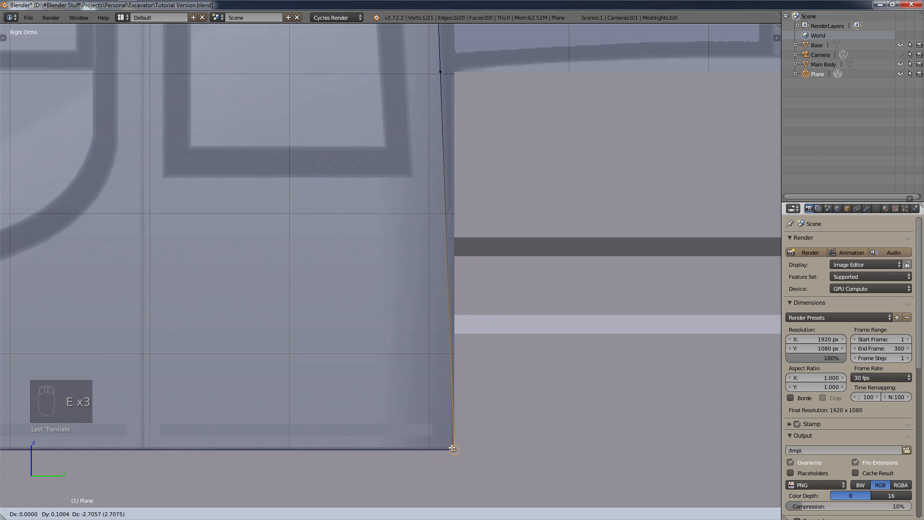
pyautogui.rightClick(437, 422)
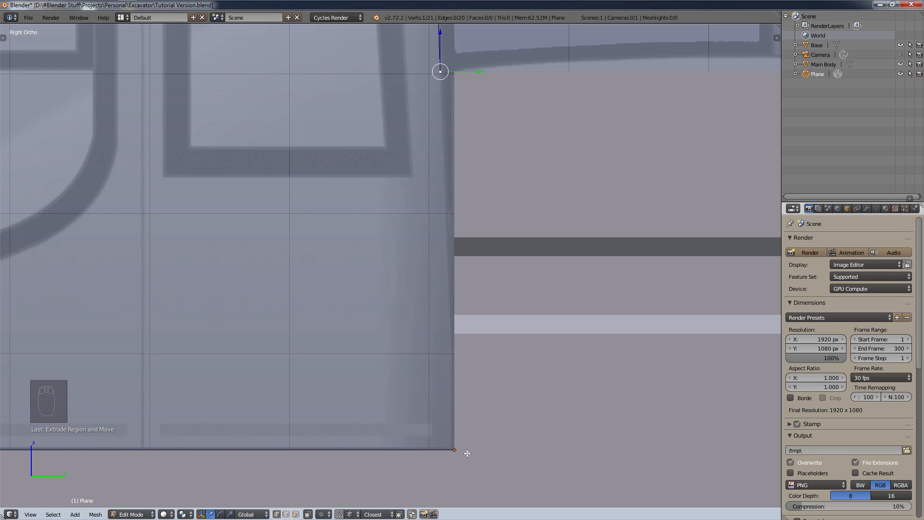
# - Select the open rear vertex and the cab's bottom rear corner vertex and join them with an edge
pyautogui.keyDown('shift'); pyautogui.rightClick(453, 451); pyautogui.keyUp('shift')
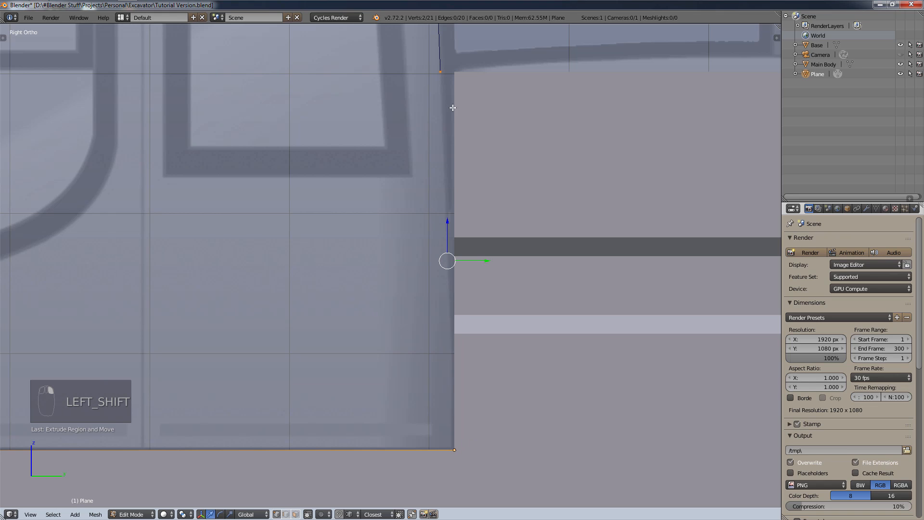
pyautogui.rightClick(435, 82)
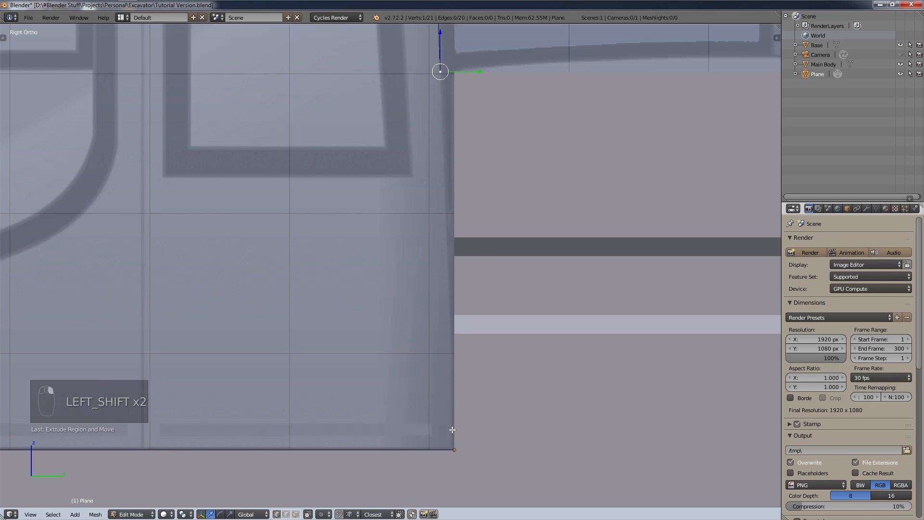
pyautogui.keyDown('shift'); pyautogui.rightClick(454, 450); pyautogui.keyUp('shift')
pyautogui.press('f')
pyautogui.press('f')
pyautogui.press('f')
pyautogui.scroll(-6, 513, 423)
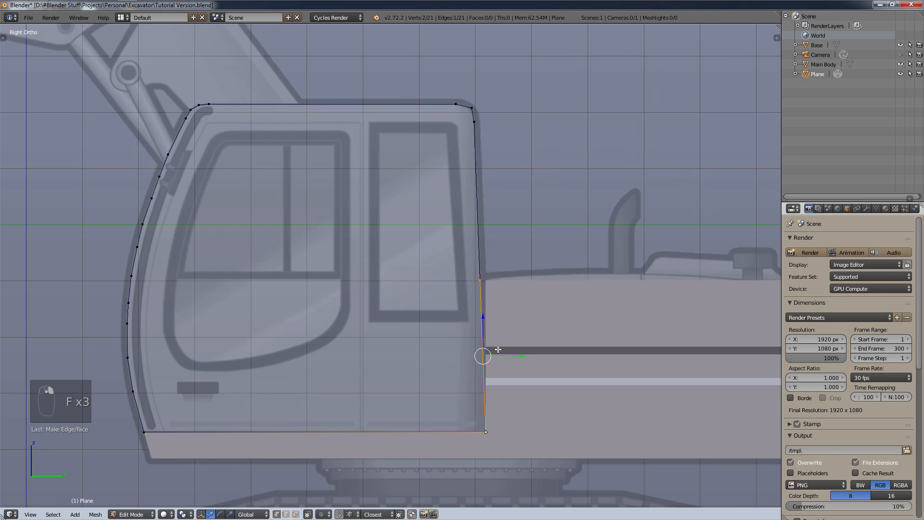
# - Select all vertices of the closed cab outline
pyautogui.scroll(3, 479, 389)
pyautogui.press('a')
pyautogui.press('a')
pyautogui.press('a')
pyautogui.scroll(-4, 439, 323)
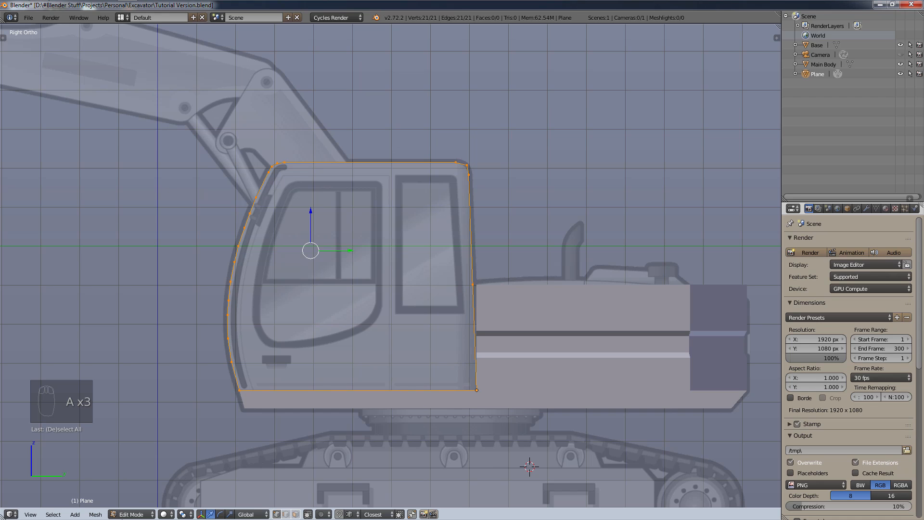
# - Switch to Object Mode and set the cab outline's origin to its geometry
pyautogui.click(131, 514)
pyautogui.click(137, 503)
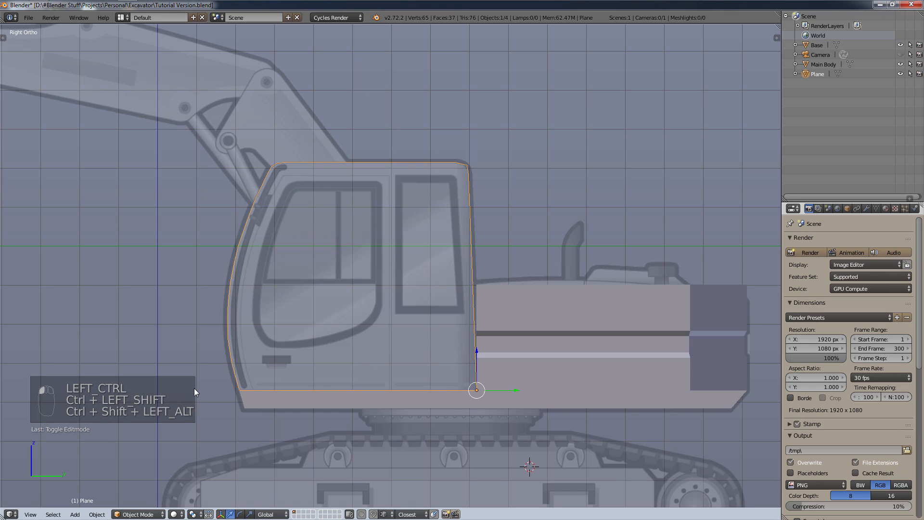
pyautogui.hotkey('ctrl', 'shift', 'alt', 'c')
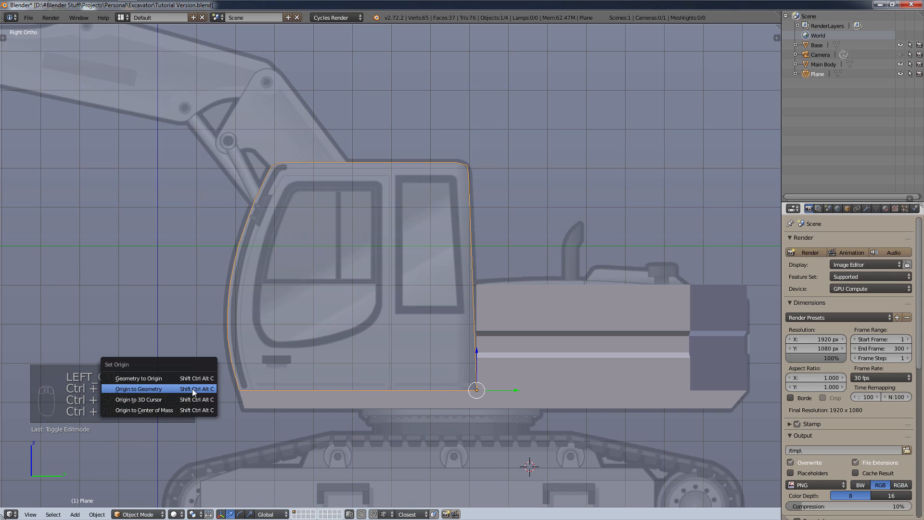
pyautogui.click(192, 389)
# - Deselect the objects, return the cab outline to Edit Mode and show it in the front view
pyautogui.press('a')
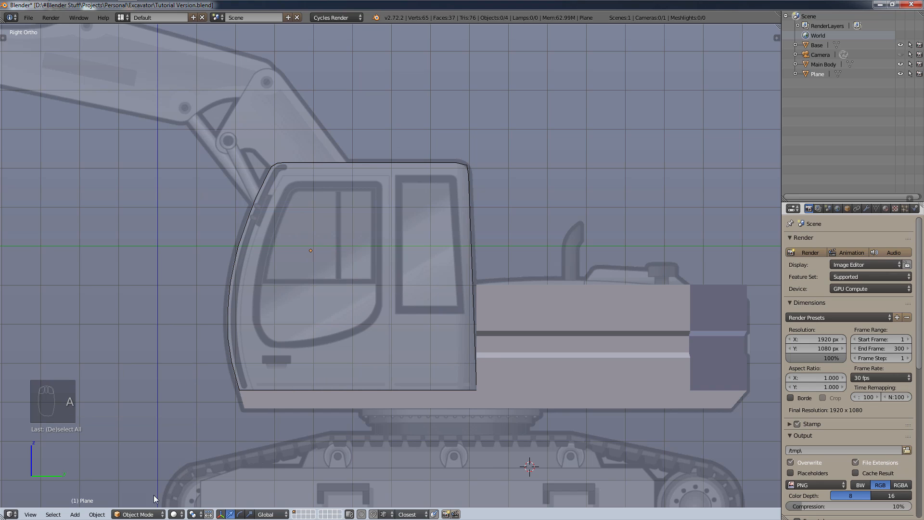
pyautogui.click(145, 514)
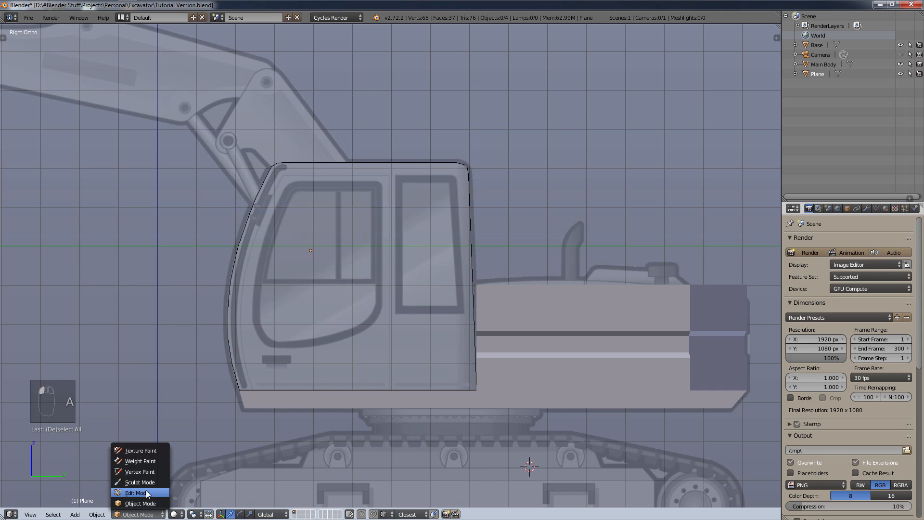
pyautogui.click(146, 489)
pyautogui.scroll(1, 413, 353)
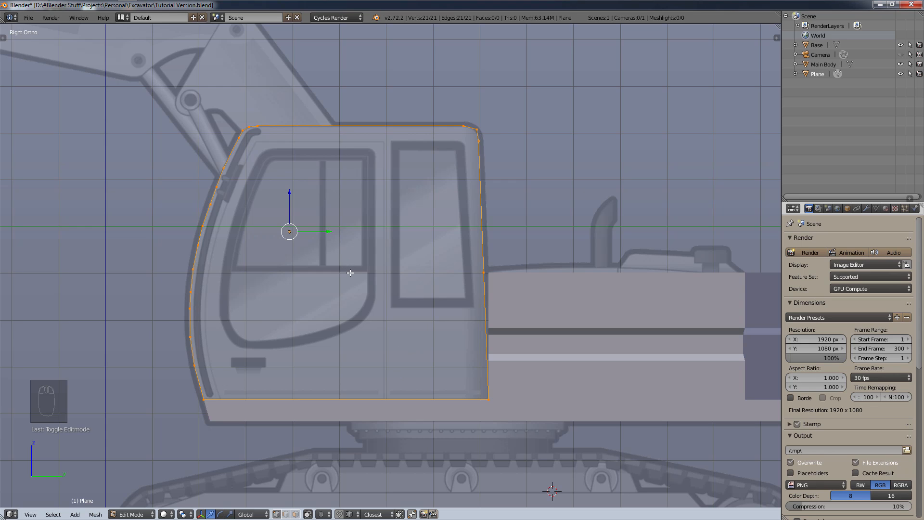
pyautogui.scroll(-1, 371, 255)
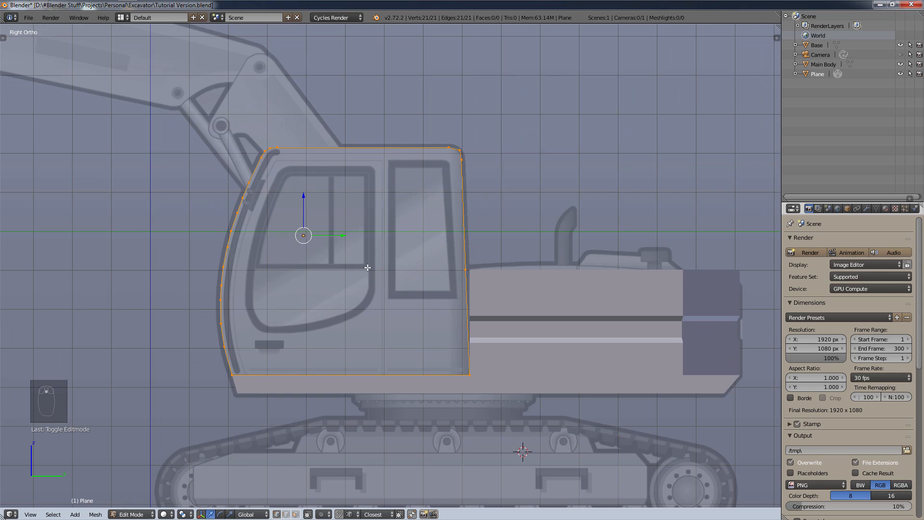
pyautogui.press('KP_1')
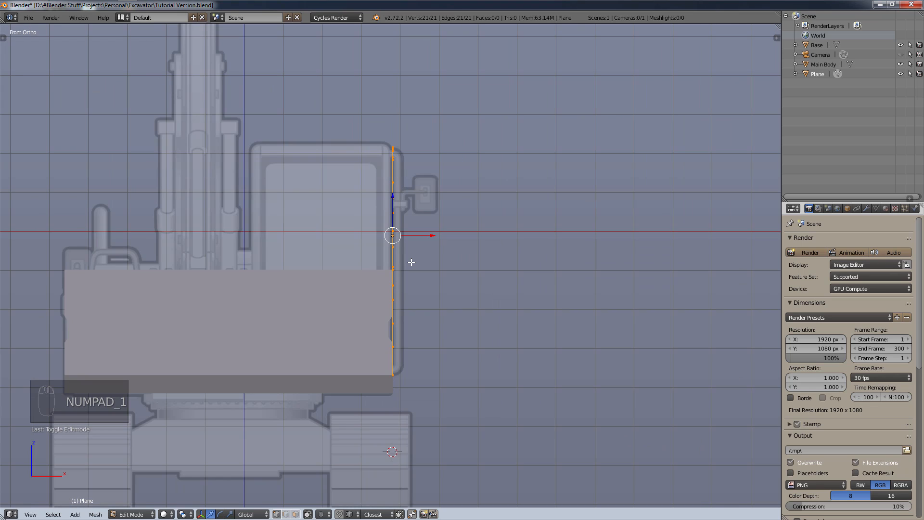
# - Show the model in wireframe and hide the Main Body object
pyautogui.press('z')
pyautogui.click(326, 286)
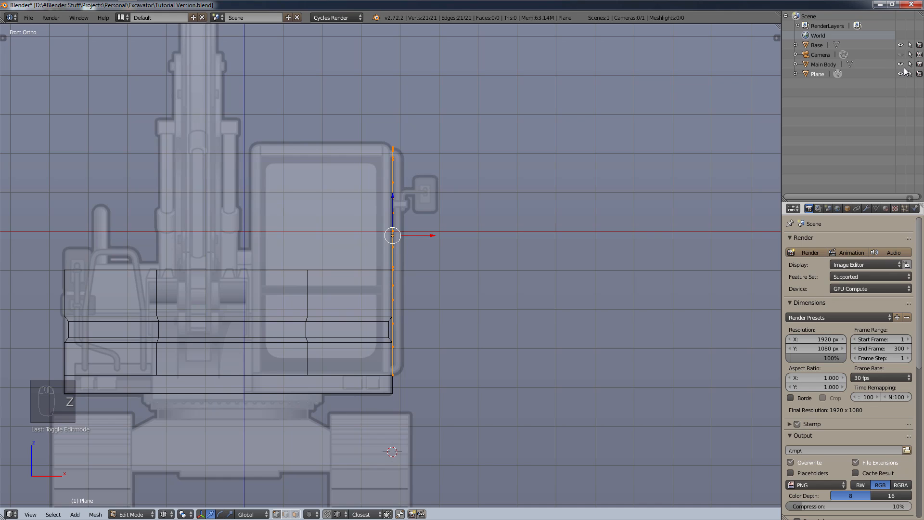
pyautogui.click(901, 65)
# - Extrude the cab outline about -3.66 units along the X axis to the cab's inner edge on the front blueprint
pyautogui.keyDown('shift'); pyautogui.moveTo(440, 251); pyautogui.dragTo(527, 265, button='middle'); pyautogui.keyUp('shift')
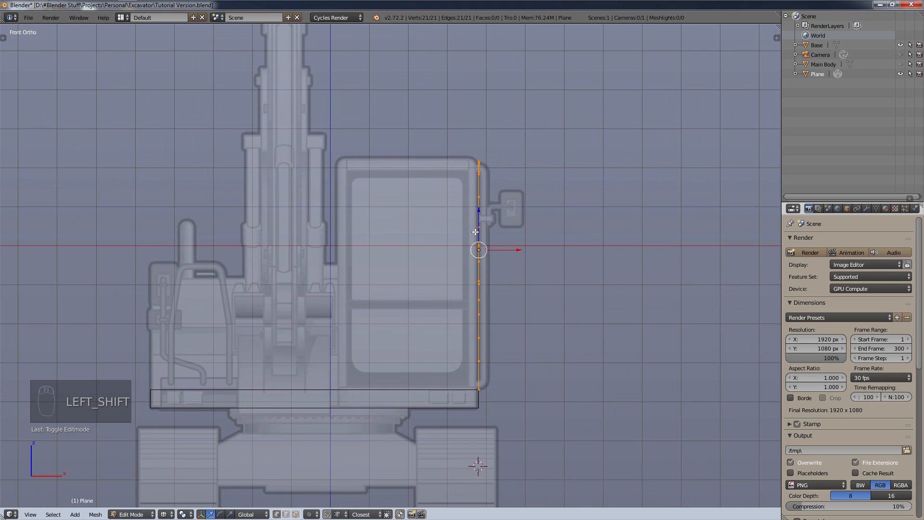
pyautogui.press('shift')
pyautogui.press('e')
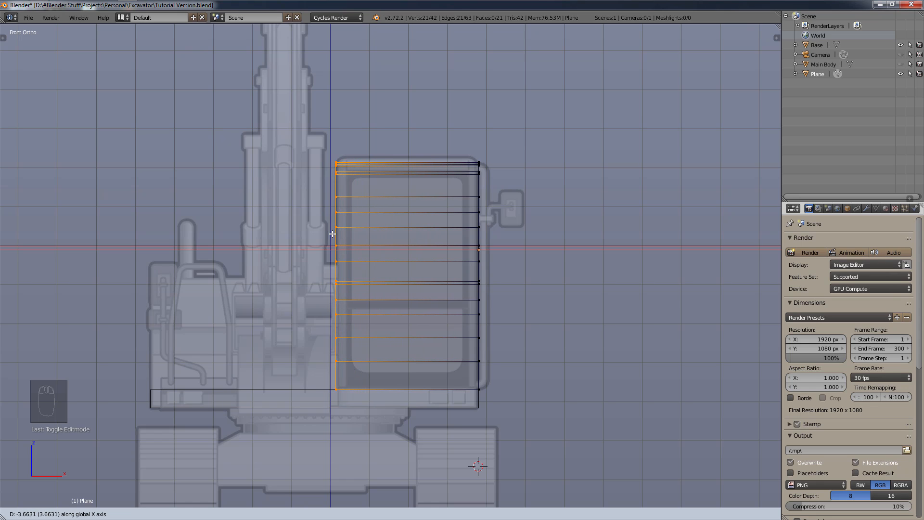
pyautogui.click(332, 234)
pyautogui.moveTo(520, 248); pyautogui.dragTo(470, 278, button='middle')
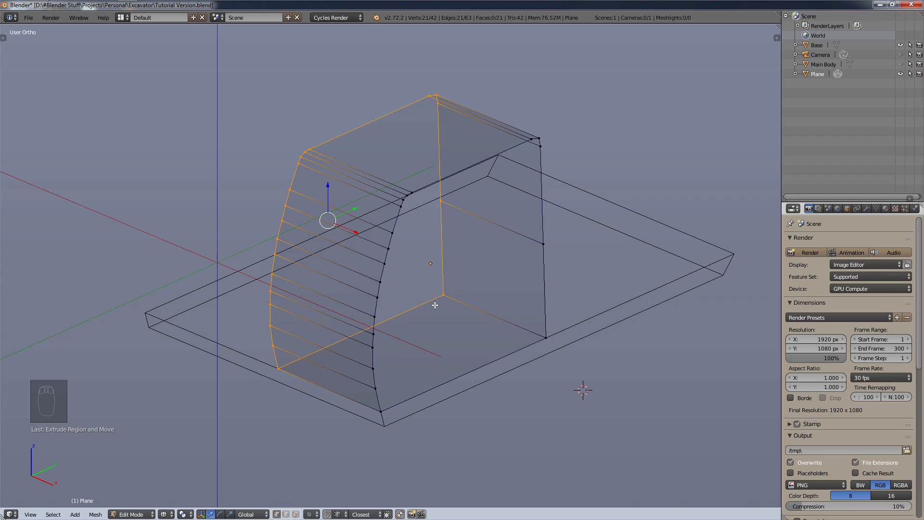
# - Close both open ends of the extruded cab by filling each outline loop with a face
pyautogui.press('KP_3')
pyautogui.moveTo(520, 255); pyautogui.dragTo(553, 277, button='middle')
pyautogui.press('f')
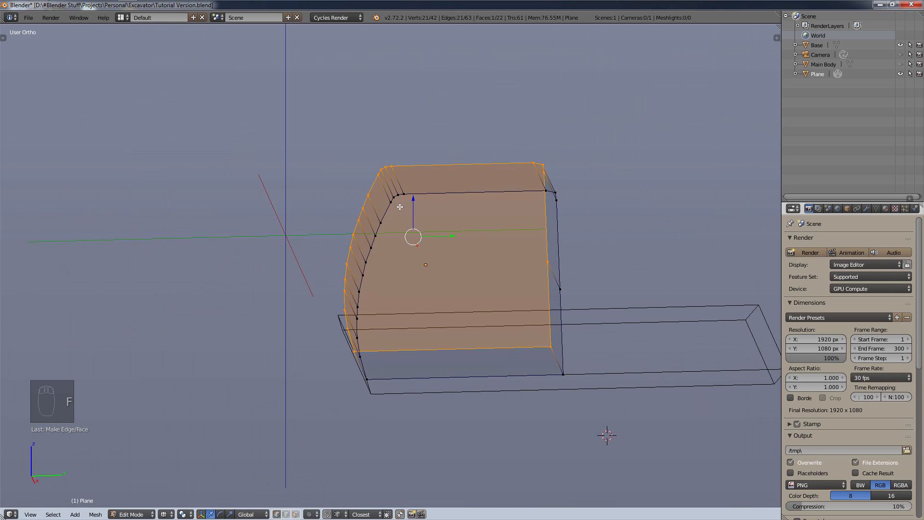
pyautogui.press('a')
pyautogui.keyDown('alt'); pyautogui.click(438, 195); pyautogui.keyUp('alt')
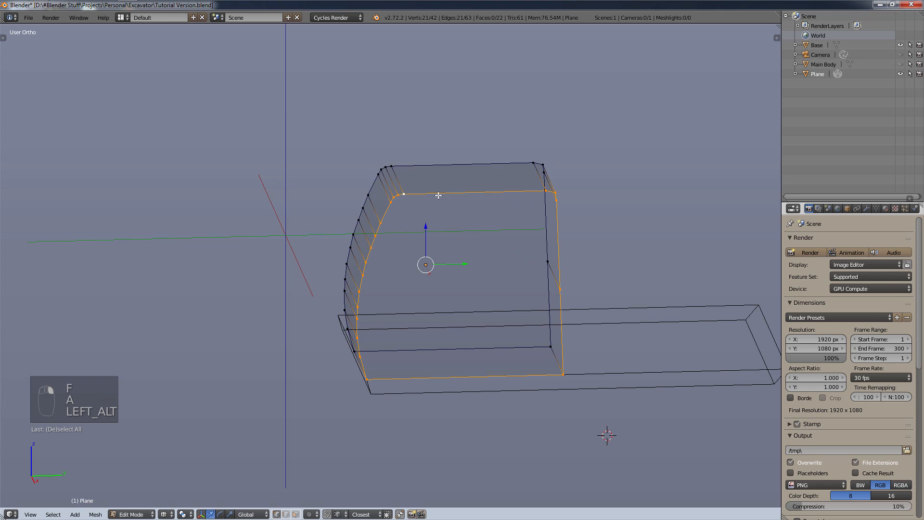
pyautogui.press('f')
pyautogui.press('a')
# - Switch the viewport to solid shading and unhide the Main Body object
pyautogui.moveTo(483, 305); pyautogui.dragTo(520, 331, button='middle')
pyautogui.press('z')
pyautogui.press('z')
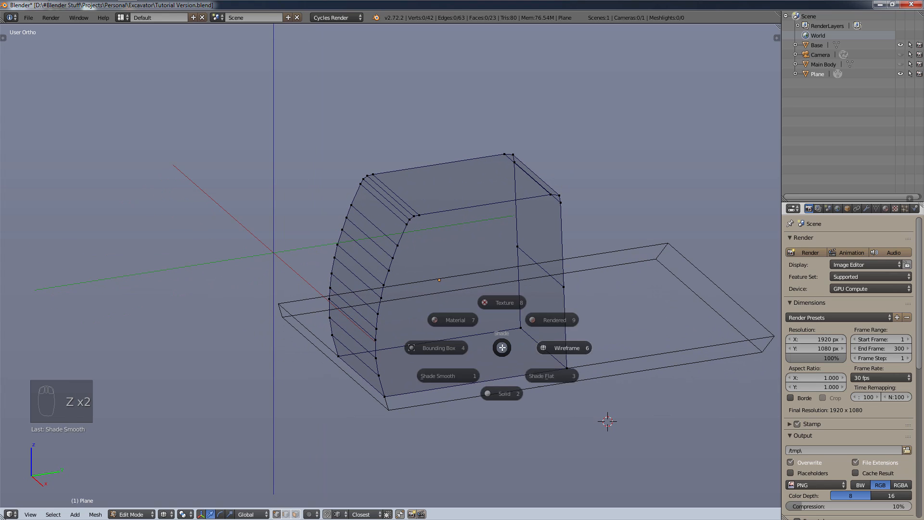
pyautogui.click(502, 401)
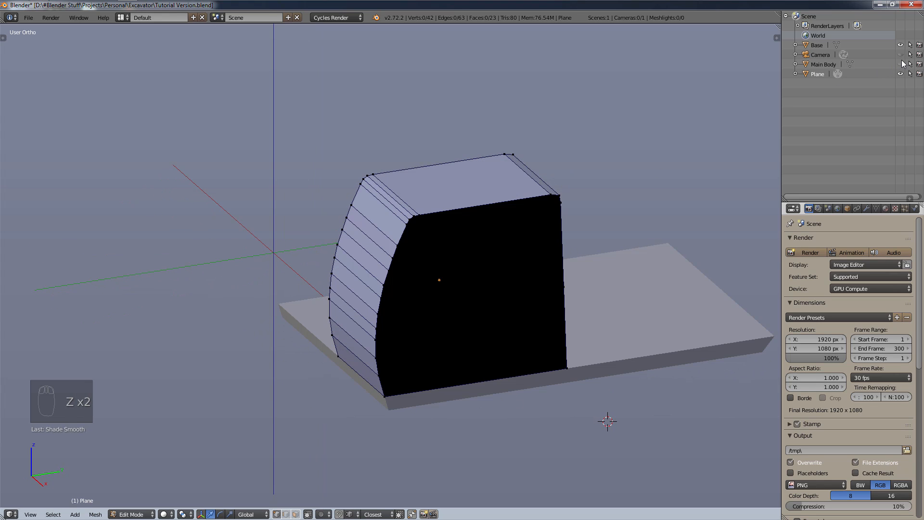
pyautogui.click(900, 64)
# - Try to move the cab's two mid-height rear vertices about 0.10 units along Y to the main body, and undo it
pyautogui.moveTo(592, 359); pyautogui.dragTo(560, 317, button='middle')
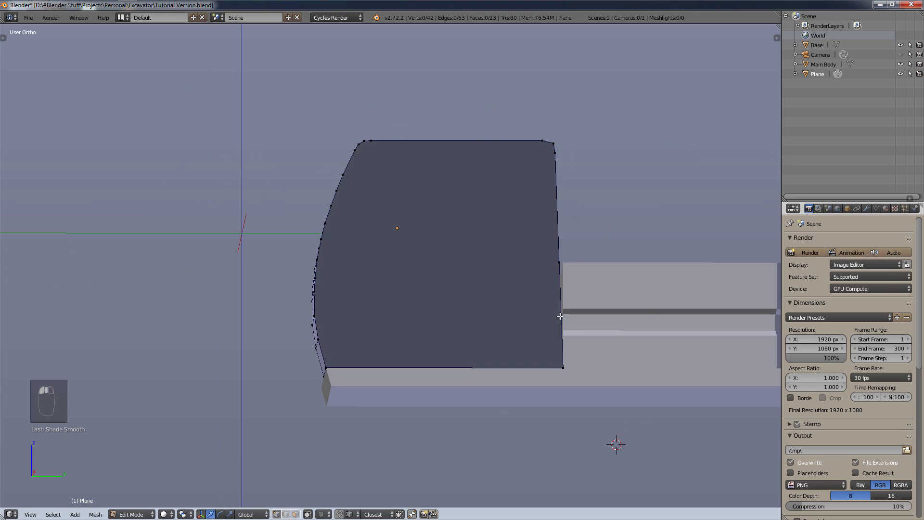
pyautogui.scroll(8, 570, 274)
pyautogui.rightClick(540, 217)
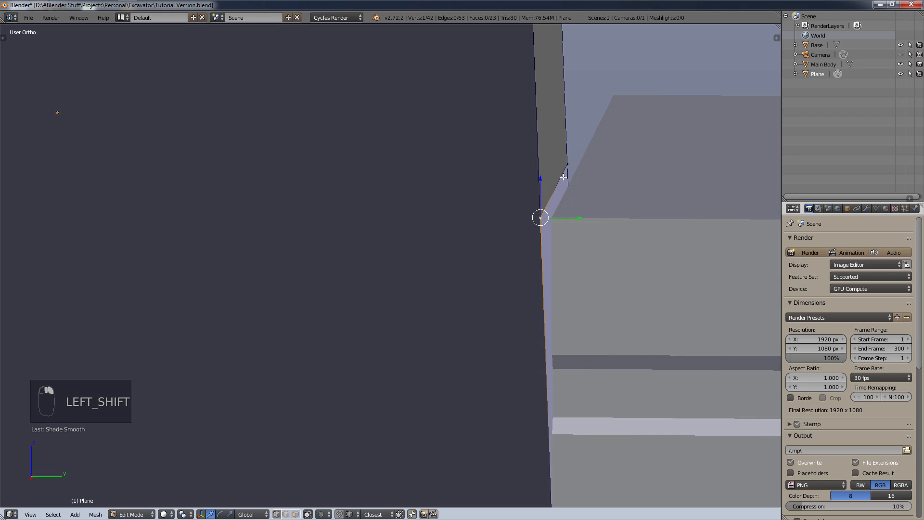
pyautogui.keyDown('shift'); pyautogui.rightClick(566, 166); pyautogui.keyUp('shift')
pyautogui.press('g')
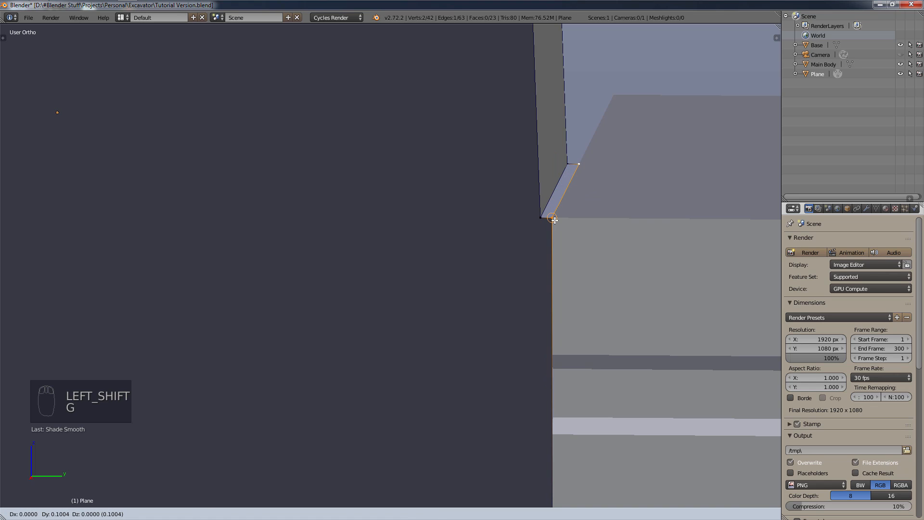
pyautogui.click(555, 220)
pyautogui.scroll(-5, 558, 216)
pyautogui.scroll(4, 563, 226)
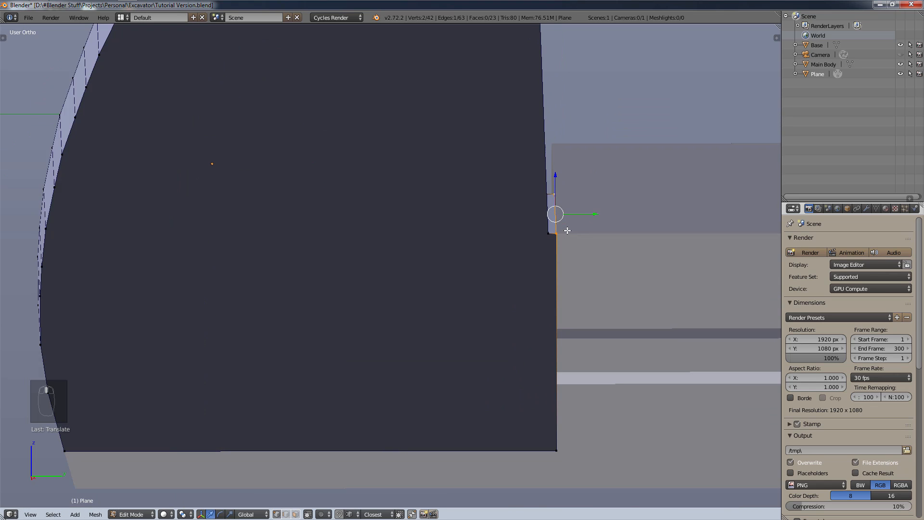
pyautogui.scroll(2, 567, 231)
pyautogui.hotkey('ctrl', 'z')
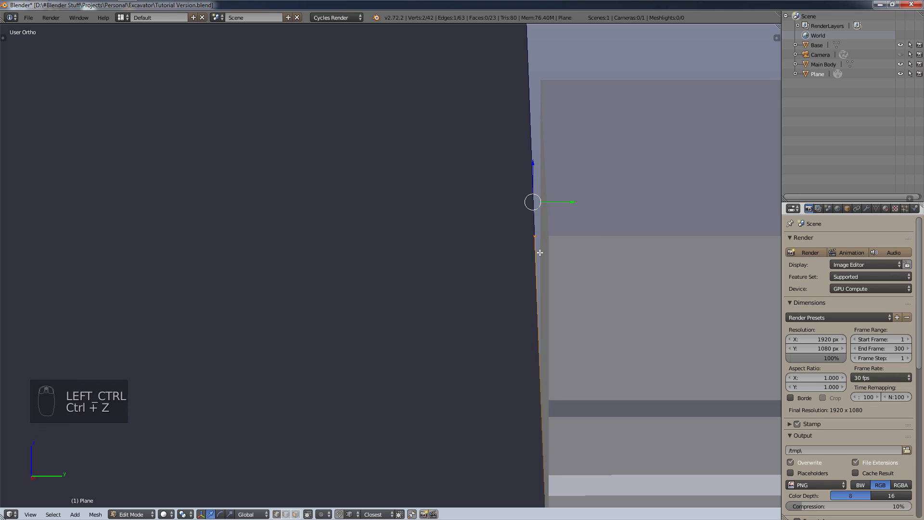
# - Try deleting the two selected mid-height rear vertices of the cab and undo the deletion
pyautogui.press('g')
pyautogui.click(542, 282)
pyautogui.scroll(-2, 580, 276)
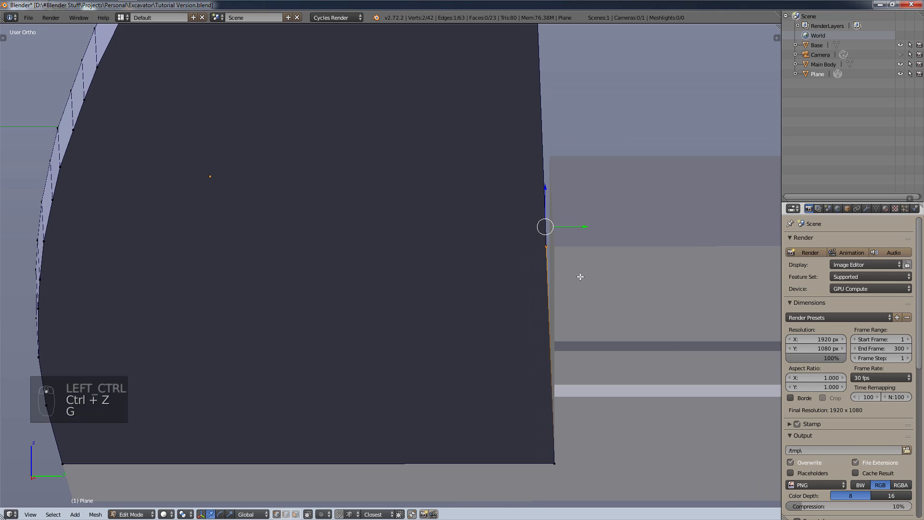
pyautogui.scroll(-3, 580, 277)
pyautogui.moveTo(587, 298); pyautogui.dragTo(567, 305, button='middle')
pyautogui.press('x')
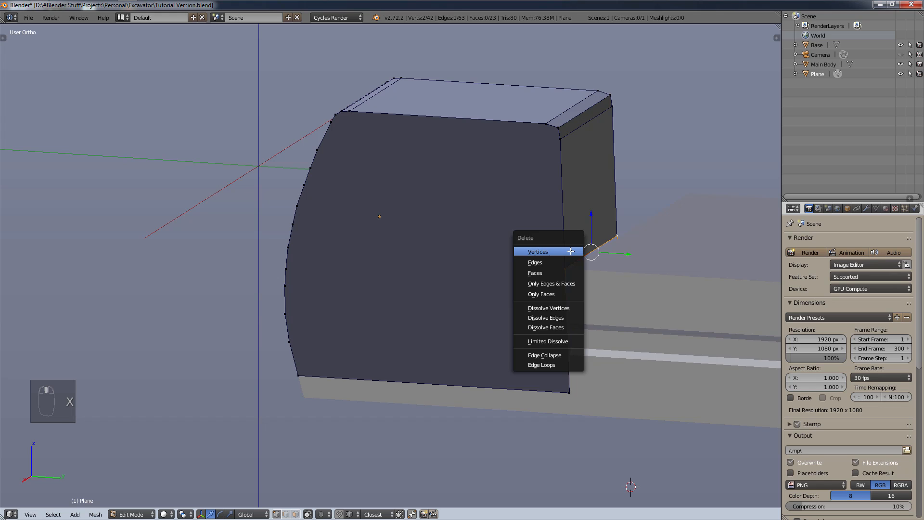
pyautogui.click(571, 251)
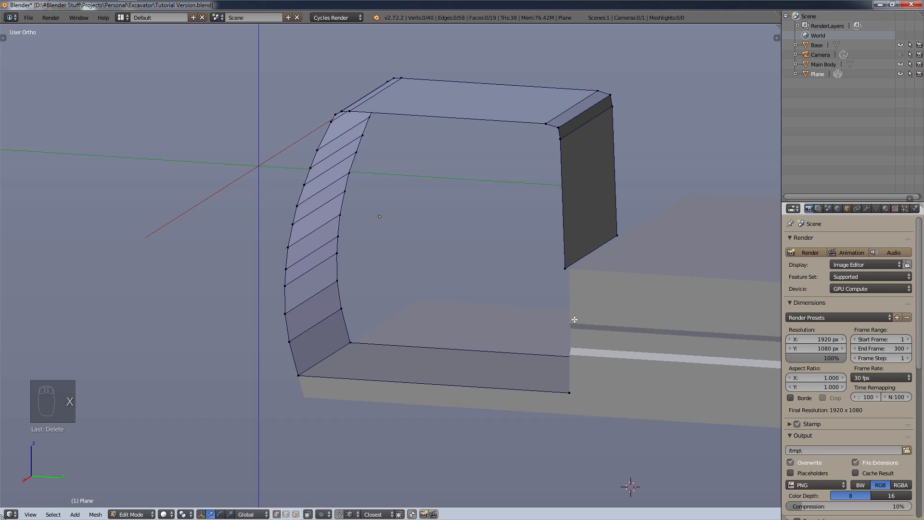
pyautogui.hotkey('ctrl', 'z')
# - Select the whole cab mesh, remove its doubled vertices and clear the selection
pyautogui.scroll(3, 589, 314)
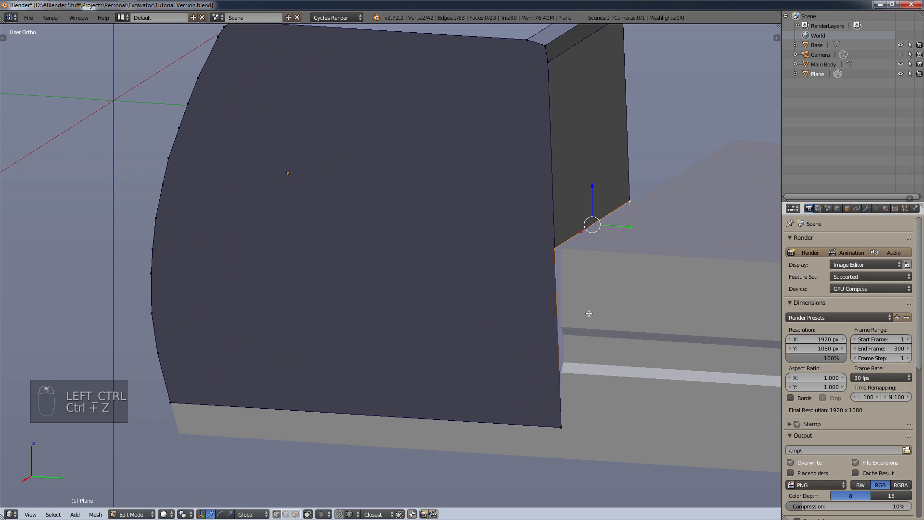
pyautogui.press('a')
pyautogui.press('a')
pyautogui.press('a')
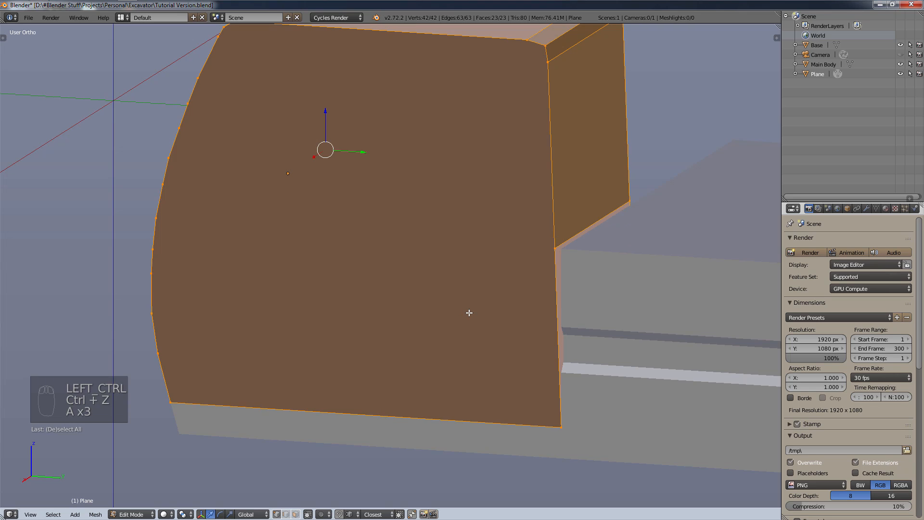
pyautogui.hotkey('ctrl', 'v')
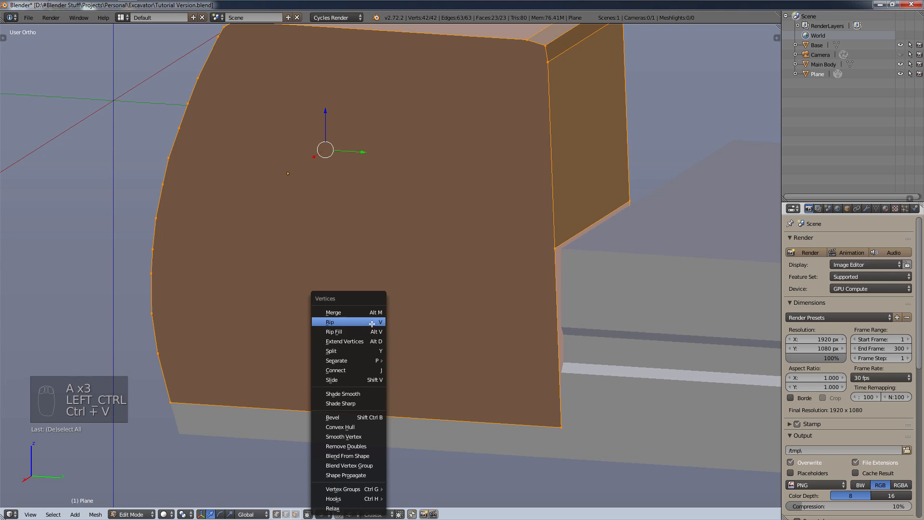
pyautogui.click(371, 446)
pyautogui.press('a')
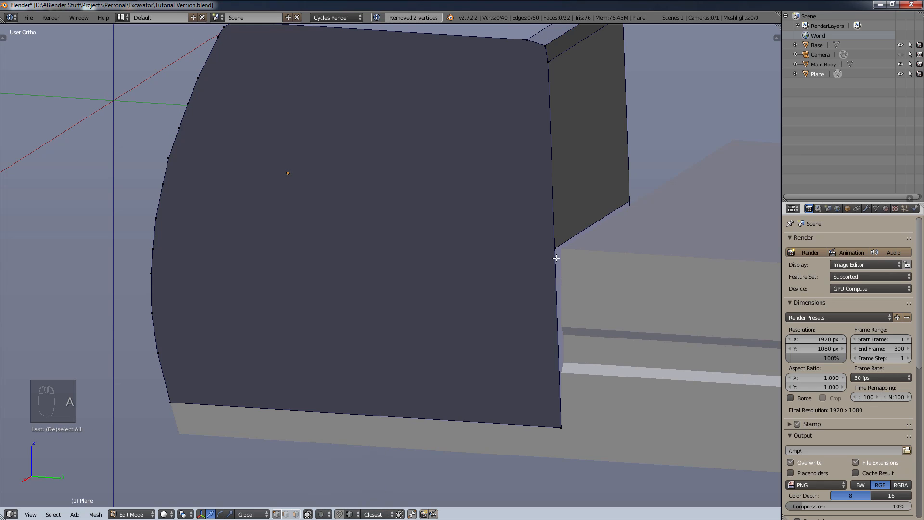
# - Try shifting the merged pair of rear vertices back against the main body, and undo the move
pyautogui.rightClick(553, 249)
pyautogui.press('g')
pyautogui.rightClick(481, 260)
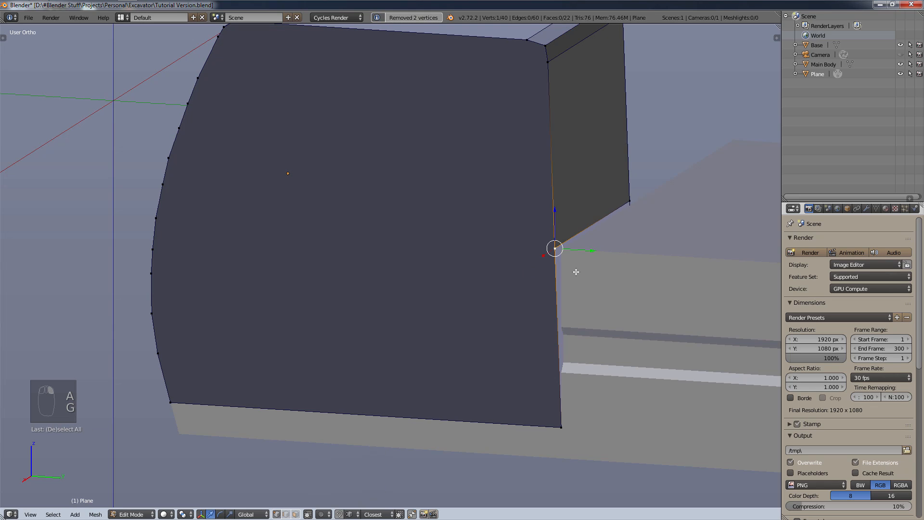
pyautogui.keyDown('shift'); pyautogui.rightClick(627, 198); pyautogui.keyUp('shift')
pyautogui.moveTo(623, 262); pyautogui.dragTo(580, 245, button='middle')
pyautogui.scroll(3, 582, 245)
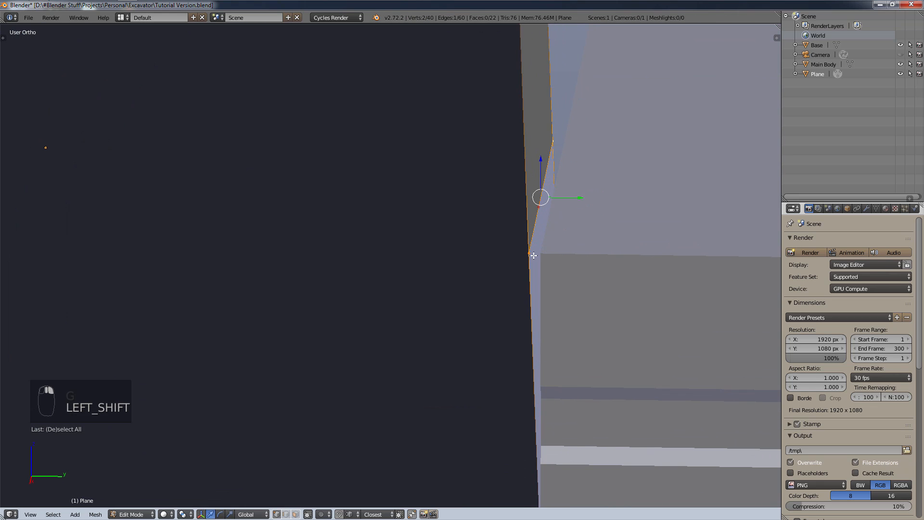
pyautogui.press('g')
pyautogui.click(551, 267)
pyautogui.scroll(-4, 563, 337)
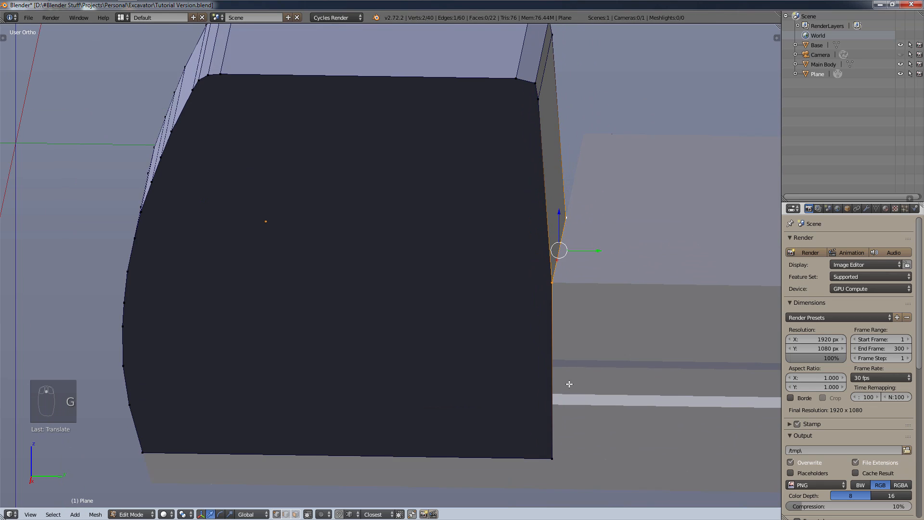
pyautogui.moveTo(569, 383); pyautogui.dragTo(553, 293, button='middle')
pyautogui.hotkey('ctrl', 'z')
# - Reselect the two mid-height rear vertices and move them back until the cab's lower rear edge meets the main body
pyautogui.press('a')
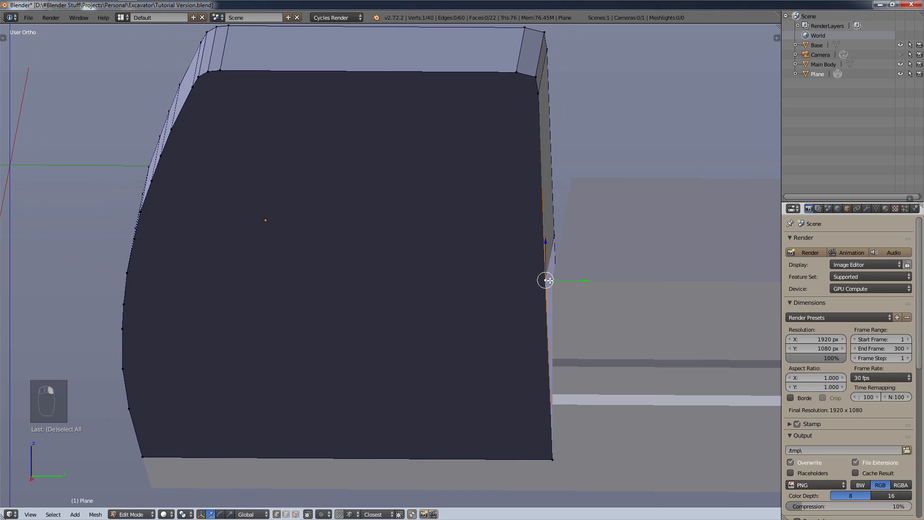
pyautogui.keyDown('shift'); pyautogui.rightClick(552, 236); pyautogui.keyUp('shift')
pyautogui.press('g')
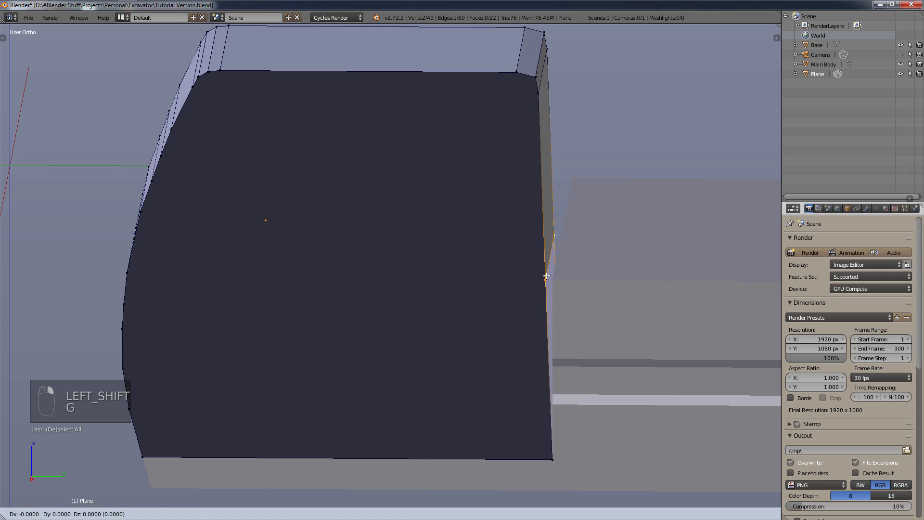
pyautogui.click(554, 280)
pyautogui.scroll(-2, 548, 369)
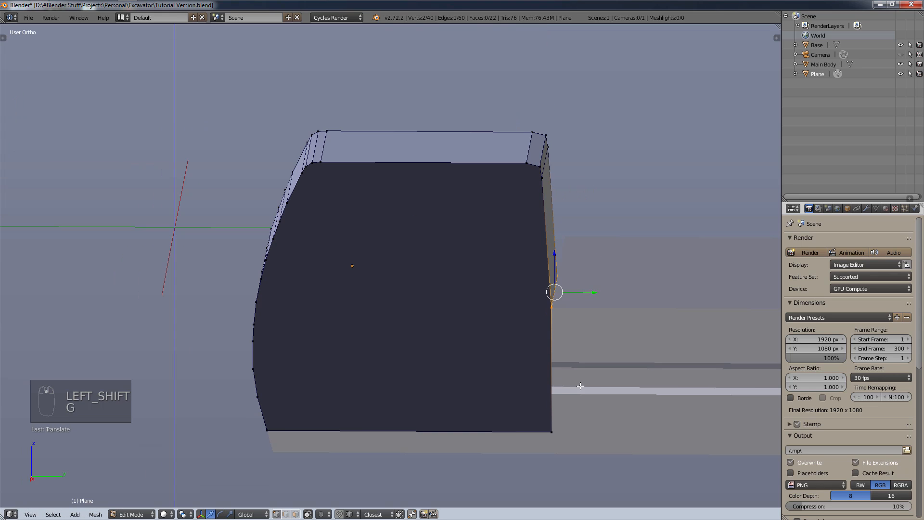
pyautogui.moveTo(579, 386); pyautogui.dragTo(547, 415, button='middle')
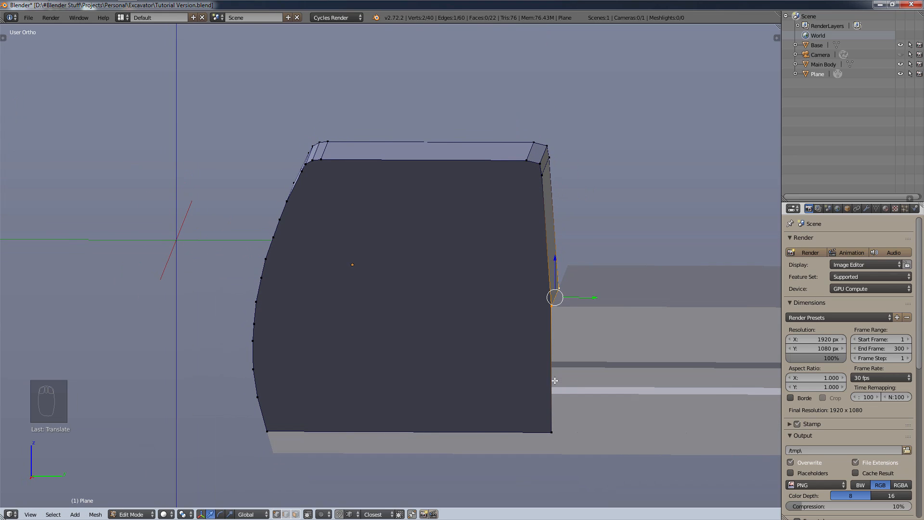
pyautogui.moveTo(555, 380); pyautogui.dragTo(631, 408, button='middle')
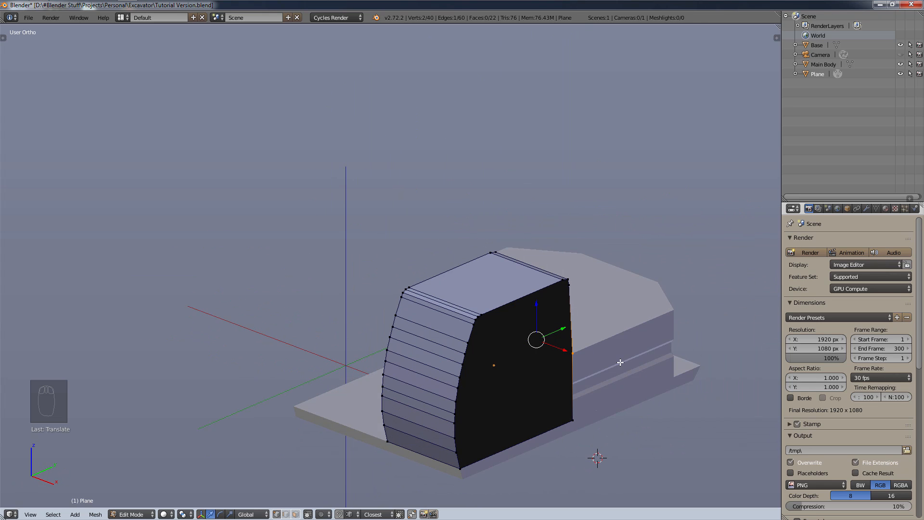
# - Narrow the properties sidebar and display the cab's face normals at a size of 9.20
pyautogui.press('n')
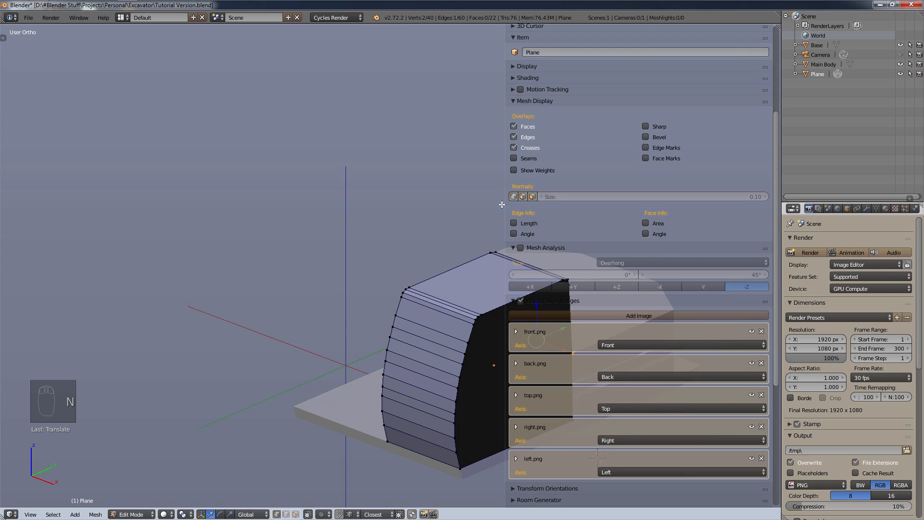
pyautogui.moveTo(505, 210); pyautogui.dragTo(659, 210)
pyautogui.click(666, 100)
pyautogui.click(667, 101)
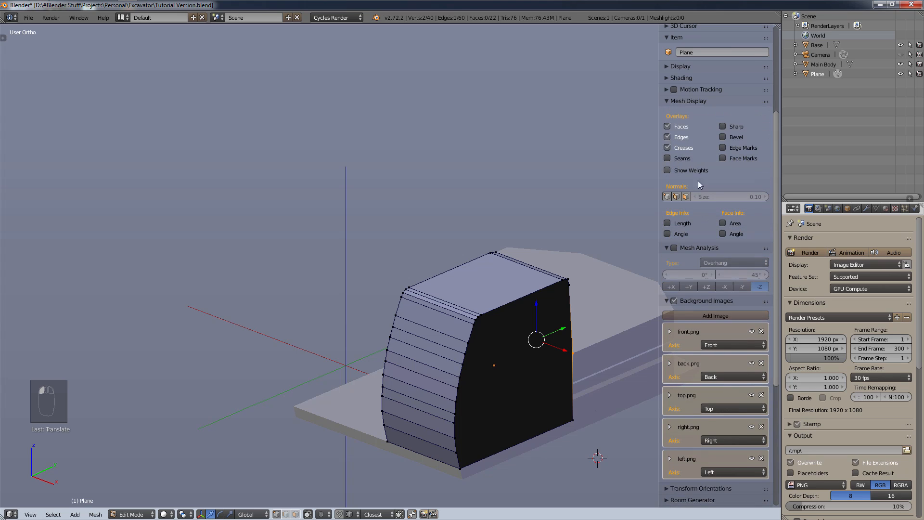
pyautogui.click(684, 198)
pyautogui.moveTo(728, 196)
pyautogui.mouseDown()
pyautogui.moveTo(771, 196)
pyautogui.moveTo(745, 199)
pyautogui.mouseUp()
pyautogui.scroll(1, 519, 390)
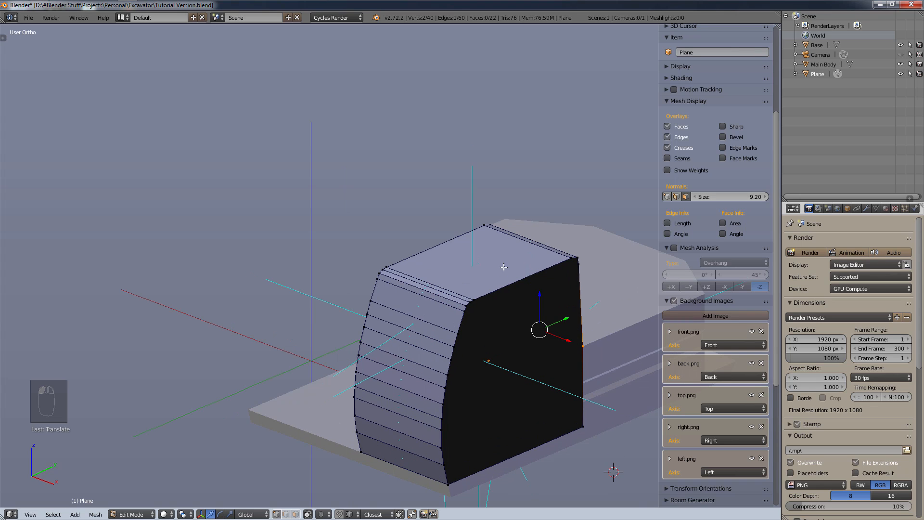
pyautogui.scroll(5, 429, 308)
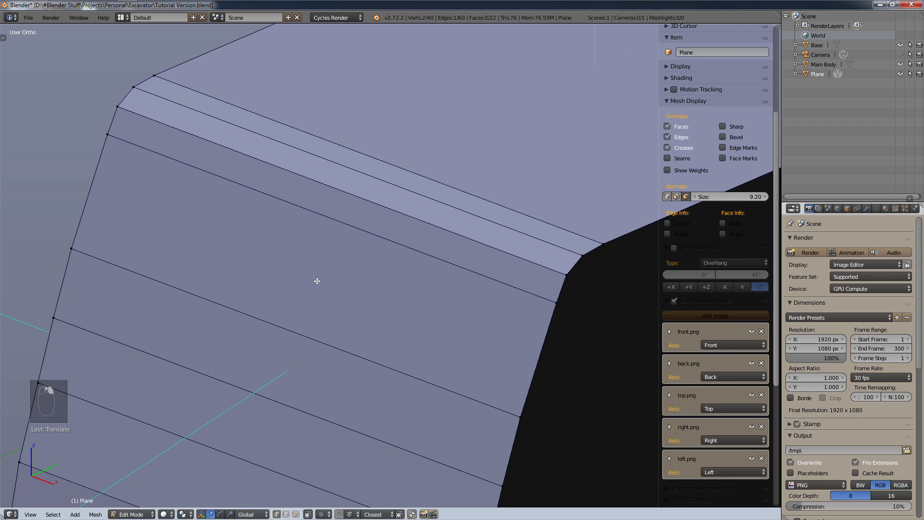
pyautogui.scroll(-6, 319, 271)
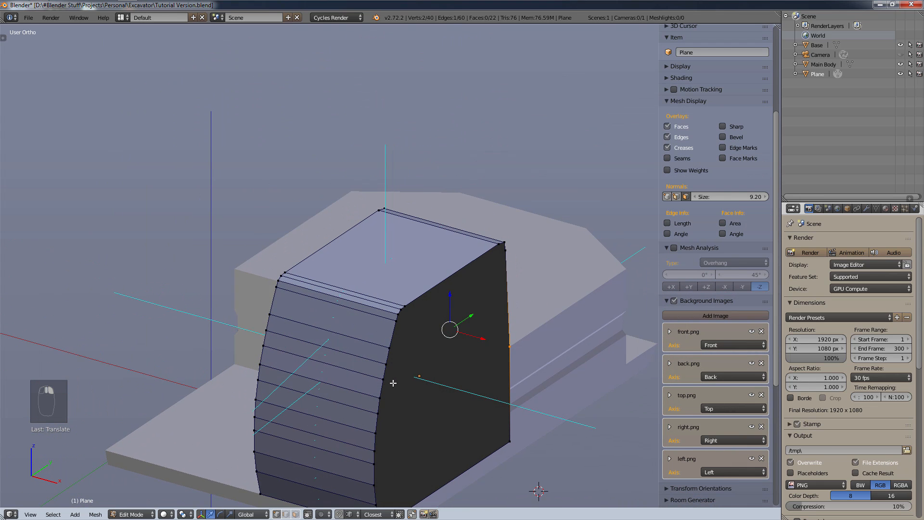
# - Switch to face selection and select the uppermost tall face of the cab's curved front, just below the narrow roof-edge strips
pyautogui.click(296, 514)
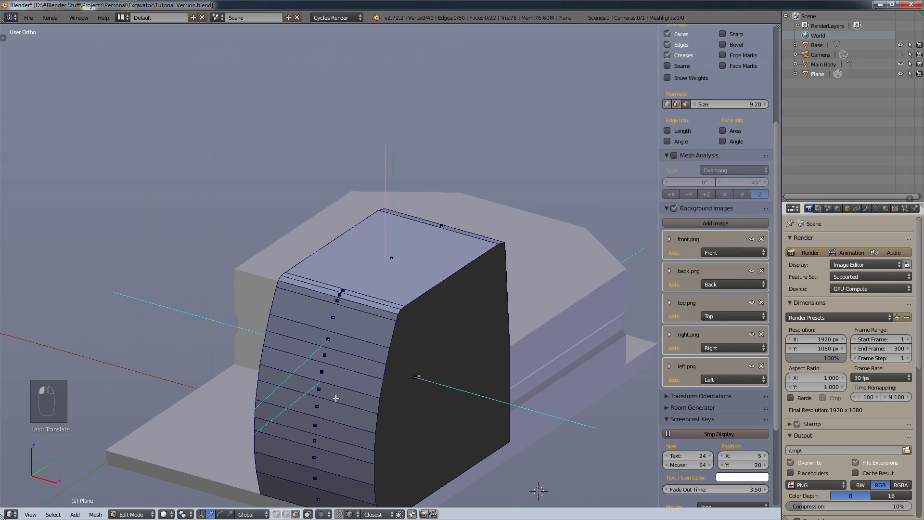
pyautogui.scroll(2, 337, 399)
pyautogui.moveTo(337, 398); pyautogui.dragTo(331, 348, button='middle')
pyautogui.rightClick(325, 219)
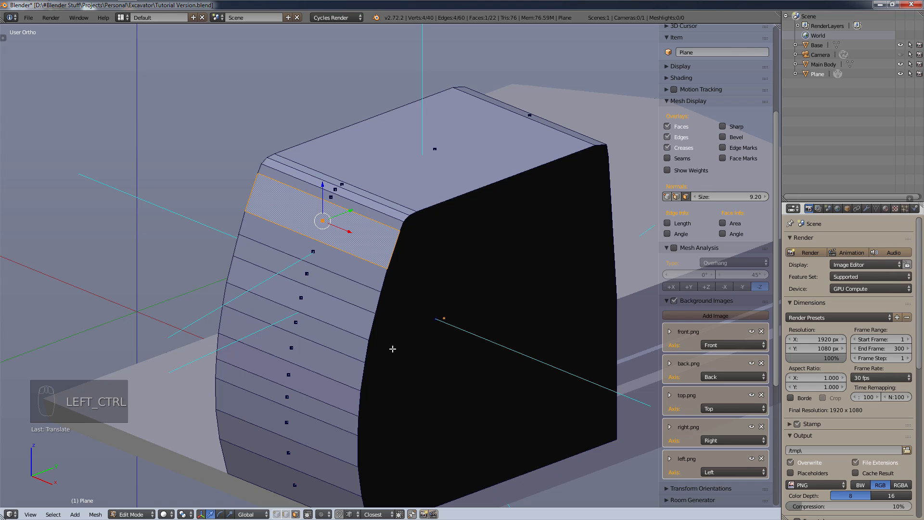
# - Flip the normal of the selected front face of the cab and clear the selection
pyautogui.hotkey('ctrl', 'f')
pyautogui.click(369, 265)
pyautogui.press('a')
pyautogui.scroll(-3, 385, 269)
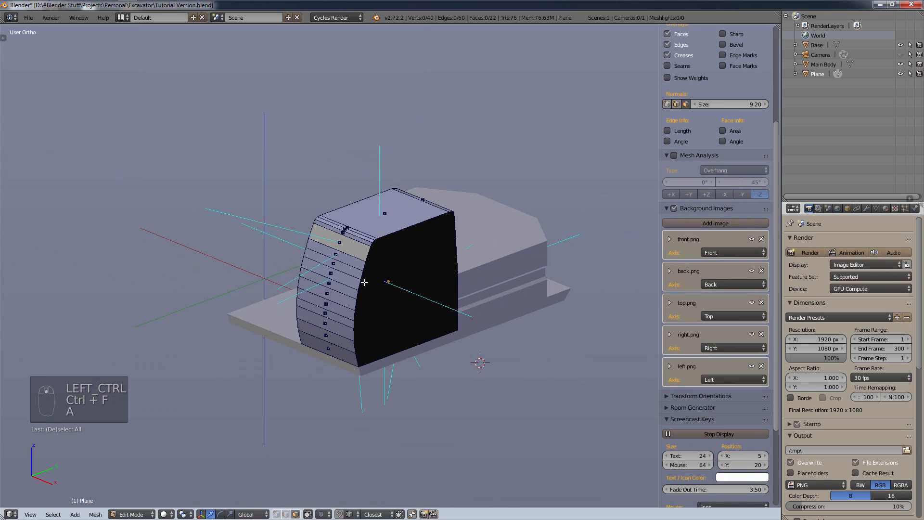
pyautogui.scroll(2, 421, 303)
# - Select the cab's dark side face, set the displayed normals' size to 0.70, and clear the selection
pyautogui.rightClick(407, 319)
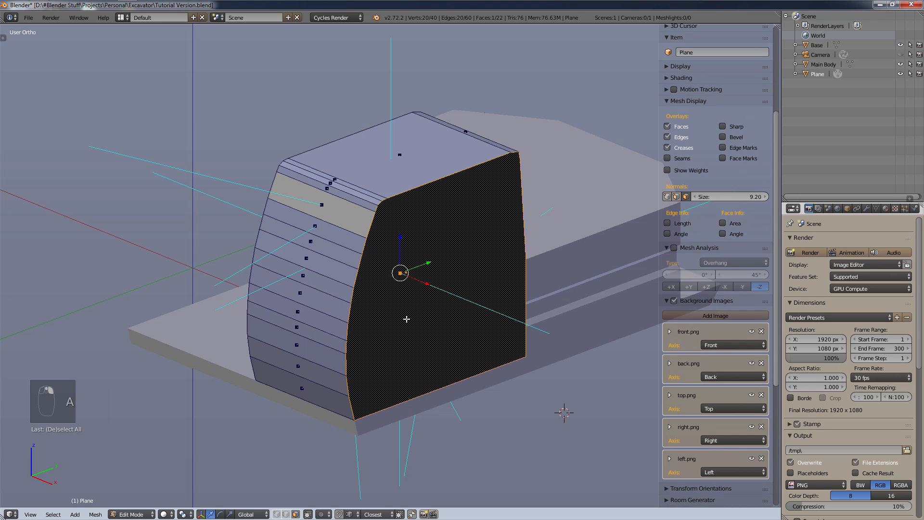
pyautogui.click(741, 197)
pyautogui.write('4')
pyautogui.press('Return')
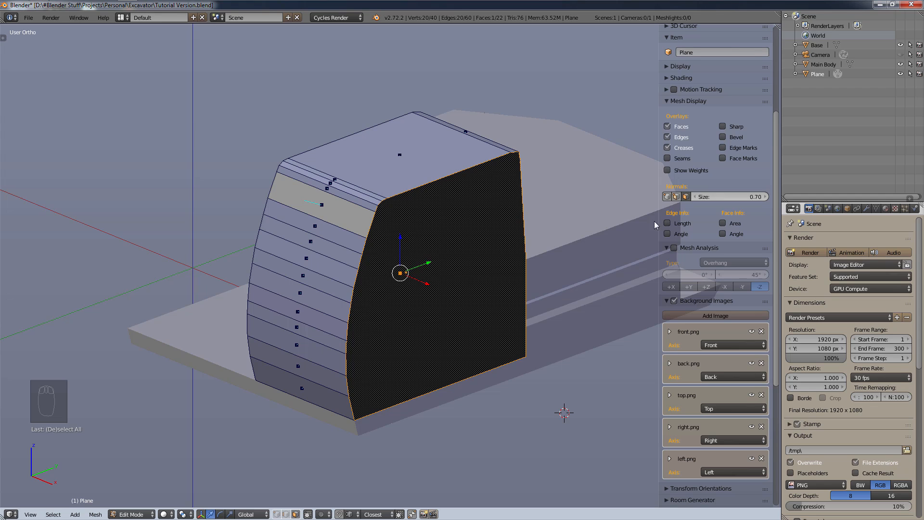
pyautogui.click(741, 197)
pyautogui.write('0.7')
pyautogui.press('Return')
pyautogui.press('a')
pyautogui.scroll(-5, 717, 241)
pyautogui.moveTo(366, 226); pyautogui.dragTo(363, 262, button='middle')
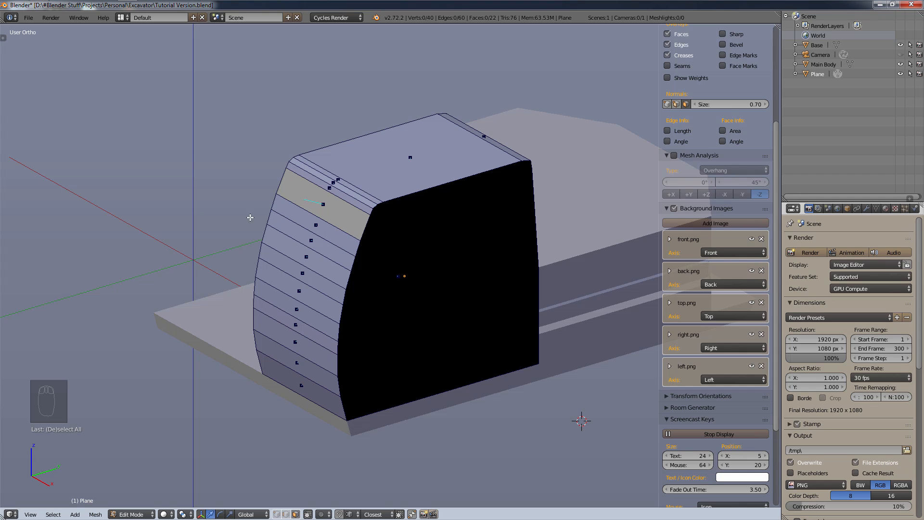
# - Select the whole cab mesh, recalculate its normals using the widened tool shelf, and clear the selection
pyautogui.press('a')
pyautogui.press('t')
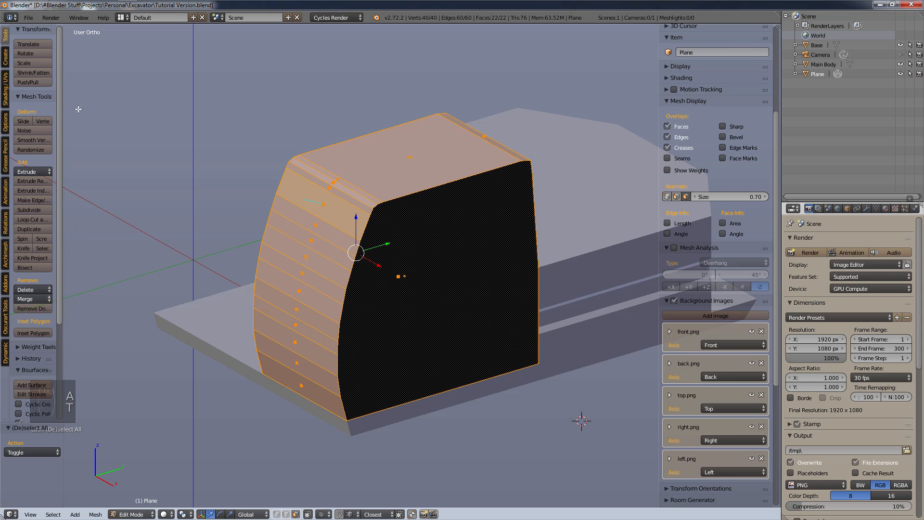
pyautogui.moveTo(59, 115); pyautogui.dragTo(98, 115)
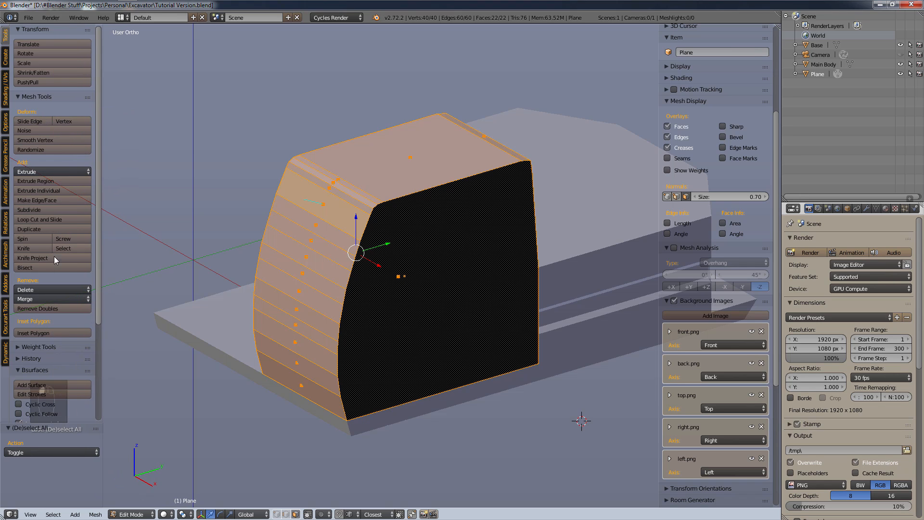
pyautogui.scroll(-5, 64, 329)
pyautogui.scroll(4, 63, 323)
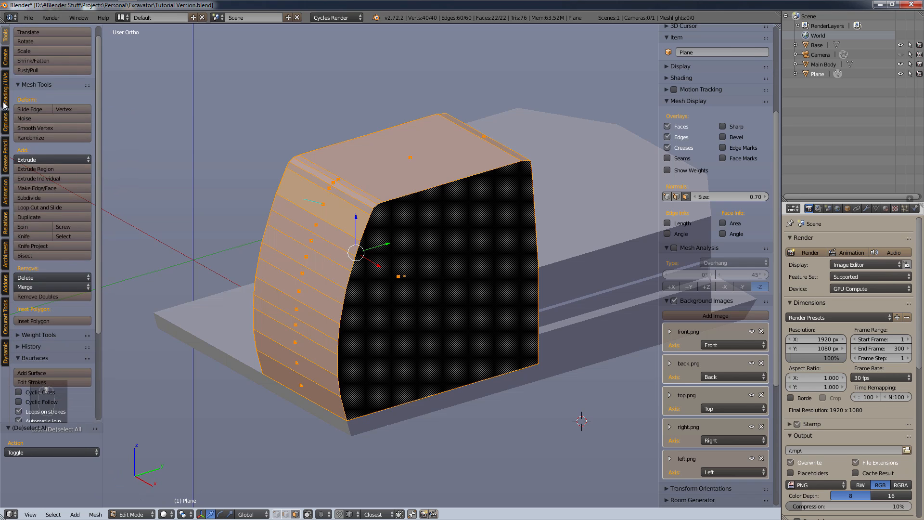
pyautogui.scroll(1, 31, 83)
pyautogui.scroll(-2, 6, 63)
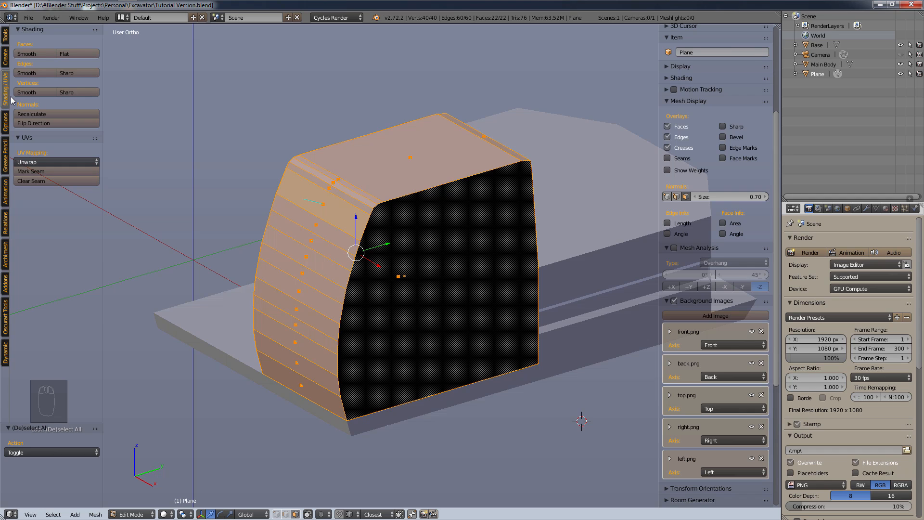
pyautogui.click(59, 113)
pyautogui.press('a')
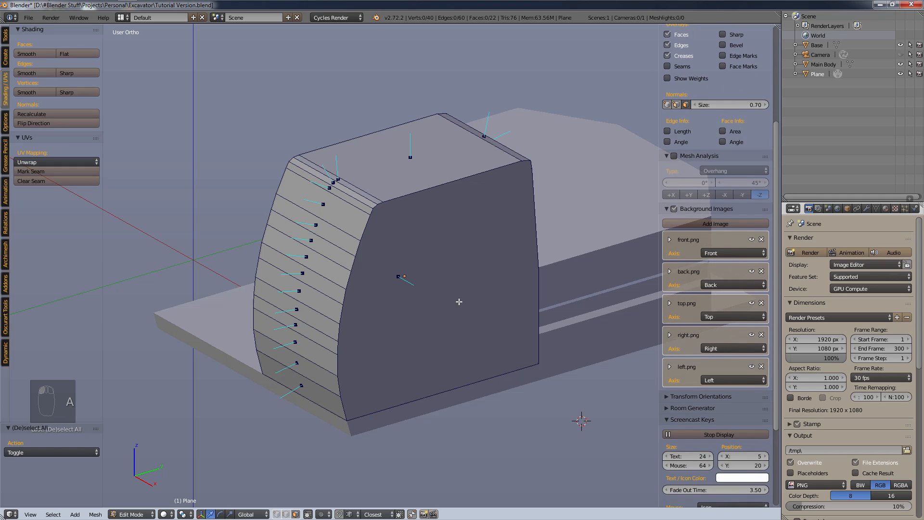
# - Turn off the face normals display and hide the properties sidebar
pyautogui.moveTo(457, 303); pyautogui.dragTo(58, 153, button='middle')
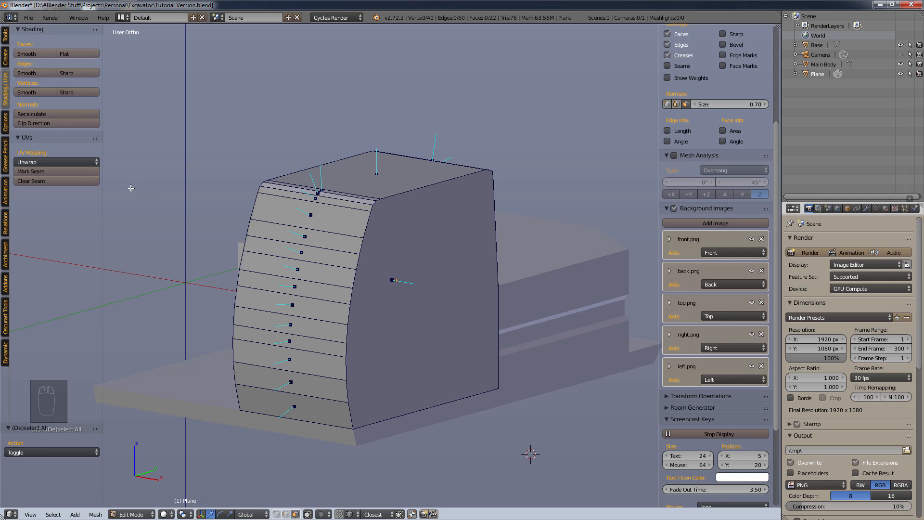
pyautogui.press('n')
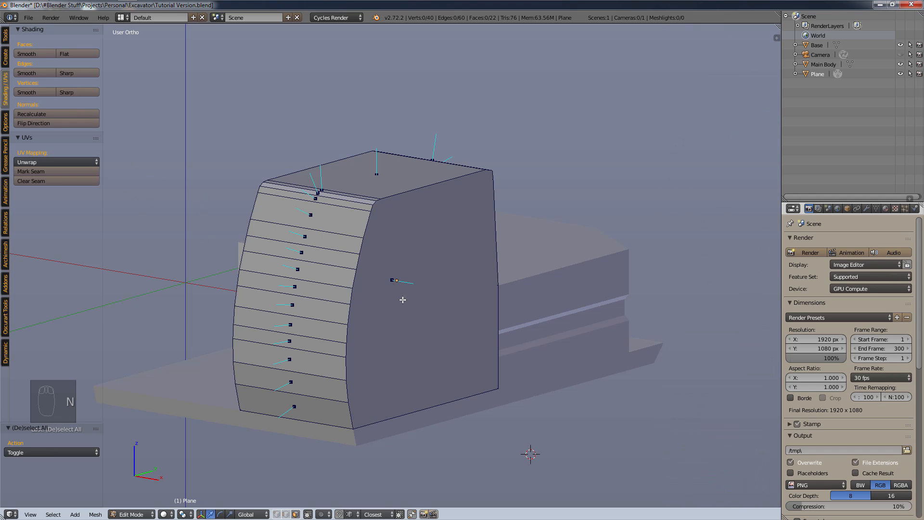
pyautogui.press('n')
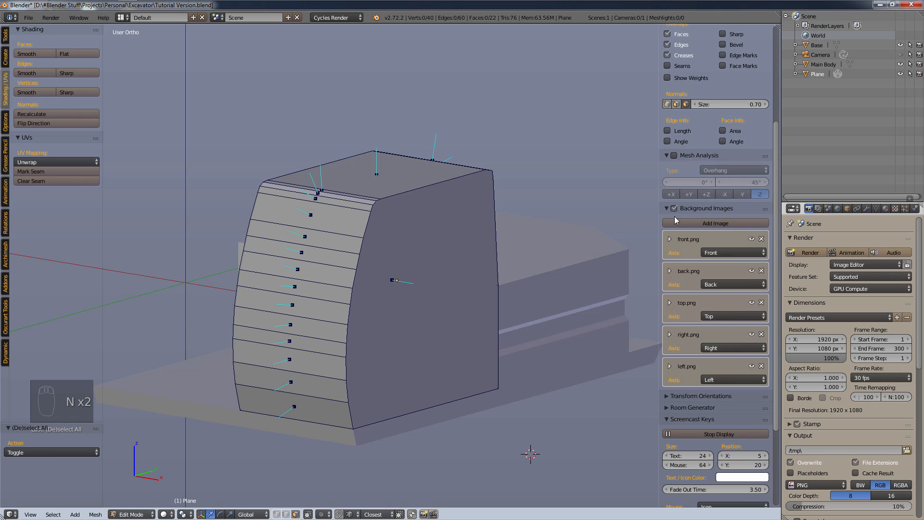
pyautogui.click(689, 103)
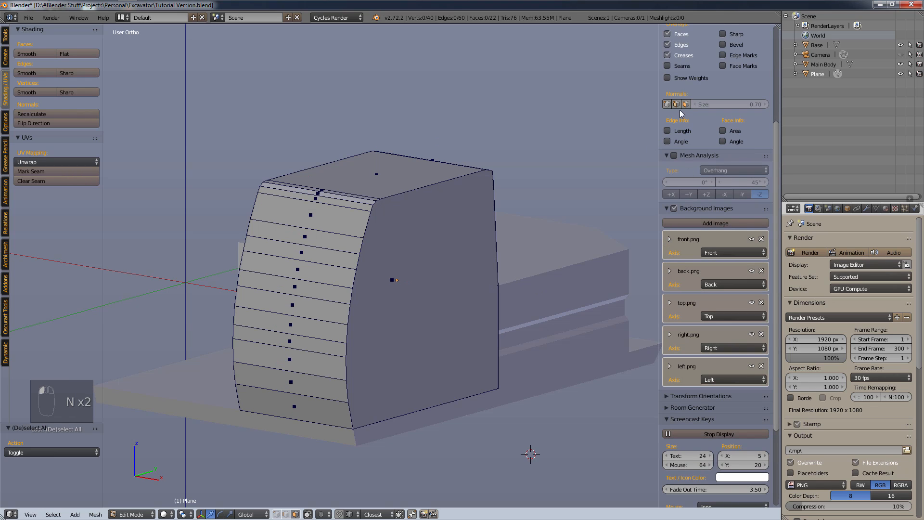
pyautogui.press('n')
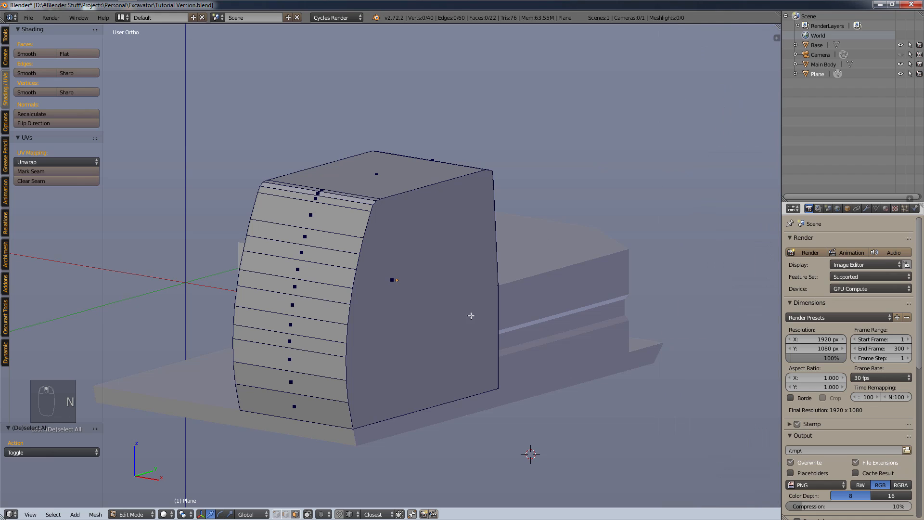
# - Select all of the cab's faces, hide the tool shelf, and return to Object Mode
pyautogui.press('a')
pyautogui.press('t')
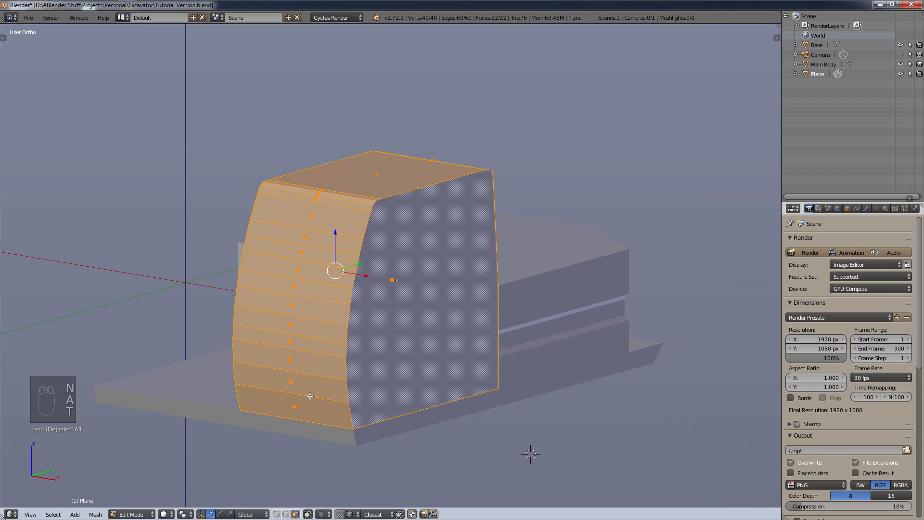
pyautogui.press('z')
pyautogui.scroll(-4, 388, 425)
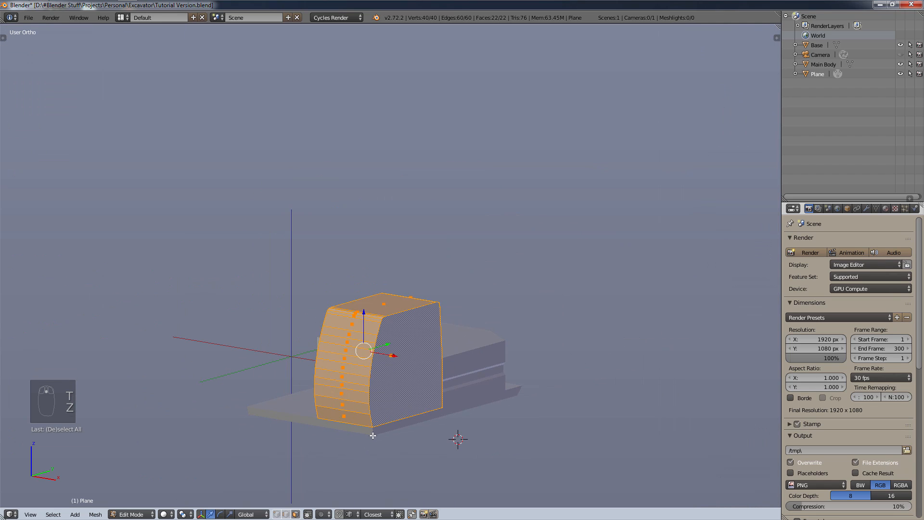
pyautogui.press('Tab')
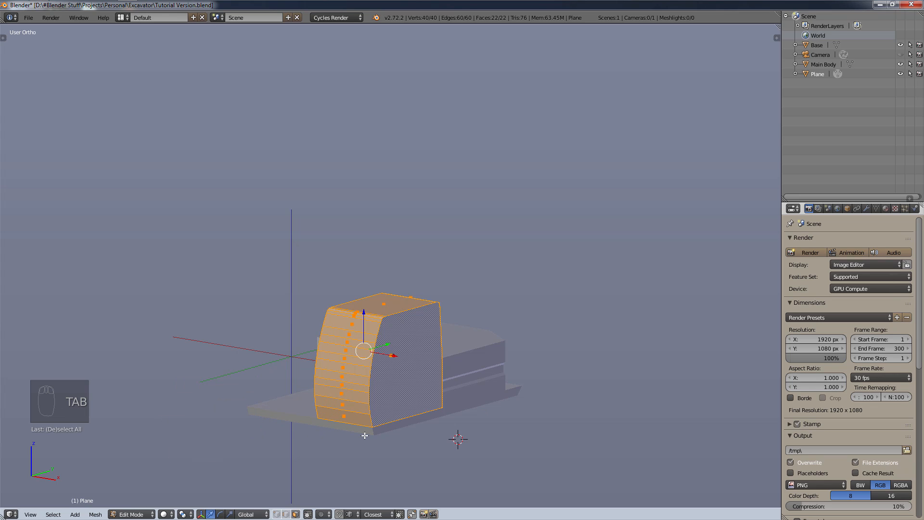
pyautogui.press('Tab')
pyautogui.click(418, 436)
pyautogui.scroll(2, 422, 436)
pyautogui.moveTo(423, 435); pyautogui.dragTo(497, 447, button='middle')
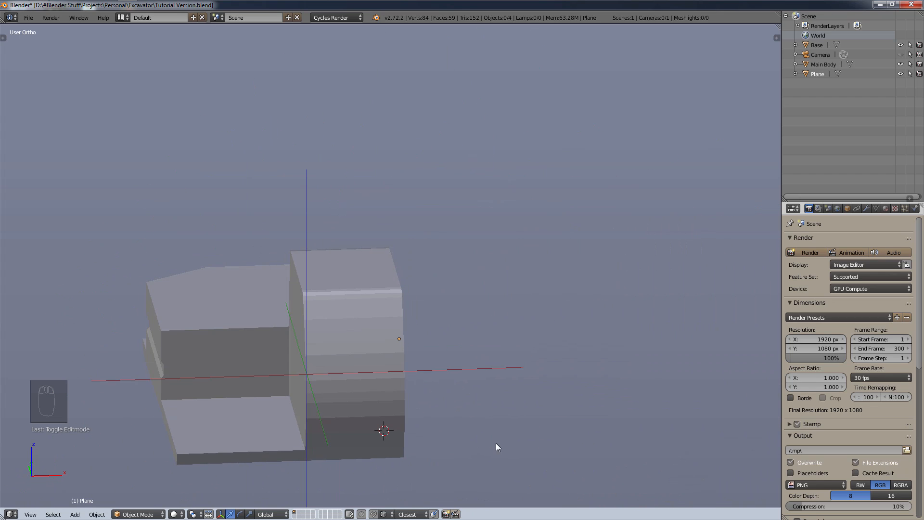
# - Show the model as wireframe over the top blueprint and rename the Plane object as Cab
pyautogui.press('KP_7')
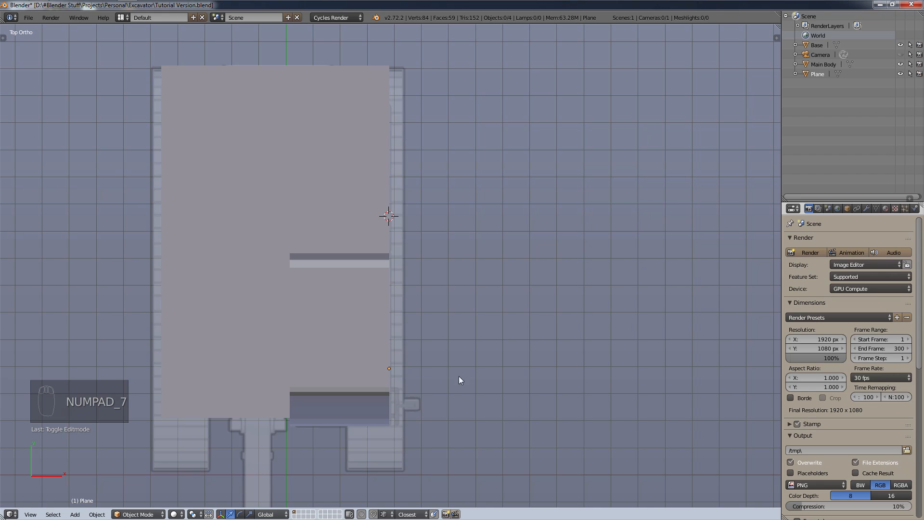
pyautogui.press('z')
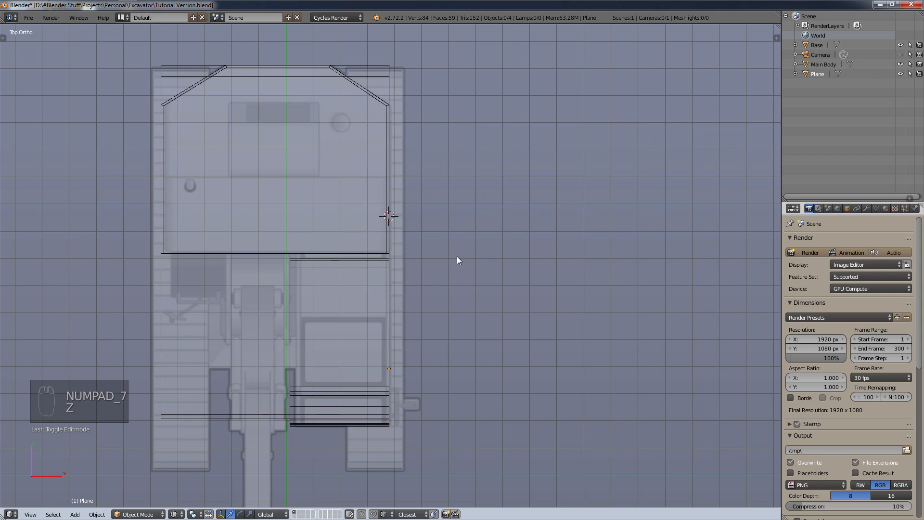
pyautogui.keyDown('shift'); pyautogui.moveTo(382, 306); pyautogui.dragTo(588, 230, button='middle'); pyautogui.keyUp('shift')
pyautogui.scroll(3, 510, 291)
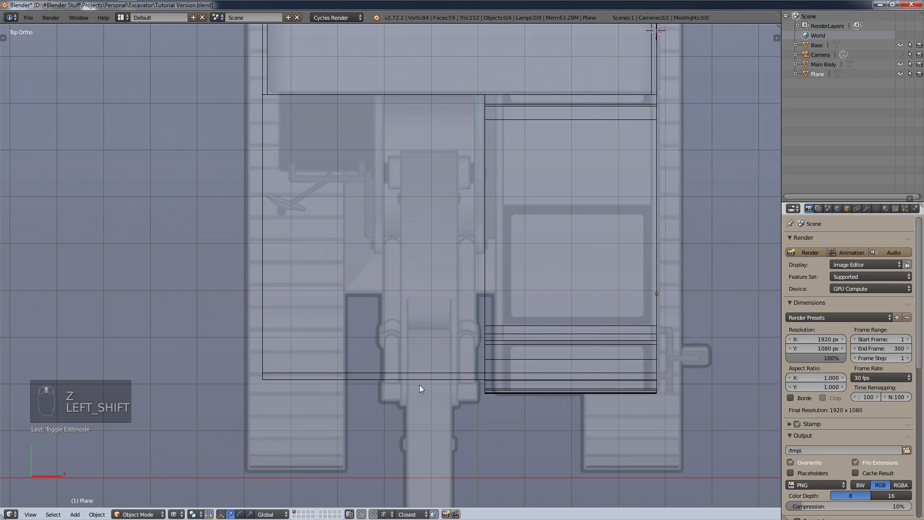
pyautogui.doubleClick(819, 75)
pyautogui.write('C')
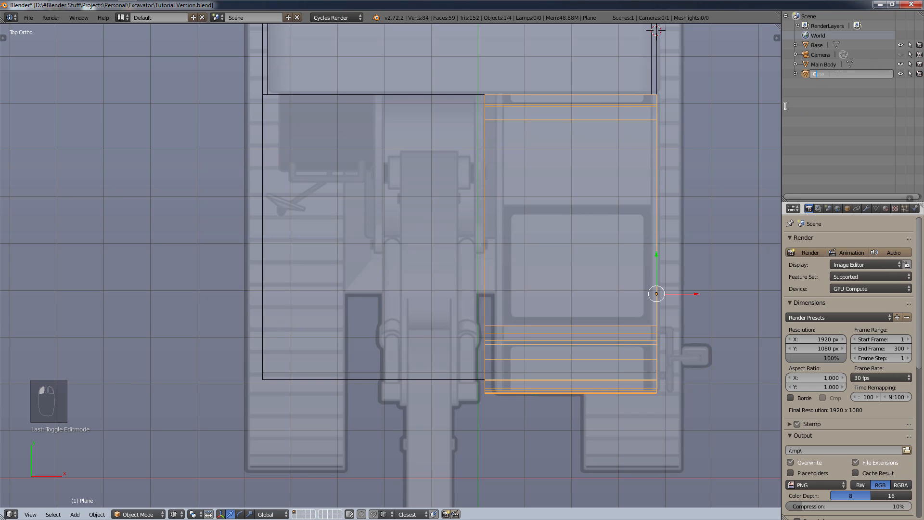
pyautogui.write('ab')
pyautogui.press('Return')
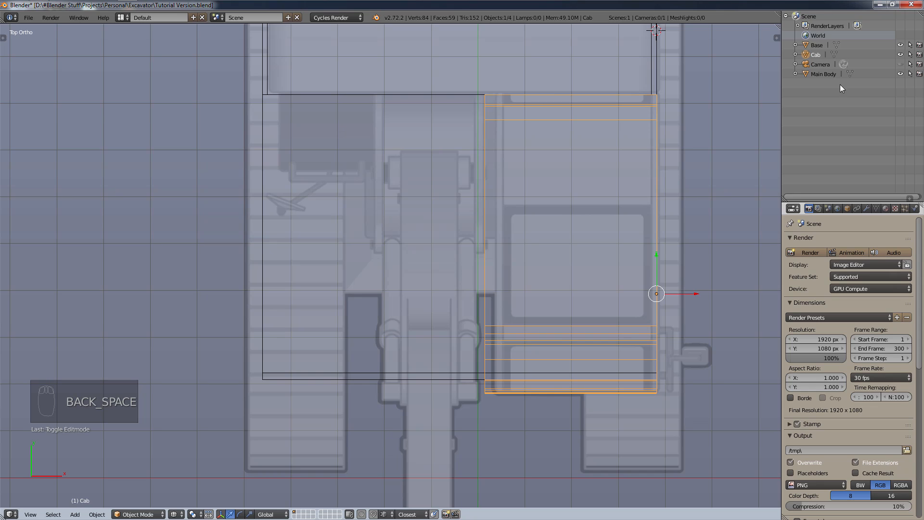
# - Select the Base object and hide the Cab, leaving the Main Body visible
pyautogui.click(816, 47)
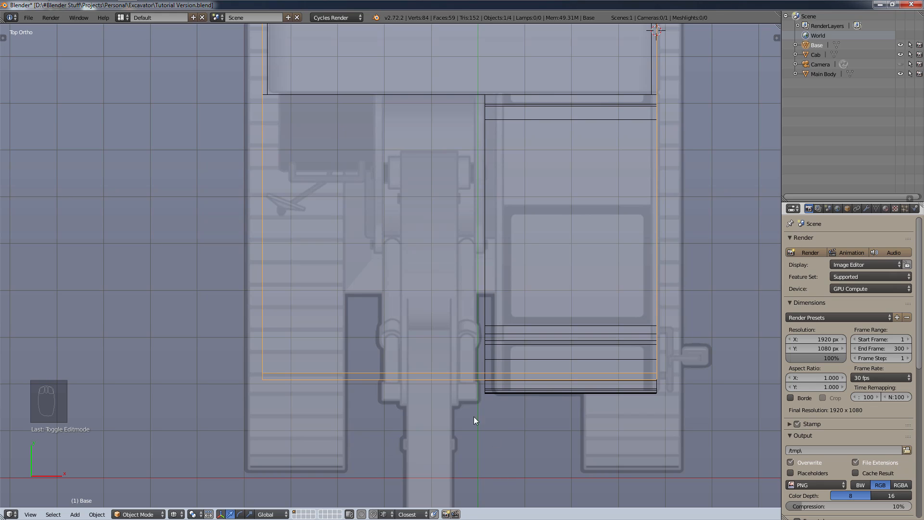
pyautogui.click(901, 55)
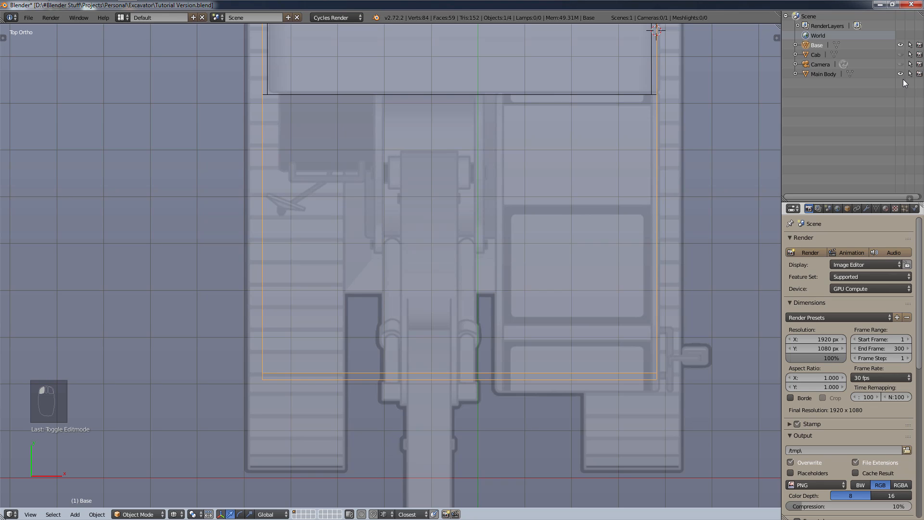
pyautogui.click(900, 74)
pyautogui.click(900, 71)
pyautogui.click(899, 71)
pyautogui.click(899, 71)
pyautogui.click(900, 71)
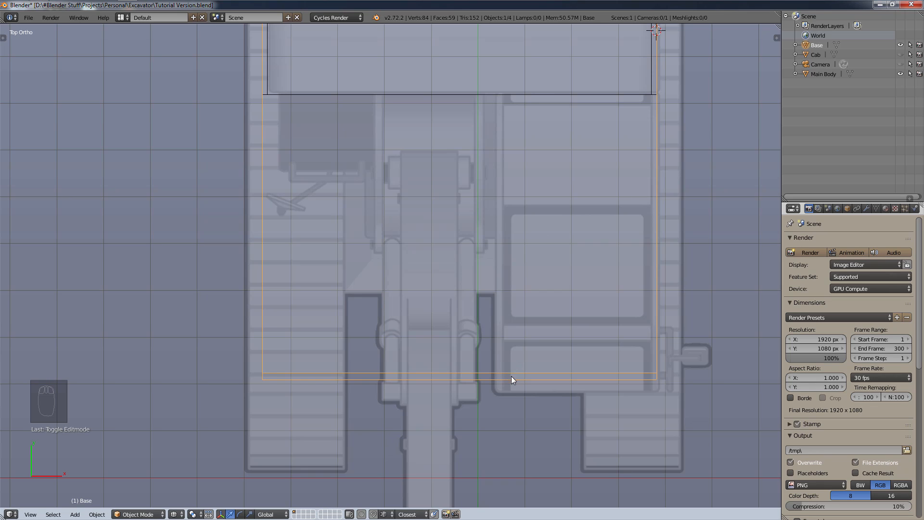
# - Enter Edit Mode on the Base object and switch to vertex selection
pyautogui.press('k')
pyautogui.click(136, 514)
pyautogui.click(138, 493)
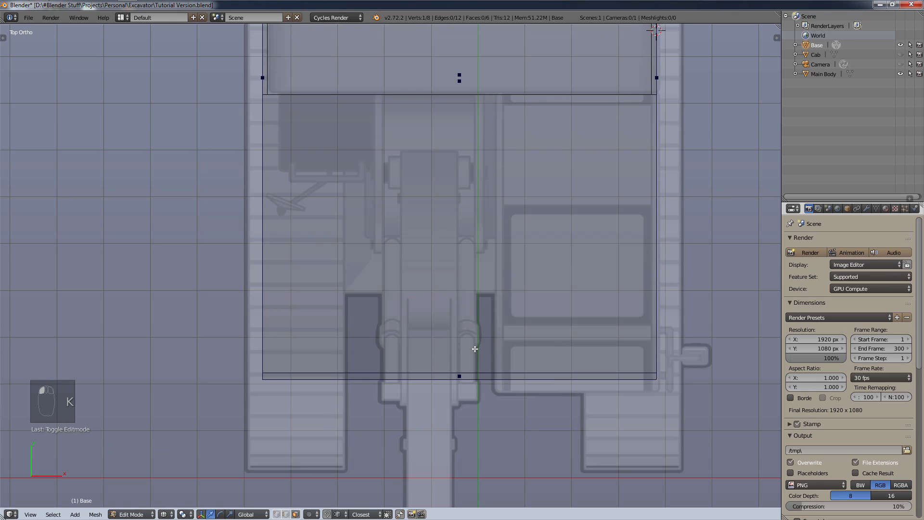
pyautogui.click(277, 514)
pyautogui.press('k')
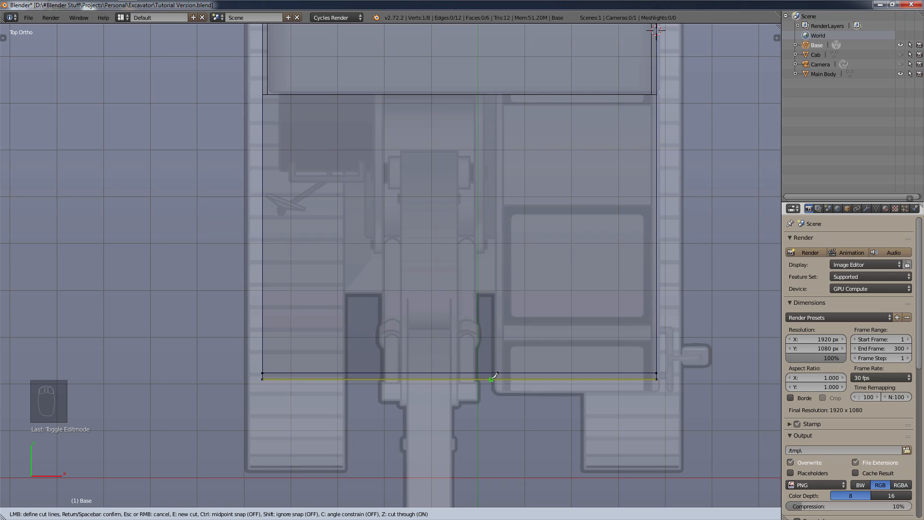
pyautogui.click(491, 379)
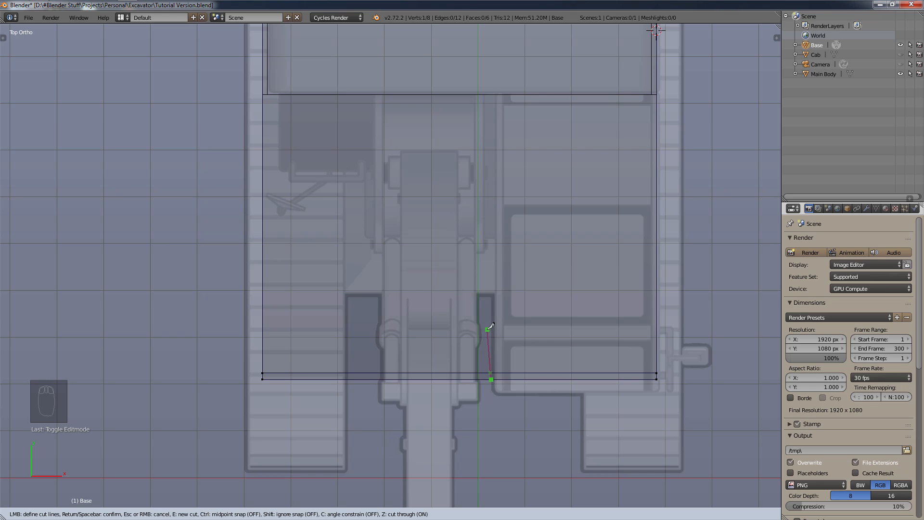
pyautogui.moveTo(498, 316); pyautogui.dragTo(498, 318, button='middle')
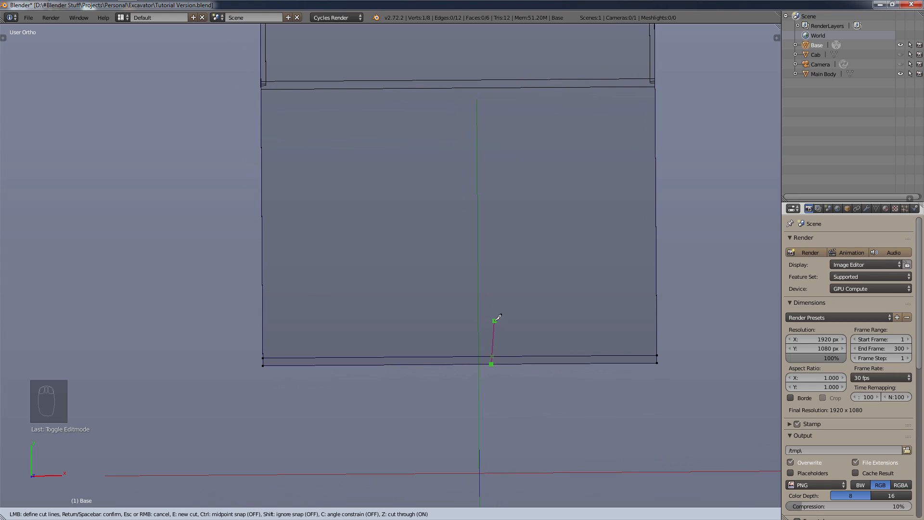
pyautogui.press('Escape')
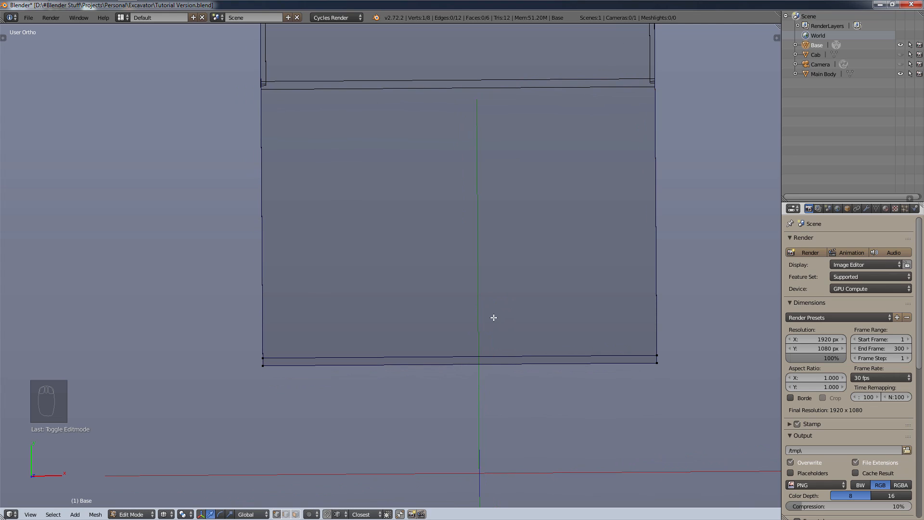
# - Knife-cut a stepped outline through the full thickness of the base, following the top blueprint's recess from the front edge to the left edge
pyautogui.press('KP_7')
pyautogui.press('k')
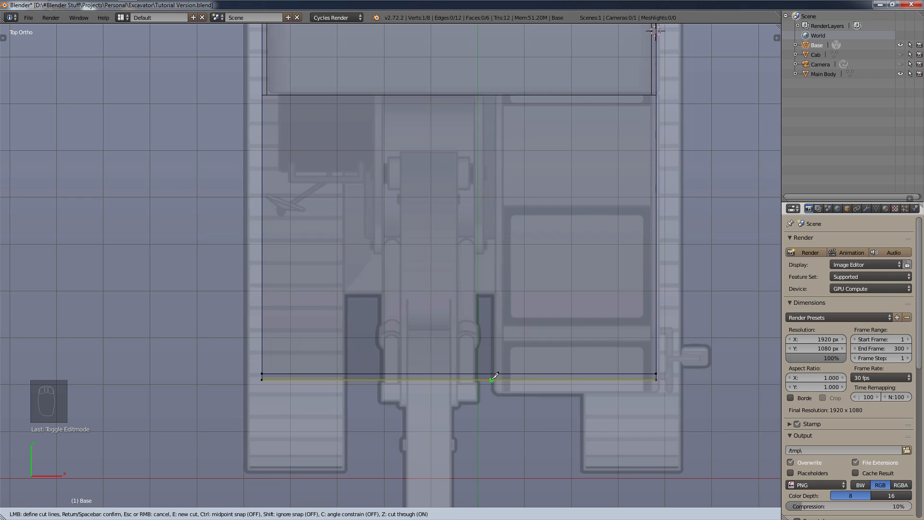
pyautogui.click(492, 379)
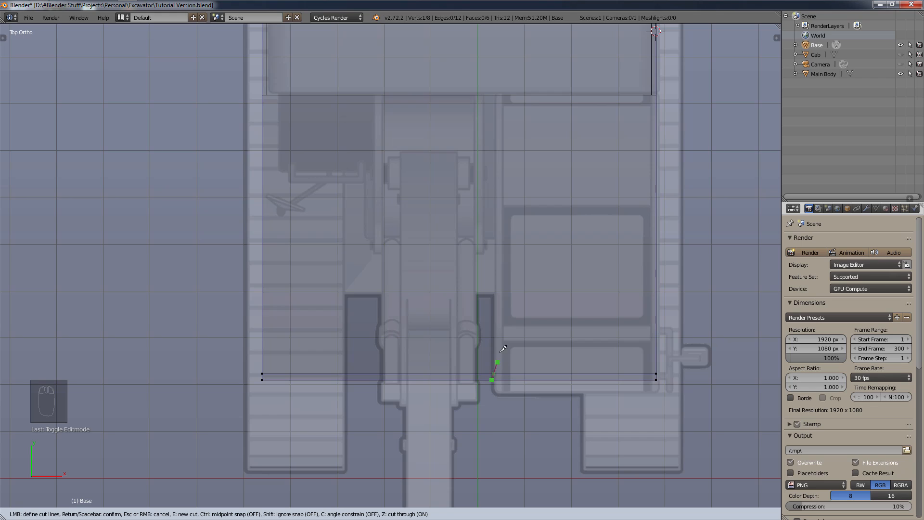
pyautogui.click(492, 292)
pyautogui.press('shift')
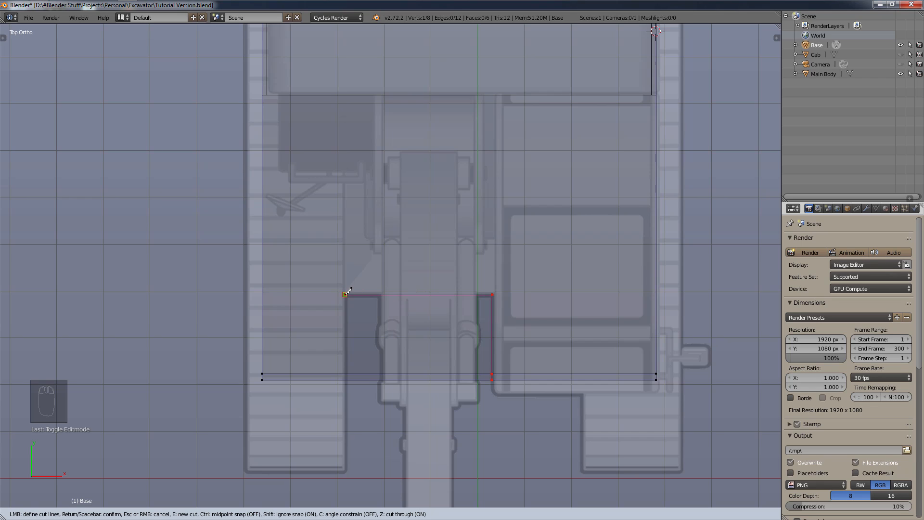
pyautogui.click(345, 294)
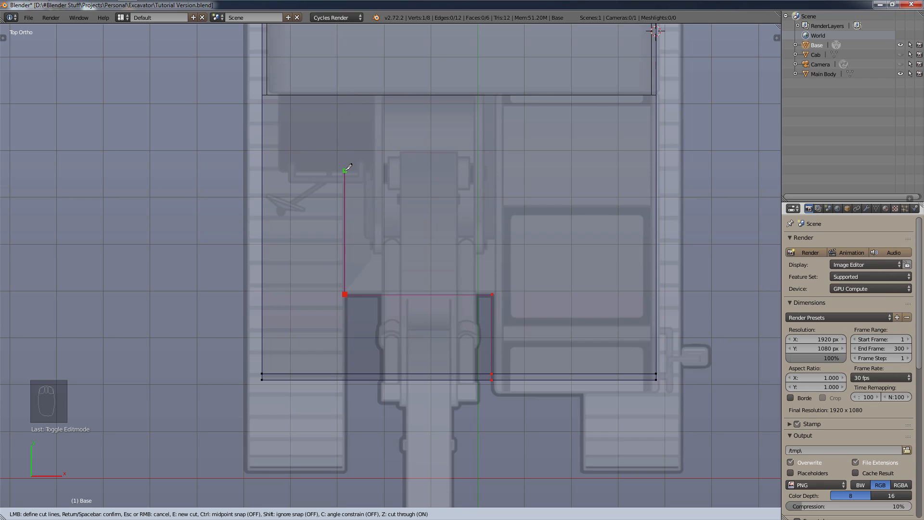
pyautogui.click(345, 170)
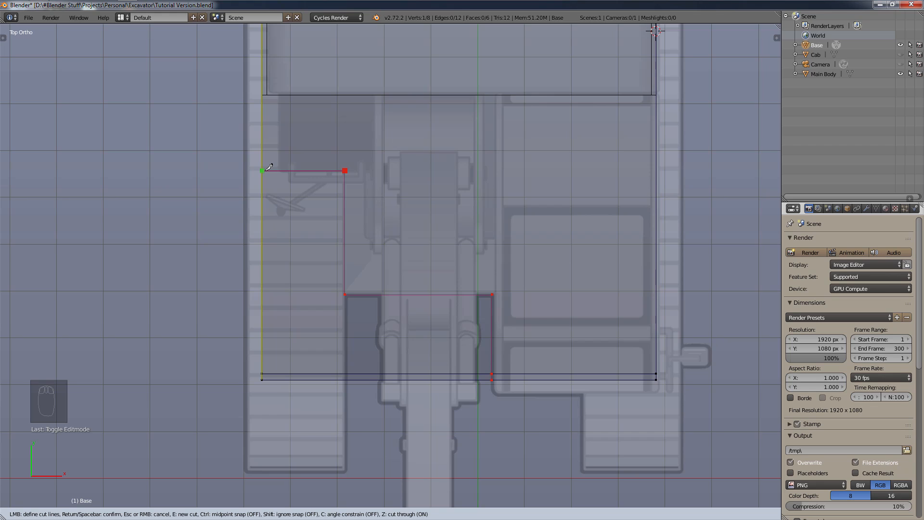
pyautogui.click(267, 169)
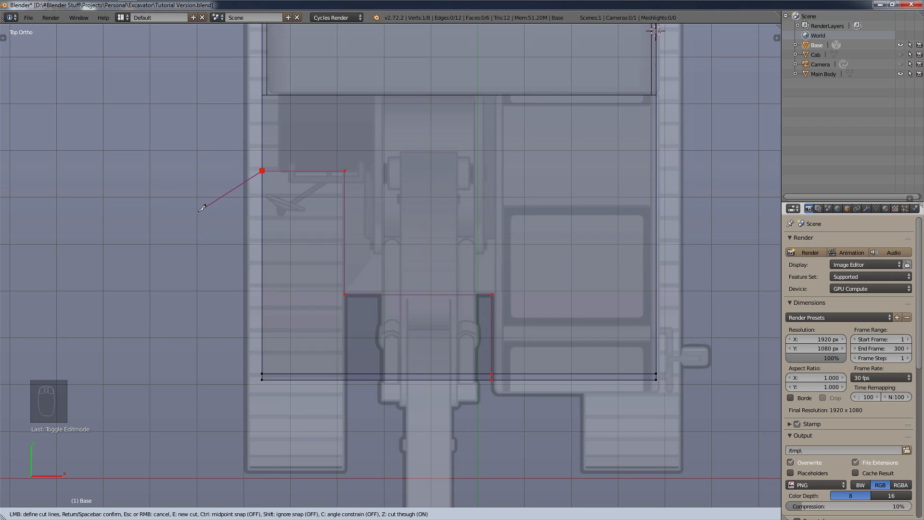
pyautogui.press('Return')
# - Delete the two vertices at the base's front-left corner to remove the area outside the stepped cut
pyautogui.moveTo(291, 419); pyautogui.dragTo(371, 257, button='middle')
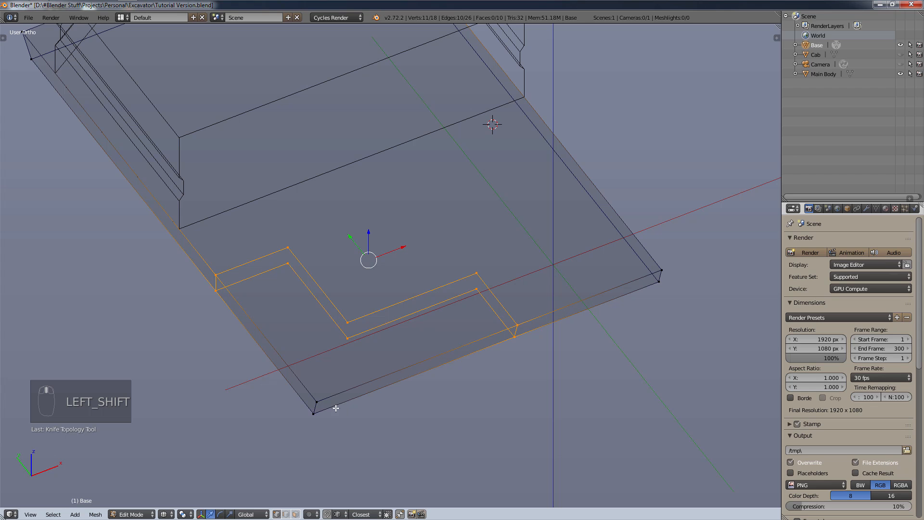
pyautogui.press('a')
pyautogui.press('b')
pyautogui.moveTo(334, 393); pyautogui.dragTo(265, 457)
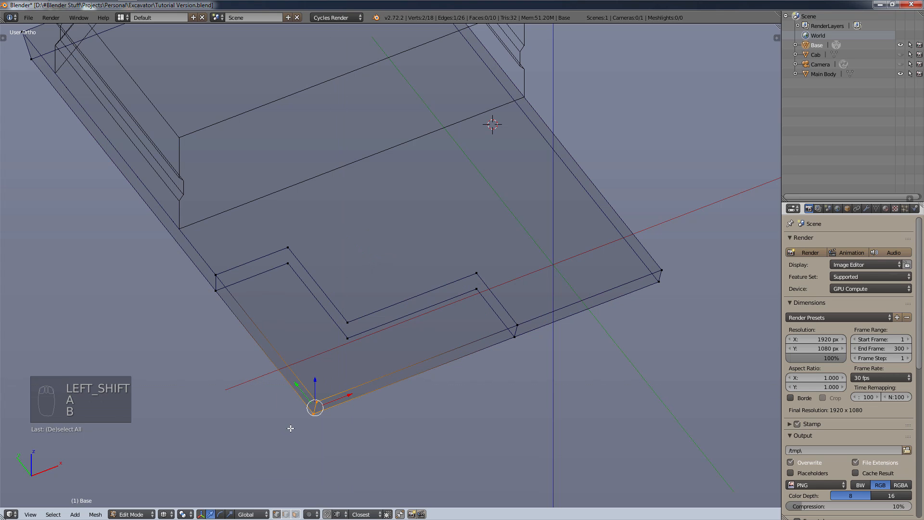
pyautogui.press('x')
pyautogui.click(289, 395)
# - Connect the upper and lower vertices with vertical edges at the three open corners of the stepped cutout
pyautogui.moveTo(288, 395); pyautogui.dragTo(288, 345, button='middle')
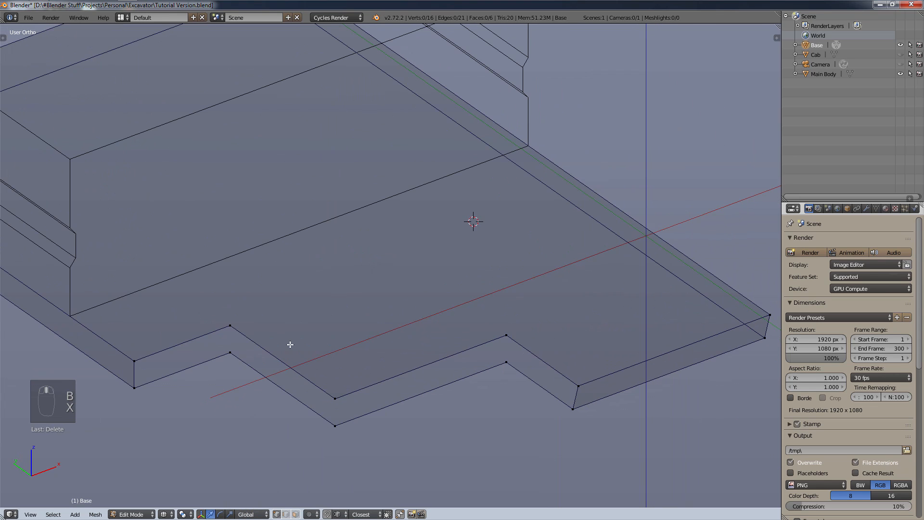
pyautogui.keyDown('shift'); pyautogui.rightClick(230, 332); pyautogui.keyUp('shift')
pyautogui.keyDown('shift'); pyautogui.rightClick(230, 350); pyautogui.keyUp('shift')
pyautogui.press('f')
pyautogui.press('f')
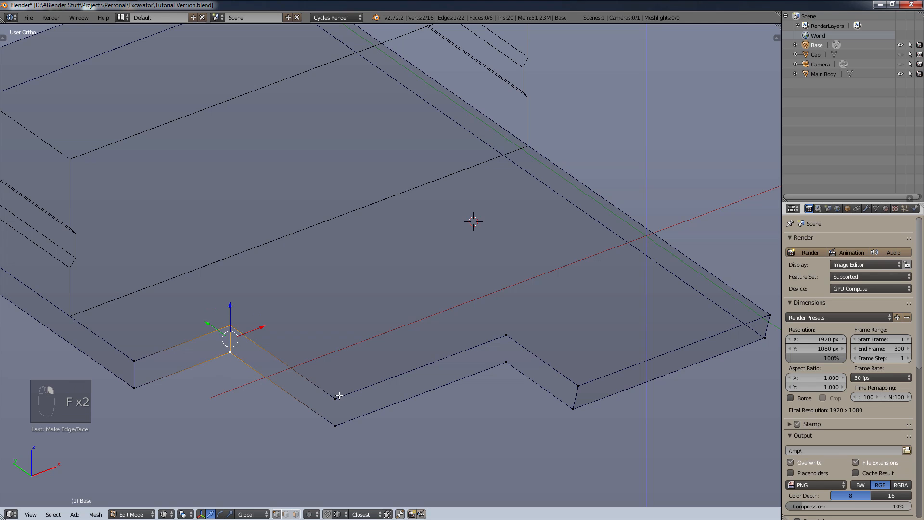
pyautogui.rightClick(335, 397)
pyautogui.keyDown('shift'); pyautogui.rightClick(335, 432); pyautogui.keyUp('shift')
pyautogui.press('f')
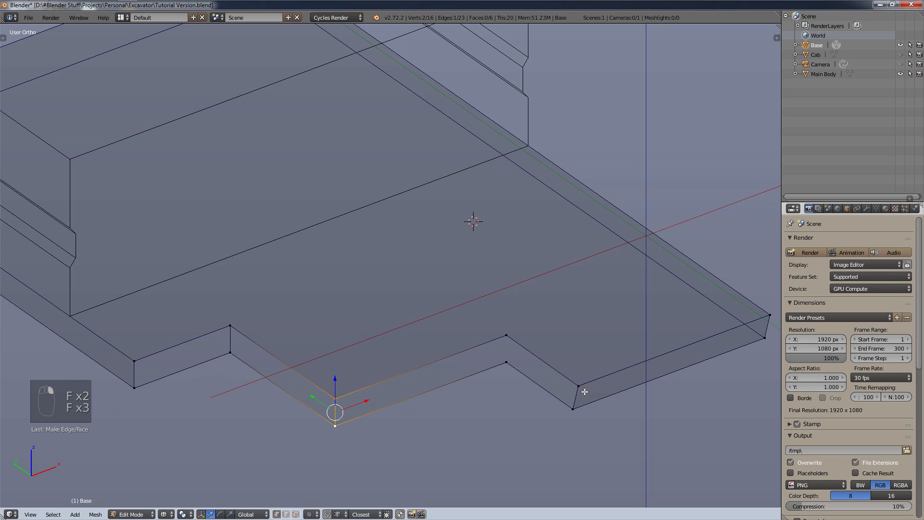
pyautogui.rightClick(511, 331)
pyautogui.keyDown('shift'); pyautogui.rightClick(507, 366); pyautogui.keyUp('shift')
pyautogui.press('f')
pyautogui.press('f')
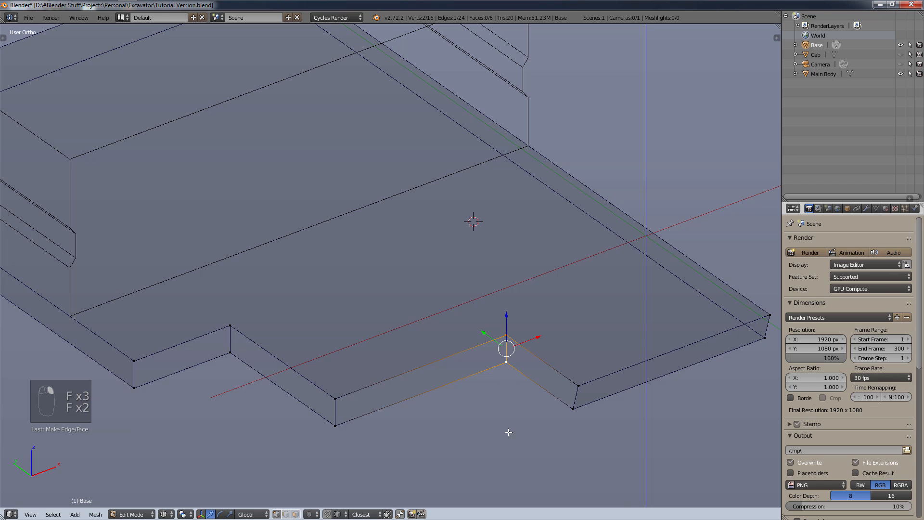
# - Examine how the upper vertices along the cutout's right side line up, comparing them with the top blueprint
pyautogui.moveTo(506, 434); pyautogui.dragTo(561, 425, button='middle')
pyautogui.scroll(2, 561, 425)
pyautogui.keyDown('shift'); pyautogui.moveTo(573, 378); pyautogui.dragTo(550, 346, button='middle'); pyautogui.keyUp('shift')
pyautogui.rightClick(552, 338)
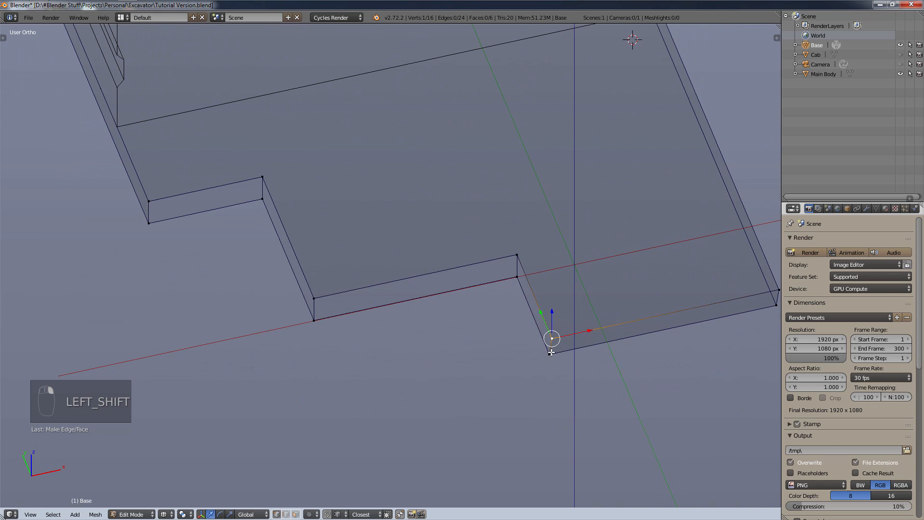
pyautogui.keyDown('shift'); pyautogui.rightClick(515, 254); pyautogui.keyUp('shift')
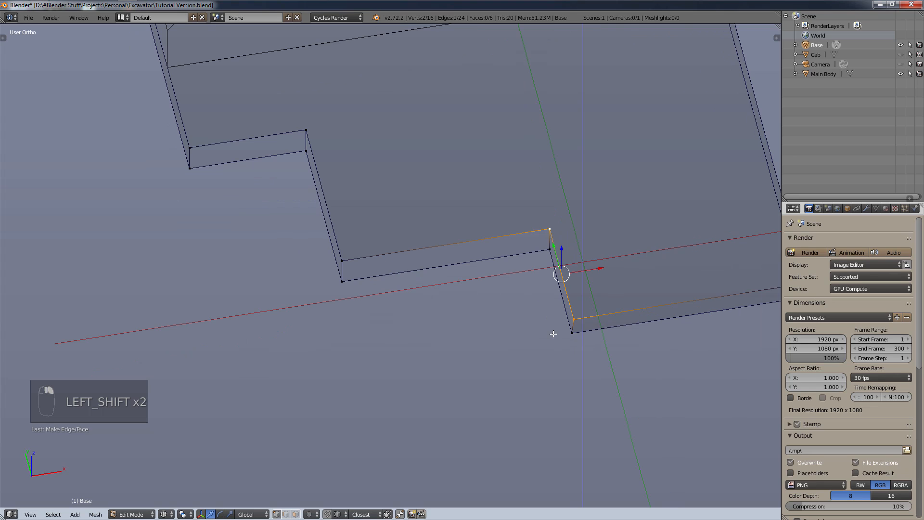
pyautogui.moveTo(557, 319); pyautogui.dragTo(417, 368, button='middle')
pyautogui.press('KP_7')
pyautogui.scroll(-4, 684, 243)
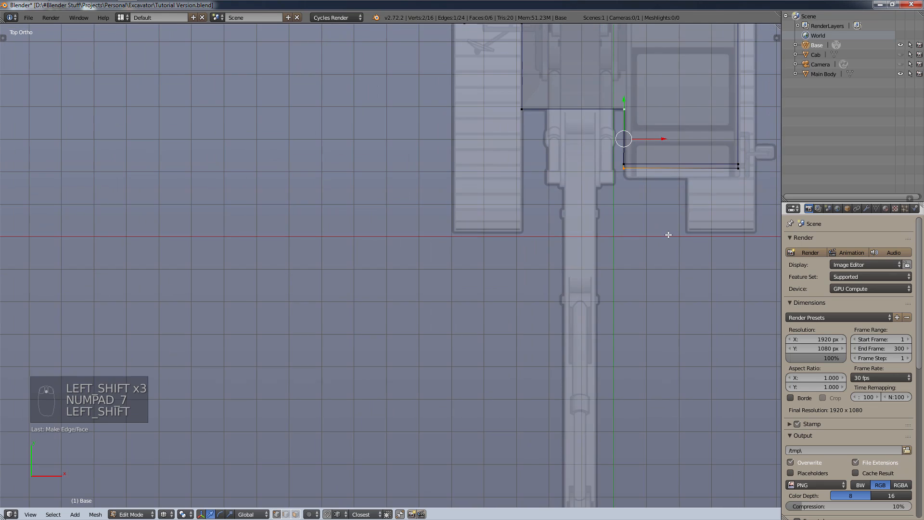
pyautogui.keyDown('shift'); pyautogui.moveTo(668, 235); pyautogui.dragTo(601, 297, button='middle'); pyautogui.keyUp('shift')
pyautogui.scroll(5, 607, 202)
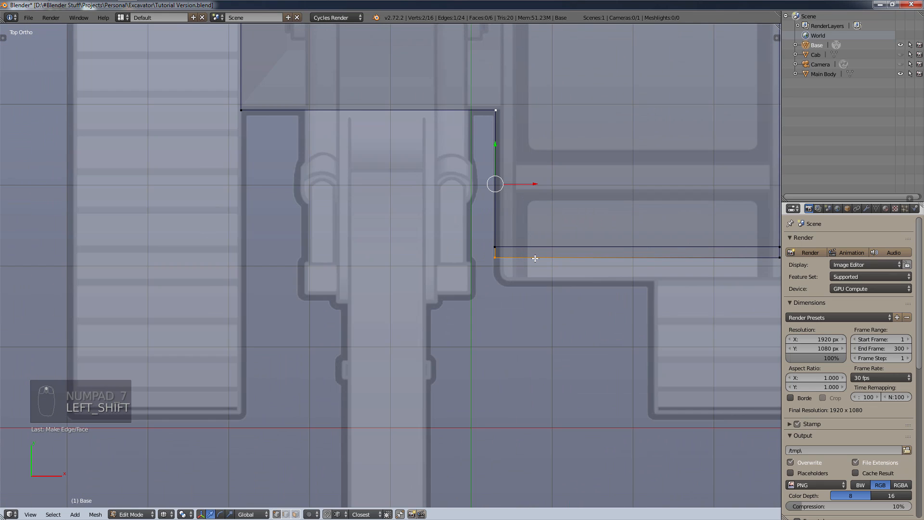
pyautogui.moveTo(536, 267); pyautogui.dragTo(523, 293, button='middle')
pyautogui.scroll(4, 523, 293)
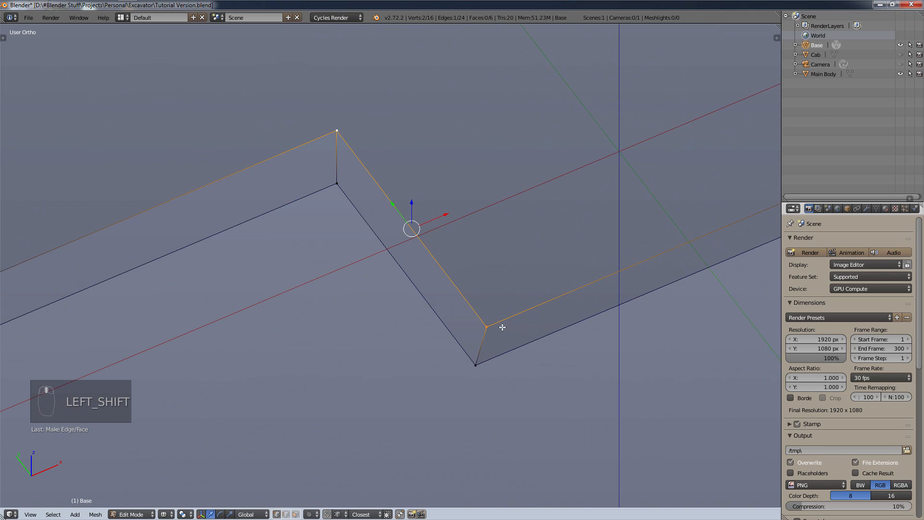
# - Move the upper vertex at the cutout's right inner corner along X, snapping it in line with the upper front corner vertex
pyautogui.rightClick(491, 330)
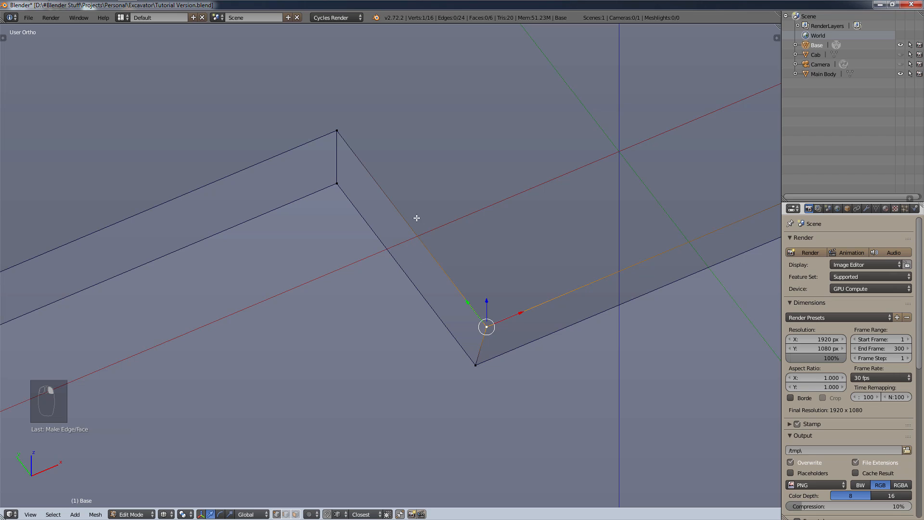
pyautogui.rightClick(337, 127)
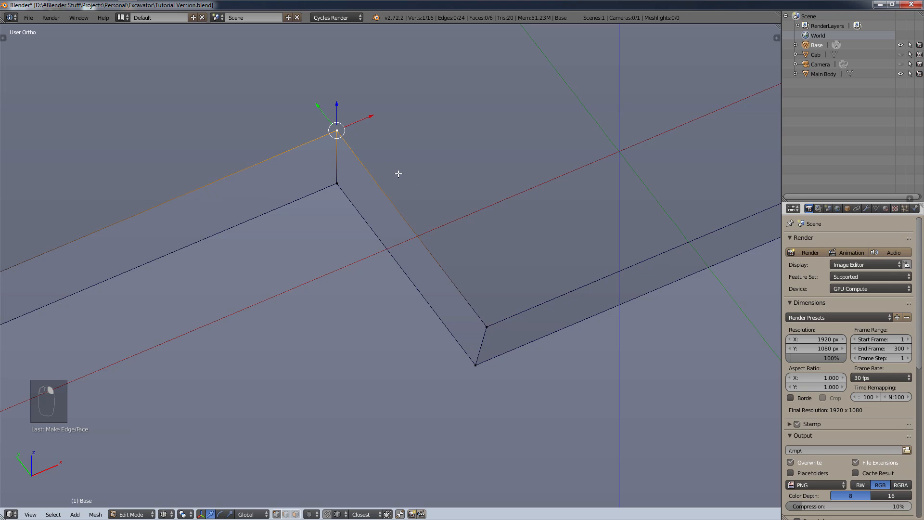
pyautogui.press('g')
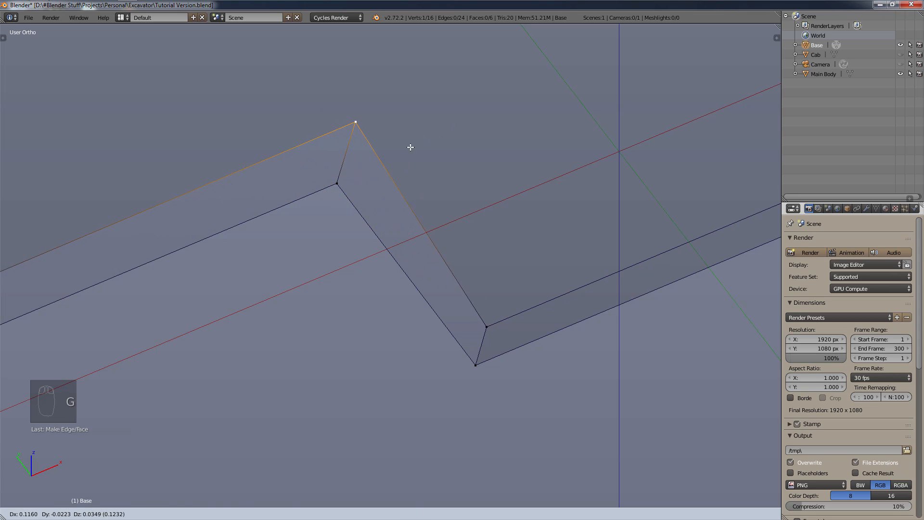
pyautogui.press('x')
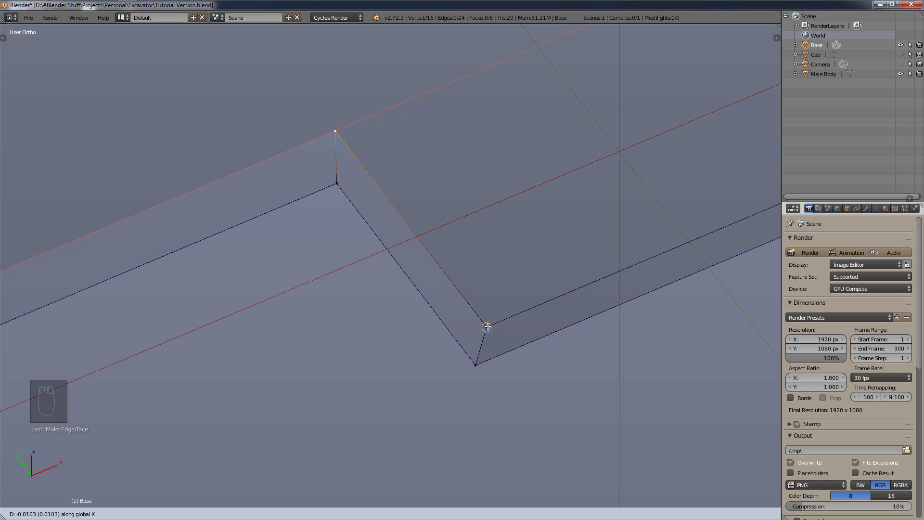
pyautogui.click(487, 327)
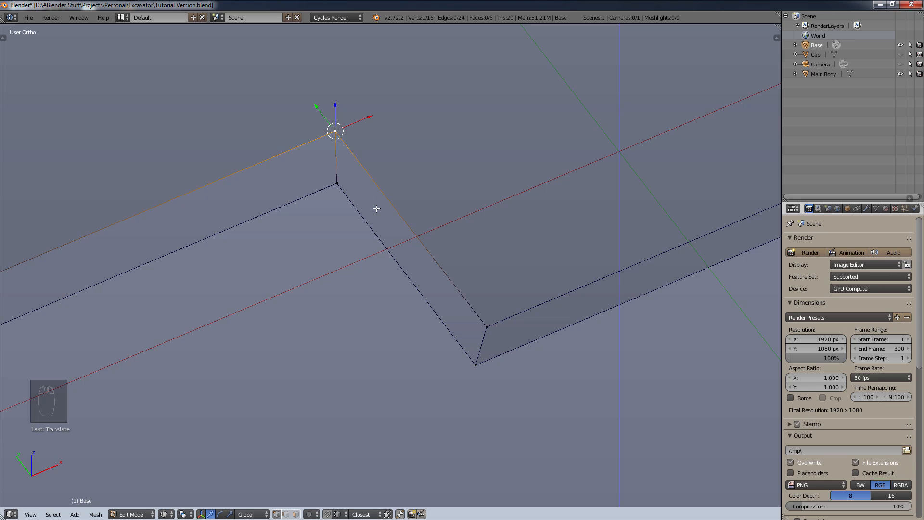
pyautogui.press('g')
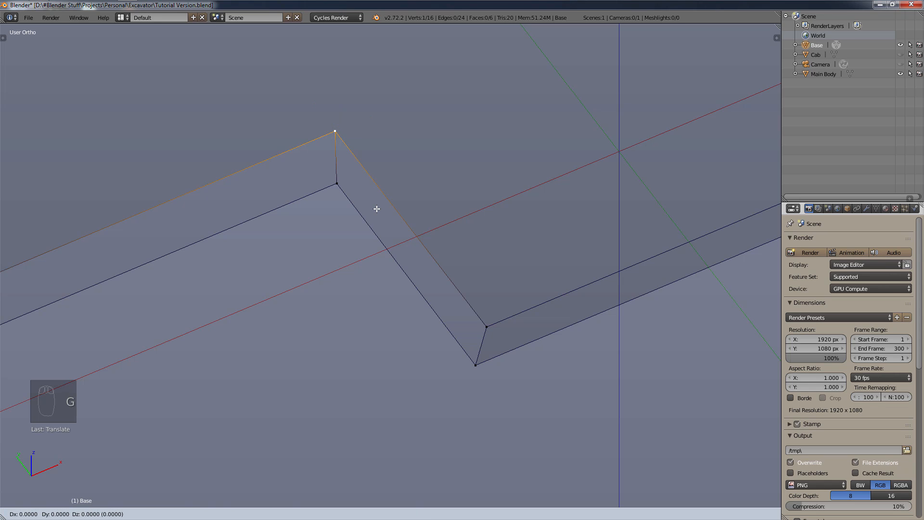
pyautogui.press('z')
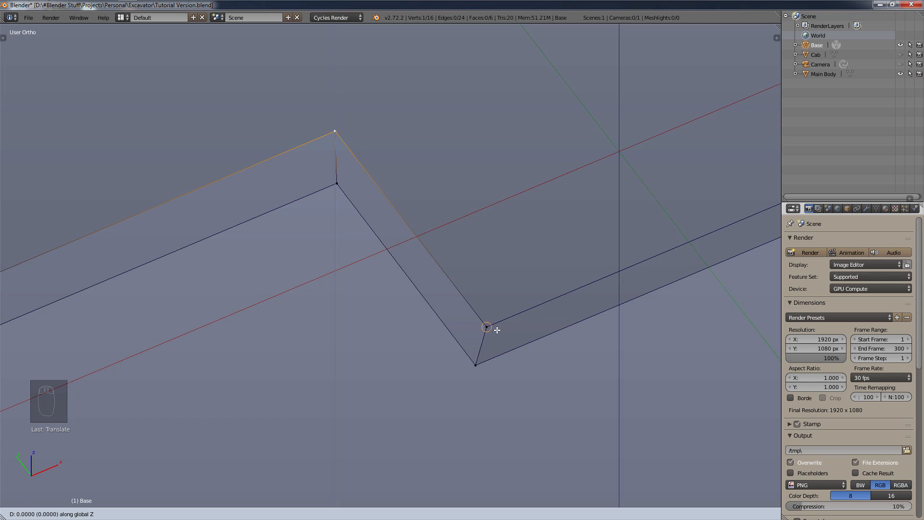
pyautogui.rightClick(491, 326)
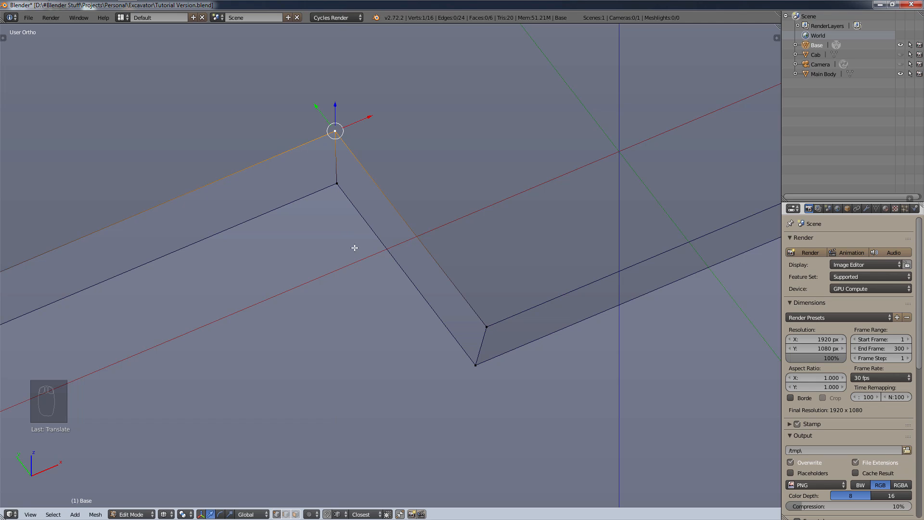
# - Snap the lower vertex of the cutout's right inner corner along Z to the height of the lower front corner vertex
pyautogui.rightClick(342, 192)
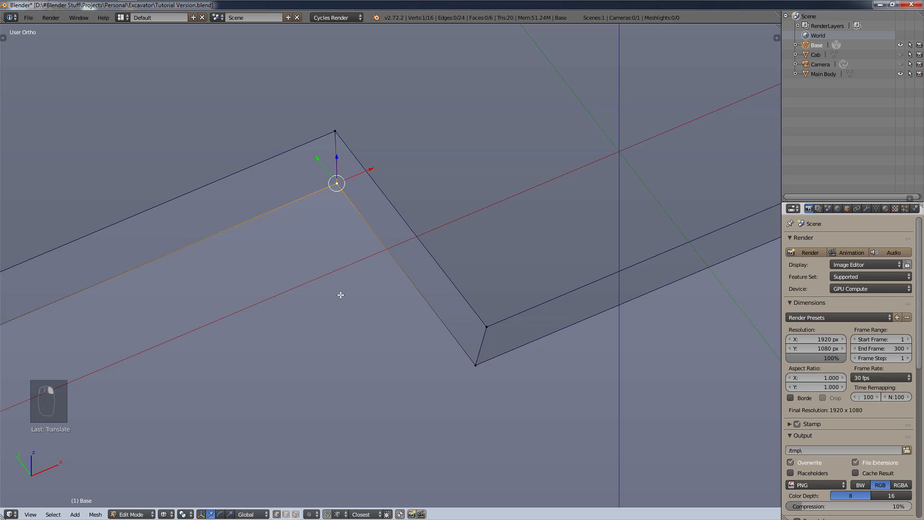
pyautogui.press('g')
pyautogui.press('z')
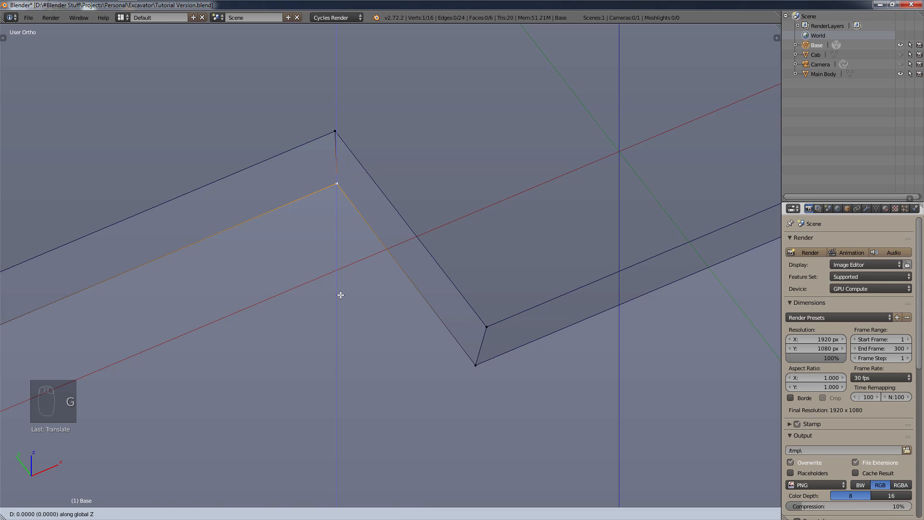
pyautogui.click(483, 364)
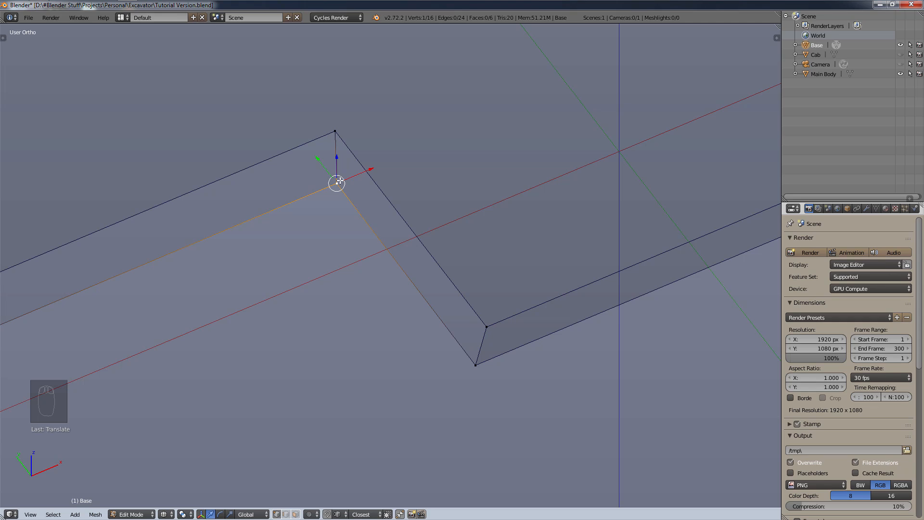
# - Snap the lower inner corner vertex along X in line with the vertex directly above it, and deselect everything
pyautogui.press('g')
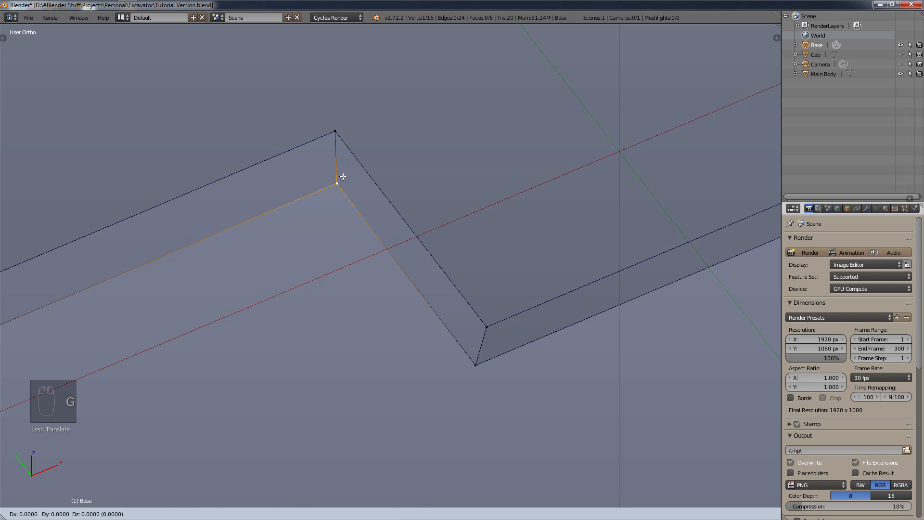
pyautogui.press('x')
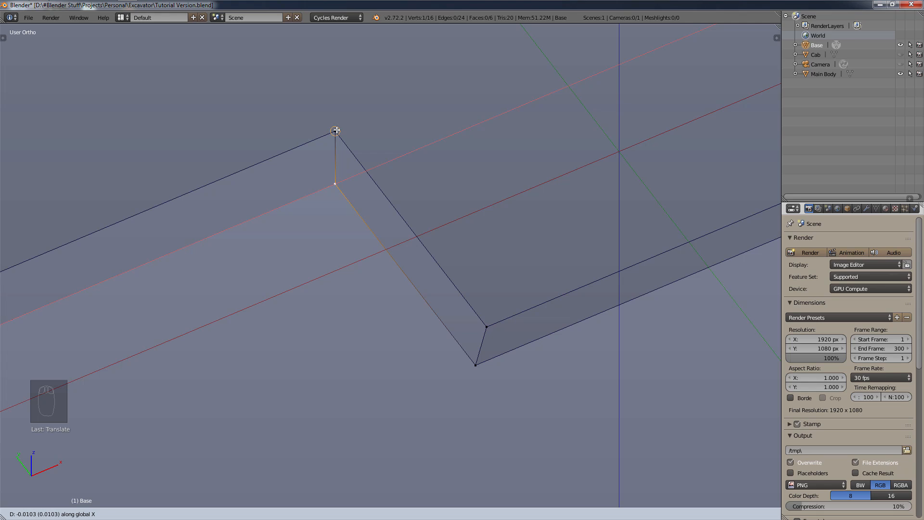
pyautogui.click(336, 130)
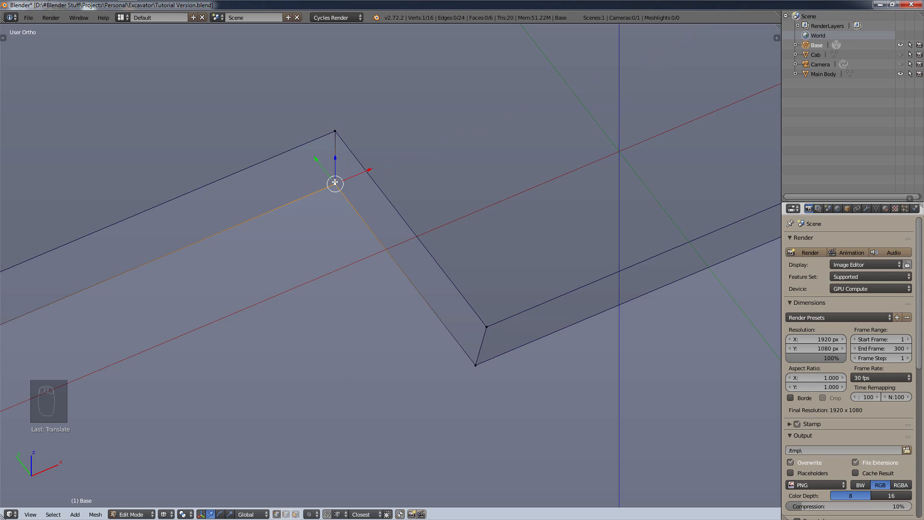
pyautogui.press('a')
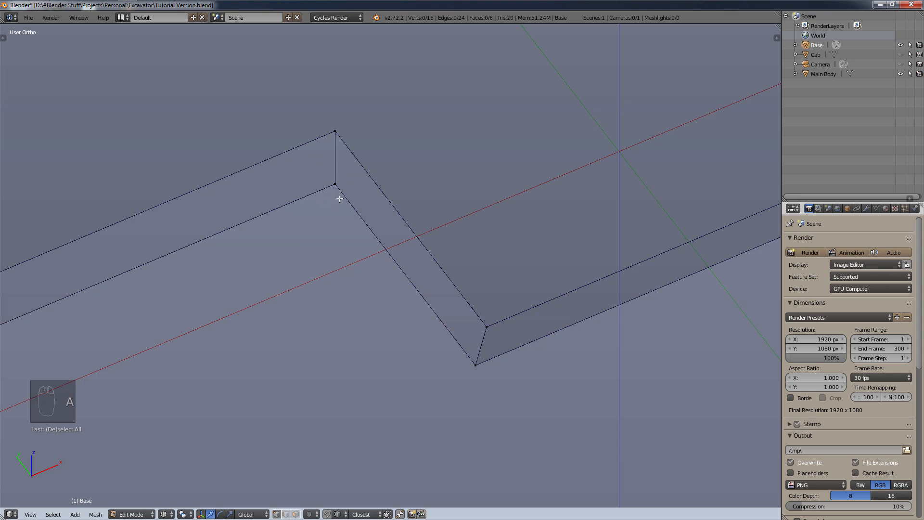
pyautogui.scroll(10, 326, 189)
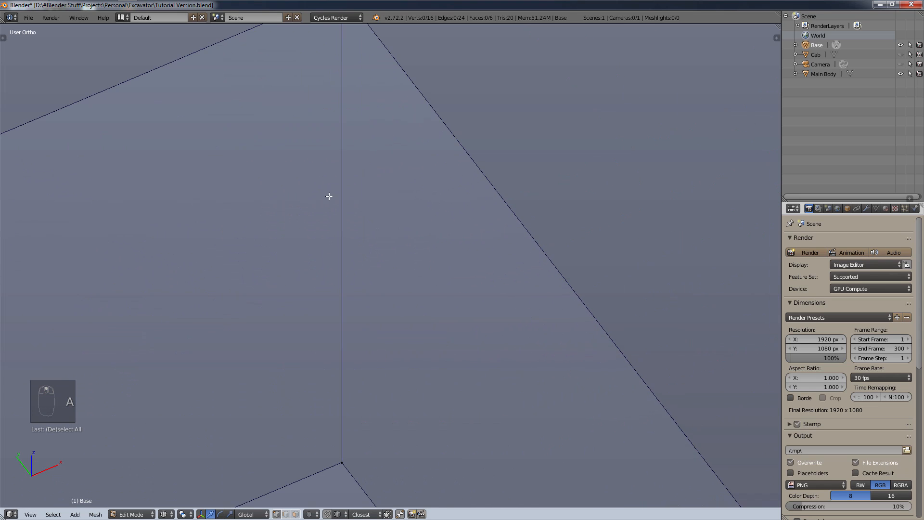
pyautogui.scroll(-8, 351, 241)
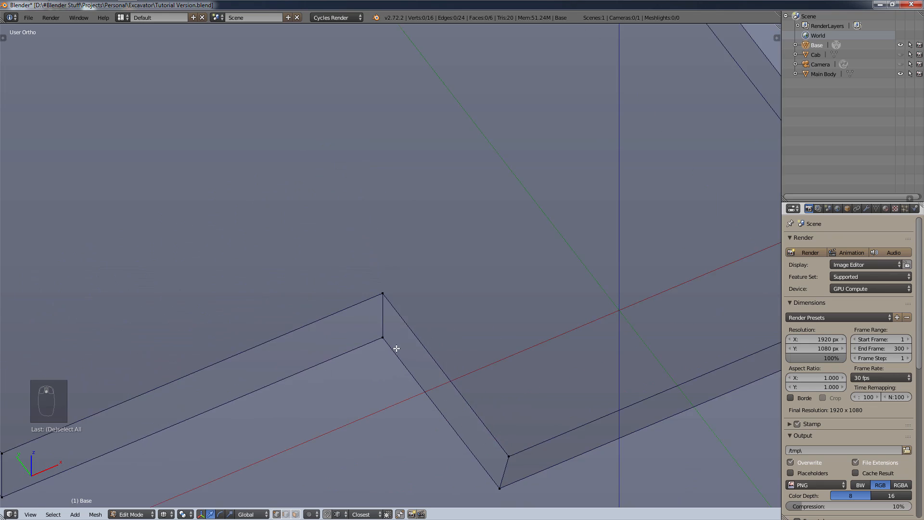
pyautogui.keyDown('shift'); pyautogui.moveTo(383, 319); pyautogui.dragTo(378, 310, button='middle'); pyautogui.keyUp('shift')
pyautogui.scroll(5, 377, 308)
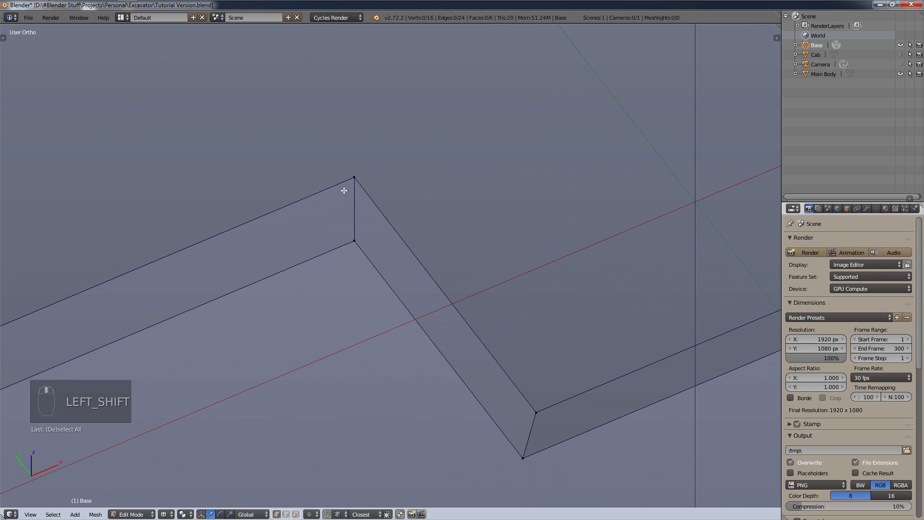
# - Snap the lower front corner vertex on the cutout's right side along X in line with the lower inner corner vertex
pyautogui.rightClick(523, 458)
pyautogui.press('g')
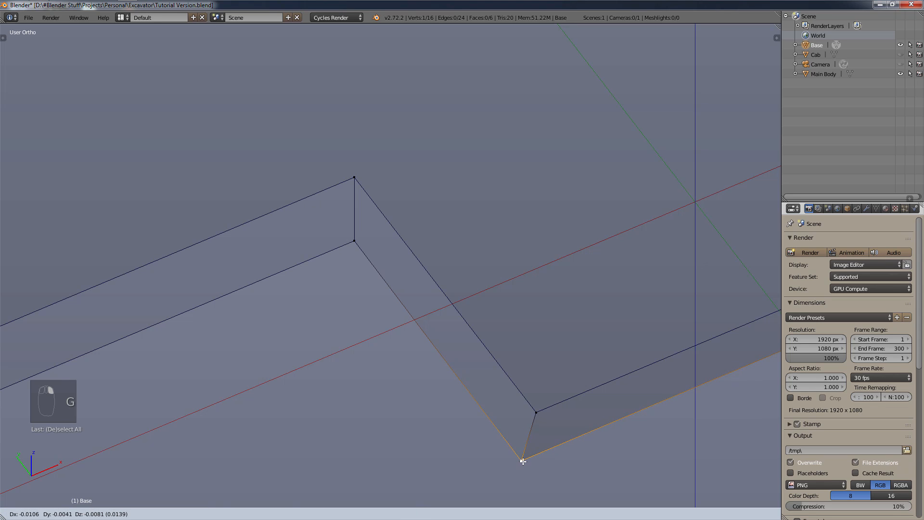
pyautogui.press('x')
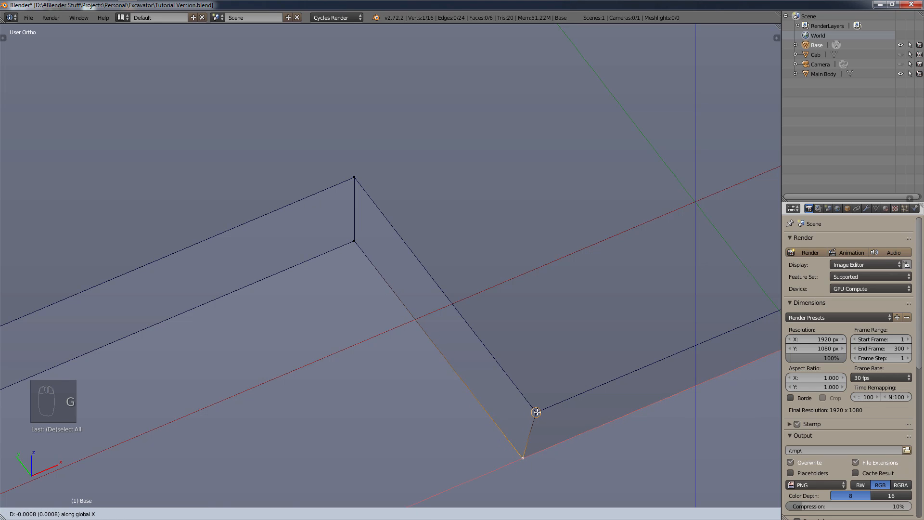
pyautogui.click(357, 236)
# - Snap the upper and lower vertices at the left corner of the cutout's middle step along Y to the upper right inner corner vertex
pyautogui.scroll(-3, 360, 315)
pyautogui.moveTo(408, 325); pyautogui.dragTo(534, 348, button='middle')
pyautogui.scroll(2, 149, 333)
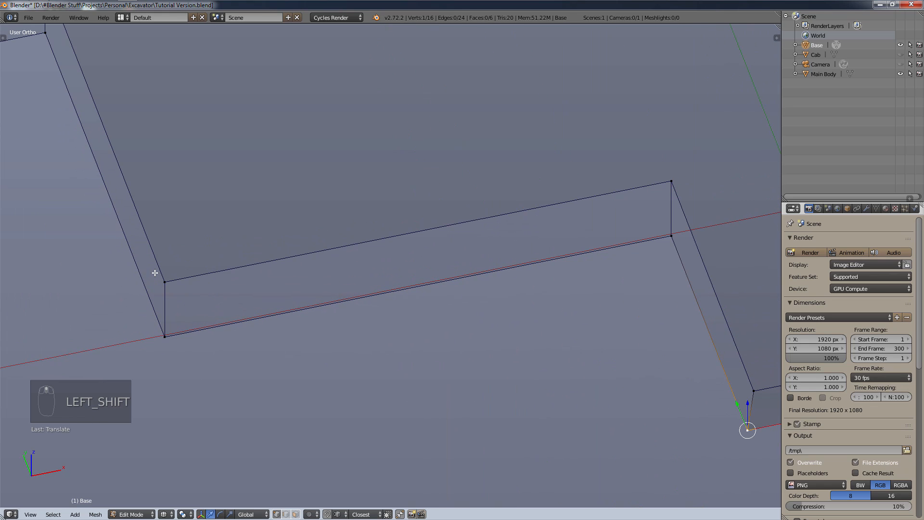
pyautogui.rightClick(155, 272)
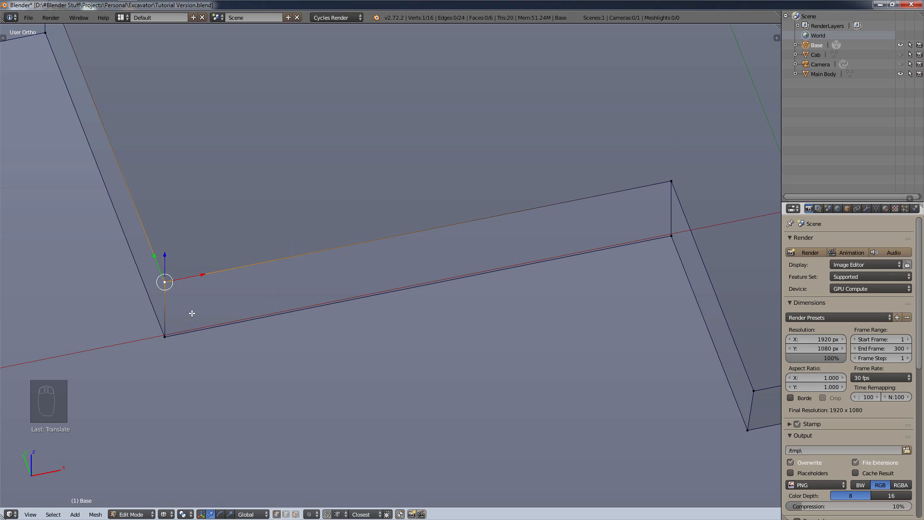
pyautogui.press('g')
pyautogui.press('y')
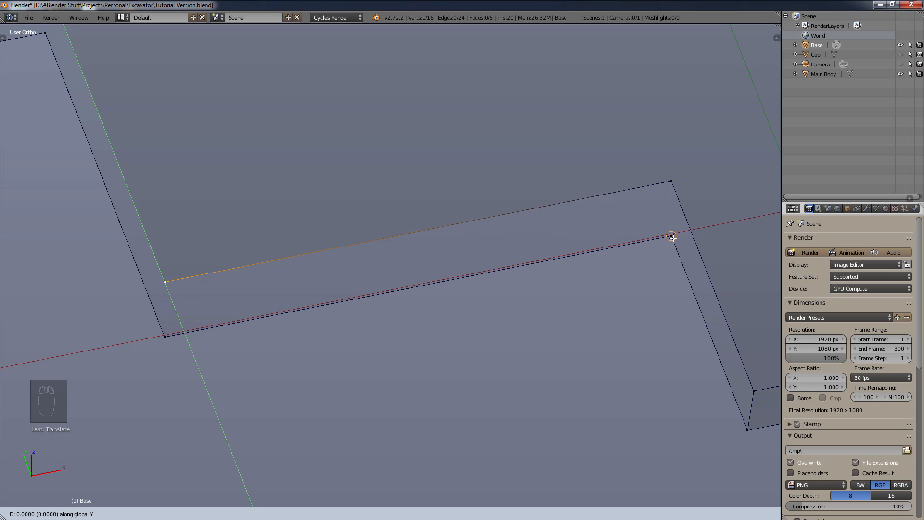
pyautogui.click(677, 183)
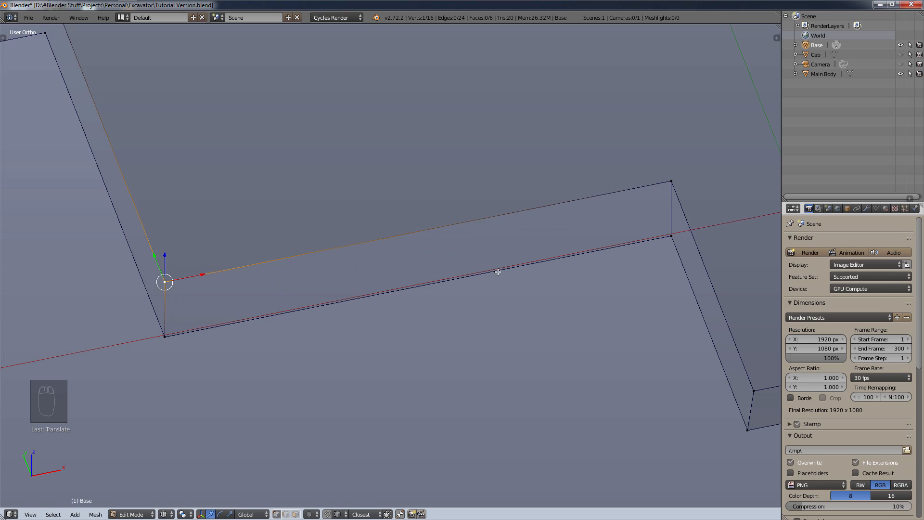
pyautogui.rightClick(166, 336)
pyautogui.press('g')
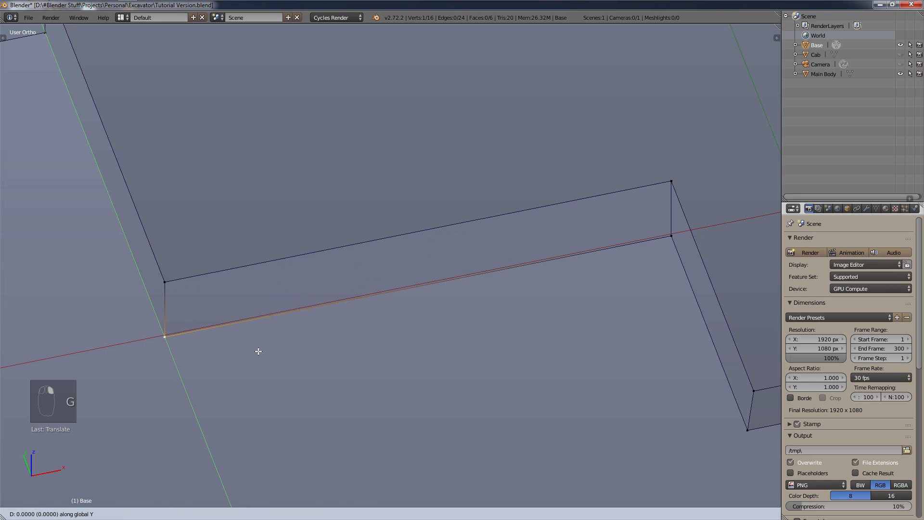
pyautogui.press('y')
pyautogui.click(673, 184)
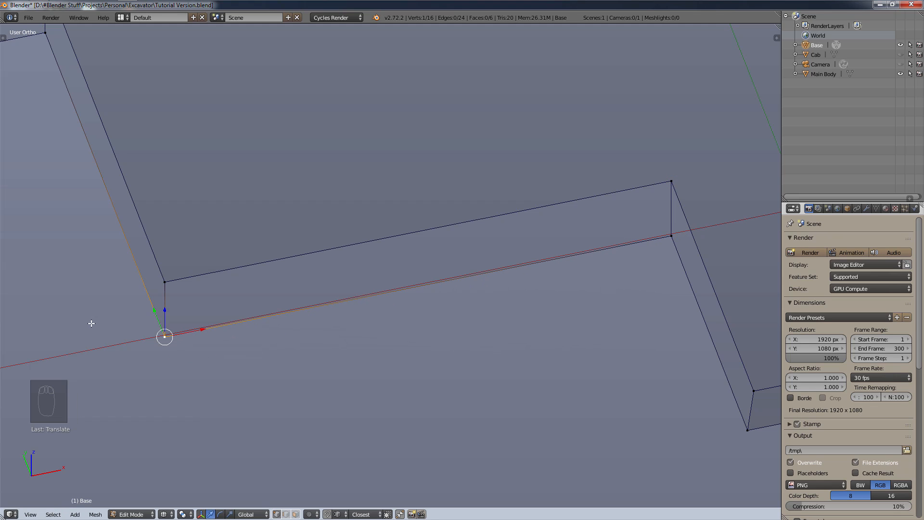
# - Snap the vertices at the middle step's left corner along Z to the heights of the right inner corner's vertices
pyautogui.scroll(-2, 202, 312)
pyautogui.scroll(3, 205, 311)
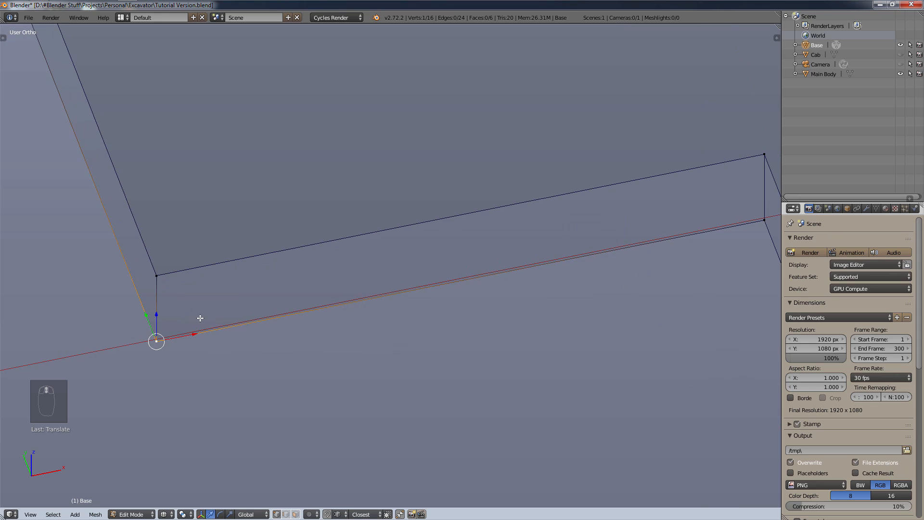
pyautogui.scroll(-3, 200, 318)
pyautogui.keyDown('shift'); pyautogui.moveTo(200, 318); pyautogui.dragTo(355, 306, button='middle'); pyautogui.keyUp('shift')
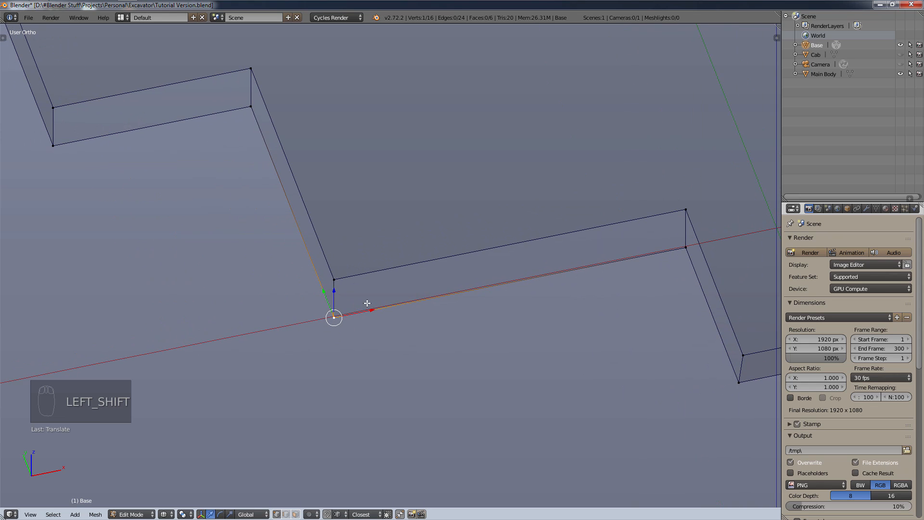
pyautogui.scroll(2, 367, 303)
pyautogui.keyDown('shift'); pyautogui.moveTo(557, 336); pyautogui.dragTo(403, 360, button='middle'); pyautogui.keyUp('shift')
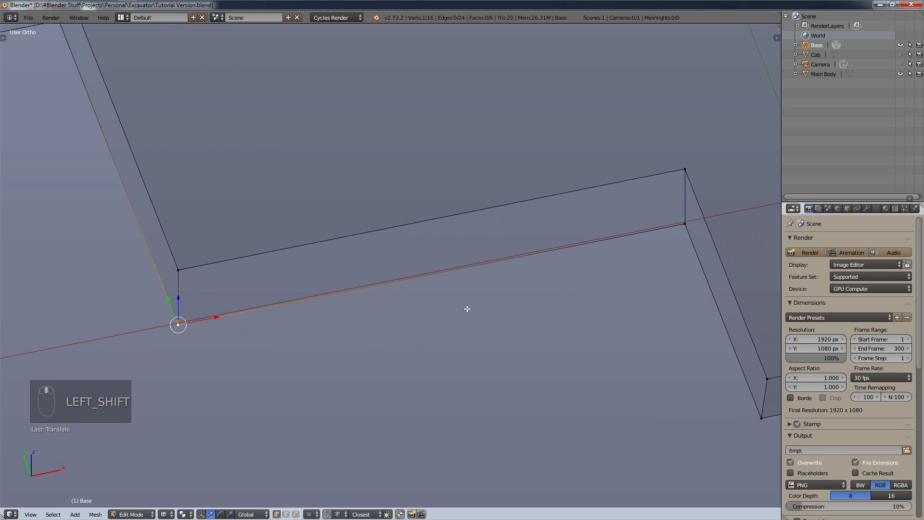
pyautogui.press('g')
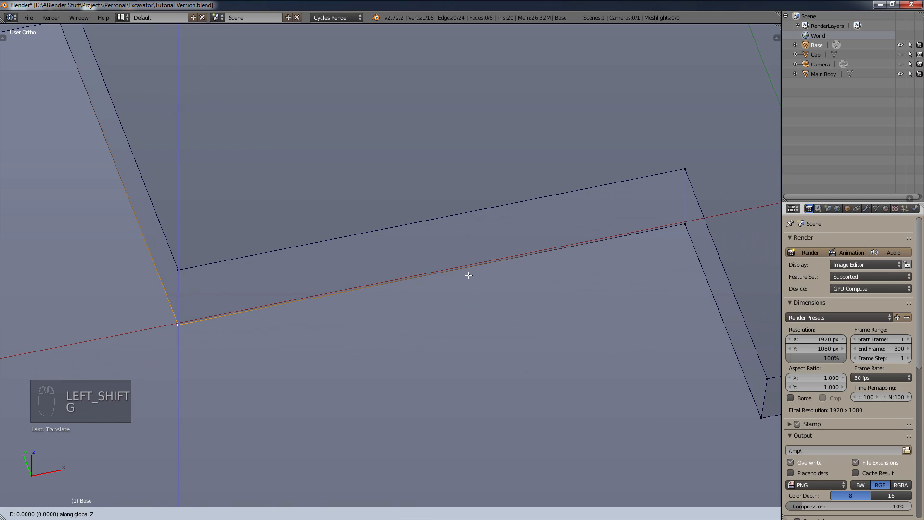
pyautogui.press('z')
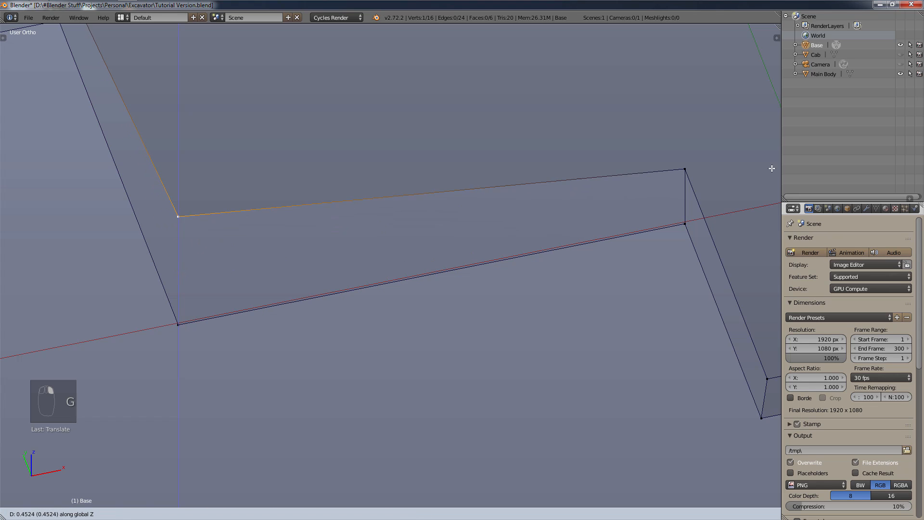
pyautogui.click(683, 176)
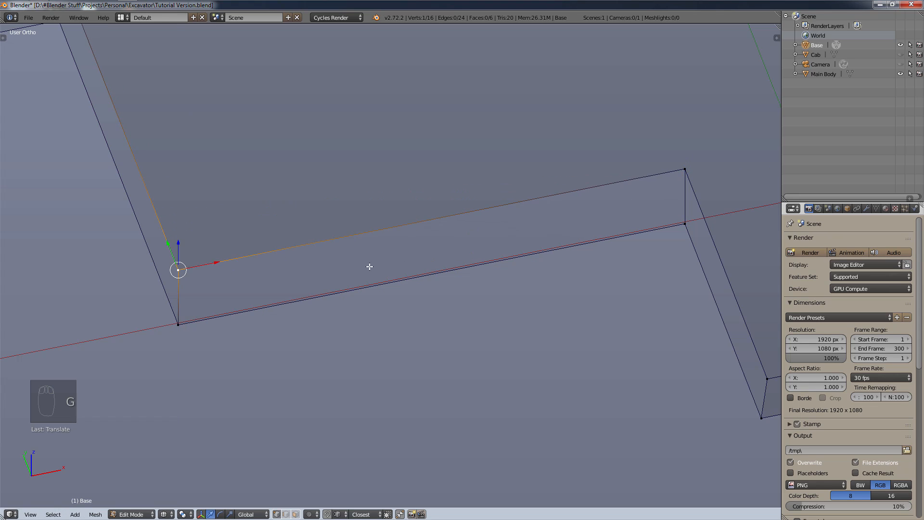
# - Snap the upper and lower vertices of the cutout's left inner corner along X in line with the middle step's upper left corner vertex
pyautogui.keyDown('shift'); pyautogui.moveTo(229, 194); pyautogui.dragTo(537, 279, button='middle'); pyautogui.keyUp('shift')
pyautogui.scroll(-1, 518, 274)
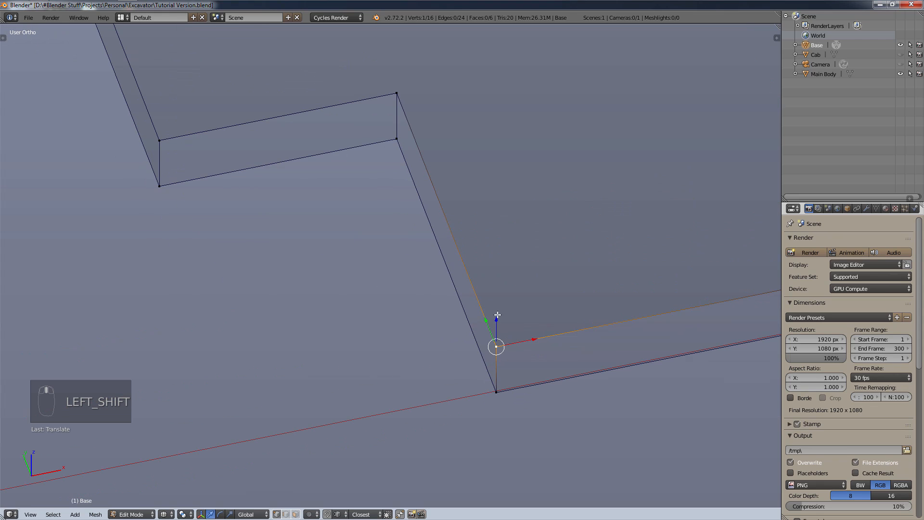
pyautogui.scroll(-3, 498, 316)
pyautogui.keyDown('shift'); pyautogui.moveTo(504, 370); pyautogui.dragTo(322, 345, button='middle'); pyautogui.keyUp('shift')
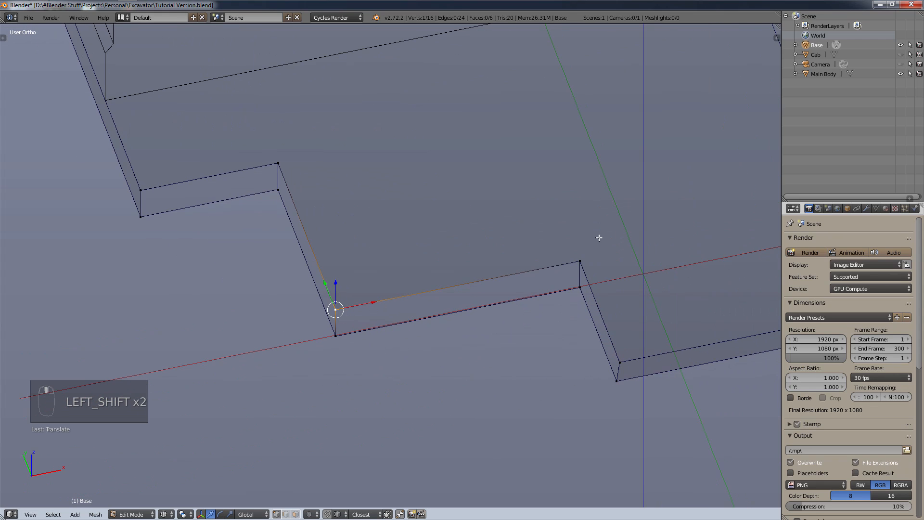
pyautogui.keyDown('shift'); pyautogui.moveTo(424, 304); pyautogui.dragTo(490, 336, button='middle'); pyautogui.keyUp('shift')
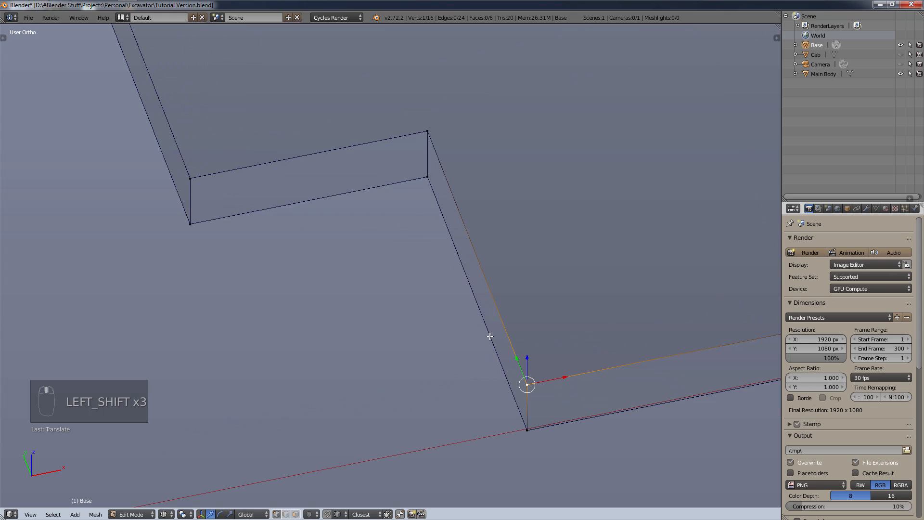
pyautogui.rightClick(427, 132)
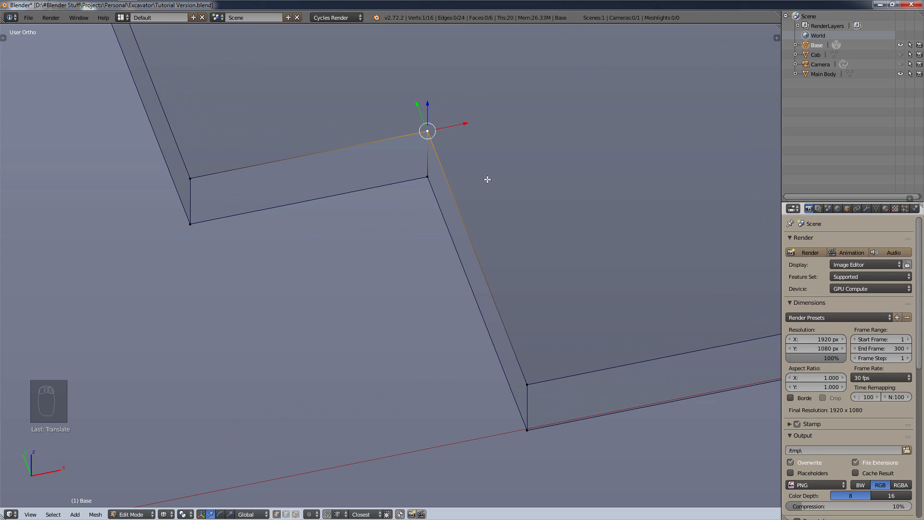
pyautogui.press('g')
pyautogui.press('x')
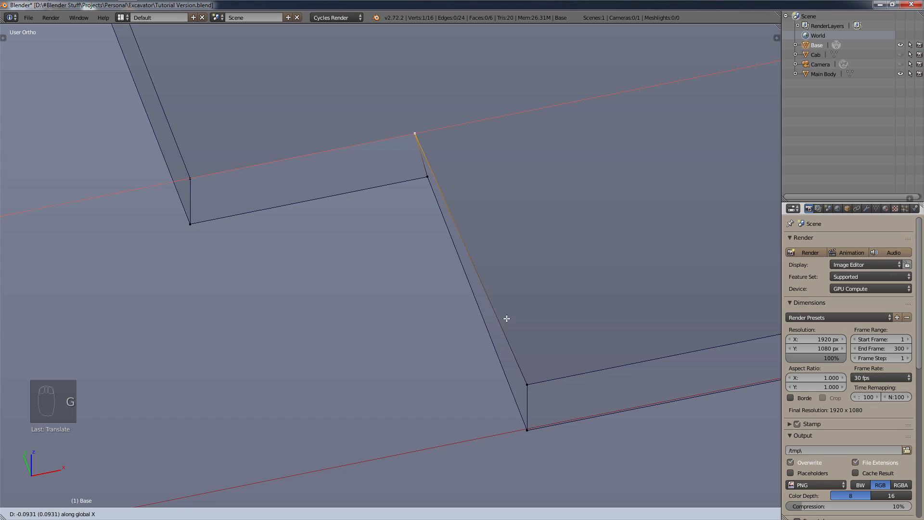
pyautogui.click(529, 383)
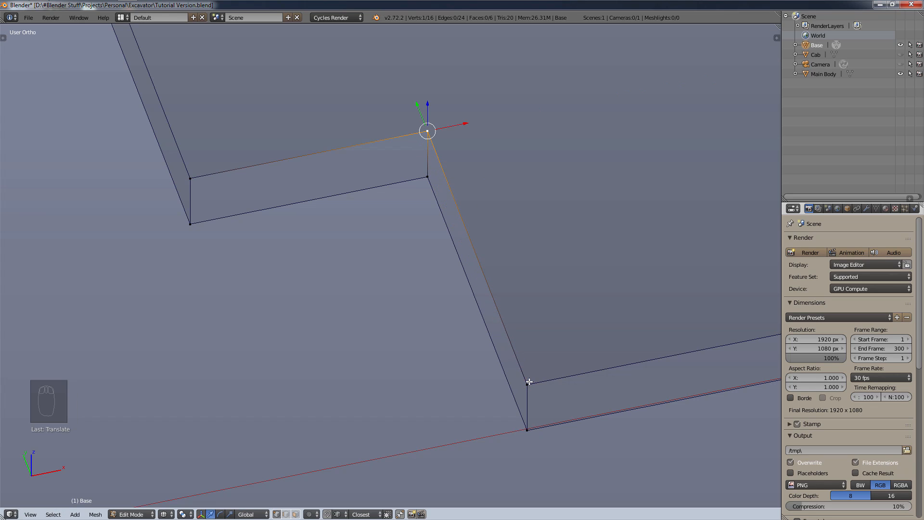
pyautogui.rightClick(425, 179)
pyautogui.press('g')
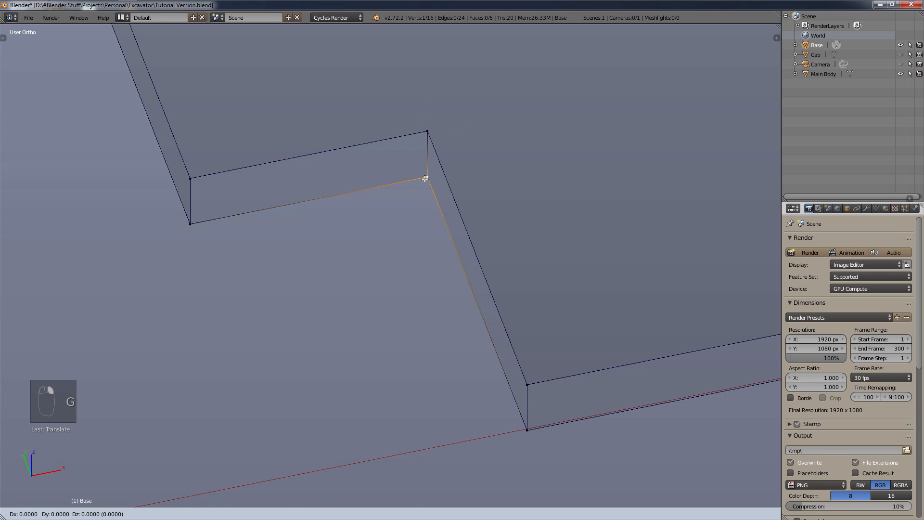
pyautogui.press('x')
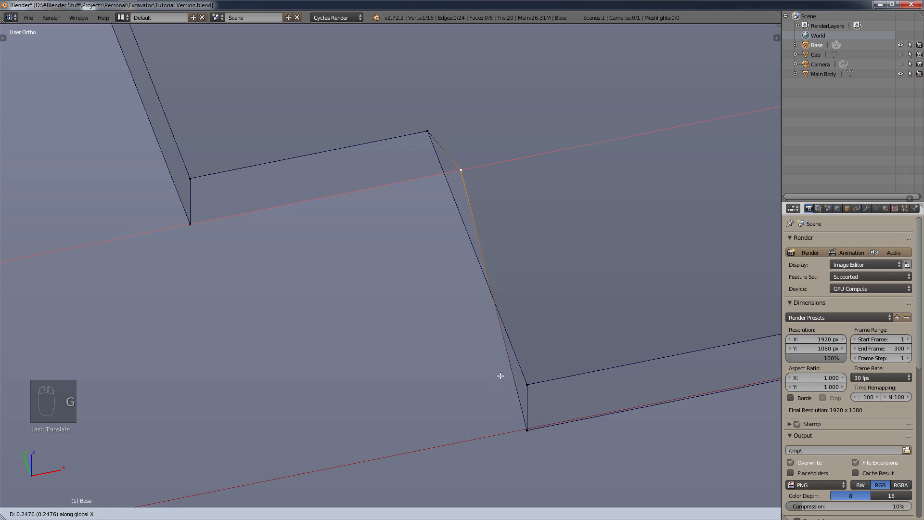
pyautogui.click(530, 391)
# - Snap the middle step's lower left corner vertex along X to the vertex above it and along Z to the lower left inner corner vertex
pyautogui.rightClick(527, 430)
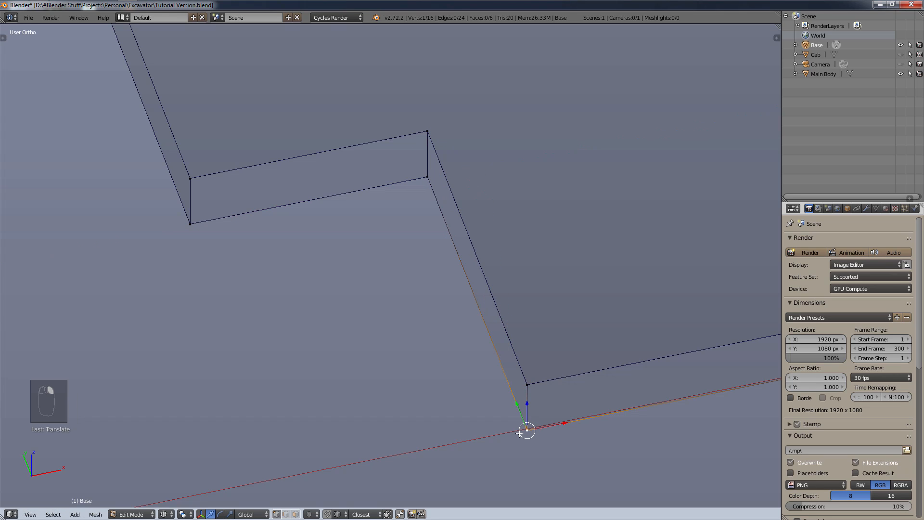
pyautogui.press('g')
pyautogui.press('x')
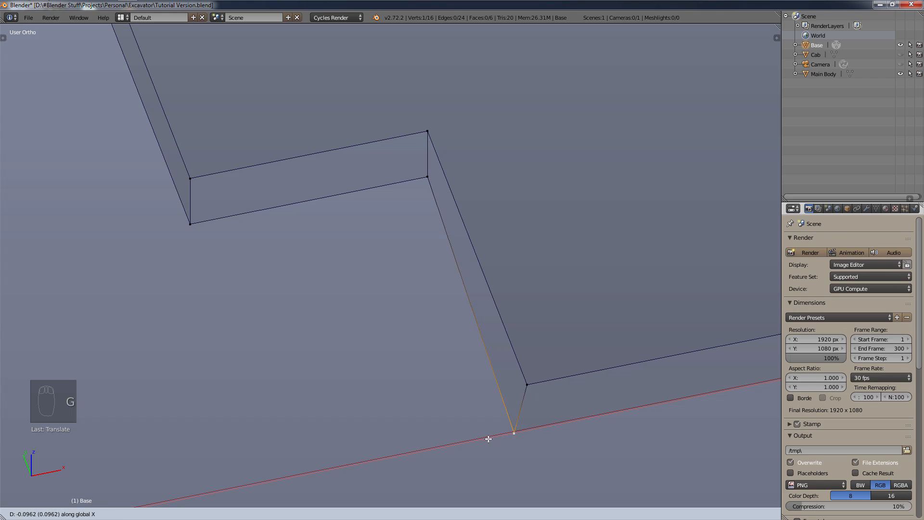
pyautogui.click(526, 384)
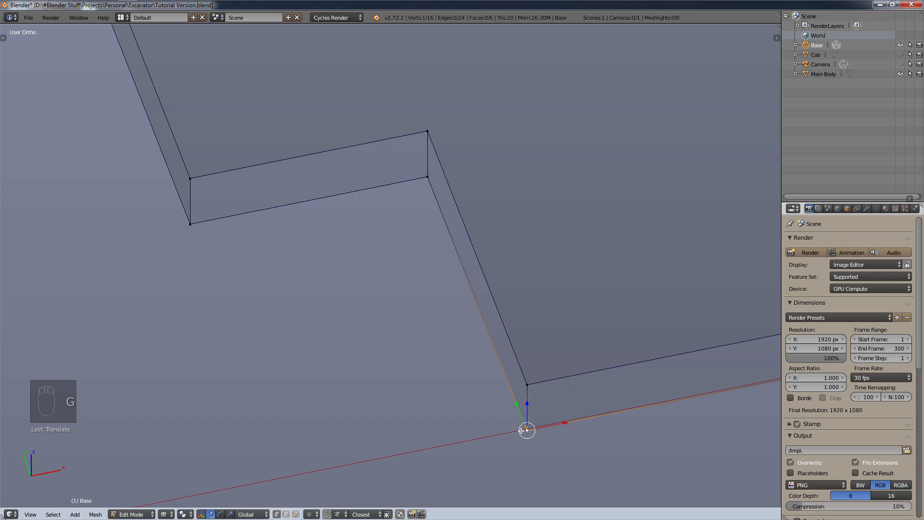
pyautogui.press('g')
pyautogui.press('z')
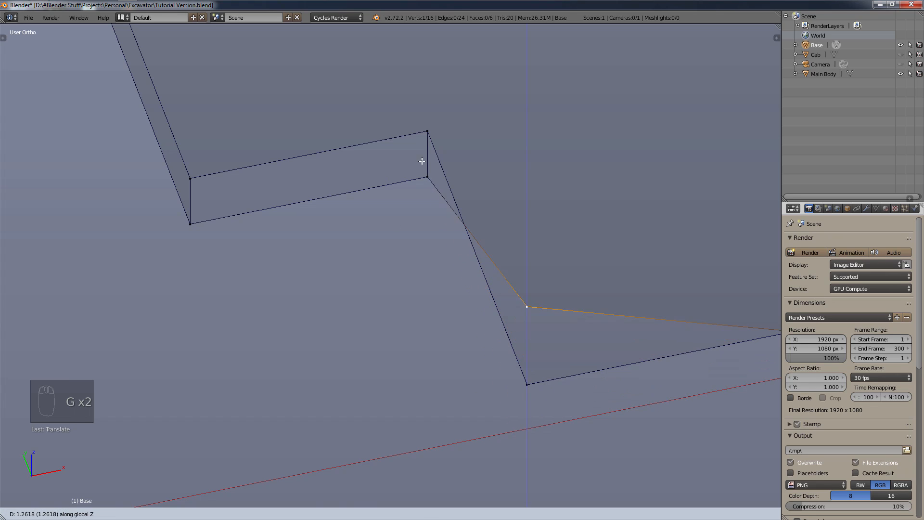
pyautogui.click(436, 179)
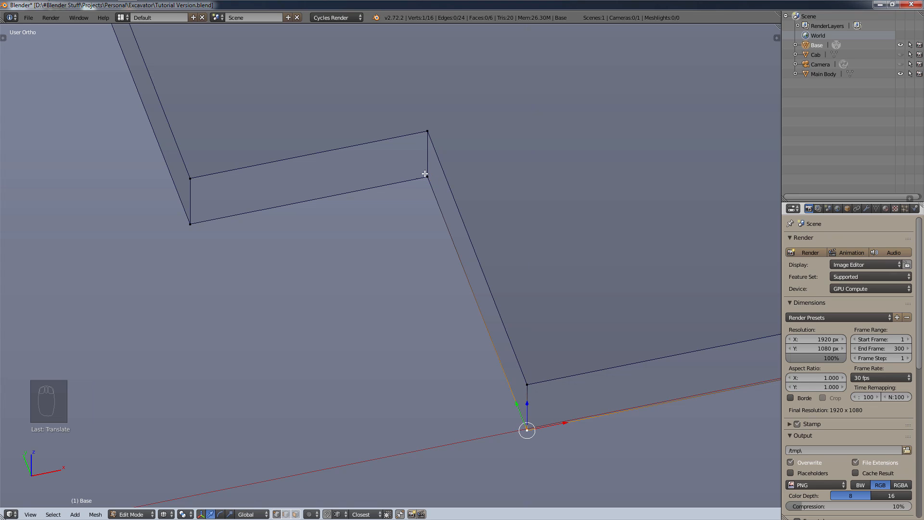
# - Snap the upper left inner corner vertex along Z to the adjacent upper step vertex, and finally to the base's upper outer right corner vertex
pyautogui.rightClick(431, 151)
pyautogui.press('g')
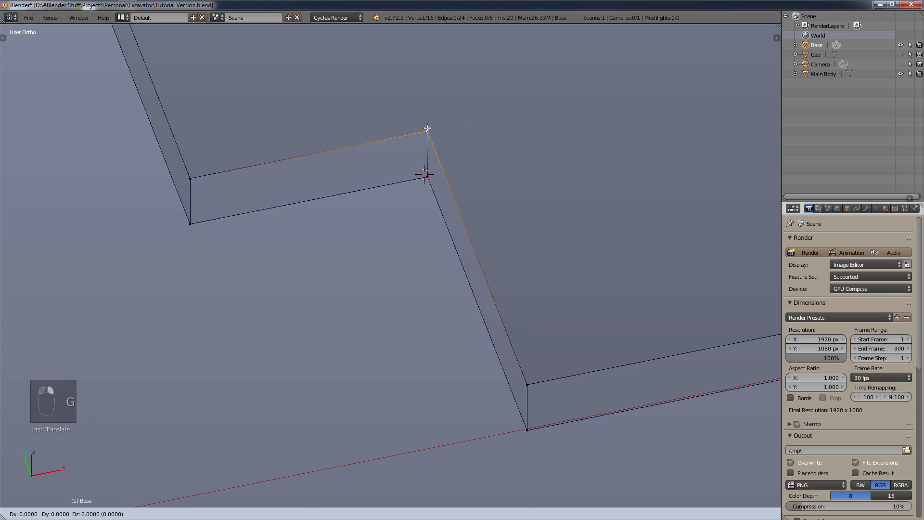
pyautogui.press('z')
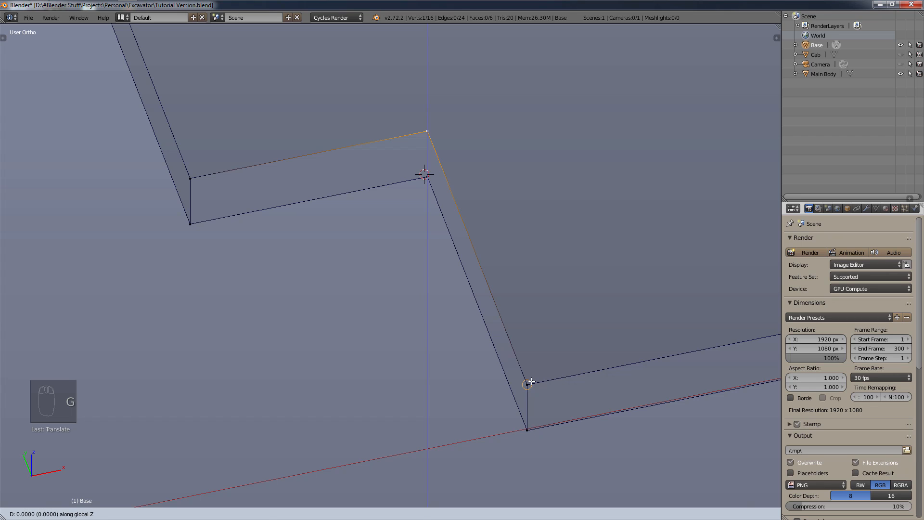
pyautogui.click(531, 381)
pyautogui.scroll(-4, 525, 213)
pyautogui.keyDown('shift'); pyautogui.moveTo(599, 335); pyautogui.dragTo(422, 320, button='middle'); pyautogui.keyUp('shift')
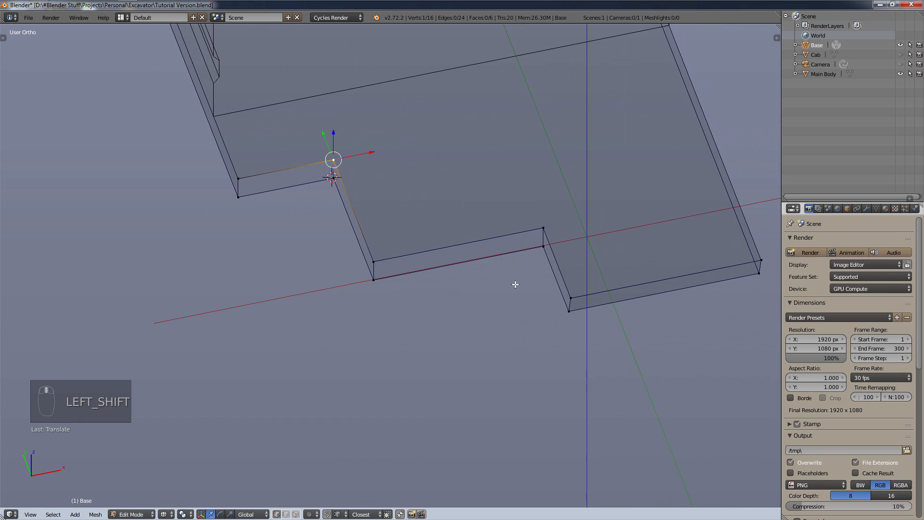
pyautogui.press('g')
pyautogui.press('z')
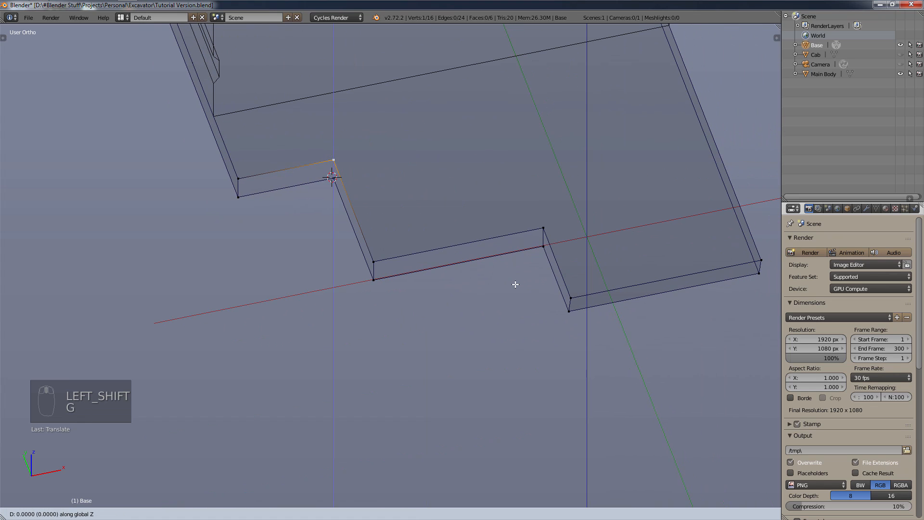
pyautogui.rightClick(759, 261)
# - Snap the middle step's upper left corner vertex along Z to the height of the base's upper outer right corner vertex
pyautogui.rightClick(390, 264)
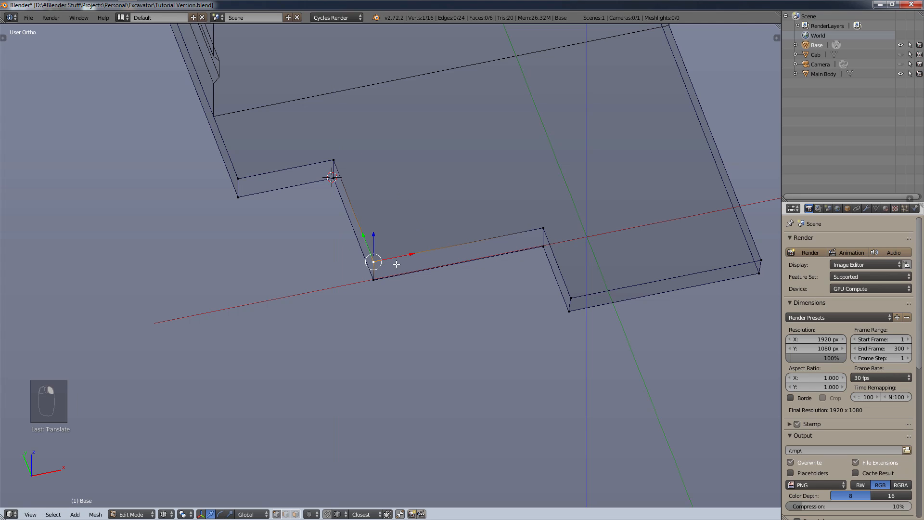
pyautogui.press('g')
pyautogui.press('z')
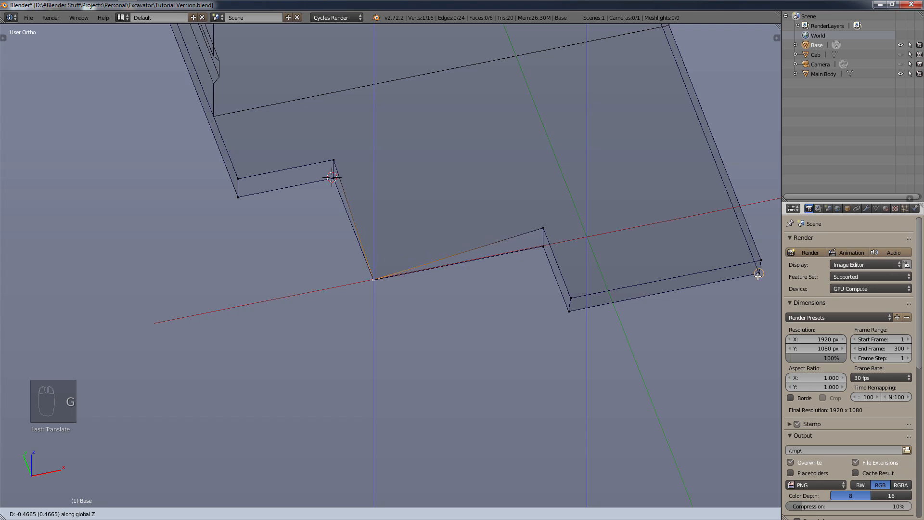
pyautogui.rightClick(759, 261)
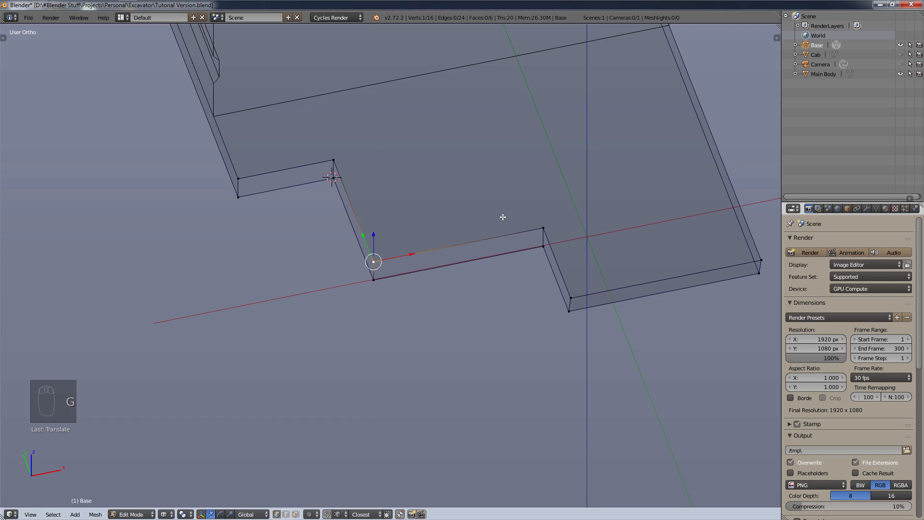
# - Snap the middle step's upper right corner vertex along Z to the height of the base's upper outer right corner vertex
pyautogui.rightClick(556, 213)
pyautogui.press('g')
pyautogui.press('z')
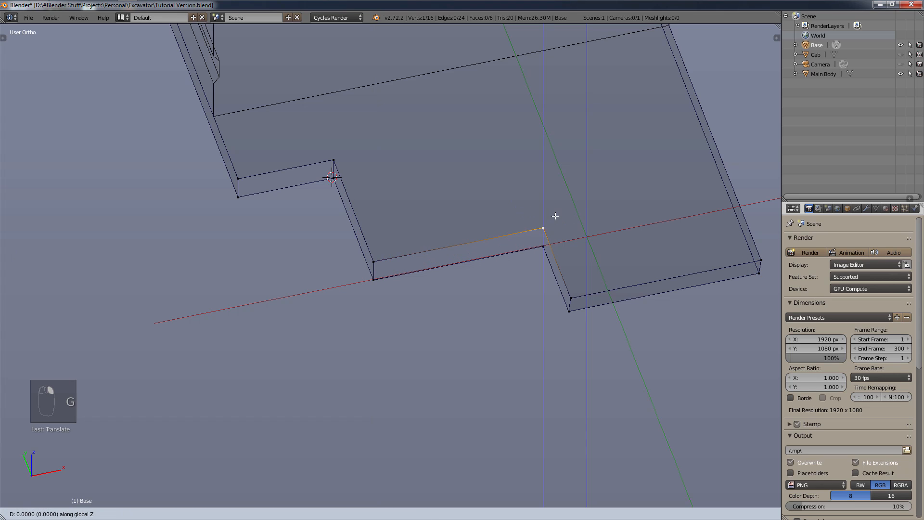
pyautogui.rightClick(762, 260)
# - Snap the rear left step's upper outer corner vertex along Y in line with that step's upper inner corner vertex
pyautogui.keyDown('shift'); pyautogui.moveTo(407, 215); pyautogui.dragTo(530, 246, button='middle'); pyautogui.keyUp('shift')
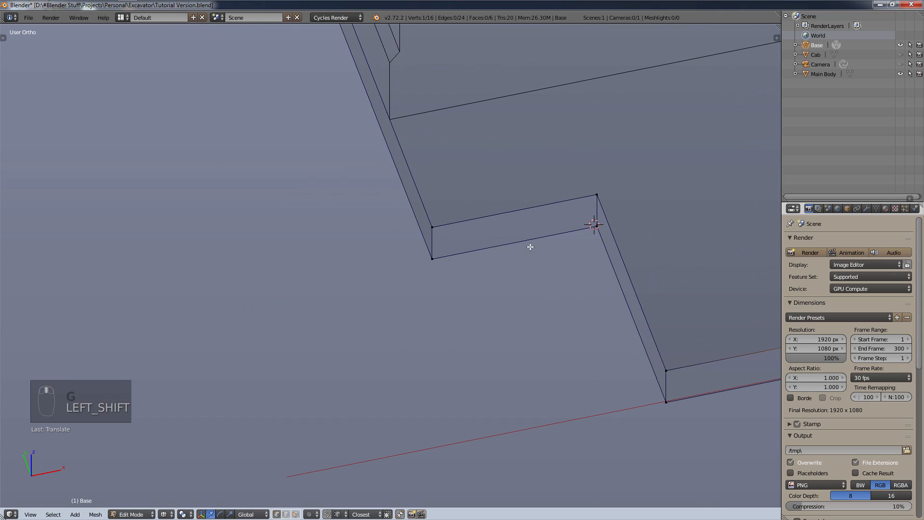
pyautogui.scroll(2, 530, 247)
pyautogui.keyDown('shift'); pyautogui.moveTo(521, 286); pyautogui.dragTo(458, 264, button='middle'); pyautogui.keyUp('shift')
pyautogui.rightClick(550, 206)
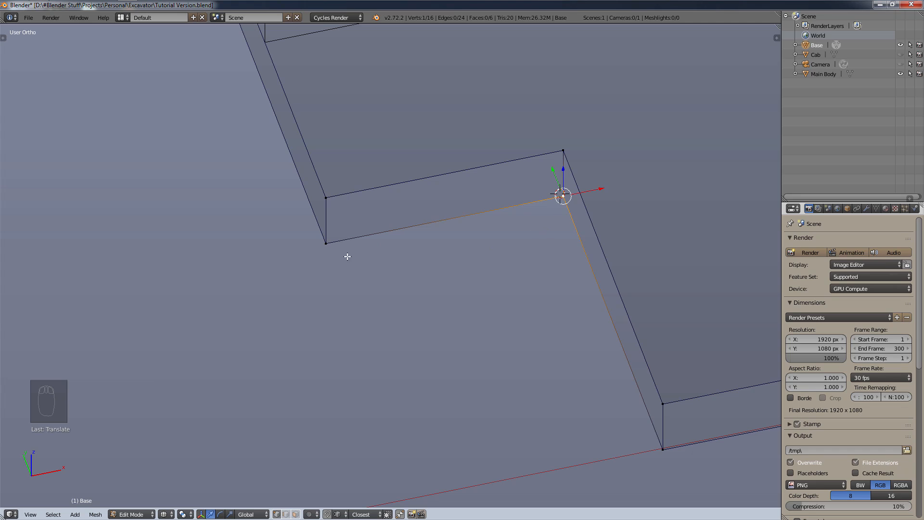
pyautogui.rightClick(325, 242)
pyautogui.rightClick(325, 206)
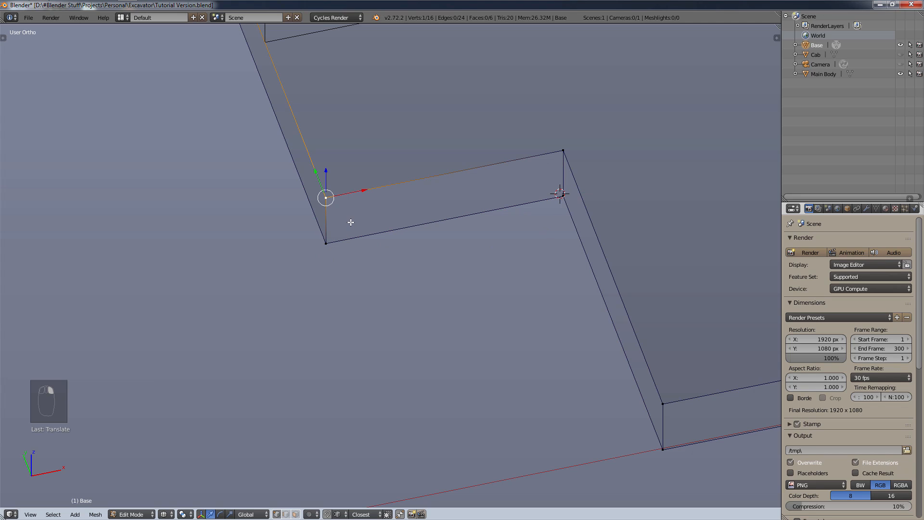
pyautogui.press('g')
pyautogui.press('y')
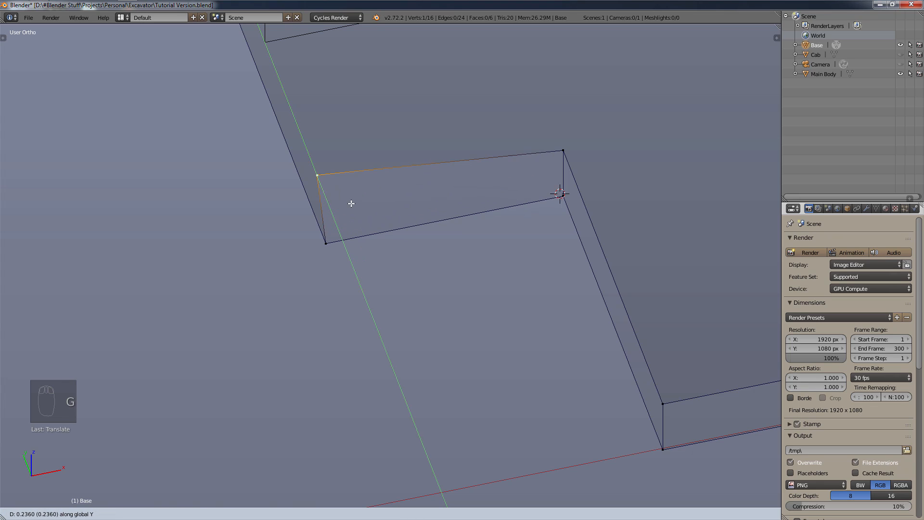
pyautogui.press('ctrl')
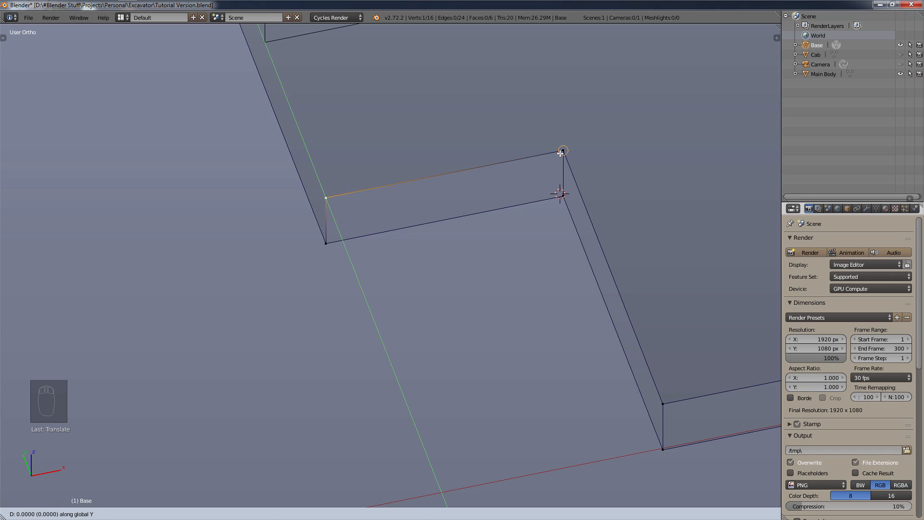
pyautogui.click(561, 154)
# - Snap the rear left step's lower outer corner vertex along Y in line with its lower inner corner vertex
pyautogui.rightClick(336, 242)
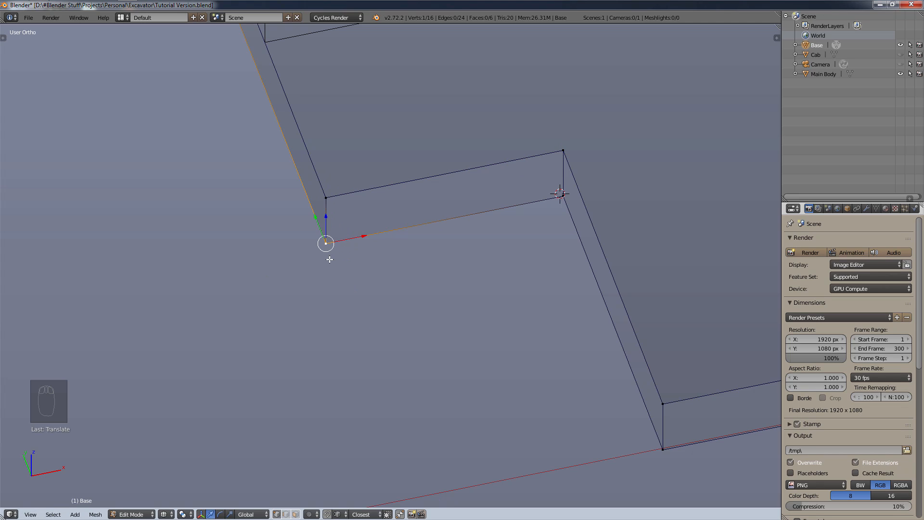
pyautogui.press('g')
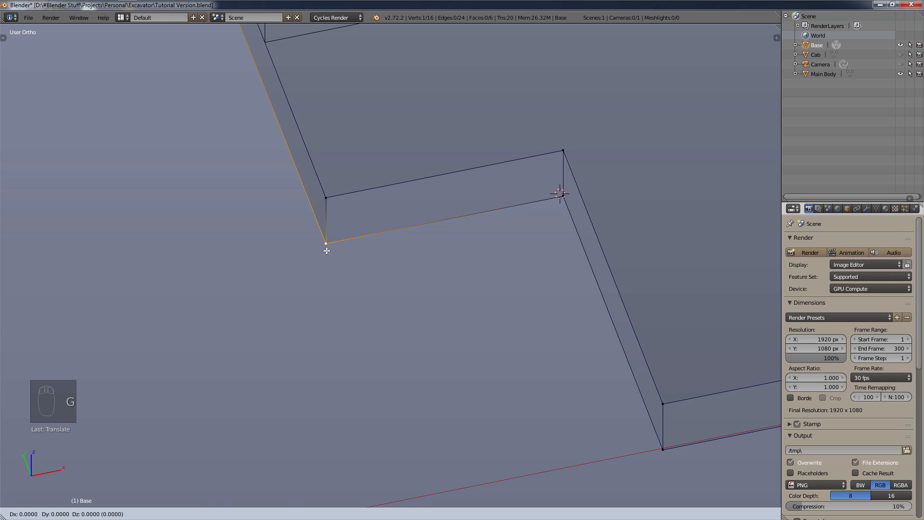
pyautogui.press('x')
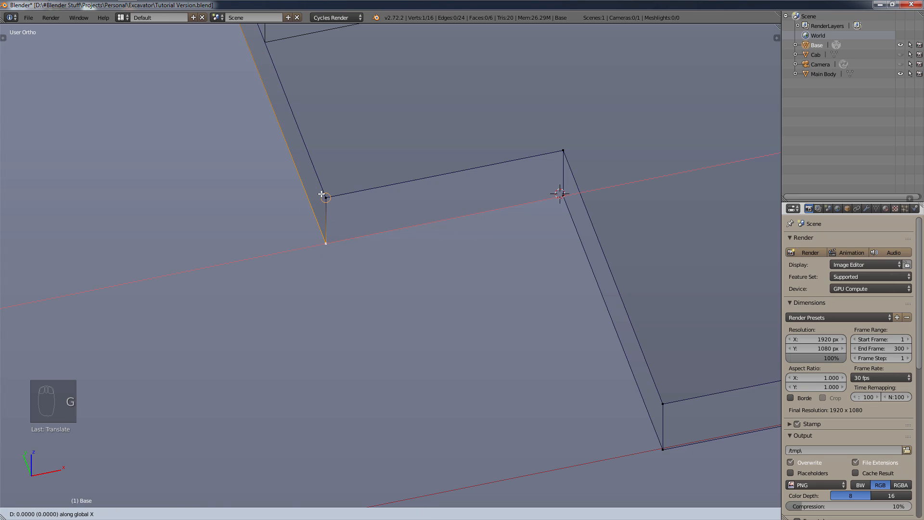
pyautogui.press('y')
pyautogui.keyDown('ctrl'); pyautogui.click(568, 193); pyautogui.keyUp('ctrl')
# - Snap the rear left step's lower inner corner vertex along X to the vertex directly above it
pyautogui.rightClick(567, 195)
pyautogui.press('g')
pyautogui.press('x')
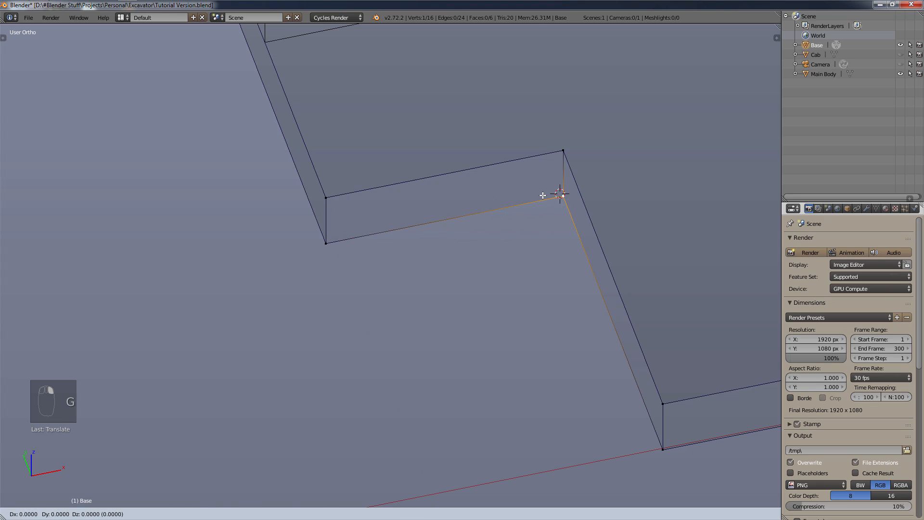
pyautogui.keyDown('ctrl'); pyautogui.click(562, 154); pyautogui.keyUp('ctrl')
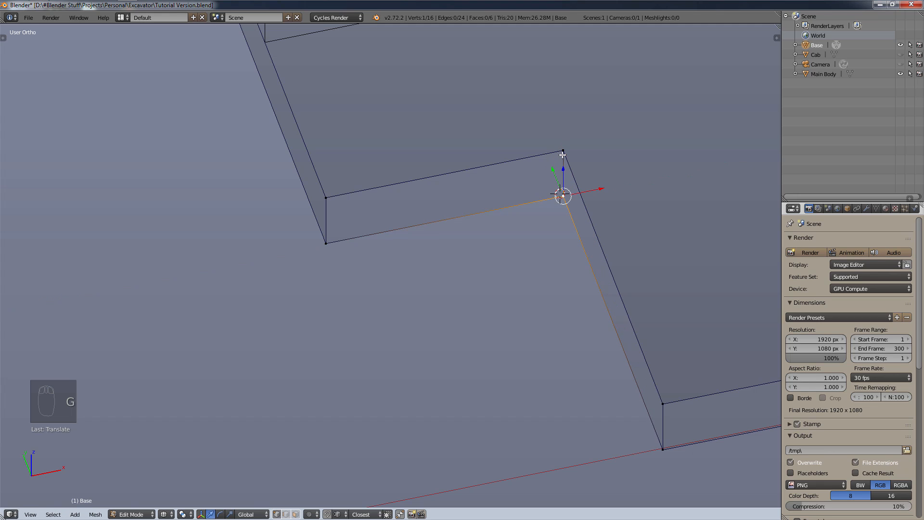
# - Examine the base's stepped front from several angles and compare its front edges with the side blueprint
pyautogui.scroll(-5, 481, 345)
pyautogui.moveTo(462, 291); pyautogui.dragTo(490, 357, button='middle')
pyautogui.scroll(5, 461, 332)
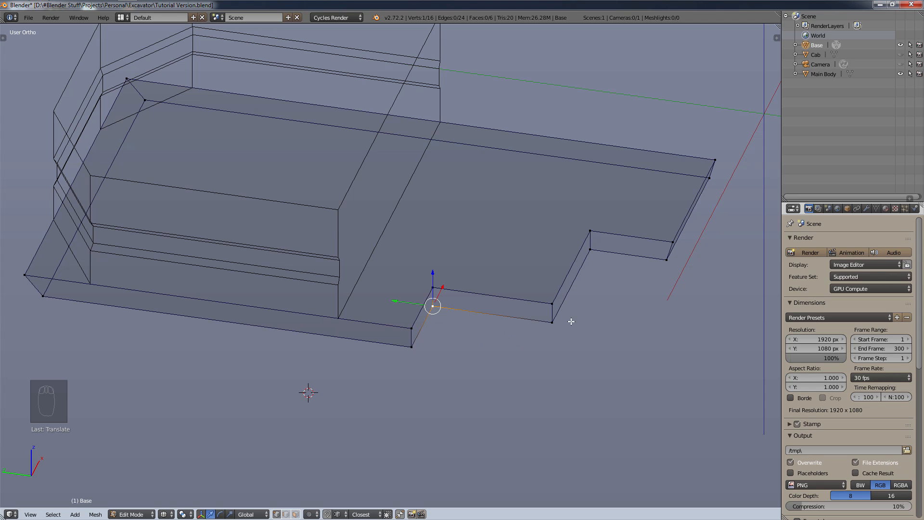
pyautogui.scroll(2, 571, 322)
pyautogui.scroll(-2, 474, 337)
pyautogui.moveTo(523, 347); pyautogui.dragTo(521, 334, button='middle')
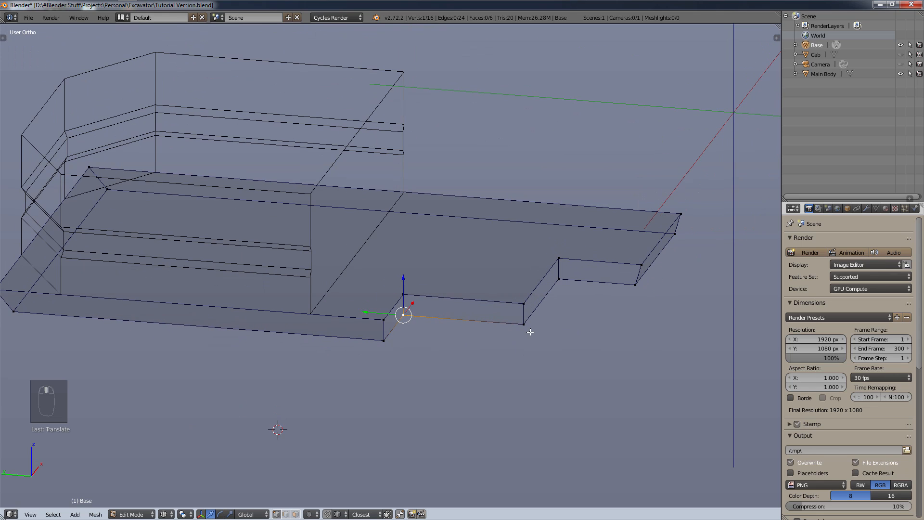
pyautogui.press('KP_3')
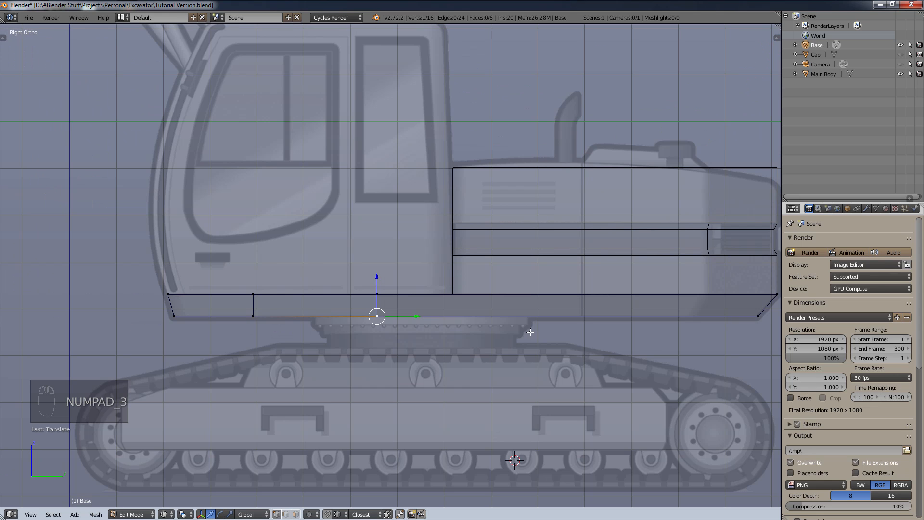
pyautogui.press('ctrl+KP_3')
pyautogui.moveTo(572, 321); pyautogui.dragTo(498, 339, button='middle')
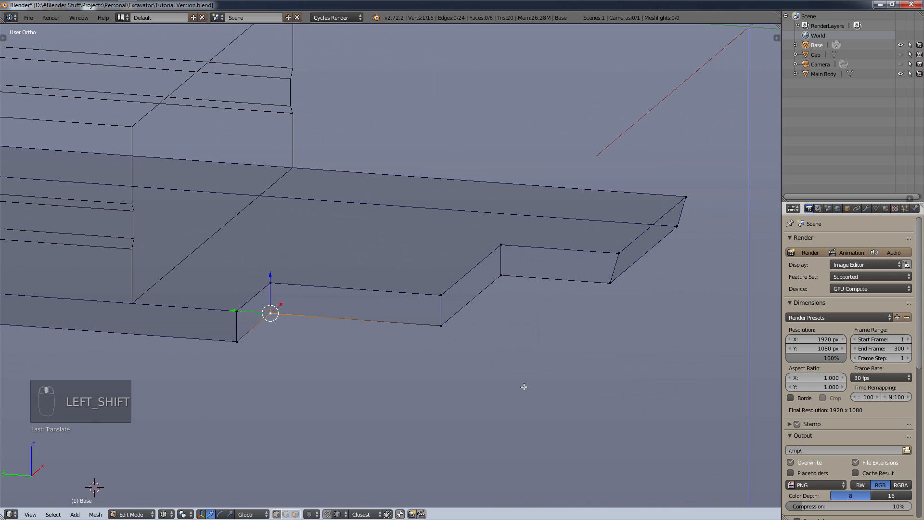
pyautogui.scroll(-3, 525, 343)
pyautogui.moveTo(362, 340)
pyautogui.mouseDown(button='middle')
pyautogui.moveTo(439, 326)
pyautogui.moveTo(372, 337)
pyautogui.mouseUp(button='middle')
pyautogui.scroll(4, 417, 340)
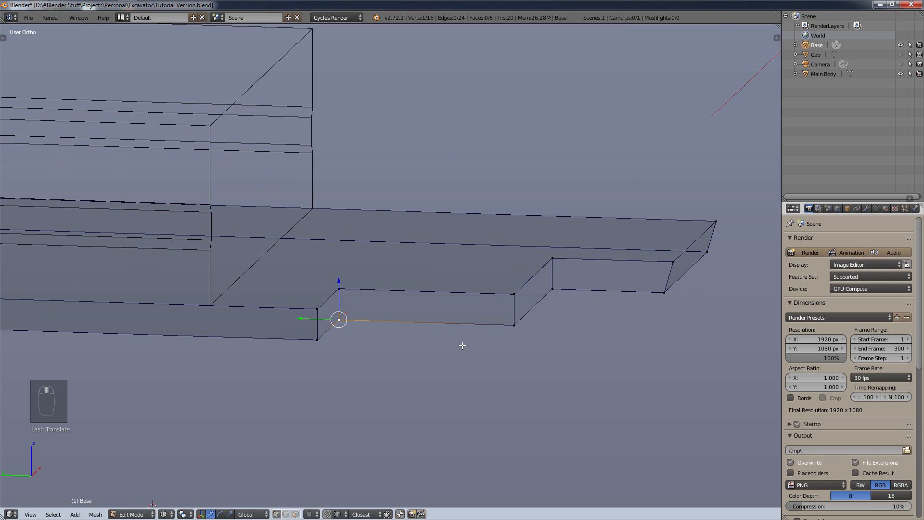
pyautogui.scroll(2, 510, 335)
pyautogui.scroll(-2, 520, 327)
pyautogui.scroll(1, 514, 333)
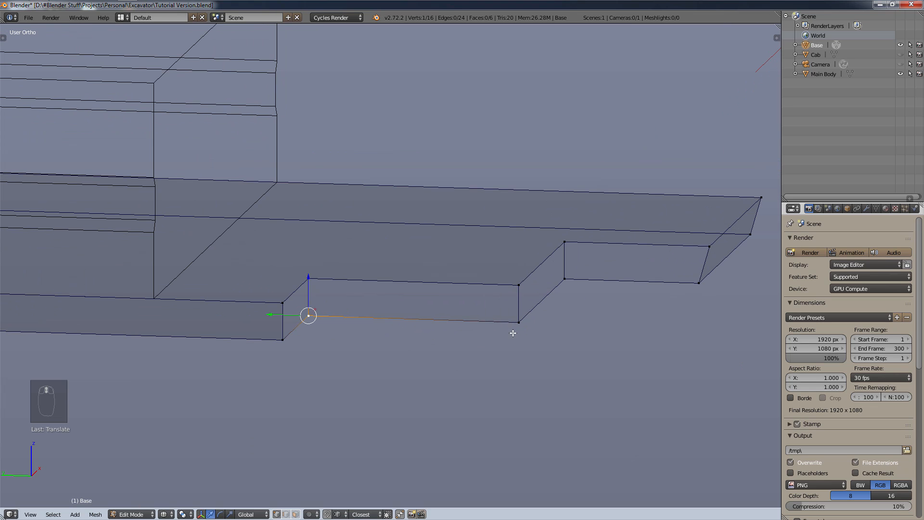
# - Select the two lower vertices of the middle step's front face and move them 0.15 along Y to slant the face
pyautogui.rightClick(519, 323)
pyautogui.keyDown('shift'); pyautogui.rightClick(568, 279); pyautogui.keyUp('shift')
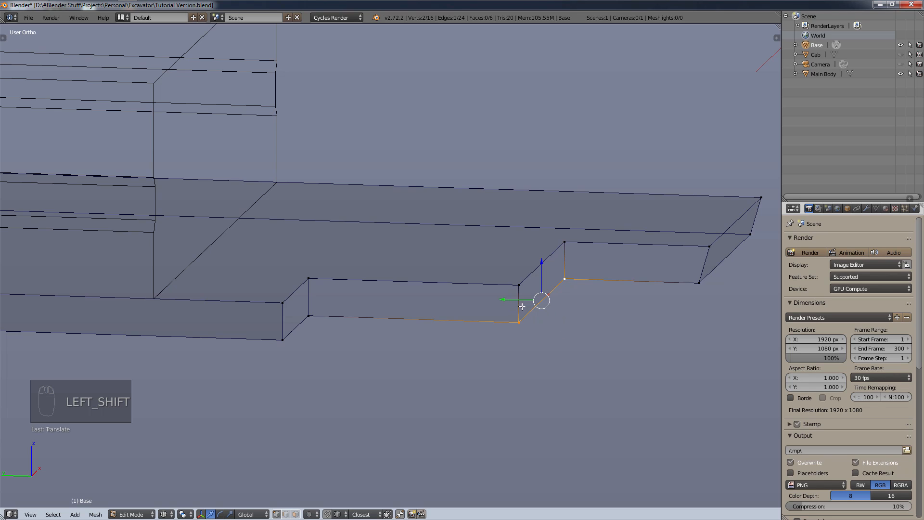
pyautogui.press('g')
pyautogui.press('y')
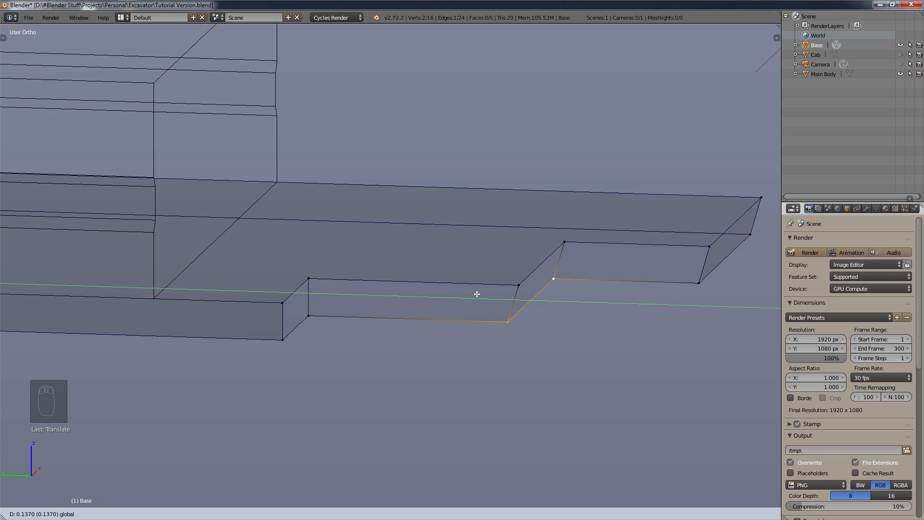
pyautogui.click(500, 311)
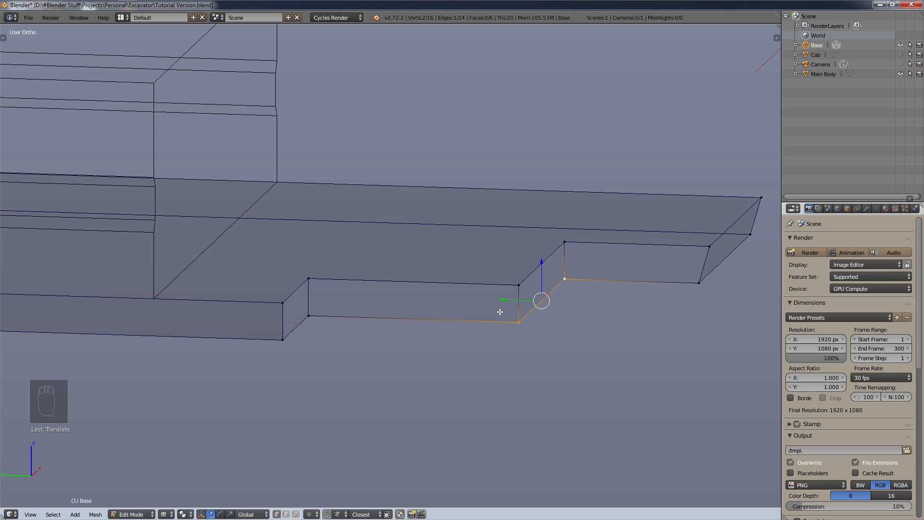
pyautogui.write('gy')
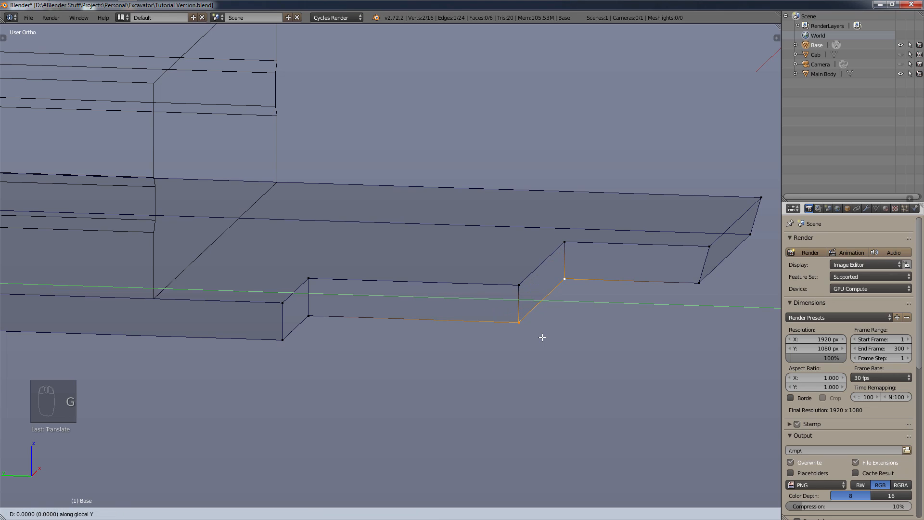
pyautogui.write('0.015')
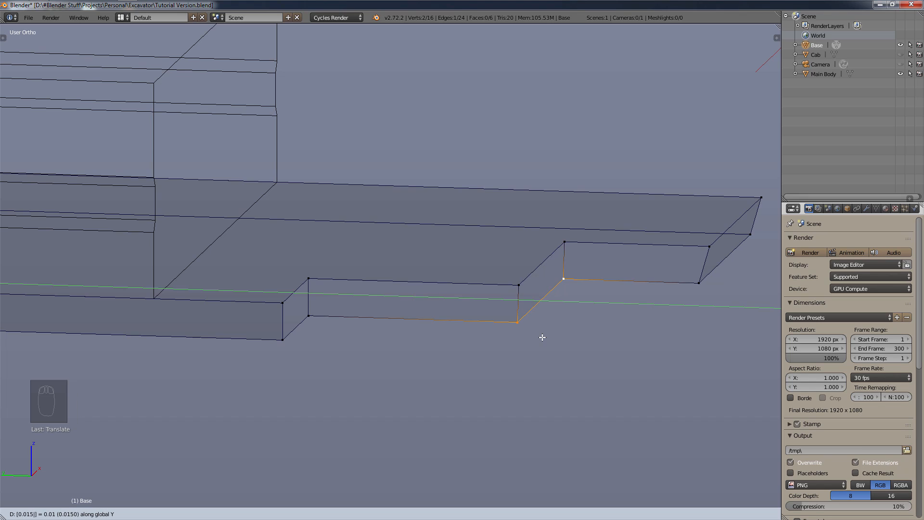
pyautogui.press('BackSpace')
pyautogui.press('BackSpace')
pyautogui.press('BackSpace')
pyautogui.write('150')
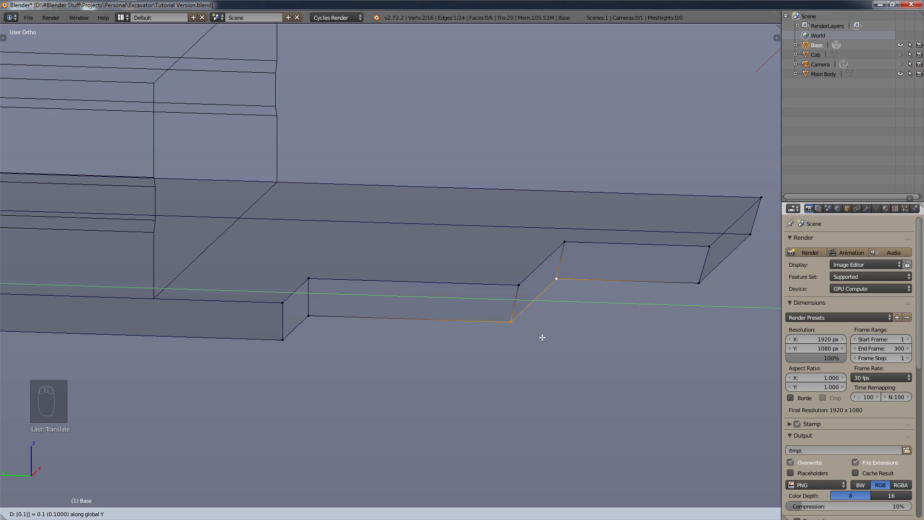
pyautogui.press('Return')
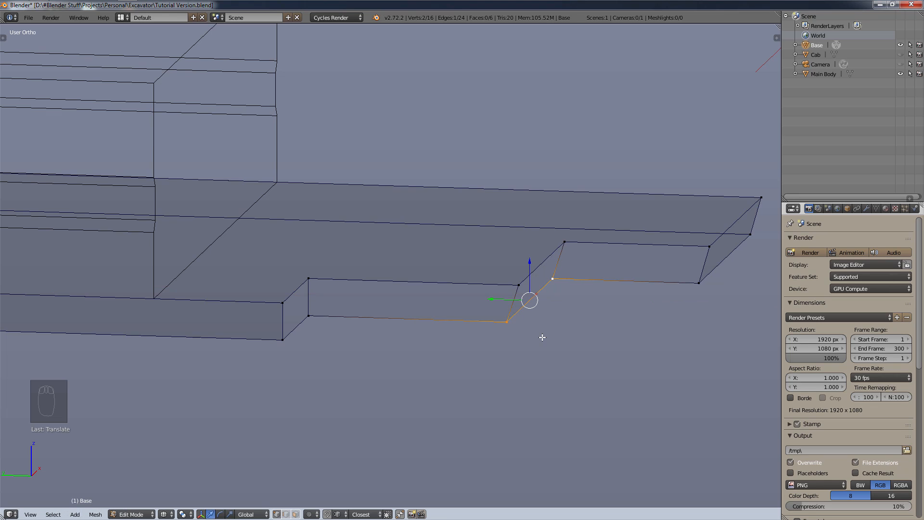
# - Move the two lower vertices of the rear left step's front face 0.15 along Y
pyautogui.rightClick(283, 337)
pyautogui.keyDown('shift'); pyautogui.rightClick(310, 316); pyautogui.keyUp('shift')
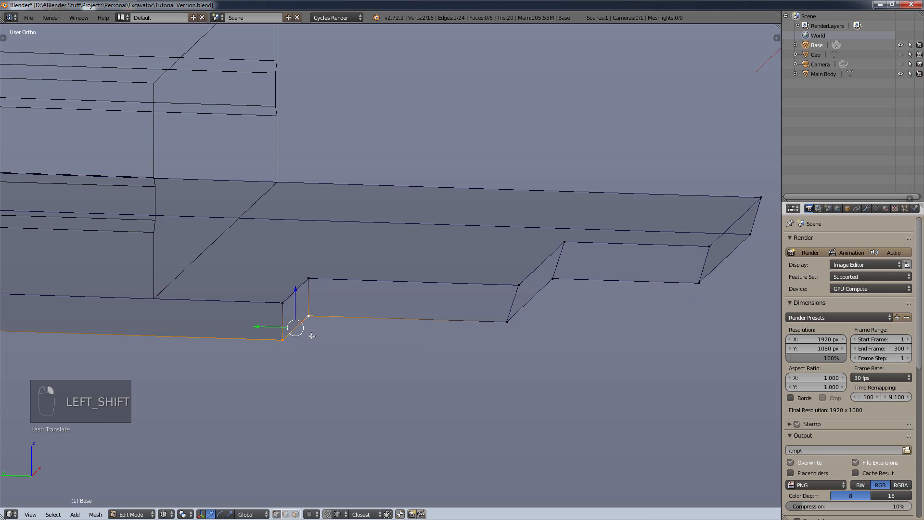
pyautogui.press('g')
pyautogui.press('y')
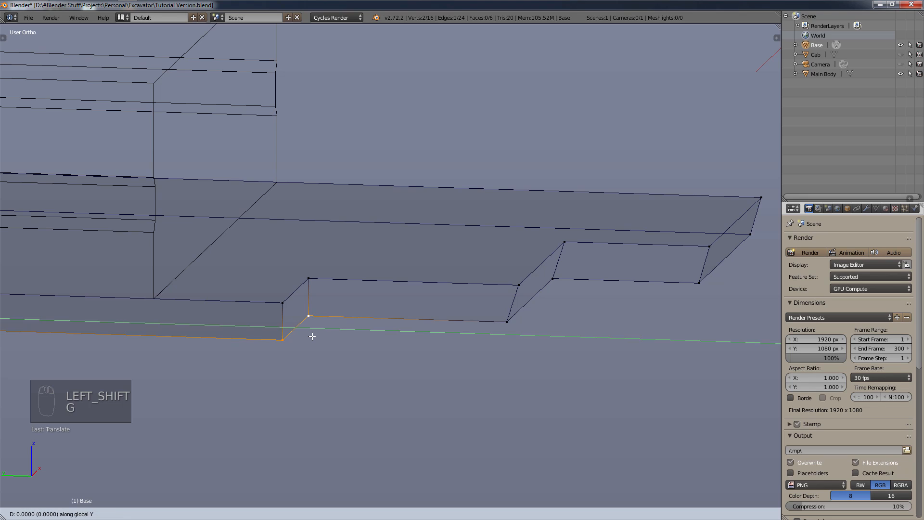
pyautogui.write('0.')
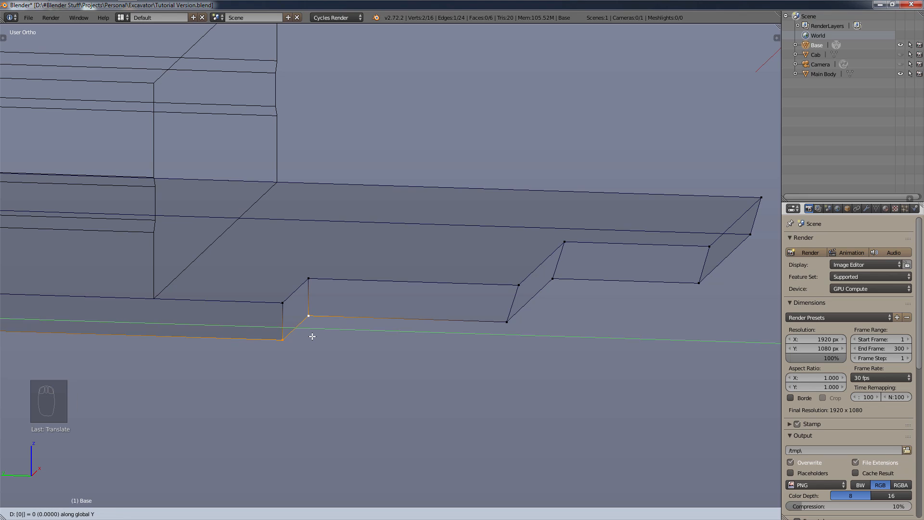
pyautogui.write('15')
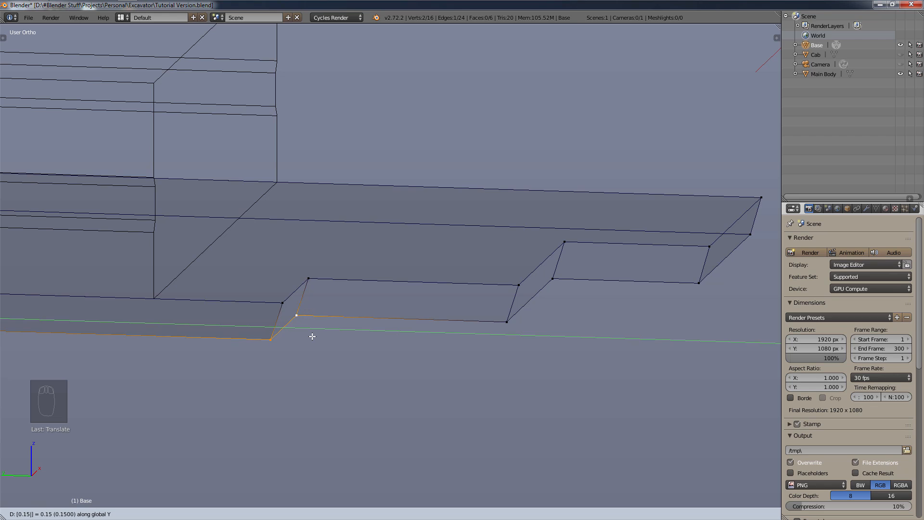
pyautogui.press('Return')
# - Compare the base's slanted front edges with the blueprint in the right and left side views
pyautogui.moveTo(311, 335); pyautogui.dragTo(404, 352, button='middle')
pyautogui.press('KP_3')
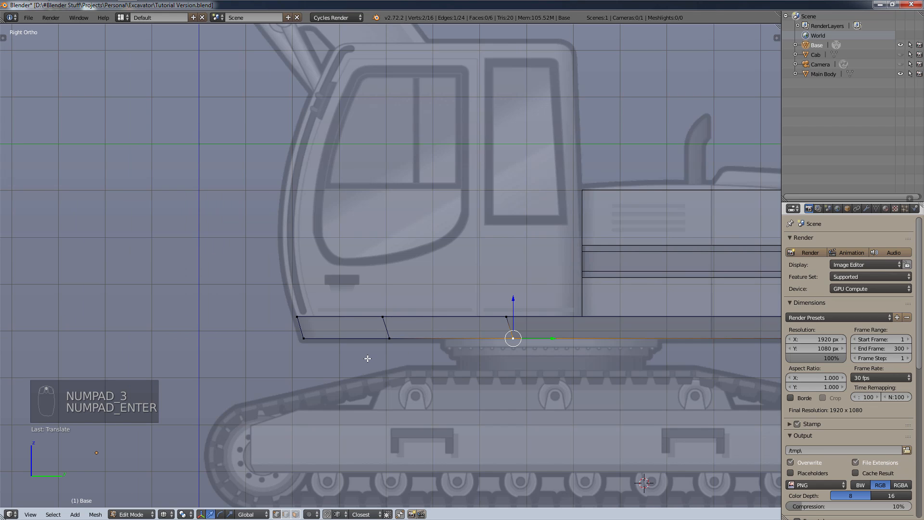
pyautogui.press('ctrl+KP_3')
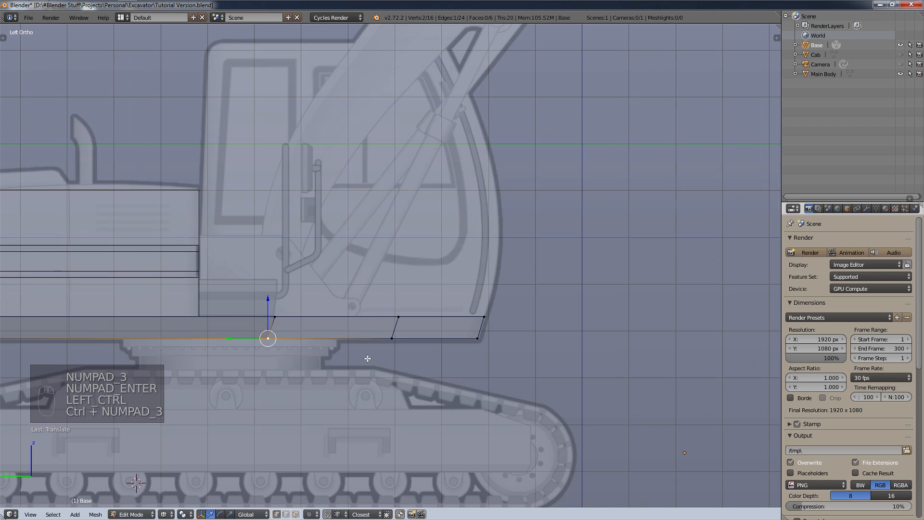
pyautogui.scroll(3, 367, 358)
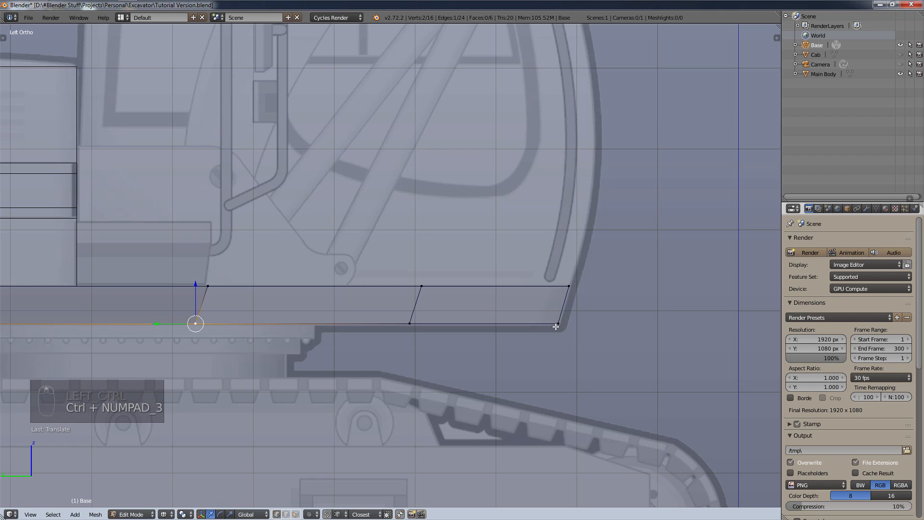
pyautogui.scroll(-4, 568, 341)
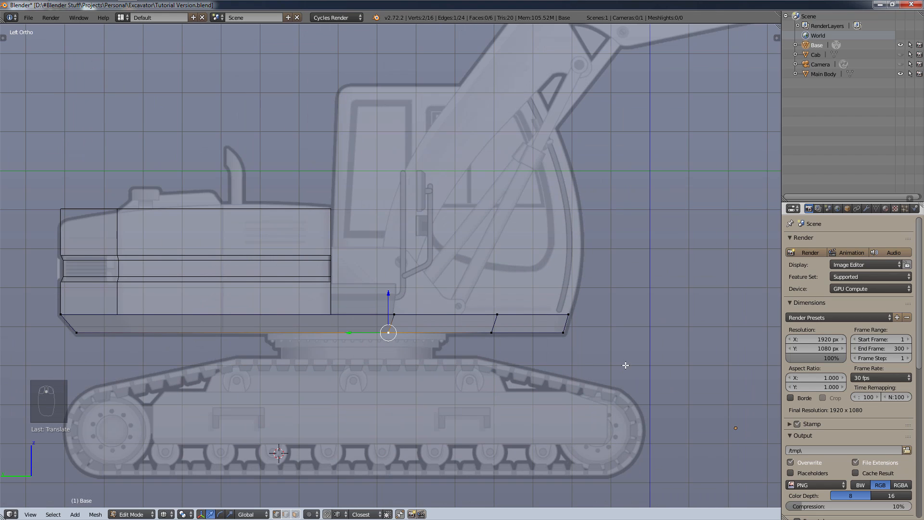
# - Switch to edge selection and select the short vertical edge at the first notch corner of the Base's open side
pyautogui.moveTo(625, 364); pyautogui.dragTo(578, 392, button='middle')
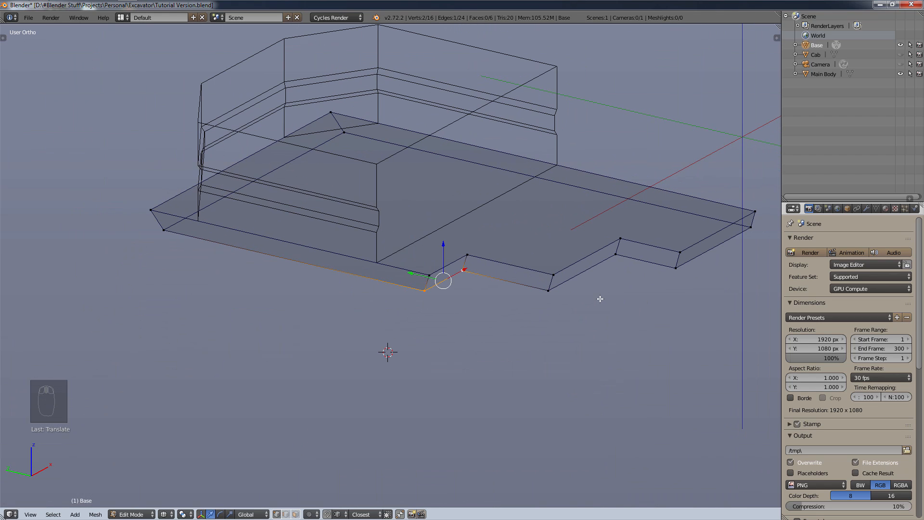
pyautogui.scroll(3, 601, 298)
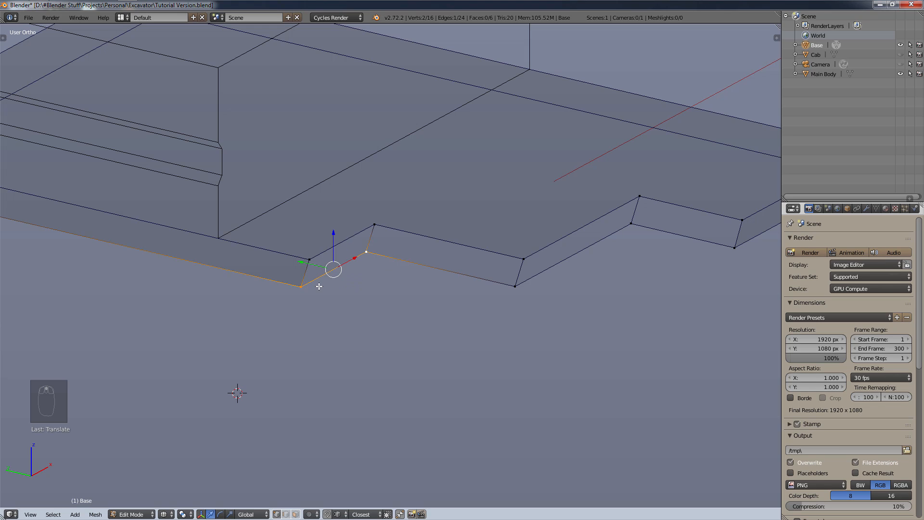
pyautogui.click(312, 266)
pyautogui.click(289, 515)
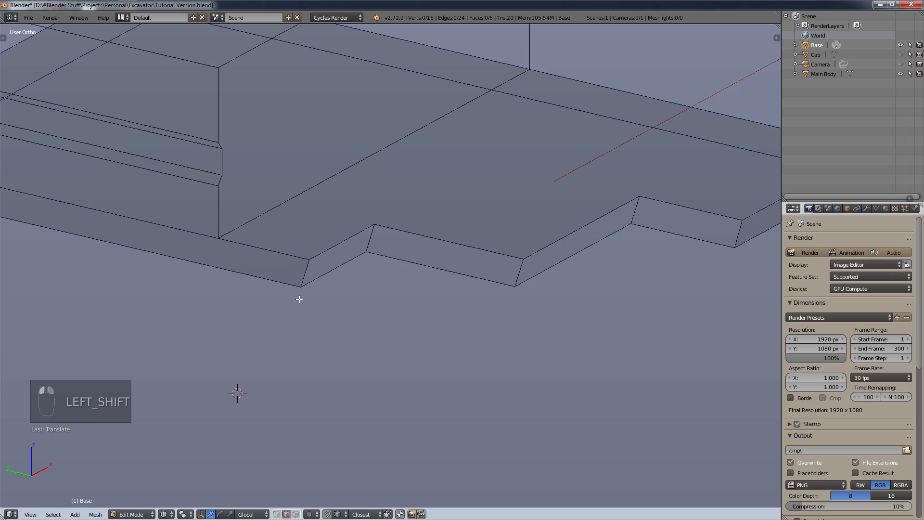
pyautogui.rightClick(307, 280)
pyautogui.keyDown('shift'); pyautogui.moveTo(489, 388); pyautogui.dragTo(282, 331, button='middle'); pyautogui.keyUp('shift')
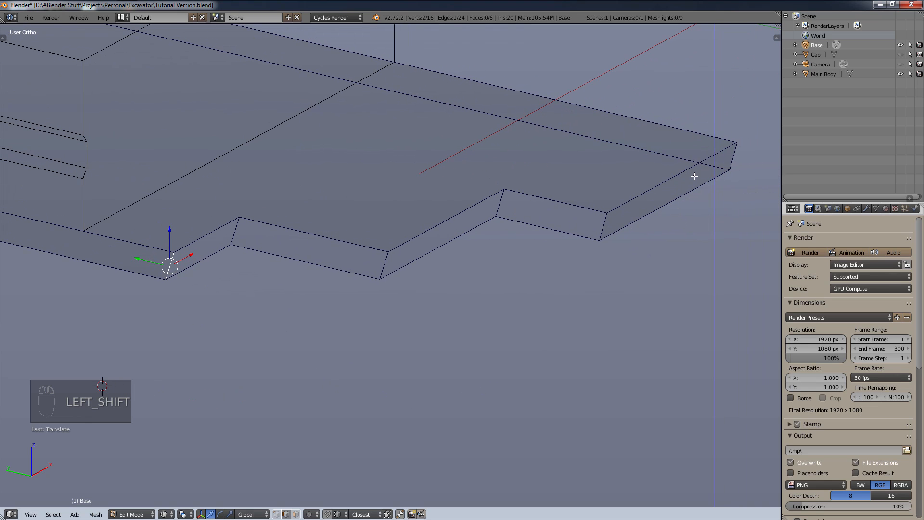
# - Try filling the Base's notched side from the corner edge in edge selection mode, then undo back to vertex selection
pyautogui.press('f')
pyautogui.press('f')
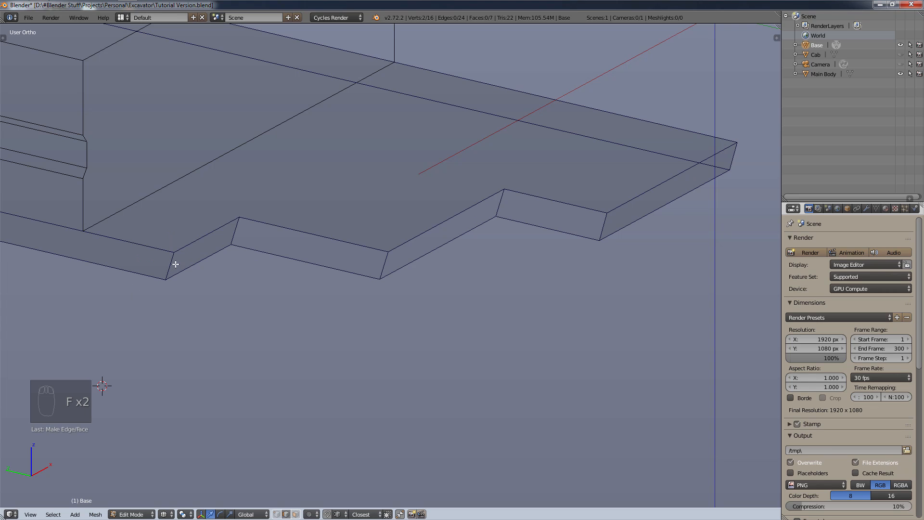
pyautogui.hotkey('ctrl', 'z')
pyautogui.hotkey('ctrl', 'z')
pyautogui.hotkey('ctrl', 'z')
pyautogui.hotkey('ctrl', 'z')
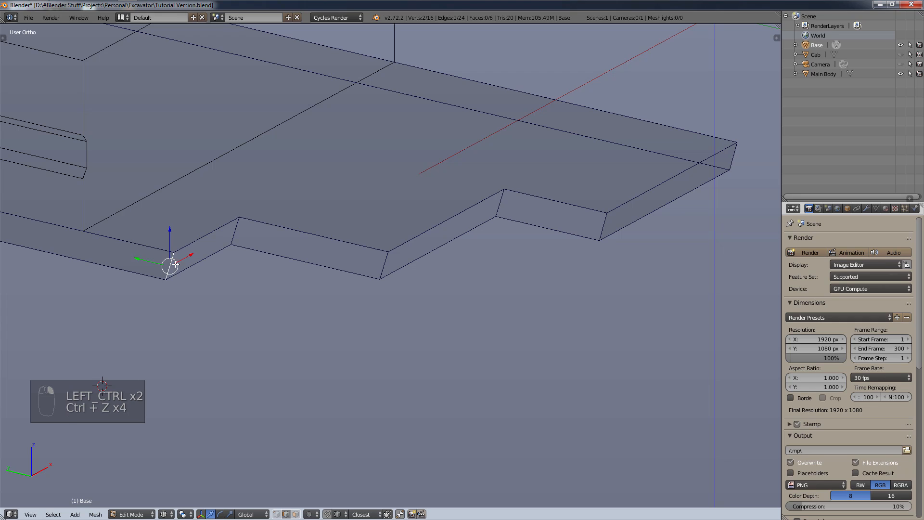
pyautogui.press('f')
pyautogui.press('f')
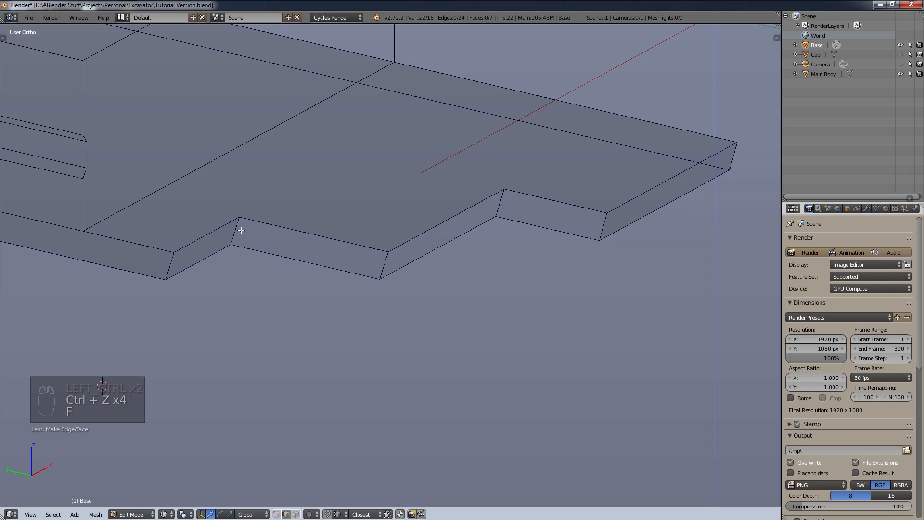
pyautogui.hotkey('ctrl', 'z')
pyautogui.hotkey('ctrl', 'z')
pyautogui.hotkey('ctrl', 'z')
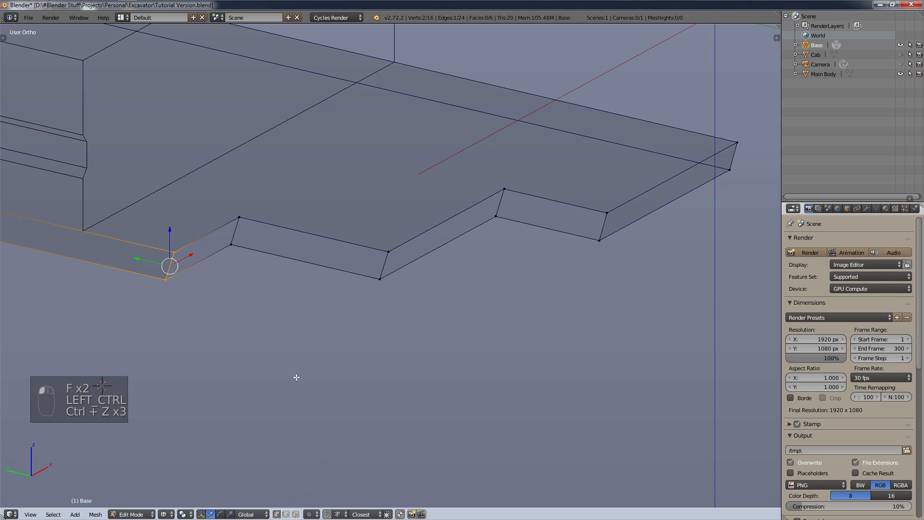
# - Fill the Base's notched side with successive faces from the corner vertices, then undo these fills
pyautogui.press('f')
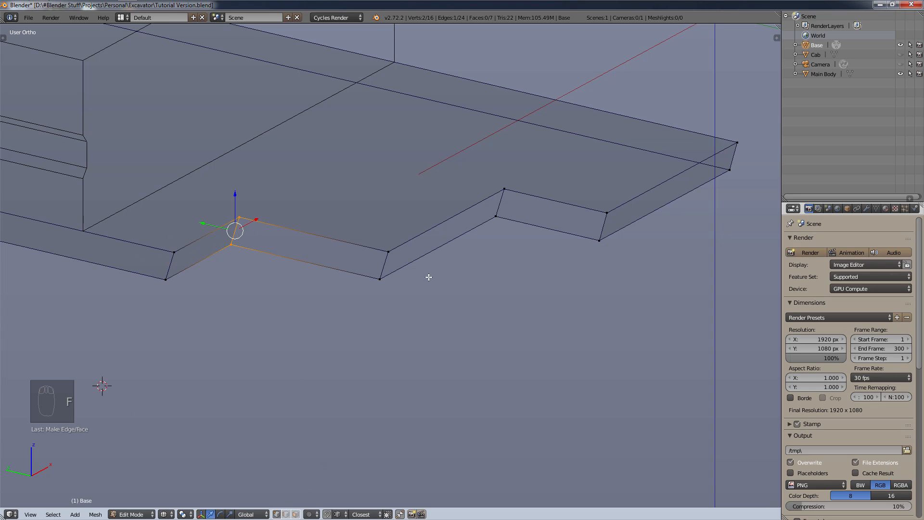
pyautogui.press('f')
pyautogui.press('f')
pyautogui.press('f')
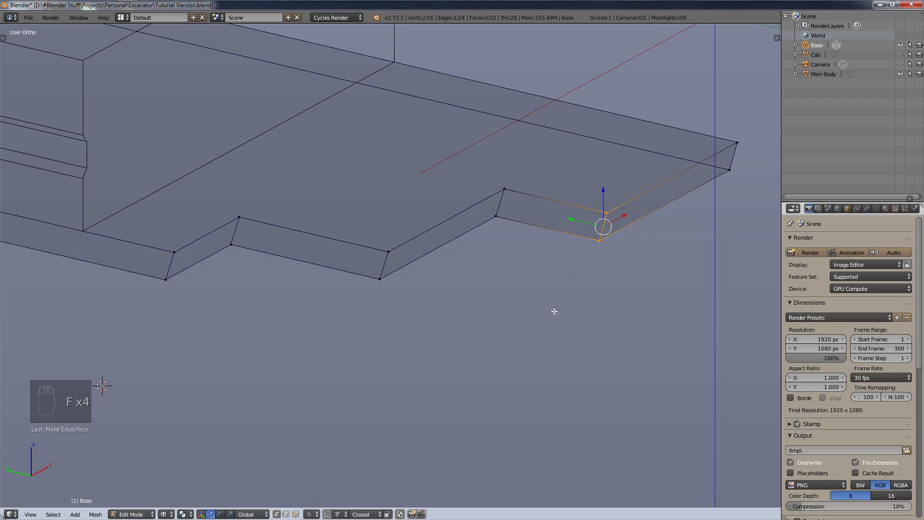
pyautogui.scroll(-3, 555, 312)
pyautogui.moveTo(532, 334); pyautogui.dragTo(496, 322, button='middle')
pyautogui.hotkey('ctrl', 'z')
pyautogui.hotkey('ctrl', 'z')
pyautogui.hotkey('ctrl', 'z')
pyautogui.hotkey('ctrl', 'z')
pyautogui.hotkey('ctrl', 'z')
# - Fill the faces along the Base's notched side between its upper and lower outlines, and clear the selection
pyautogui.scroll(4, 561, 290)
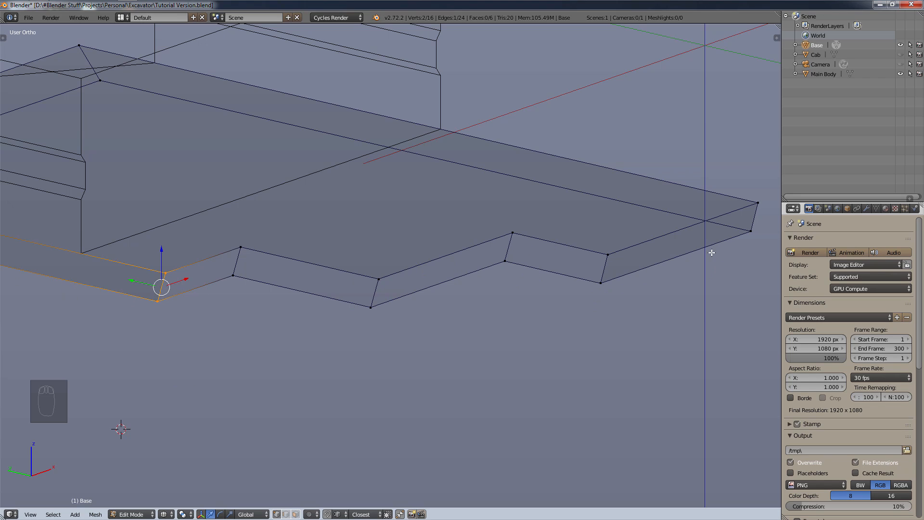
pyautogui.press('f')
pyautogui.press('f')
pyautogui.press('f')
pyautogui.press('f')
pyautogui.press('f')
pyautogui.press('f')
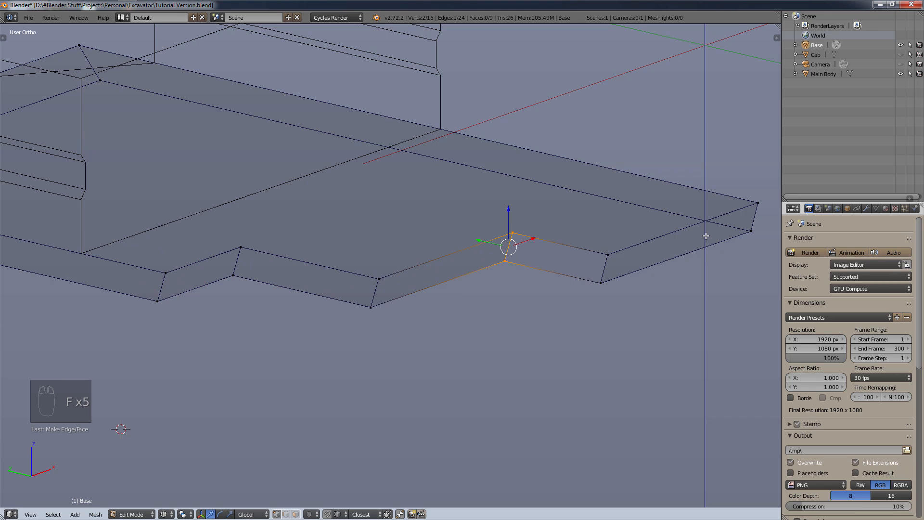
pyautogui.scroll(-3, 706, 237)
pyautogui.press('a')
# - Unhide the Cab and Camera objects and display the model with solid shading
pyautogui.moveTo(664, 287); pyautogui.dragTo(631, 311, button='middle')
pyautogui.click(900, 55)
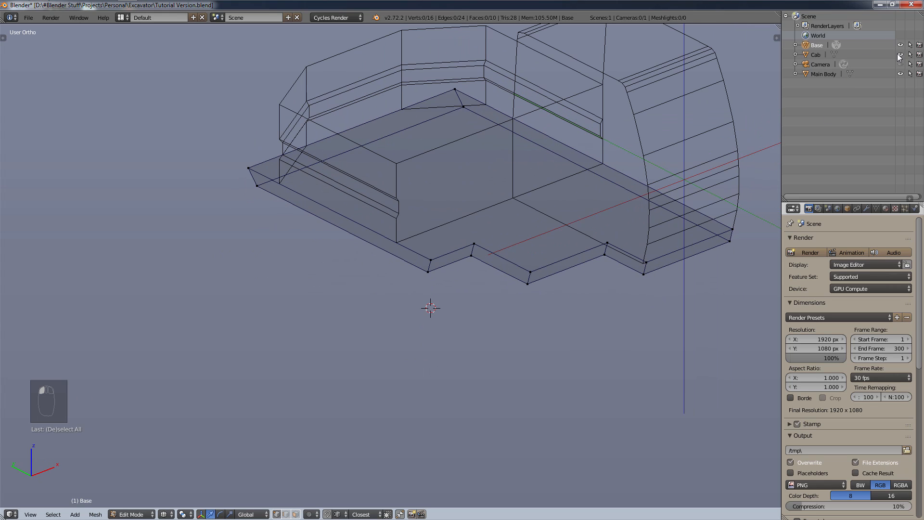
pyautogui.click(900, 64)
pyautogui.press('z')
pyautogui.click(430, 369)
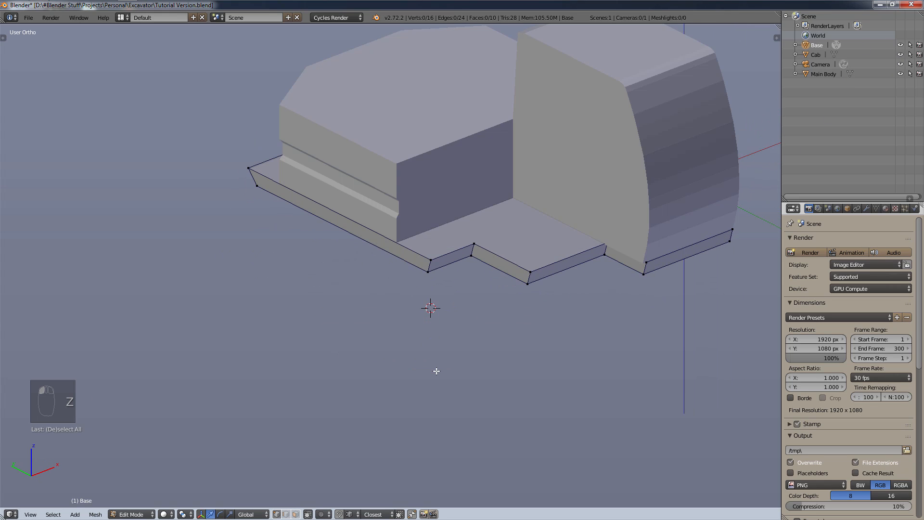
# - Return to Object Mode and inspect the cab, main body and base from the opposite side
pyautogui.click(125, 514)
pyautogui.click(126, 502)
pyautogui.moveTo(308, 269); pyautogui.dragTo(584, 265, button='middle')
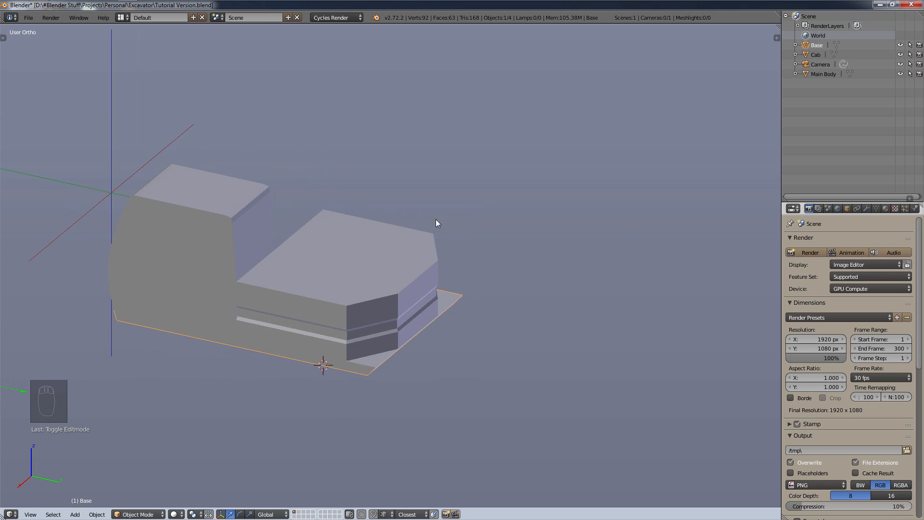
pyautogui.scroll(4, 414, 222)
pyautogui.keyDown('shift'); pyautogui.moveTo(404, 233); pyautogui.dragTo(489, 148, button='middle'); pyautogui.keyUp('shift')
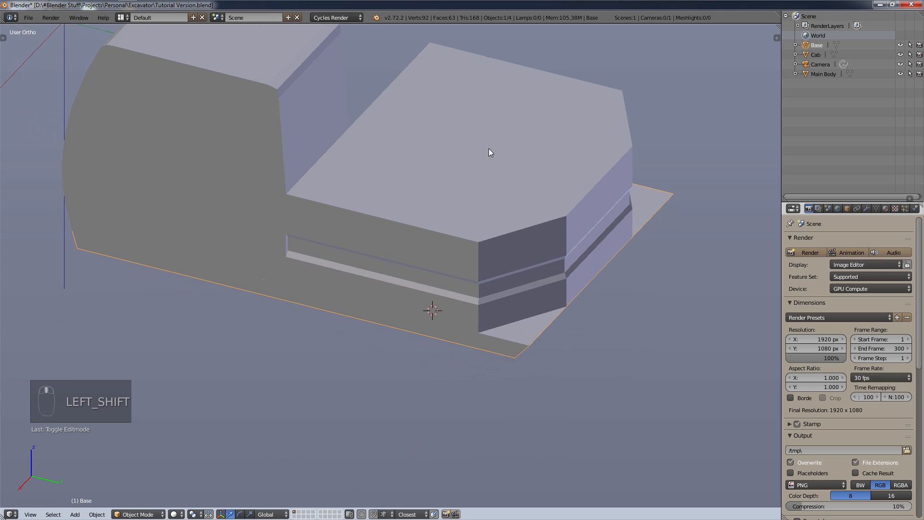
pyautogui.scroll(-3, 483, 203)
pyautogui.scroll(1, 489, 202)
pyautogui.moveTo(489, 206); pyautogui.dragTo(388, 325, button='middle')
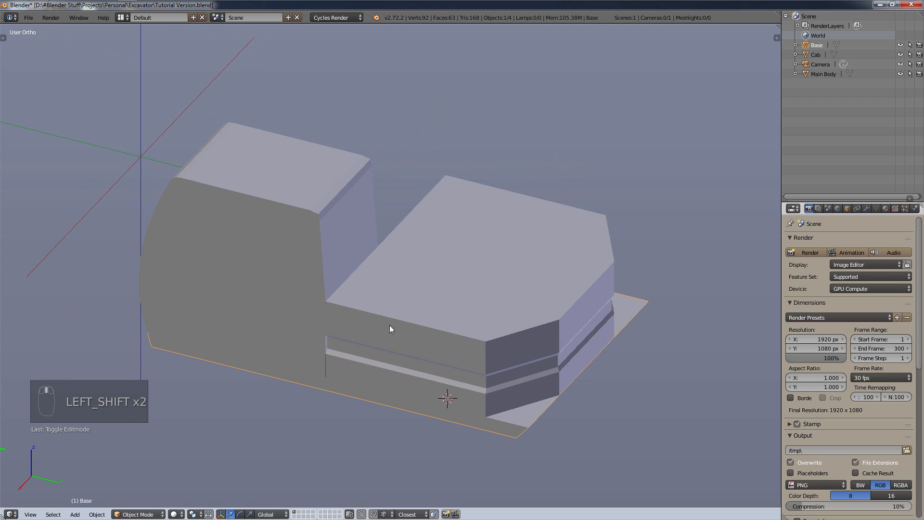
# - Add a new material to the Main Body and name it BodyPaintYellow.mat
pyautogui.click(885, 209)
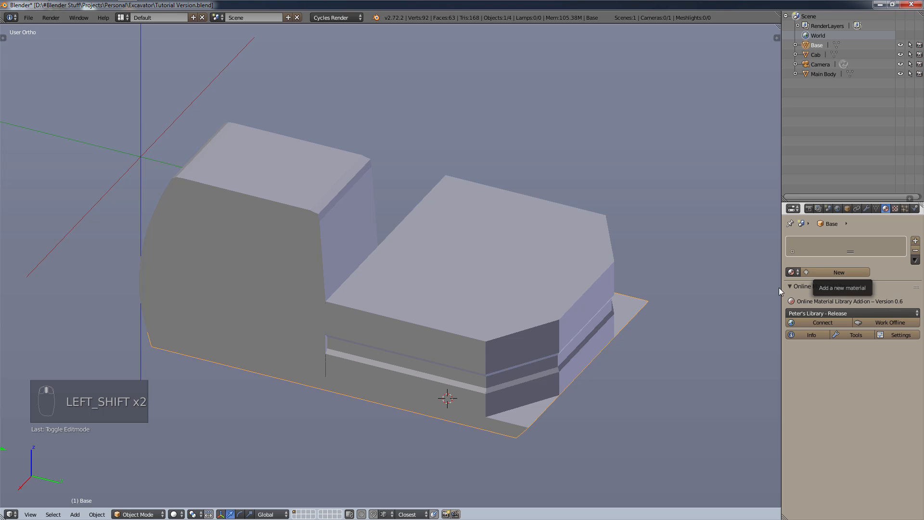
pyautogui.rightClick(479, 303)
pyautogui.click(827, 272)
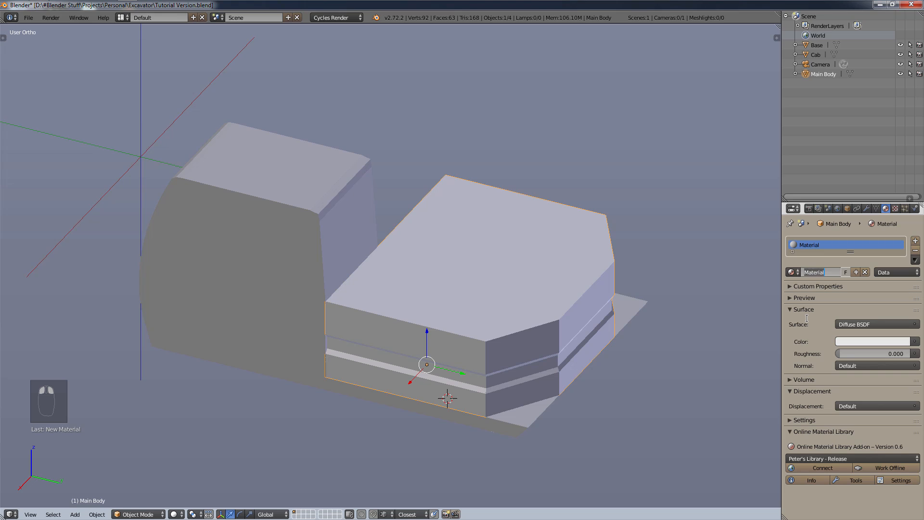
pyautogui.write('Body')
pyautogui.write('Paint')
pyautogui.write('Yellow.mat')
pyautogui.press('Return')
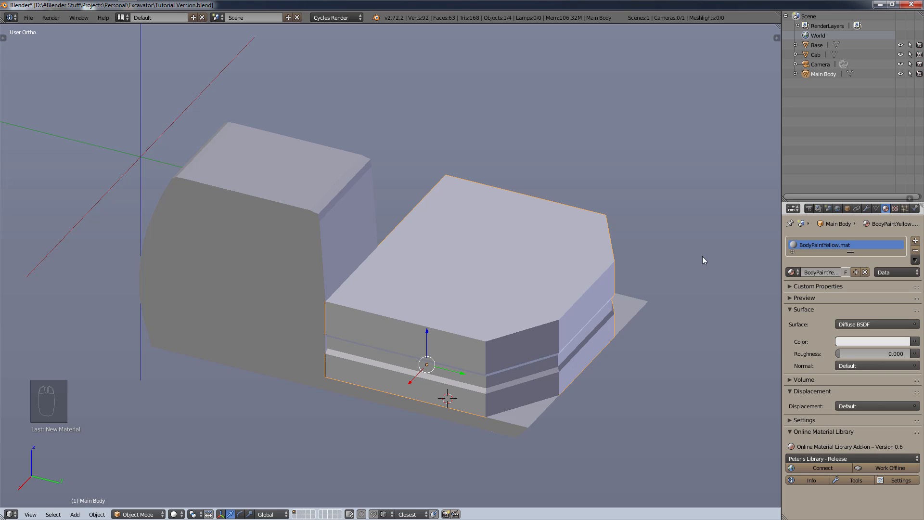
# - Set the material's diffuse colour in HSV to a yellow with hue 0.125 and saturation 1.000
pyautogui.click(867, 342)
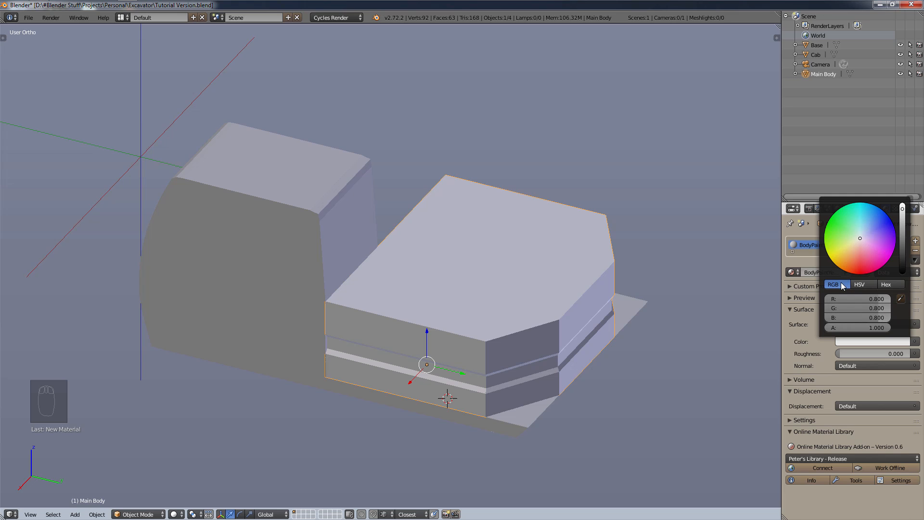
pyautogui.click(862, 284)
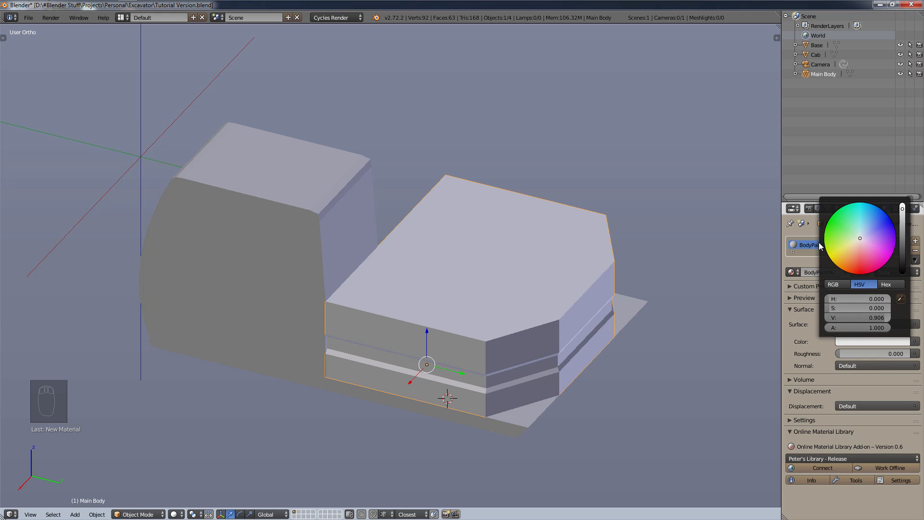
pyautogui.click(871, 341)
pyautogui.moveTo(841, 307)
pyautogui.mouseDown()
pyautogui.moveTo(888, 307)
pyautogui.moveTo(844, 298)
pyautogui.moveTo(891, 298)
pyautogui.moveTo(842, 298)
pyautogui.mouseUp()
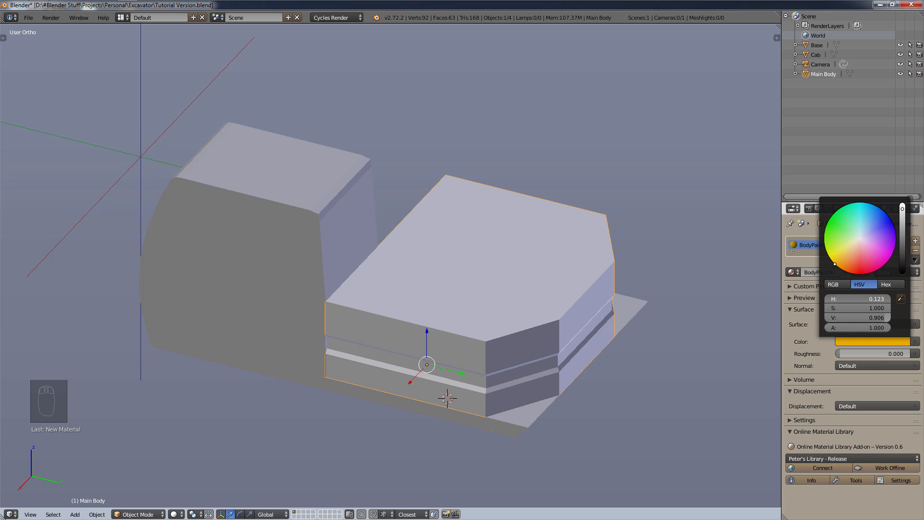
pyautogui.moveTo(842, 298)
pyautogui.mouseDown()
pyautogui.moveTo(835, 298)
pyautogui.moveTo(843, 298)
pyautogui.mouseUp()
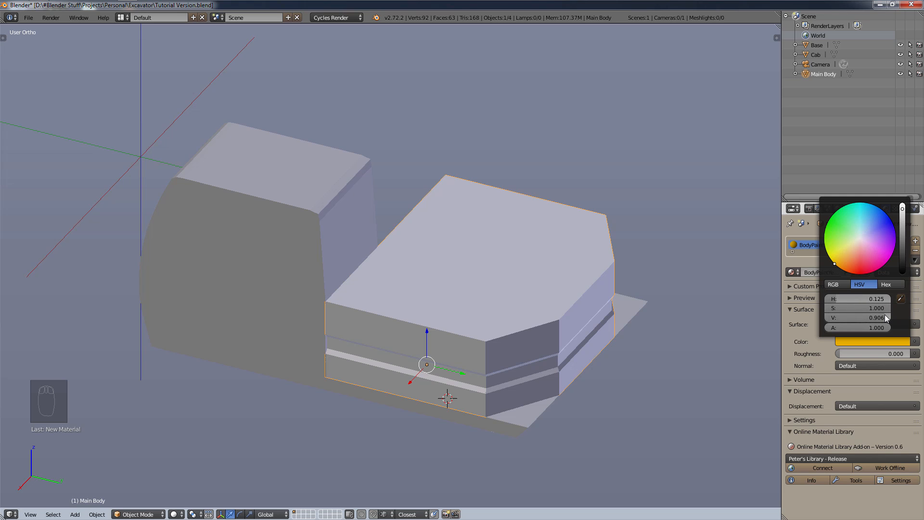
# - Raise the diffuse colour's HSV value to 1.000, and reduce it to 0.9
pyautogui.moveTo(884, 318)
pyautogui.mouseDown()
pyautogui.moveTo(838, 318)
pyautogui.moveTo(885, 318)
pyautogui.mouseUp()
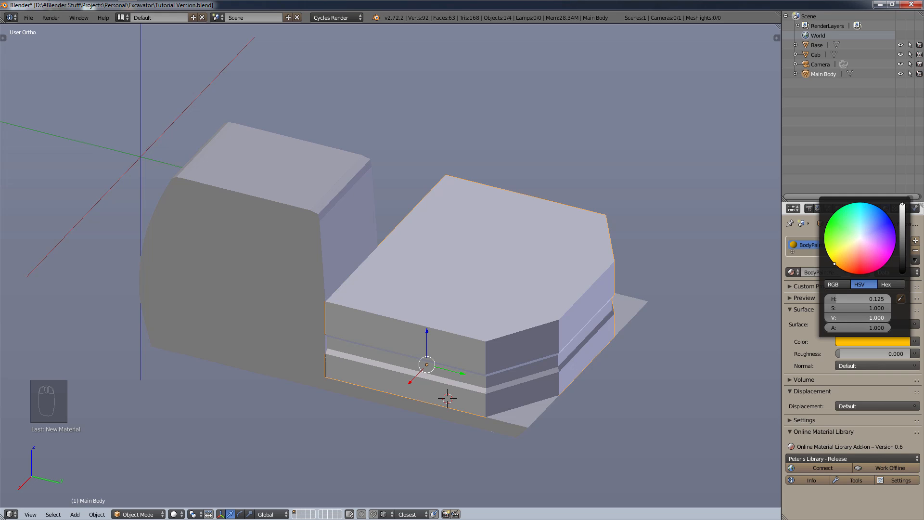
pyautogui.moveTo(884, 318)
pyautogui.mouseDown()
pyautogui.moveTo(826, 318)
pyautogui.moveTo(887, 318)
pyautogui.mouseUp()
pyautogui.click(885, 317)
pyautogui.press('BackSpace')
pyautogui.press('BackSpace')
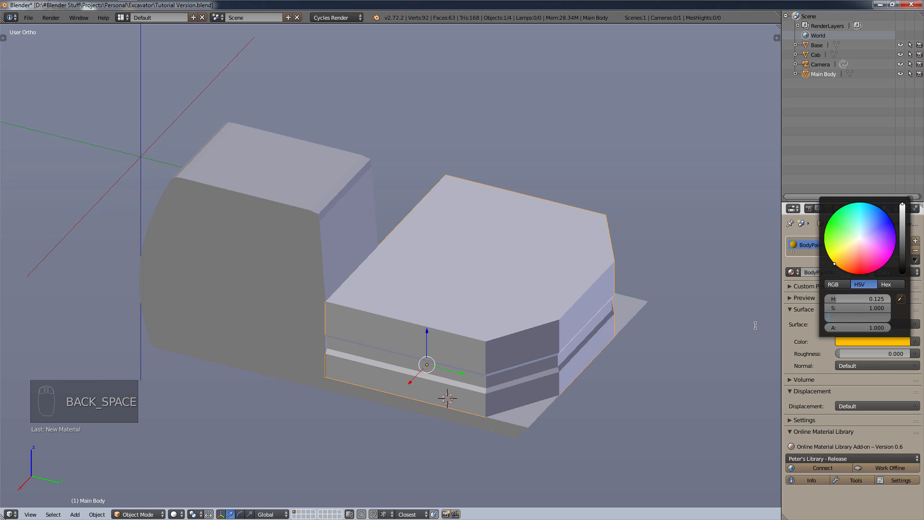
pyautogui.write('0.9')
pyautogui.press('Return')
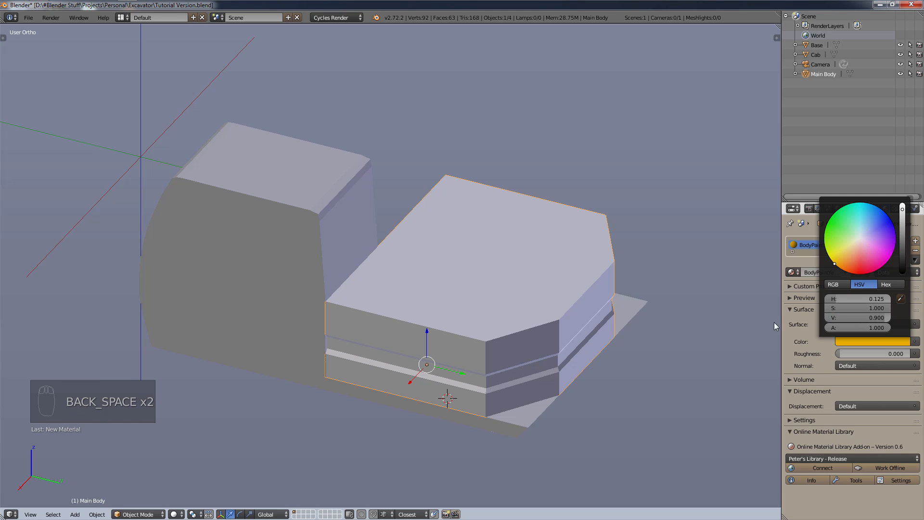
# - Try a darker yellow with an HSV value of 0.8, and settle on 0.85
pyautogui.click(838, 318)
pyautogui.press('BackSpace')
pyautogui.write('8')
pyautogui.press('Return')
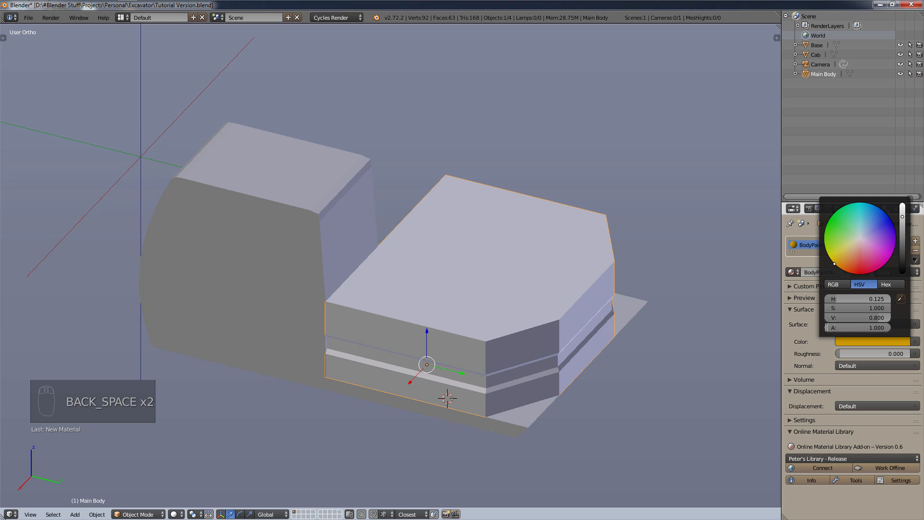
pyautogui.click(873, 317)
pyautogui.write('5')
pyautogui.press('Return')
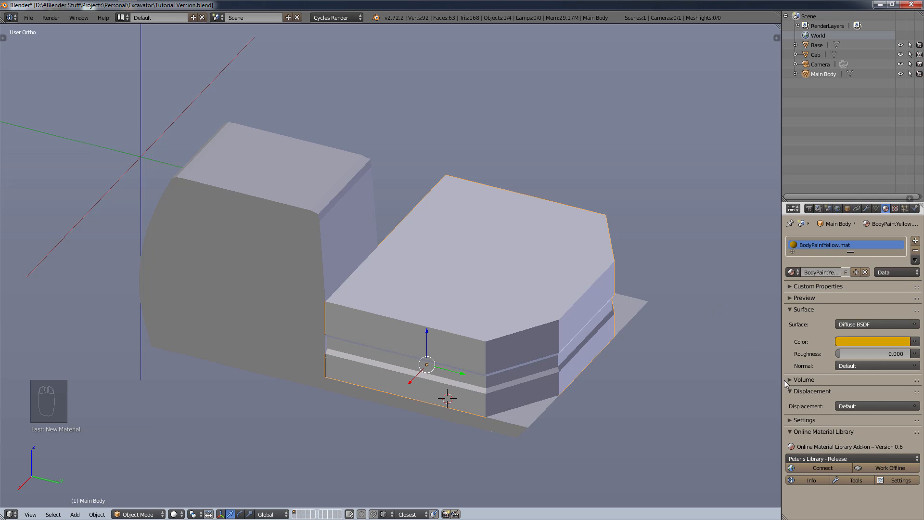
# - Expand the material's settings and copy the diffuse colour to its viewport colour
pyautogui.click(791, 419)
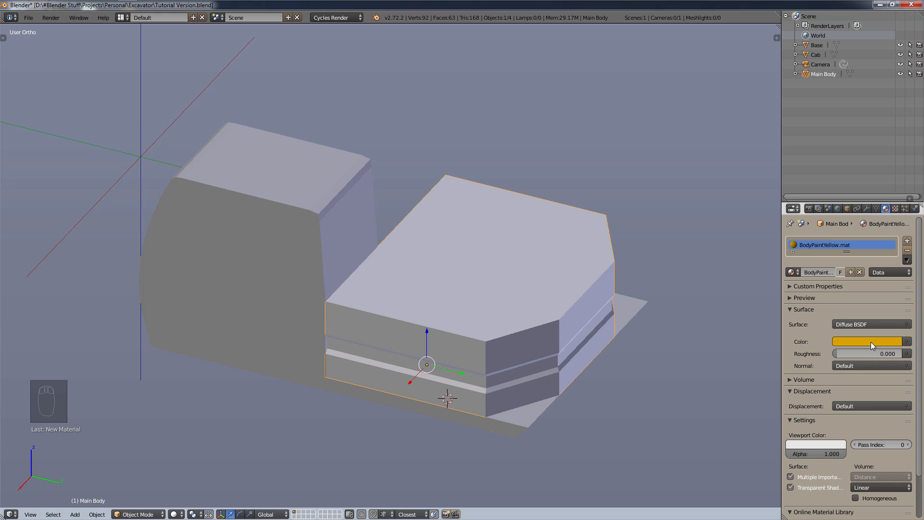
pyautogui.hotkey('ctrl', 'v')
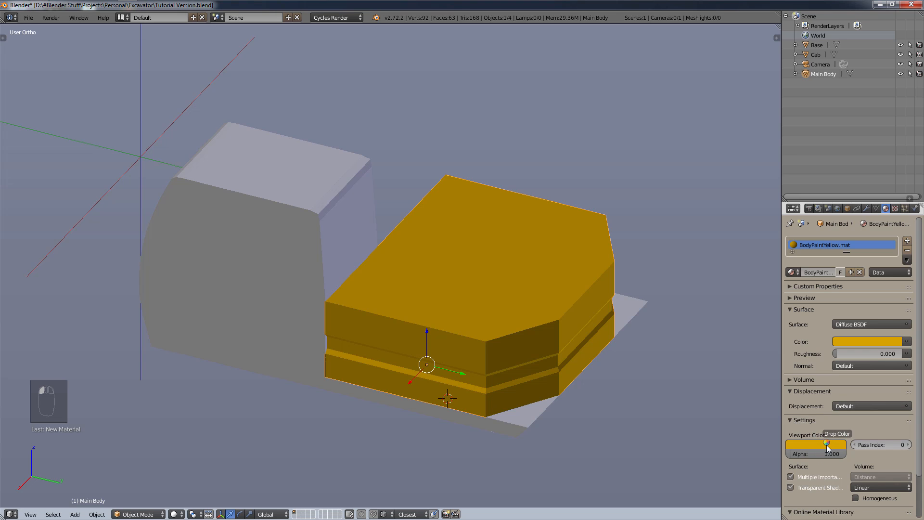
pyautogui.moveTo(588, 364)
pyautogui.mouseDown(button='middle')
pyautogui.moveTo(571, 342)
pyautogui.moveTo(577, 361)
pyautogui.mouseUp(button='middle')
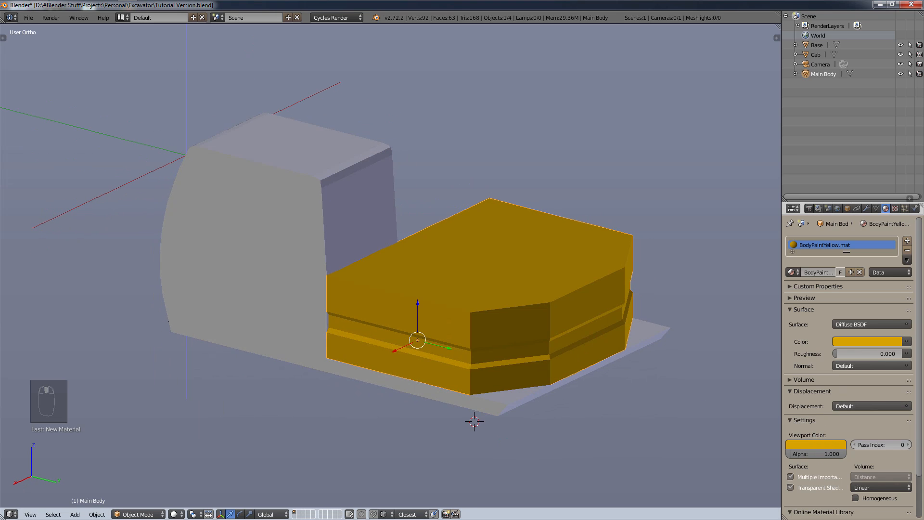
# - Set the diffuse colour's HSV value to 0.95 and transfer the brighter yellow to the viewport colour
pyautogui.click(879, 341)
pyautogui.click(828, 318)
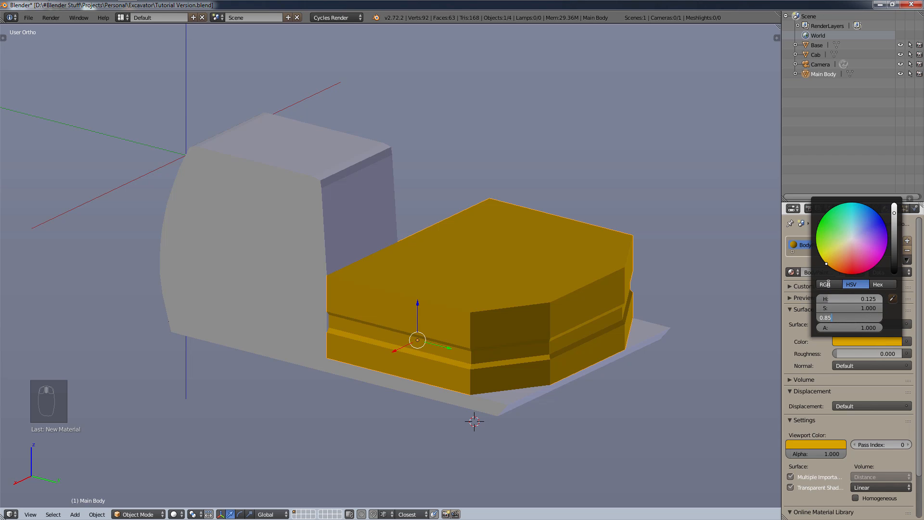
pyautogui.press('BackSpace')
pyautogui.press('BackSpace')
pyautogui.write('95')
pyautogui.press('Return')
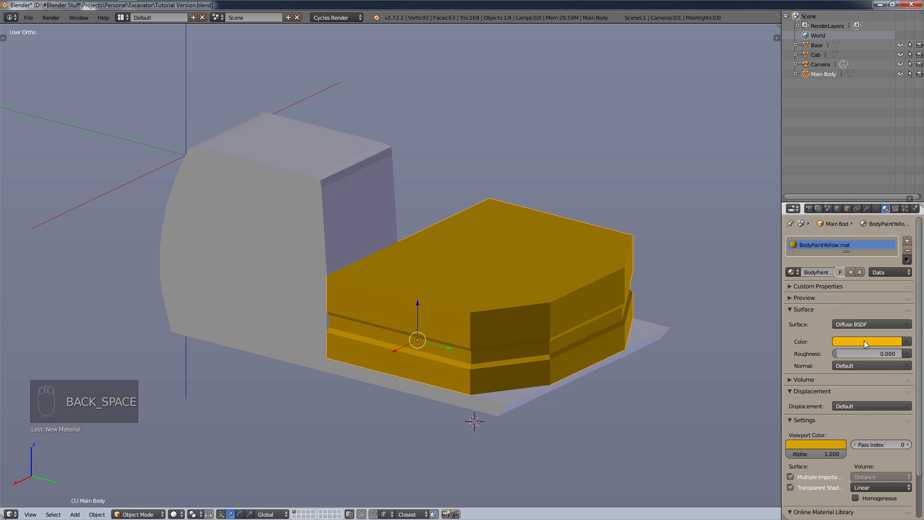
pyautogui.moveTo(864, 340); pyautogui.dragTo(810, 443)
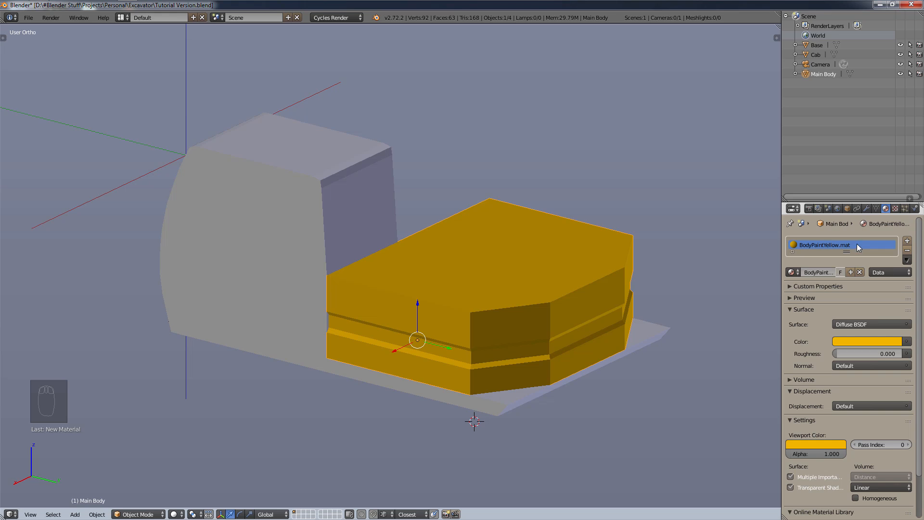
# - Add a second material to the main body and name it BodyPaintFlatBlk.mat
pyautogui.click(907, 240)
pyautogui.click(804, 273)
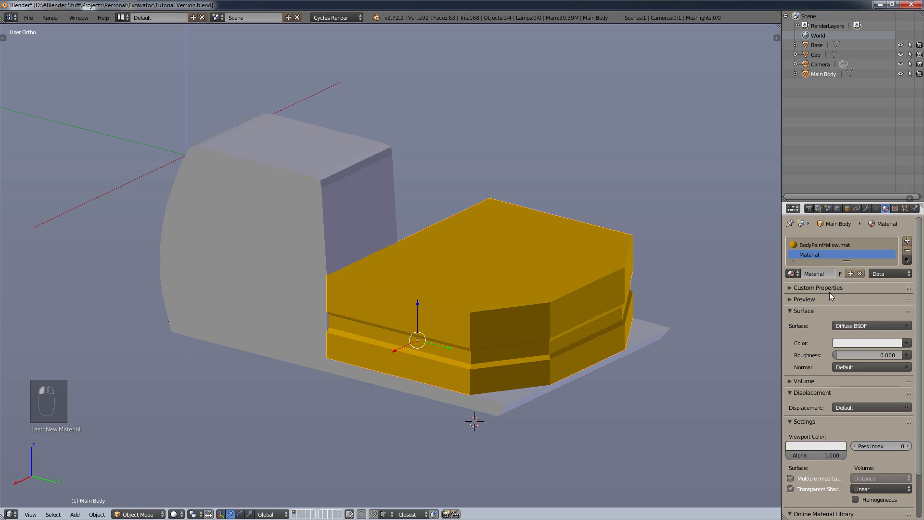
pyautogui.write('B')
pyautogui.write('odyPaint')
pyautogui.write('FlatB')
pyautogui.write('lk.')
pyautogui.write('mat')
pyautogui.press('Return')
# - Darken the new material's diffuse colour to a neutral grey with saturation 0 and an HSV value of 0.36
pyautogui.click(854, 342)
pyautogui.click(862, 342)
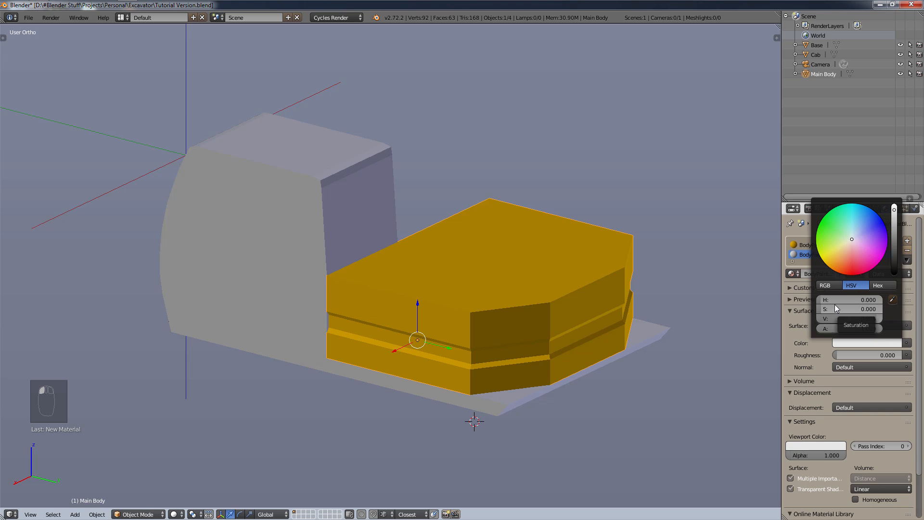
pyautogui.moveTo(827, 312)
pyautogui.mouseDown()
pyautogui.moveTo(873, 309)
pyautogui.moveTo(818, 317)
pyautogui.moveTo(830, 317)
pyautogui.mouseUp()
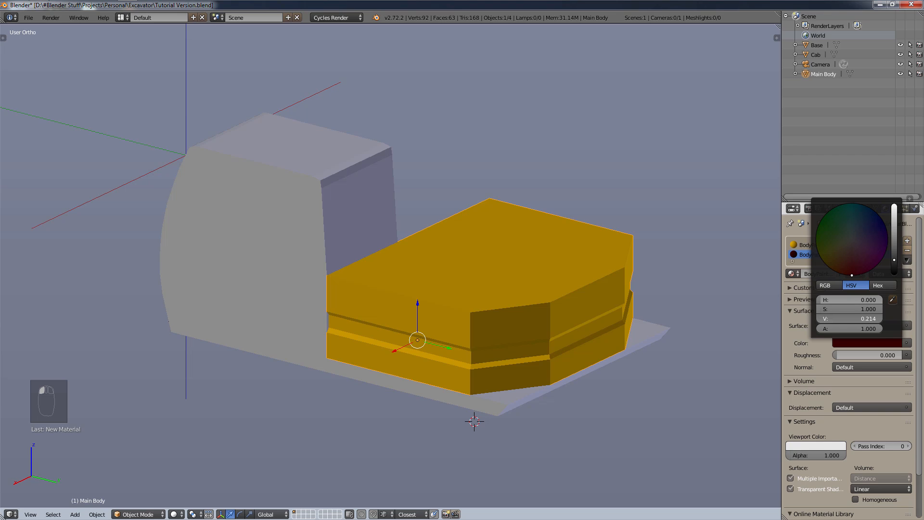
pyautogui.moveTo(882, 308); pyautogui.dragTo(836, 308)
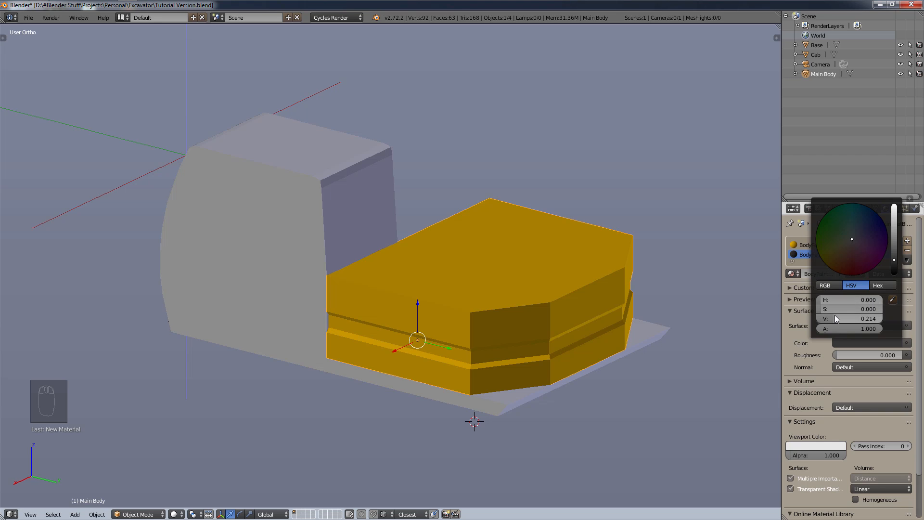
pyautogui.moveTo(833, 318); pyautogui.dragTo(854, 318)
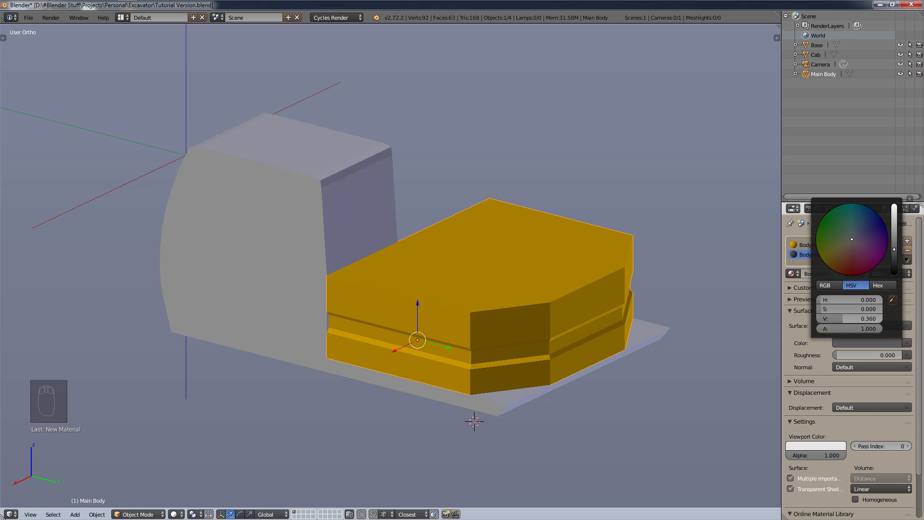
# - Set the diffuse colour's HSV value to 0.4 and copy the grey to the material's viewport colour
pyautogui.click(852, 318)
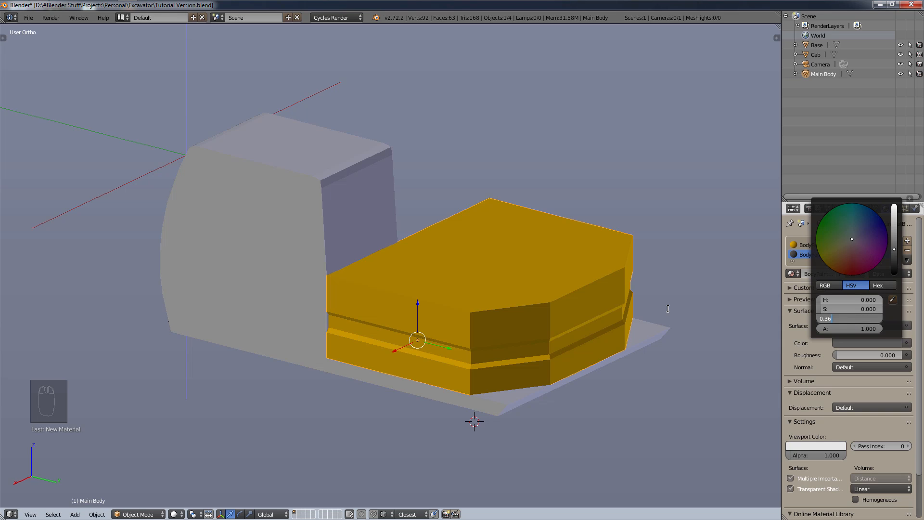
pyautogui.press('BackSpace')
pyautogui.press('BackSpace')
pyautogui.write('4')
pyautogui.press('Return')
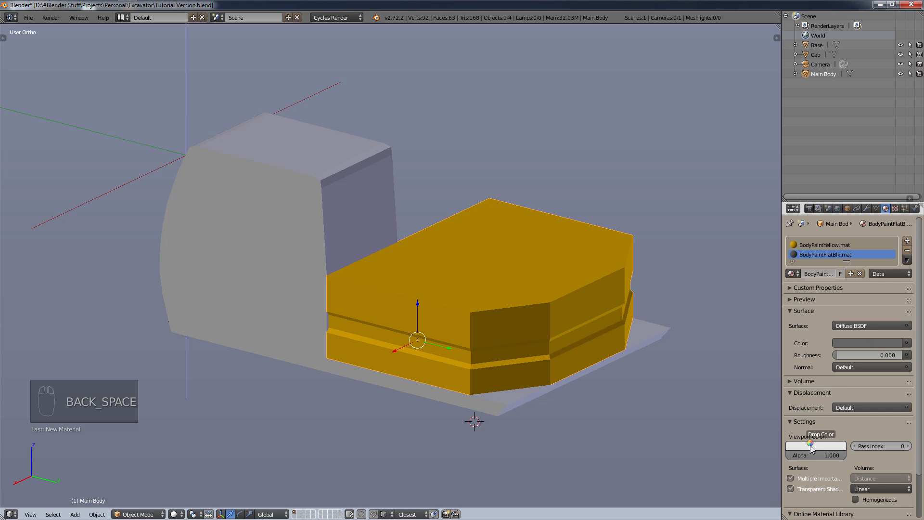
pyautogui.moveTo(811, 447); pyautogui.dragTo(812, 446)
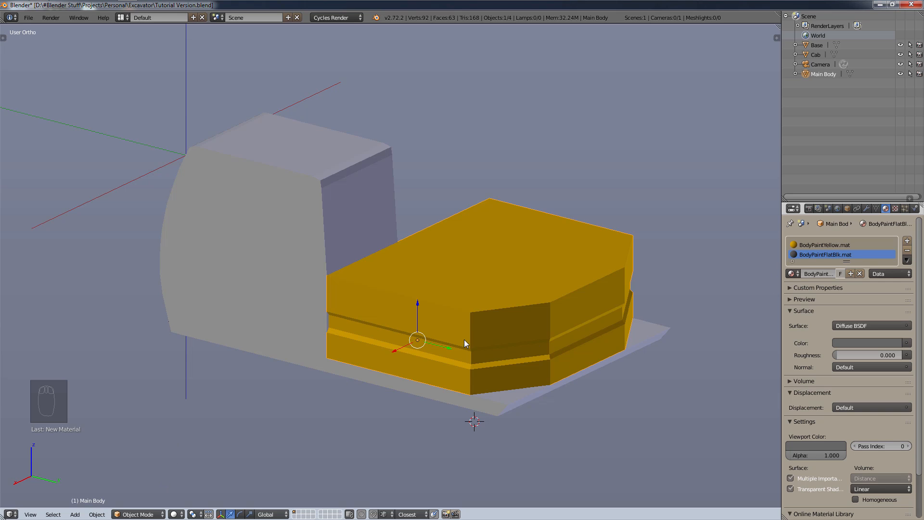
# - Put the main body into Edit Mode with face selection
pyautogui.rightClick(526, 258)
pyautogui.click(144, 514)
pyautogui.click(138, 493)
pyautogui.scroll(3, 413, 310)
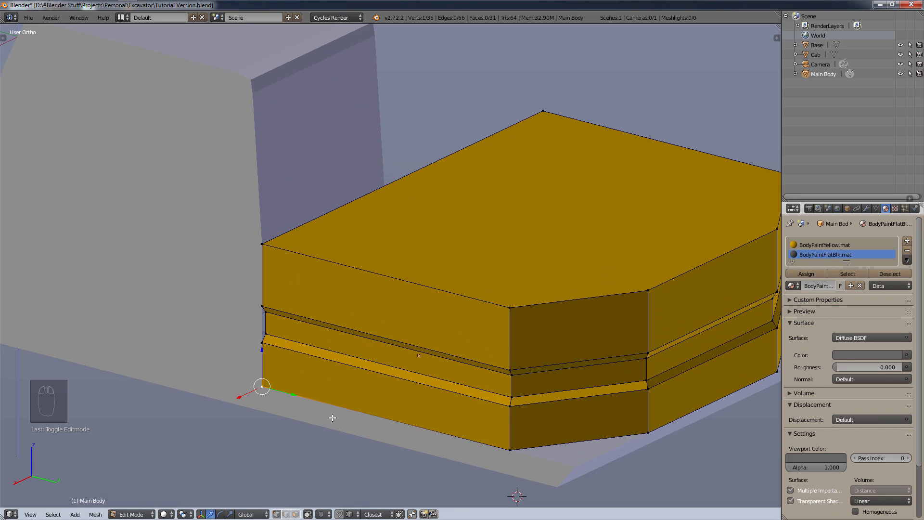
pyautogui.hotkey('ctrl', 'Tab')
pyautogui.click(334, 436)
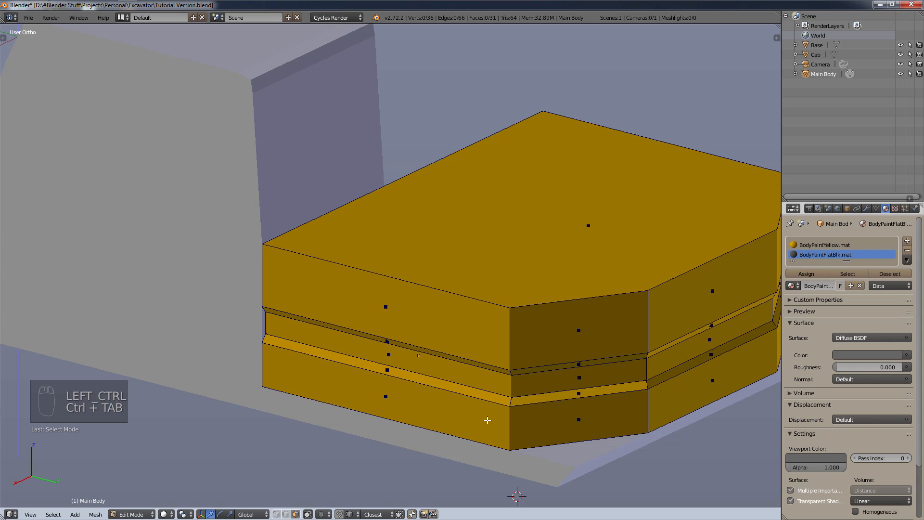
# - Select the three groove faces on each of the main body's long side, chamfered corner and adjoining side
pyautogui.moveTo(488, 420); pyautogui.dragTo(484, 406, button='middle')
pyautogui.click(389, 371)
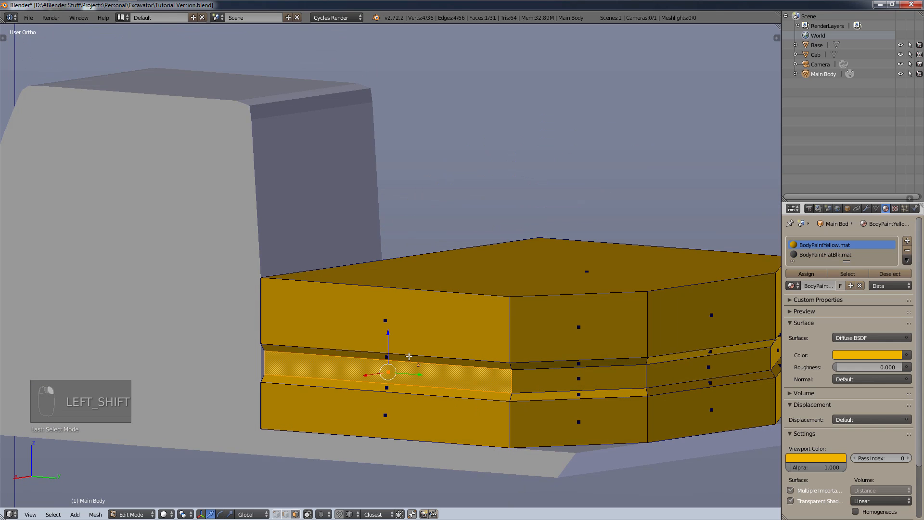
pyautogui.keyDown('shift'); pyautogui.click(387, 357); pyautogui.keyUp('shift')
pyautogui.keyDown('shift'); pyautogui.click(386, 387); pyautogui.keyUp('shift')
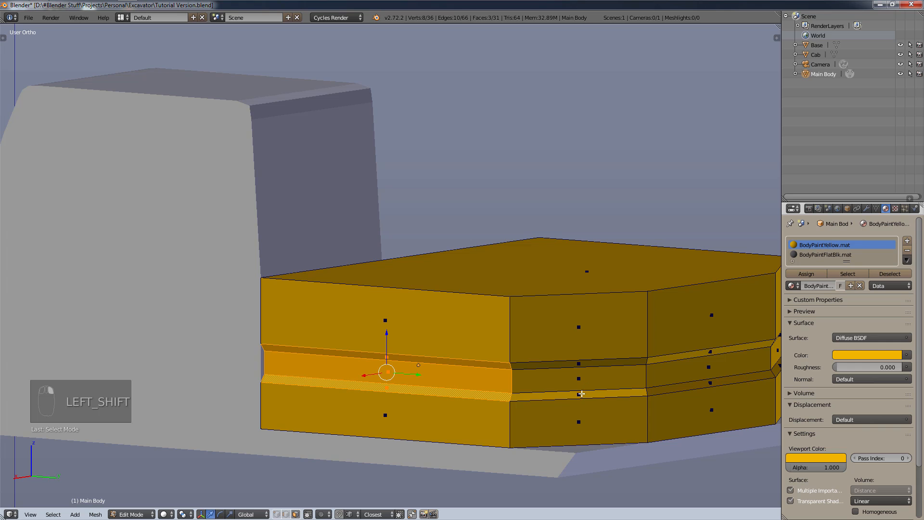
pyautogui.keyDown('shift'); pyautogui.click(581, 394); pyautogui.keyUp('shift')
pyautogui.keyDown('shift'); pyautogui.click(583, 378); pyautogui.keyUp('shift')
pyautogui.keyDown('shift'); pyautogui.click(582, 379); pyautogui.keyUp('shift')
pyautogui.keyDown('shift'); pyautogui.click(585, 364); pyautogui.keyUp('shift')
pyautogui.keyDown('shift'); pyautogui.click(590, 380); pyautogui.keyUp('shift')
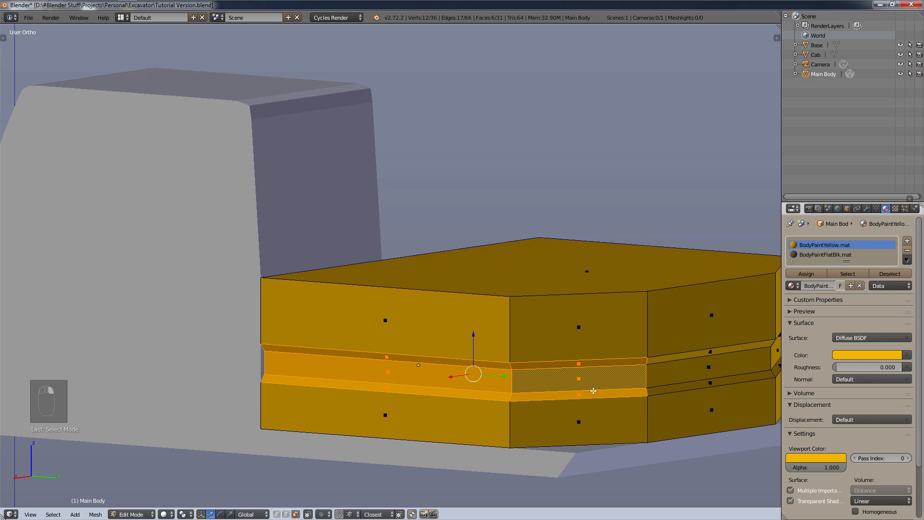
pyautogui.keyDown('shift'); pyautogui.click(677, 385); pyautogui.keyUp('shift')
pyautogui.keyDown('shift'); pyautogui.click(678, 371); pyautogui.keyUp('shift')
pyautogui.keyDown('shift'); pyautogui.click(678, 358); pyautogui.keyUp('shift')
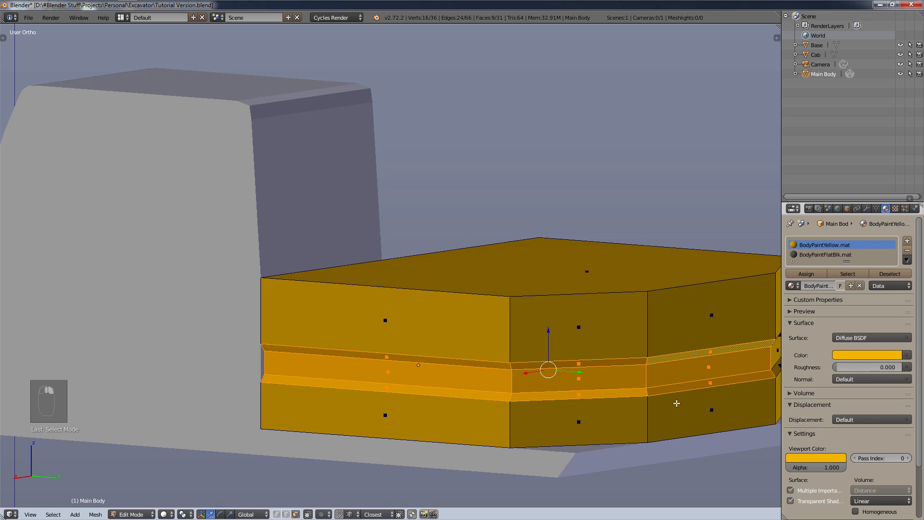
# - Extend the selection to the groove faces on the main body's remaining sides
pyautogui.moveTo(676, 403); pyautogui.dragTo(585, 314, button='middle')
pyautogui.keyDown('shift'); pyautogui.click(604, 324); pyautogui.keyUp('shift')
pyautogui.keyDown('shift'); pyautogui.click(611, 298); pyautogui.keyUp('shift')
pyautogui.keyDown('shift'); pyautogui.click(586, 314); pyautogui.keyUp('shift')
pyautogui.moveTo(615, 355); pyautogui.dragTo(663, 321, button='middle')
pyautogui.keyDown('shift'); pyautogui.click(634, 315); pyautogui.keyUp('shift')
pyautogui.keyDown('shift'); pyautogui.click(641, 303); pyautogui.keyUp('shift')
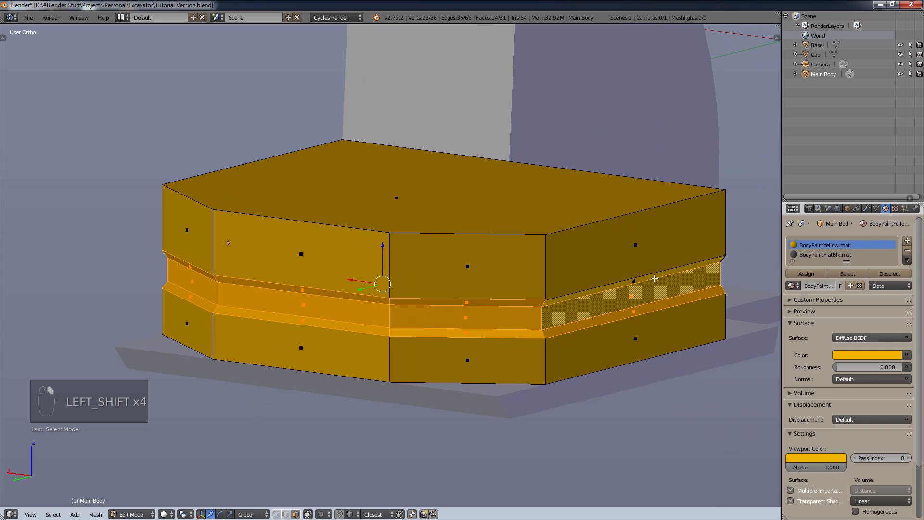
pyautogui.keyDown('shift'); pyautogui.click(656, 278); pyautogui.keyUp('shift')
pyautogui.moveTo(656, 278); pyautogui.dragTo(525, 308, button='middle')
pyautogui.keyDown('shift'); pyautogui.click(524, 306); pyautogui.keyUp('shift')
pyautogui.keyDown('shift'); pyautogui.click(528, 289); pyautogui.keyUp('shift')
pyautogui.keyDown('shift'); pyautogui.click(537, 268); pyautogui.keyUp('shift')
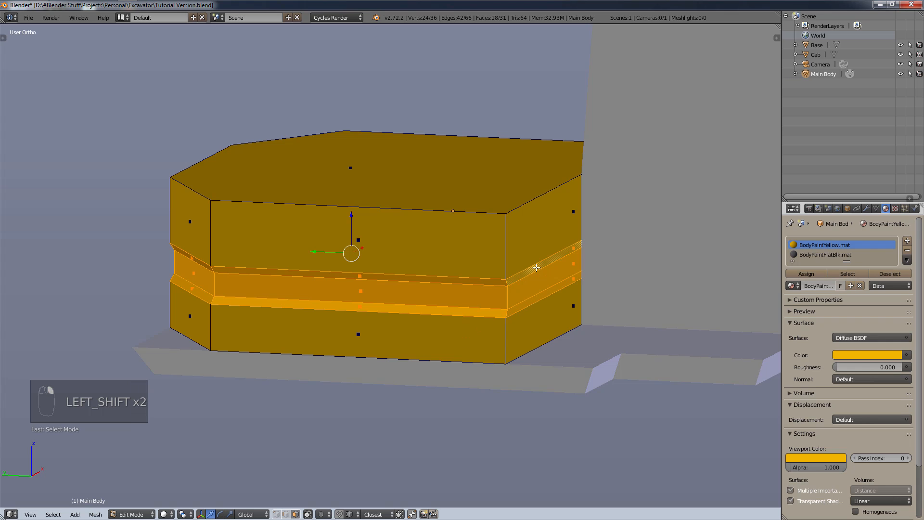
# - Assign BodyPaintFlatBlk.mat to the selected groove faces and clear the selection
pyautogui.click(832, 255)
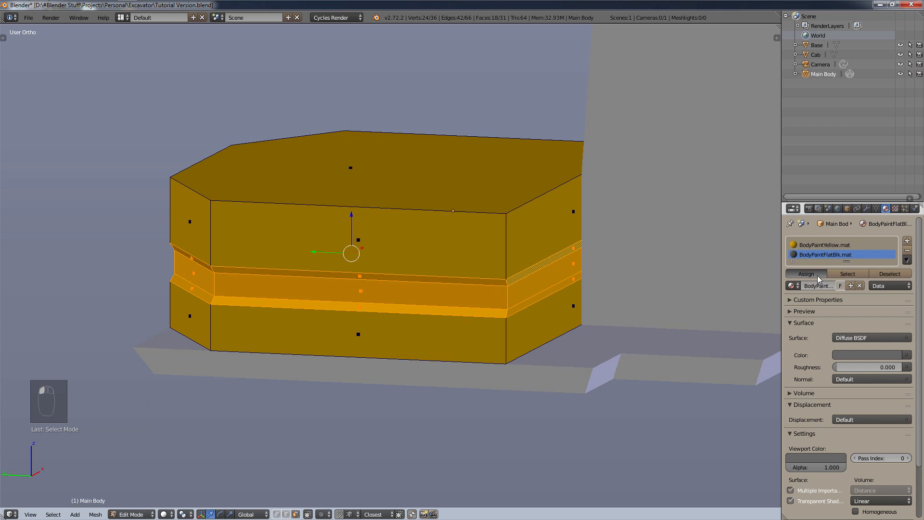
pyautogui.click(817, 273)
pyautogui.press('a')
# - Examine the groove's material from all around the main body
pyautogui.moveTo(462, 288); pyautogui.dragTo(554, 229, button='middle')
pyautogui.scroll(3, 478, 311)
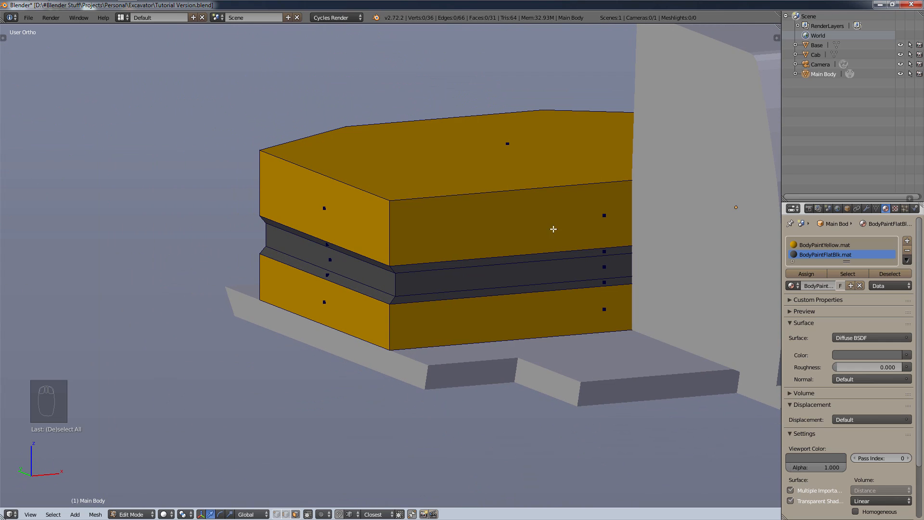
pyautogui.scroll(-3, 548, 295)
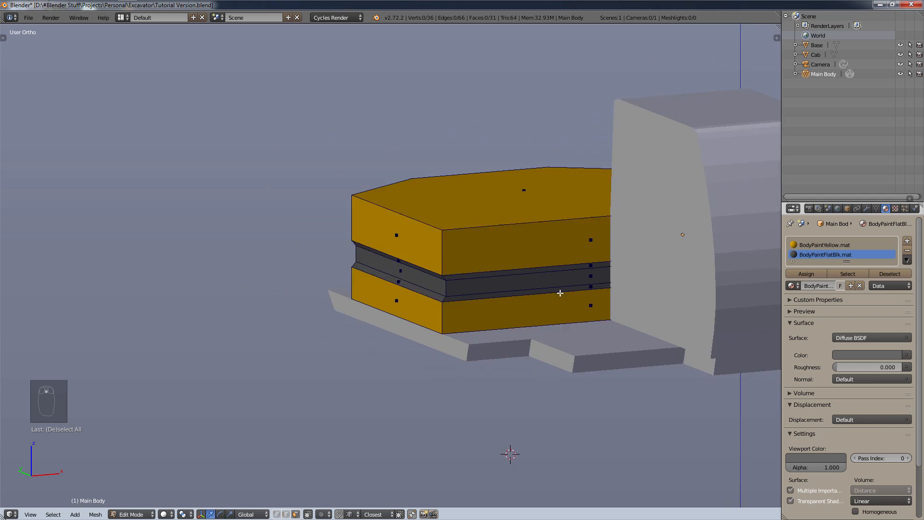
pyautogui.moveTo(557, 294)
pyautogui.mouseDown(button='middle')
pyautogui.moveTo(542, 268)
pyautogui.moveTo(633, 272)
pyautogui.moveTo(658, 244)
pyautogui.moveTo(474, 284)
pyautogui.moveTo(583, 298)
pyautogui.moveTo(557, 276)
pyautogui.mouseUp(button='middle')
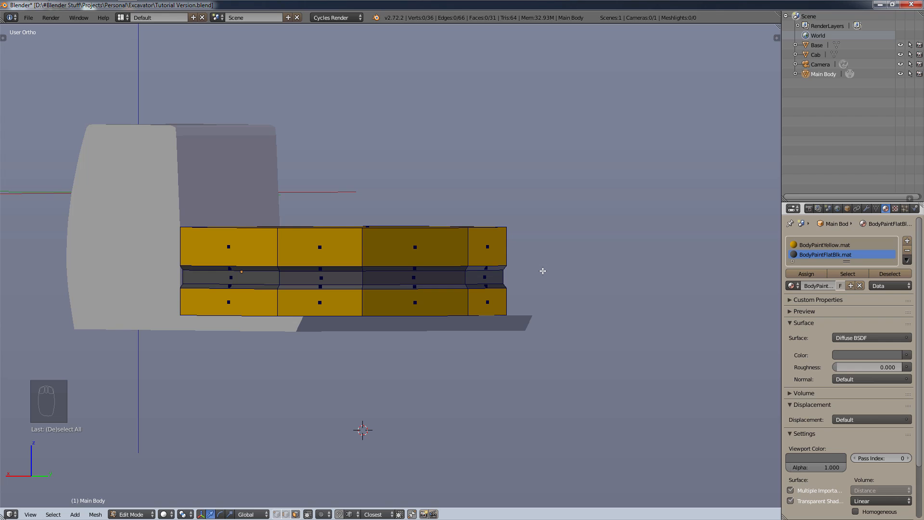
pyautogui.moveTo(425, 139); pyautogui.dragTo(450, 227, button='middle')
pyautogui.scroll(1, 337, 333)
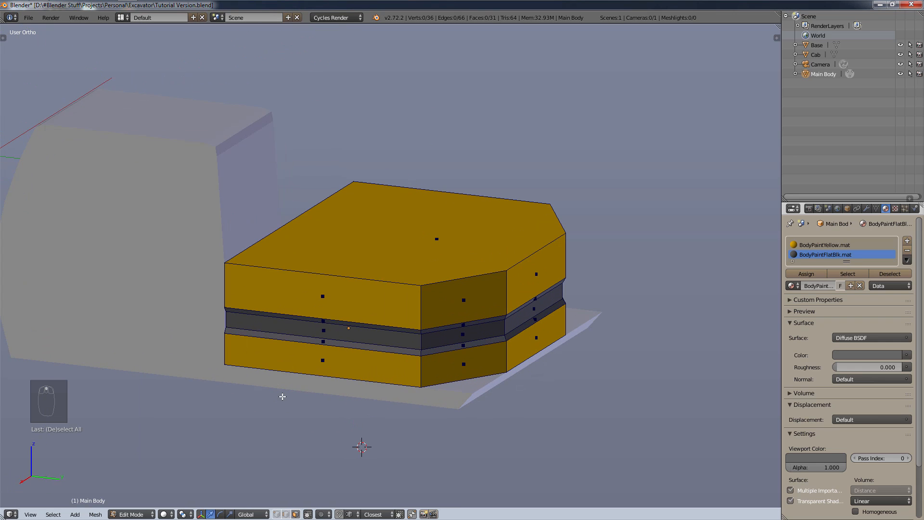
pyautogui.moveTo(283, 396); pyautogui.dragTo(293, 393, button='middle')
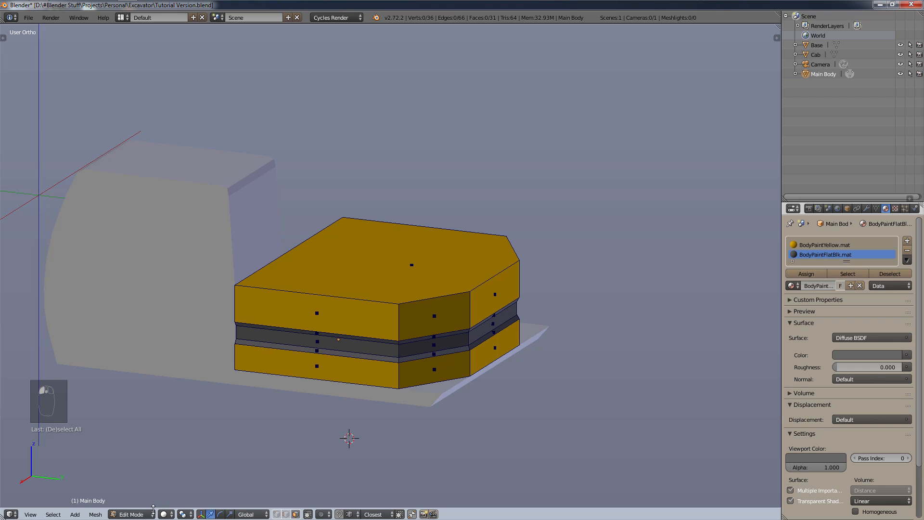
# - Return to Object Mode and give the base the existing BodyPaintFlatBlk.mat material
pyautogui.click(131, 514)
pyautogui.click(132, 501)
pyautogui.rightClick(347, 392)
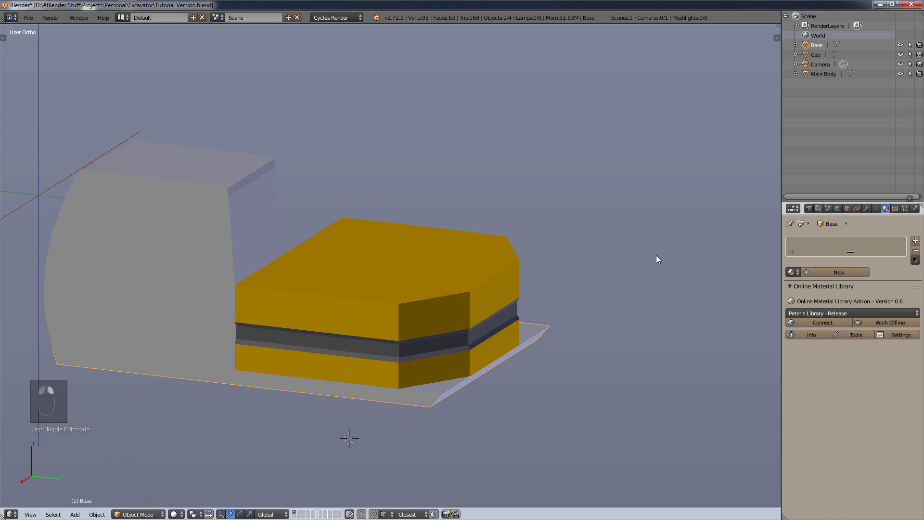
pyautogui.click(793, 276)
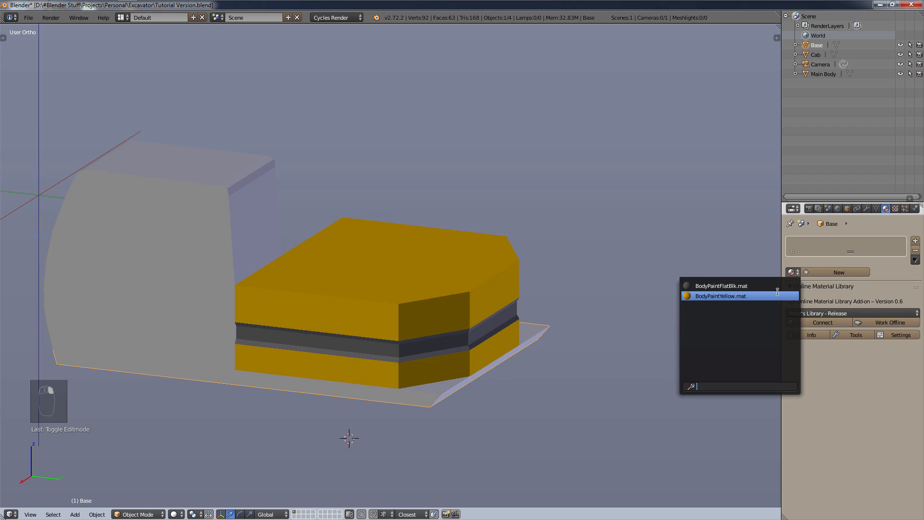
pyautogui.click(762, 289)
pyautogui.moveTo(512, 365); pyautogui.dragTo(624, 395, button='middle')
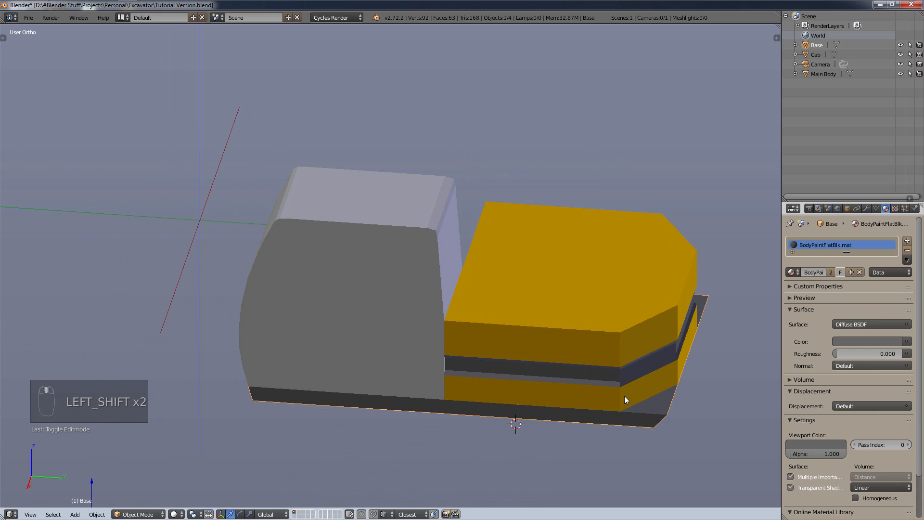
# - Try BodyPaintFlatBlk.mat on the cab, and replace it with BodyPaintYellow.mat
pyautogui.rightClick(360, 360)
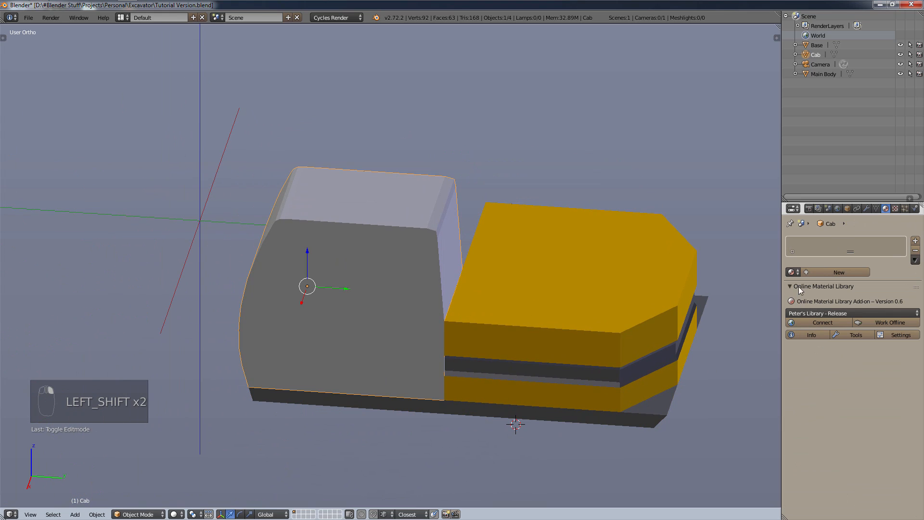
pyautogui.click(790, 272)
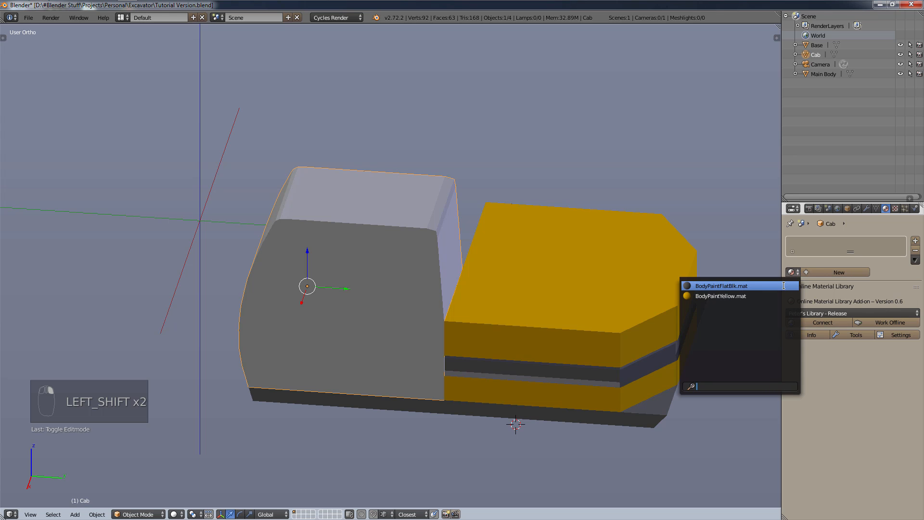
pyautogui.click(783, 285)
pyautogui.moveTo(581, 329); pyautogui.dragTo(505, 339, button='middle')
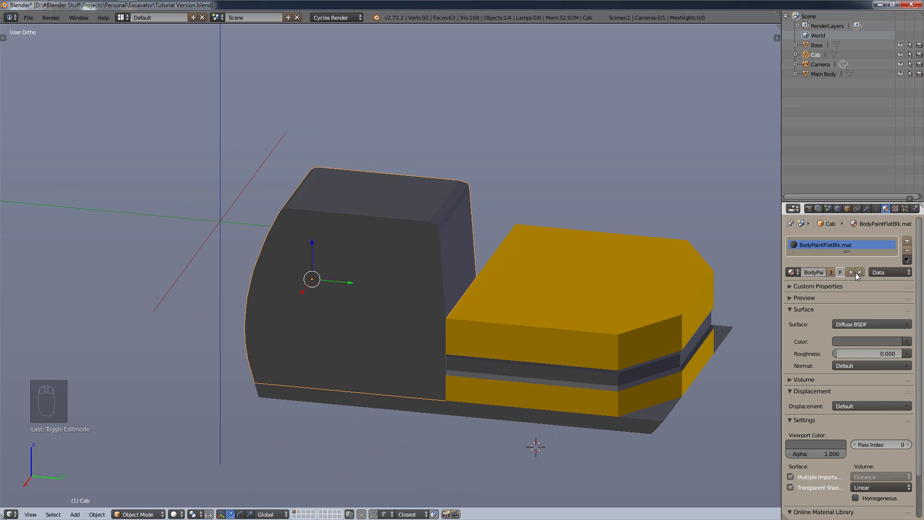
pyautogui.click(860, 273)
pyautogui.click(790, 273)
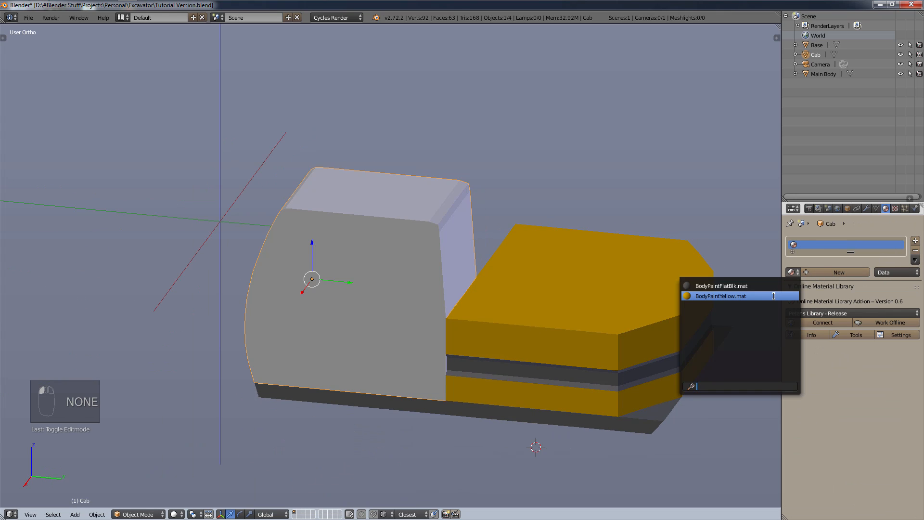
pyautogui.click(750, 295)
pyautogui.moveTo(357, 316); pyautogui.dragTo(426, 304, button='middle')
# - Enter Edit Mode on the cab and duplicate its large flat side face, keeping the copy in place
pyautogui.click(138, 514)
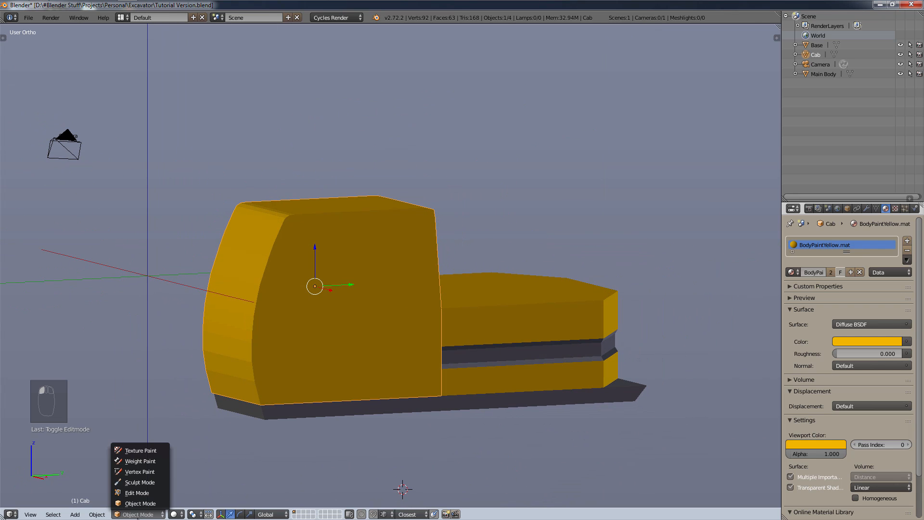
pyautogui.click(145, 493)
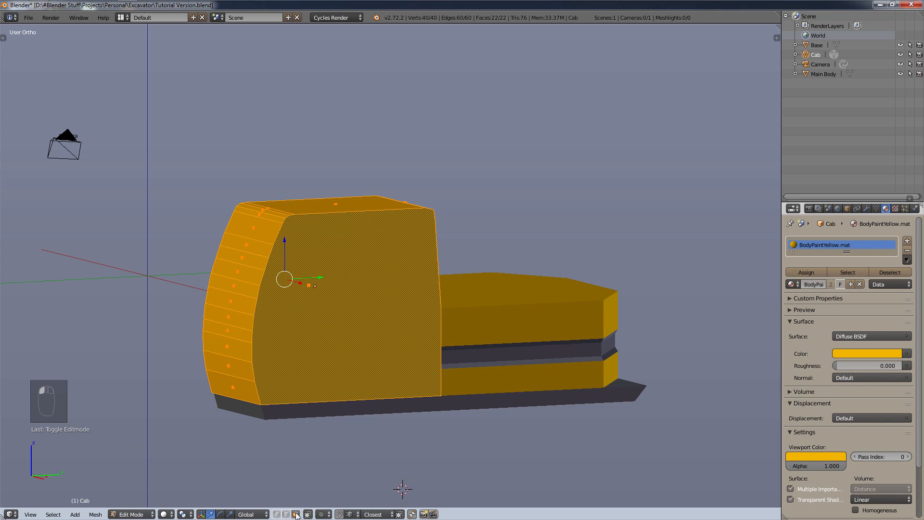
pyautogui.rightClick(340, 311)
pyautogui.press('shift')
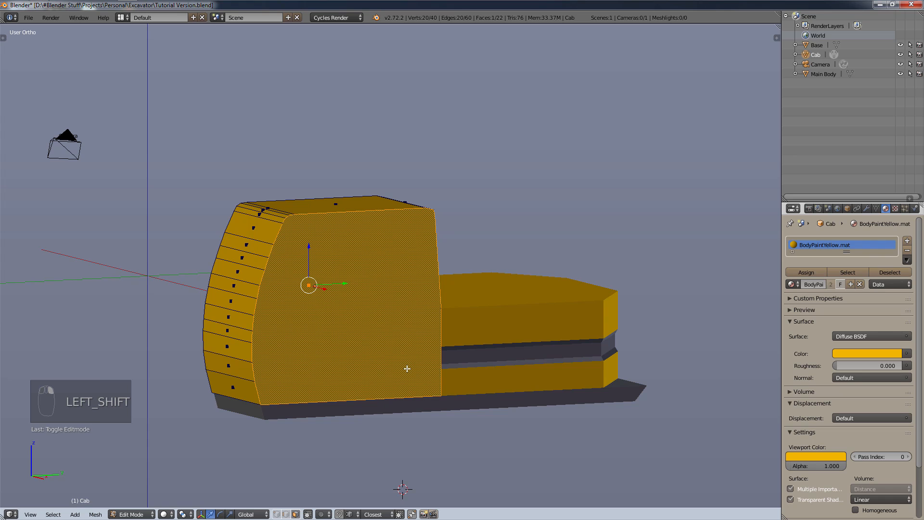
pyautogui.hotkey('shift', 'd')
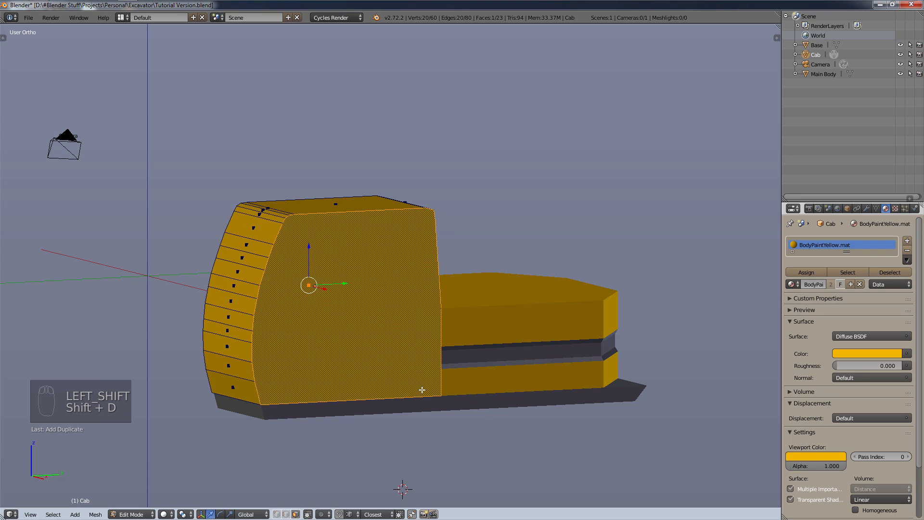
pyautogui.press('g')
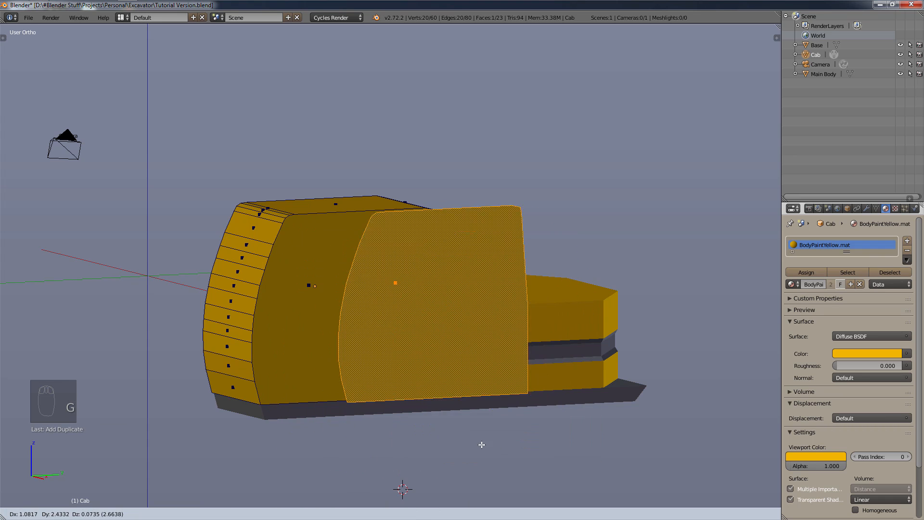
pyautogui.rightClick(491, 416)
# - Scale the duplicated side face to about 0.9 and extrude it outward by about 0.03
pyautogui.press('s')
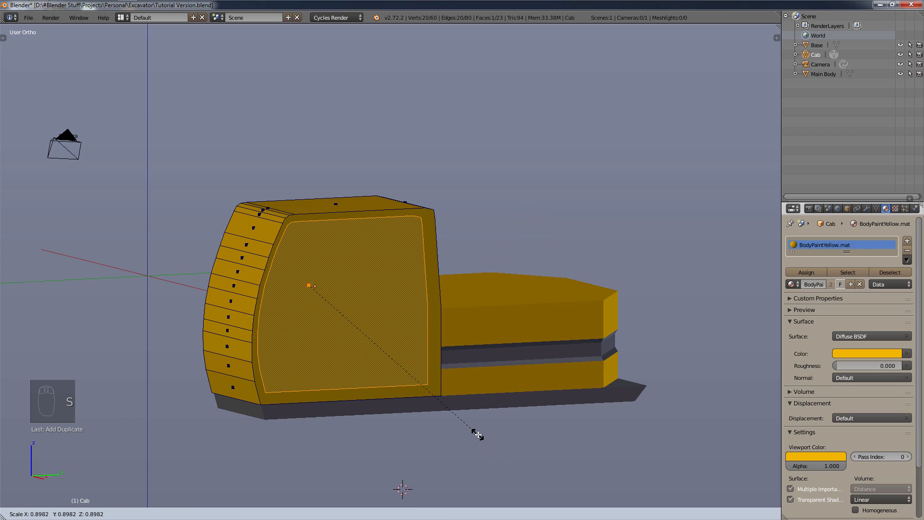
pyautogui.click(477, 435)
pyautogui.press('e')
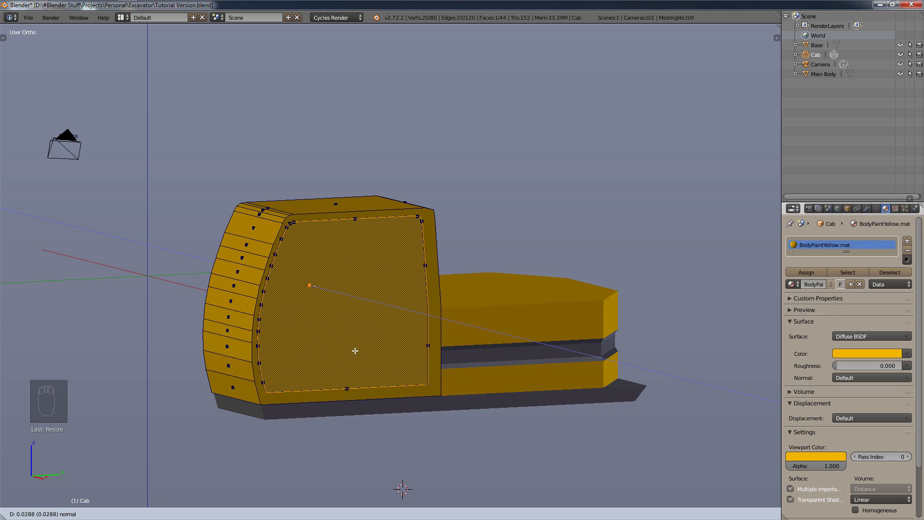
pyautogui.click(355, 350)
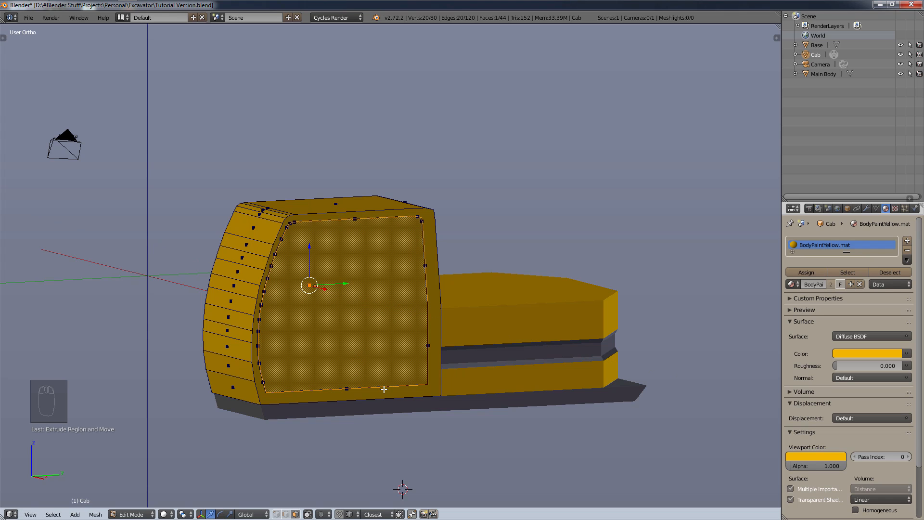
# - Select the entire linked side window panel and test that it moves separately, leaving it in its original position
pyautogui.press('l')
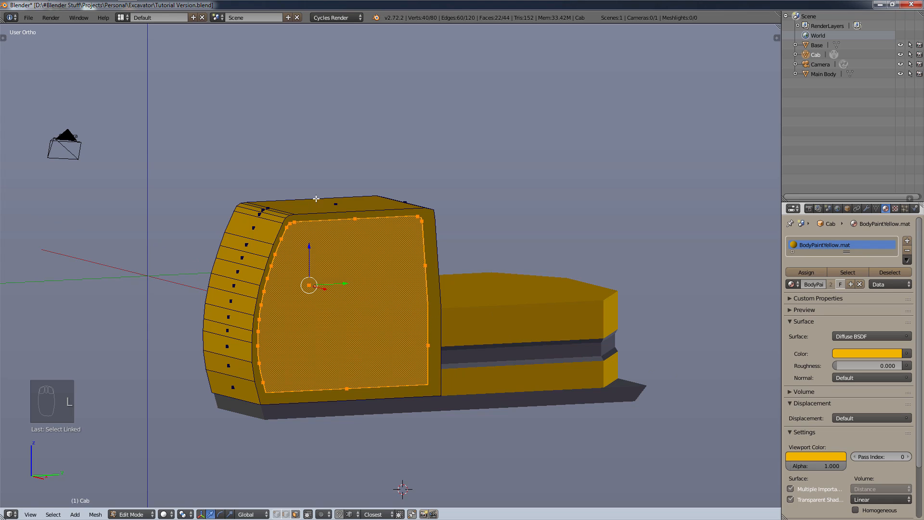
pyautogui.press('g')
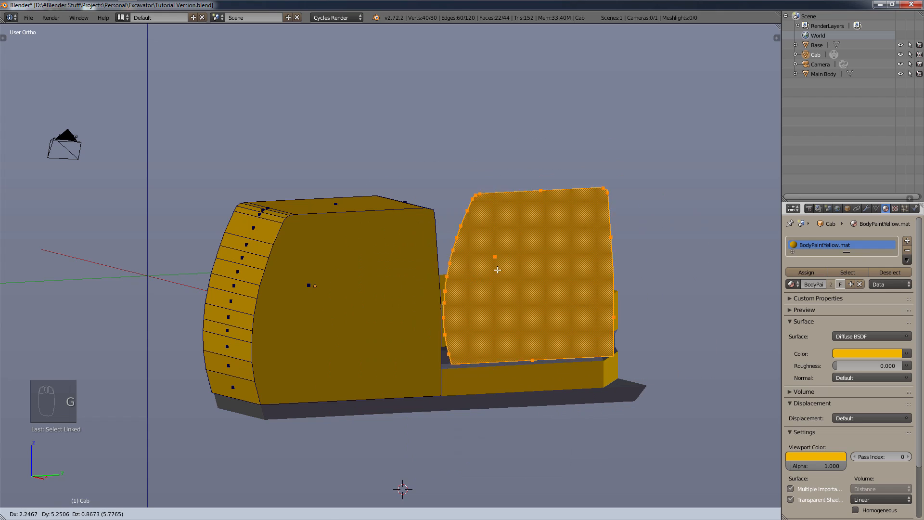
pyautogui.rightClick(465, 309)
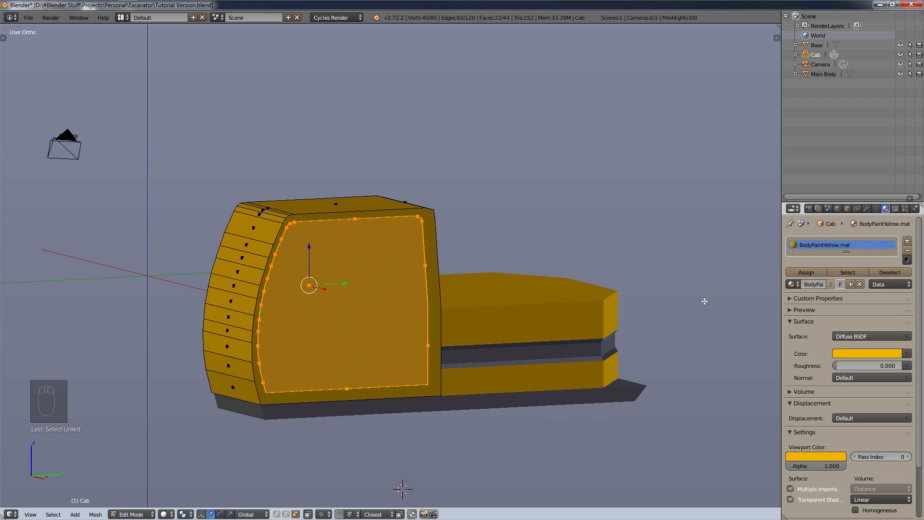
# - Add a second material slot to the cab and create a new material named Glass.mat in it
pyautogui.click(907, 242)
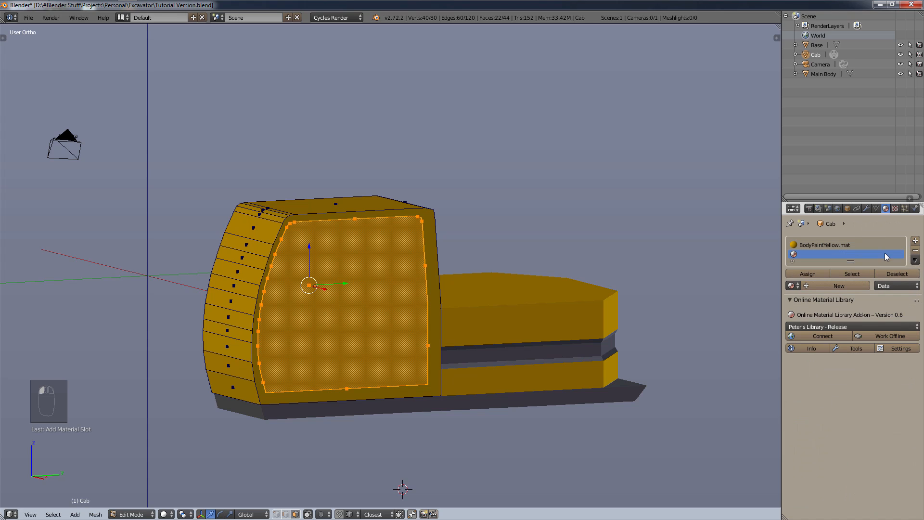
pyautogui.click(790, 286)
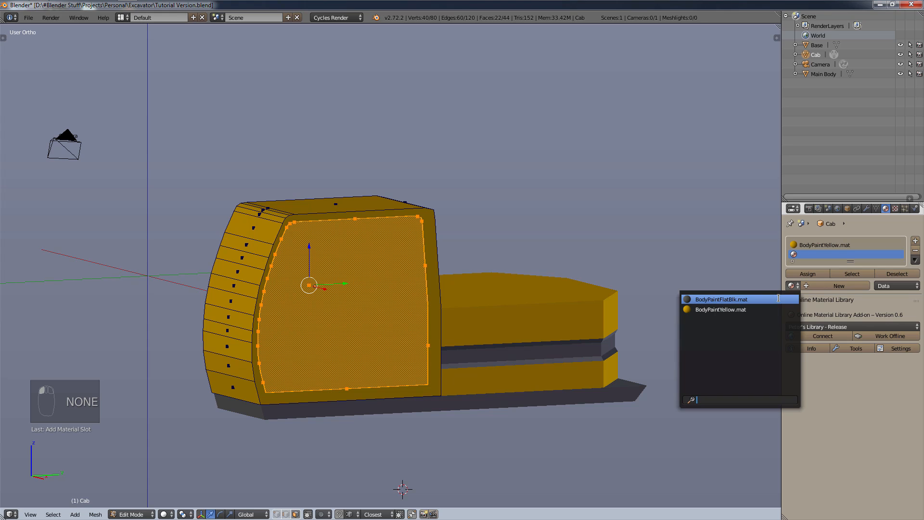
pyautogui.click(831, 286)
pyautogui.click(831, 286)
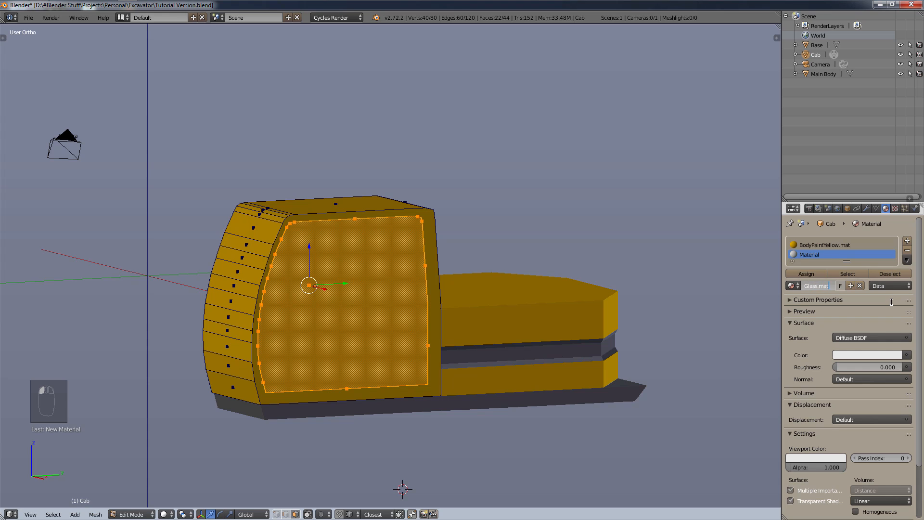
pyautogui.write('Glass.mat')
pyautogui.press('Return')
# - Give Glass.mat a bright cyan surface and viewport colour, assign it to the side window panel and clear the selection
pyautogui.click(860, 356)
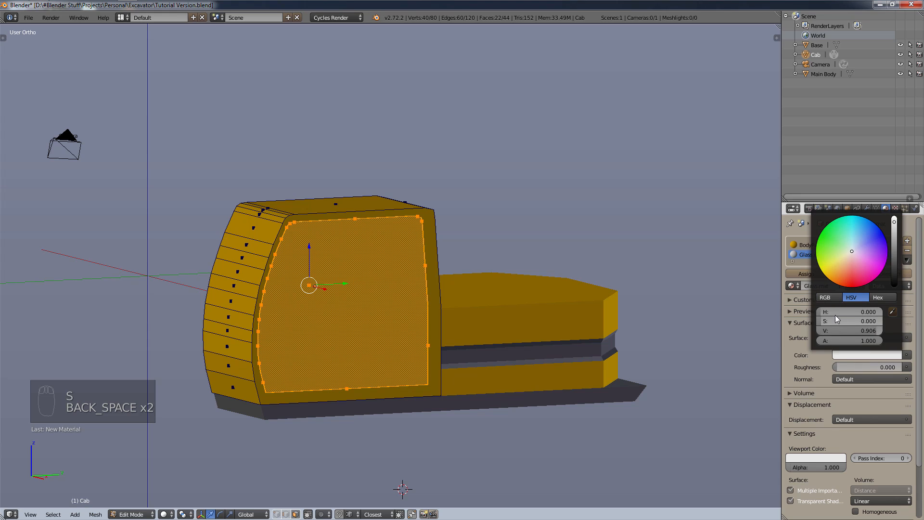
pyautogui.moveTo(825, 320)
pyautogui.mouseDown()
pyautogui.moveTo(889, 320)
pyautogui.moveTo(845, 310)
pyautogui.moveTo(881, 309)
pyautogui.moveTo(868, 309)
pyautogui.moveTo(862, 331)
pyautogui.moveTo(891, 330)
pyautogui.moveTo(840, 312)
pyautogui.mouseUp()
pyautogui.moveTo(804, 443); pyautogui.dragTo(819, 459)
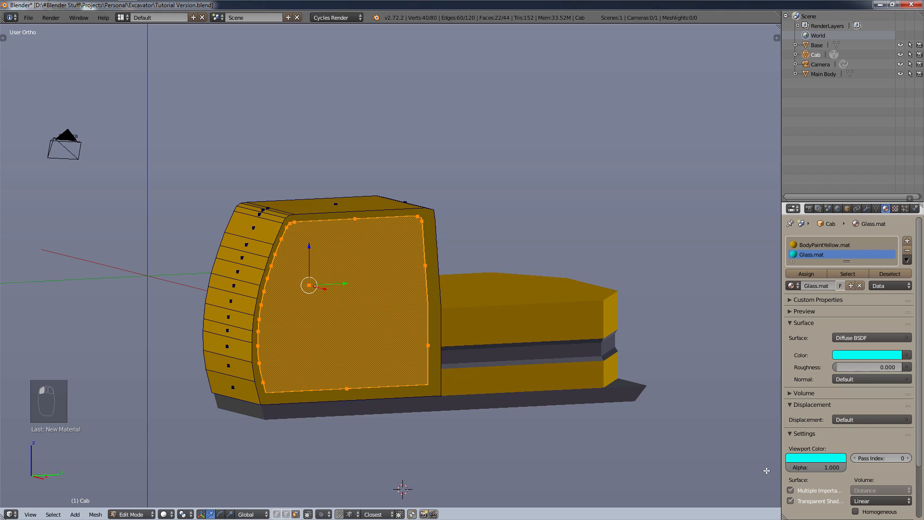
pyautogui.click(819, 275)
pyautogui.press('a')
# - Duplicate the cab's roof face in place, scale the copy to about 0.9 and extrude it slightly upward
pyautogui.moveTo(423, 286); pyautogui.dragTo(412, 270, button='middle')
pyautogui.rightClick(412, 271)
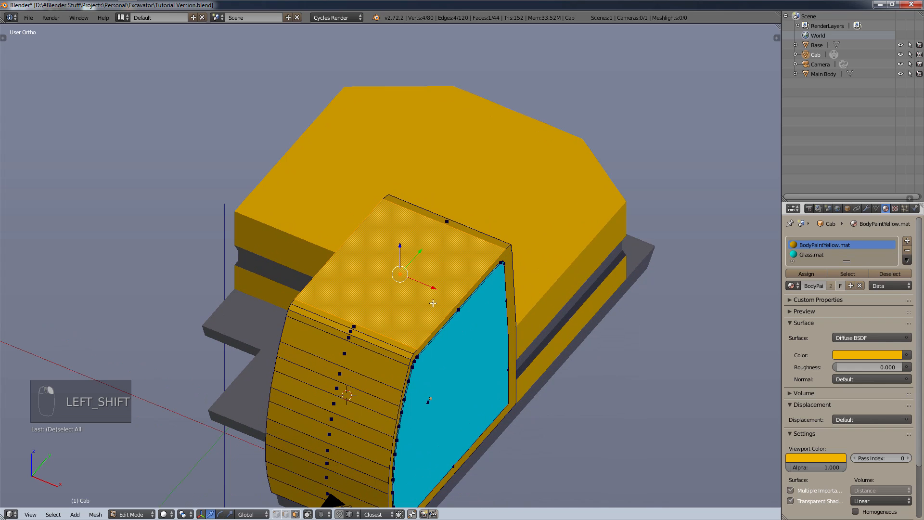
pyautogui.press('shift')
pyautogui.hotkey('shift', 'd')
pyautogui.rightClick(440, 285)
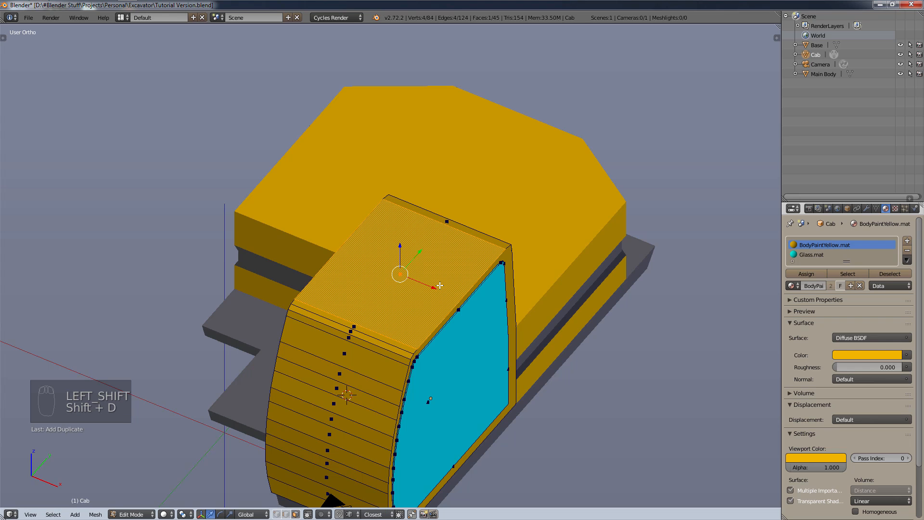
pyautogui.press('s')
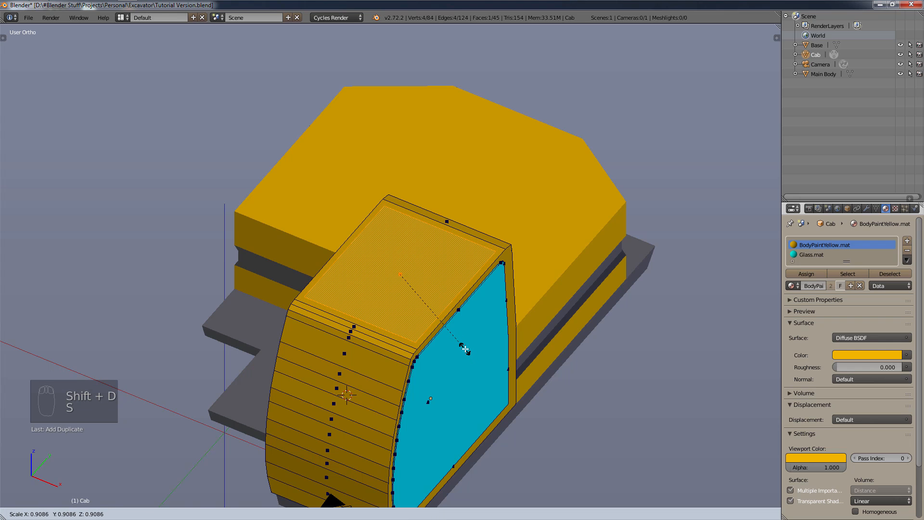
pyautogui.click(441, 291)
pyautogui.press('e')
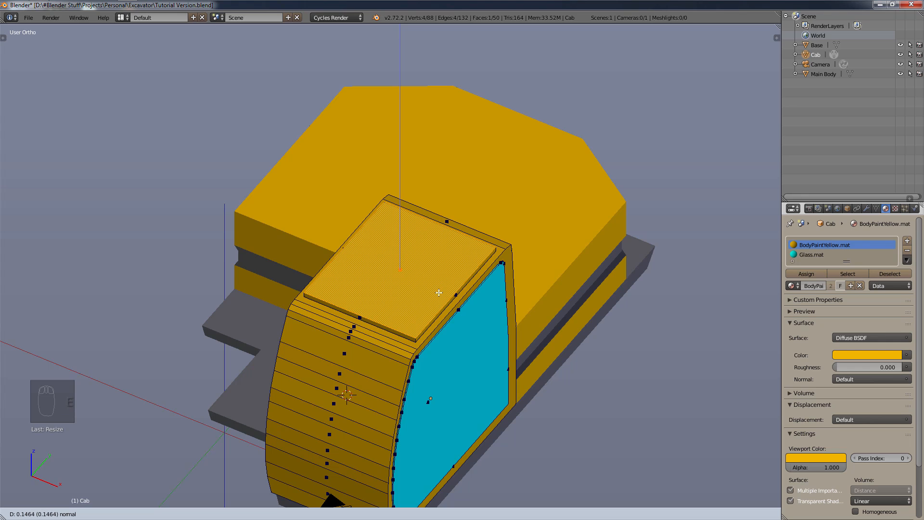
pyautogui.click(438, 305)
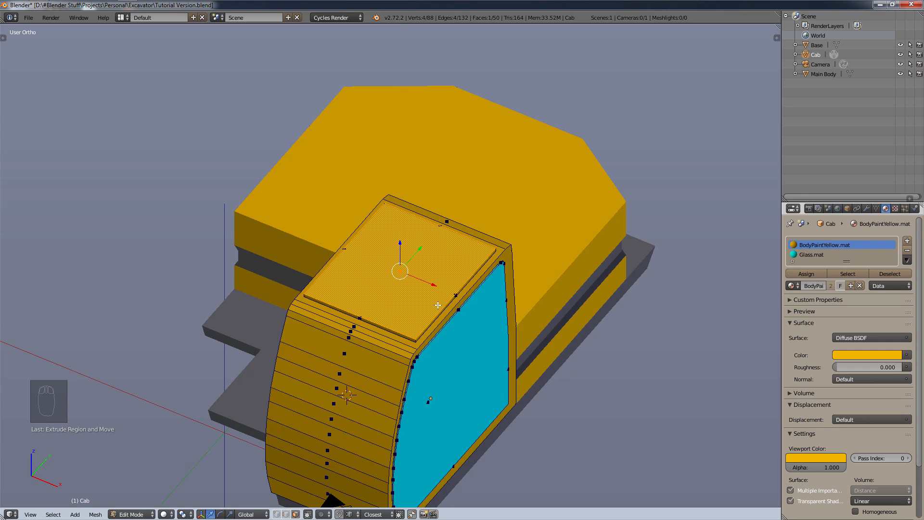
# - Select the linked roof window panel, assign Glass.mat to it and clear the selection
pyautogui.press('l')
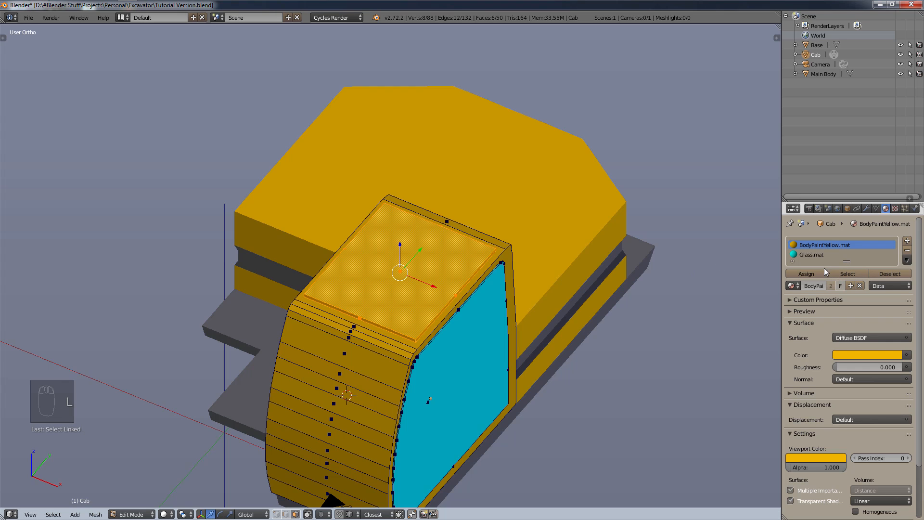
pyautogui.click(816, 256)
pyautogui.click(807, 273)
pyautogui.press('a')
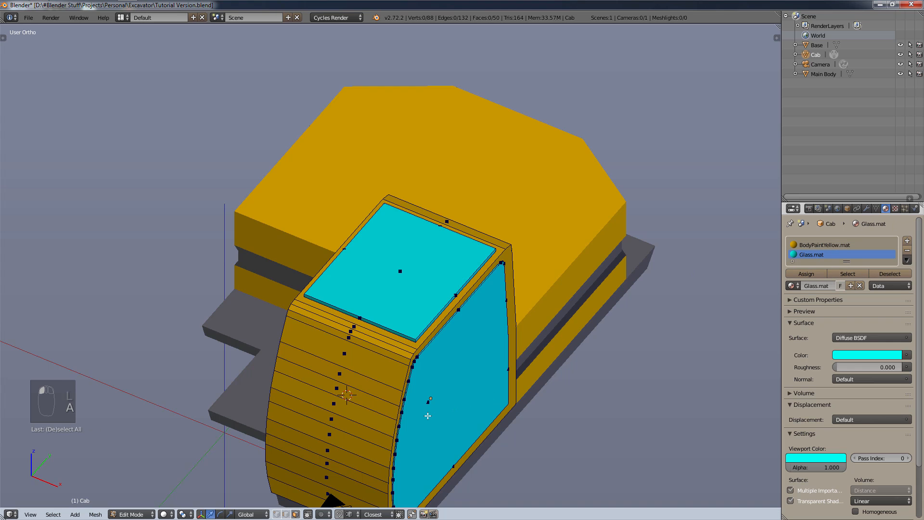
# - Duplicate the cab's opposite side face, scale the copy to about 0.86 and extrude it slightly outward
pyautogui.moveTo(529, 385); pyautogui.dragTo(367, 381, button='middle')
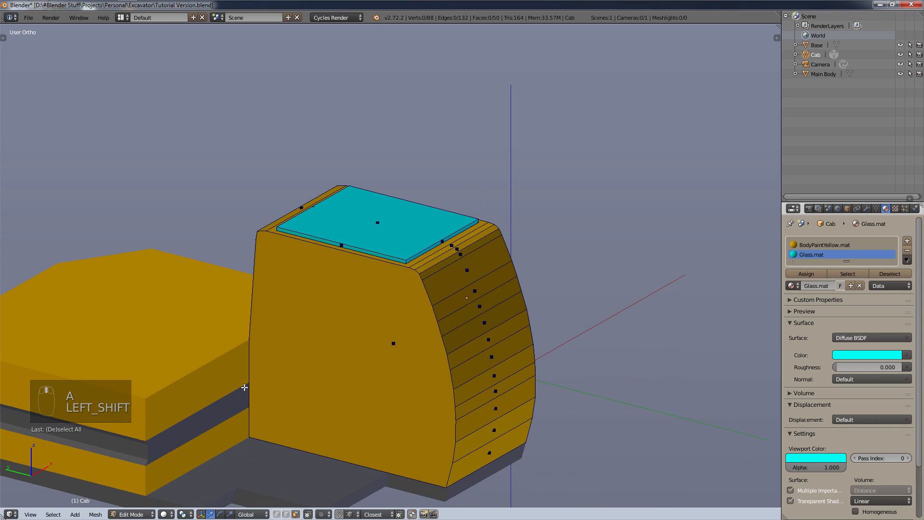
pyautogui.rightClick(367, 381)
pyautogui.hotkey('shift', 'd')
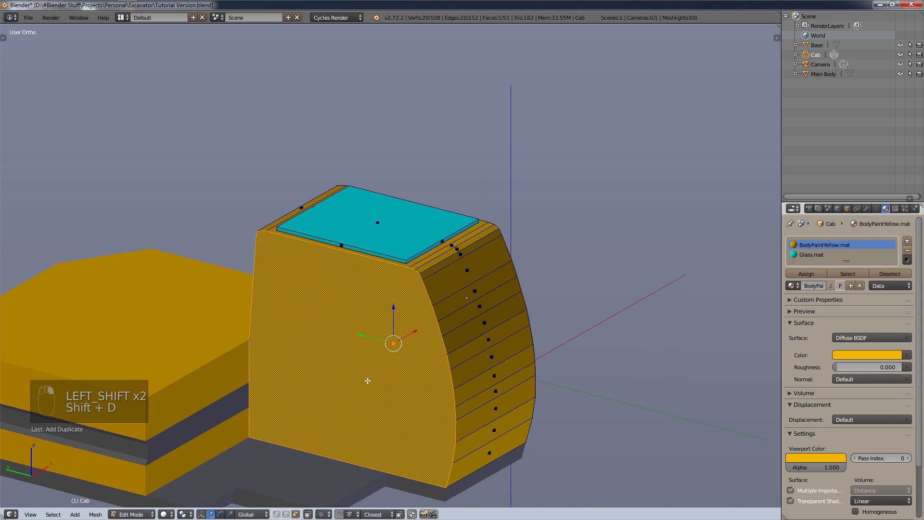
pyautogui.press('s')
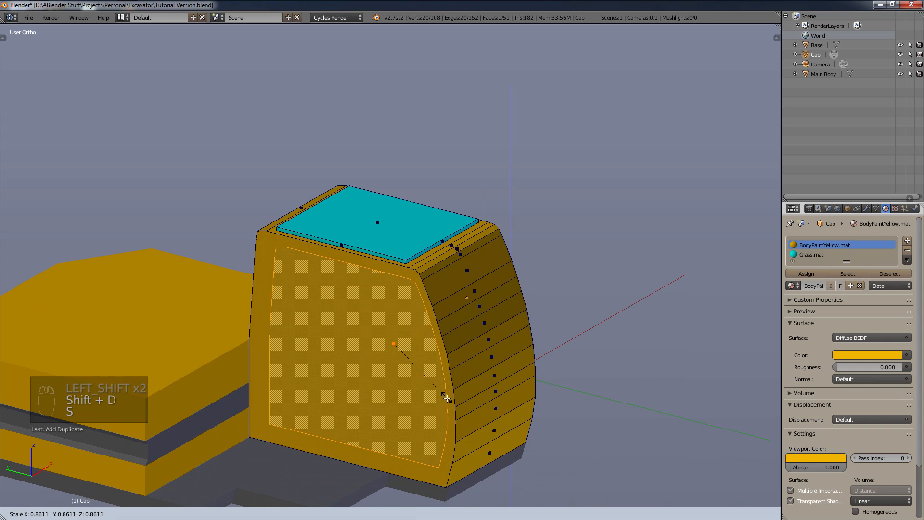
pyautogui.click(447, 398)
pyautogui.press('e')
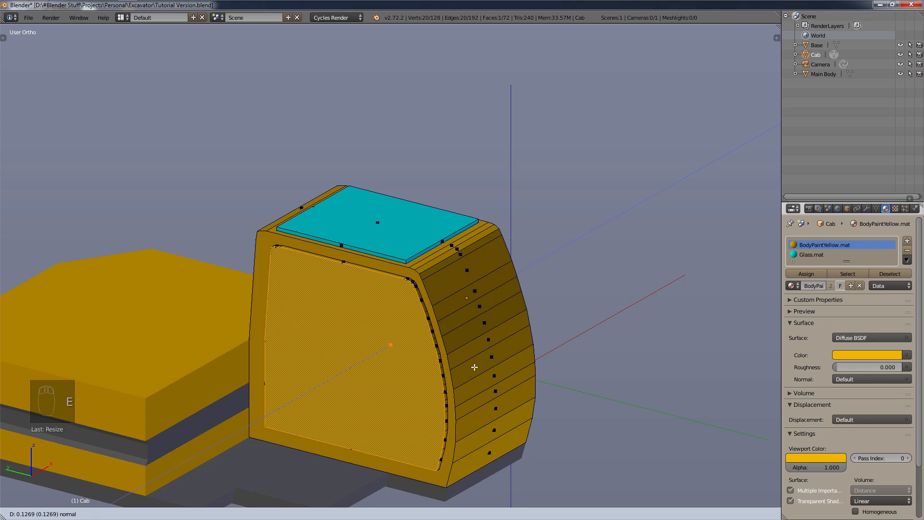
pyautogui.click(483, 366)
# - Select only the linked window panel on the cab's opposite side, assign Glass.mat to it and clear the selection
pyautogui.press('l')
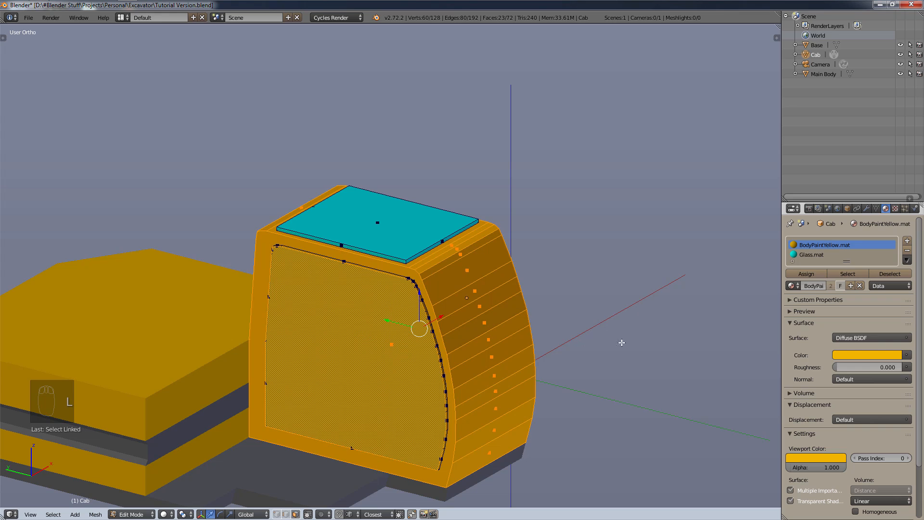
pyautogui.rightClick(408, 356)
pyautogui.press('l')
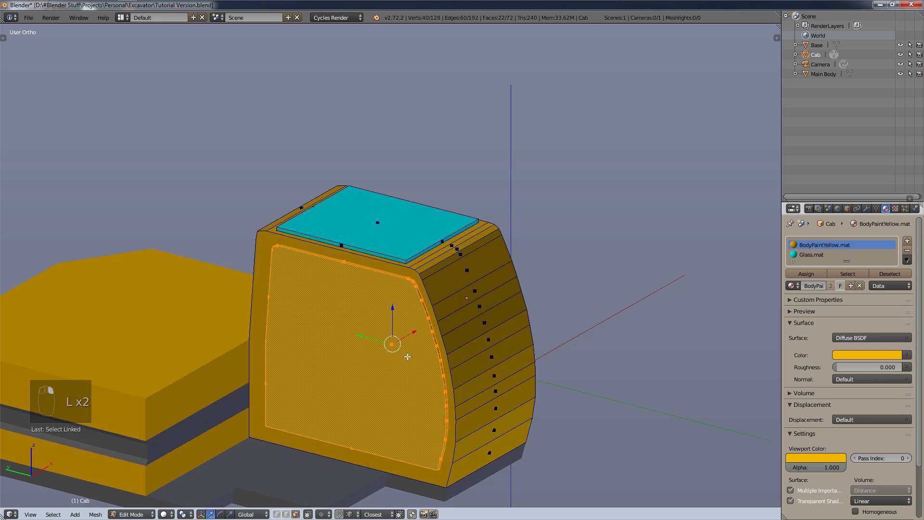
pyautogui.click(808, 256)
pyautogui.click(806, 273)
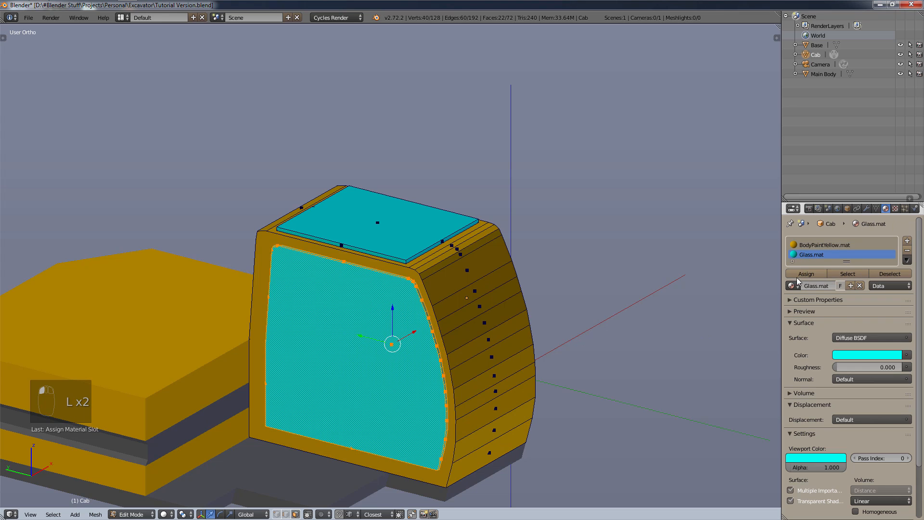
pyautogui.moveTo(626, 366); pyautogui.dragTo(459, 373, button='middle')
pyautogui.press('a')
# - Add a third material slot to the cab and put the existing BodyPaintFlatBlk.mat material in it
pyautogui.scroll(3, 463, 372)
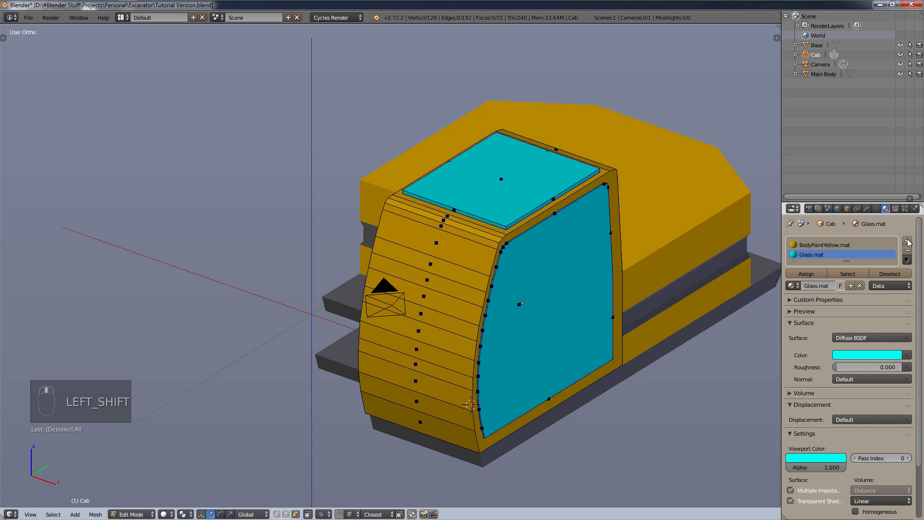
pyautogui.click(908, 241)
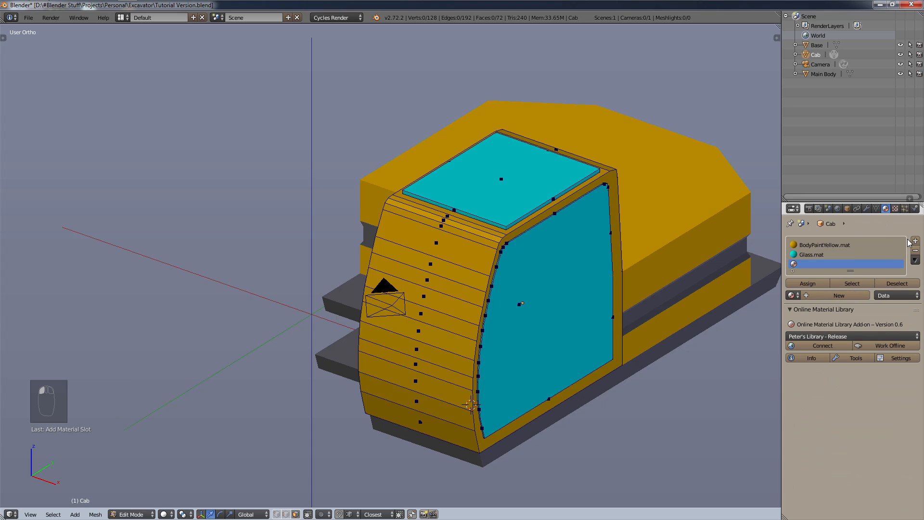
pyautogui.click(796, 297)
pyautogui.click(794, 308)
pyautogui.click(796, 295)
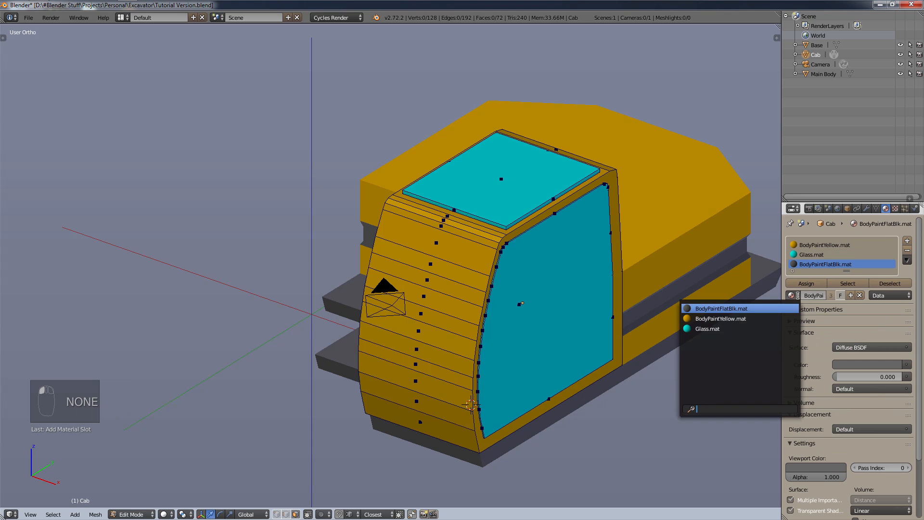
# - Duplicate the cab's rear face, scale the copy to about 0.94 and extrude it slightly outward
pyautogui.moveTo(648, 334); pyautogui.dragTo(433, 370, button='middle')
pyautogui.scroll(2, 555, 384)
pyautogui.scroll(2, 433, 370)
pyautogui.rightClick(667, 255)
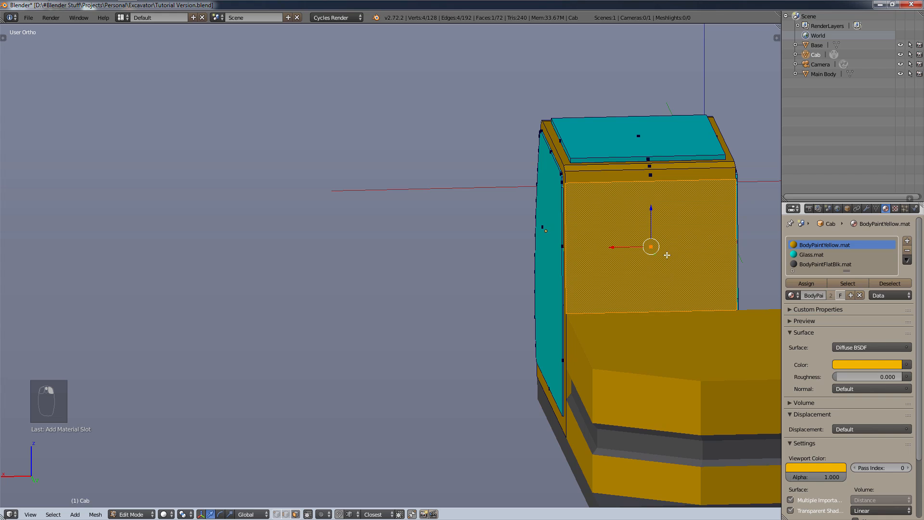
pyautogui.hotkey('shift', 'd')
pyautogui.press('s')
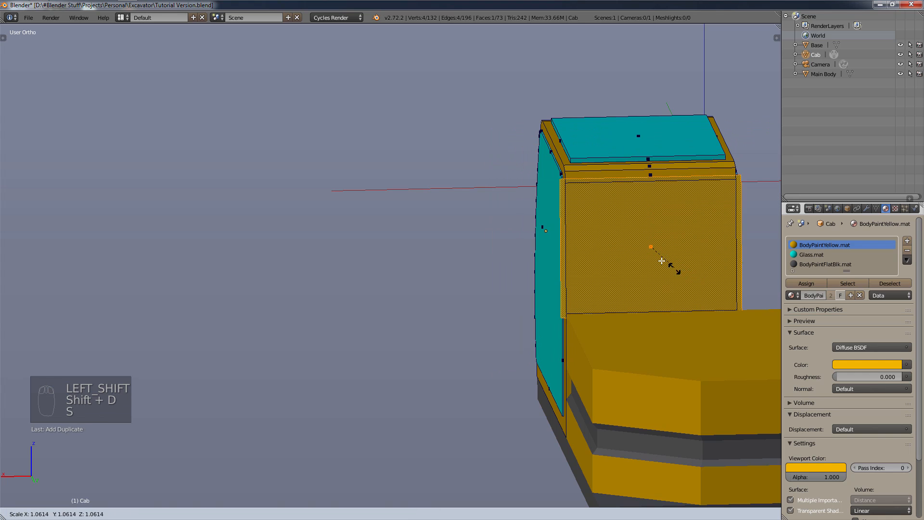
pyautogui.click(668, 271)
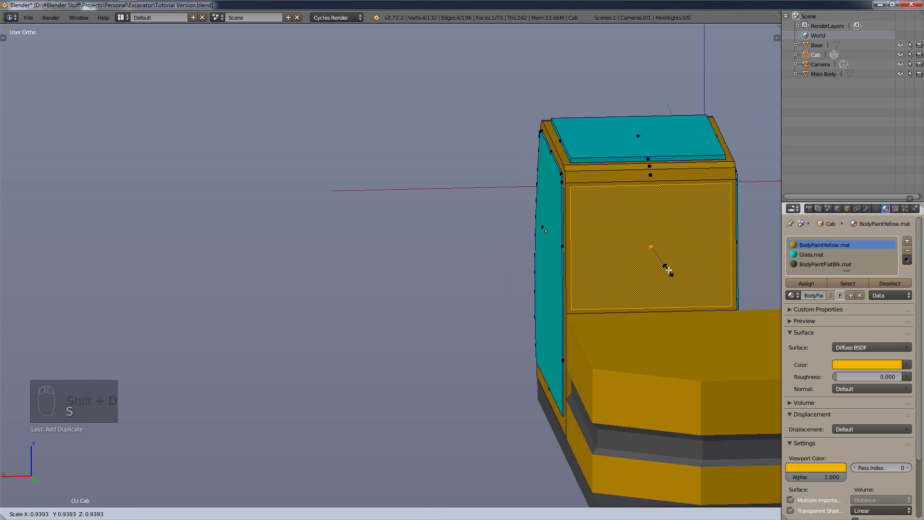
pyautogui.press('e')
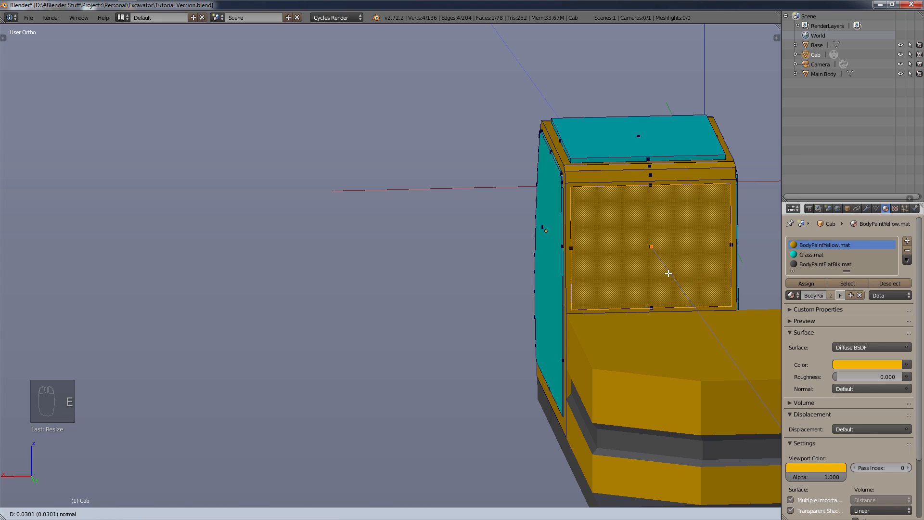
pyautogui.click(670, 280)
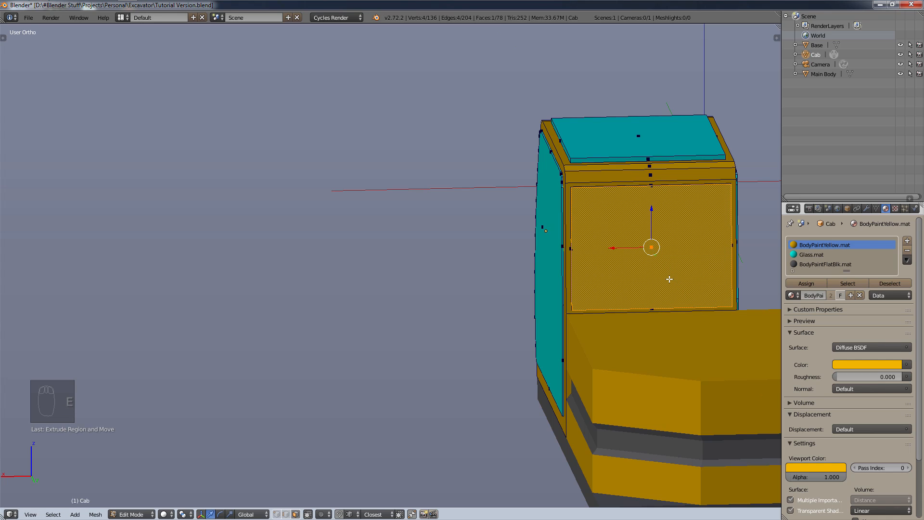
# - Select the whole linked rear window panel and assign Glass.mat to it
pyautogui.press('l')
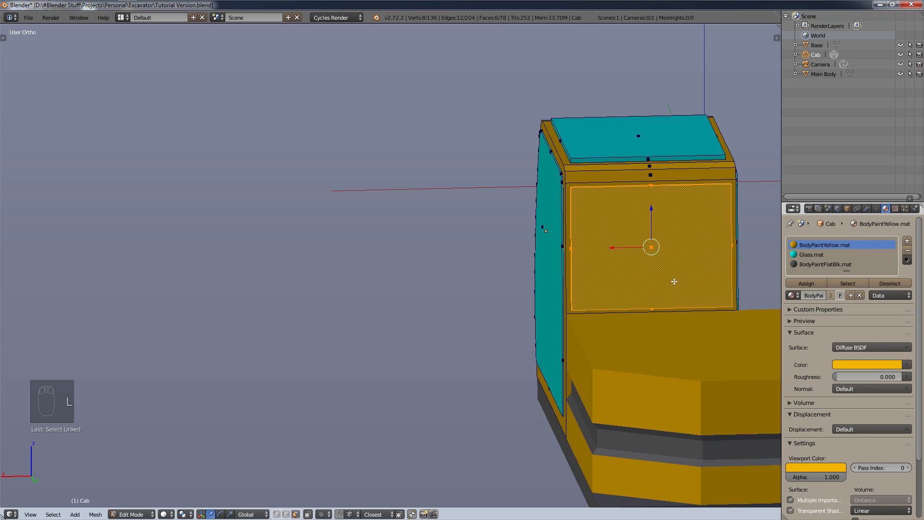
pyautogui.click(813, 255)
pyautogui.click(810, 285)
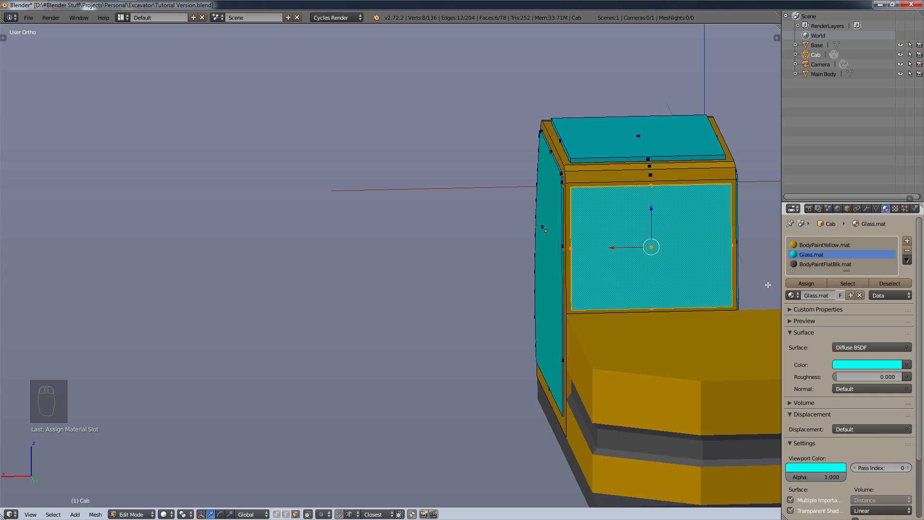
pyautogui.moveTo(525, 310); pyautogui.dragTo(477, 301, button='middle')
# - Centre the 3D cursor on the exhaust pipe using the side and top reference views, and add a Bezier circle there
pyautogui.press('KP_3')
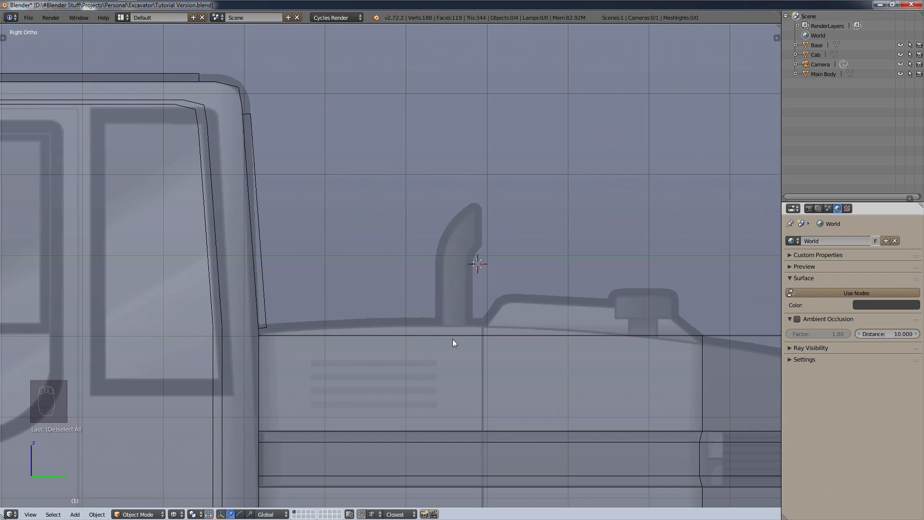
pyautogui.click(452, 339)
pyautogui.hotkey('shift', 'a')
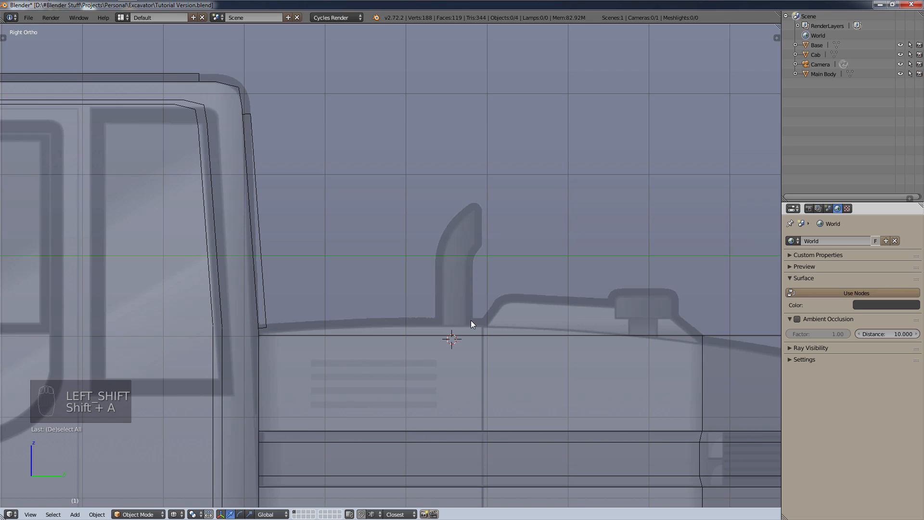
pyautogui.press('KP_7')
pyautogui.scroll(3, 361, 197)
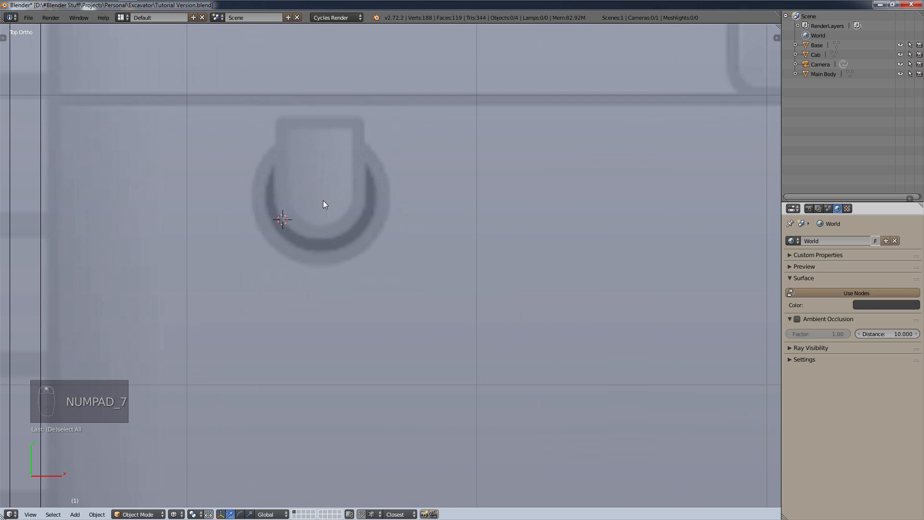
pyautogui.hotkey('shift', 'a')
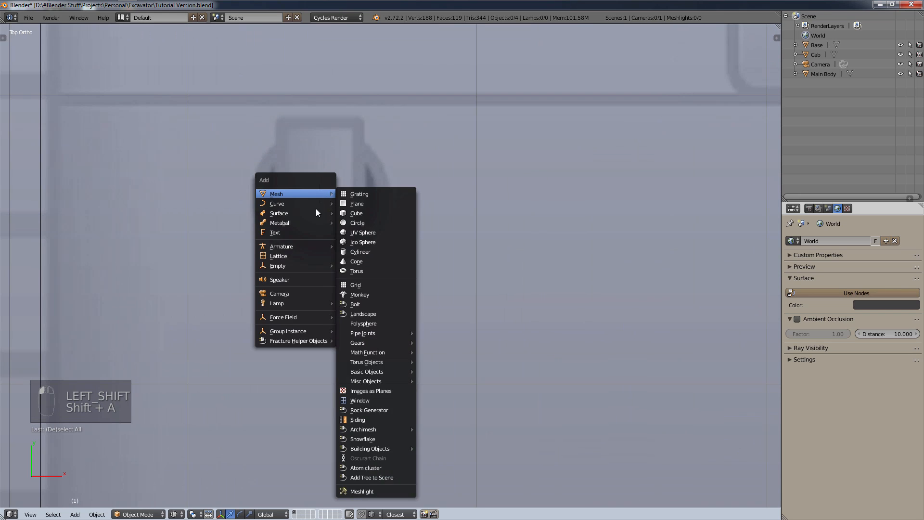
pyautogui.moveTo(318, 204)
pyautogui.click(356, 216)
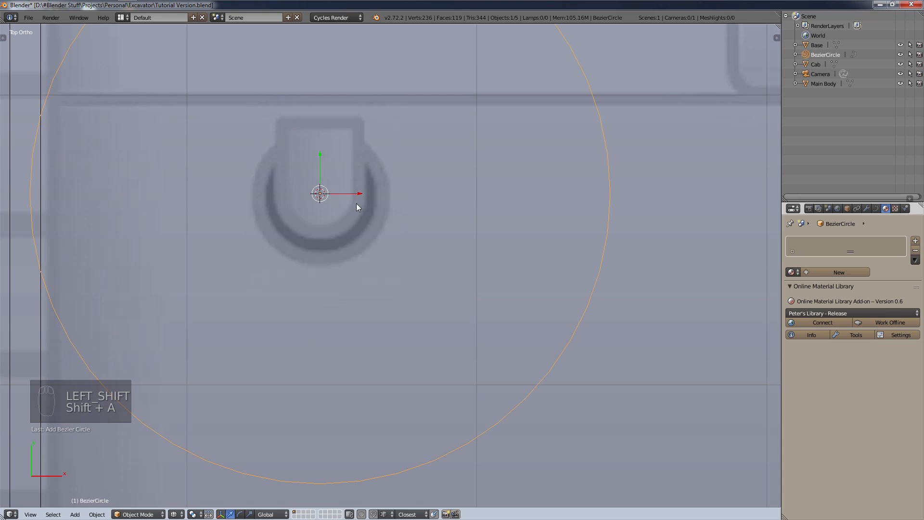
# - Scale the Bezier circle down to the exhaust pipe's width in the top reference and move it to the last layer
pyautogui.scroll(-3, 345, 201)
pyautogui.scroll(3, 347, 202)
pyautogui.press('s')
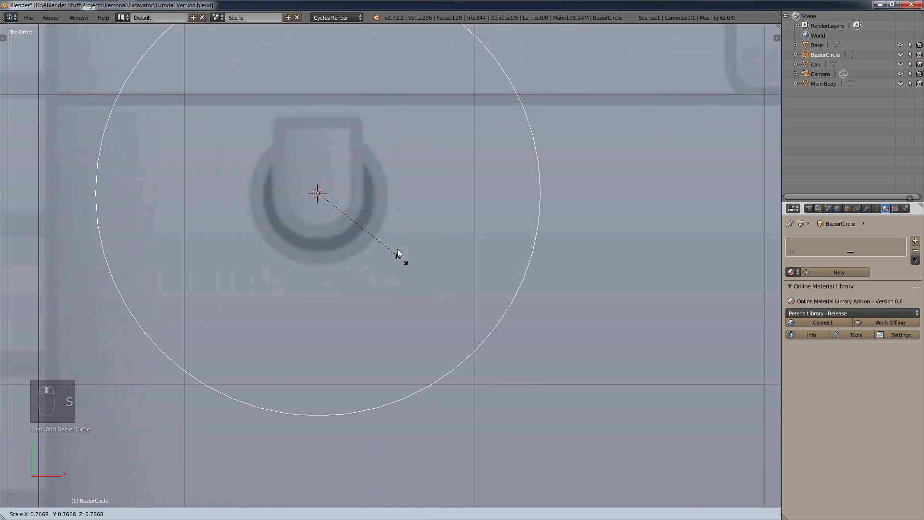
pyautogui.click(339, 198)
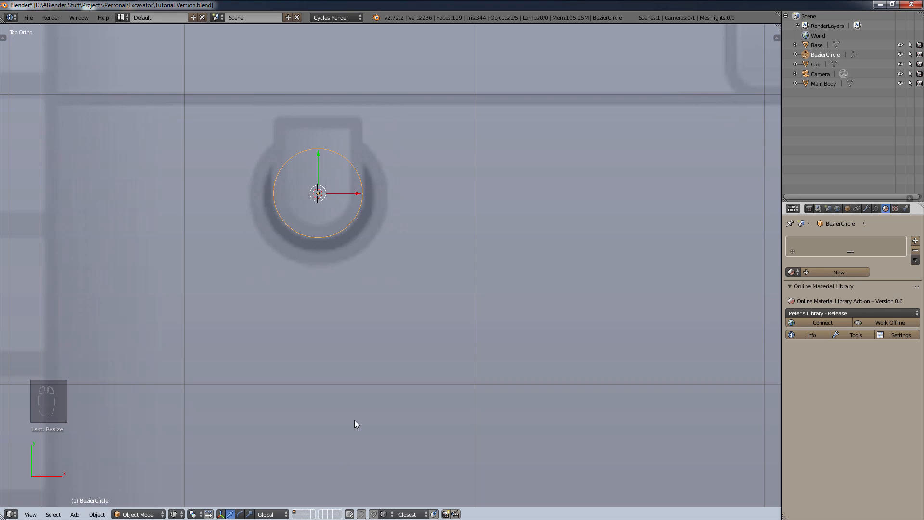
pyautogui.press('m')
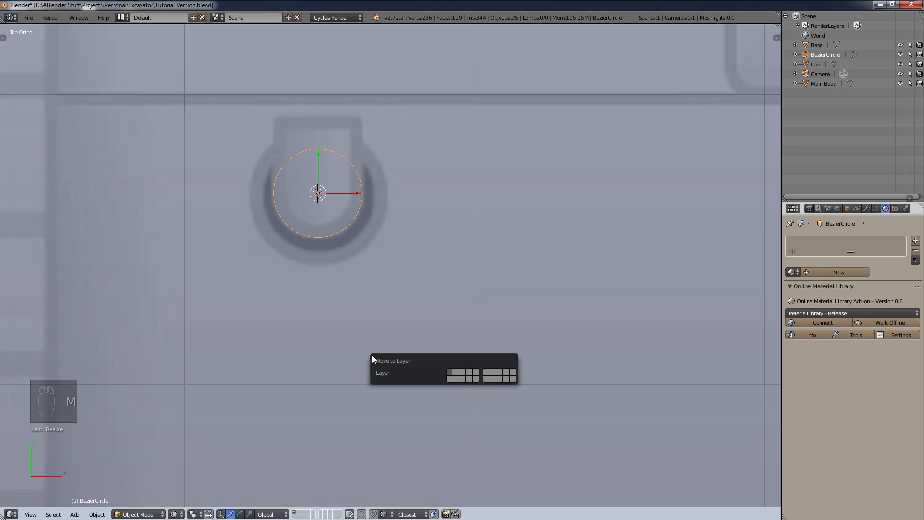
pyautogui.click(511, 379)
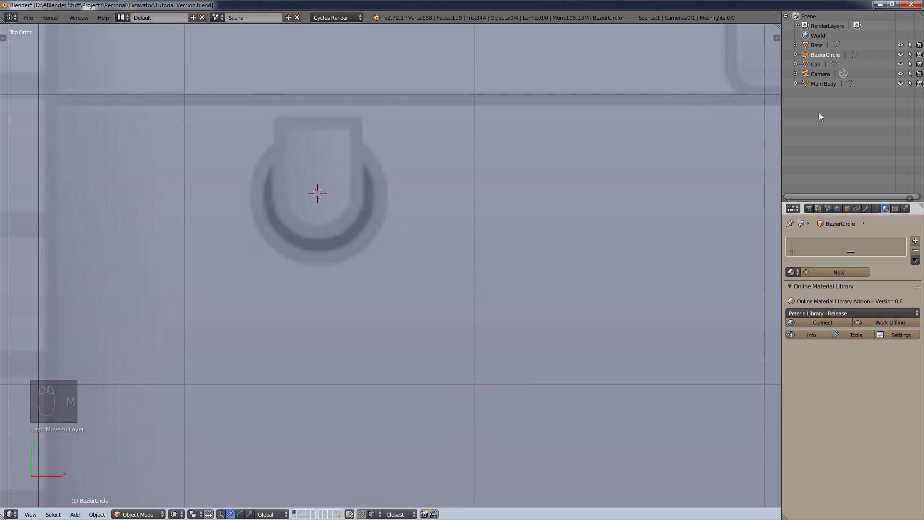
# - Rename the Bezier circle object as Exhaust.Diam
pyautogui.doubleClick(832, 56)
pyautogui.write('Exhaust')
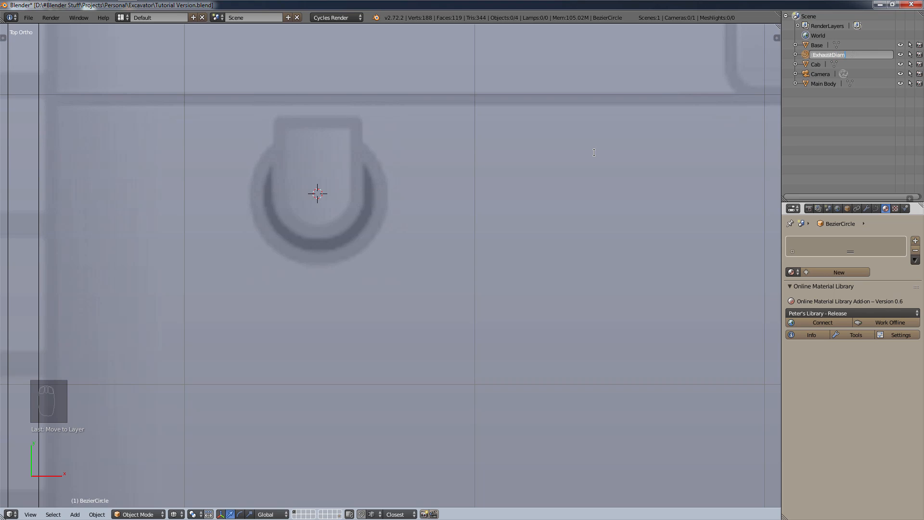
pyautogui.write('Diam')
pyautogui.press('Return')
pyautogui.doubleClick(828, 75)
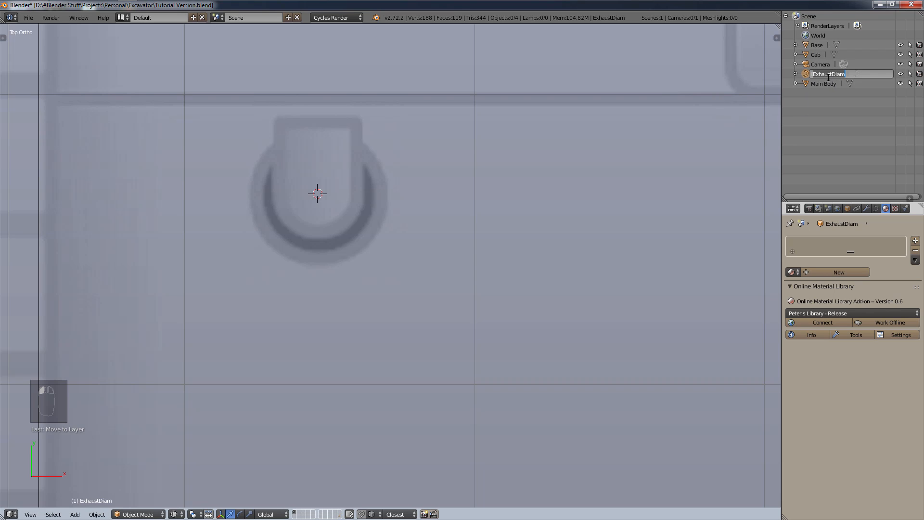
pyautogui.press('Right')
pyautogui.press('Left')
pyautogui.press('Left')
pyautogui.press('Left')
pyautogui.write('.')
pyautogui.press('Return')
# - Place the 3D cursor just below the base of the exhaust pipe in the side view and add a Bezier curve
pyautogui.scroll(-4, 578, 234)
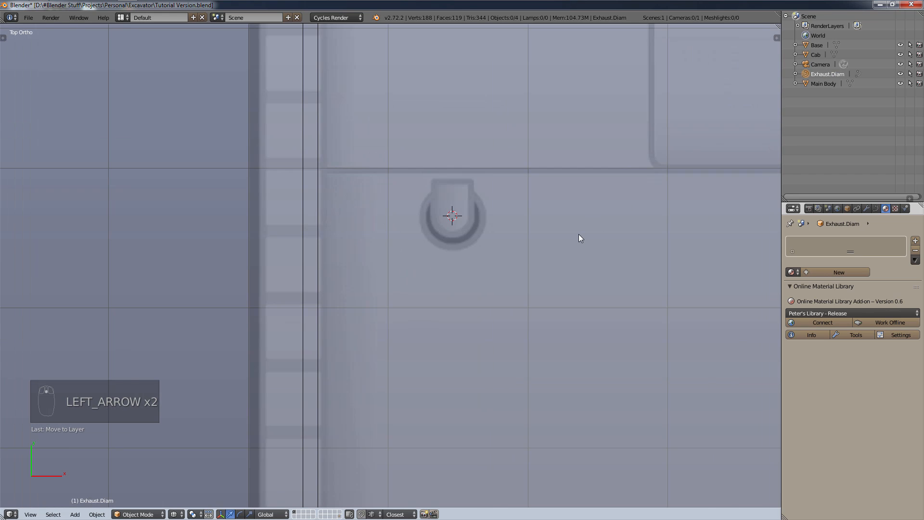
pyautogui.press('KP_3')
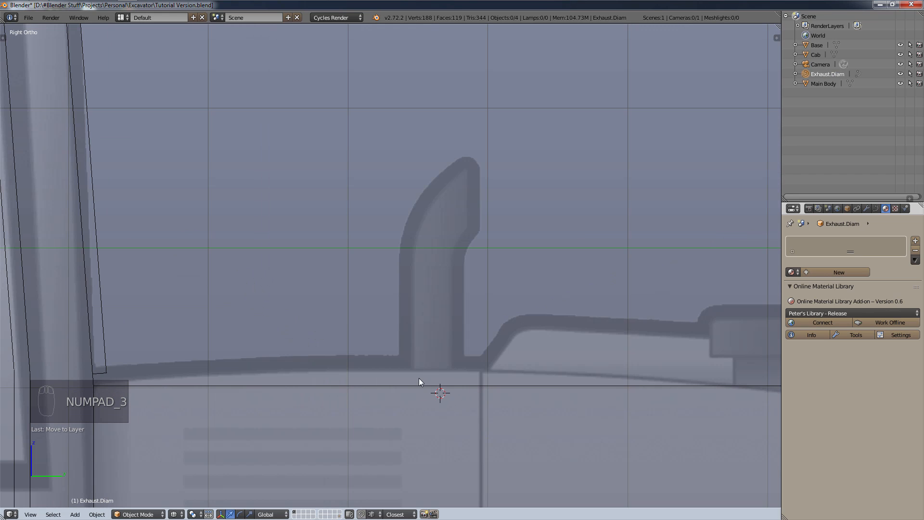
pyautogui.click(432, 405)
pyautogui.press('shift')
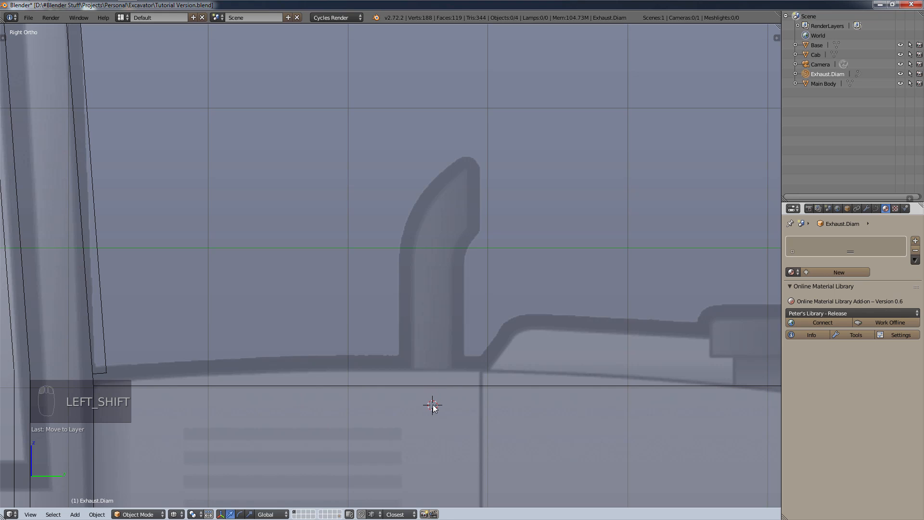
pyautogui.hotkey('shift', 'a')
pyautogui.moveTo(440, 373)
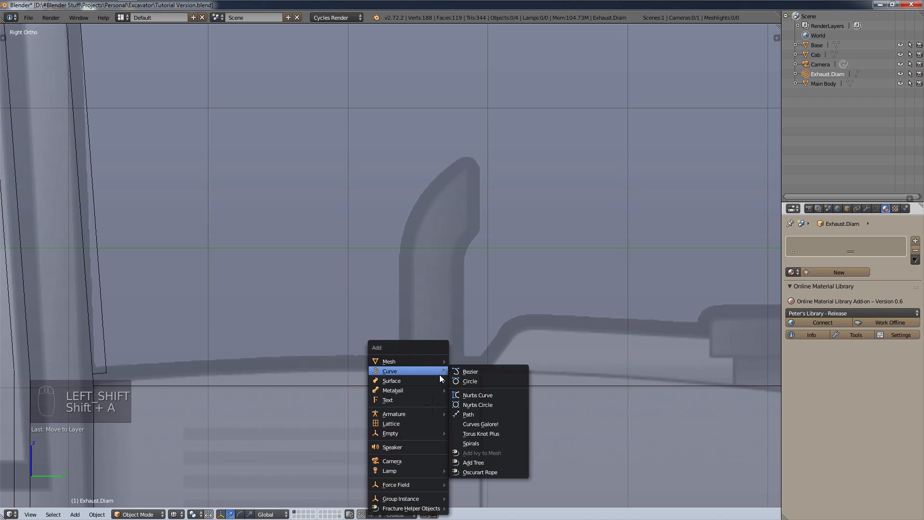
pyautogui.click(491, 371)
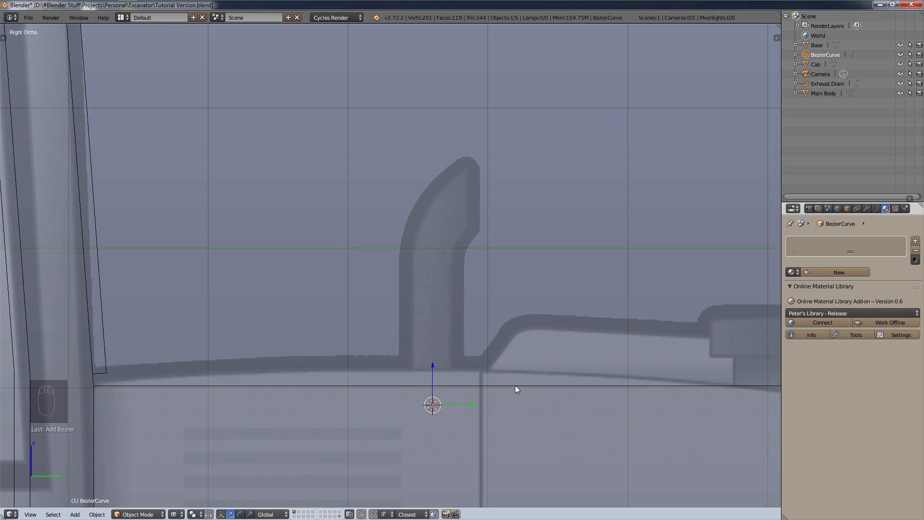
# - Rotate the Bezier curve 90 degrees about the global Y axis so it stands upright
pyautogui.scroll(-4, 515, 385)
pyautogui.moveTo(576, 343); pyautogui.dragTo(567, 369, button='middle')
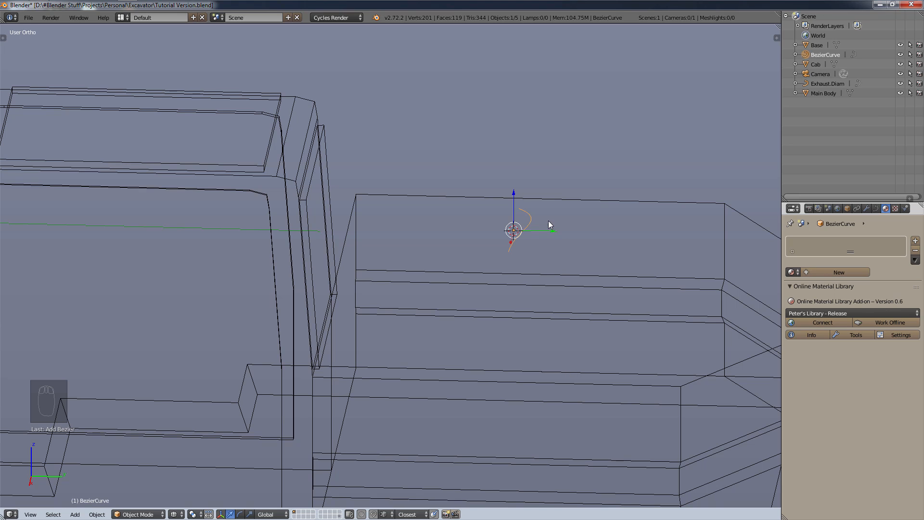
pyautogui.press('r')
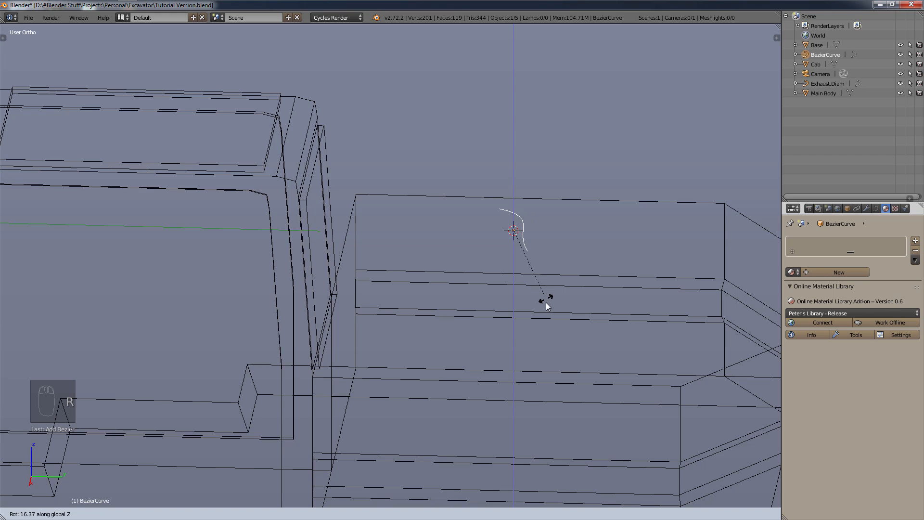
pyautogui.press('x')
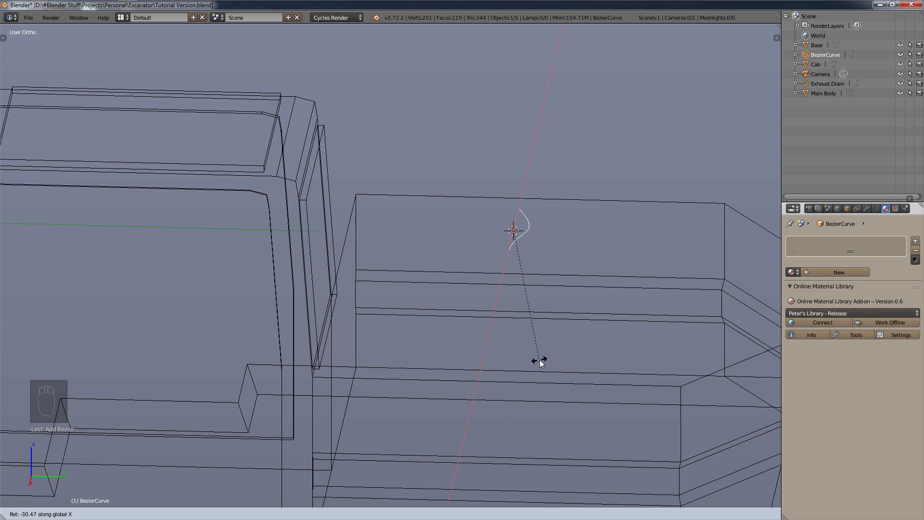
pyautogui.press('y')
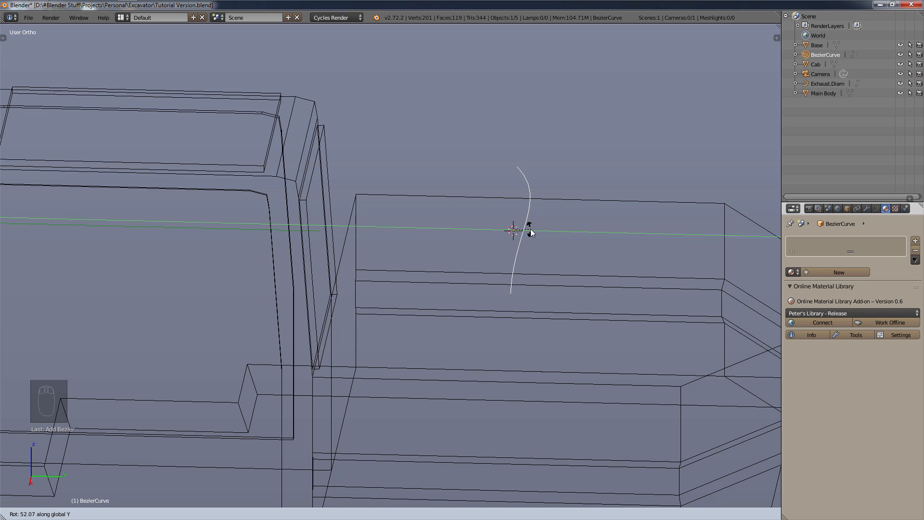
pyautogui.write('90')
pyautogui.press('Return')
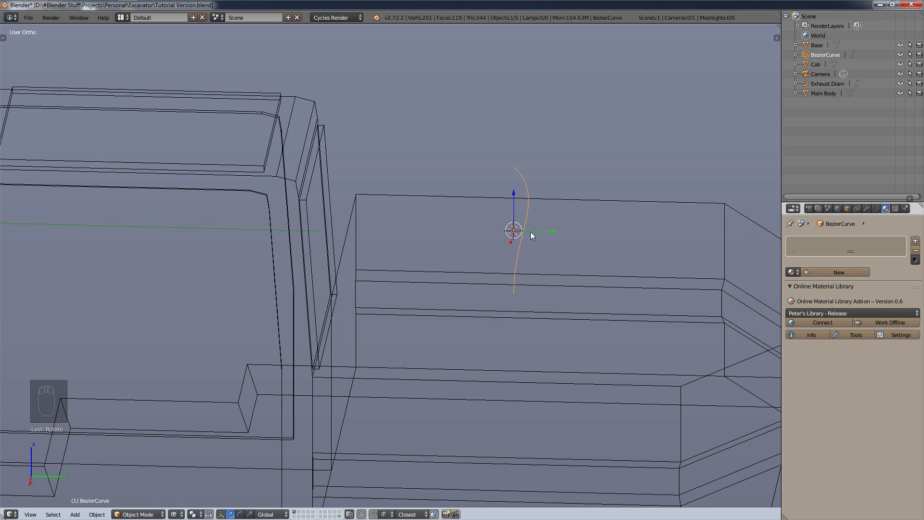
# - Put the upright Bezier curve into Edit Mode in the right view and turn off its normals display
pyautogui.press('KP_3')
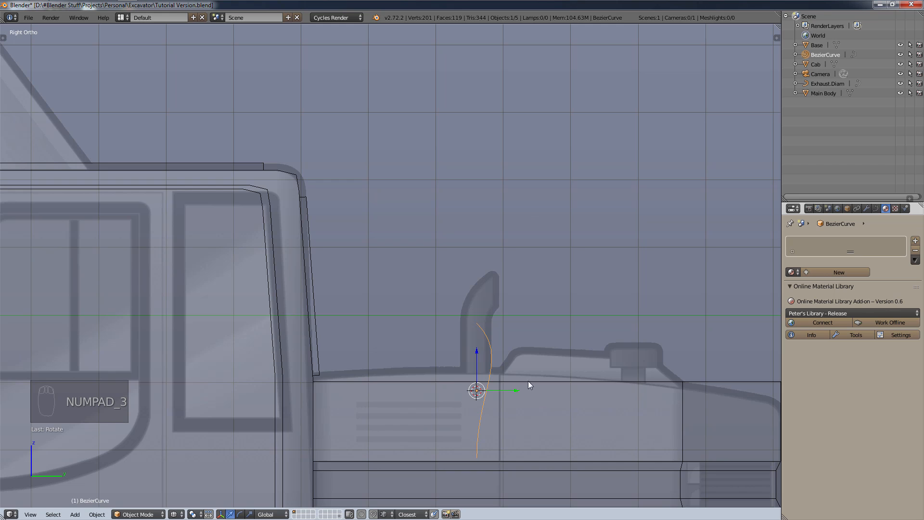
pyautogui.scroll(3, 528, 380)
pyautogui.keyDown('shift'); pyautogui.moveTo(501, 420); pyautogui.dragTo(509, 335, button='middle'); pyautogui.keyUp('shift')
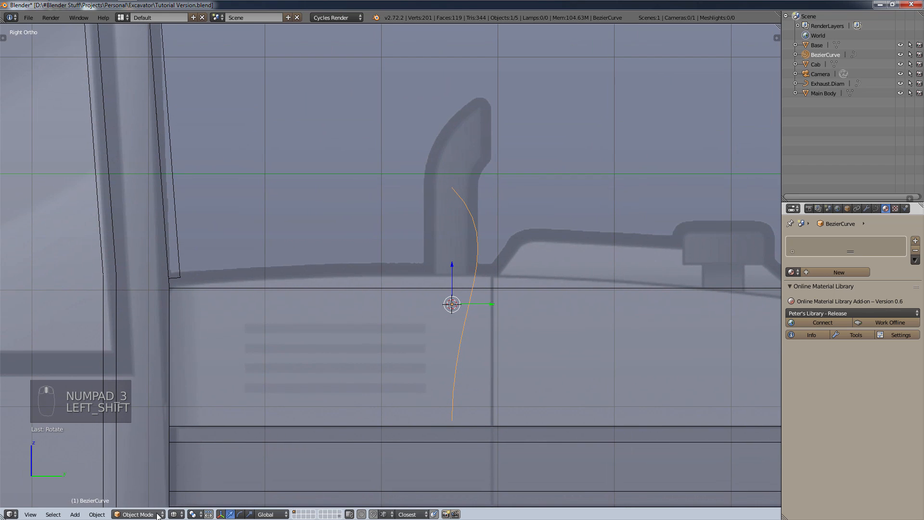
pyautogui.click(139, 514)
pyautogui.click(156, 489)
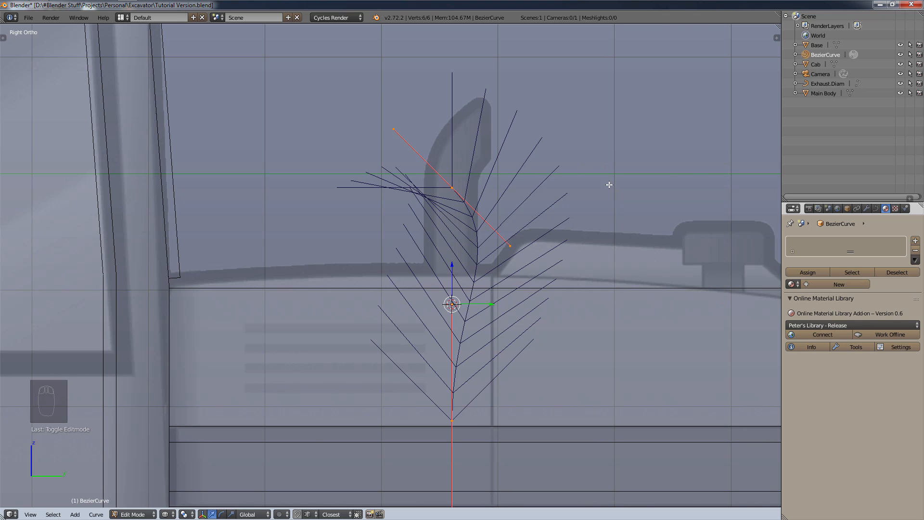
pyautogui.press('n')
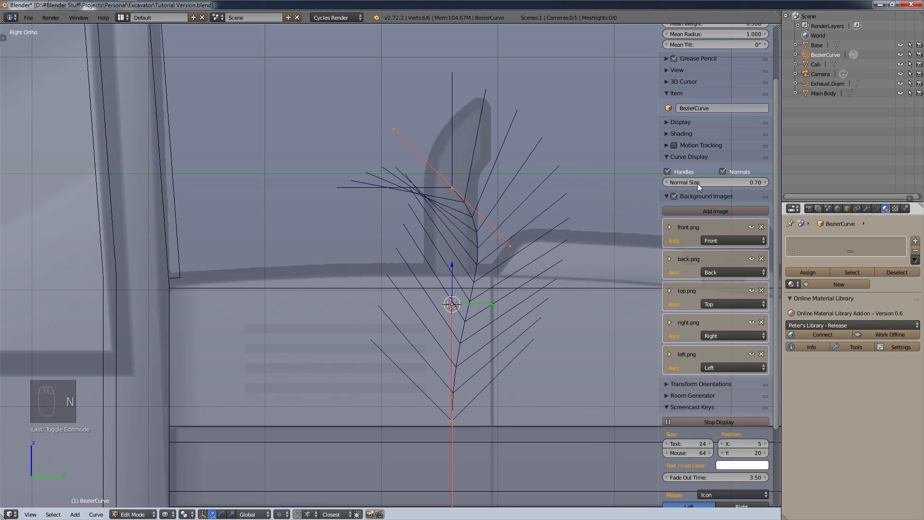
pyautogui.click(723, 172)
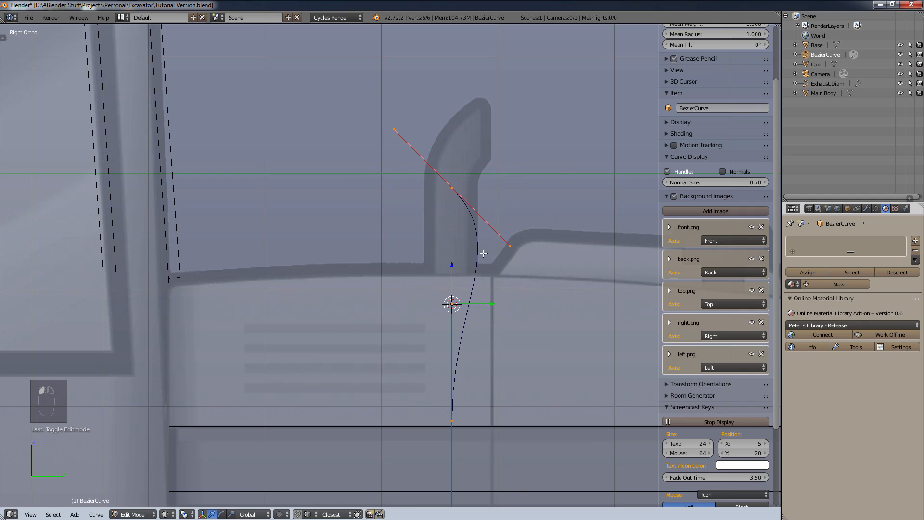
pyautogui.press('n')
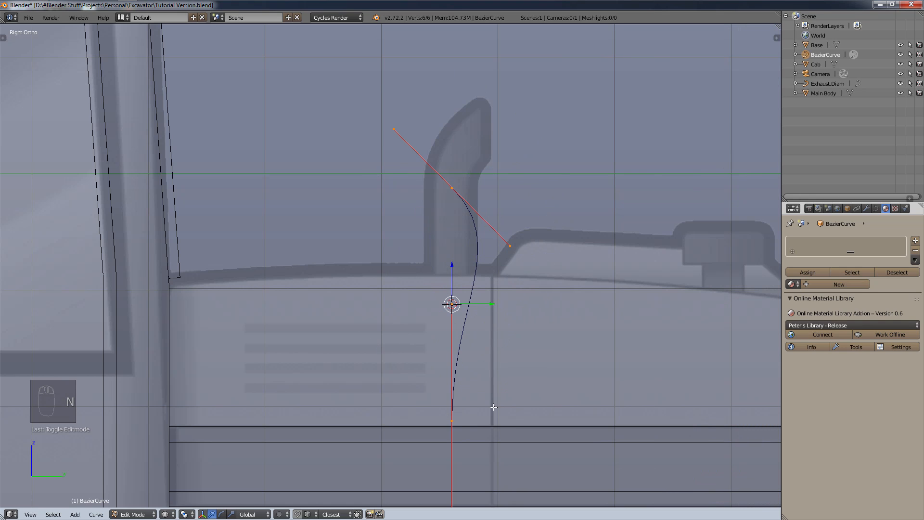
# - Assign Exhaust.Diam as the bevel object of the upright Bezier curve to give it a pipe shape
pyautogui.rightClick(453, 423)
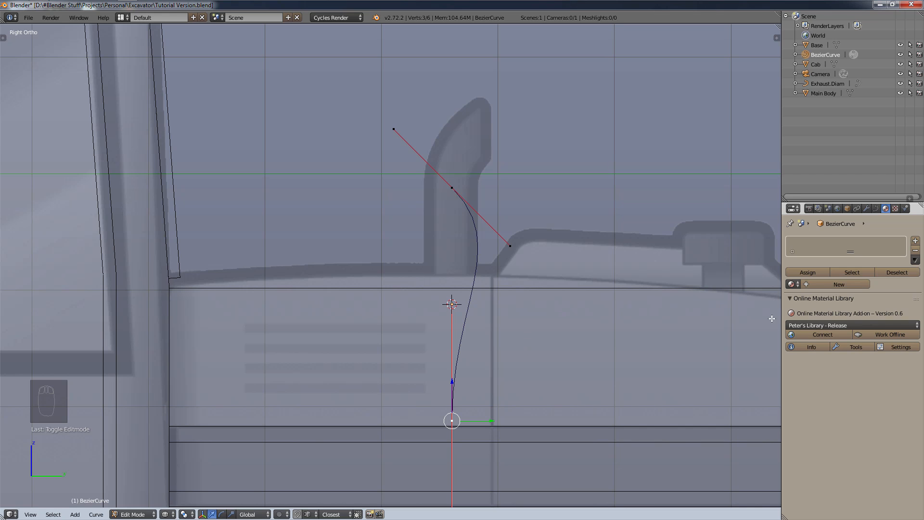
pyautogui.click(876, 208)
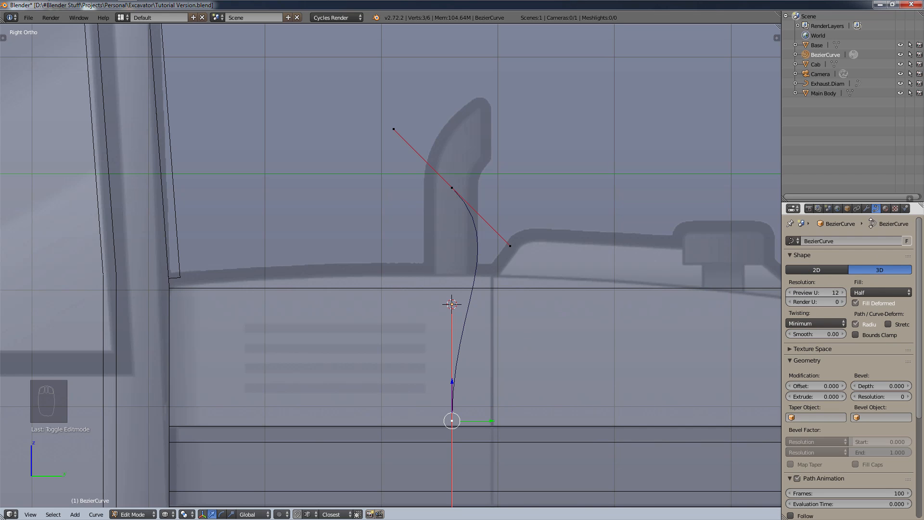
pyautogui.click(874, 417)
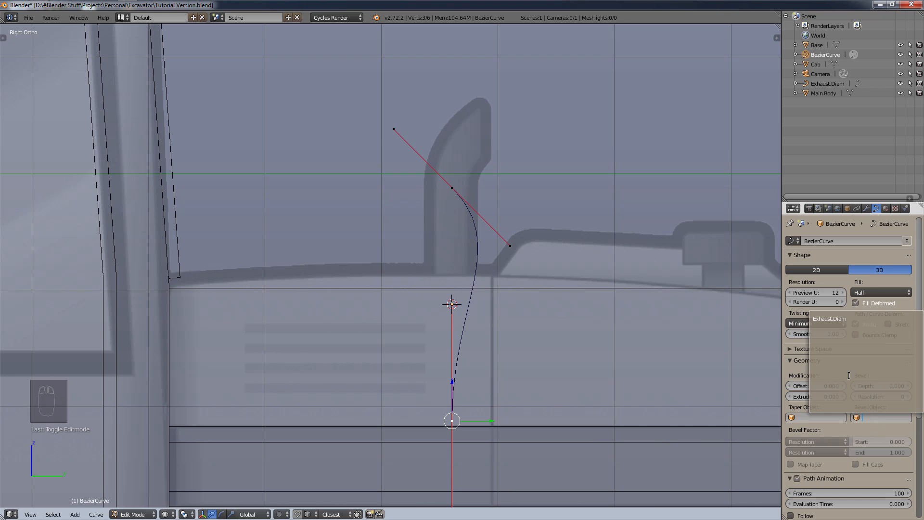
pyautogui.click(850, 318)
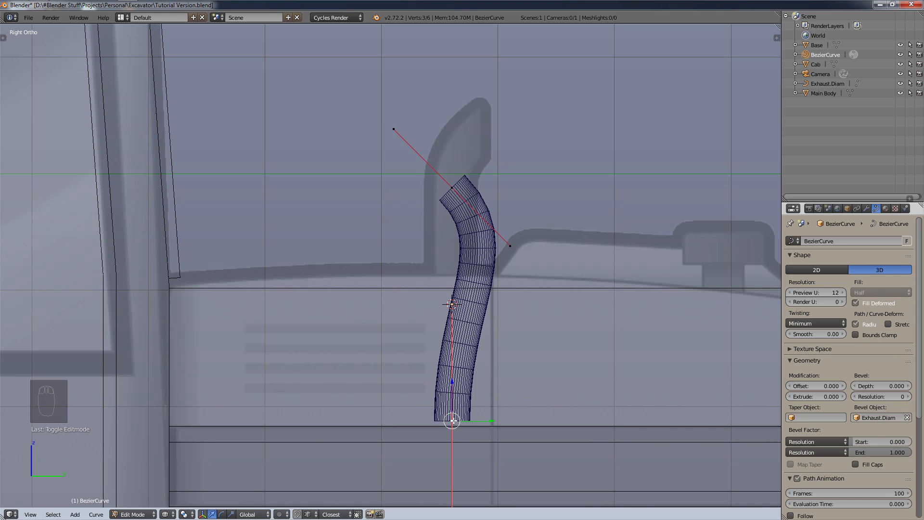
# - Scale the handles of the curve's lower control point down to about 0.15
pyautogui.scroll(-2, 496, 433)
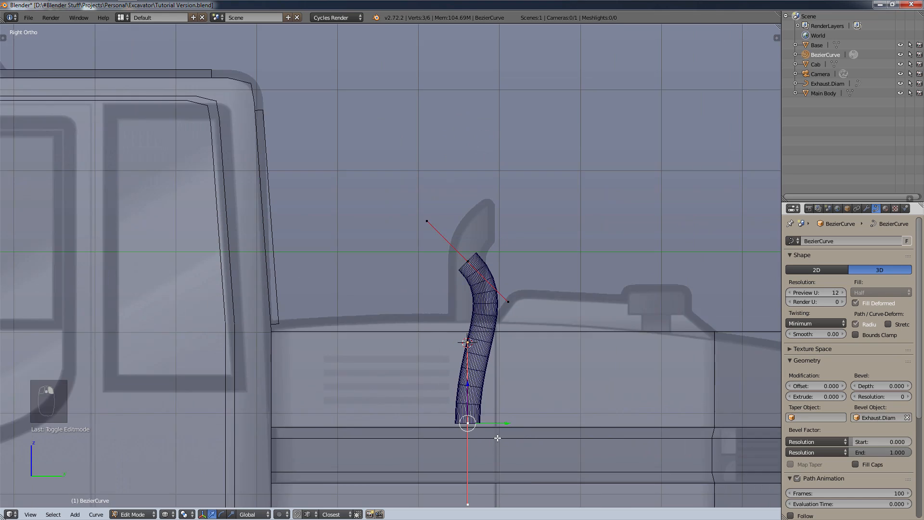
pyautogui.scroll(3, 501, 446)
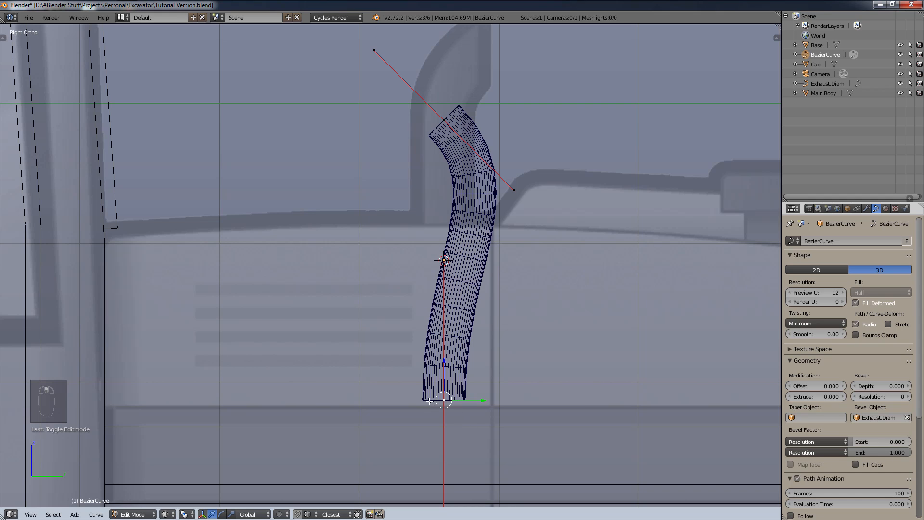
pyautogui.scroll(-4, 443, 398)
pyautogui.press('a')
pyautogui.press('a')
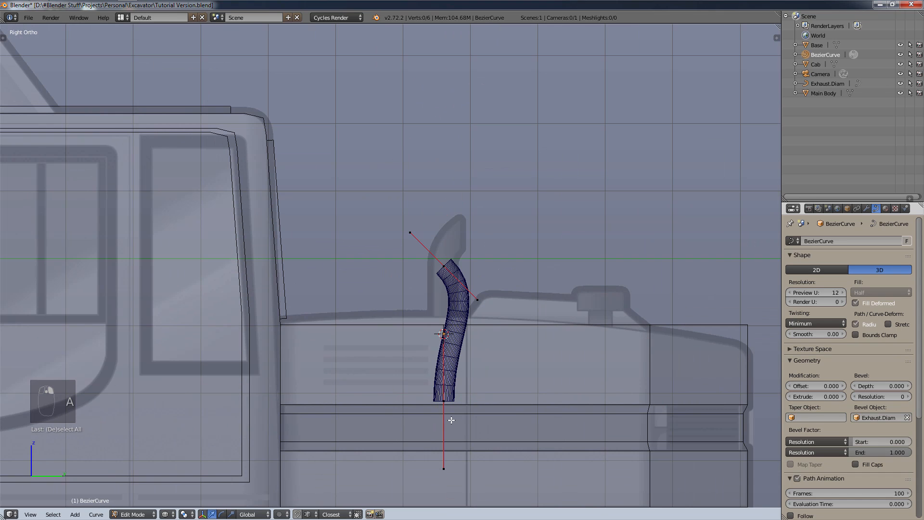
pyautogui.rightClick(447, 404)
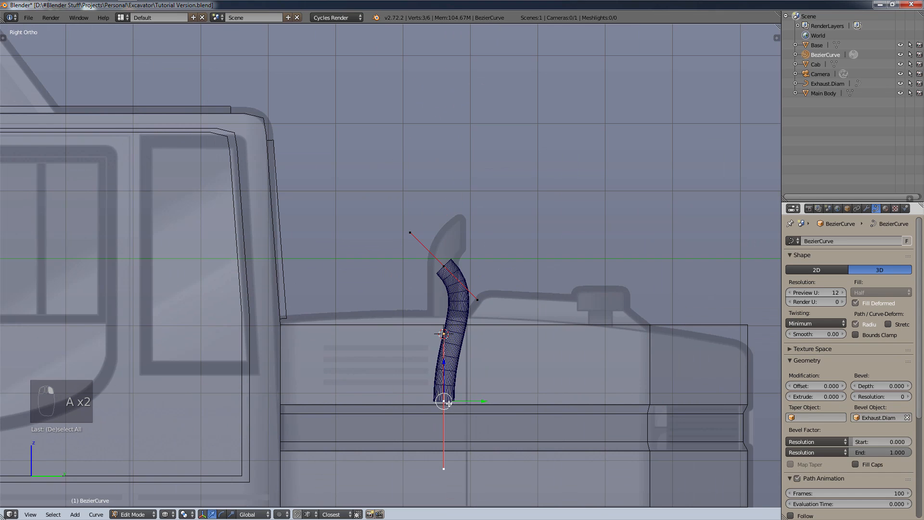
pyautogui.scroll(4, 448, 403)
pyautogui.scroll(-4, 439, 400)
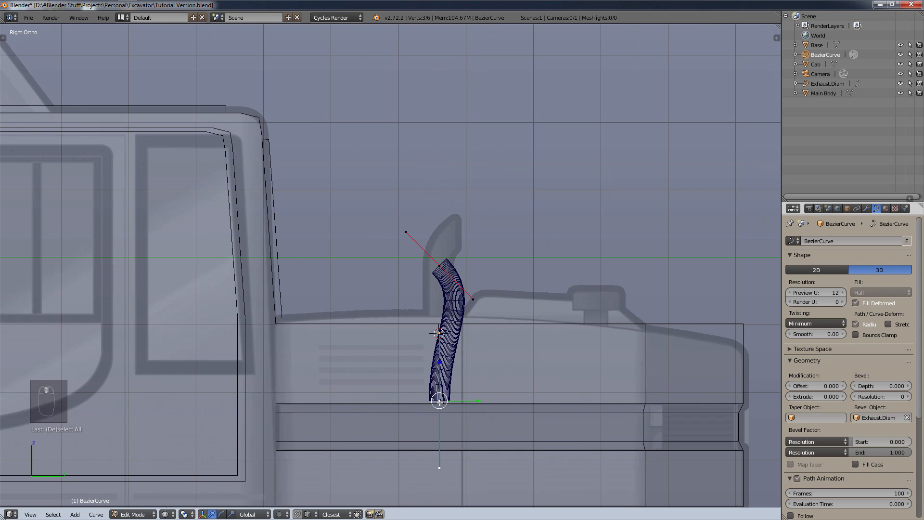
pyautogui.press('s')
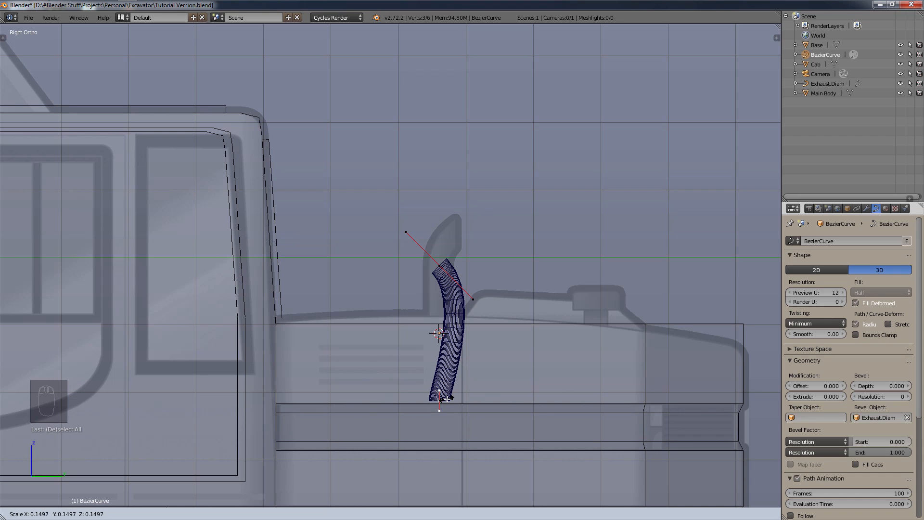
pyautogui.click(442, 400)
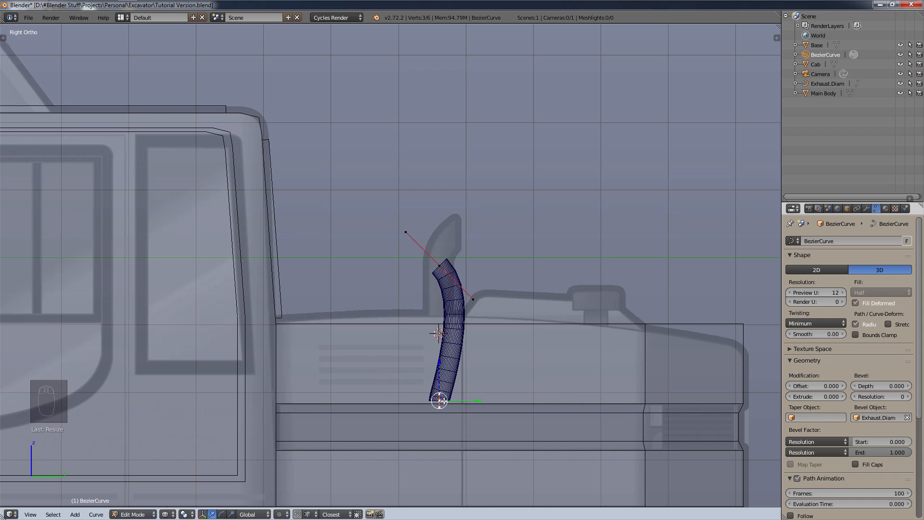
# - Scale the handles of the curve's upper control point down to about 0.2 and rotate them about 45 degrees to vertical
pyautogui.scroll(3, 469, 377)
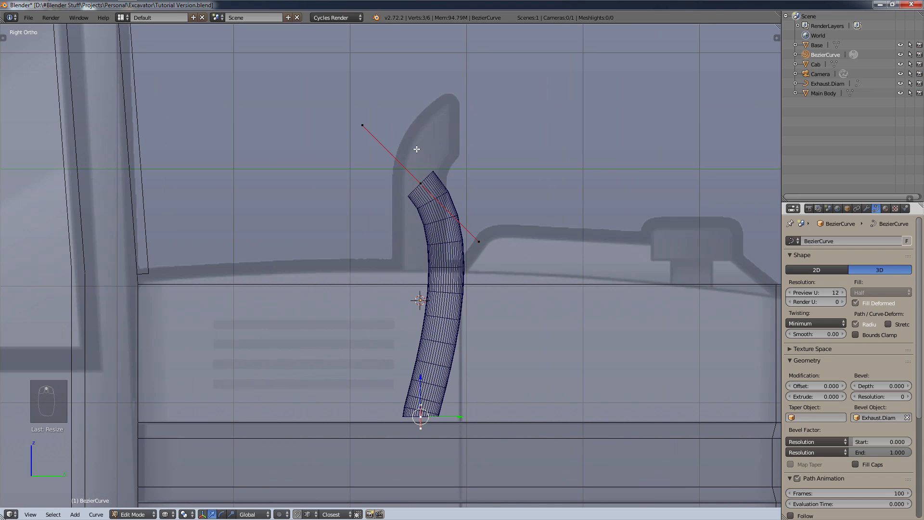
pyautogui.rightClick(421, 184)
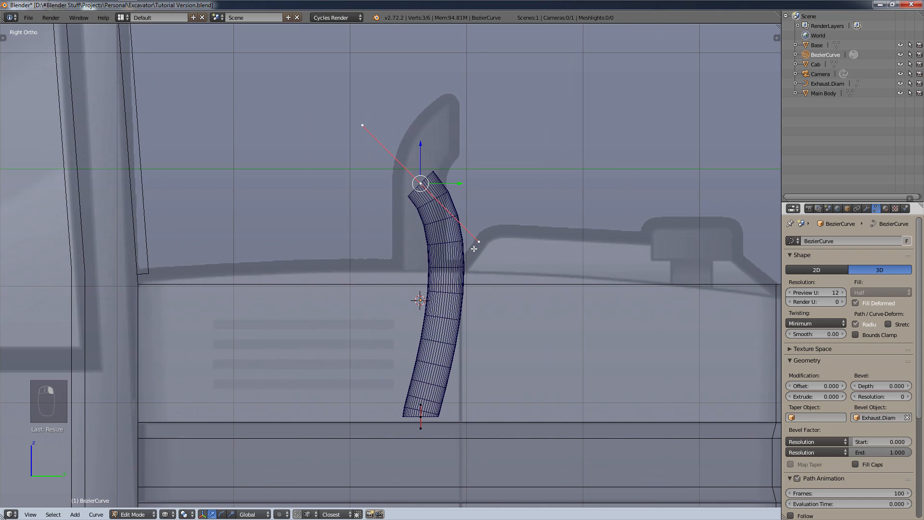
pyautogui.press('s')
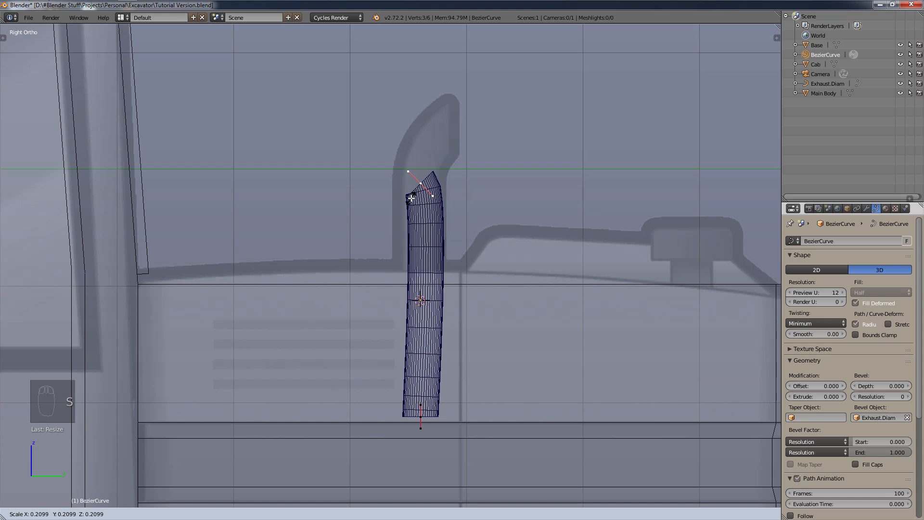
pyautogui.click(414, 194)
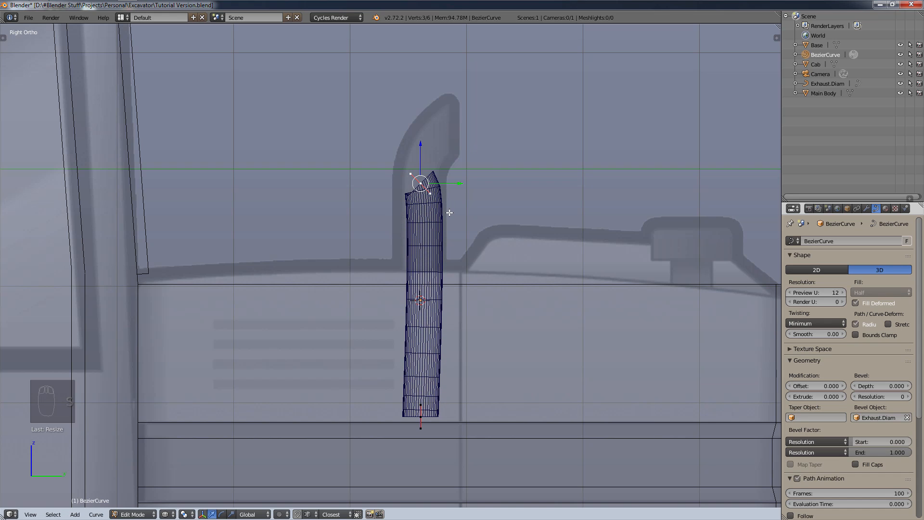
pyautogui.press('r')
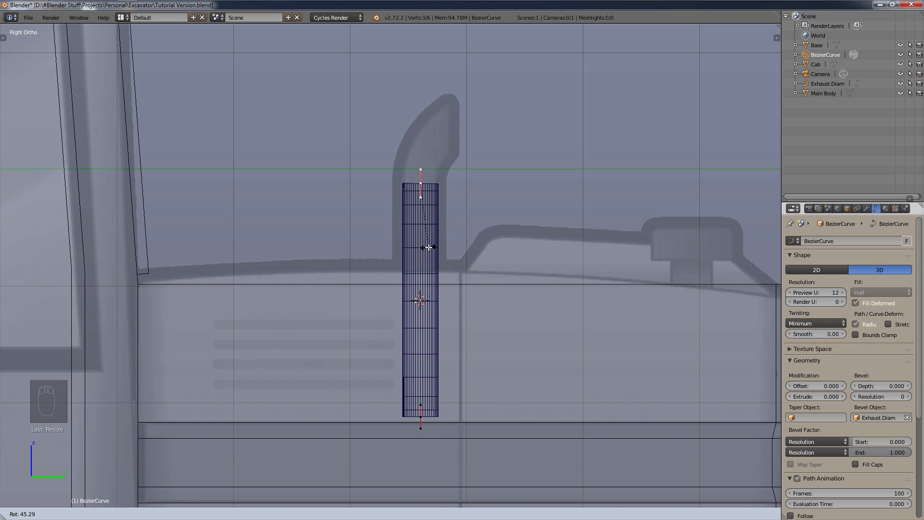
pyautogui.click(429, 247)
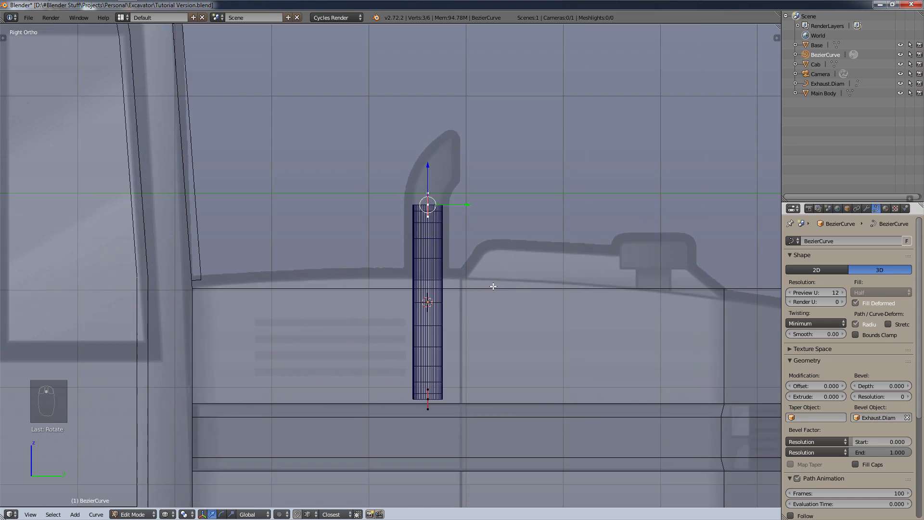
pyautogui.moveTo(491, 284); pyautogui.dragTo(535, 400, button='middle')
pyautogui.keyDown('shift'); pyautogui.moveTo(404, 231); pyautogui.dragTo(440, 358, button='middle'); pyautogui.keyUp('shift')
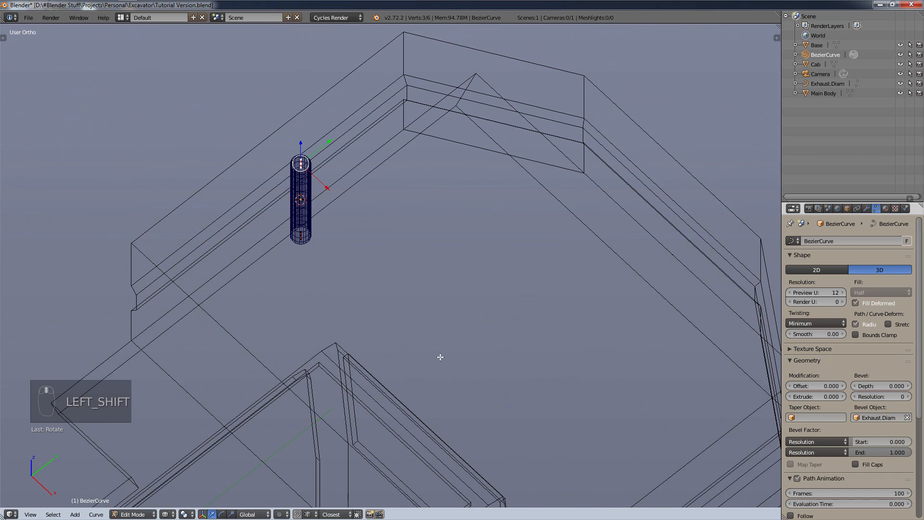
pyautogui.press('g')
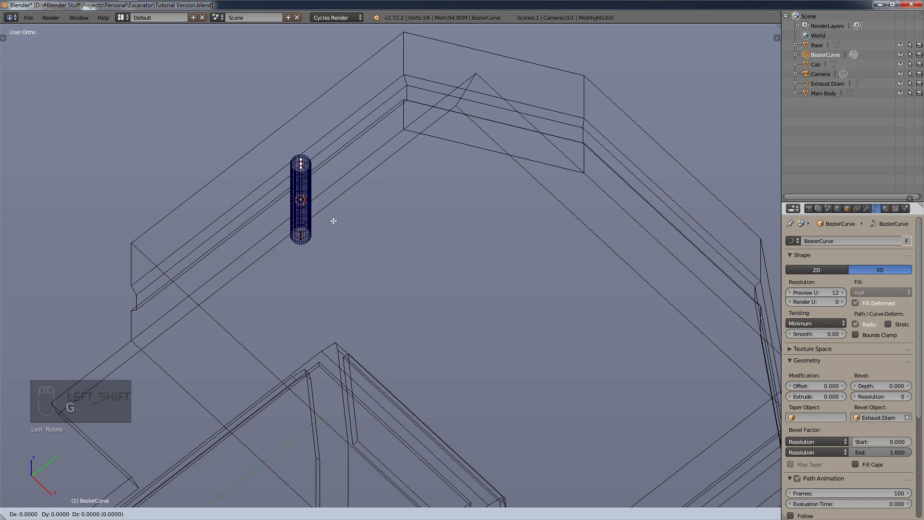
pyautogui.press('x')
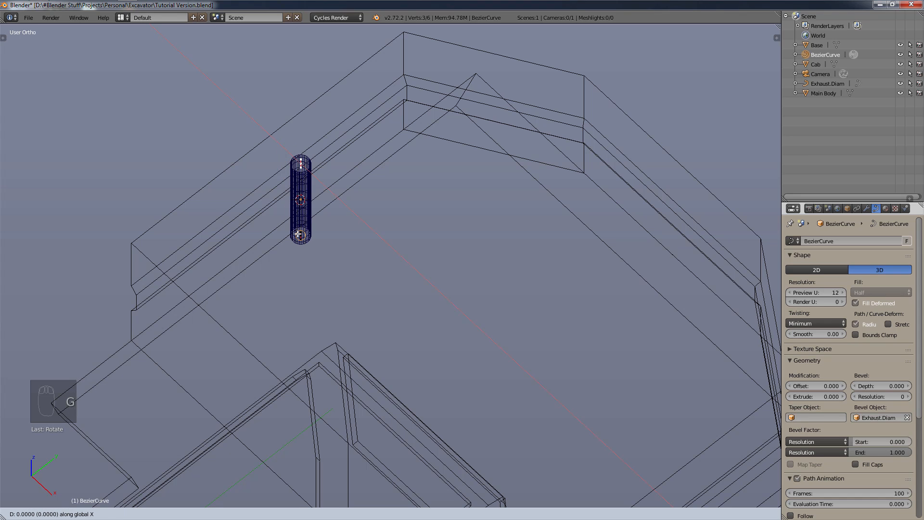
pyautogui.rightClick(298, 234)
pyautogui.press('g')
pyautogui.press('y')
pyautogui.rightClick(299, 236)
pyautogui.press('KP_3')
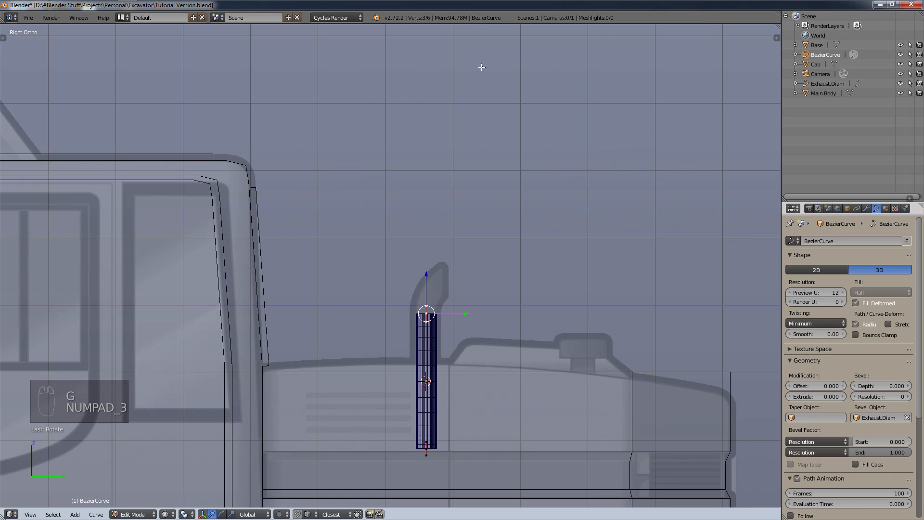
# - Move the pipe's upper control point up along the Z axis to where the bend starts in the reference image
pyautogui.scroll(3, 475, 386)
pyautogui.keyDown('shift'); pyautogui.scroll(-2, 423, 367); pyautogui.keyUp('shift')
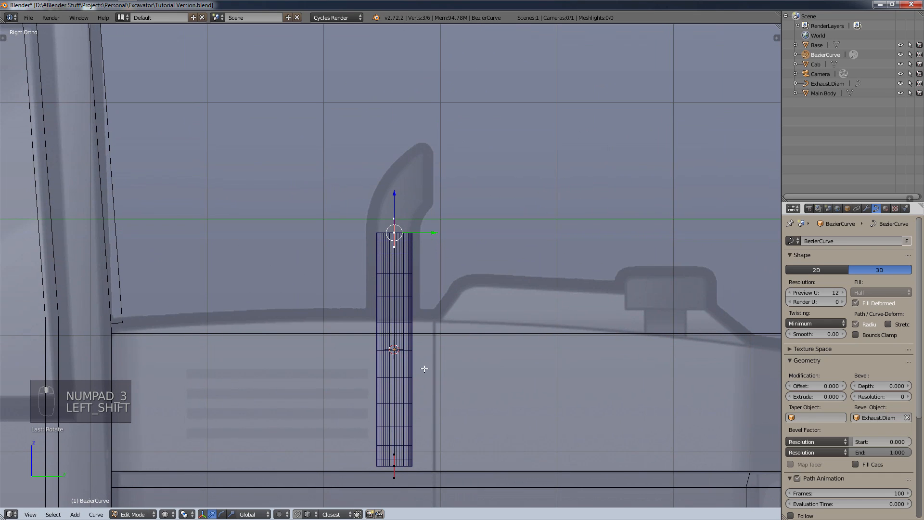
pyautogui.scroll(3, 417, 265)
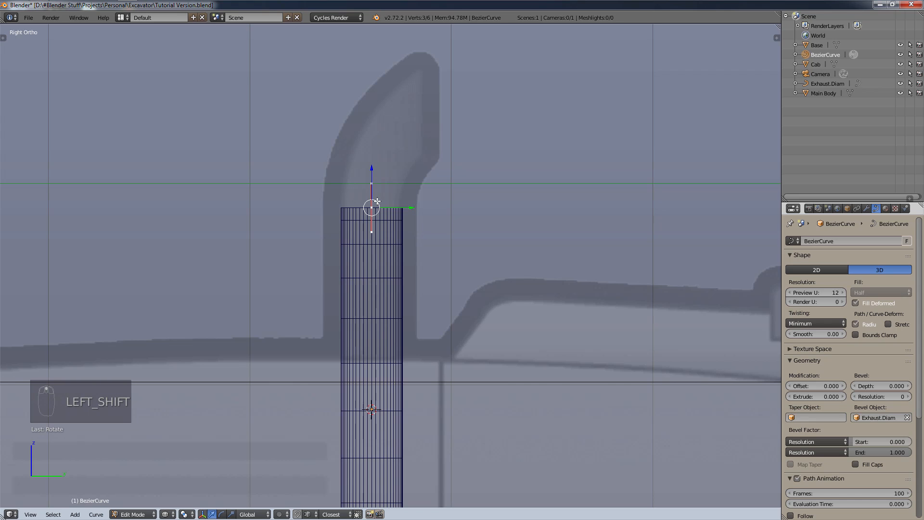
pyautogui.press('g')
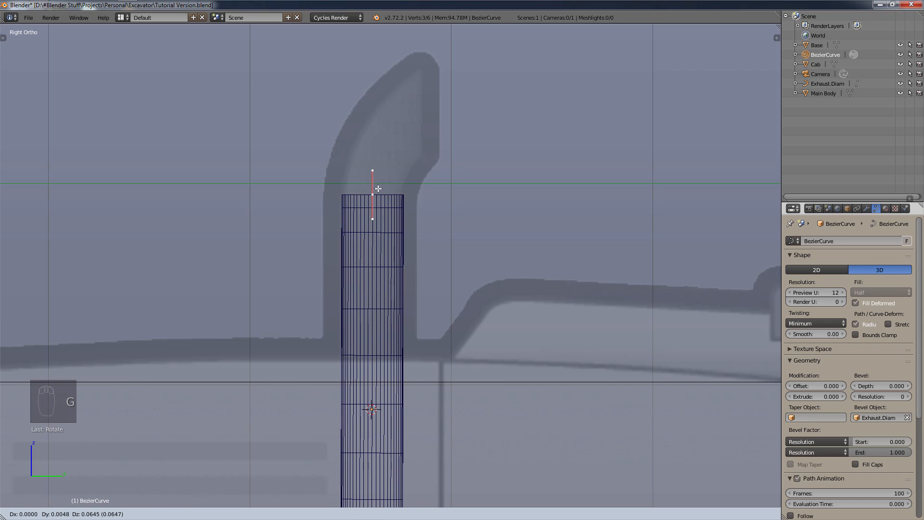
pyautogui.press('z')
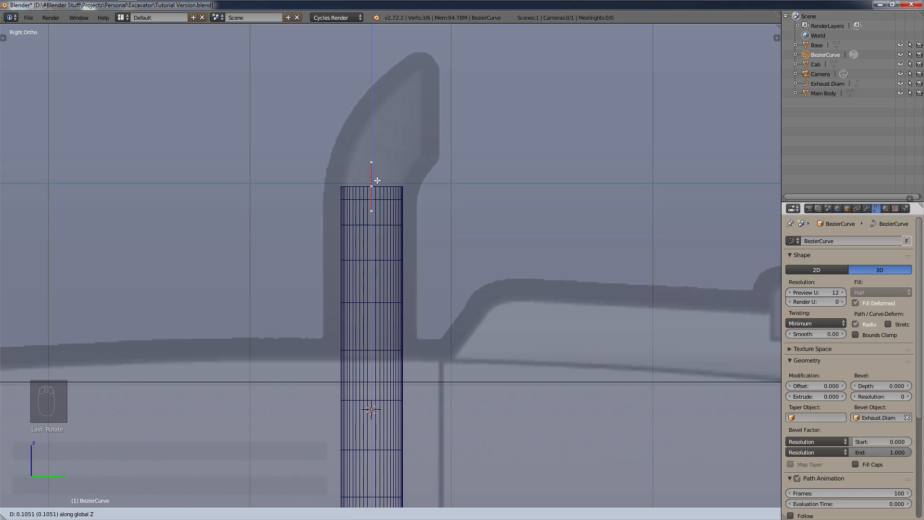
pyautogui.click(373, 174)
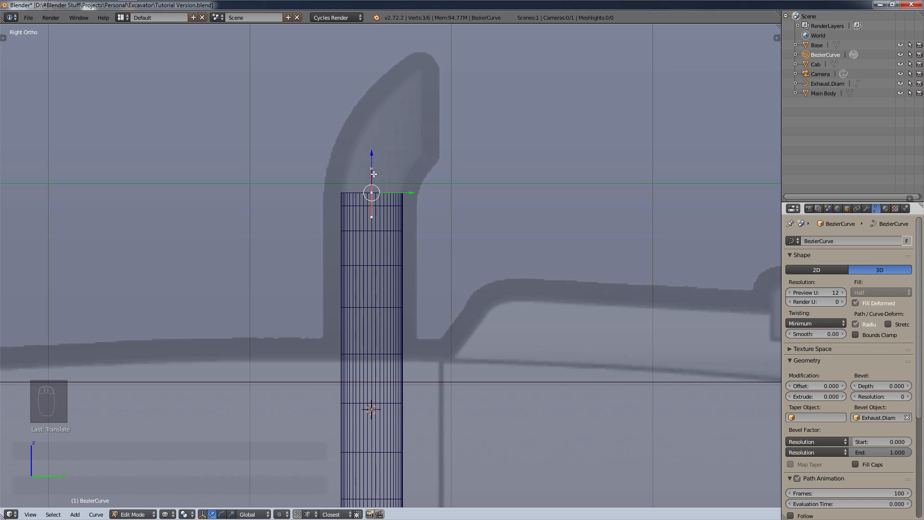
# - Extrude the upper control point about 0.65 along Z to the reference pipe's tip and shift it about 0.32 along Y
pyautogui.press('e')
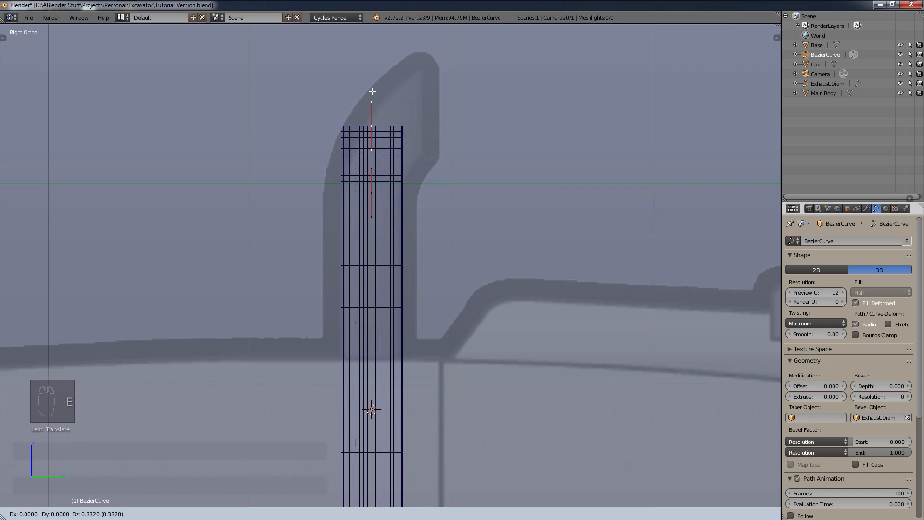
pyautogui.press('z')
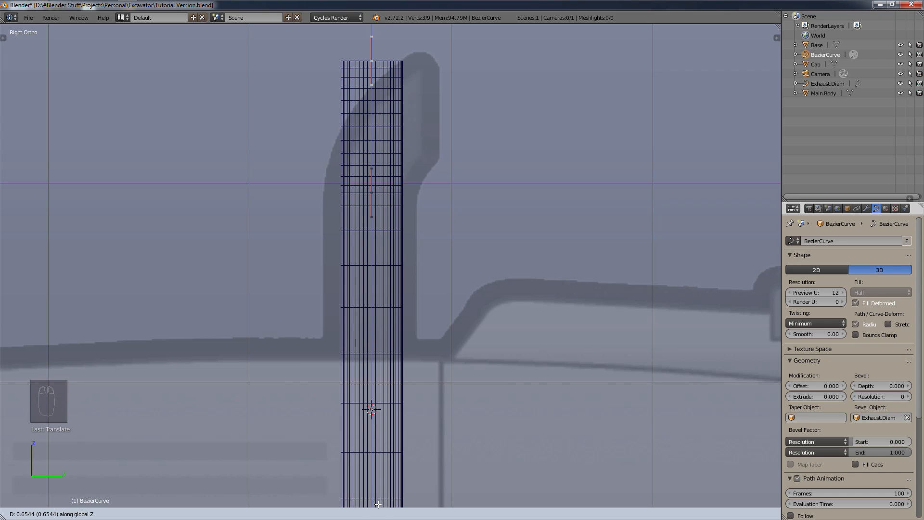
pyautogui.click(376, 47)
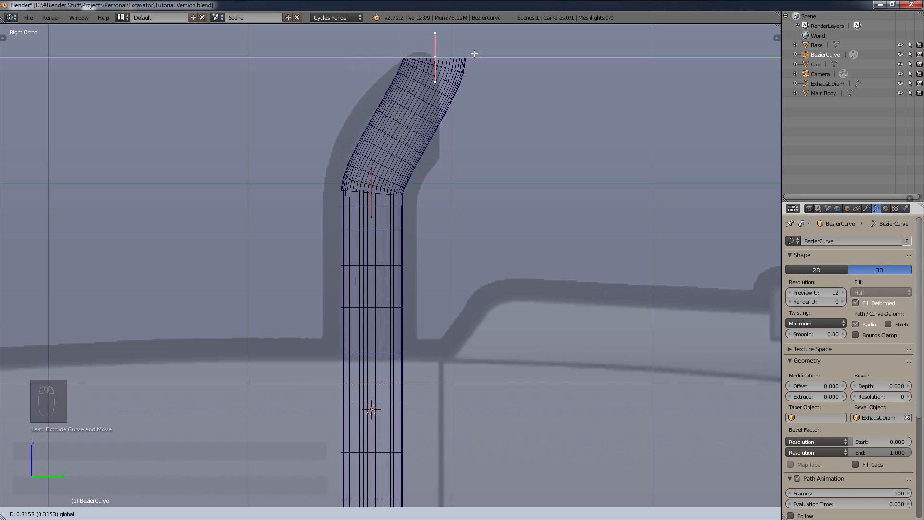
pyautogui.click(474, 54)
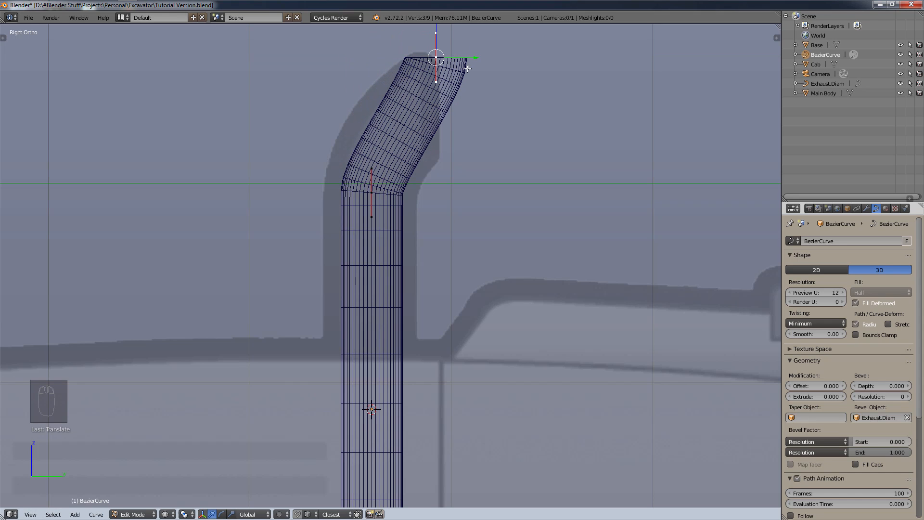
# - Rotate the pipe's end control point 90 degrees and move it about 0.04 further along the Y axis
pyautogui.press('r')
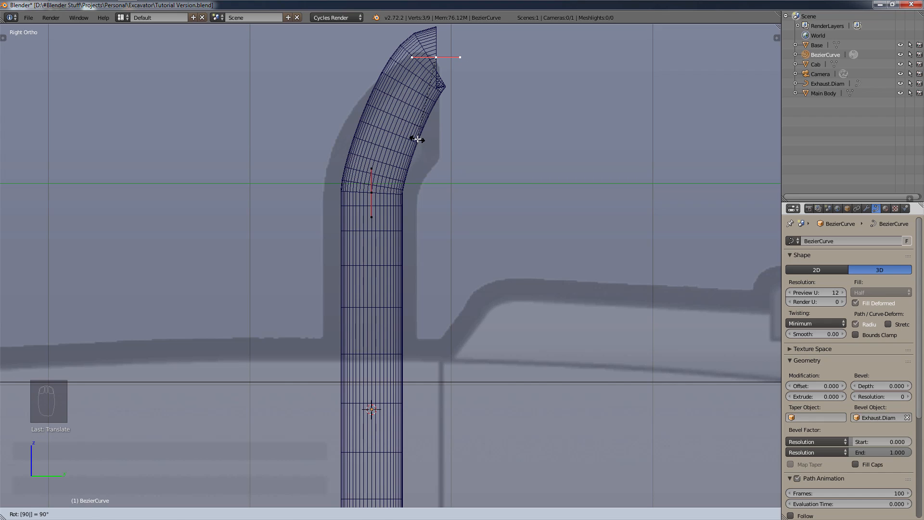
pyautogui.press('Return')
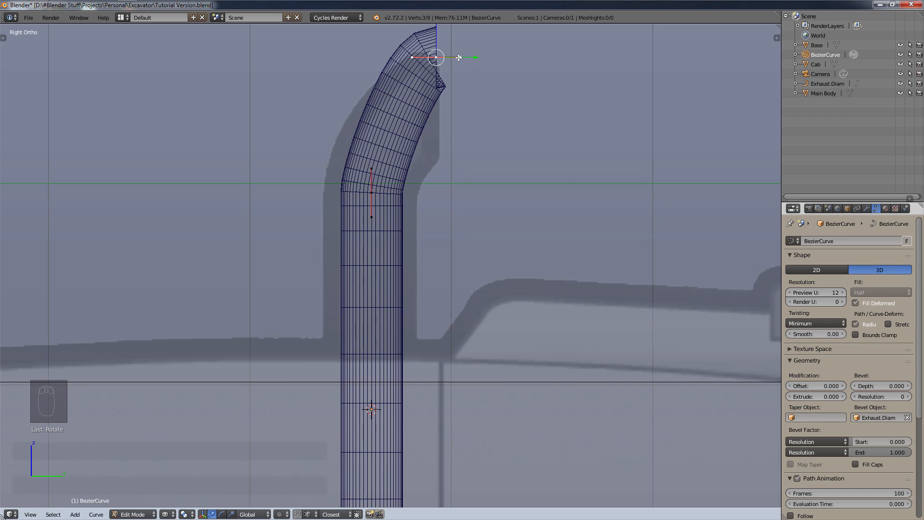
pyautogui.press('g')
pyautogui.press('y')
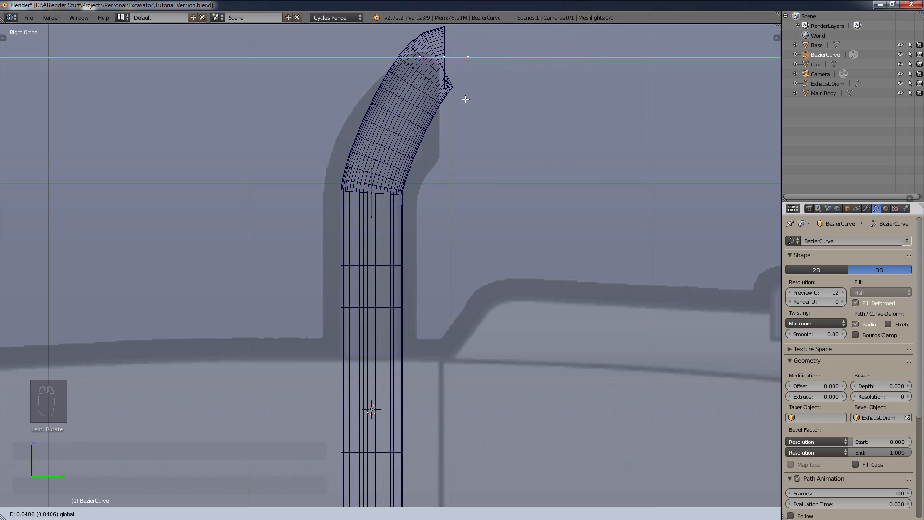
pyautogui.click(466, 99)
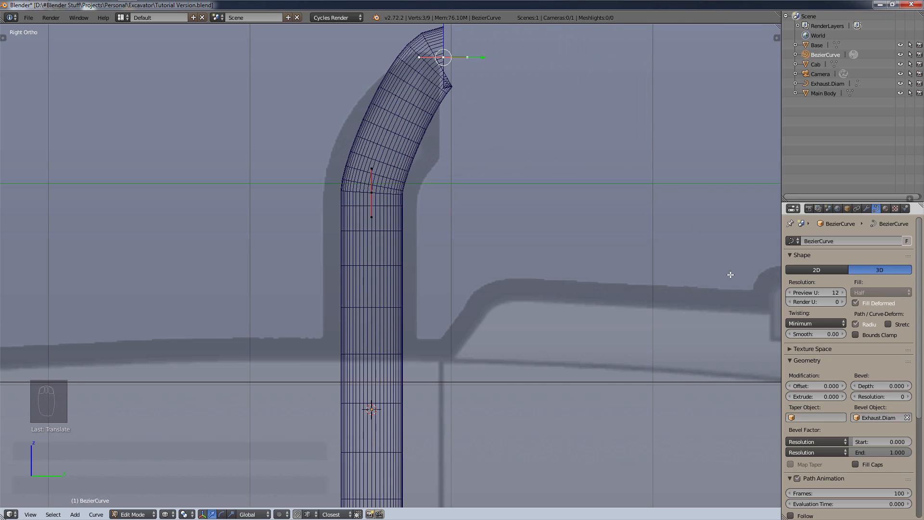
# - Lower the exhaust curve's Preview U resolution to 8
pyautogui.click(789, 293)
pyautogui.click(789, 293)
pyautogui.click(790, 292)
pyautogui.click(790, 292)
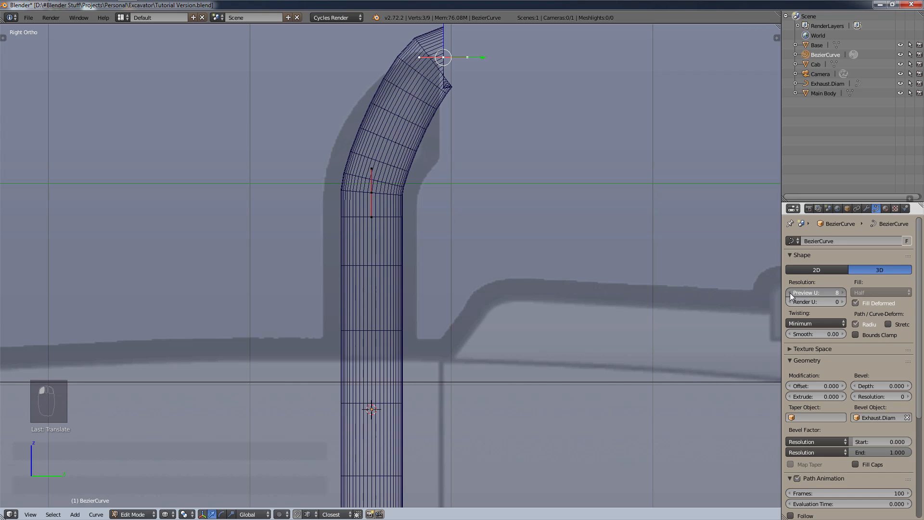
# - Lower the exhaust curve's Preview U resolution to 3
pyautogui.click(790, 293)
pyautogui.click(790, 293)
pyautogui.click(790, 293)
pyautogui.click(789, 293)
pyautogui.click(789, 292)
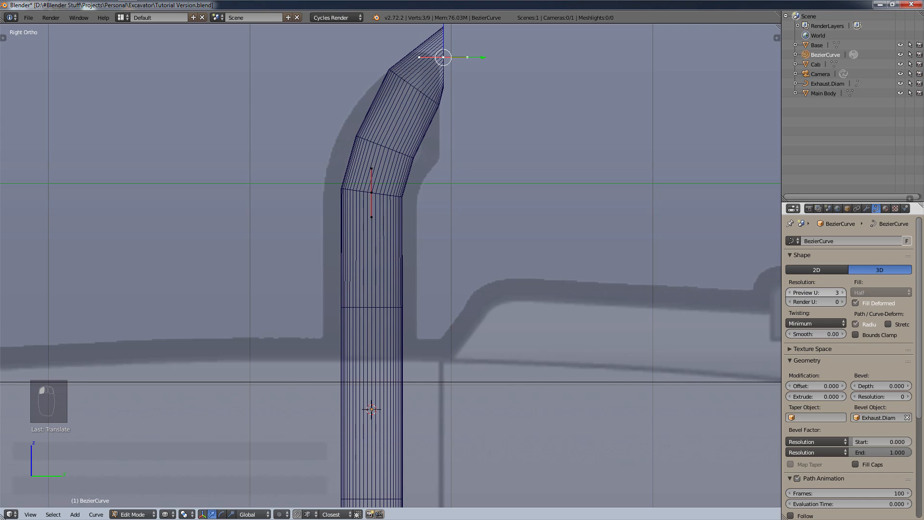
pyautogui.click(790, 292)
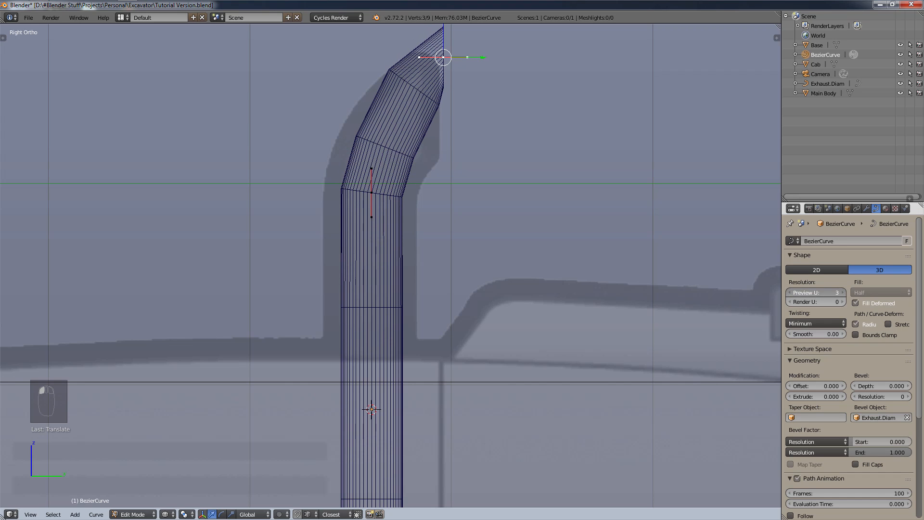
# - Raise the exhaust curve's Preview U resolution to 14
pyautogui.click(842, 293)
pyautogui.click(842, 292)
pyautogui.click(842, 293)
pyautogui.click(842, 293)
pyautogui.click(843, 293)
pyautogui.click(842, 293)
pyautogui.click(843, 293)
pyautogui.click(842, 293)
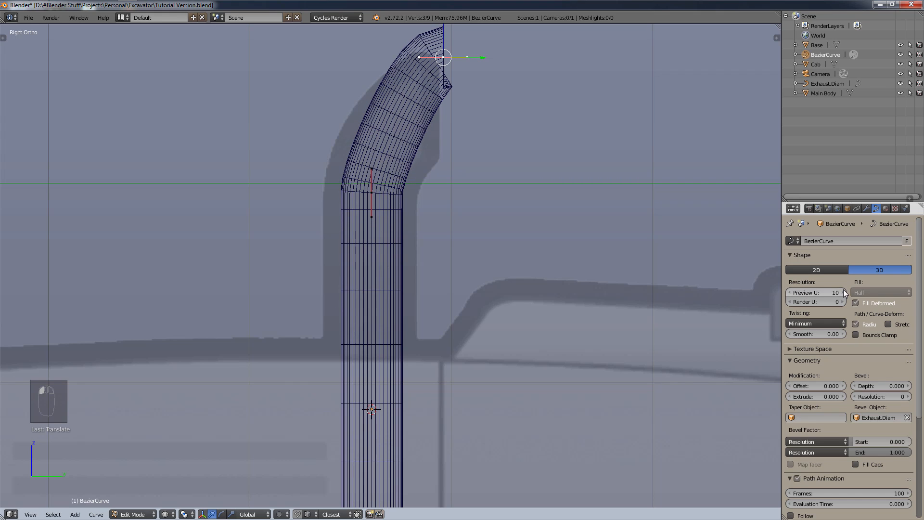
pyautogui.click(843, 291)
pyautogui.click(843, 291)
pyautogui.moveTo(844, 292)
pyautogui.mouseDown()
pyautogui.moveTo(914, 292)
pyautogui.moveTo(832, 292)
pyautogui.moveTo(848, 291)
pyautogui.mouseUp()
# - Undo the recent exhaust curve changes, back through the end control point's last shift along Y
pyautogui.press('ctrl')
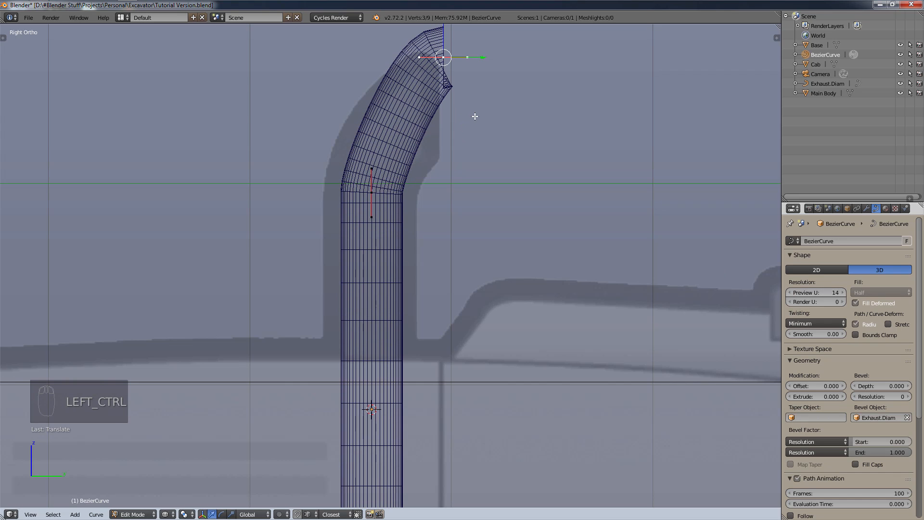
pyautogui.hotkey('ctrl', 'z')
pyautogui.hotkey('ctrl', 'z')
pyautogui.hotkey('ctrl', 'z')
pyautogui.hotkey('ctrl', 'z')
pyautogui.hotkey('ctrl', 'z')
pyautogui.hotkey('ctrl', 'z')
pyautogui.hotkey('ctrl', 'z')
pyautogui.hotkey('ctrl', 'z')
pyautogui.hotkey('ctrl', 'z')
pyautogui.hotkey('ctrl', 'z')
pyautogui.hotkey('ctrl', 'z')
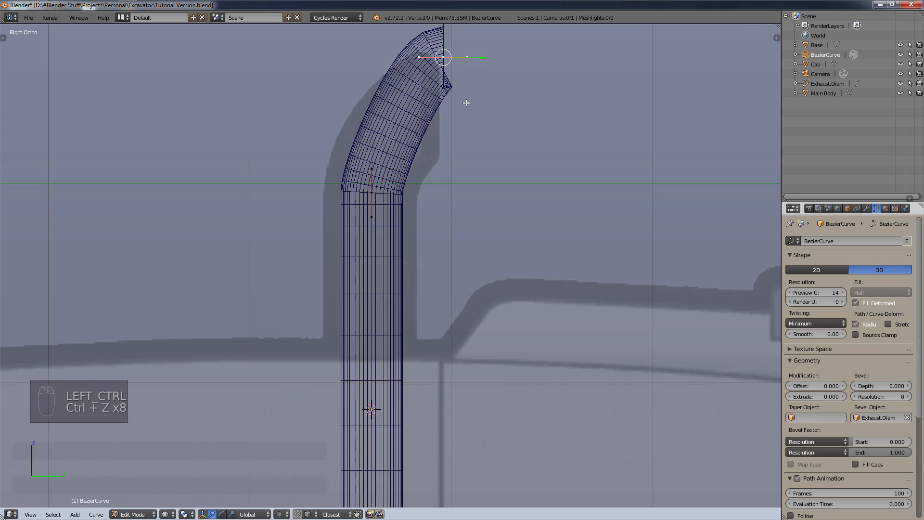
pyautogui.hotkey('ctrl', 'z')
pyautogui.hotkey('ctrl', 'z')
pyautogui.hotkey('ctrl', 'z')
pyautogui.hotkey('ctrl', 'z')
pyautogui.hotkey('ctrl', 'z')
pyautogui.hotkey('ctrl', 'z')
pyautogui.hotkey('ctrl', 'z')
pyautogui.hotkey('ctrl', 'z')
pyautogui.hotkey('ctrl', 'z')
pyautogui.hotkey('ctrl', 'z')
pyautogui.hotkey('ctrl', 'z')
pyautogui.hotkey('ctrl', 'z')
pyautogui.hotkey('ctrl', 'z')
pyautogui.hotkey('ctrl', 'z')
pyautogui.hotkey('ctrl', 'z')
pyautogui.hotkey('ctrl', 'z')
pyautogui.hotkey('ctrl', 'z')
pyautogui.hotkey('ctrl', 'z')
pyautogui.hotkey('ctrl', 'z')
pyautogui.hotkey('ctrl', 'z')
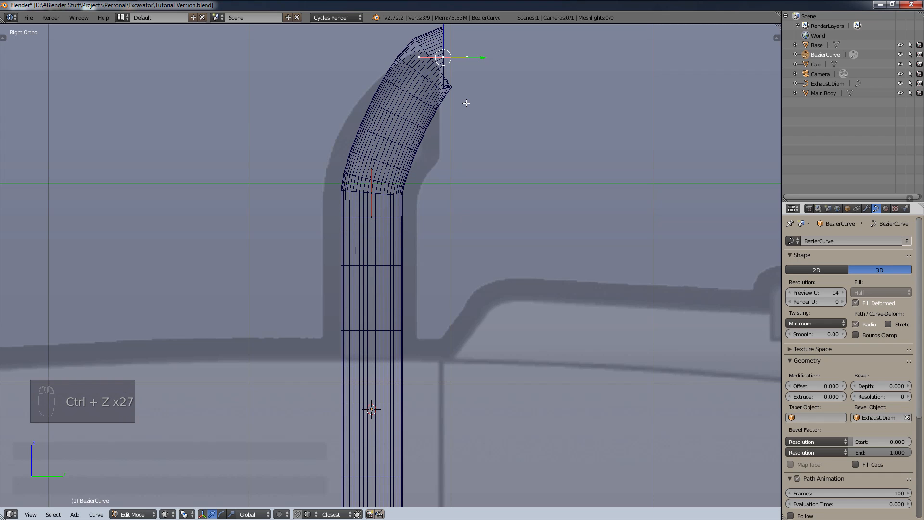
# - Delete the pipe's end control point and extrude the remaining upper point about 0.26 along Z
pyautogui.press('x')
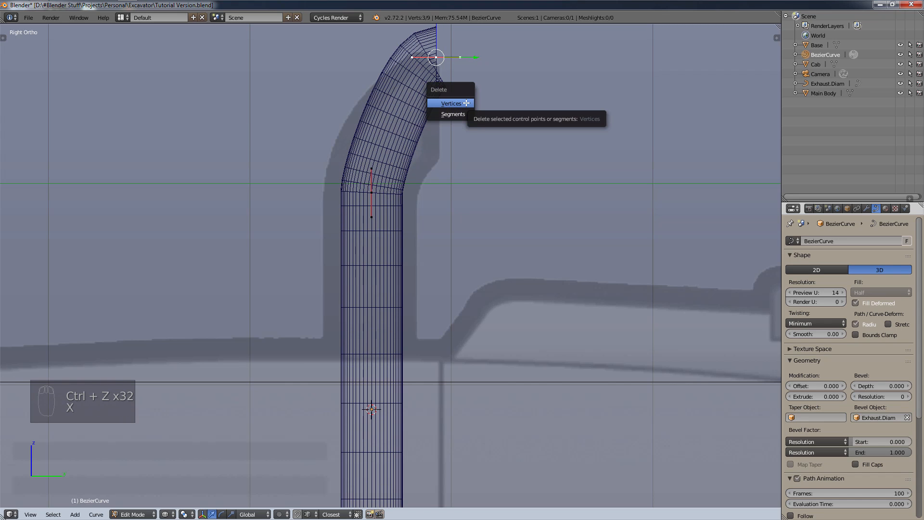
pyautogui.click(463, 102)
pyautogui.rightClick(372, 191)
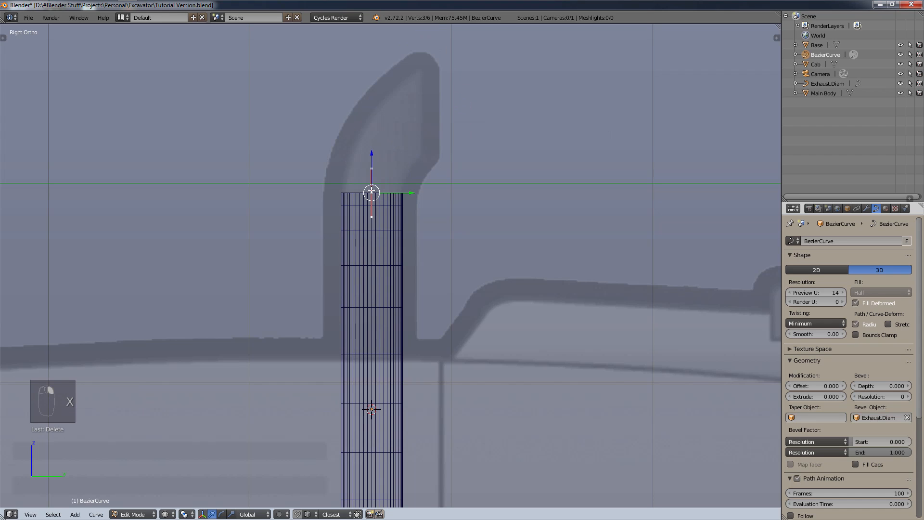
pyautogui.press('e')
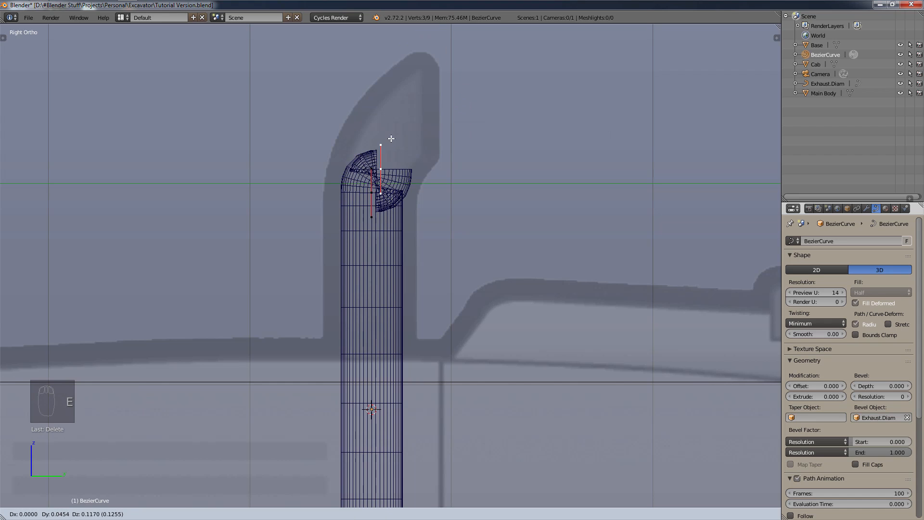
pyautogui.press('z')
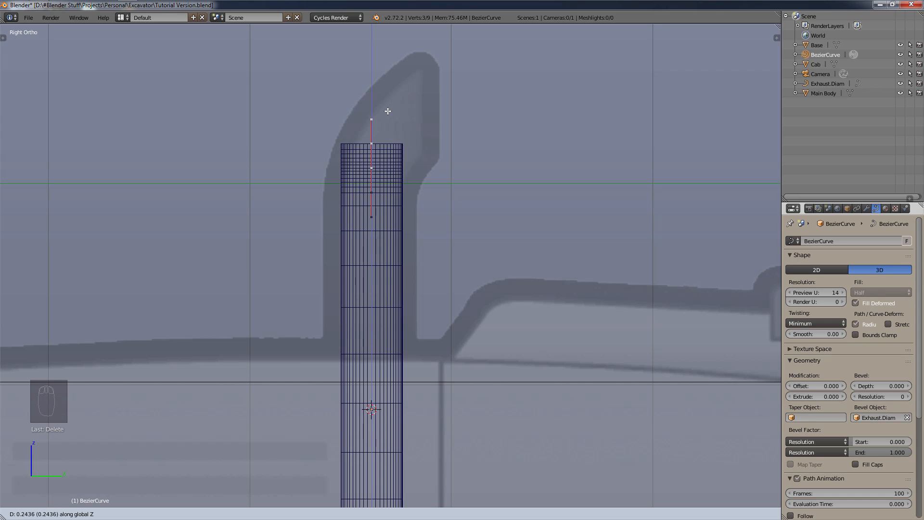
pyautogui.click(389, 109)
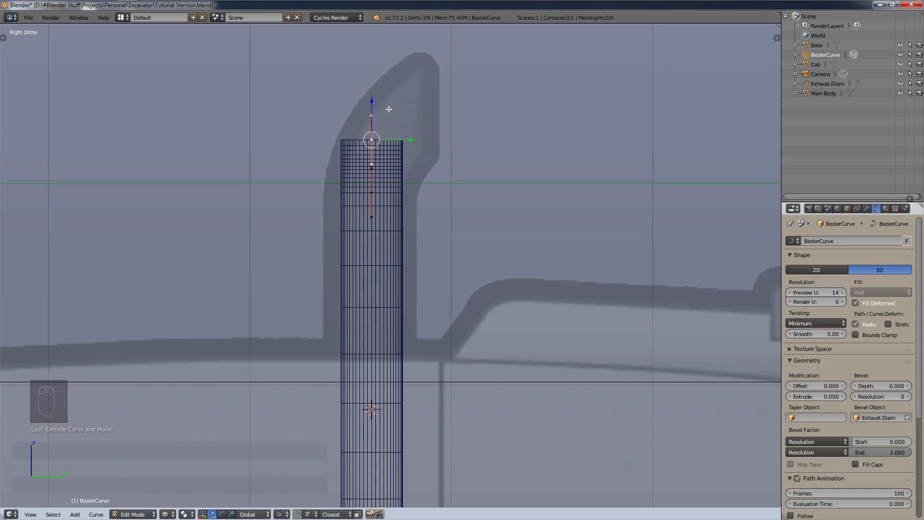
# - Shrink the new control point's handles to about a fifth and lower the point about 0.09 along Z
pyautogui.scroll(4, 386, 119)
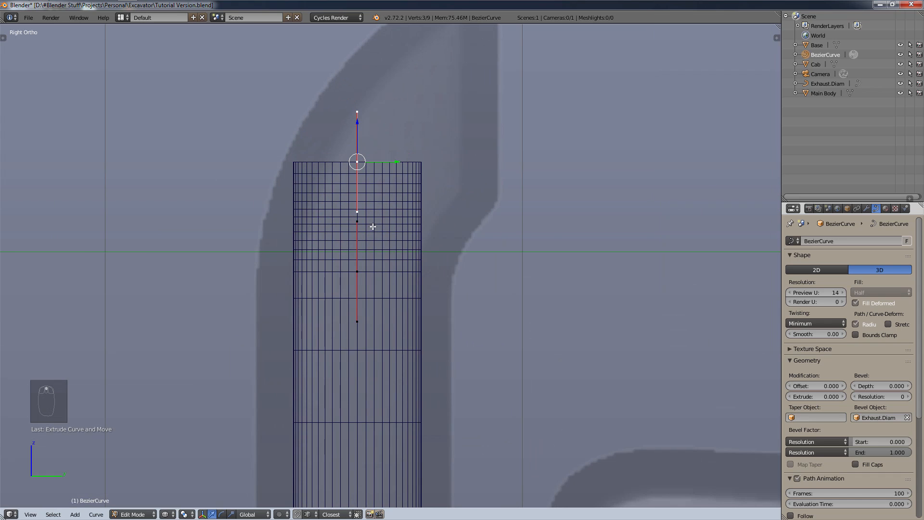
pyautogui.press('s')
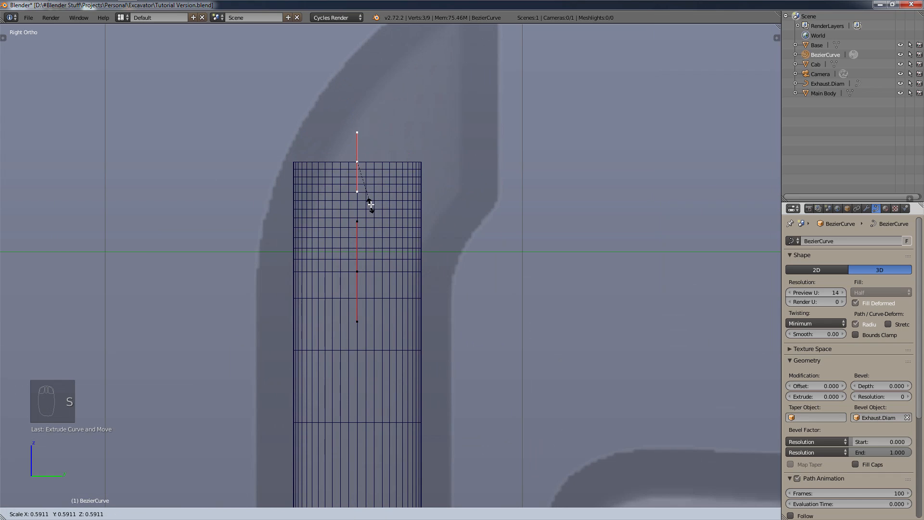
pyautogui.click(369, 175)
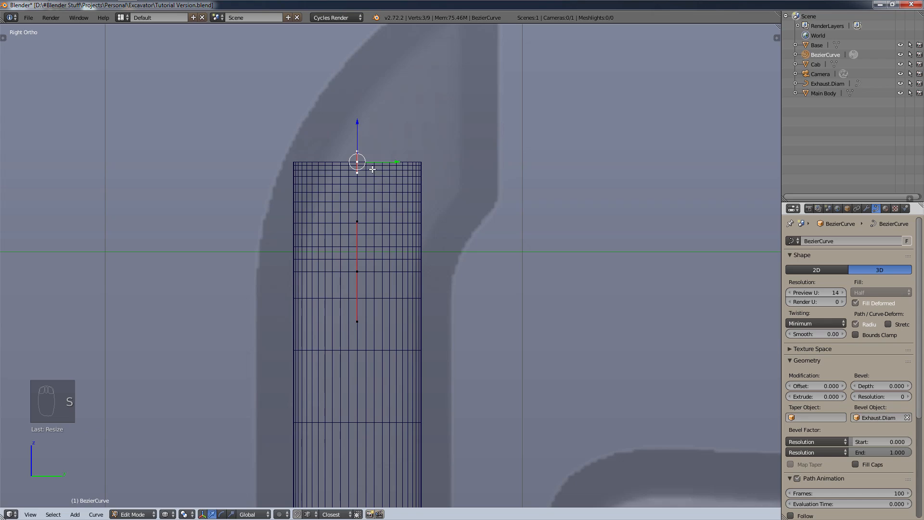
pyautogui.press('g')
pyautogui.press('z')
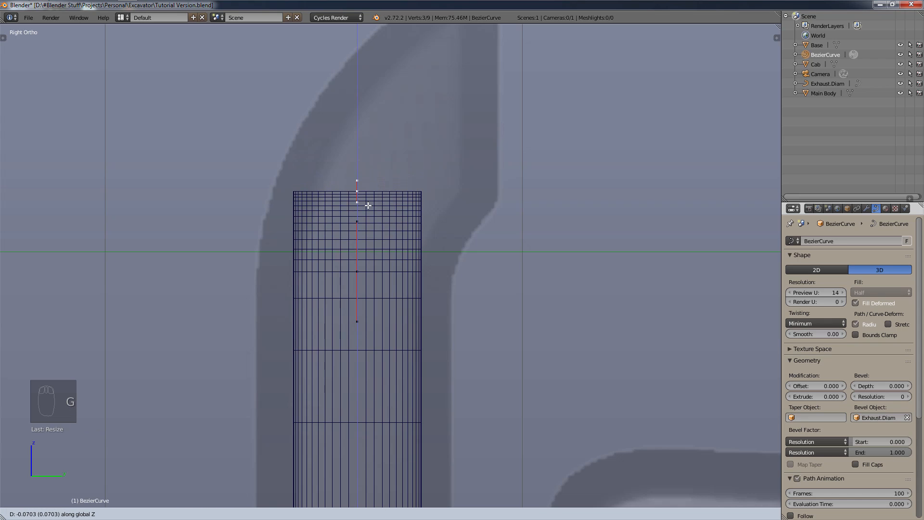
pyautogui.click(361, 202)
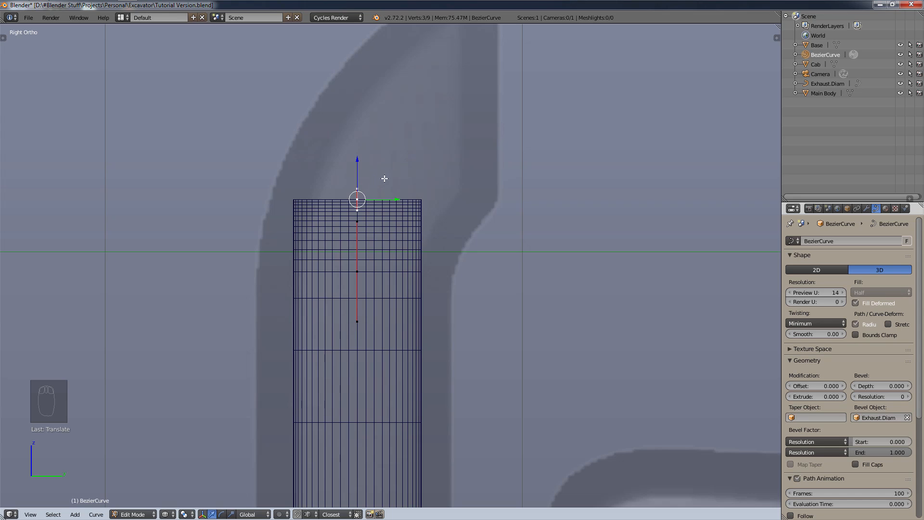
# - Extrude the pipe's top control point about 0.07 along Z and repeat the extrusion six more times
pyautogui.press('e')
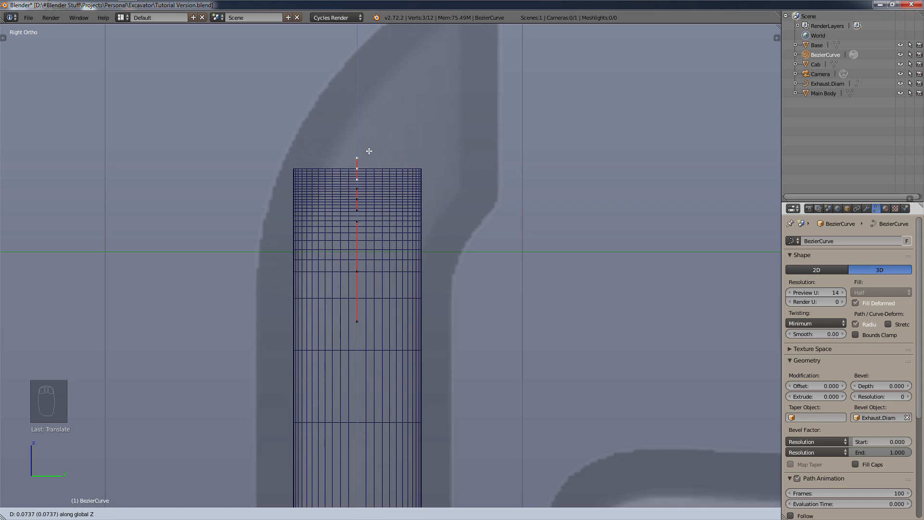
pyautogui.click(368, 151)
pyautogui.press('shift')
pyautogui.hotkey('shift', 'r')
pyautogui.hotkey('shift', 'r')
pyautogui.hotkey('shift', 'r')
pyautogui.hotkey('shift', 'r')
pyautogui.hotkey('shift', 'r')
pyautogui.hotkey('shift', 'r')
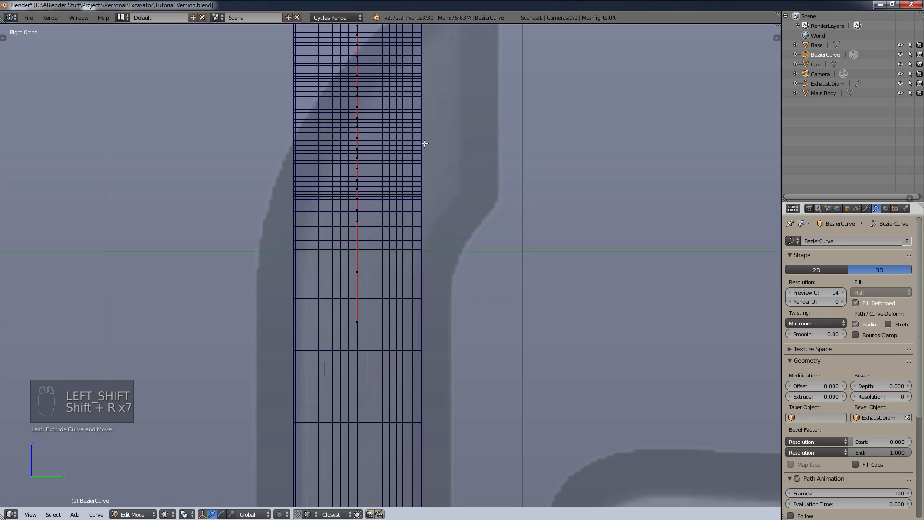
# - Select the eight extruded control points above the bend start and shift them slightly along the Y axis
pyautogui.scroll(-3, 425, 144)
pyautogui.keyDown('shift'); pyautogui.moveTo(450, 107); pyautogui.dragTo(452, 175, button='middle'); pyautogui.keyUp('shift')
pyautogui.scroll(4, 425, 124)
pyautogui.press('a')
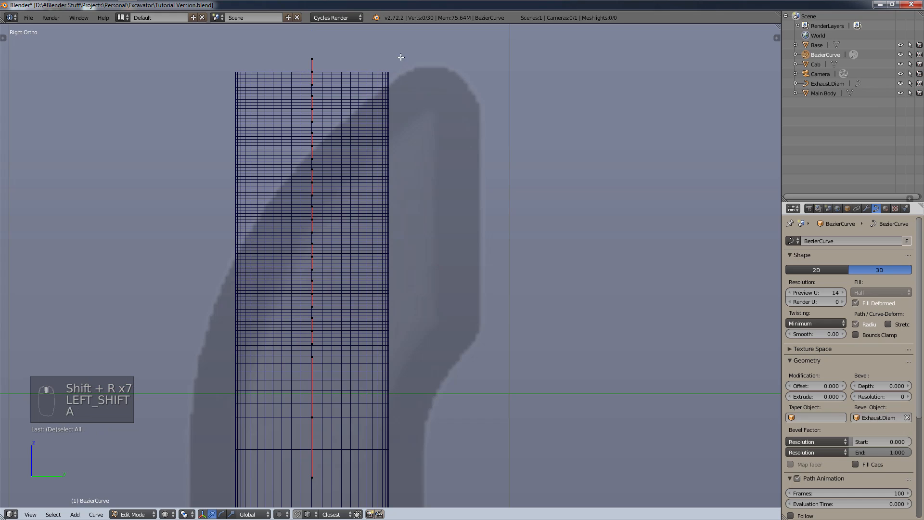
pyautogui.press('b')
pyautogui.moveTo(422, 41); pyautogui.dragTo(222, 346)
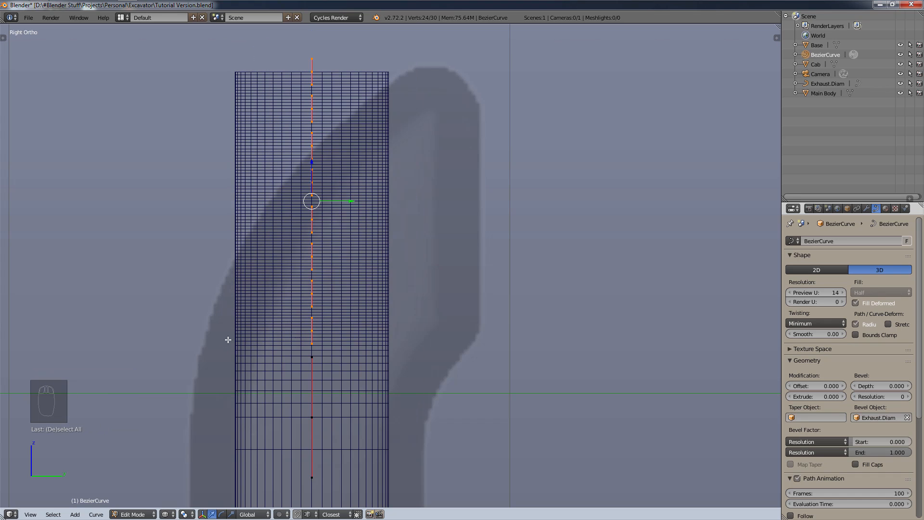
pyautogui.moveTo(356, 203); pyautogui.dragTo(365, 207)
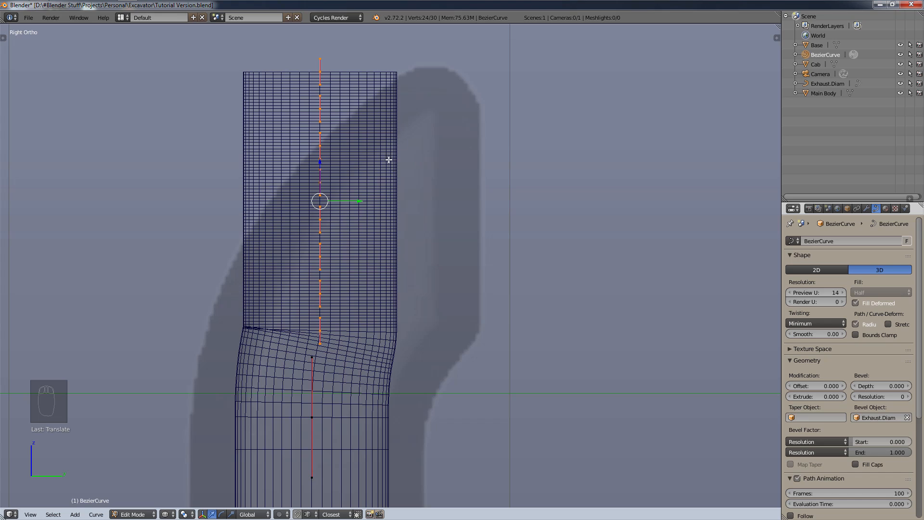
# - Deselect the lowest selected control point and shift the rest slightly further along Y, doing this twice to step the bend
pyautogui.press('c')
pyautogui.moveTo(320, 330); pyautogui.dragTo(319, 329, button='middle')
pyautogui.rightClick(319, 328)
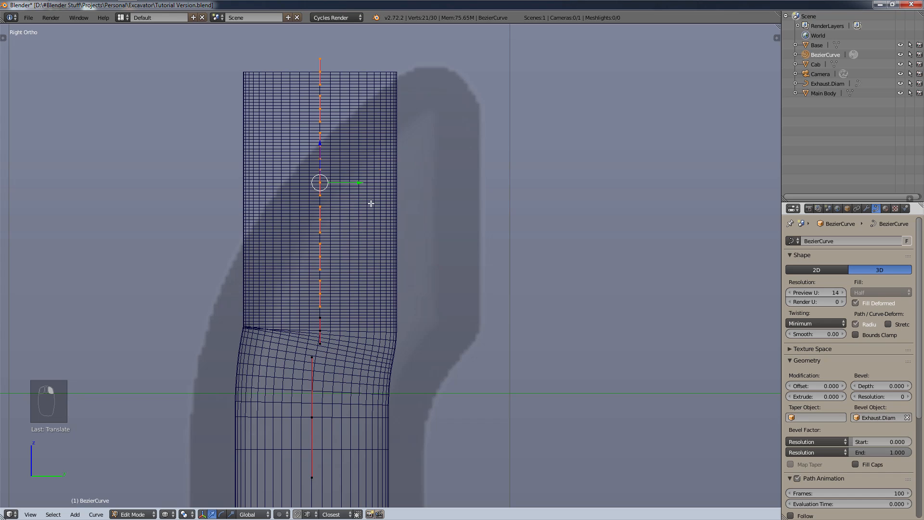
pyautogui.moveTo(360, 184); pyautogui.dragTo(367, 186)
pyautogui.press('c')
pyautogui.middleClick(330, 303)
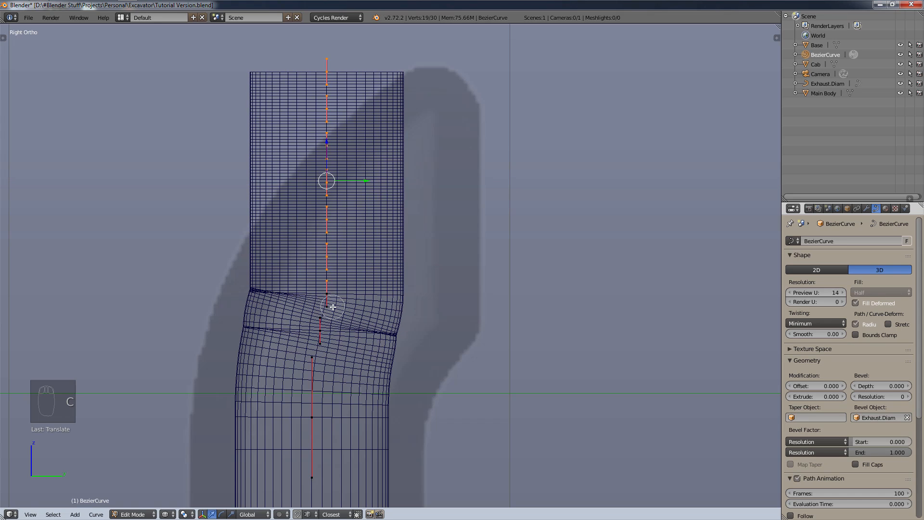
pyautogui.middleClick(328, 292)
pyautogui.rightClick(327, 292)
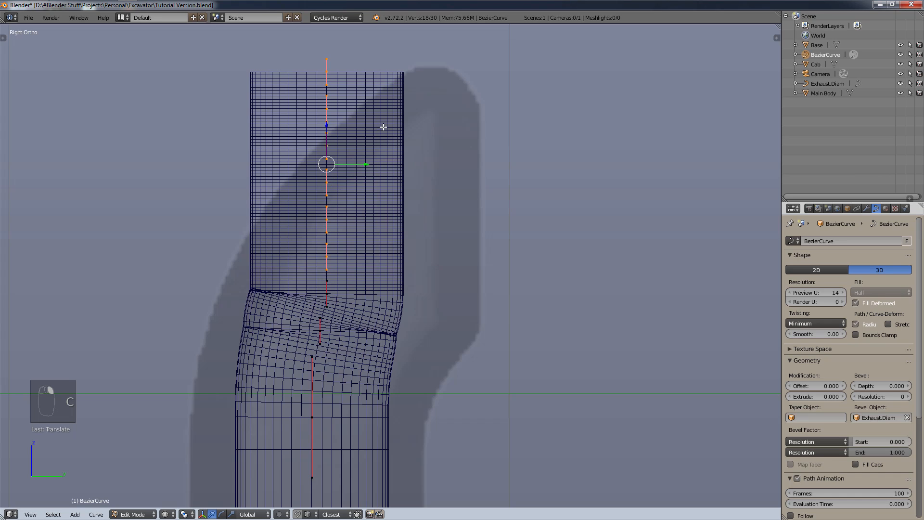
pyautogui.moveTo(365, 164); pyautogui.dragTo(373, 161)
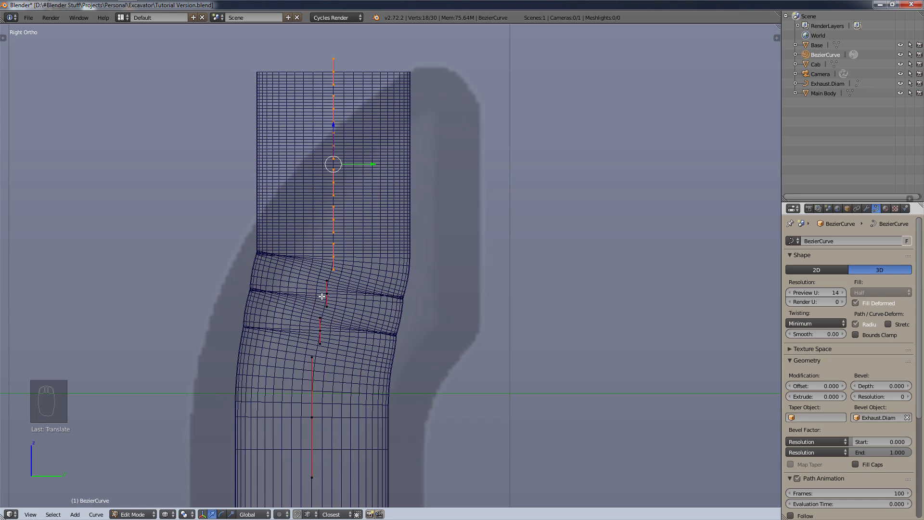
# - Rotate the lowest shifted control point about 15 degrees and the one above it about 9 degrees
pyautogui.rightClick(319, 332)
pyautogui.press('f')
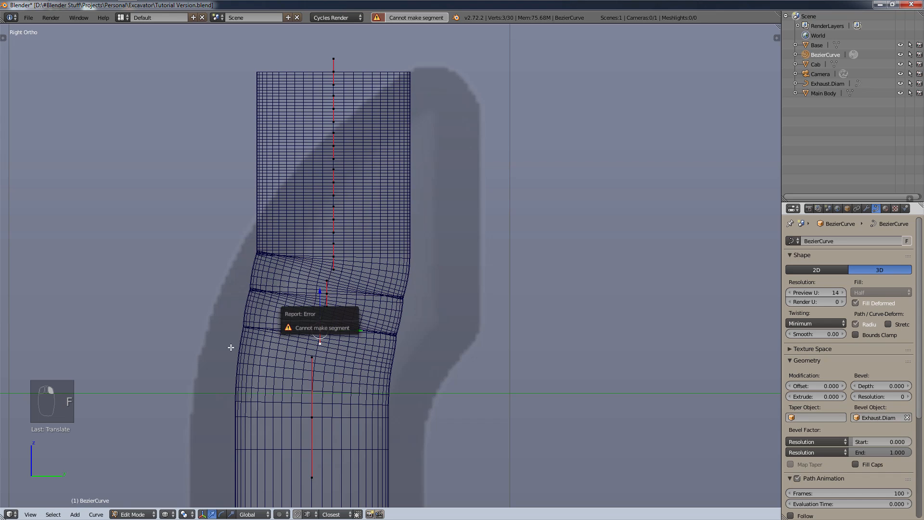
pyautogui.press('r')
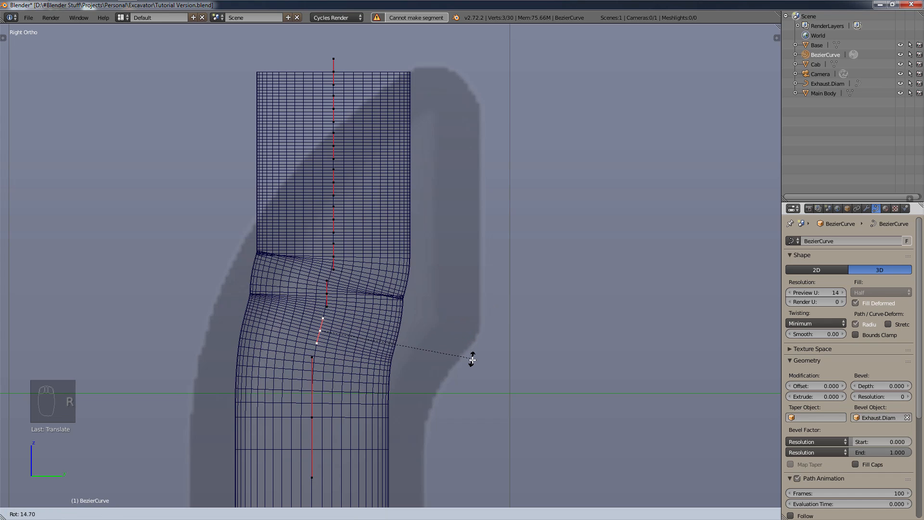
pyautogui.click(472, 359)
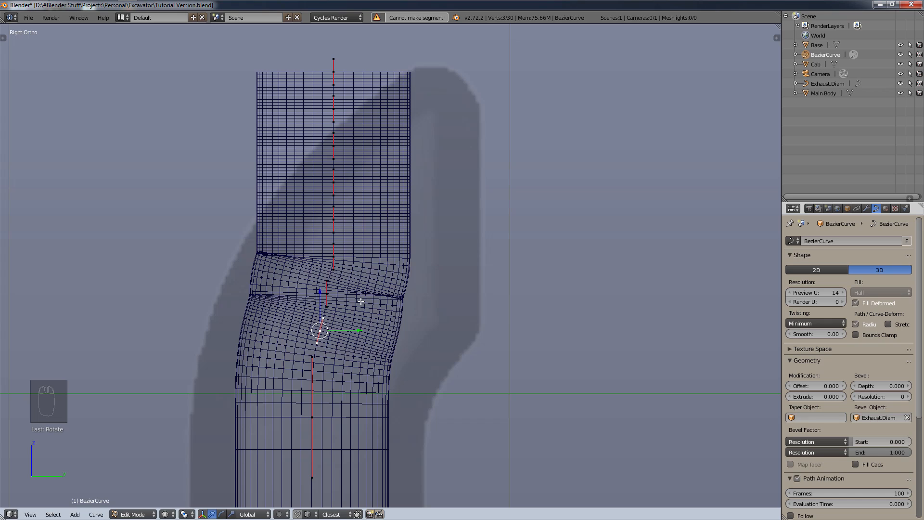
pyautogui.rightClick(334, 294)
pyautogui.press('r')
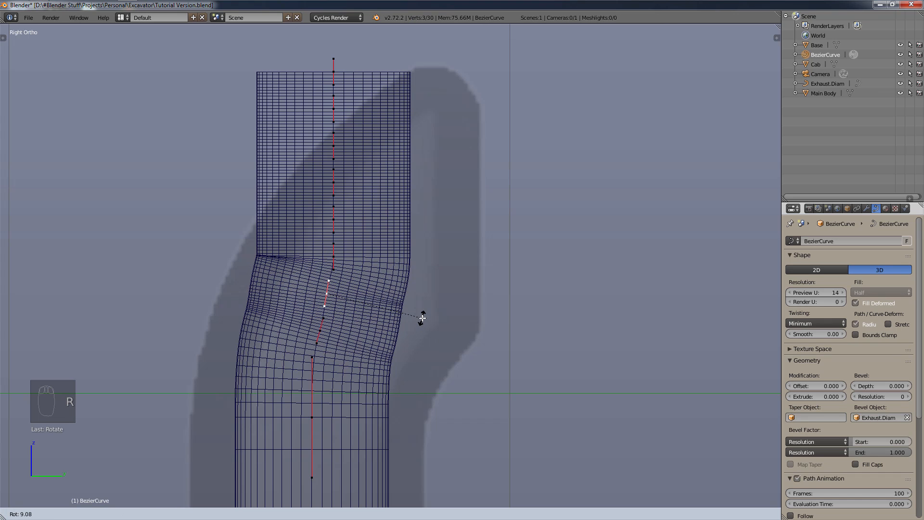
pyautogui.click(423, 318)
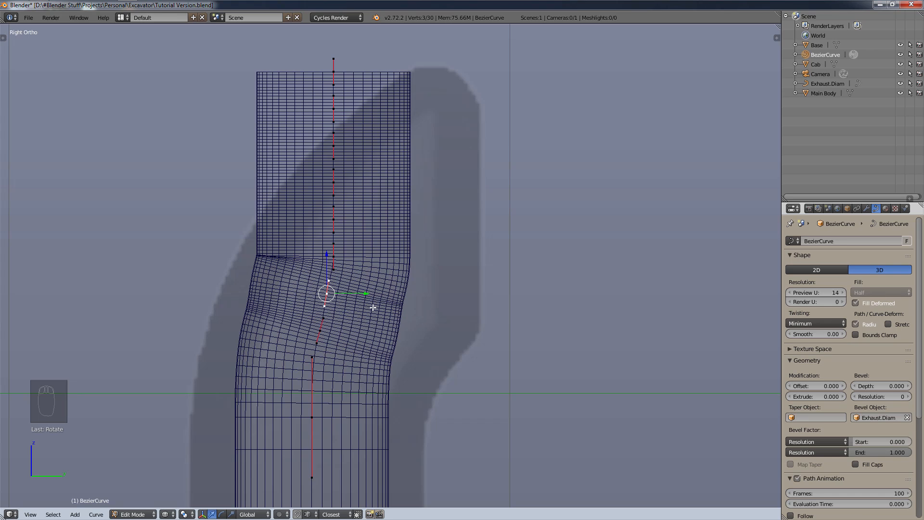
# - Try deleting the upper of the two rotated control points
pyautogui.press('x')
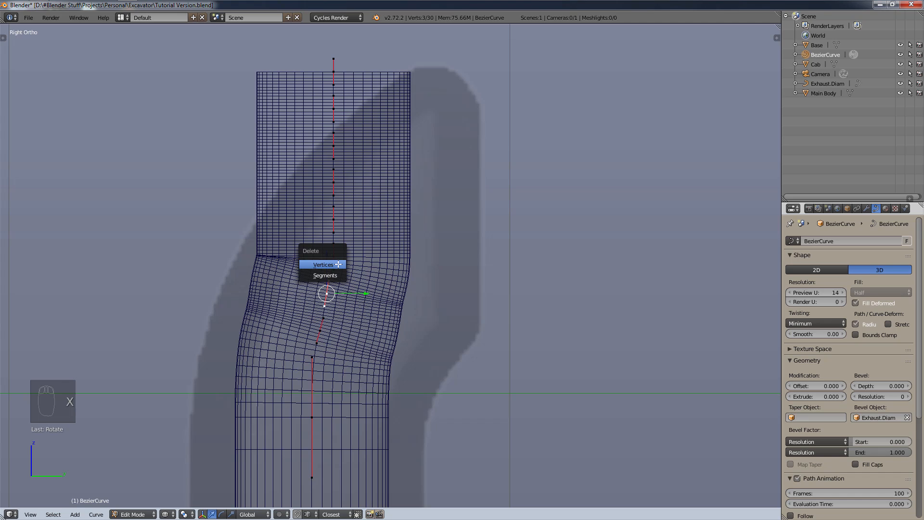
pyautogui.click(337, 266)
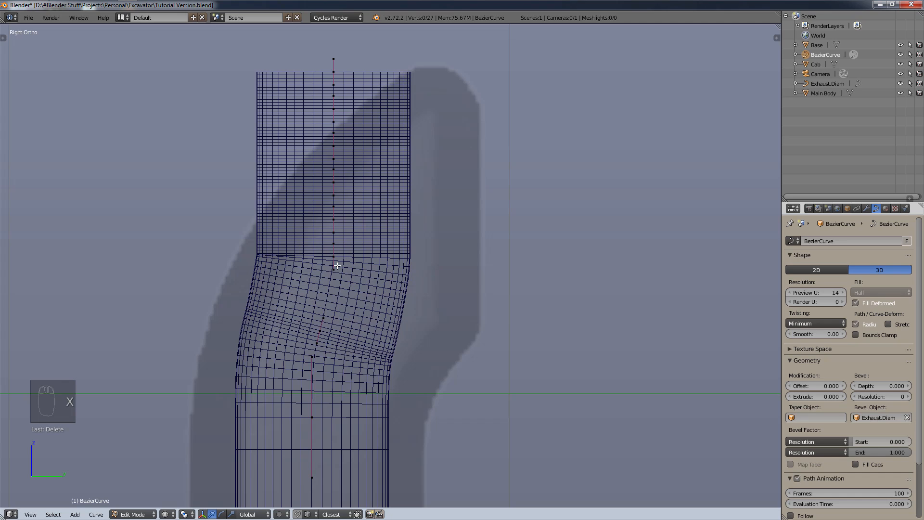
pyautogui.rightClick(322, 331)
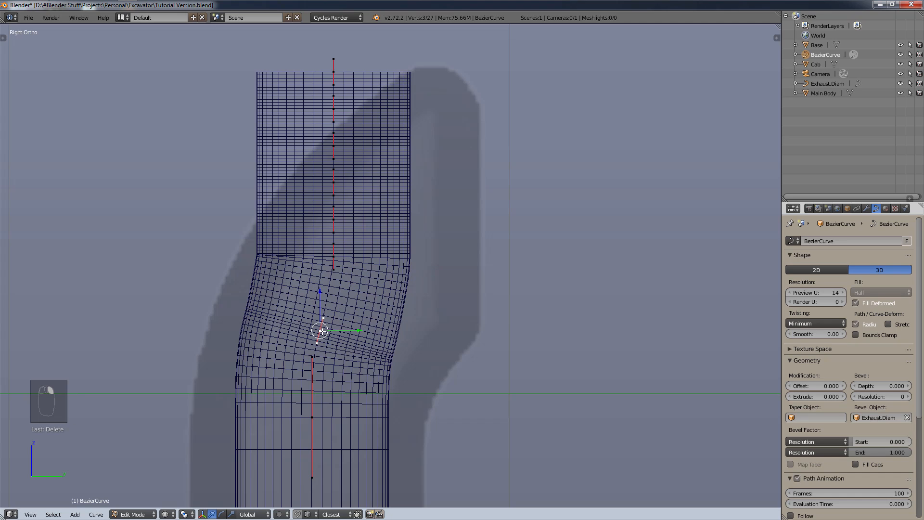
pyautogui.hotkey('ctrl', 'z')
pyautogui.hotkey('ctrl', 'z')
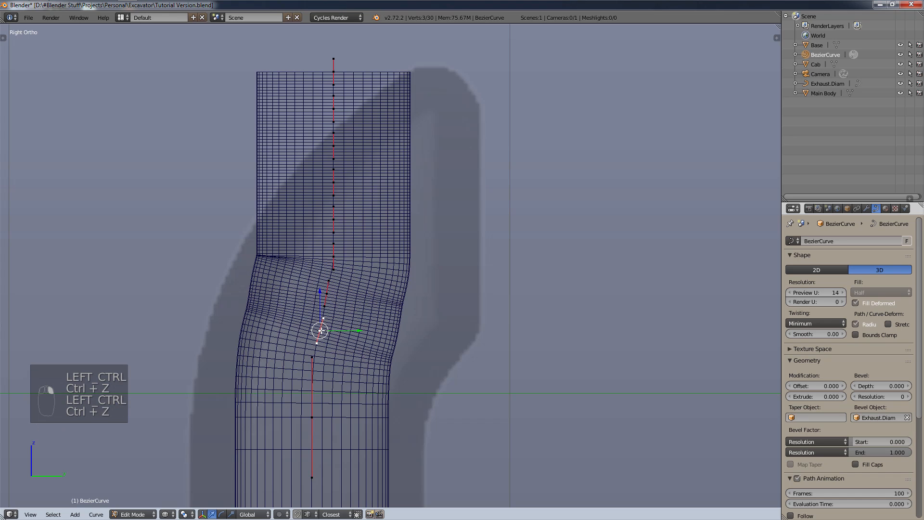
# - Delete the lower of the two rotated control points
pyautogui.press('x')
pyautogui.click(319, 326)
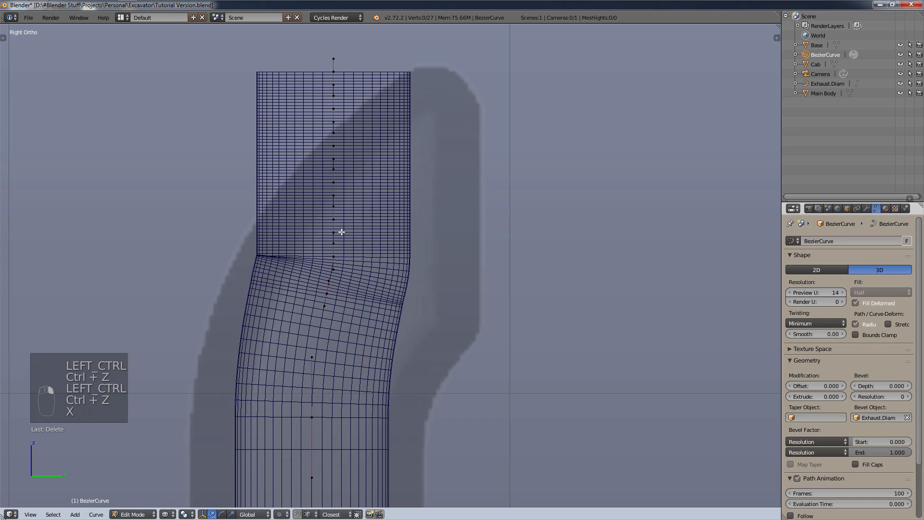
# - Delete three alternate control points from the crowded upper part of the pipe curve
pyautogui.rightClick(333, 259)
pyautogui.press('x')
pyautogui.click(347, 245)
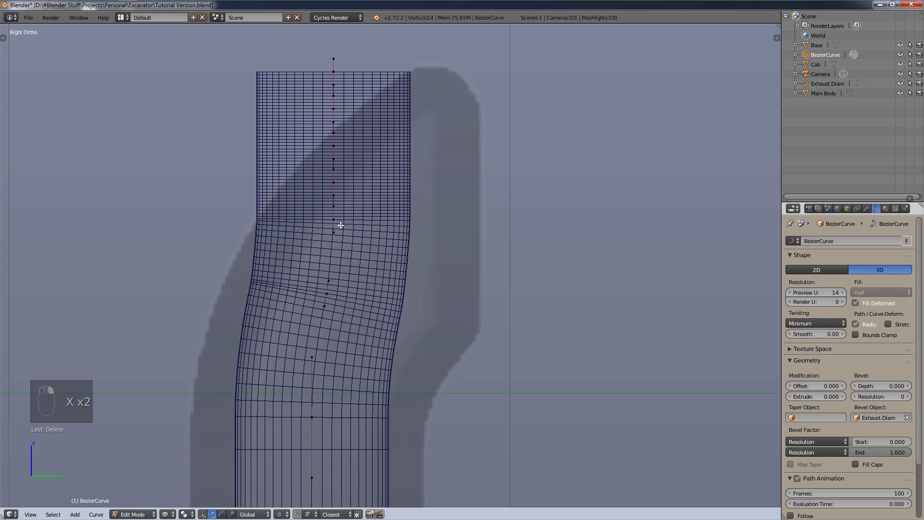
pyautogui.rightClick(333, 221)
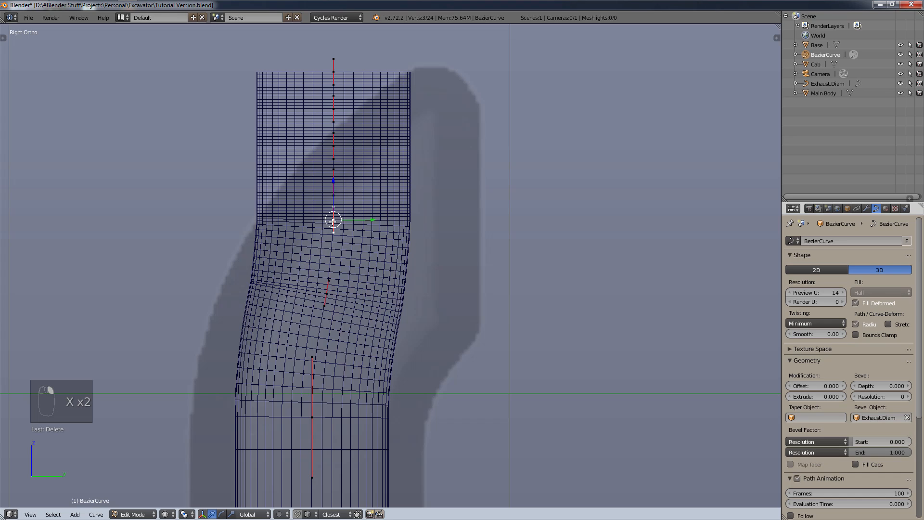
pyautogui.rightClick(336, 181)
pyautogui.press('x')
pyautogui.click(332, 179)
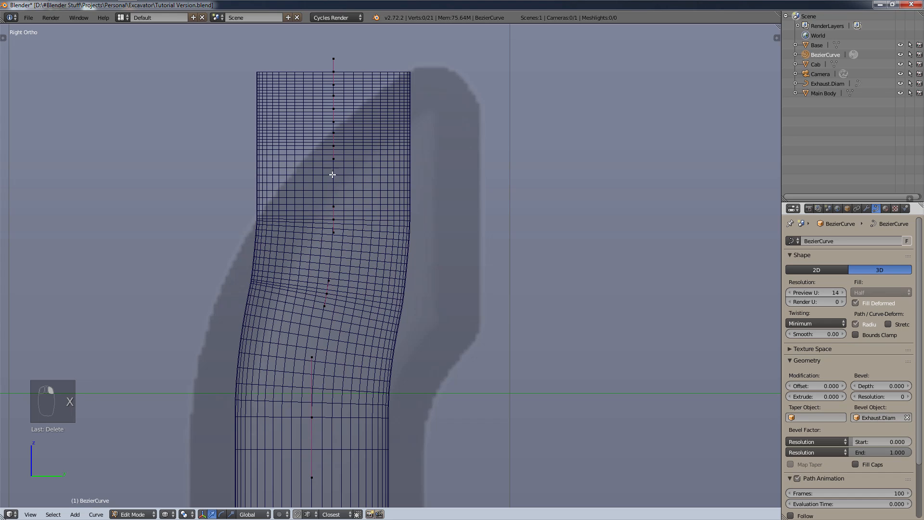
pyautogui.rightClick(334, 145)
pyautogui.press('x')
pyautogui.click(331, 104)
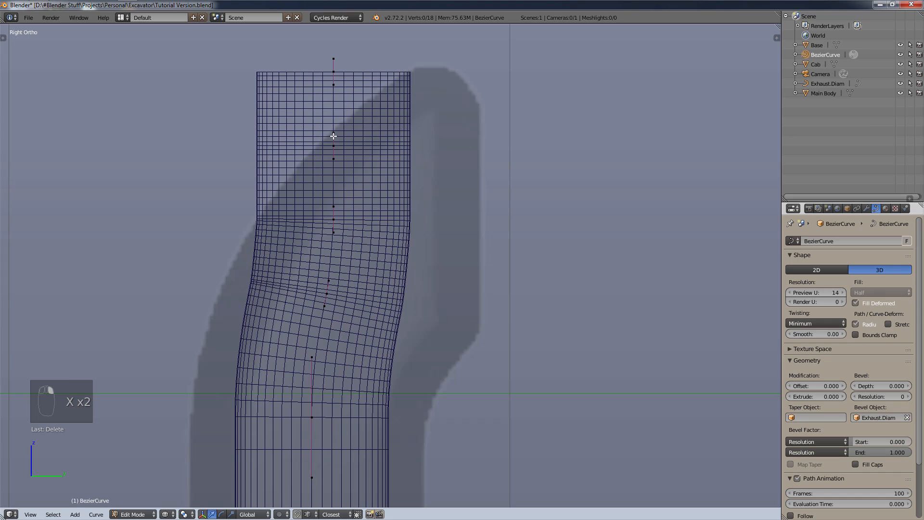
# - Shift the bend's lowest control point slightly back along Y and try rotating the control point above it
pyautogui.rightClick(329, 289)
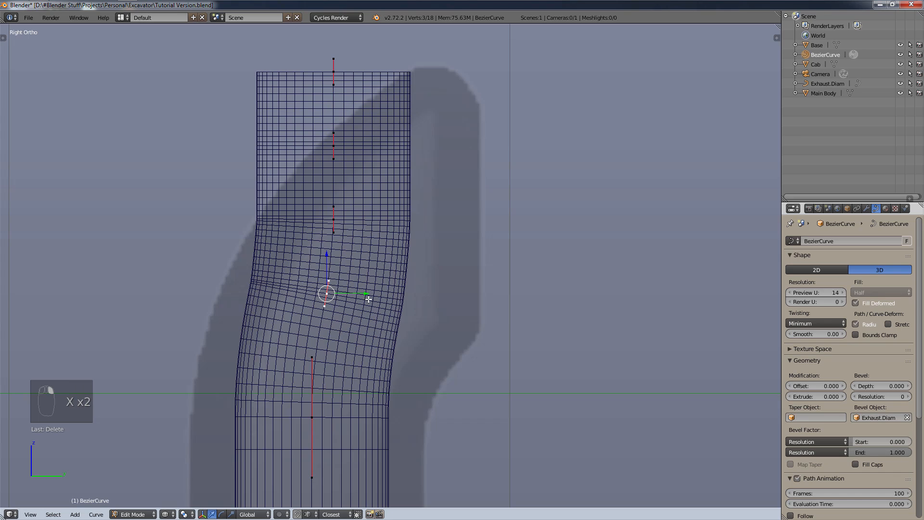
pyautogui.moveTo(365, 293); pyautogui.dragTo(356, 295)
pyautogui.rightClick(330, 219)
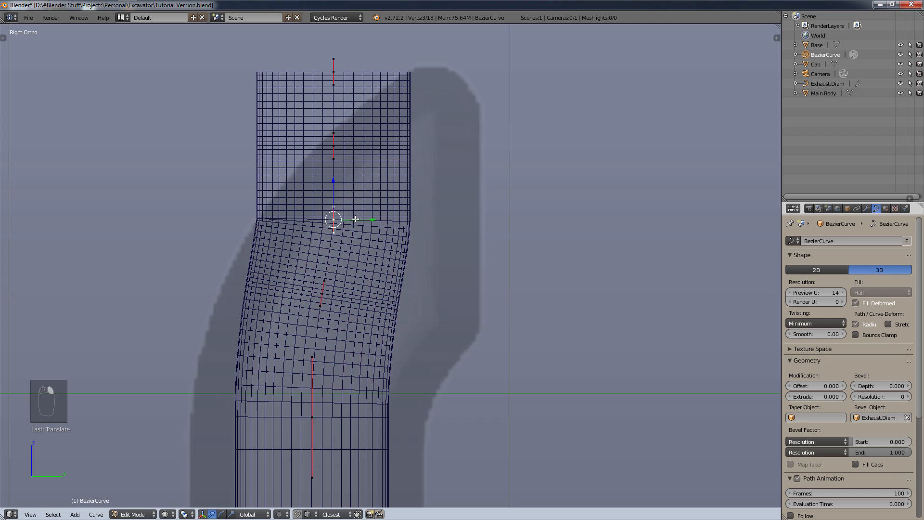
pyautogui.press('r')
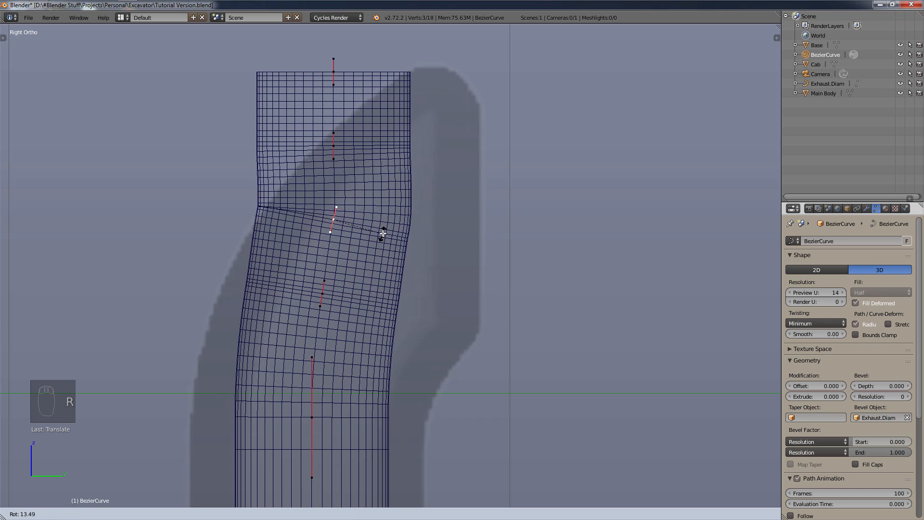
pyautogui.rightClick(384, 233)
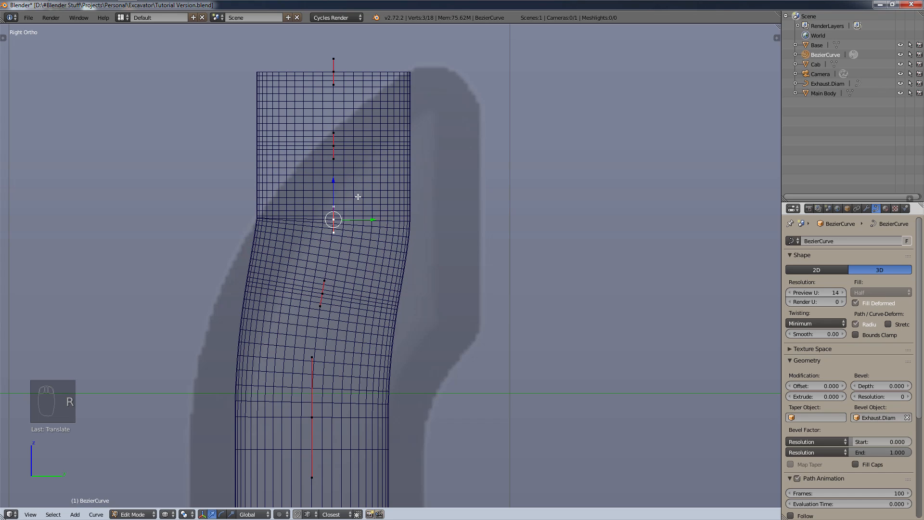
# - Shift the top two control points slightly forward along Y, with the topmost one a little further
pyautogui.rightClick(334, 146)
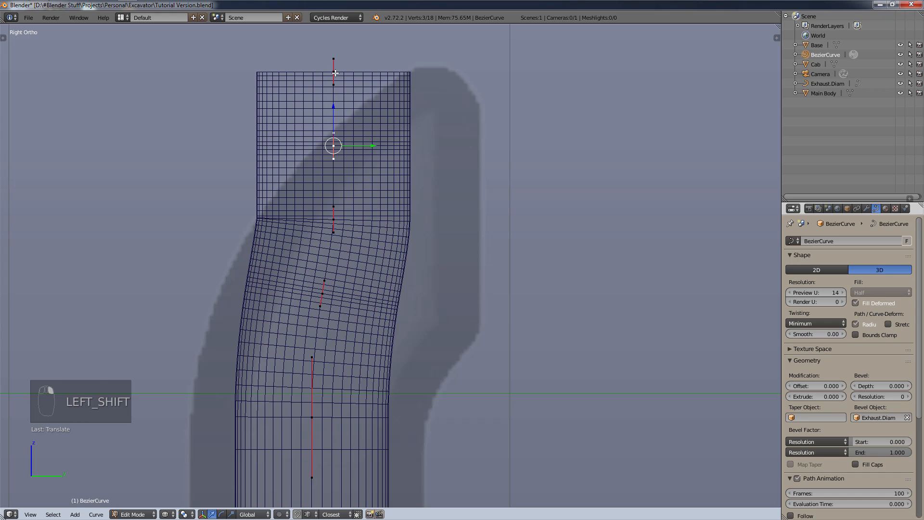
pyautogui.keyDown('shift'); pyautogui.rightClick(335, 73); pyautogui.keyUp('shift')
pyautogui.moveTo(373, 111); pyautogui.dragTo(380, 109)
pyautogui.press('a')
pyautogui.rightClick(342, 71)
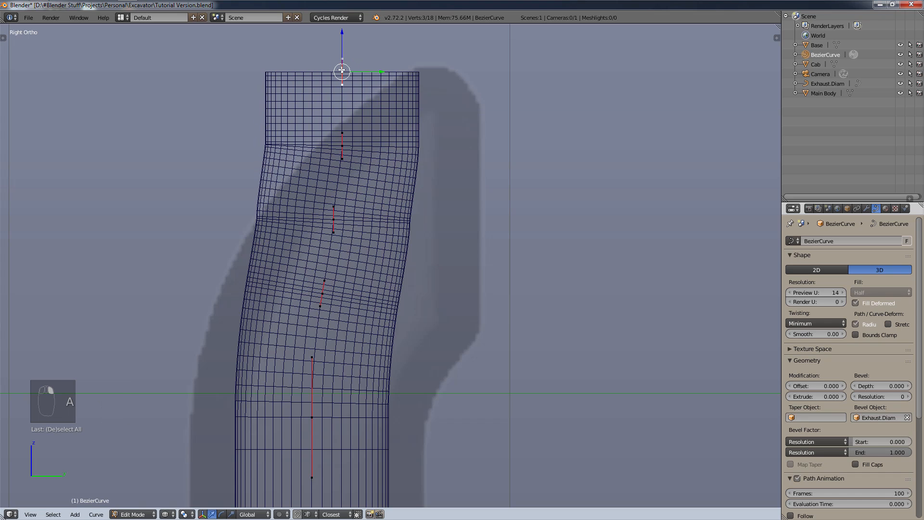
pyautogui.moveTo(378, 72); pyautogui.dragTo(392, 72)
# - Rotate the third control point from the top about 10 degrees and the one above it about 7 degrees
pyautogui.rightClick(341, 218)
pyautogui.press('r')
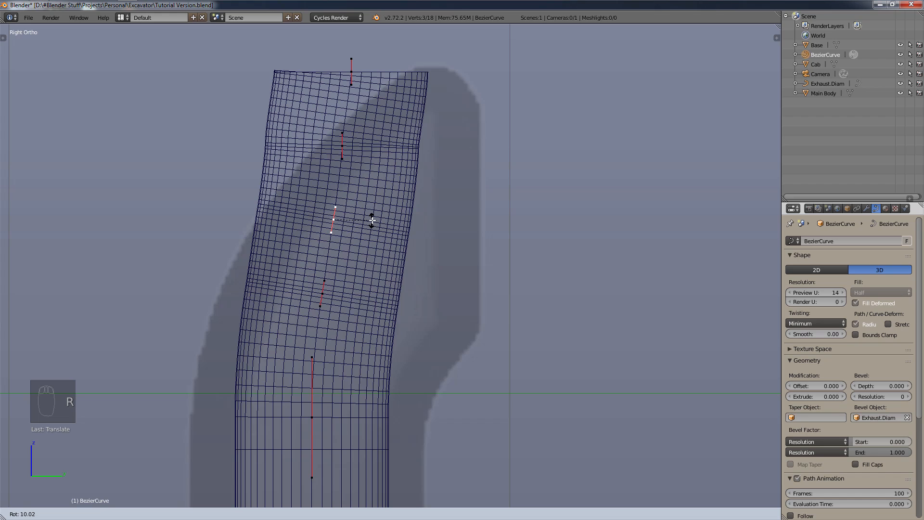
pyautogui.click(371, 218)
pyautogui.rightClick(360, 146)
pyautogui.press('r')
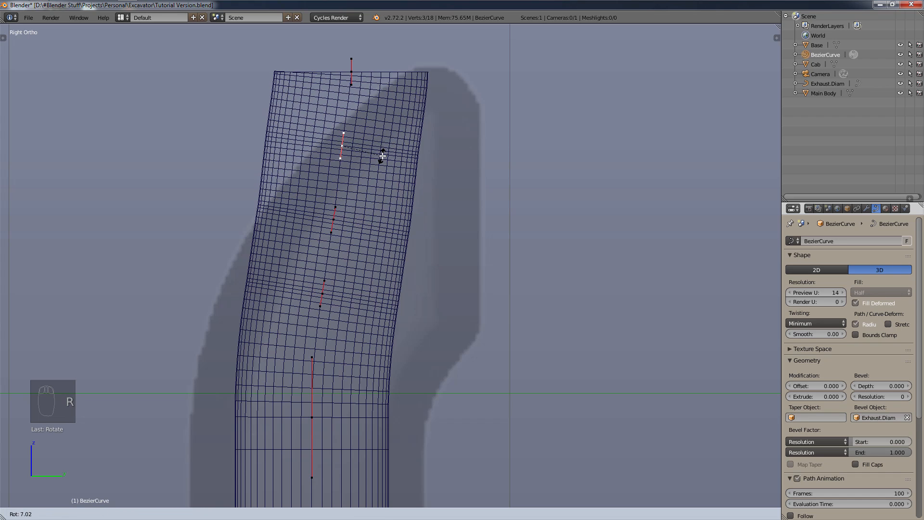
pyautogui.click(382, 155)
# - Rotate the topmost control point 90 degrees and move it along Y beyond the reference exhaust's outer edge
pyautogui.rightClick(358, 75)
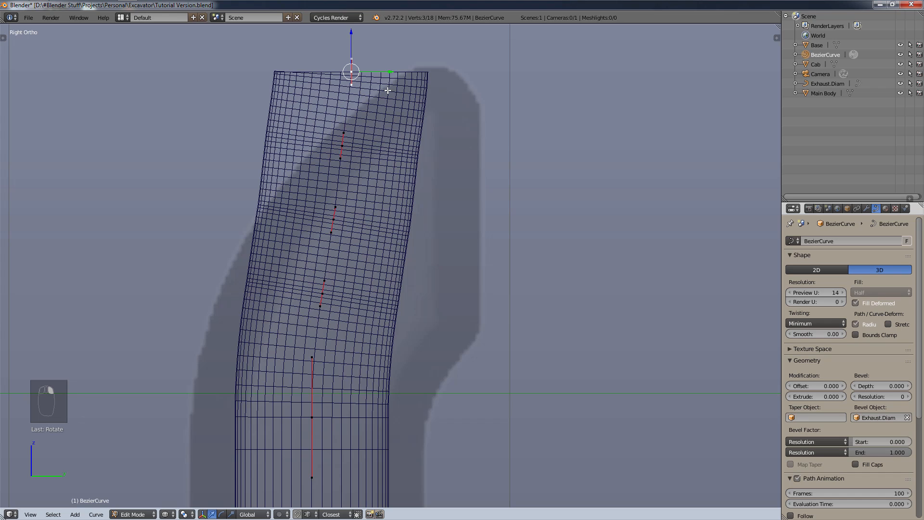
pyautogui.press('r')
pyautogui.rightClick(389, 105)
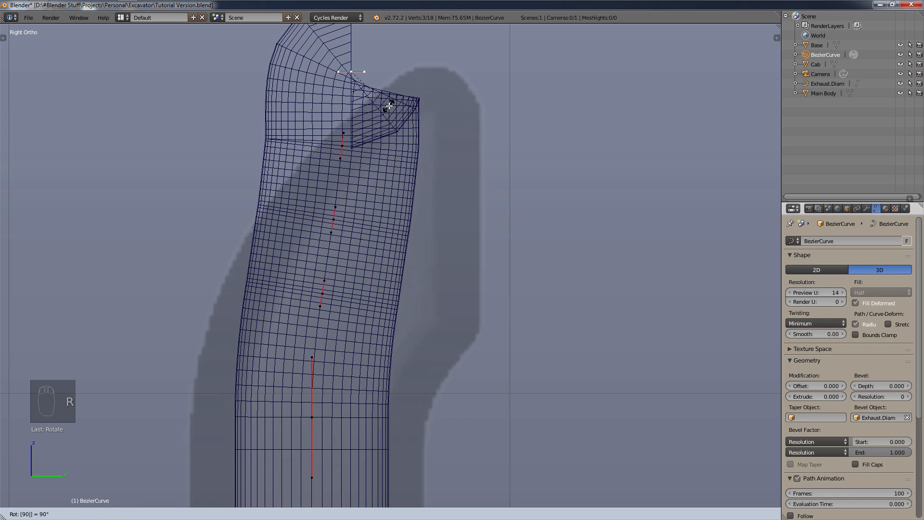
pyautogui.moveTo(381, 76); pyautogui.dragTo(555, 99)
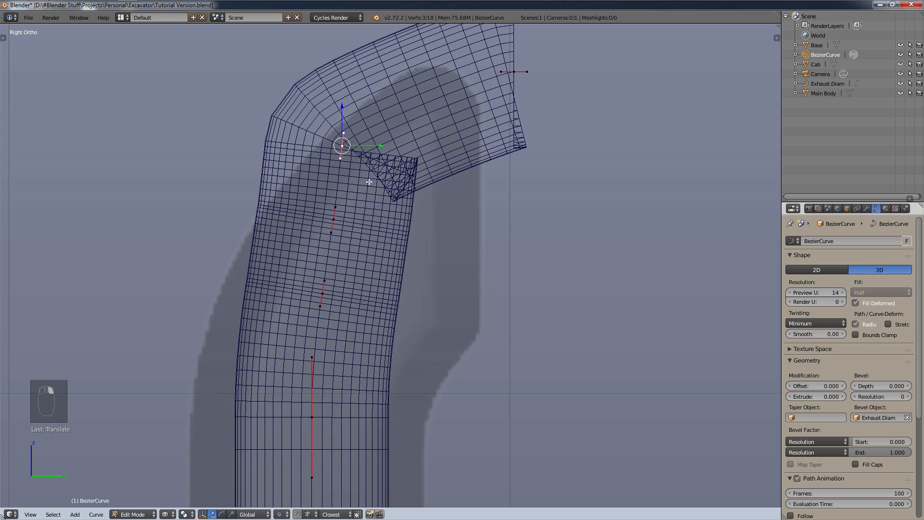
# - Delete the control point just below the curve's end point
pyautogui.press('x')
pyautogui.click(367, 159)
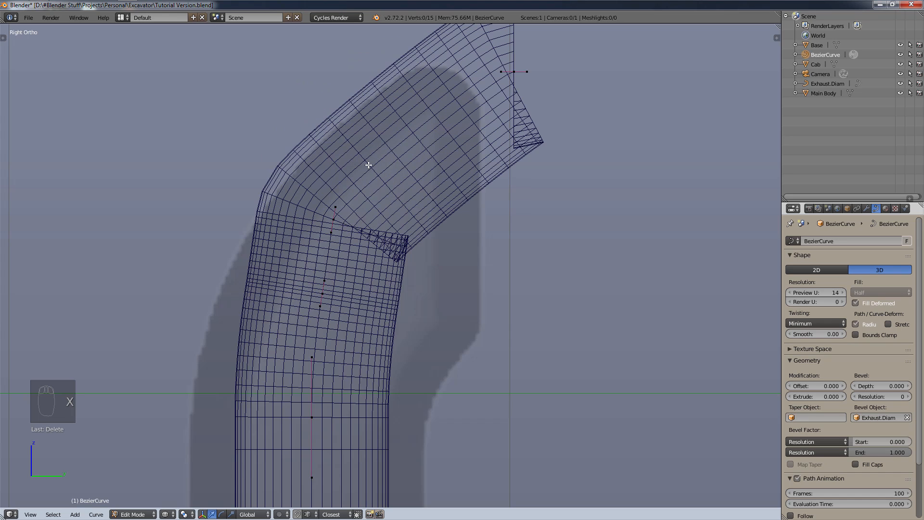
pyautogui.hotkey('ctrl', 'z')
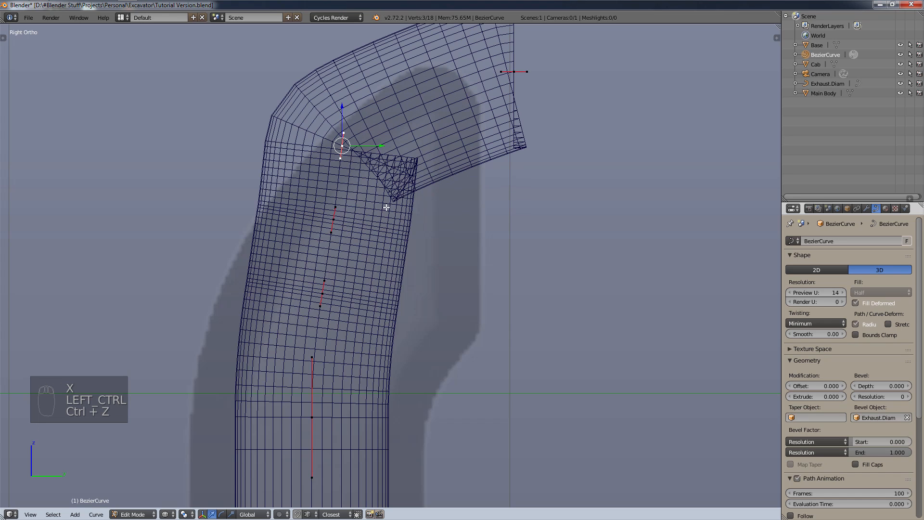
pyautogui.press('r')
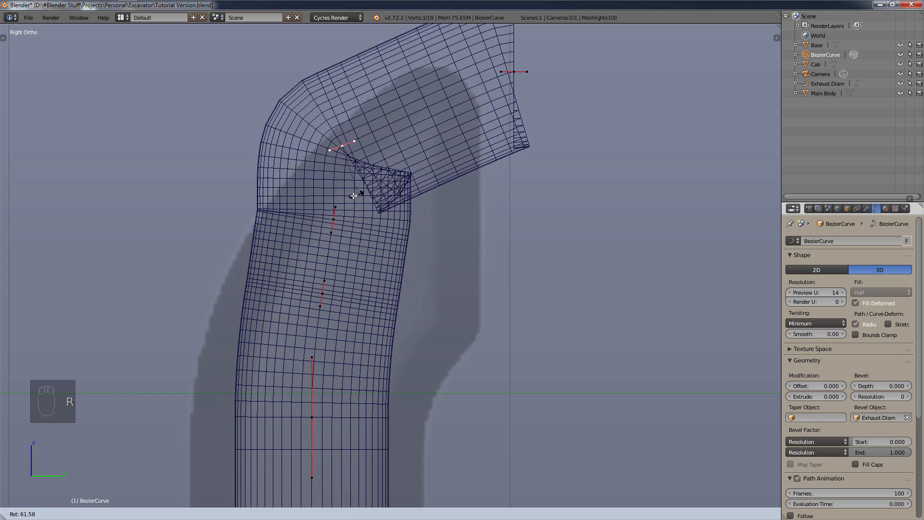
pyautogui.press('Escape')
pyautogui.press('x')
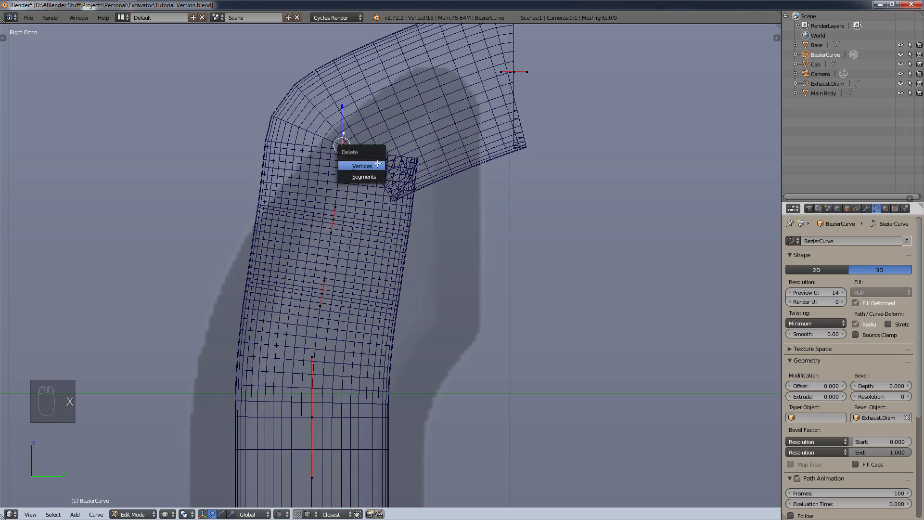
pyautogui.click(376, 167)
# - Try rotating the control point that now lies directly below the curve's end point
pyautogui.rightClick(330, 220)
pyautogui.press('r')
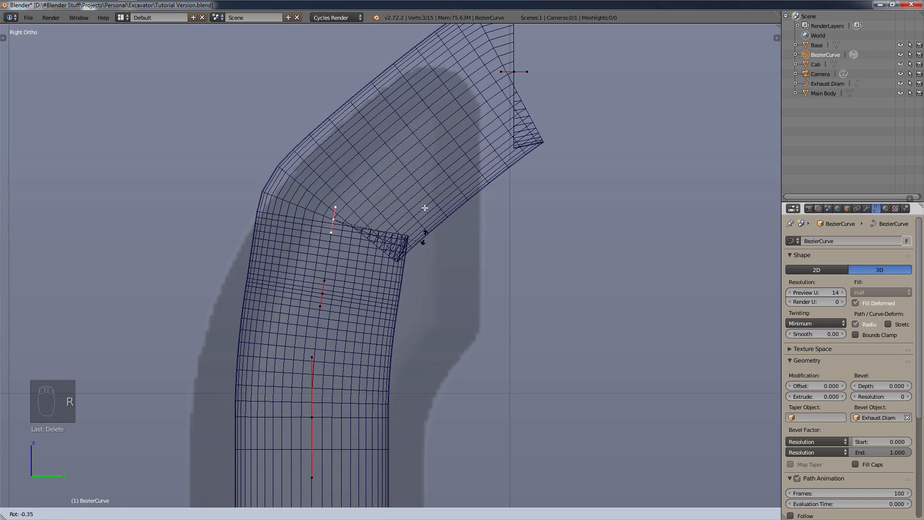
pyautogui.click(398, 226)
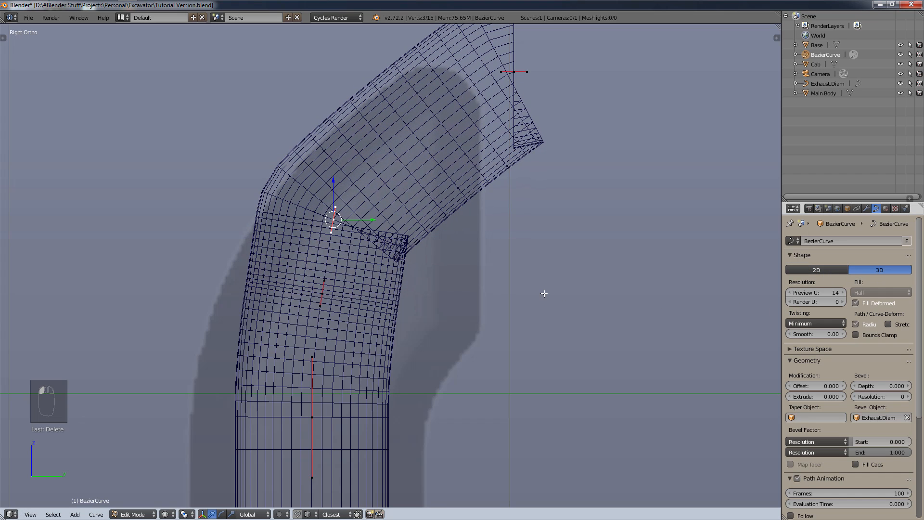
pyautogui.moveTo(816, 334); pyautogui.dragTo(838, 334)
# - Delete the two control points left between the curve's end point and the top of the straight section
pyautogui.press('x')
pyautogui.click(352, 224)
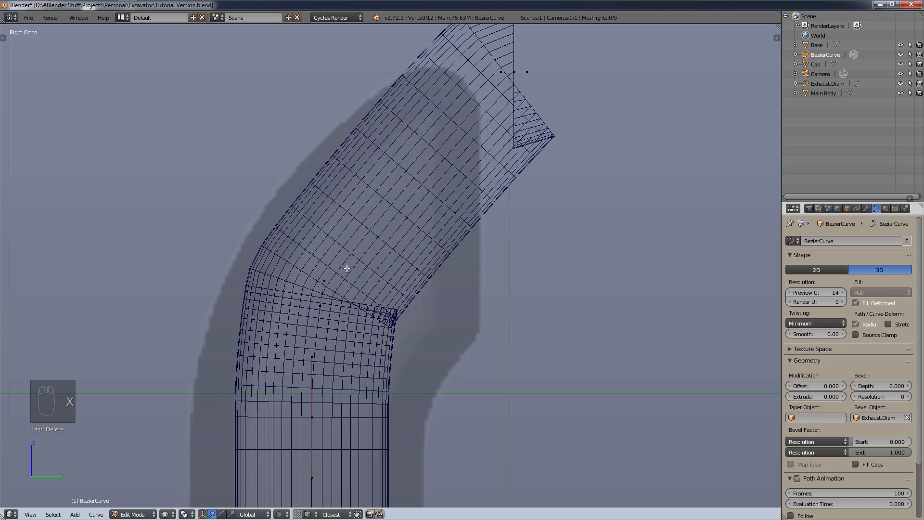
pyautogui.rightClick(336, 299)
pyautogui.press('x')
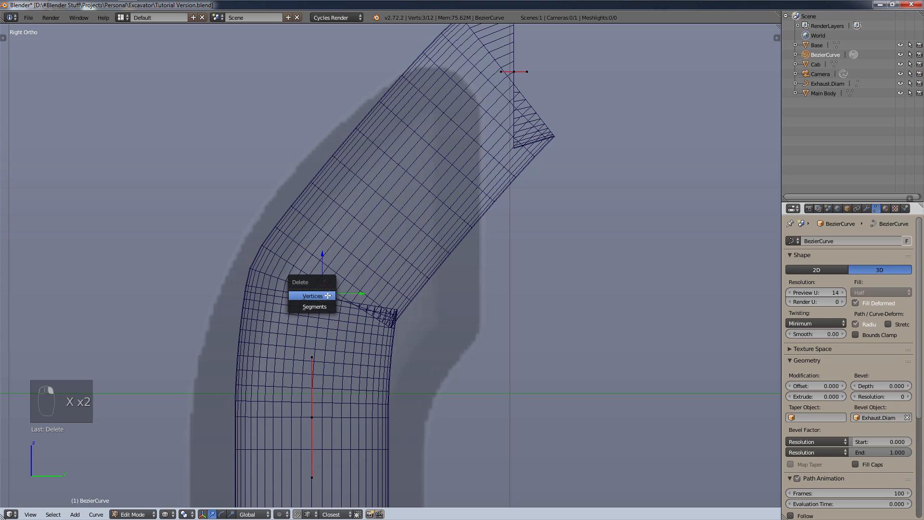
pyautogui.click(334, 297)
# - Try rotating the curve's end control point freely and about the global X, Z and Y axes
pyautogui.scroll(-2, 379, 336)
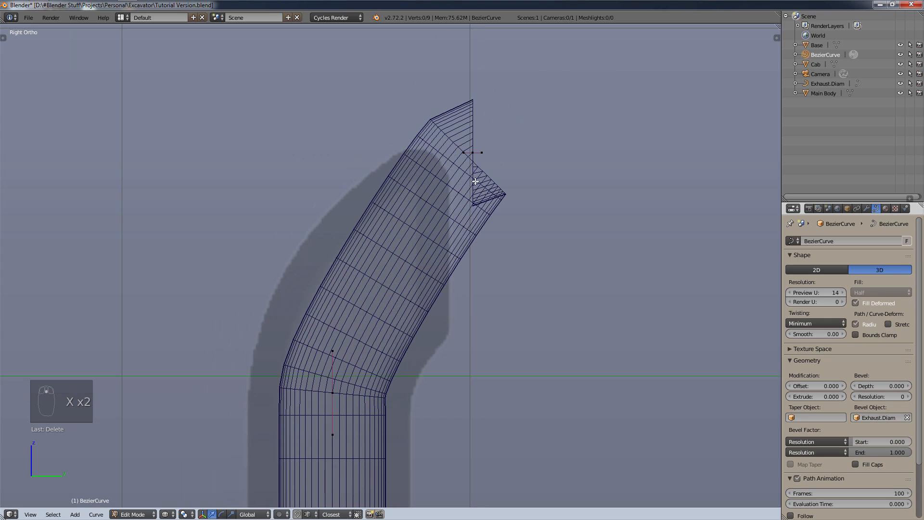
pyautogui.rightClick(475, 150)
pyautogui.moveTo(475, 151); pyautogui.dragTo(525, 191, button='middle')
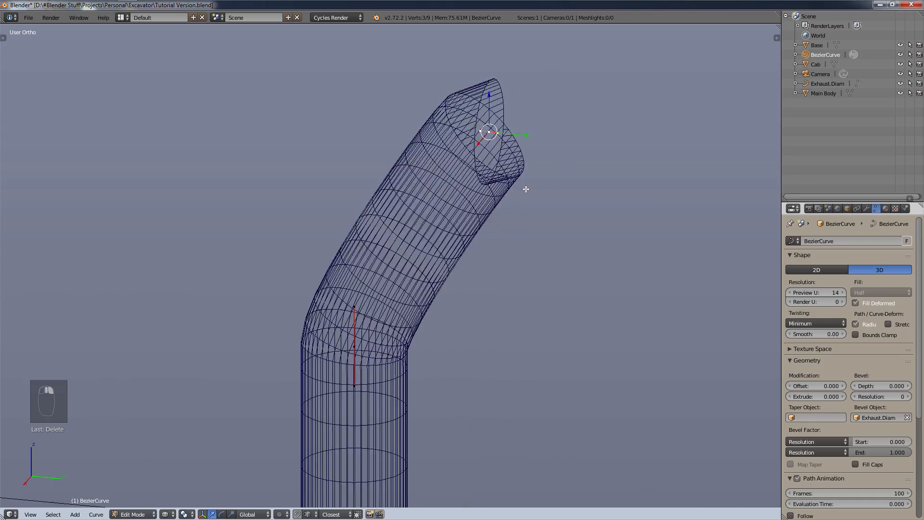
pyautogui.scroll(2, 522, 173)
pyautogui.press('r')
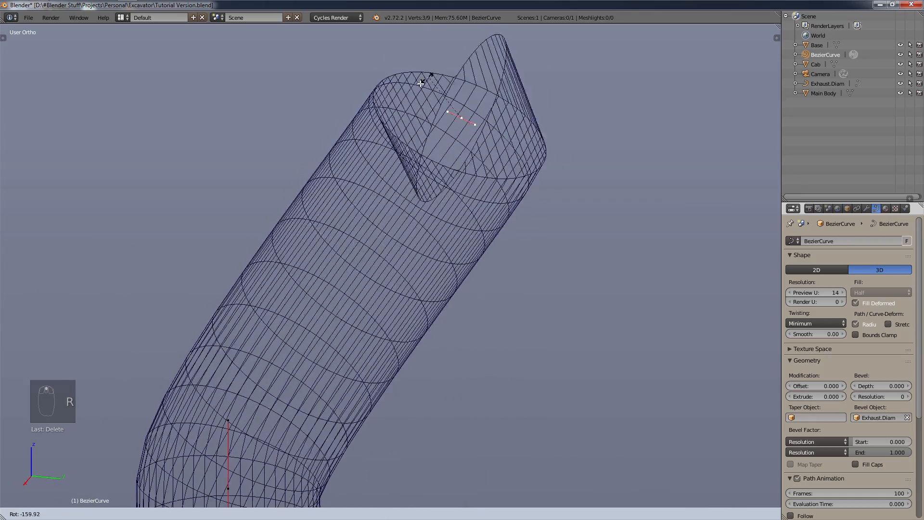
pyautogui.press('x')
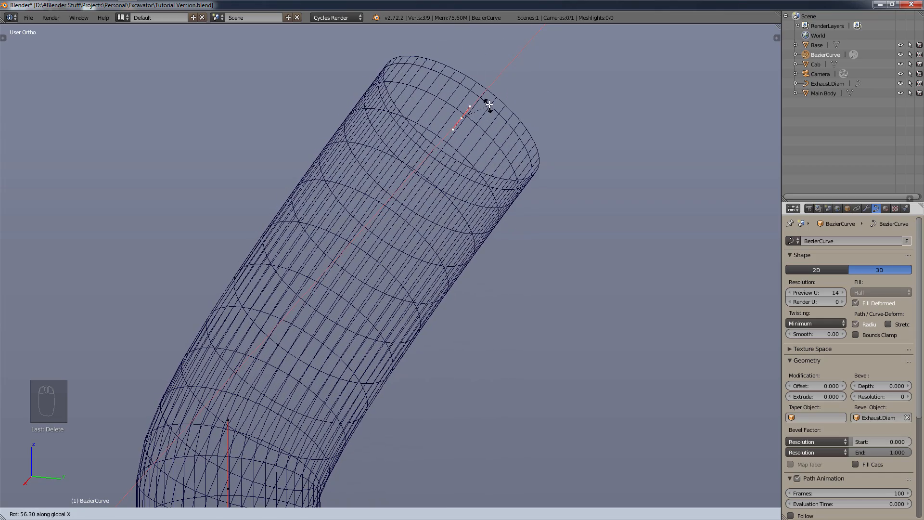
pyautogui.press('z')
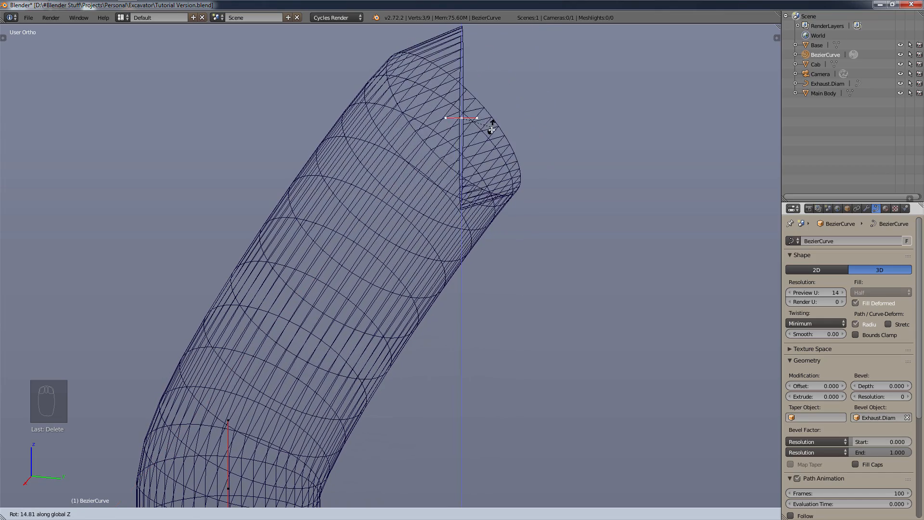
pyautogui.press('y')
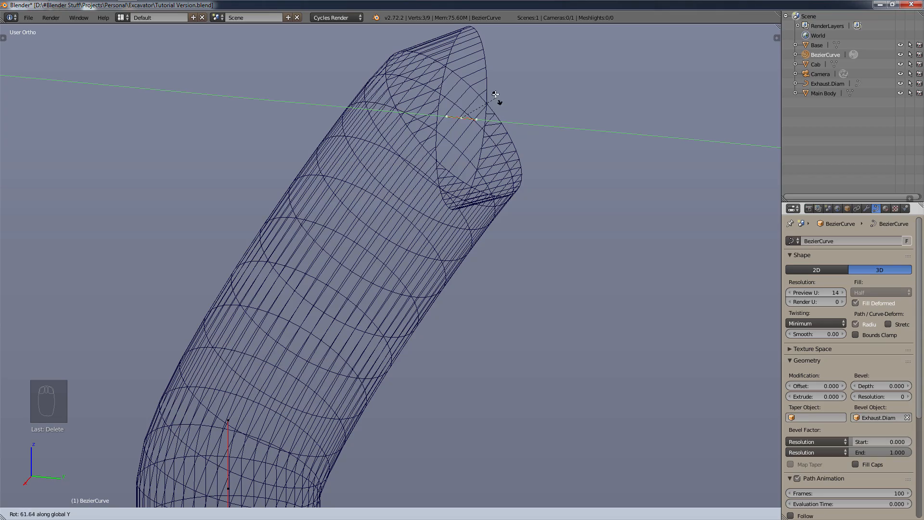
pyautogui.press('x')
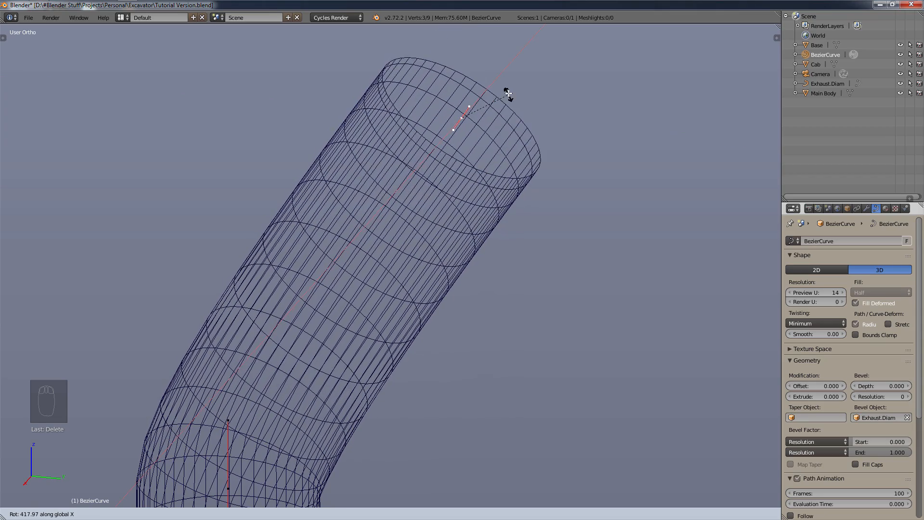
pyautogui.rightClick(507, 94)
pyautogui.scroll(-3, 487, 140)
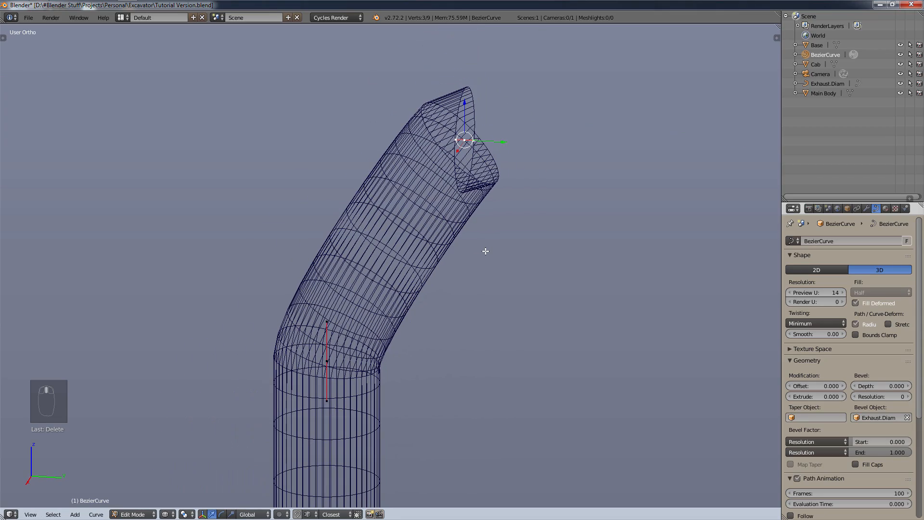
# - In the right view, shift the end control point slightly back along Y and delete it
pyautogui.press('KP_3')
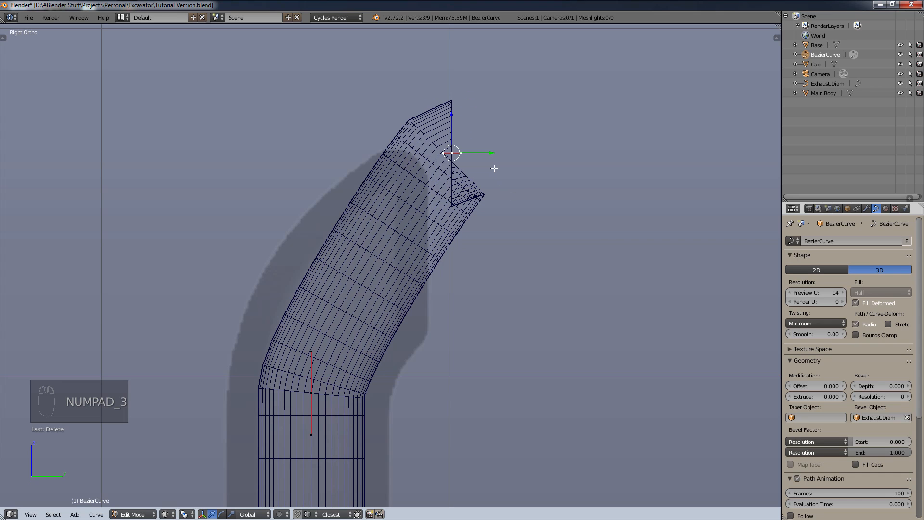
pyautogui.moveTo(498, 153); pyautogui.dragTo(480, 180)
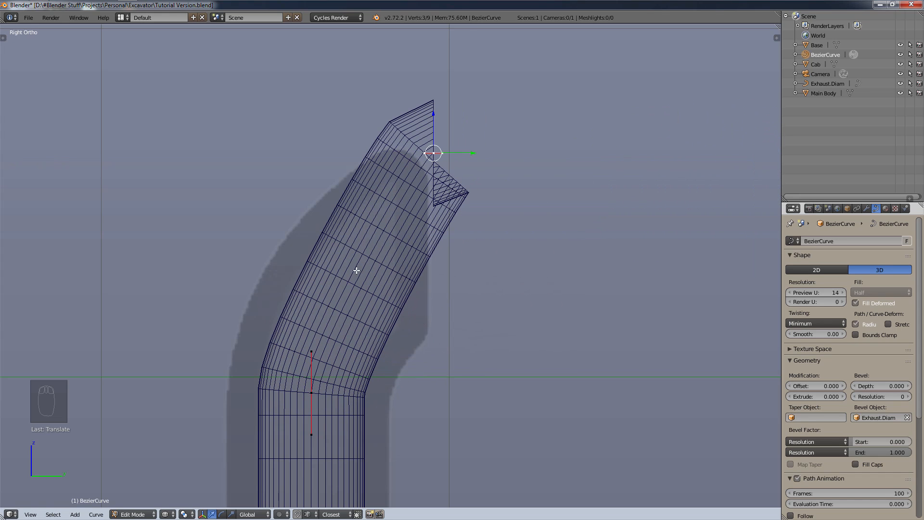
pyautogui.press('x')
pyautogui.click(417, 259)
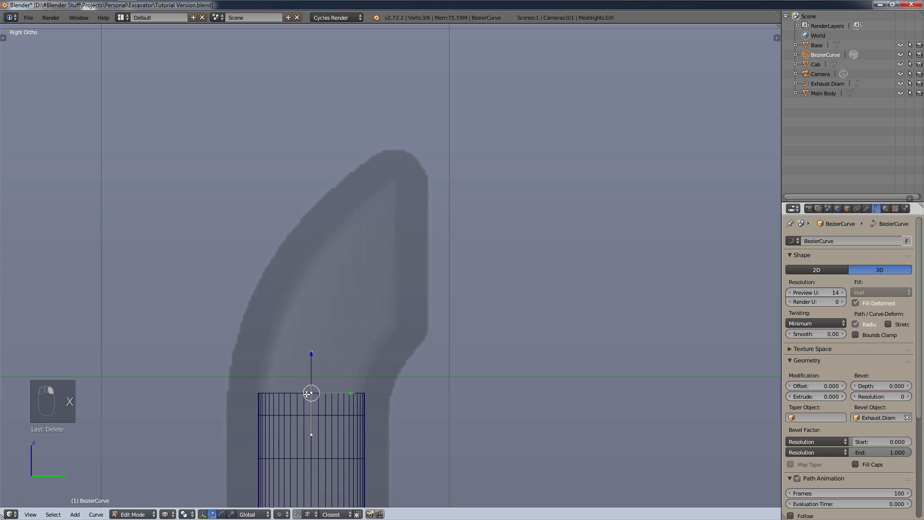
# - Shrink the end control point's handles and extrude three further points from it along the reference bend, the last one reaching beyond the pipe opening
pyautogui.press('s')
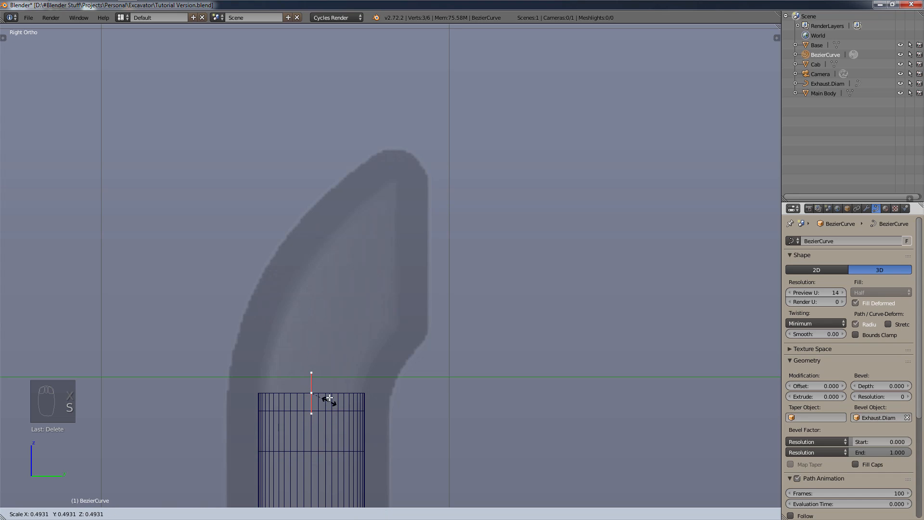
pyautogui.click(313, 391)
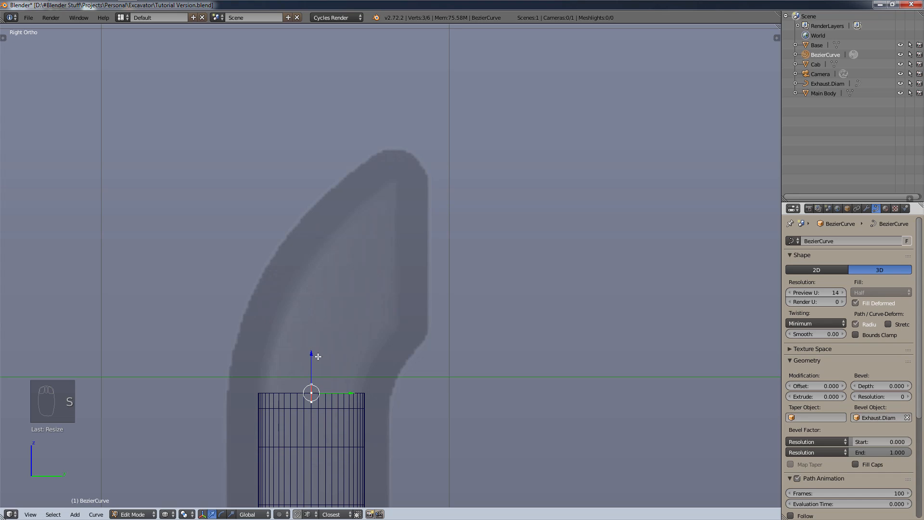
pyautogui.press('e')
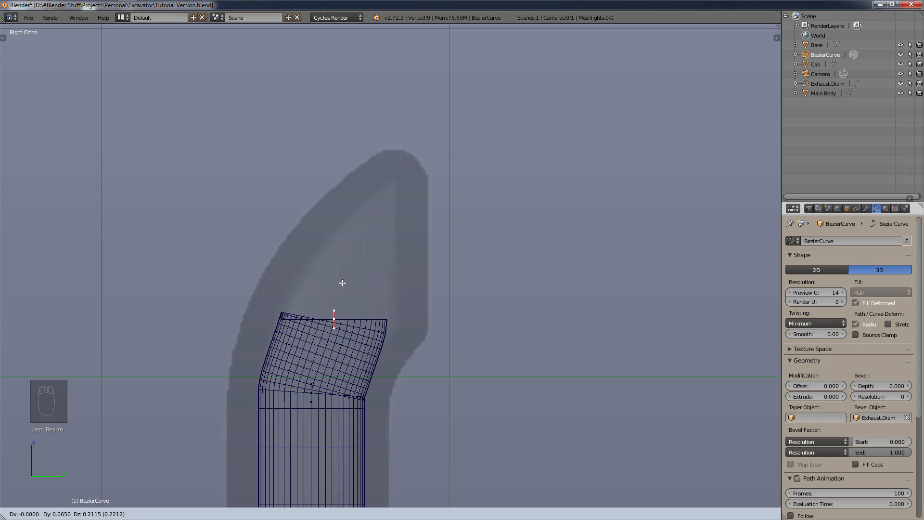
pyautogui.click(342, 282)
pyautogui.press('e')
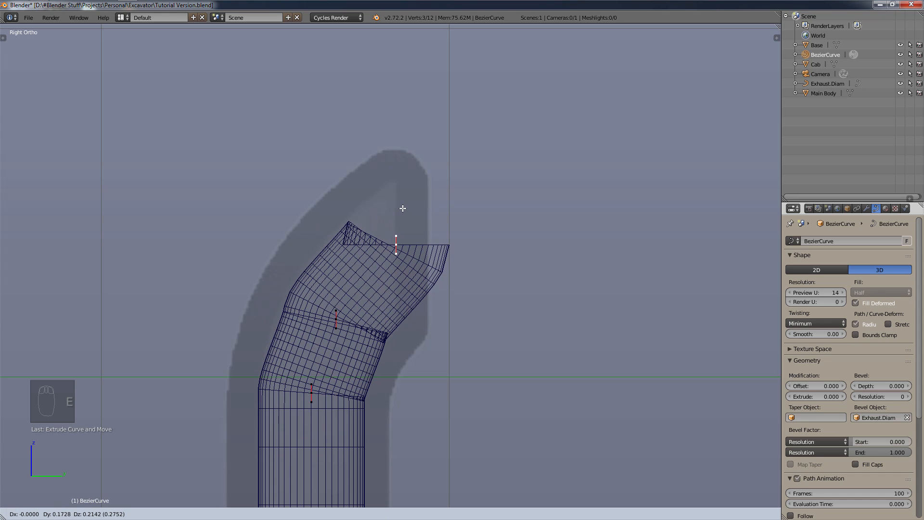
pyautogui.click(401, 204)
pyautogui.press('e')
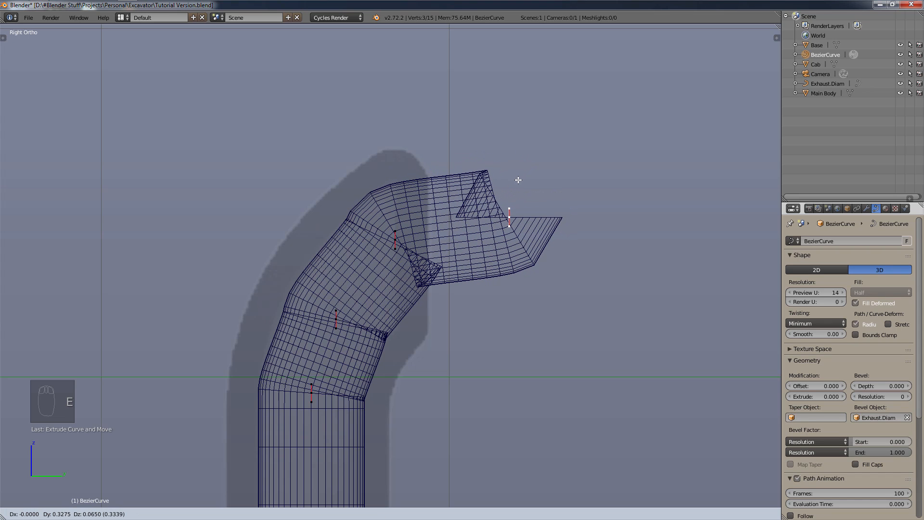
pyautogui.click(519, 181)
# - Rotate the three extruded control points one by one, starting with the end point at about 85°, to align their handles with the bend
pyautogui.press('r')
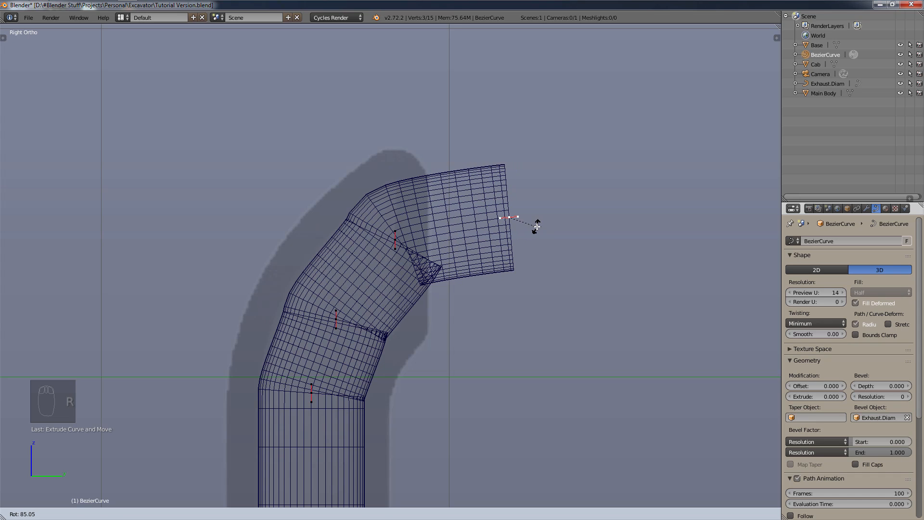
pyautogui.click(537, 226)
pyautogui.rightClick(392, 240)
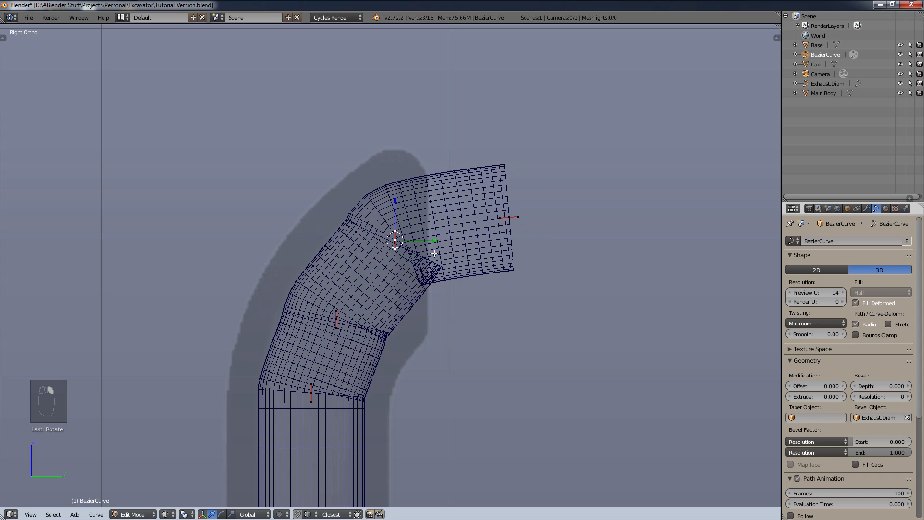
pyautogui.press('r')
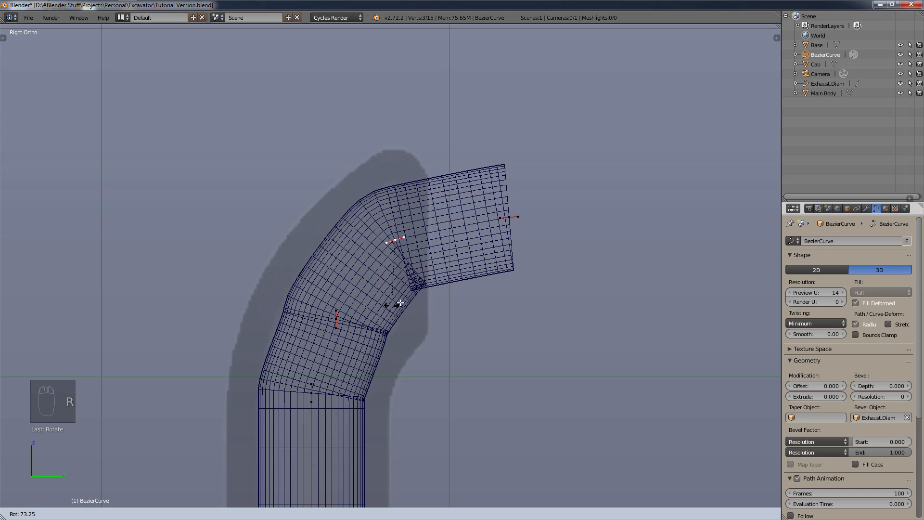
pyautogui.click(370, 318)
pyautogui.rightClick(339, 319)
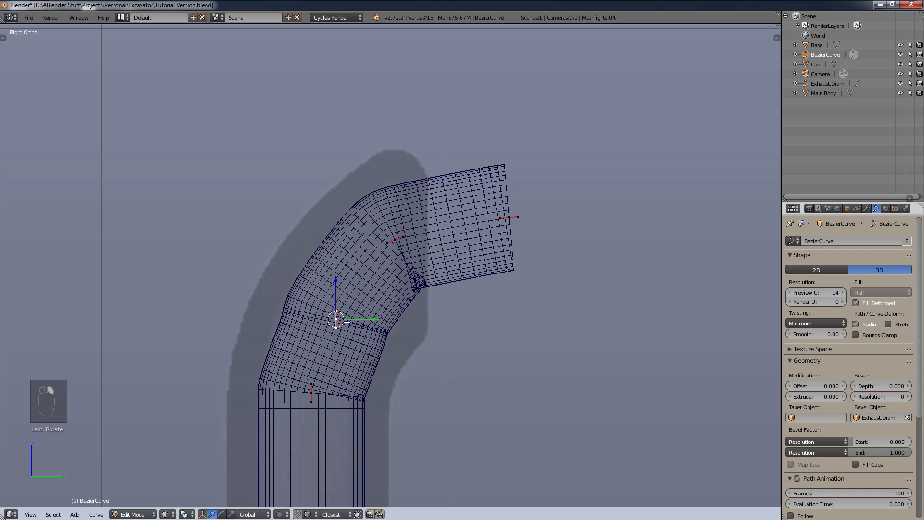
pyautogui.press('r')
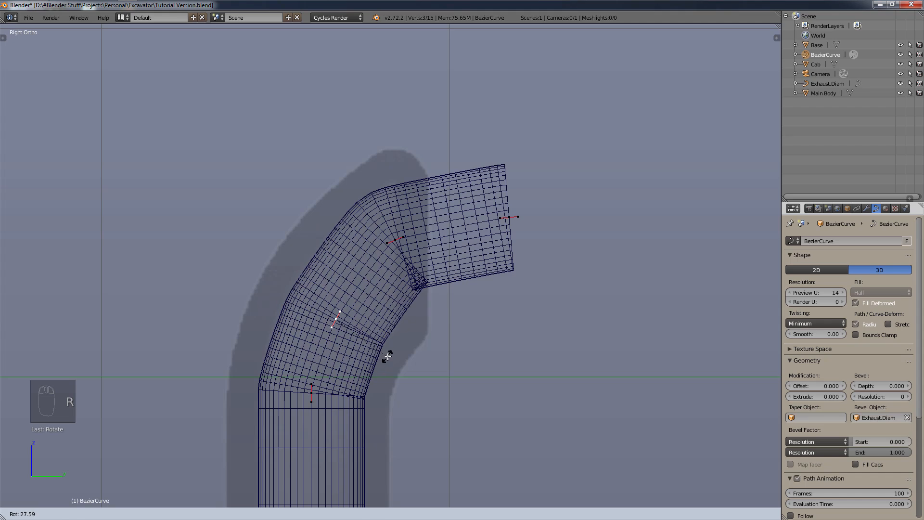
pyautogui.click(384, 354)
# - Switch to solid shading and try subdividing the curve segment between the two lower control points of the bend
pyautogui.moveTo(523, 251)
pyautogui.mouseDown(button='middle')
pyautogui.moveTo(472, 262)
pyautogui.moveTo(486, 266)
pyautogui.mouseUp(button='middle')
pyautogui.press('z')
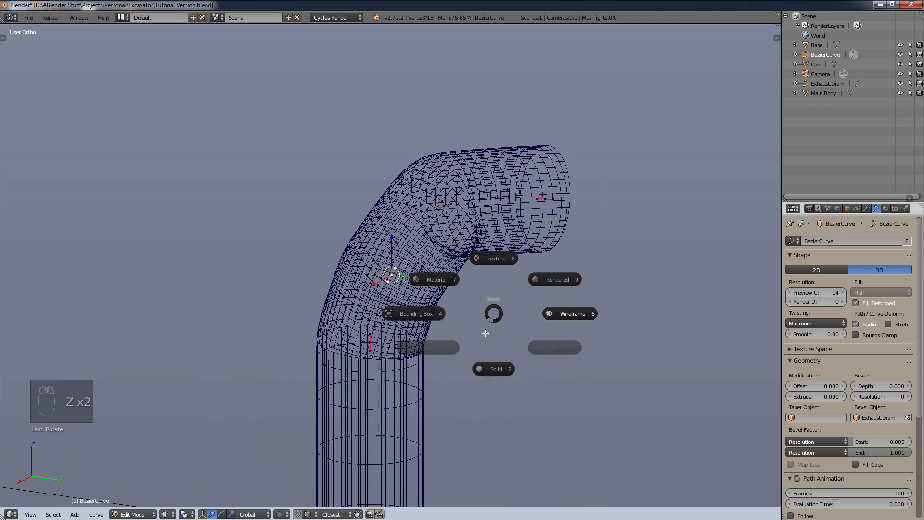
pyautogui.click(481, 376)
pyautogui.moveTo(502, 343)
pyautogui.mouseDown(button='middle')
pyautogui.moveTo(489, 313)
pyautogui.moveTo(502, 332)
pyautogui.moveTo(540, 344)
pyautogui.mouseUp(button='middle')
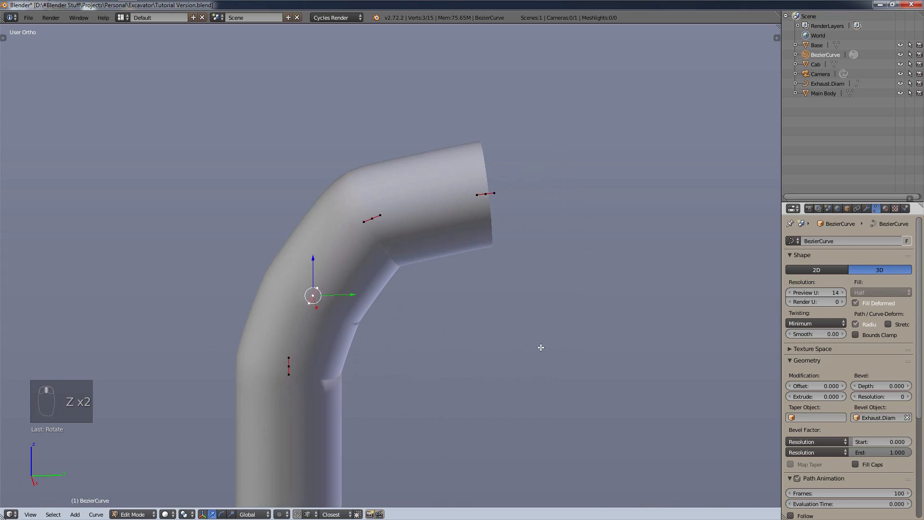
pyautogui.scroll(-5, 525, 361)
pyautogui.scroll(7, 481, 388)
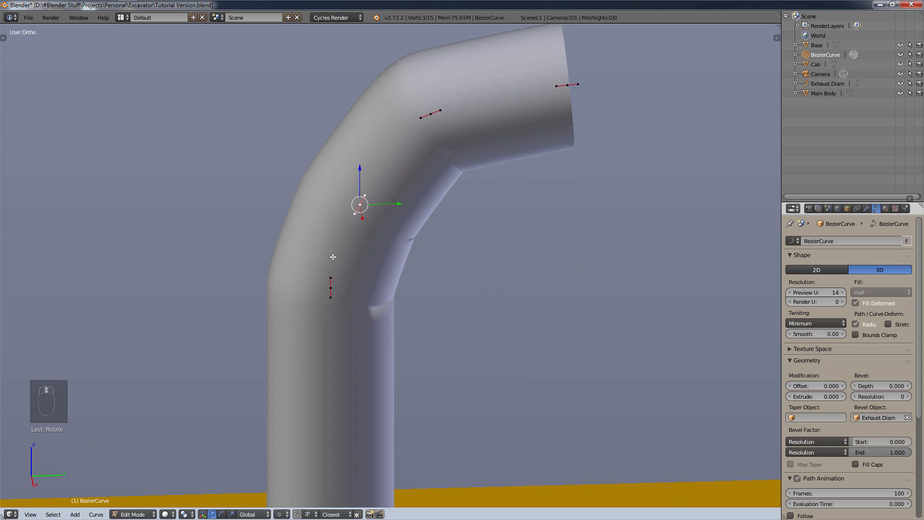
pyautogui.keyDown('shift'); pyautogui.rightClick(330, 287); pyautogui.keyUp('shift')
pyautogui.hotkey('shift', 'w')
pyautogui.click(336, 240)
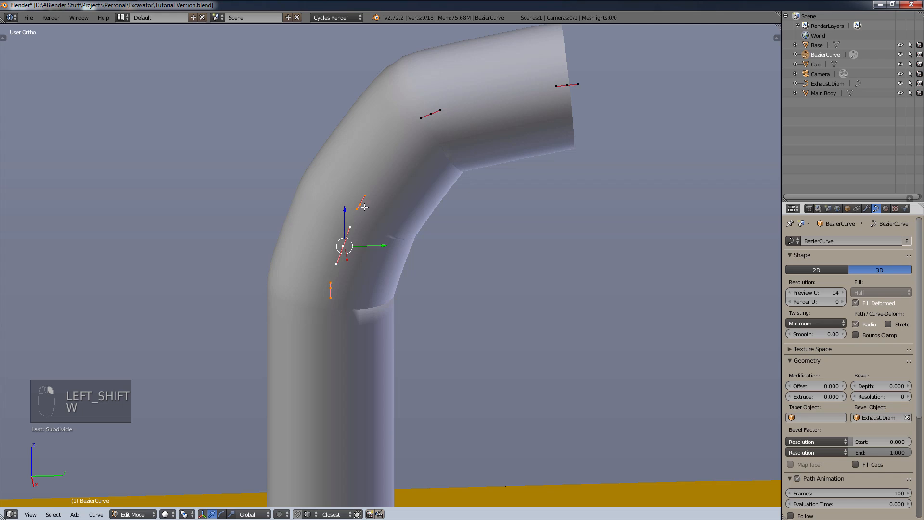
# - Undo the segment subdivision and the rotations of the bend's three control points
pyautogui.hotkey('ctrl', 'z')
pyautogui.hotkey('ctrl', 'z')
pyautogui.hotkey('ctrl', 'z')
pyautogui.hotkey('ctrl', 'z')
pyautogui.hotkey('ctrl', 'z')
pyautogui.hotkey('ctrl', 'z')
pyautogui.hotkey('ctrl', 'z')
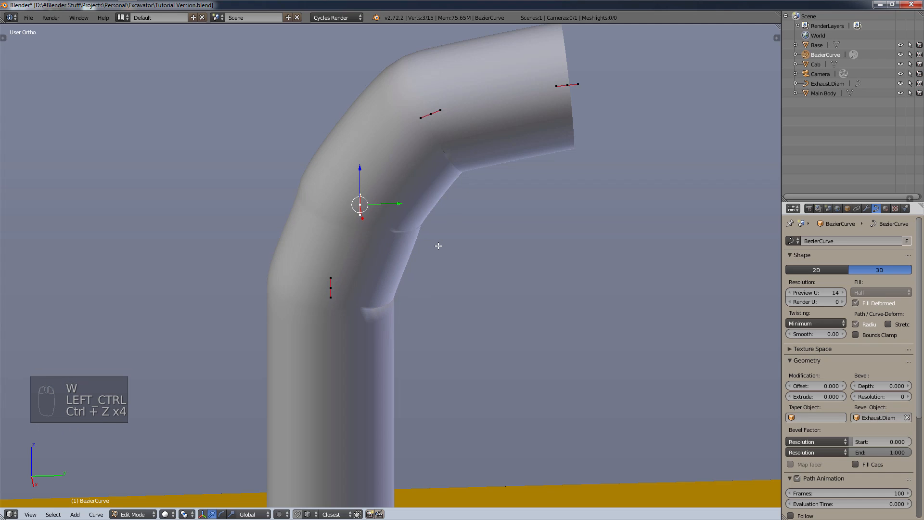
pyautogui.hotkey('ctrl', 'z')
pyautogui.hotkey('ctrl', 'z')
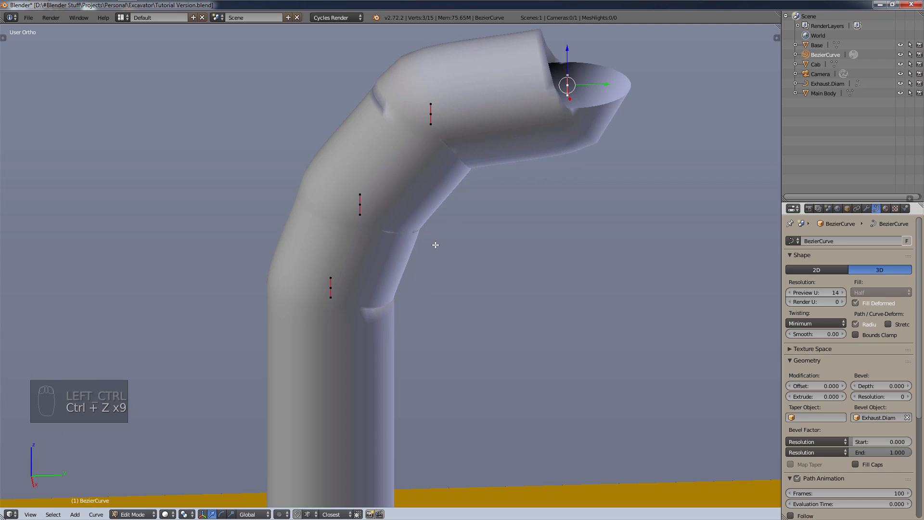
# - Return to wireframe shading and rotate the end control point about the global X axis to square off the pipe opening
pyautogui.press('z')
pyautogui.click(477, 245)
pyautogui.press('r')
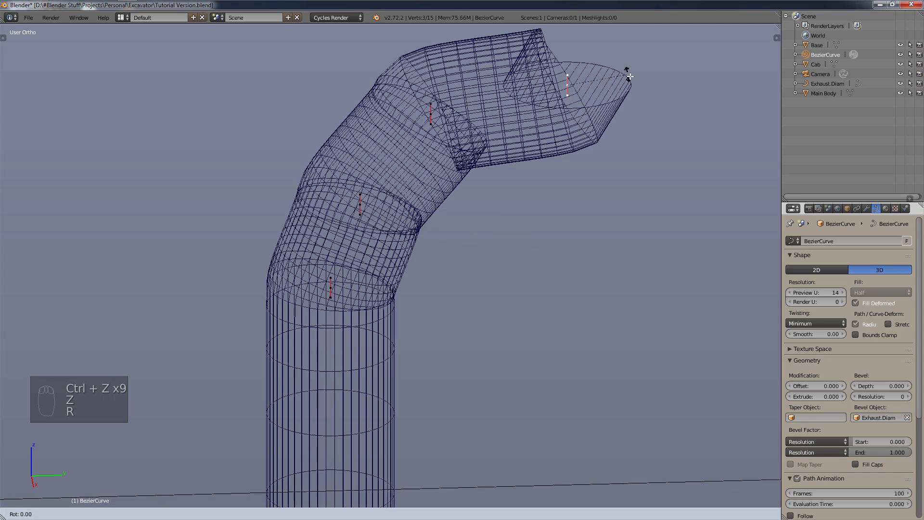
pyautogui.press('x')
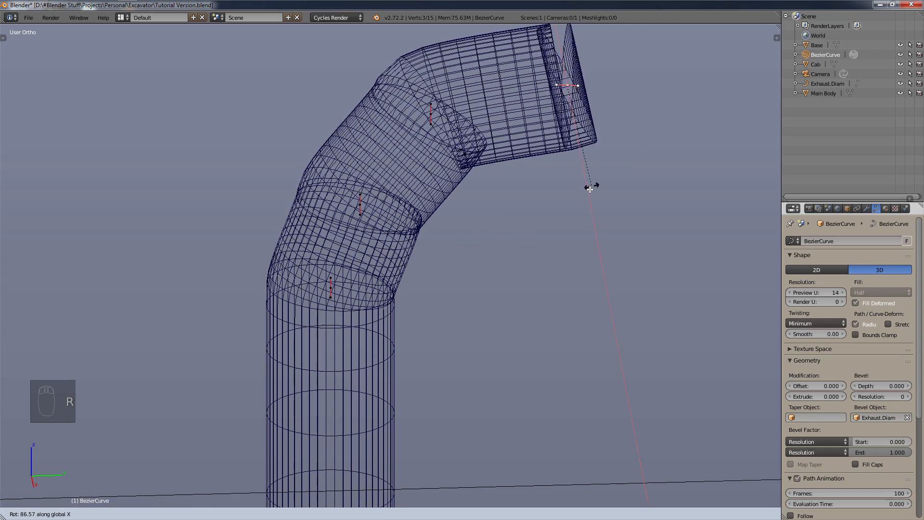
pyautogui.click(594, 196)
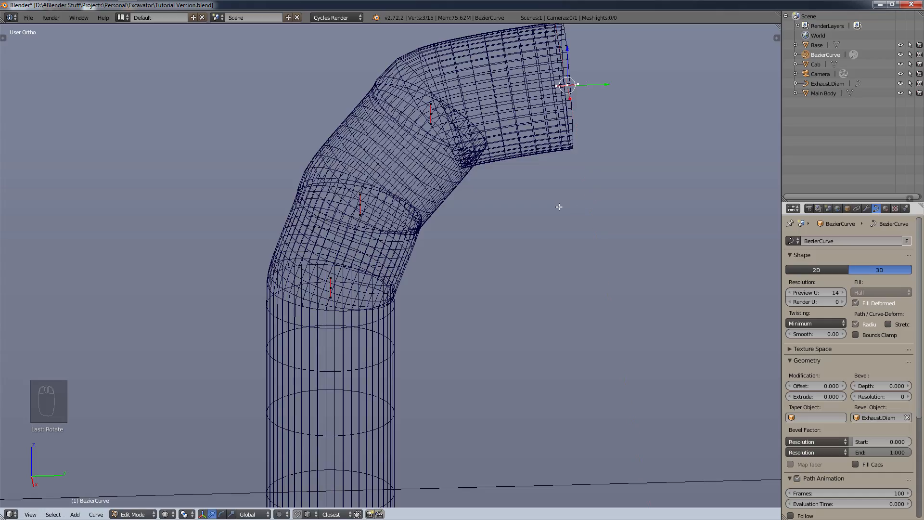
# - Delete the whole BezierCurve pipe object from the scene
pyautogui.moveTo(558, 206); pyautogui.dragTo(540, 215, button='middle')
pyautogui.scroll(-6, 540, 216)
pyautogui.scroll(-6, 537, 289)
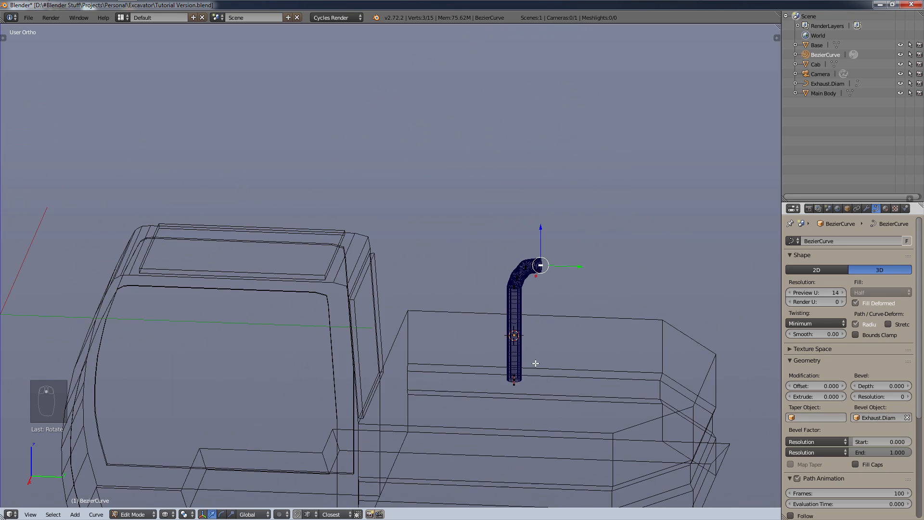
pyautogui.scroll(6, 532, 366)
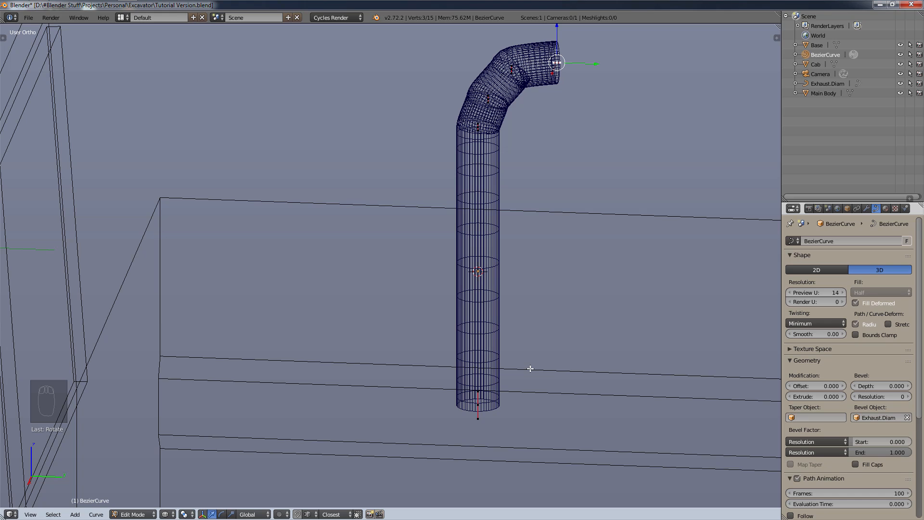
pyautogui.rightClick(836, 54)
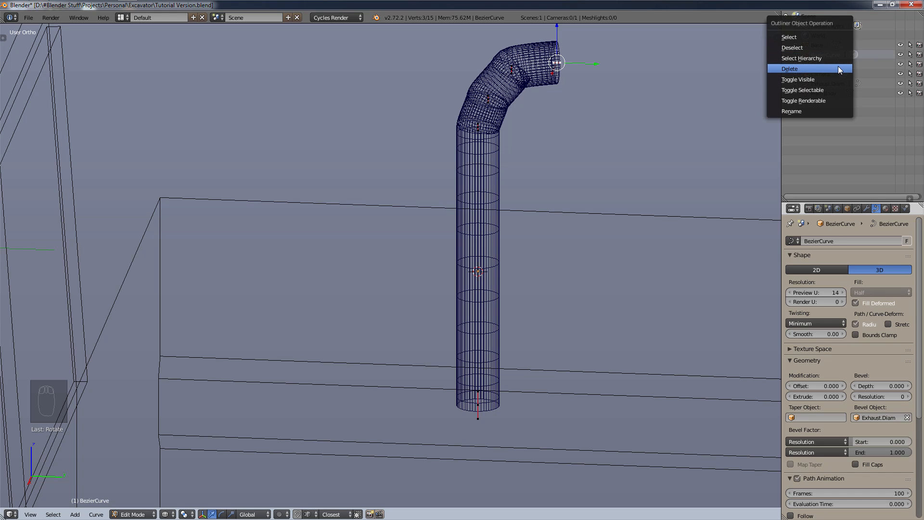
pyautogui.click(839, 68)
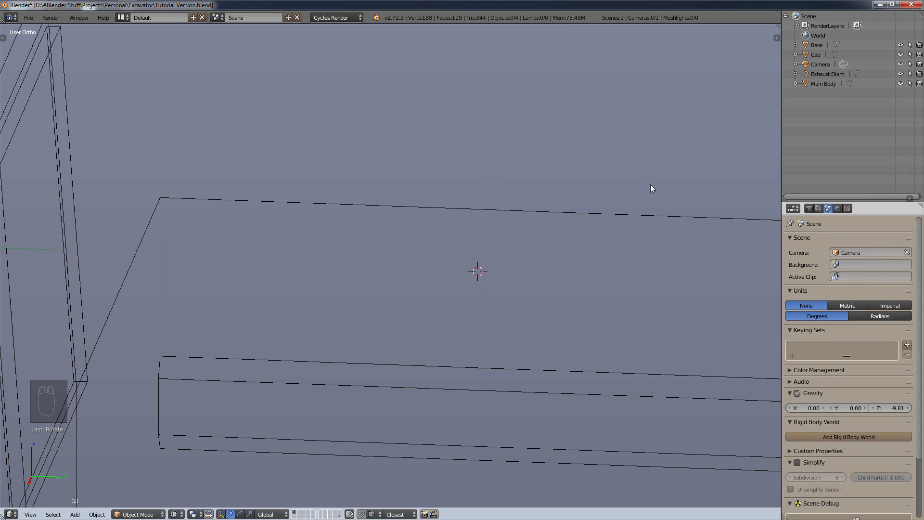
# - In the right view, add a new Bezier curve at the 3D cursor below the reference exhaust pipe
pyautogui.press('KP_3')
pyautogui.keyDown('shift'); pyautogui.moveTo(638, 173); pyautogui.dragTo(493, 231, button='middle'); pyautogui.keyUp('shift')
pyautogui.hotkey('shift', 'a')
pyautogui.moveTo(412, 223)
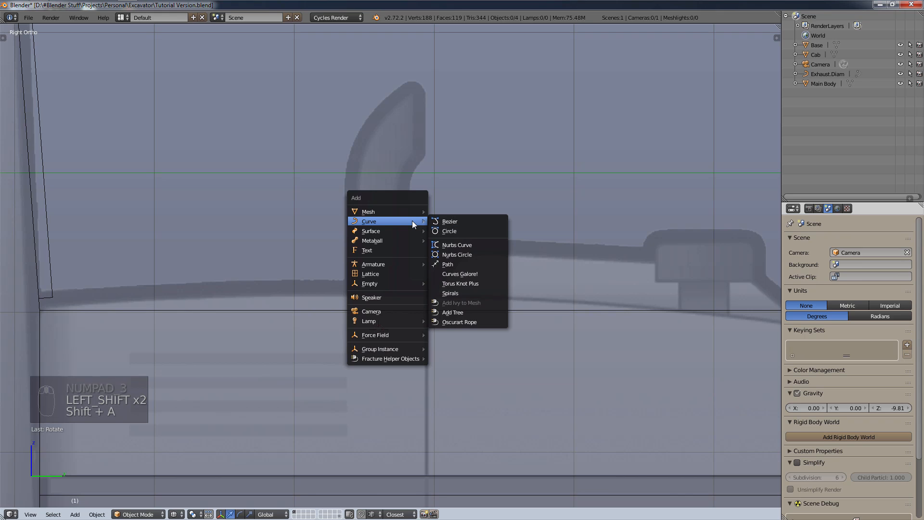
pyautogui.click(454, 222)
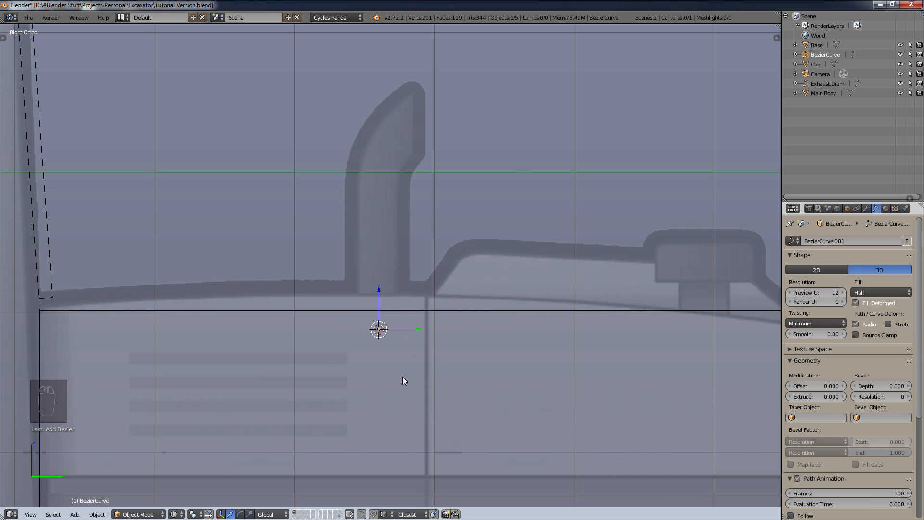
# - Rotate the new Bezier curve 90 degrees about the global Y axis so it runs vertically
pyautogui.scroll(-1, 404, 381)
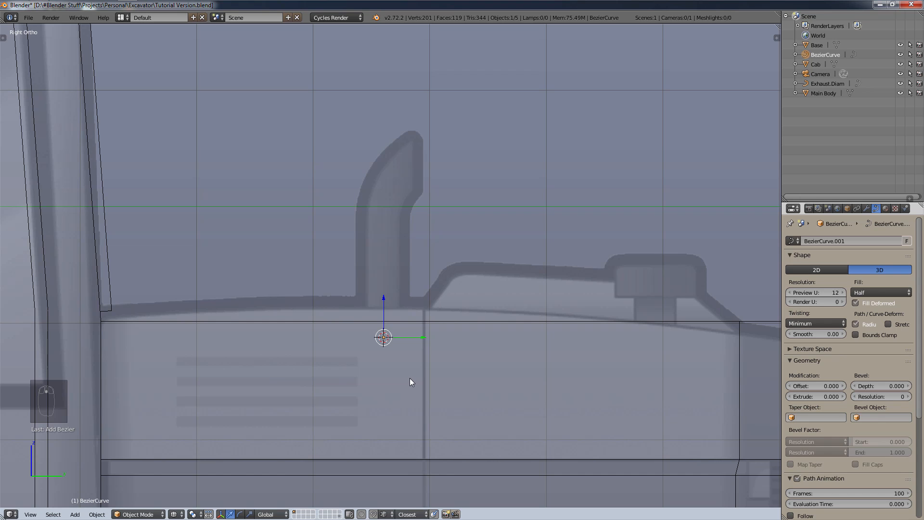
pyautogui.press('r')
pyautogui.press('y')
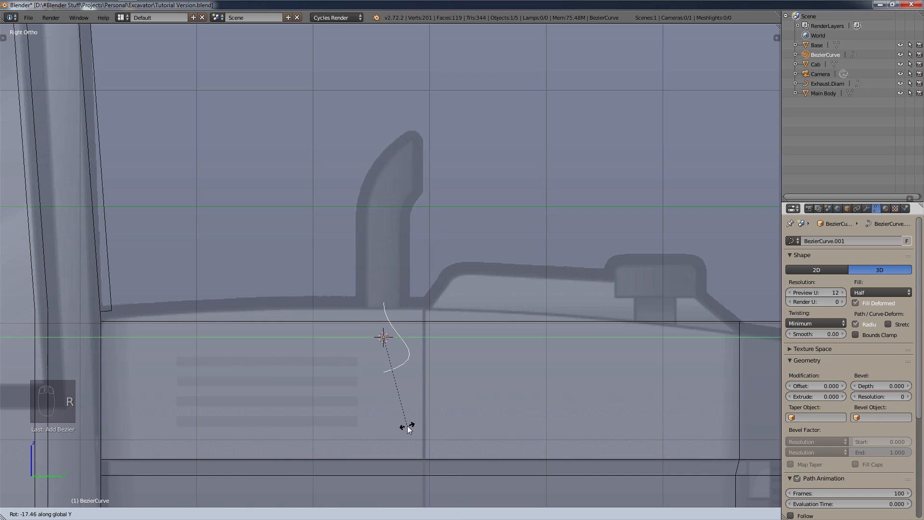
pyautogui.write('90')
pyautogui.press('Return')
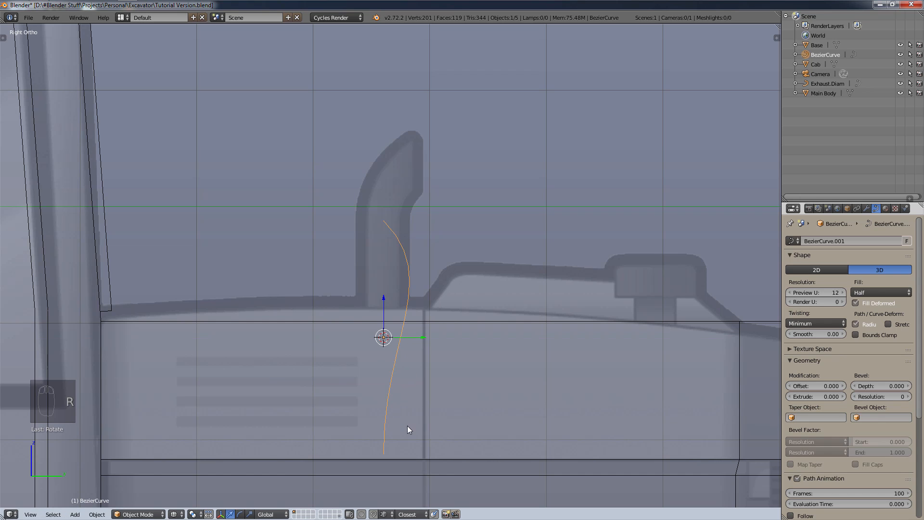
# - Switch the new curve to Edit Mode and turn off the display of its normals
pyautogui.click(138, 514)
pyautogui.click(158, 491)
pyautogui.press('v')
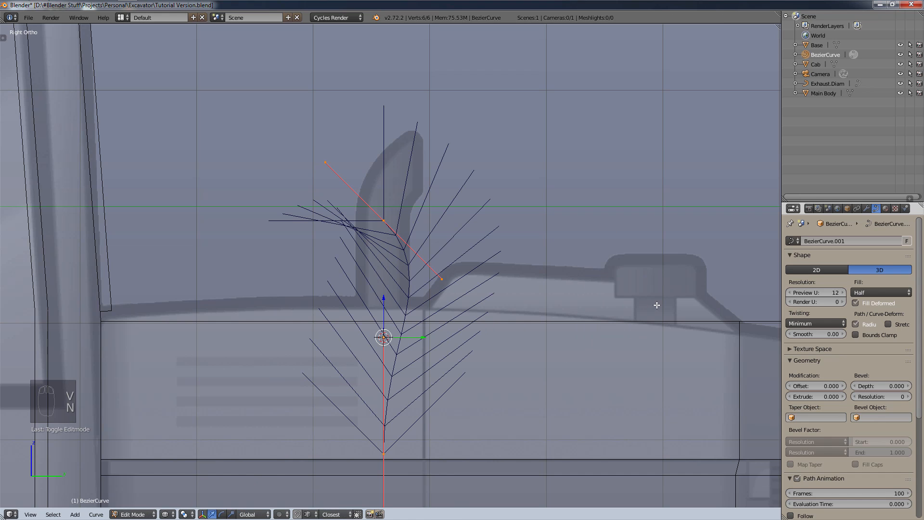
pyautogui.press('n')
pyautogui.click(723, 173)
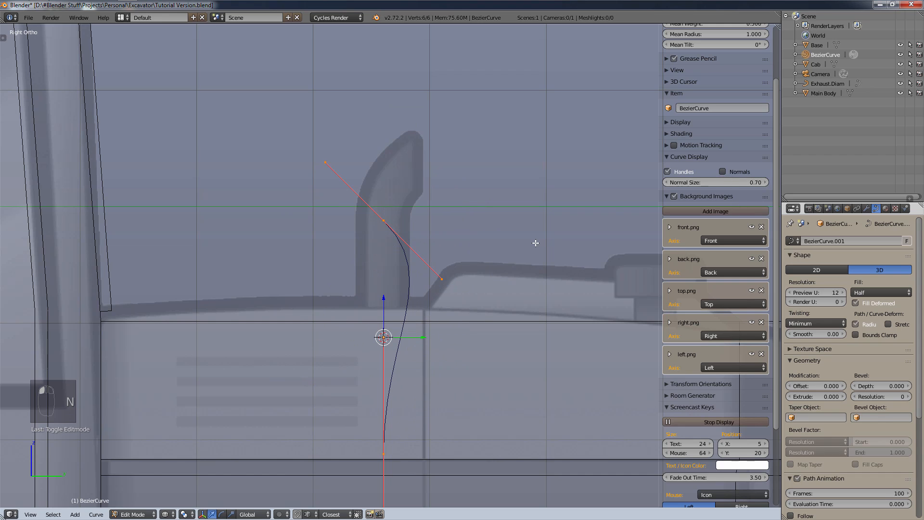
pyautogui.press('n')
# - Rotate the curve's upper control point 45 degrees so its handles stand vertical
pyautogui.rightClick(383, 219)
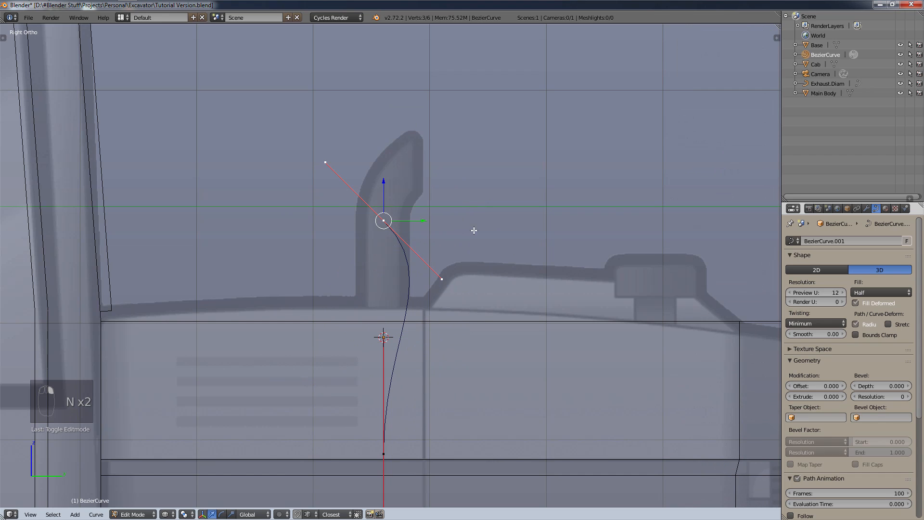
pyautogui.press('r')
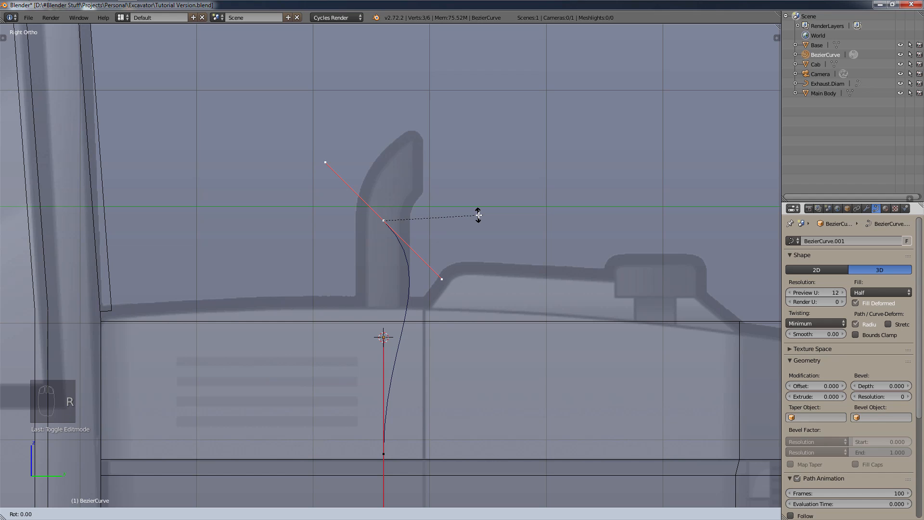
pyautogui.write('45')
pyautogui.press('Return')
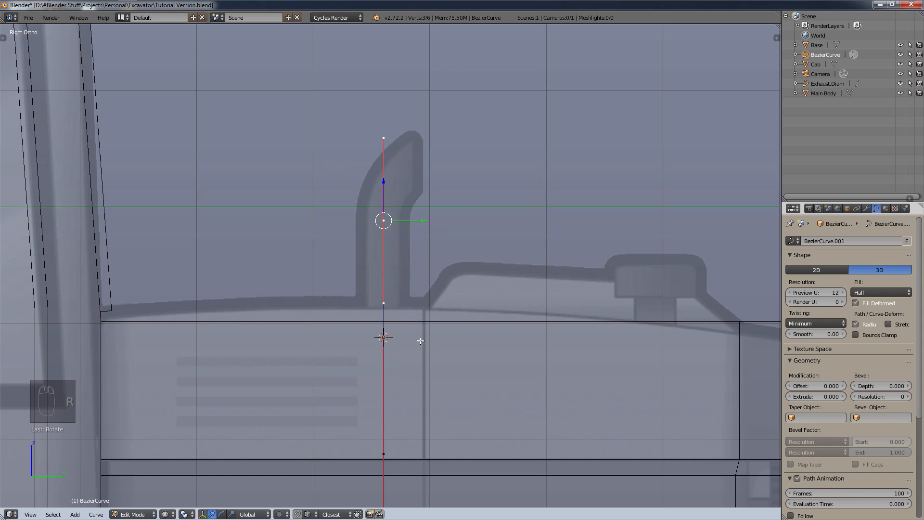
# - Scale down the handles of the upper and lower control points into short vertical stubs
pyautogui.keyDown('shift'); pyautogui.moveTo(419, 342); pyautogui.dragTo(443, 259, button='middle'); pyautogui.keyUp('shift')
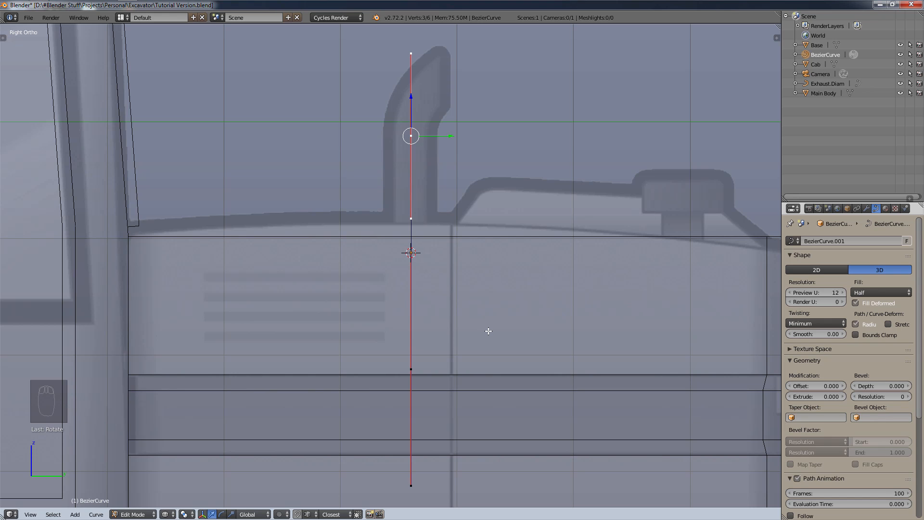
pyautogui.press('s')
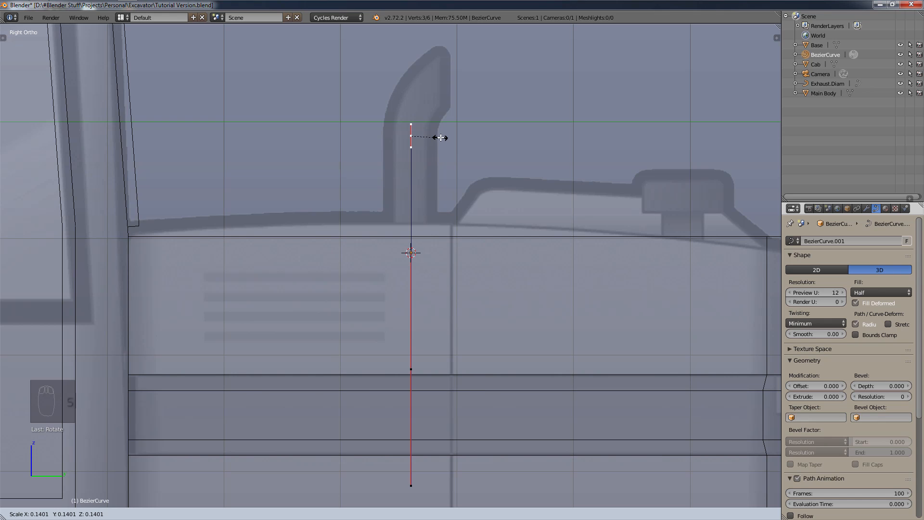
pyautogui.click(441, 137)
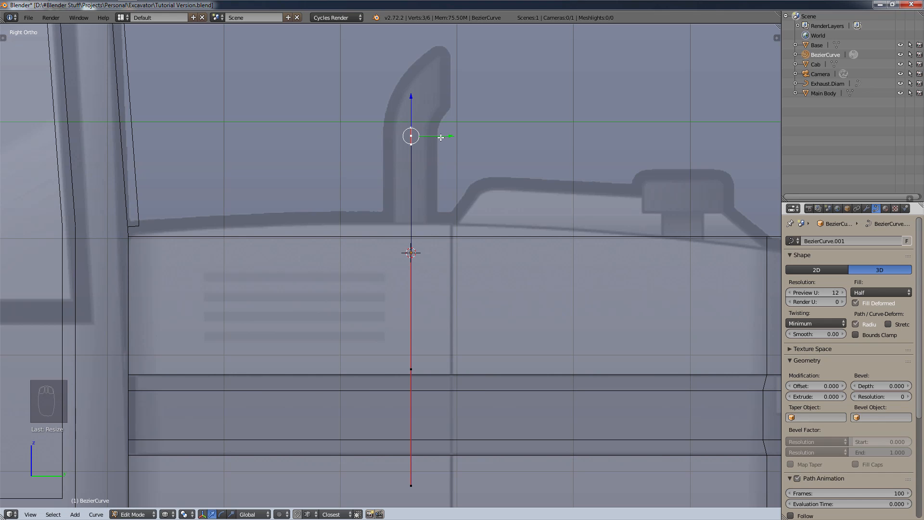
pyautogui.rightClick(415, 363)
pyautogui.press('s')
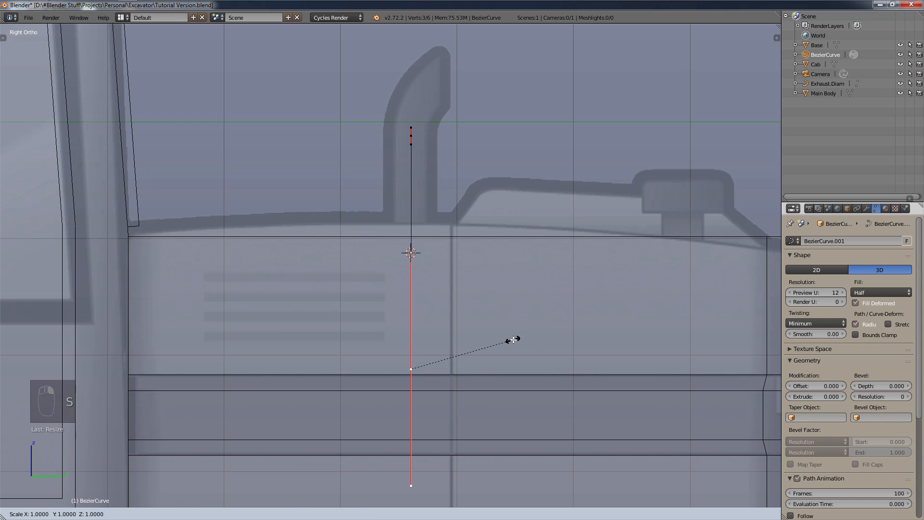
pyautogui.click(513, 340)
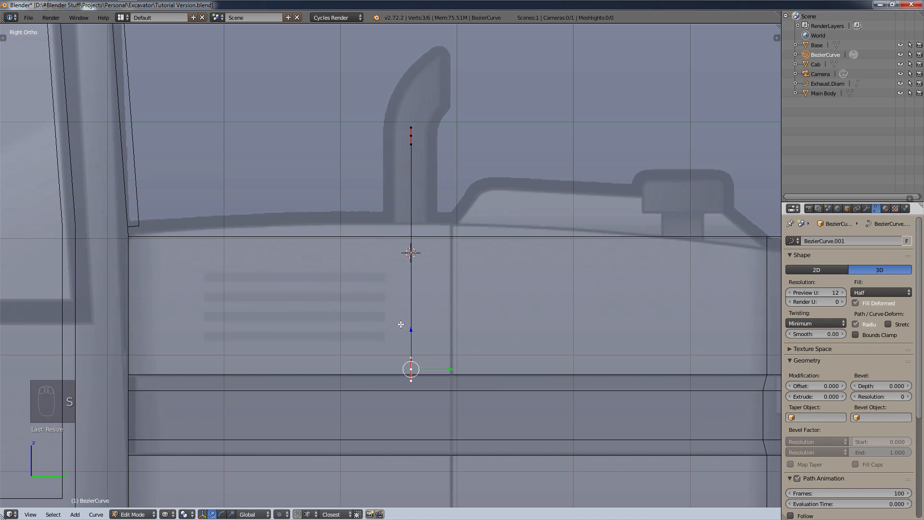
# - Along Z, move the lower control point up about 0.87 and the upper one down about 0.80, near the base of the reference pipe
pyautogui.press('g')
pyautogui.press('z')
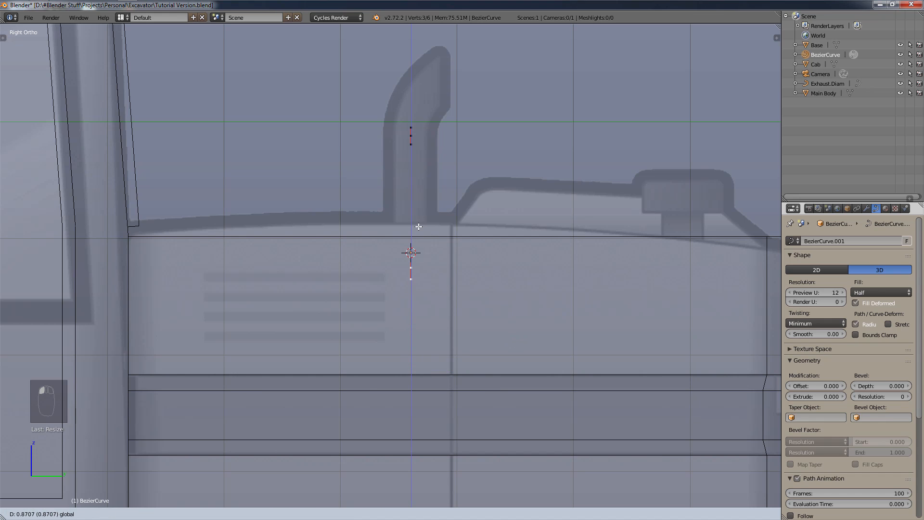
pyautogui.click(419, 226)
pyautogui.rightClick(412, 138)
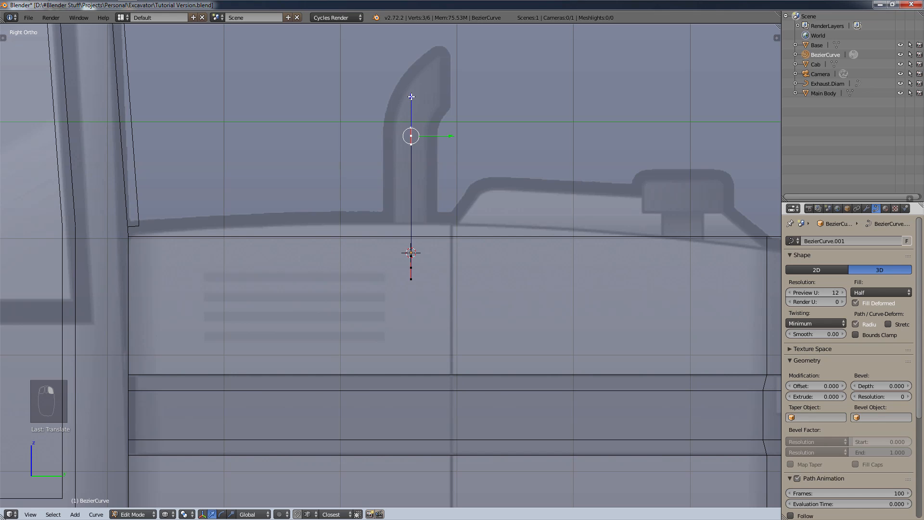
pyautogui.press('g')
pyautogui.press('z')
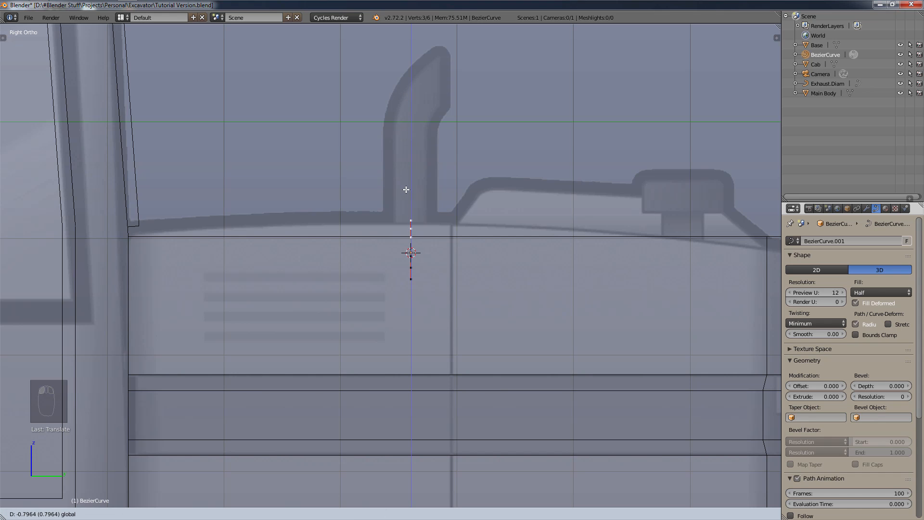
pyautogui.click(407, 190)
# - Set Exhaust.Diam as the curve's bevel object
pyautogui.scroll(3, 406, 189)
pyautogui.click(876, 418)
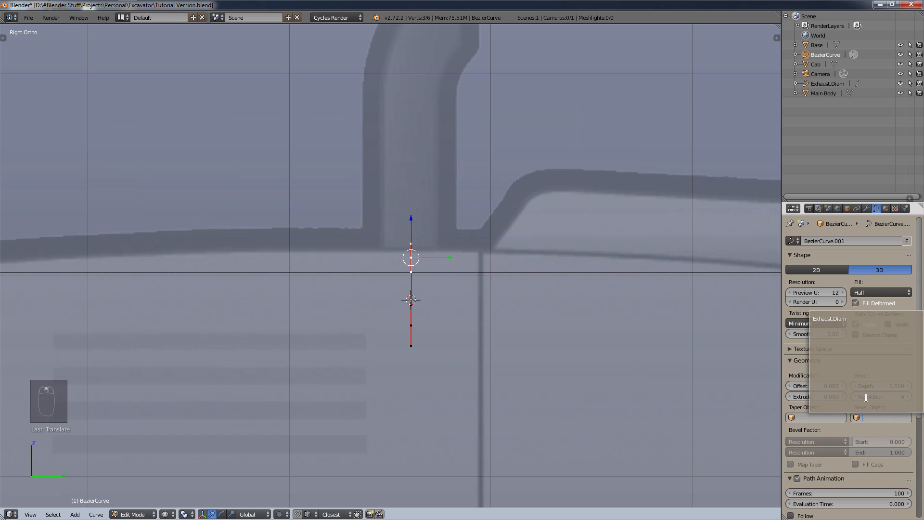
pyautogui.click(860, 319)
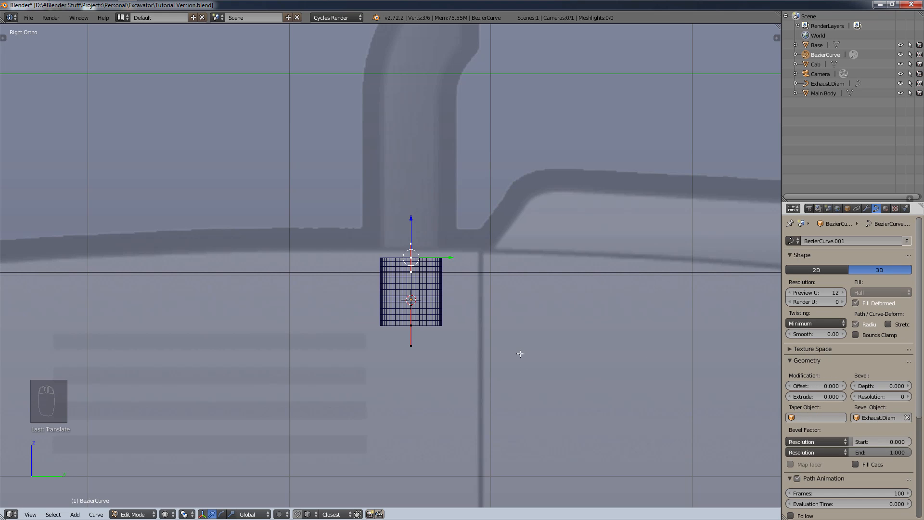
# - Extrude the upper control point straight up along Z four times, about 0.2 each, to where the reference pipe starts bending
pyautogui.scroll(3, 448, 195)
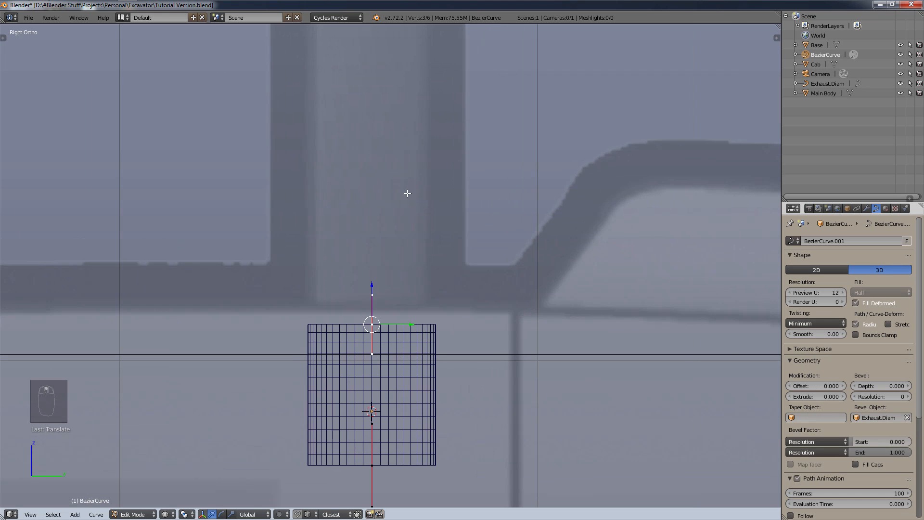
pyautogui.scroll(-1, 417, 205)
pyautogui.keyDown('shift'); pyautogui.moveTo(417, 204); pyautogui.dragTo(417, 338, button='middle'); pyautogui.keyUp('shift')
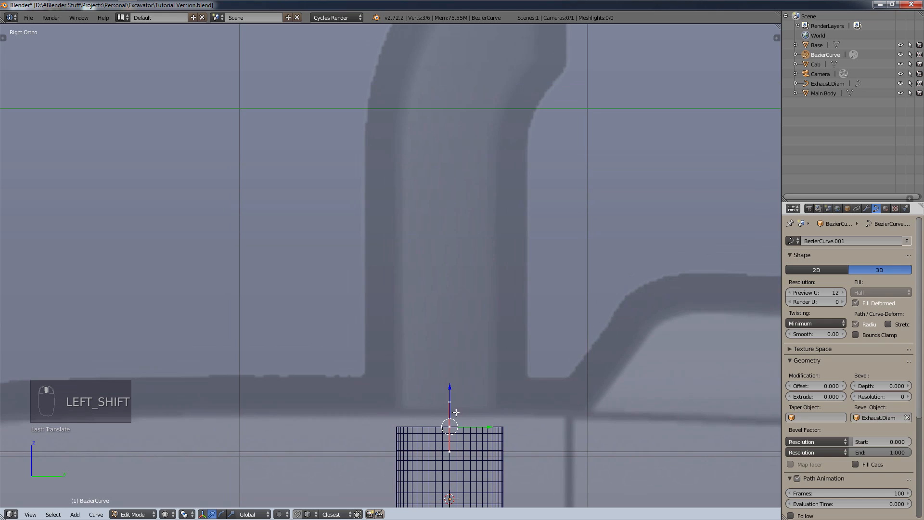
pyautogui.press('e')
pyautogui.press('e')
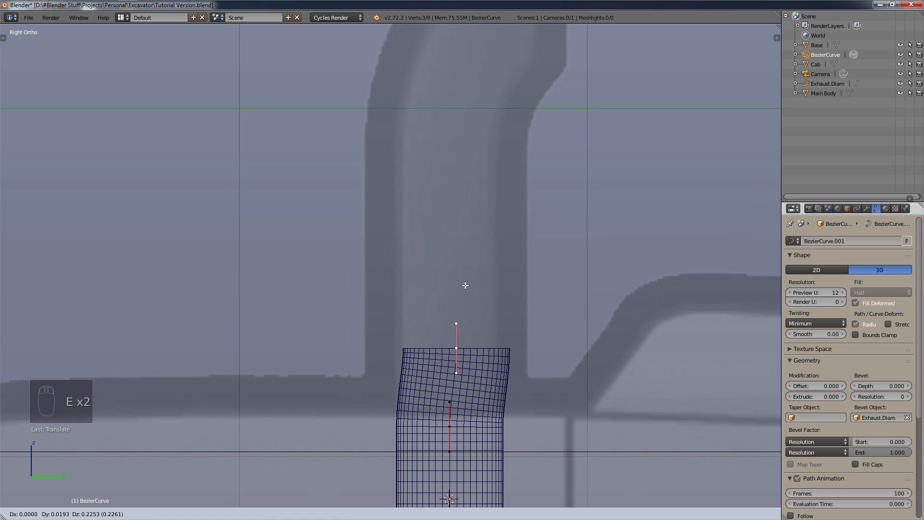
pyautogui.press('z')
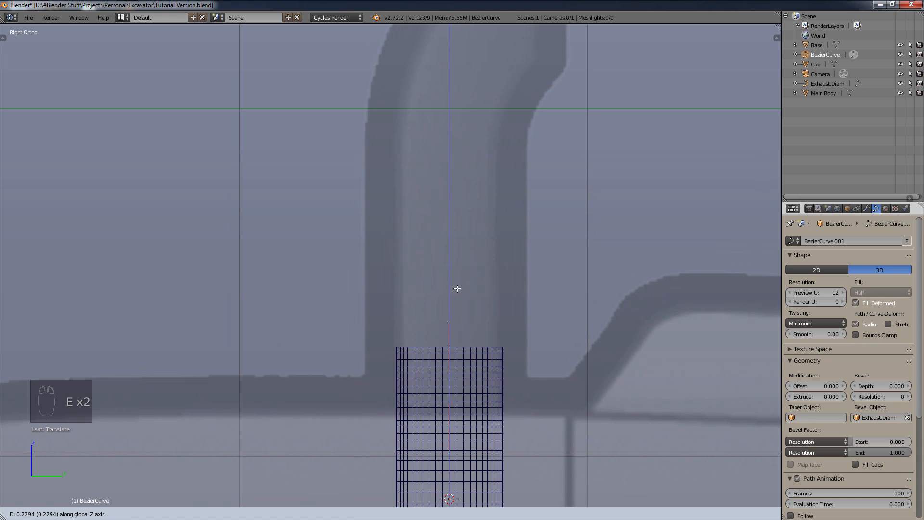
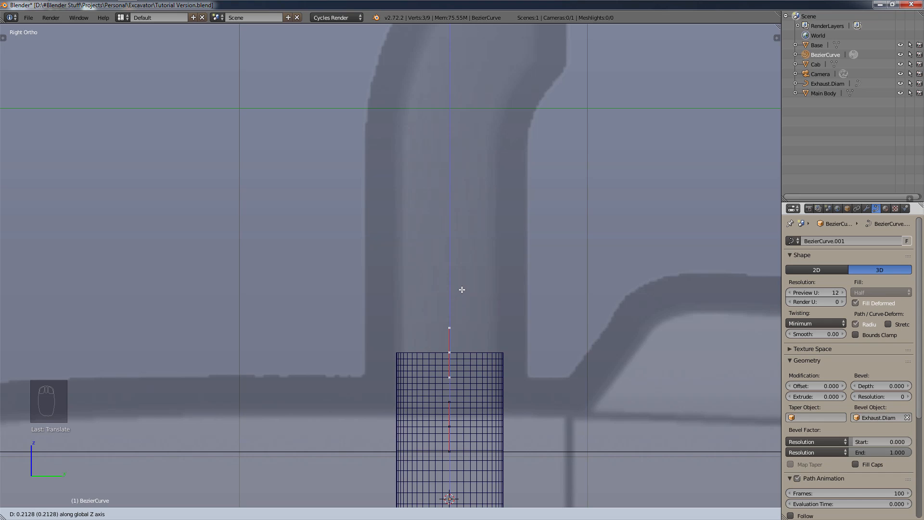
pyautogui.click(461, 289)
pyautogui.press('e')
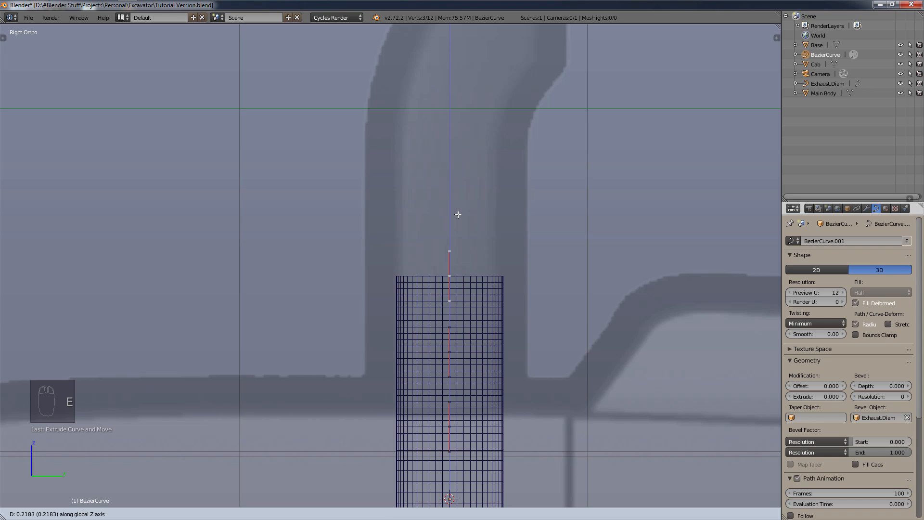
pyautogui.click(458, 215)
pyautogui.press('e')
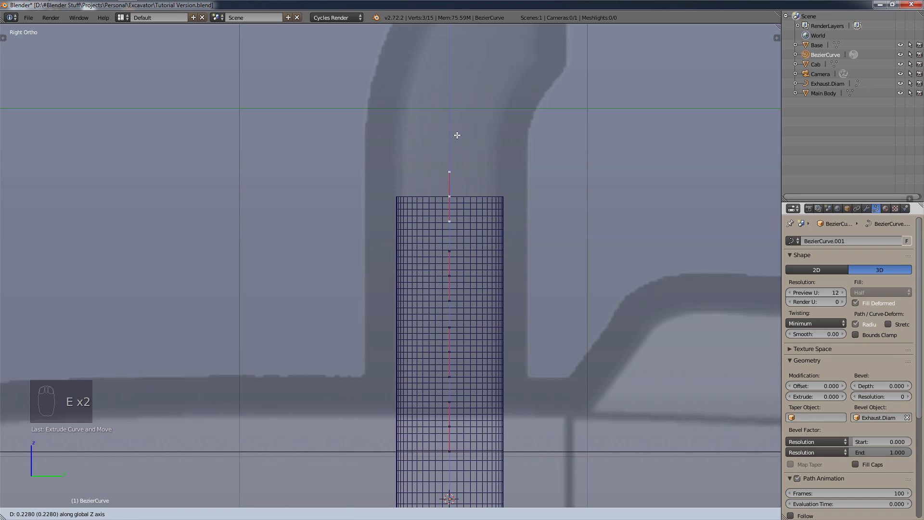
pyautogui.click(455, 92)
pyautogui.press('e')
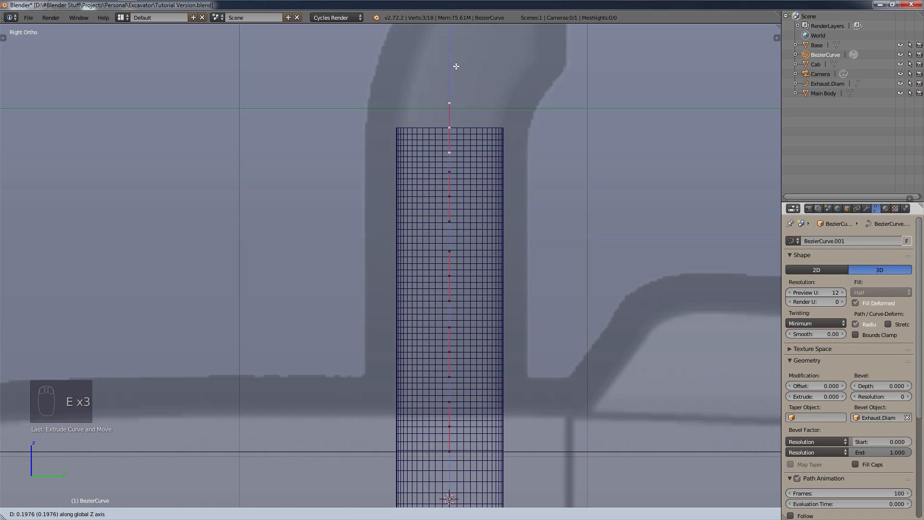
pyautogui.click(457, 66)
# - Extrude the top control point about 0.17 up and slightly toward the bend, and rotate it about 19 degrees to start the curve
pyautogui.keyDown('shift'); pyautogui.moveTo(481, 60); pyautogui.dragTo(434, 218, button='middle'); pyautogui.keyUp('shift')
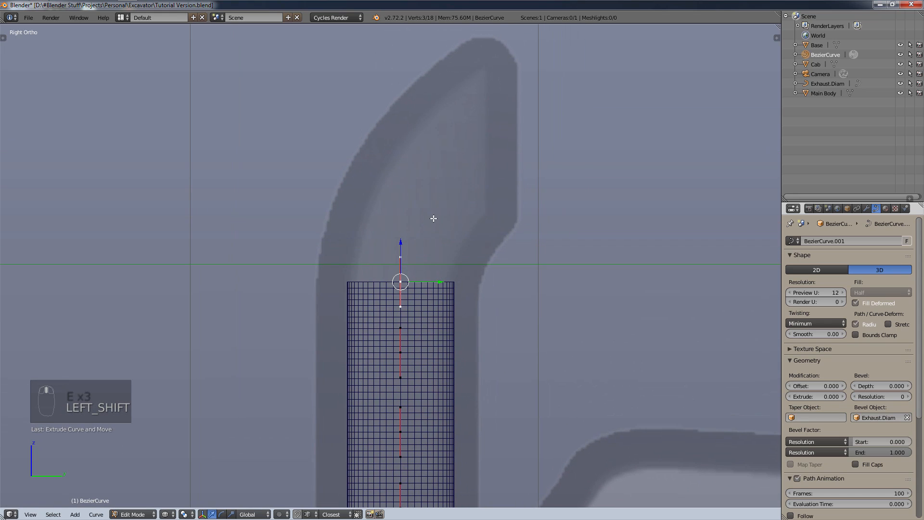
pyautogui.press('e')
pyautogui.press('e')
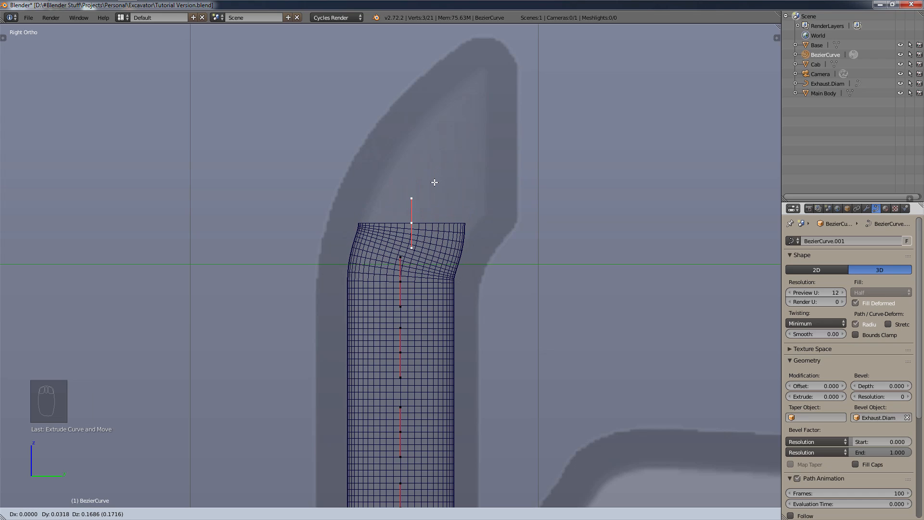
pyautogui.click(433, 186)
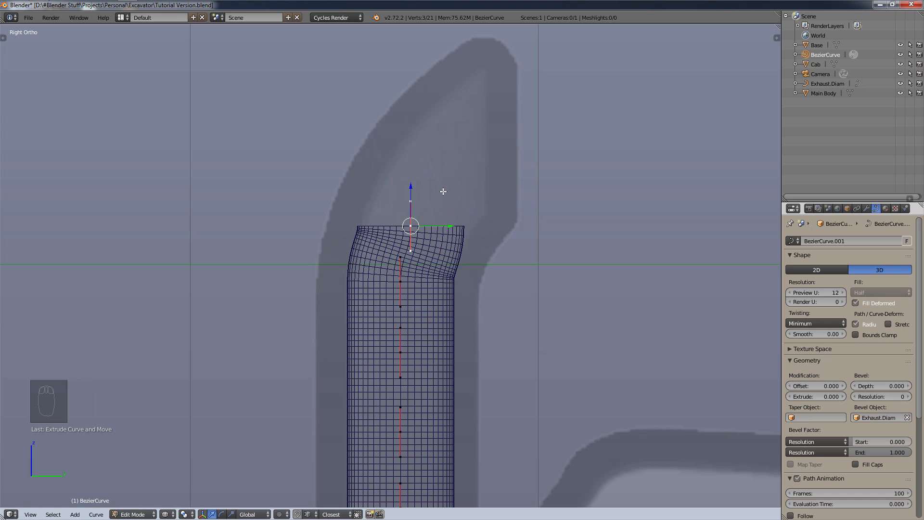
pyautogui.press('r')
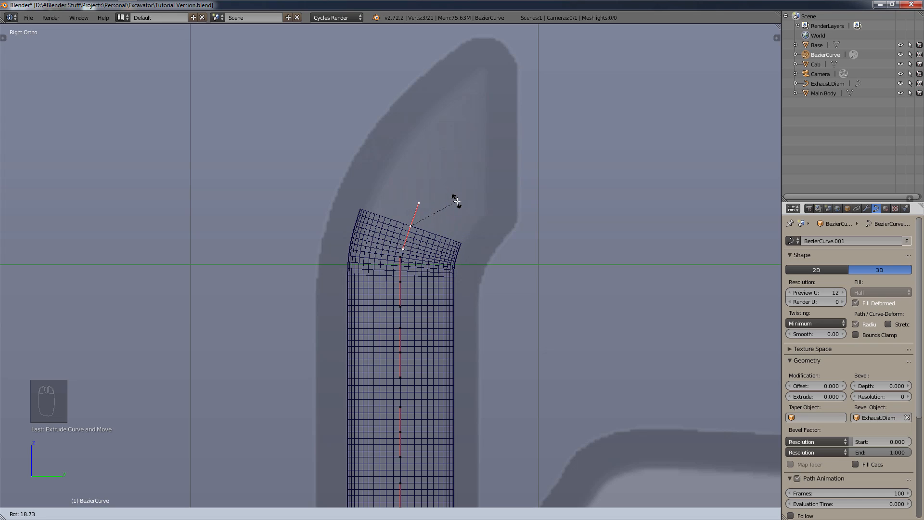
pyautogui.click(456, 201)
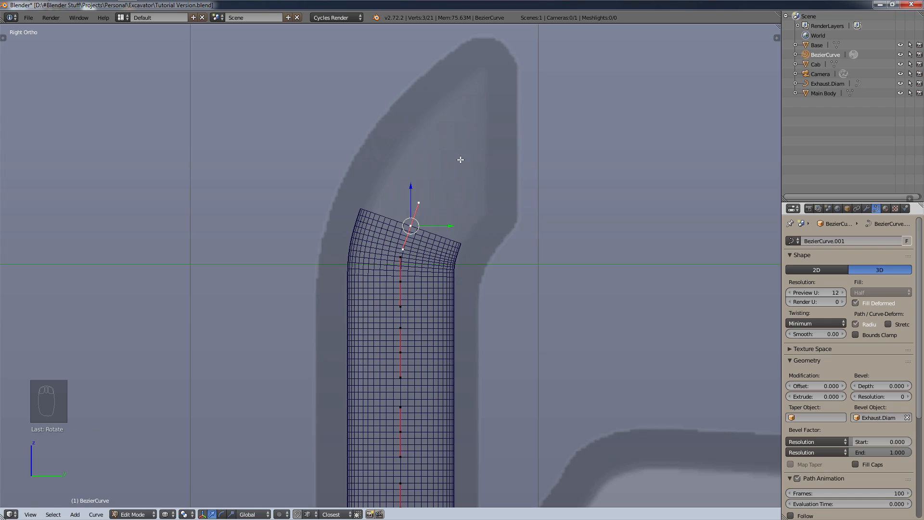
# - Extrude the pipe end about 0.18 along the reference bend and rotate the new control point about 12 degrees
pyautogui.press('e')
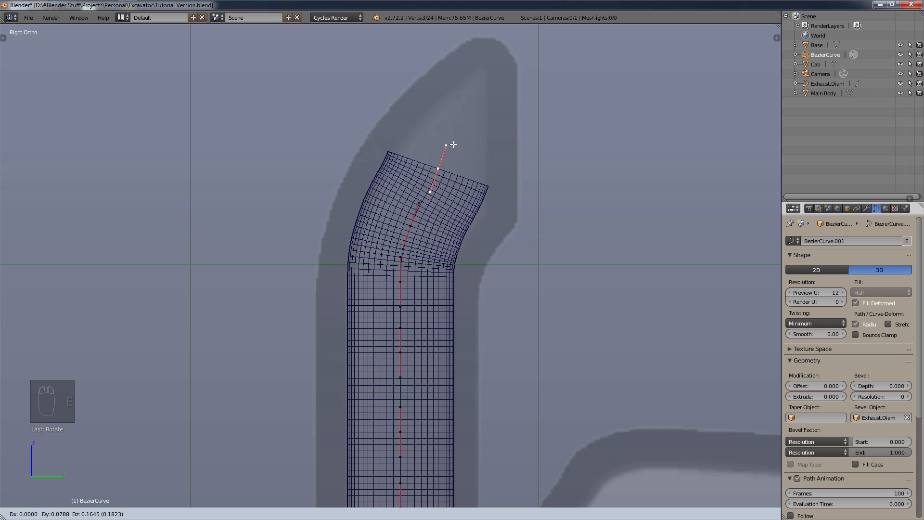
pyautogui.click(452, 144)
pyautogui.press('r')
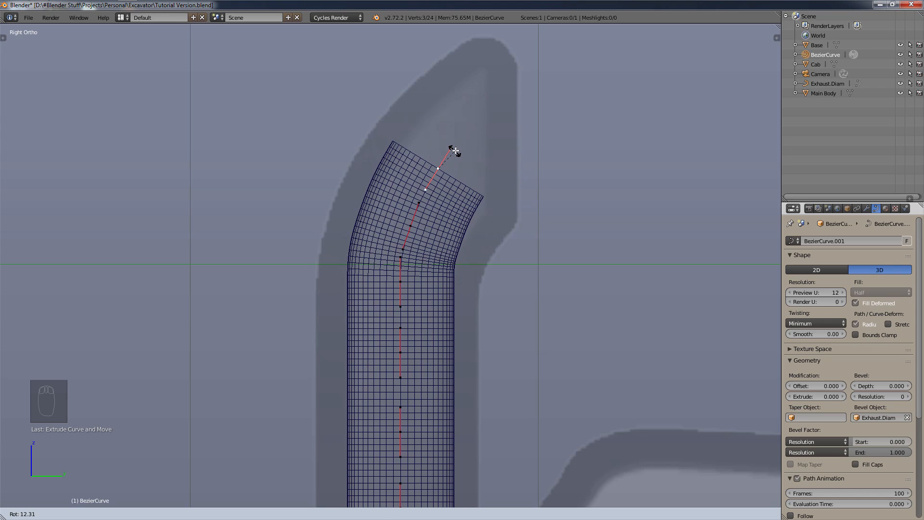
pyautogui.click(455, 150)
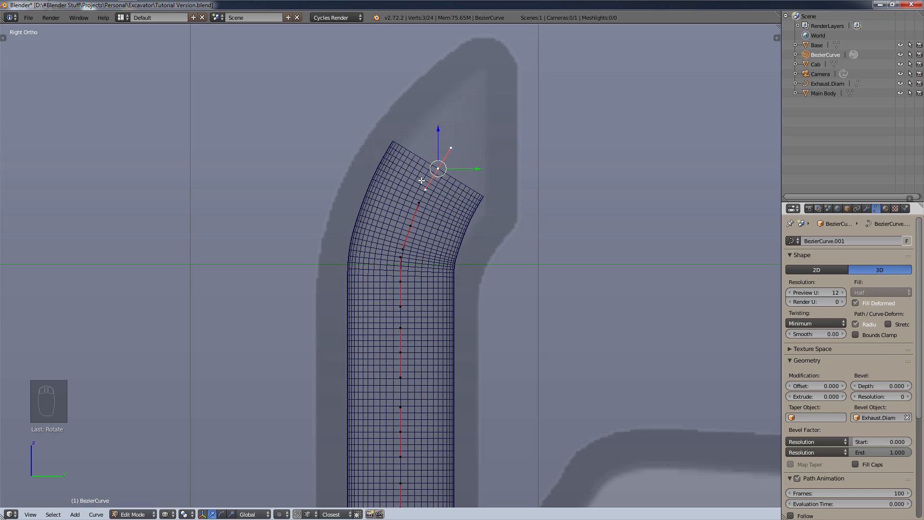
# - Extrude the pipe end about 0.20 toward the reference tip and rotate its control point to follow the bend
pyautogui.press('e')
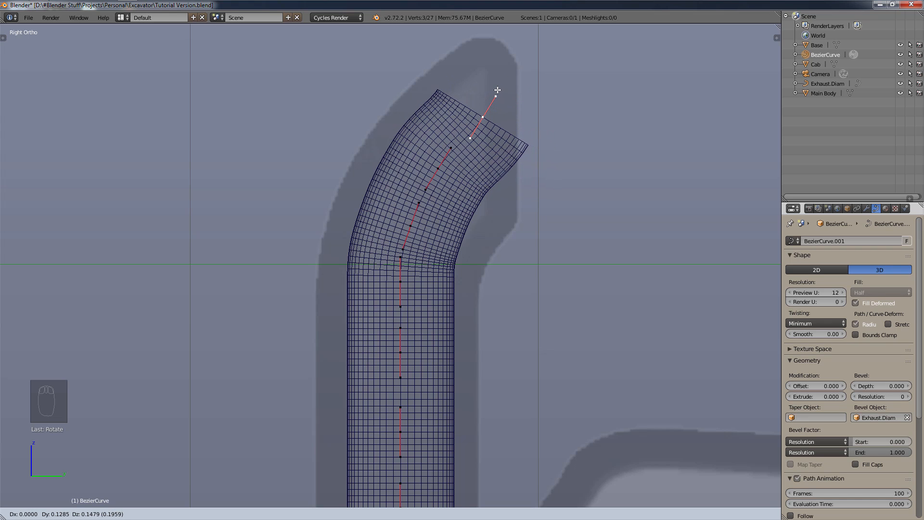
pyautogui.click(496, 90)
pyautogui.press('r')
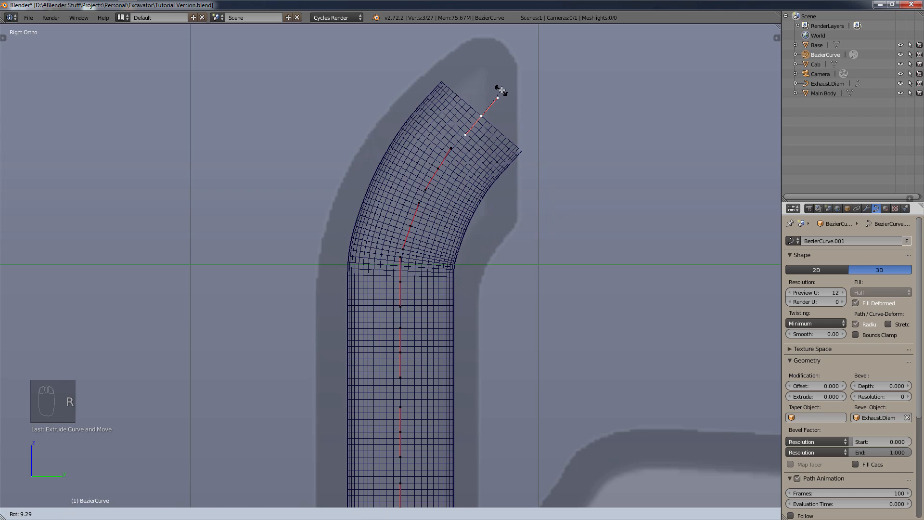
pyautogui.click(499, 95)
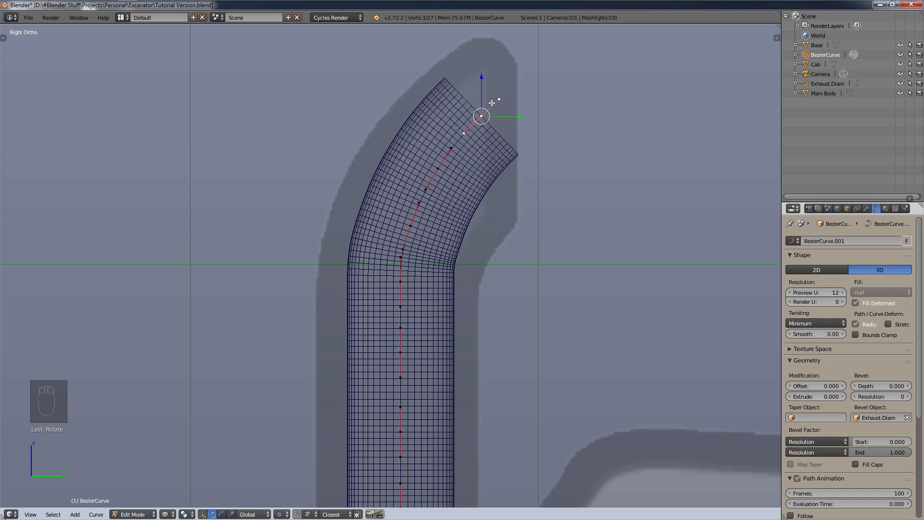
# - Extrude the pipe end about 0.23 up and outward along the bend and rotate its control point about 22 degrees
pyautogui.press('e')
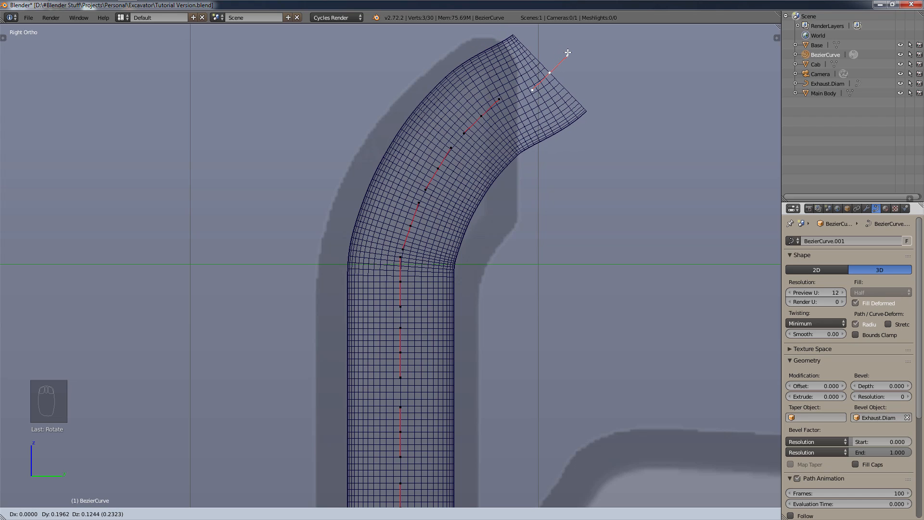
pyautogui.click(568, 53)
pyautogui.press('r')
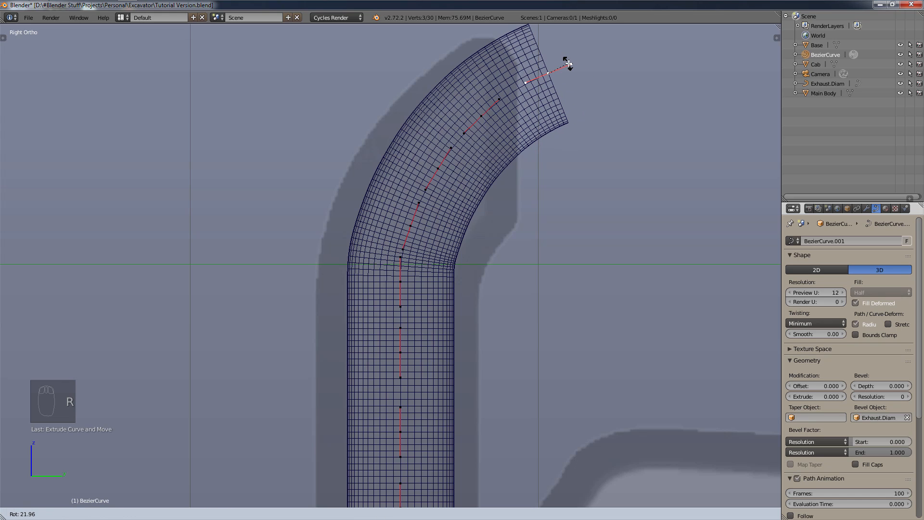
pyautogui.click(568, 64)
# - Extrude the pipe end about 0.3 along Y, then level its control point by rotating it about 16 degrees and raising it slightly
pyautogui.press('e')
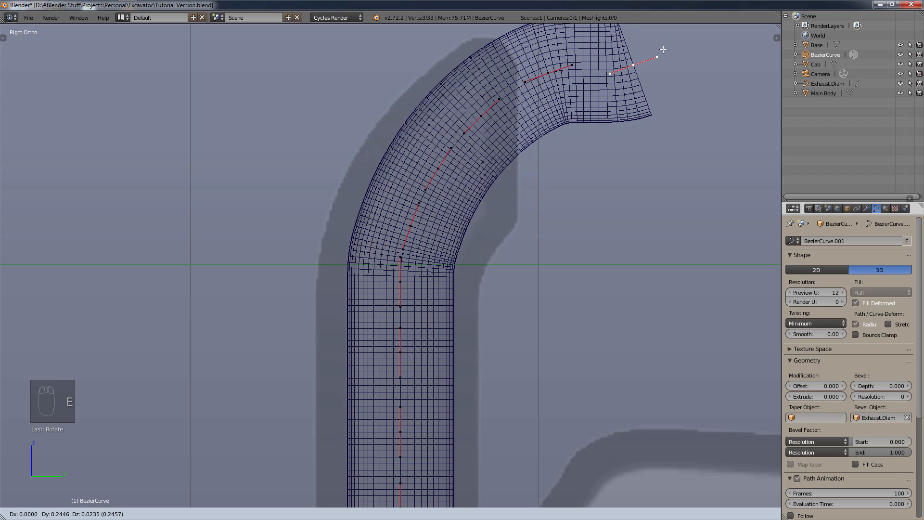
pyautogui.press('y')
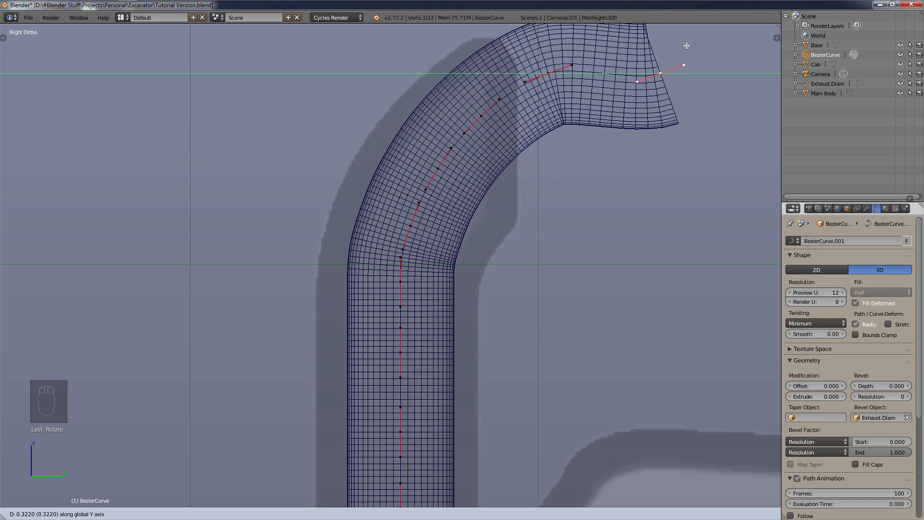
pyautogui.click(676, 48)
pyautogui.press('r')
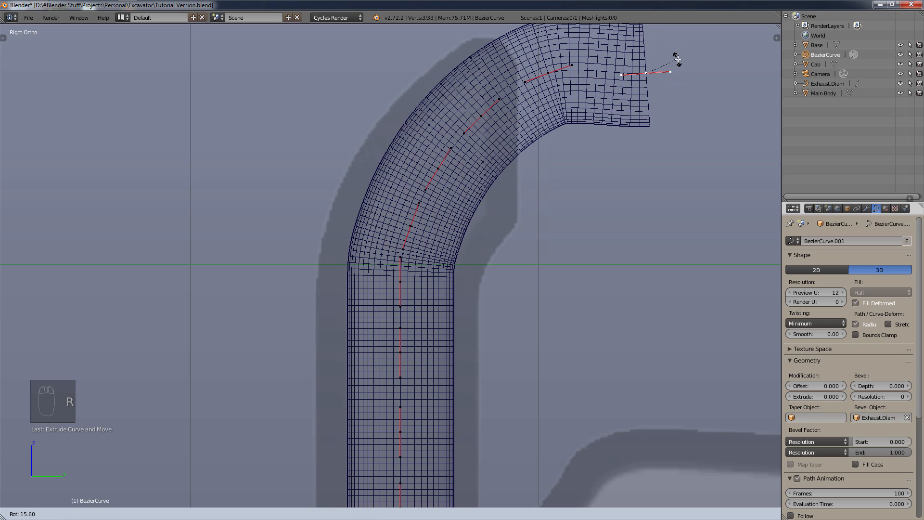
pyautogui.click(672, 63)
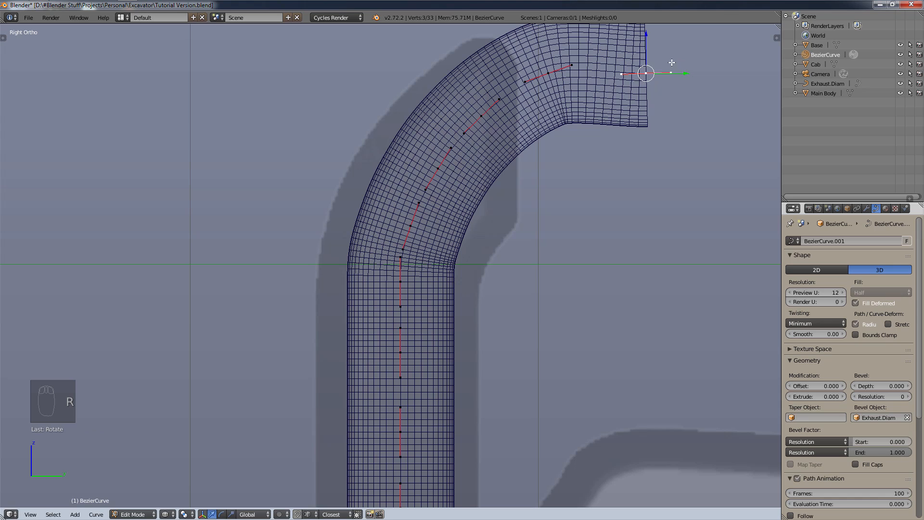
pyautogui.moveTo(642, 36); pyautogui.dragTo(644, 502)
pyautogui.keyDown('shift'); pyautogui.moveTo(576, 244); pyautogui.dragTo(500, 350, button='middle'); pyautogui.keyUp('shift')
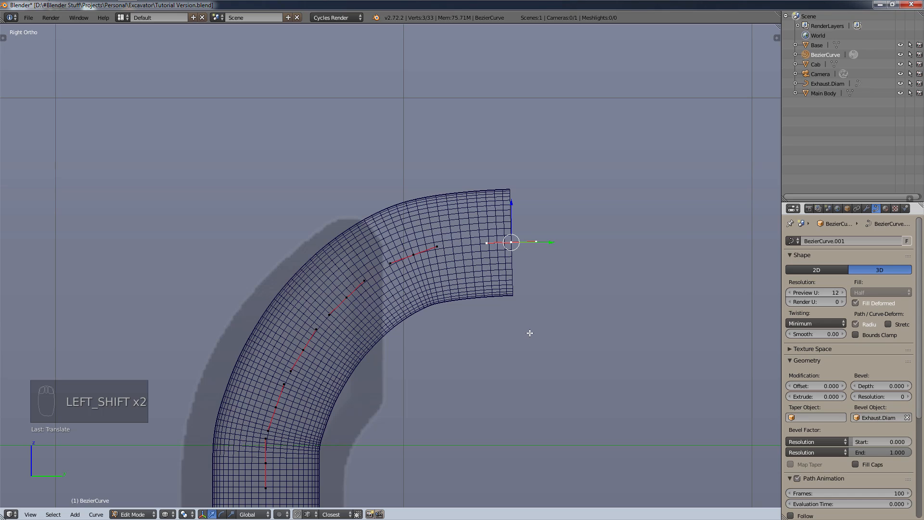
pyautogui.press('s')
pyautogui.press('x')
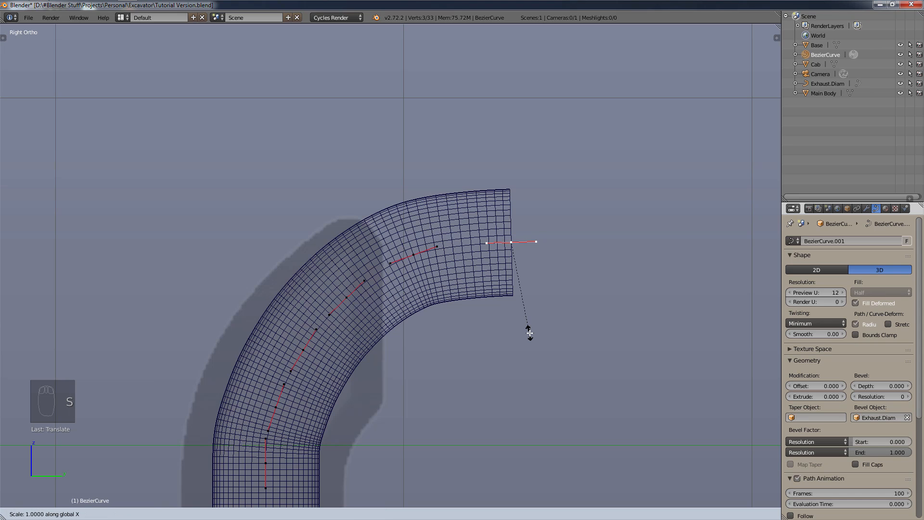
pyautogui.press('0')
pyautogui.press('Escape')
pyautogui.press('s')
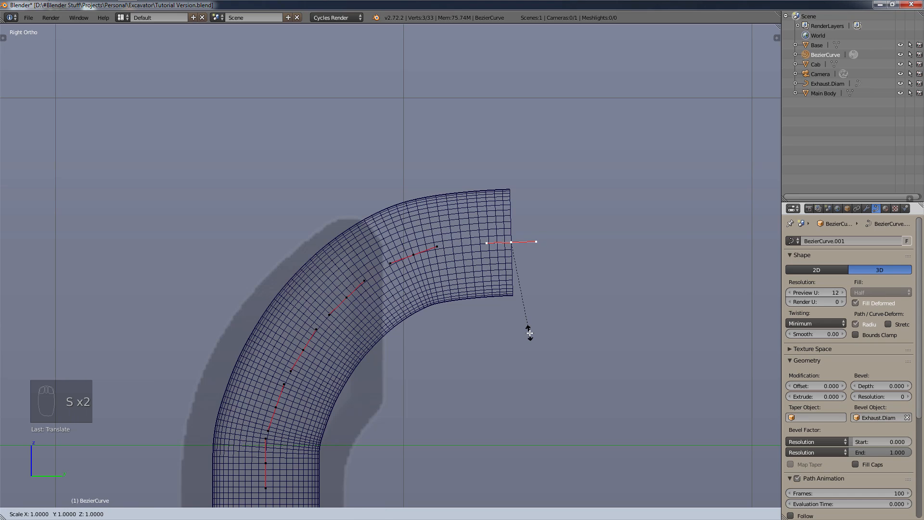
pyautogui.press('y')
pyautogui.press('0')
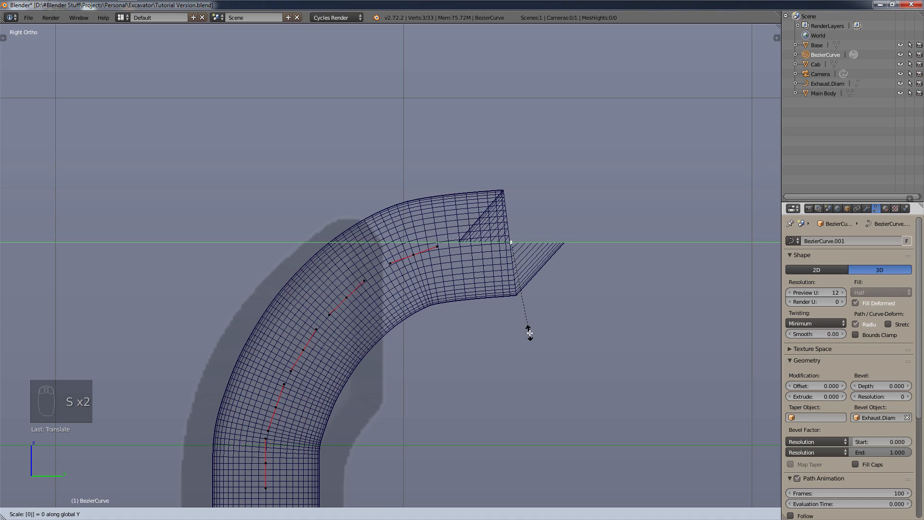
pyautogui.press('Escape')
# - Scale the pipe tip's control point to 0 along Z to make its handles horizontal
pyautogui.press('s')
pyautogui.press('z')
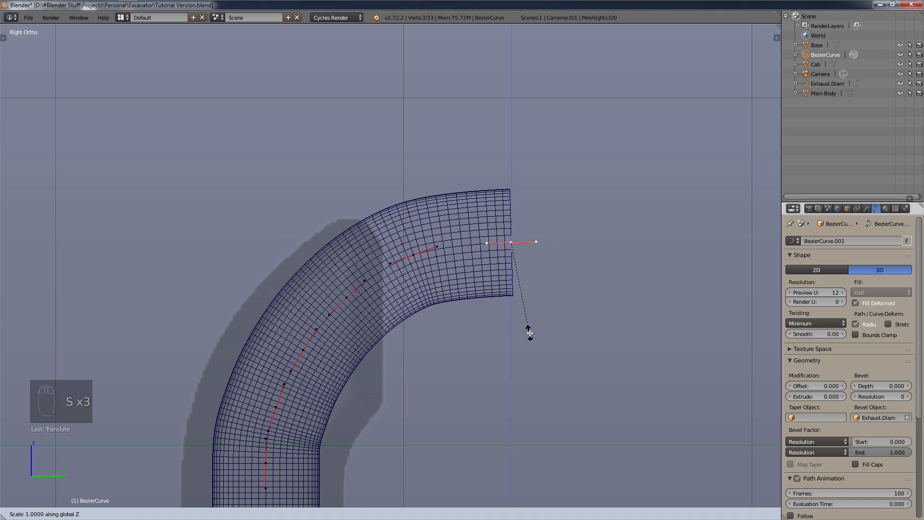
pyautogui.press('0')
pyautogui.press('Return')
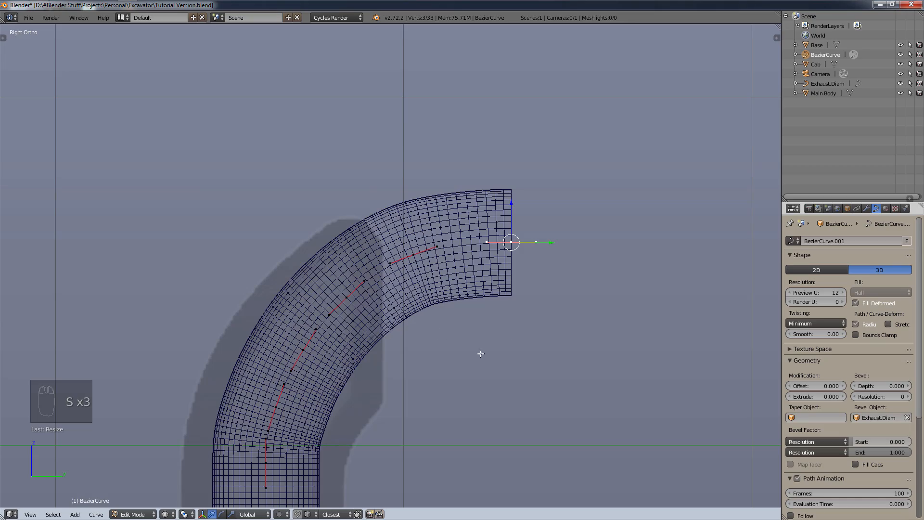
# - Set the exhaust curve's Preview U resolution to 64 to smooth the bend
pyautogui.scroll(6, 480, 354)
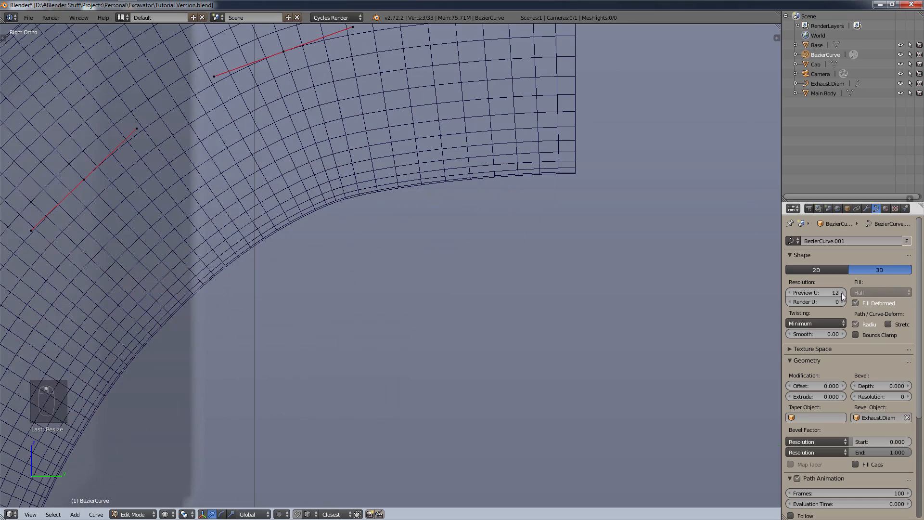
pyautogui.click(838, 292)
pyautogui.write('64')
pyautogui.press('Return')
pyautogui.scroll(-4, 448, 347)
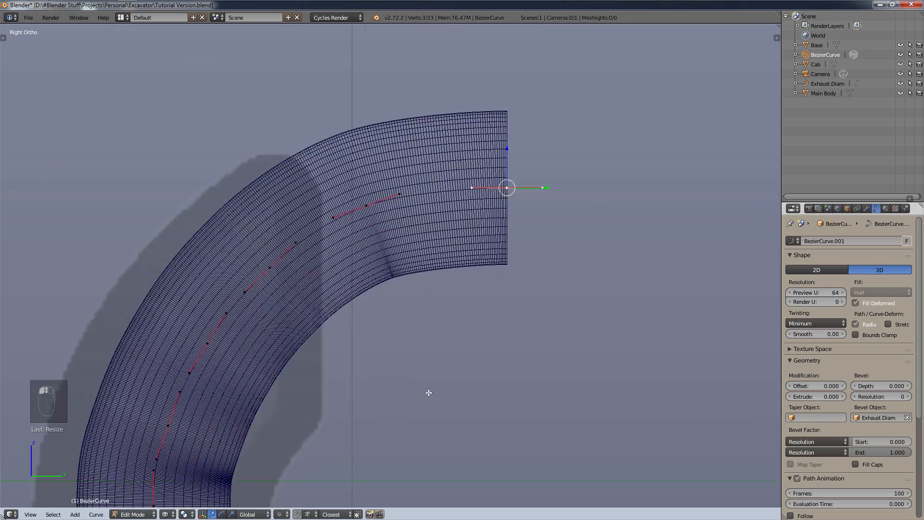
pyautogui.scroll(-2, 429, 392)
pyautogui.scroll(1, 413, 388)
# - Switch the exhaust curve to Object Mode and display it with solid shading
pyautogui.click(129, 513)
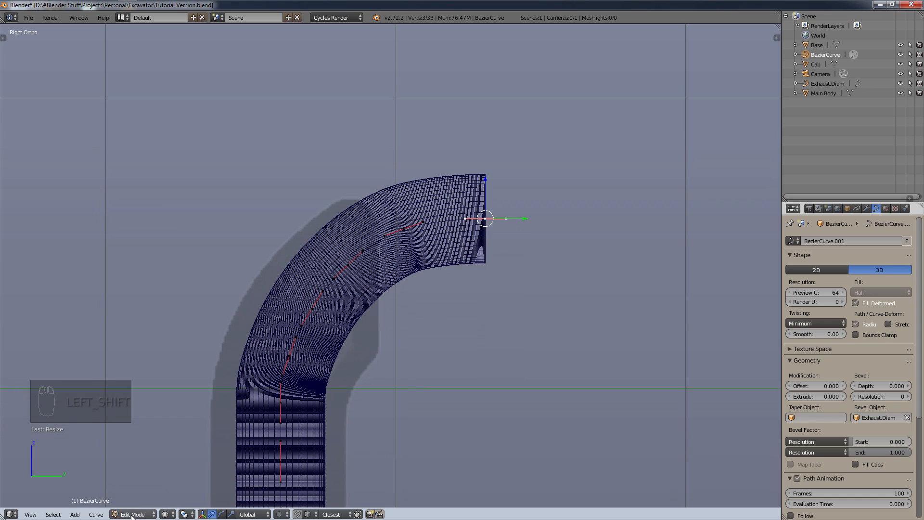
pyautogui.click(131, 515)
pyautogui.click(139, 504)
pyautogui.press('z')
pyautogui.click(393, 400)
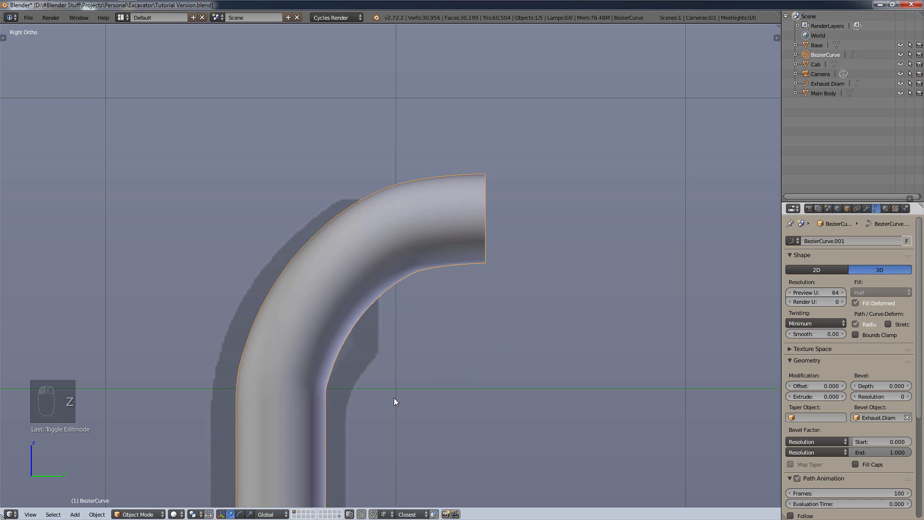
# - Add a Solidify modifier to the exhaust pipe to give its wall thickness
pyautogui.scroll(-3, 394, 408)
pyautogui.moveTo(394, 414); pyautogui.dragTo(408, 301, button='middle')
pyautogui.scroll(6, 307, 295)
pyautogui.moveTo(310, 294); pyautogui.dragTo(303, 316, button='middle')
pyautogui.scroll(-3, 272, 302)
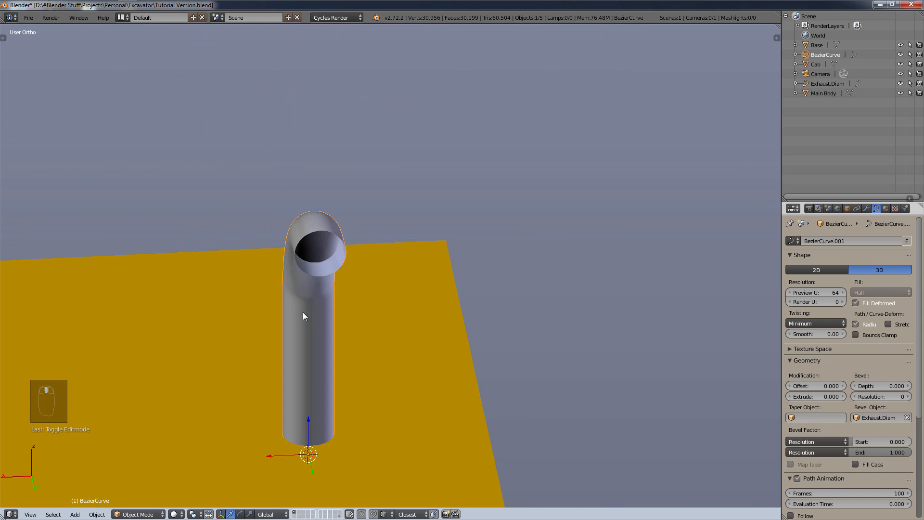
pyautogui.click(866, 208)
pyautogui.click(858, 242)
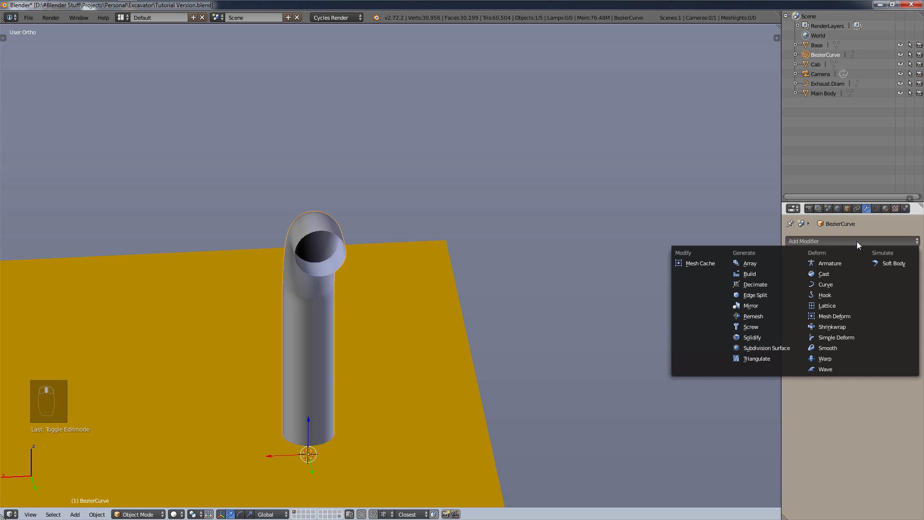
pyautogui.click(779, 339)
# - Reduce the Solidify thickness of the exhaust pipe to 0.005 and check the rim of its opening
pyautogui.scroll(9, 308, 259)
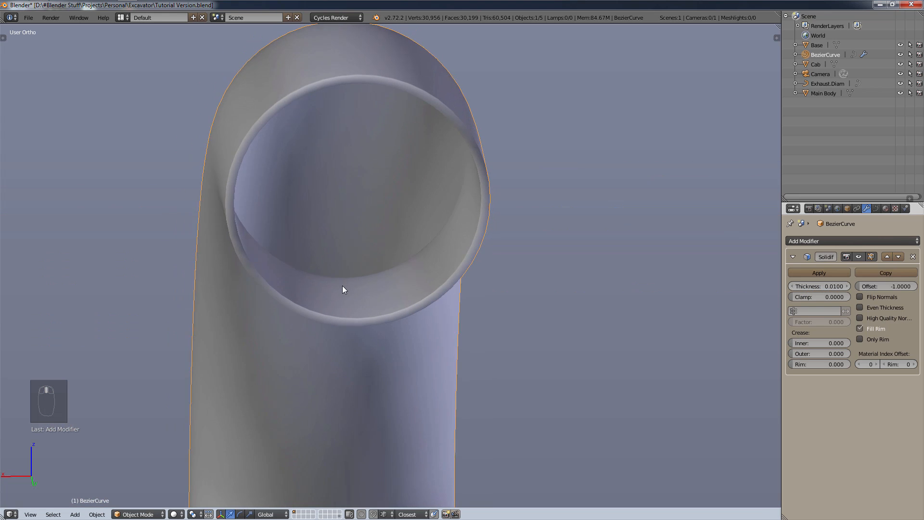
pyautogui.moveTo(342, 285); pyautogui.dragTo(338, 266, button='middle')
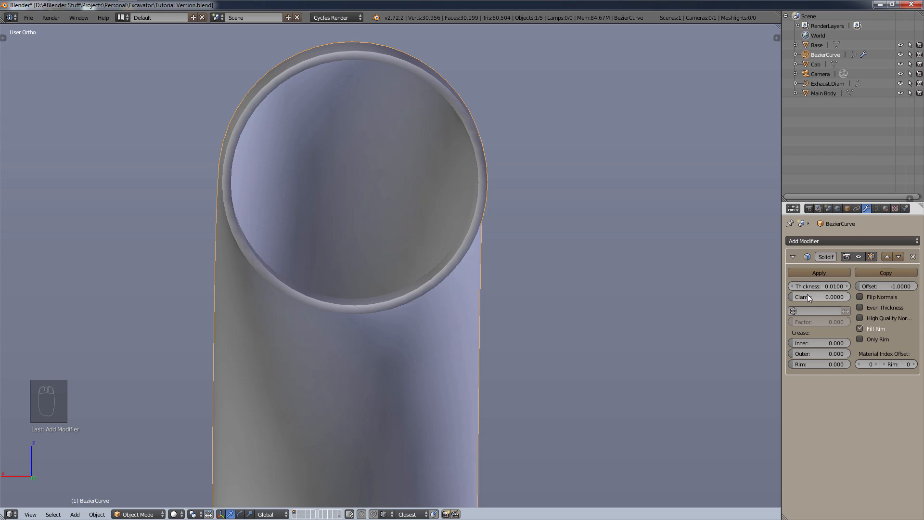
pyautogui.moveTo(810, 286)
pyautogui.mouseDown()
pyautogui.moveTo(861, 287)
pyautogui.moveTo(803, 287)
pyautogui.mouseUp()
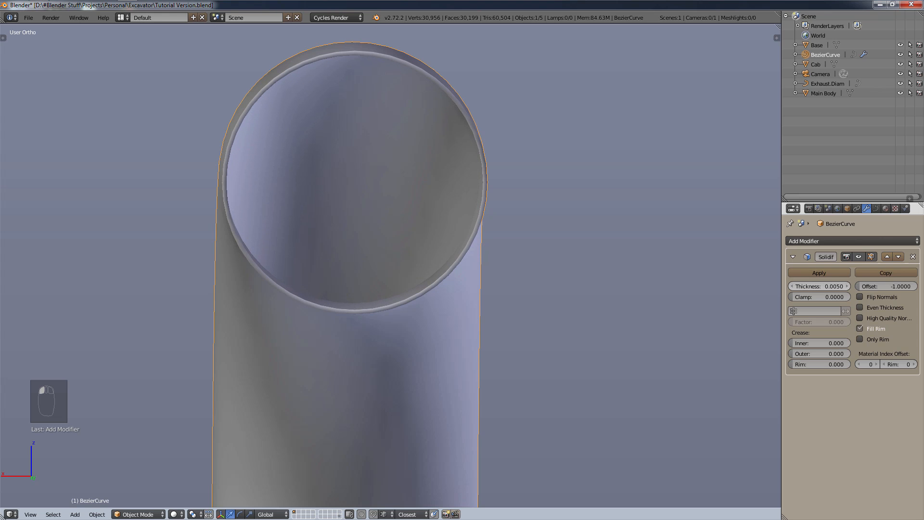
pyautogui.moveTo(593, 277); pyautogui.dragTo(620, 243, button='middle')
pyautogui.scroll(-5, 337, 287)
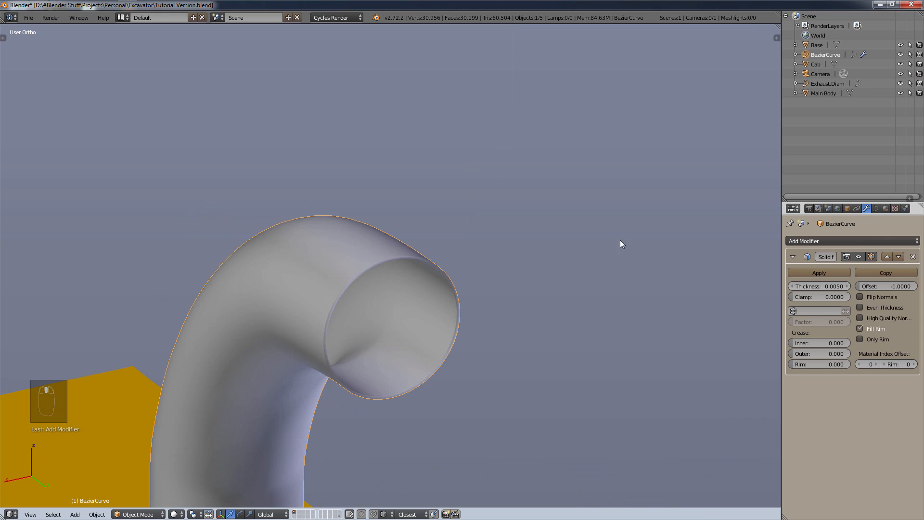
# - Raise the exhaust pipe's Solidify thickness in steps to 0.01
pyautogui.click(848, 286)
pyautogui.click(849, 286)
pyautogui.click(849, 286)
pyautogui.click(848, 286)
pyautogui.click(849, 286)
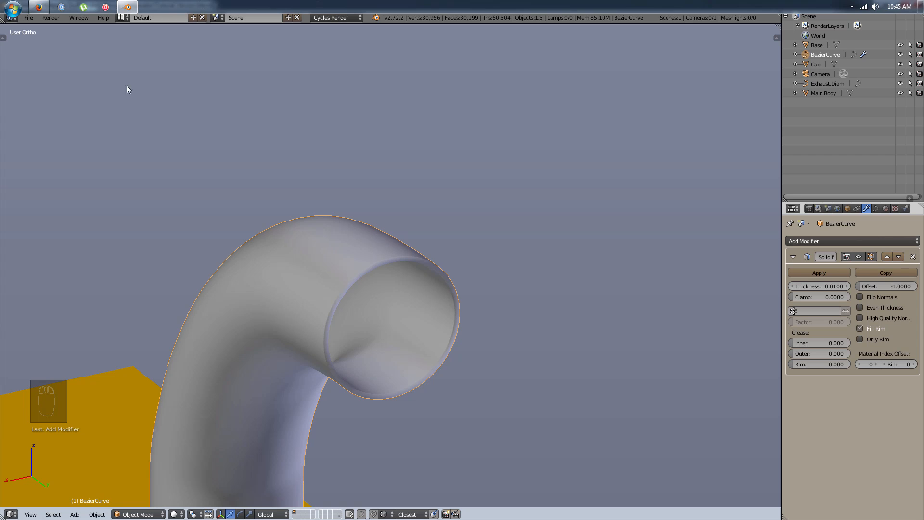
# - Create a new material for the exhaust pipe curve
pyautogui.scroll(-6, 499, 312)
pyautogui.moveTo(501, 314); pyautogui.dragTo(416, 178, button='middle')
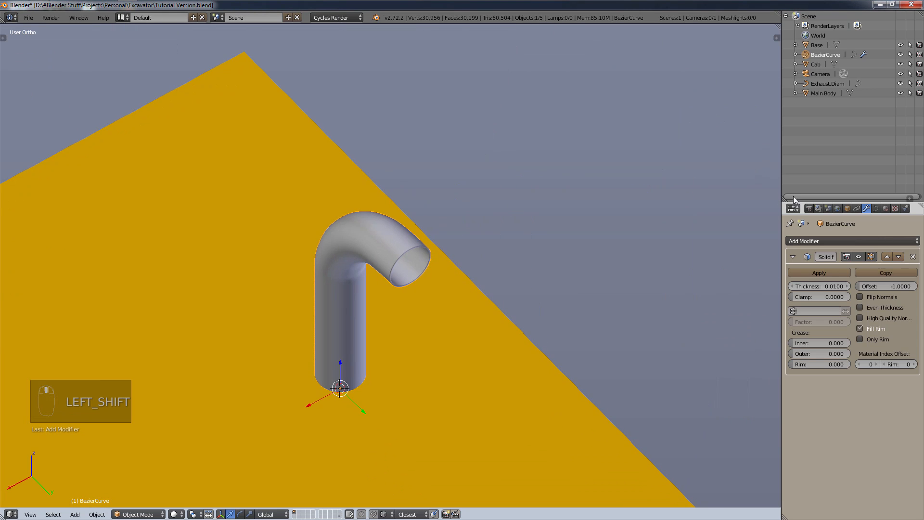
pyautogui.click(886, 208)
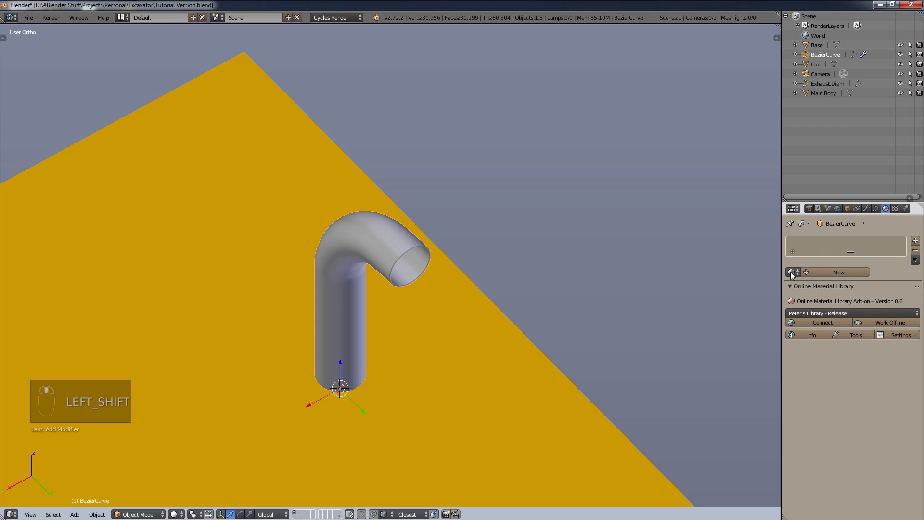
pyautogui.click(809, 272)
# - Name the exhaust pipe's material ChromeShiny.mat
pyautogui.click(820, 272)
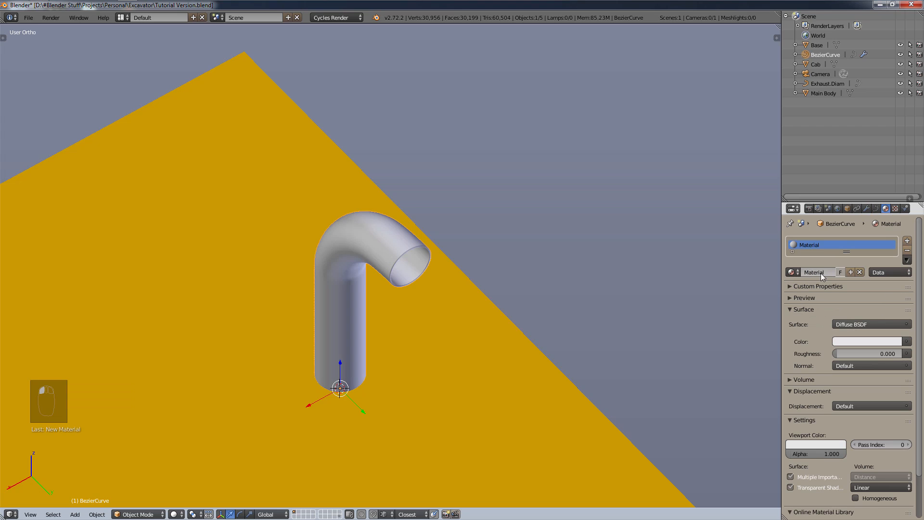
pyautogui.write('ChromePoli')
pyautogui.press('BackSpace')
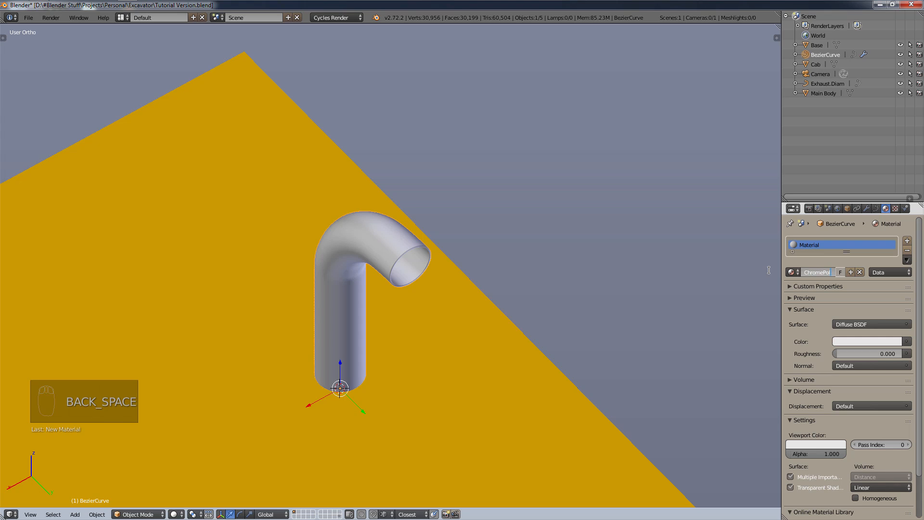
pyautogui.press('BackSpace')
pyautogui.press('BackSpace')
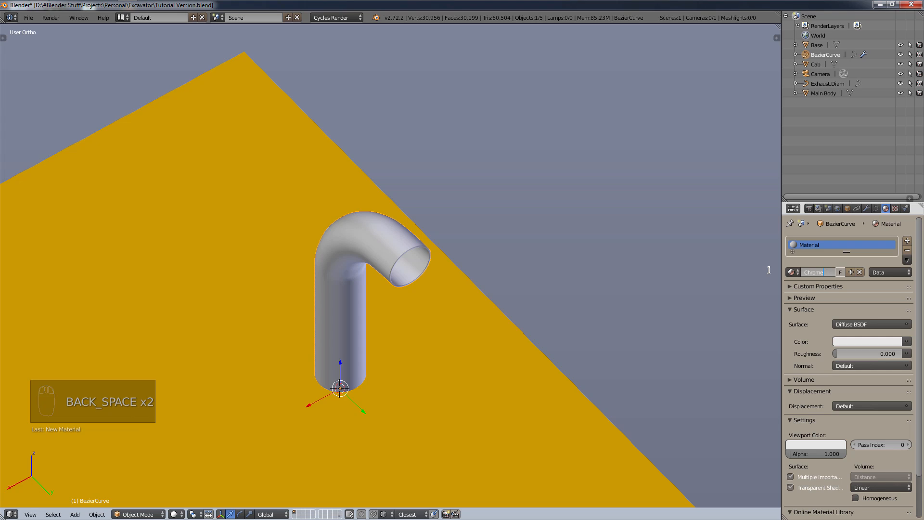
pyautogui.write('Shiny.m')
pyautogui.press('BackSpace')
pyautogui.press('BackSpace')
pyautogui.press('BackSpace')
pyautogui.write('e')
pyautogui.press('BackSpace')
pyautogui.write('.mat')
pyautogui.press('Return')
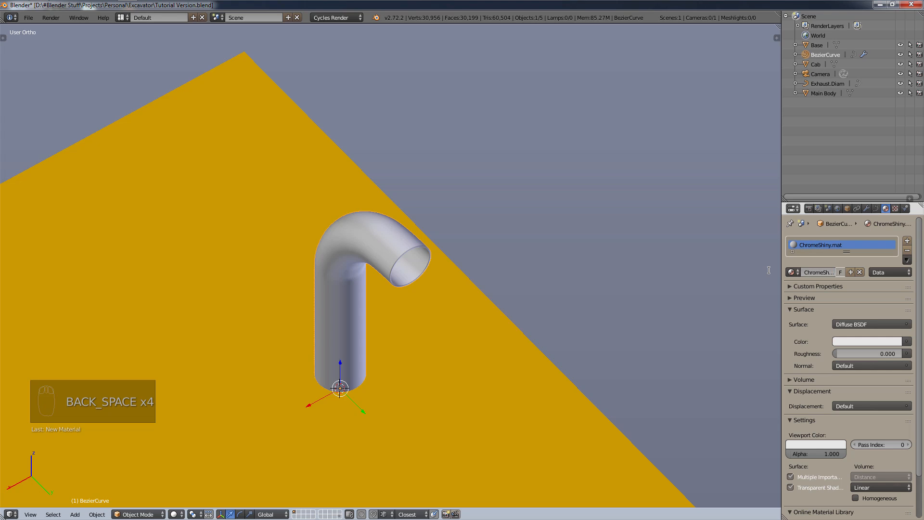
# - Make the ChromeShiny.mat surface a Mix Shader combining a Diffuse BSDF first and a Glossy BSDF second
pyautogui.click(890, 324)
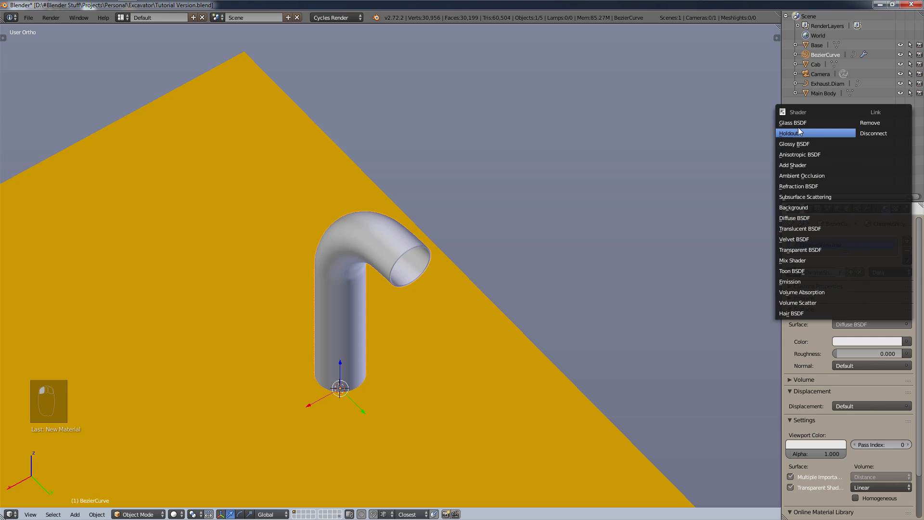
pyautogui.click(813, 260)
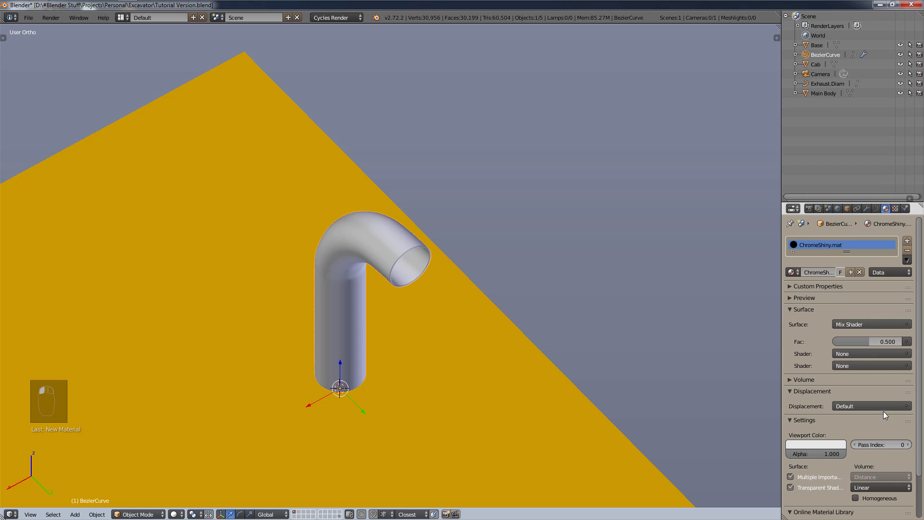
pyautogui.click(860, 322)
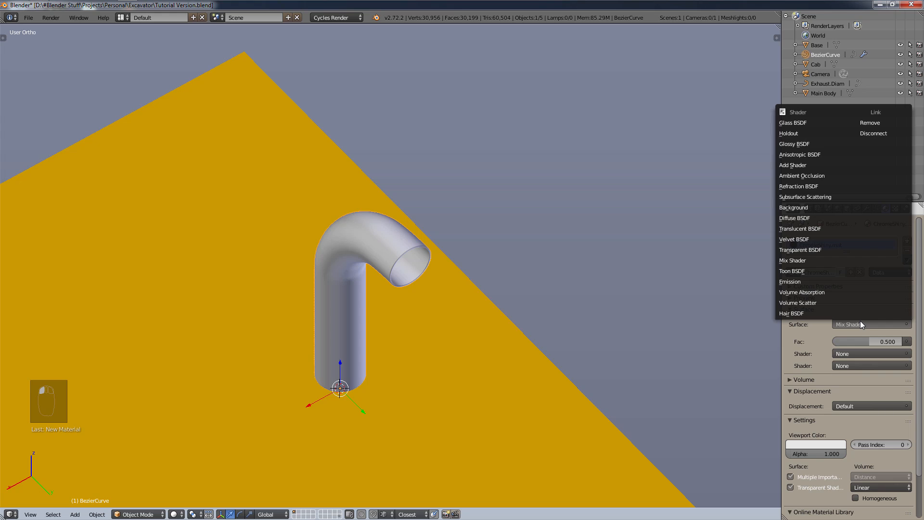
pyautogui.click(869, 354)
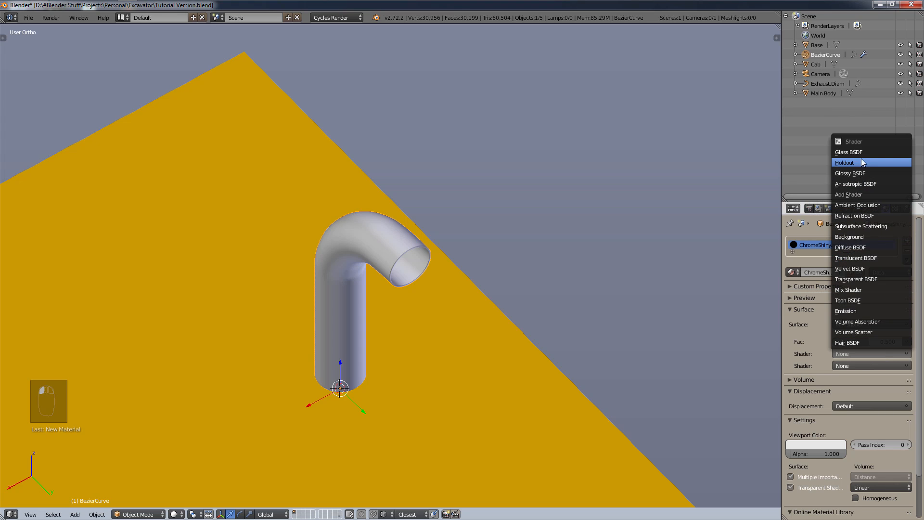
pyautogui.click(868, 247)
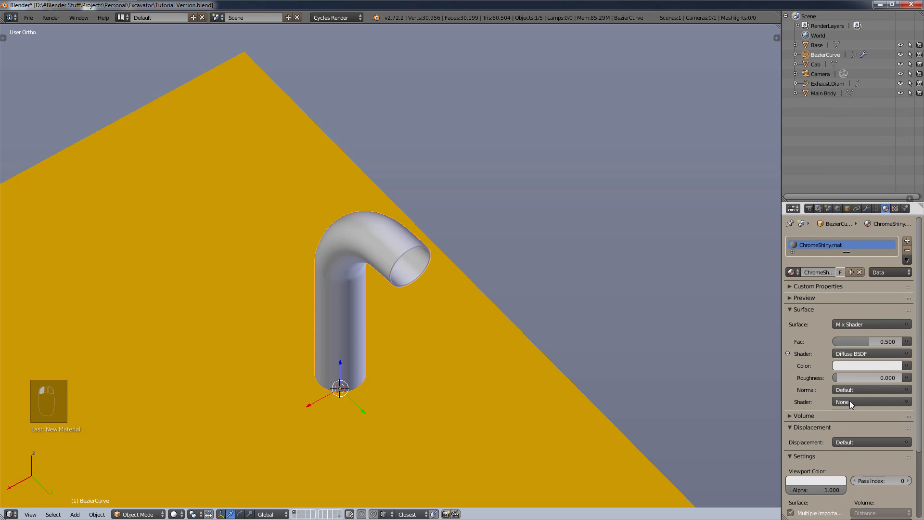
pyautogui.click(861, 399)
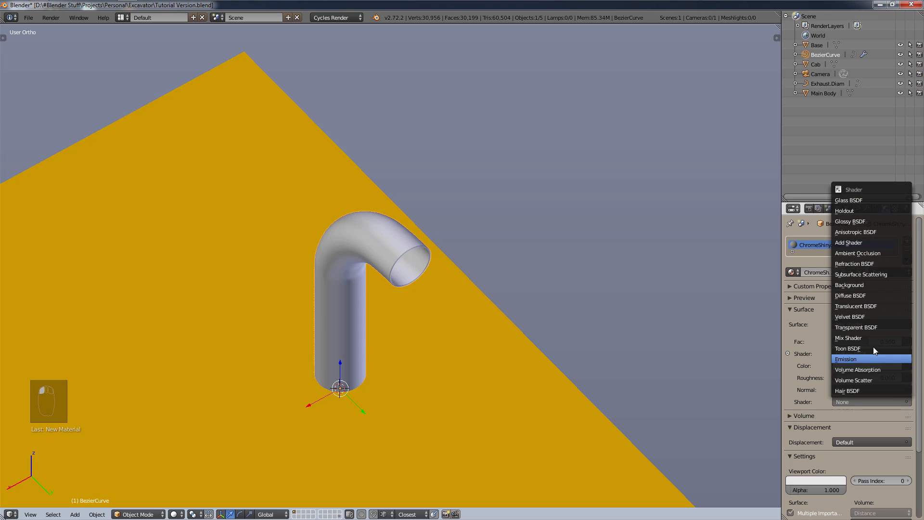
pyautogui.click(855, 222)
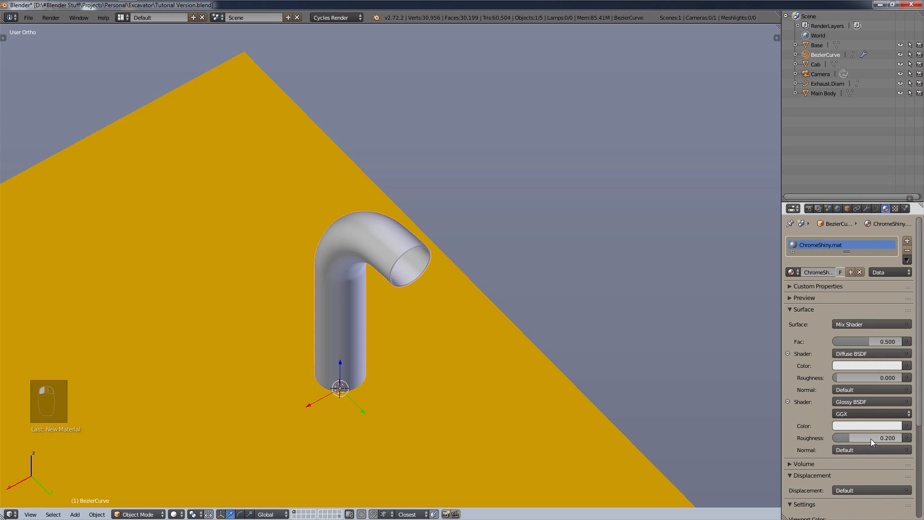
# - Set the Glossy BSDF roughness to 0.000 and brighten its colour to pure white
pyautogui.moveTo(870, 438); pyautogui.dragTo(825, 440)
pyautogui.click(868, 426)
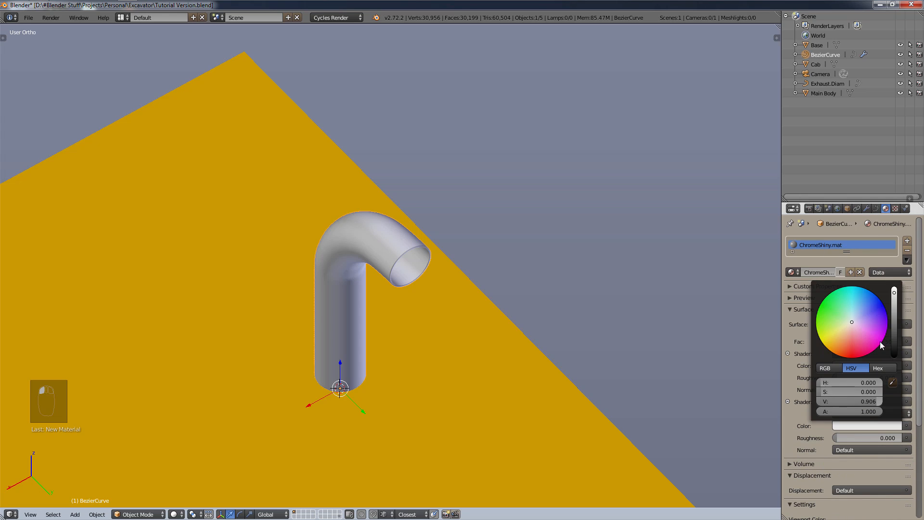
pyautogui.moveTo(894, 292); pyautogui.dragTo(894, 284)
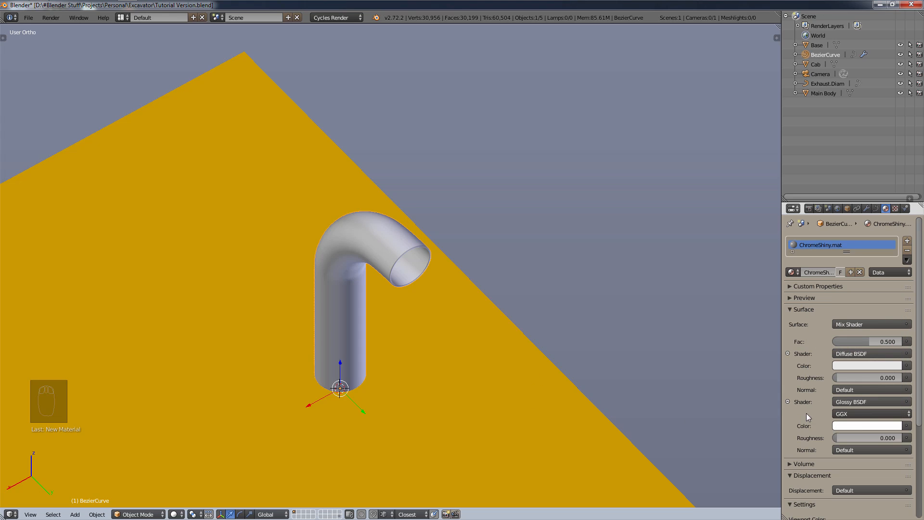
# - Change the Glossy BSDF distribution of the chrome material to Sharp
pyautogui.click(853, 413)
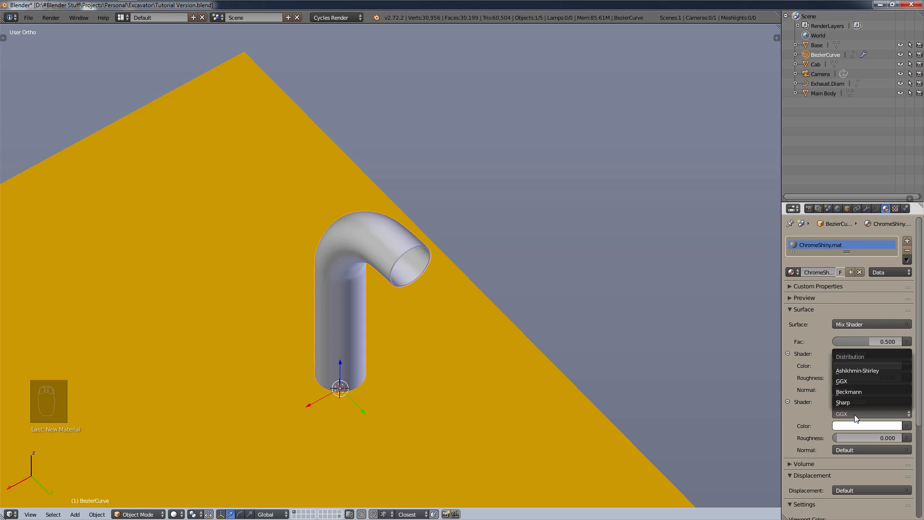
pyautogui.click(855, 416)
pyautogui.click(856, 414)
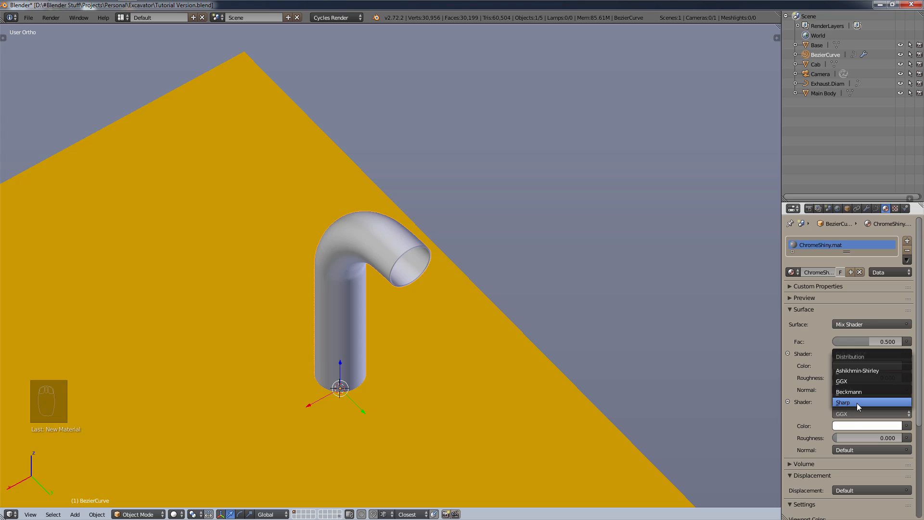
pyautogui.click(857, 403)
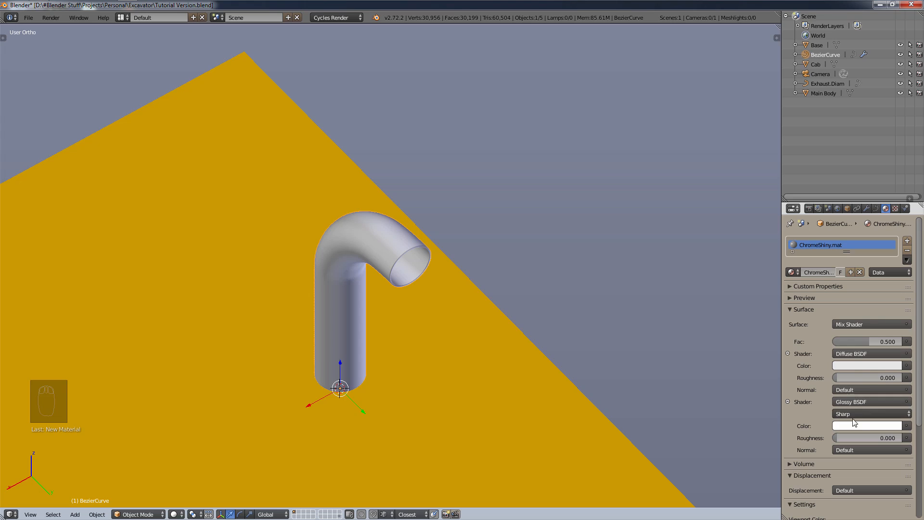
# - Darken the Diffuse BSDF colour to a light grey and preview the exhaust pipe in Rendered viewport shading
pyautogui.click(852, 365)
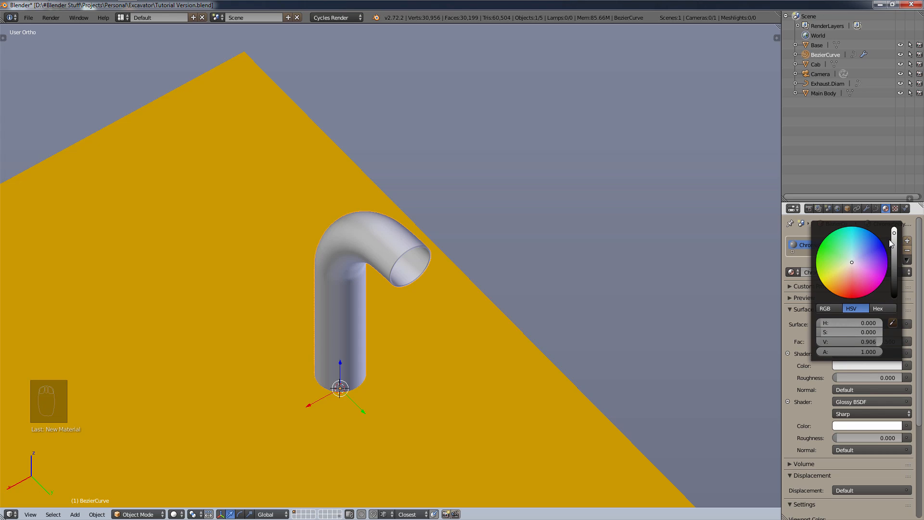
pyautogui.moveTo(894, 234); pyautogui.dragTo(894, 240)
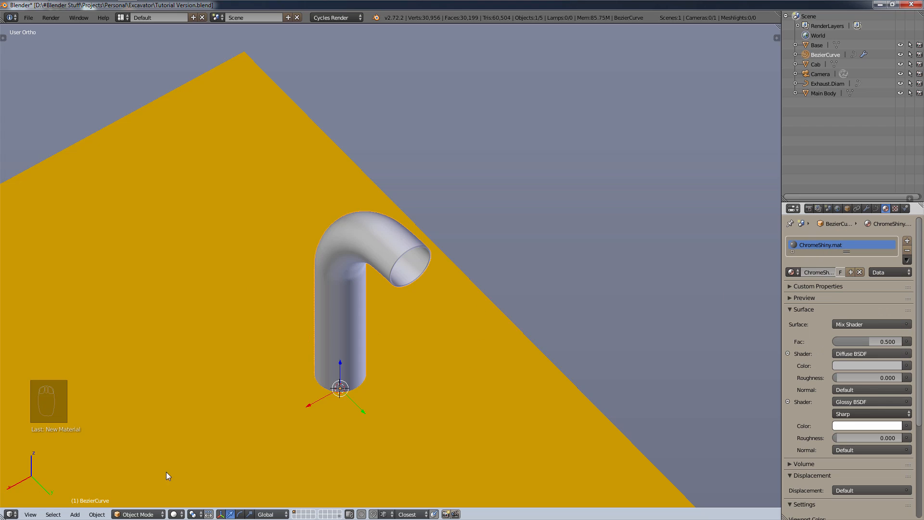
pyautogui.click(176, 514)
pyautogui.click(184, 449)
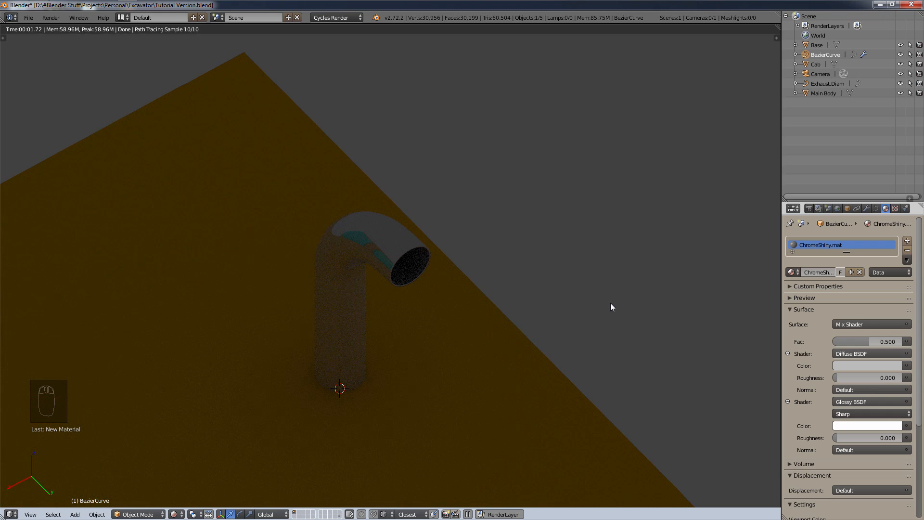
# - Add an area lamp to the scene near the exhaust pipe and check the chrome pipe under its light
pyautogui.hotkey('shift', 'a')
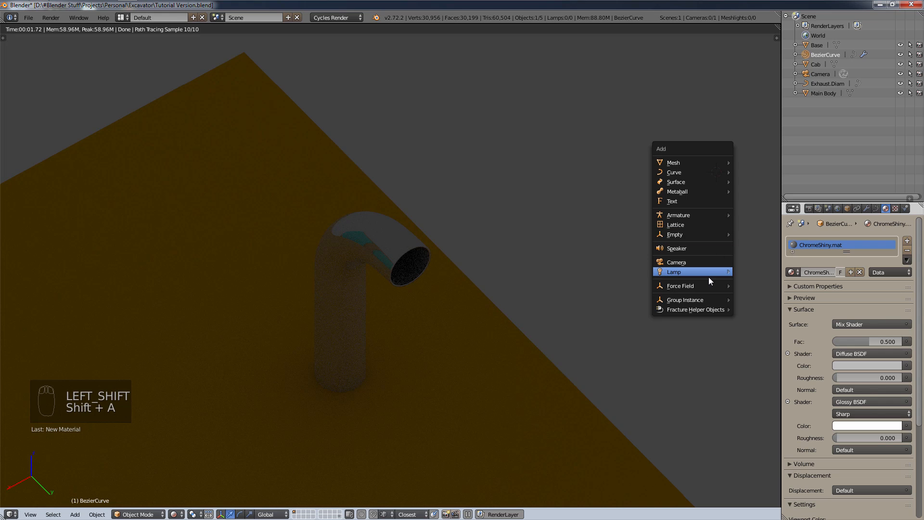
pyautogui.moveTo(710, 275)
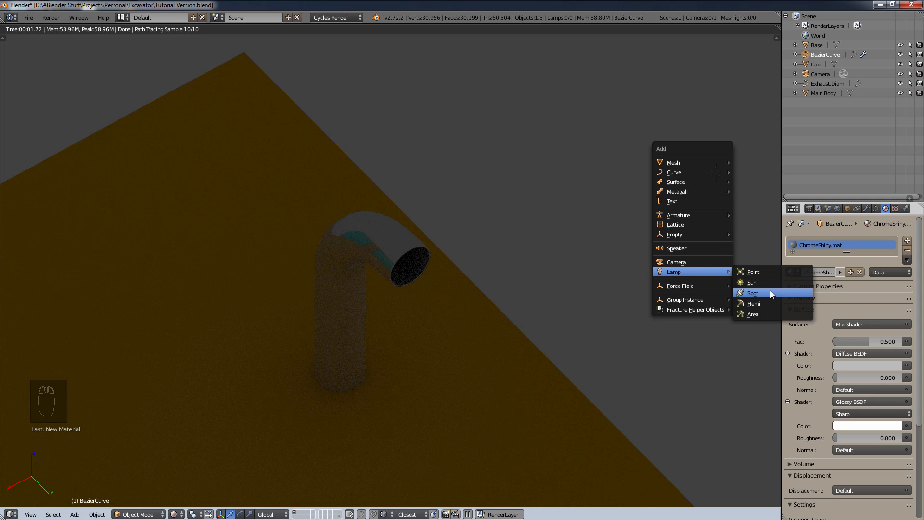
pyautogui.click(768, 313)
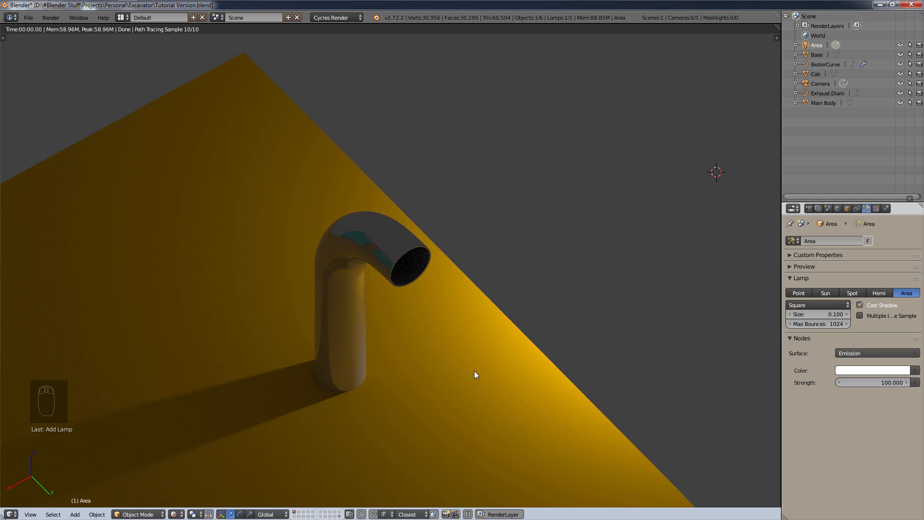
pyautogui.scroll(-6, 379, 367)
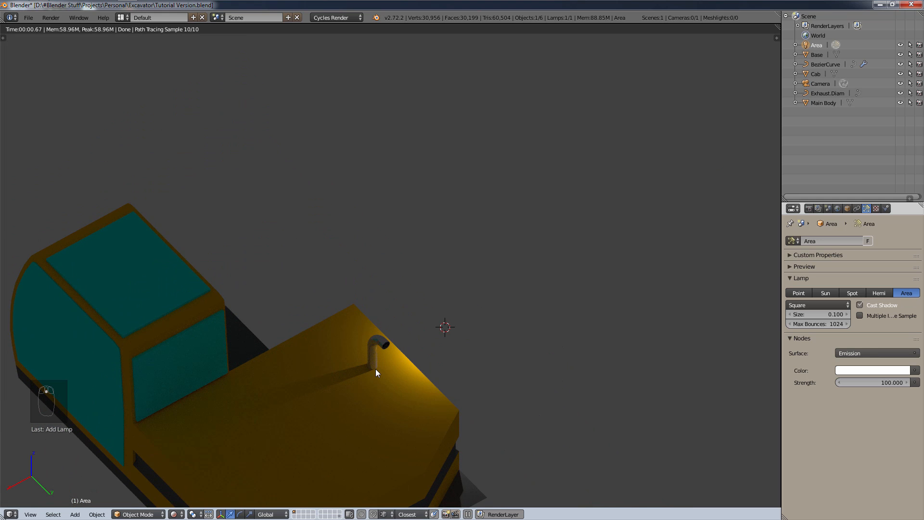
pyautogui.scroll(6, 376, 369)
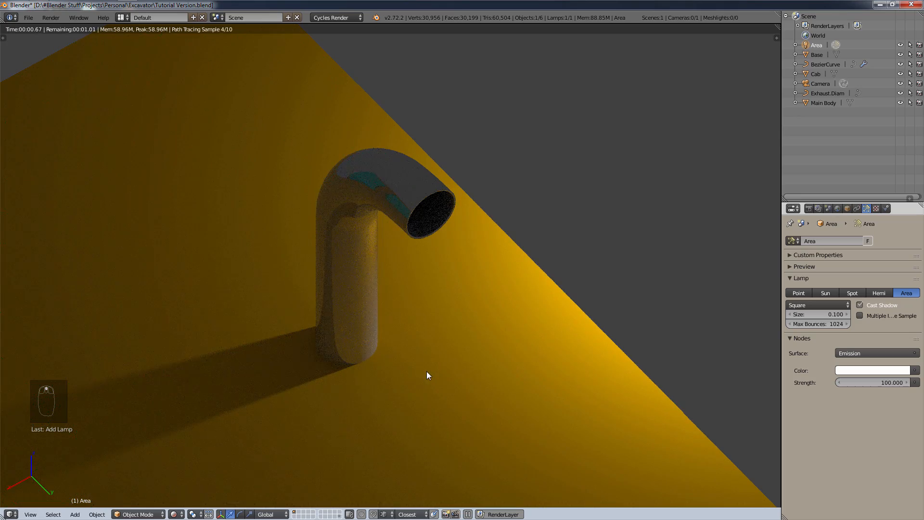
pyautogui.scroll(2, 427, 372)
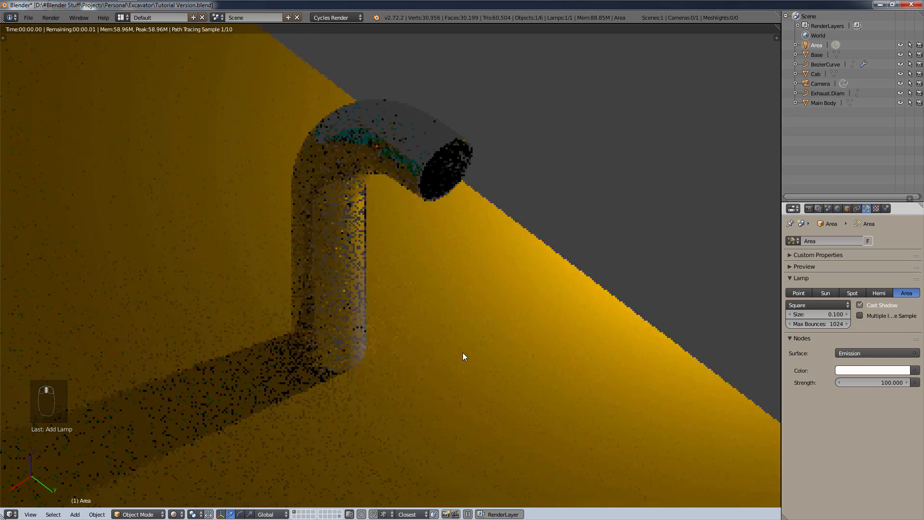
pyautogui.moveTo(463, 354); pyautogui.dragTo(419, 368, button='middle')
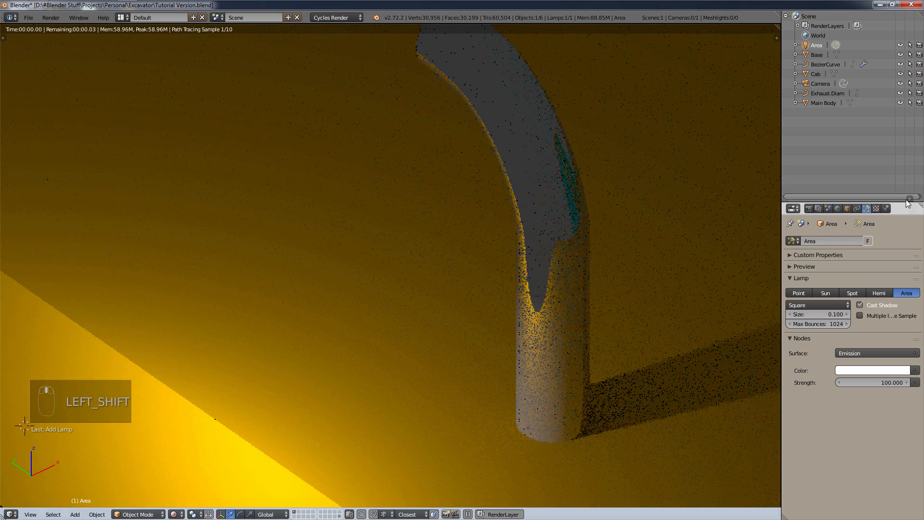
# - Select the exhaust pipe and set the Mix Shader factor of its ChromeShiny.mat material to 0.8
pyautogui.click(838, 209)
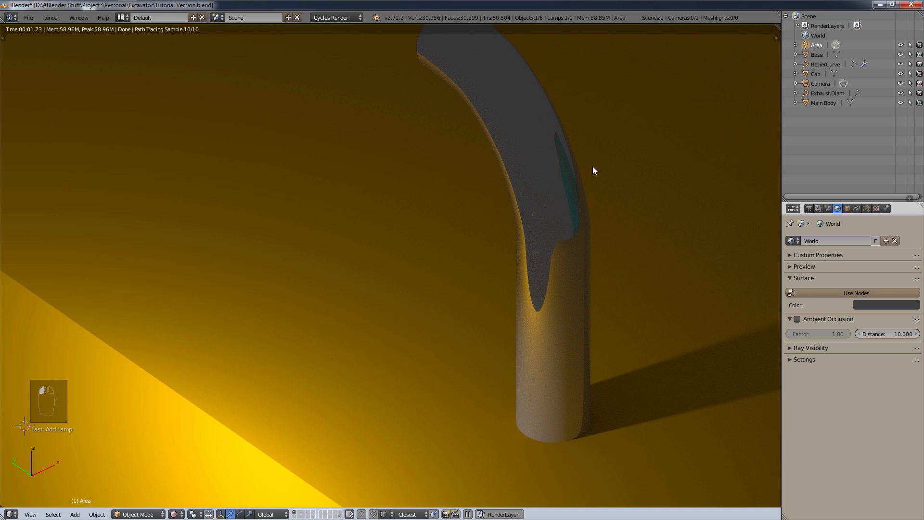
pyautogui.rightClick(565, 208)
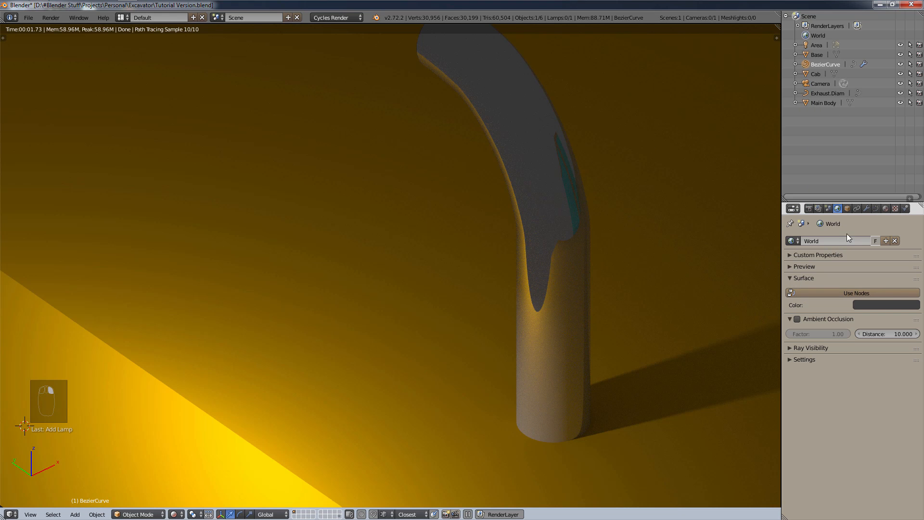
pyautogui.click(884, 208)
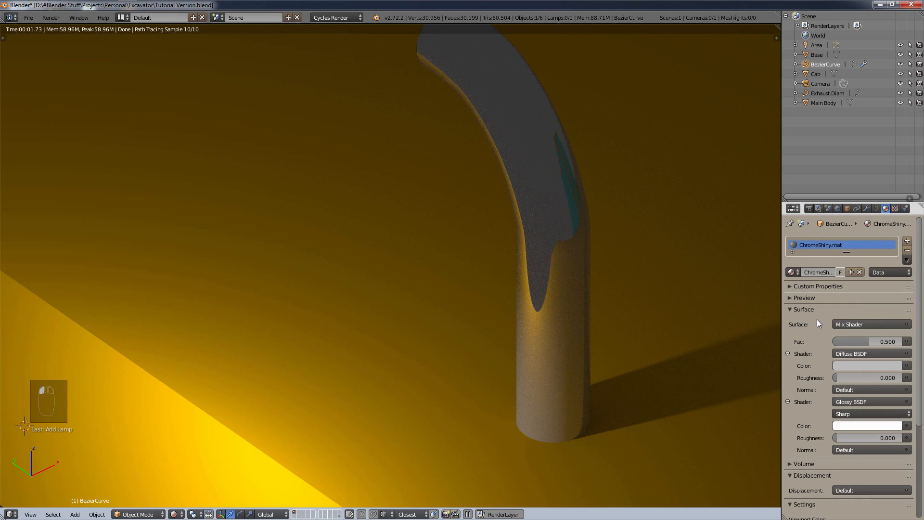
pyautogui.scroll(-2, 828, 313)
pyautogui.moveTo(865, 301); pyautogui.dragTo(910, 302)
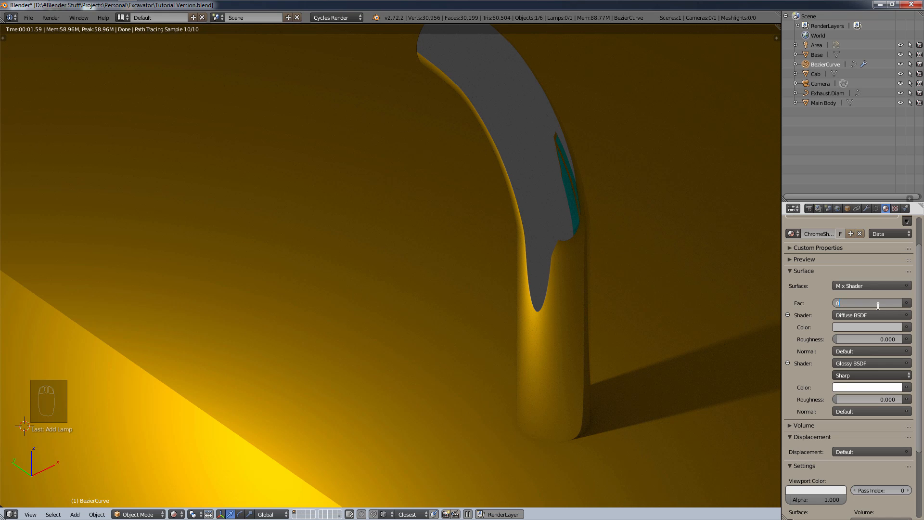
pyautogui.write('.8')
pyautogui.press('Return')
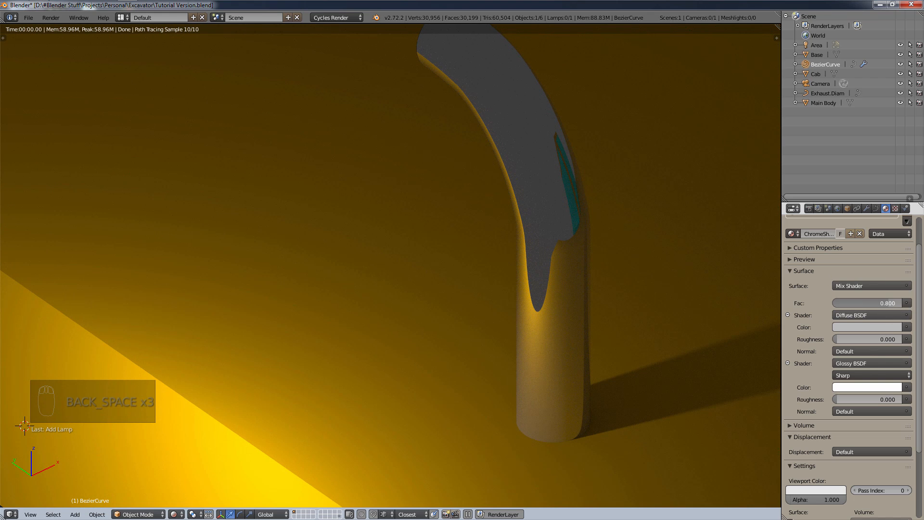
# - Set the Mix Shader factor of the exhaust pipe's chrome material to 0.9
pyautogui.moveTo(888, 304)
pyautogui.mouseDown()
pyautogui.moveTo(862, 303)
pyautogui.moveTo(881, 306)
pyautogui.mouseUp()
pyautogui.click(879, 306)
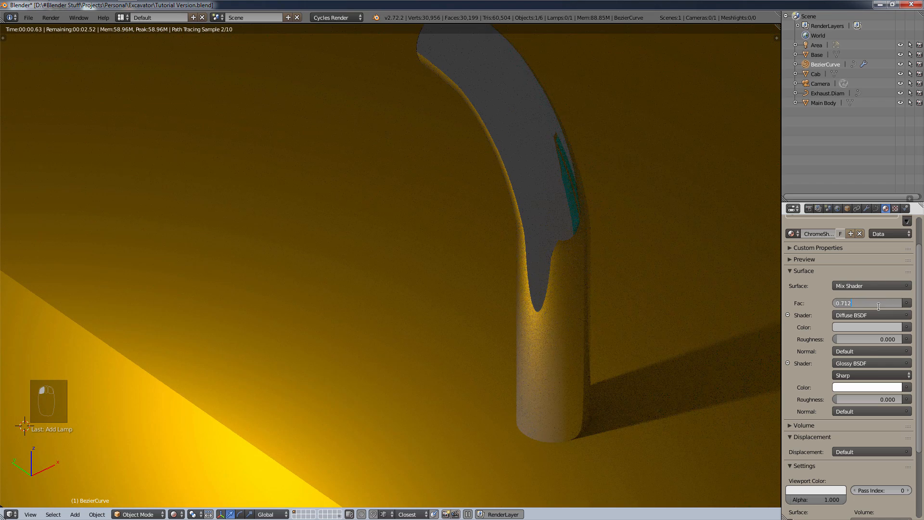
pyautogui.press('BackSpace')
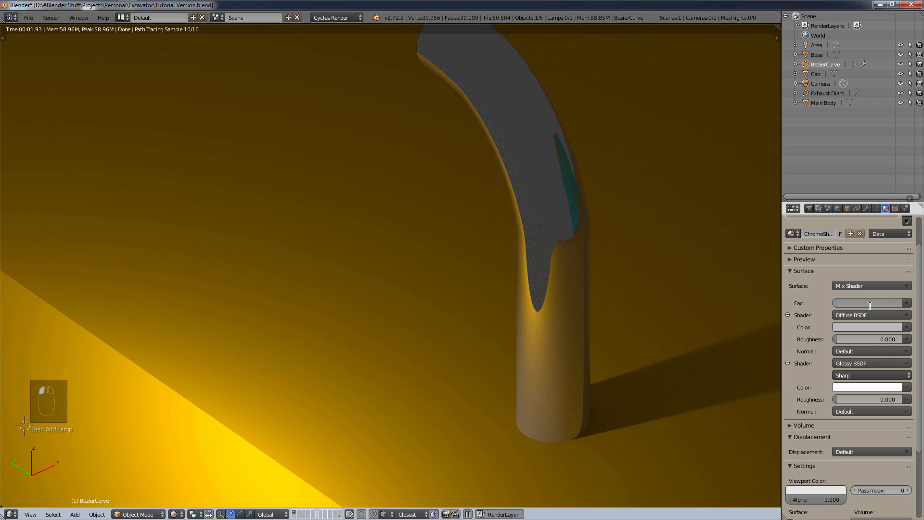
pyautogui.write('9')
pyautogui.press('Return')
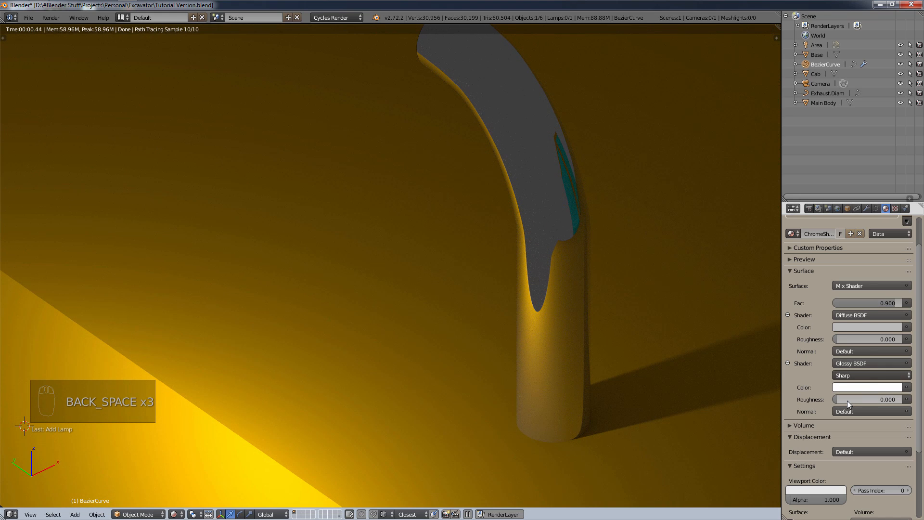
# - Try a Glossy BSDF roughness of 1.000 and the GGX distribution, restoring 0.000 and Sharp
pyautogui.moveTo(844, 400); pyautogui.dragTo(903, 401)
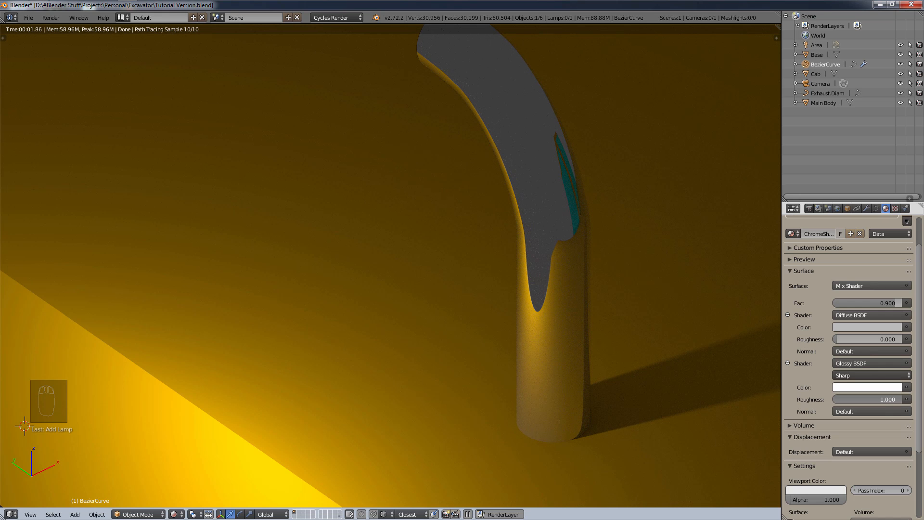
pyautogui.moveTo(891, 397); pyautogui.dragTo(837, 399)
pyautogui.click(866, 378)
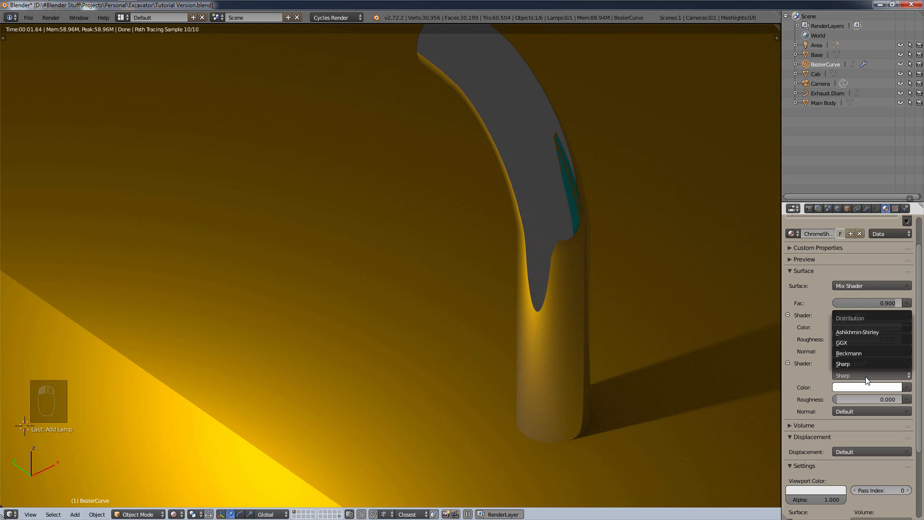
pyautogui.click(871, 343)
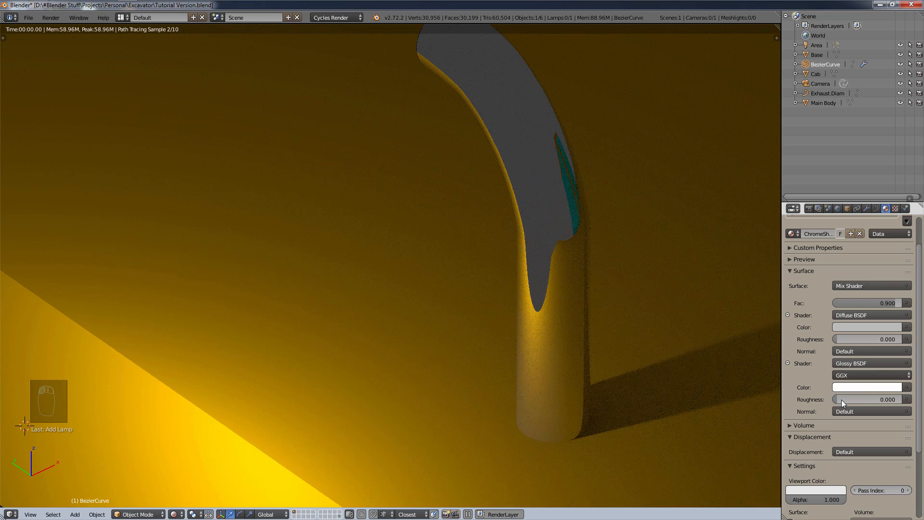
pyautogui.moveTo(841, 400)
pyautogui.mouseDown()
pyautogui.moveTo(890, 397)
pyautogui.moveTo(837, 398)
pyautogui.mouseUp()
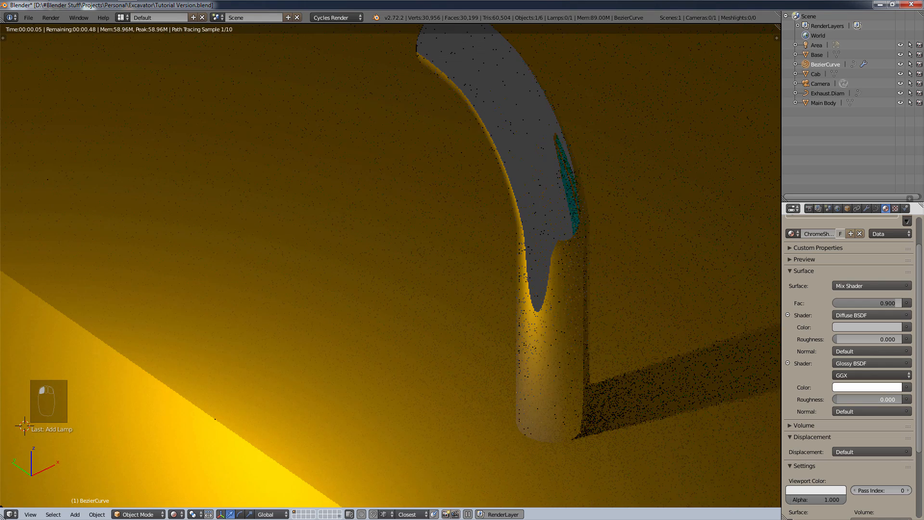
pyautogui.click(861, 374)
pyautogui.click(858, 363)
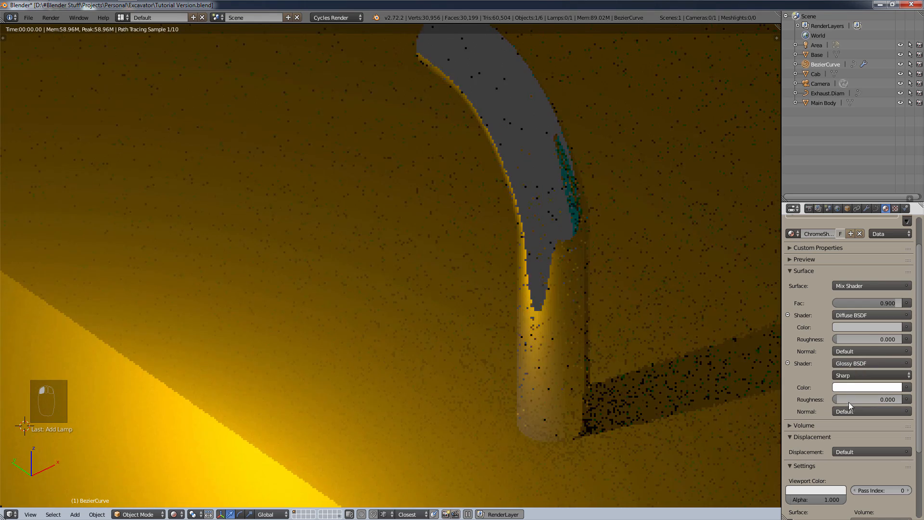
# - Set the Glossy BSDF roughness of the chrome material to 0.062
pyautogui.click(871, 399)
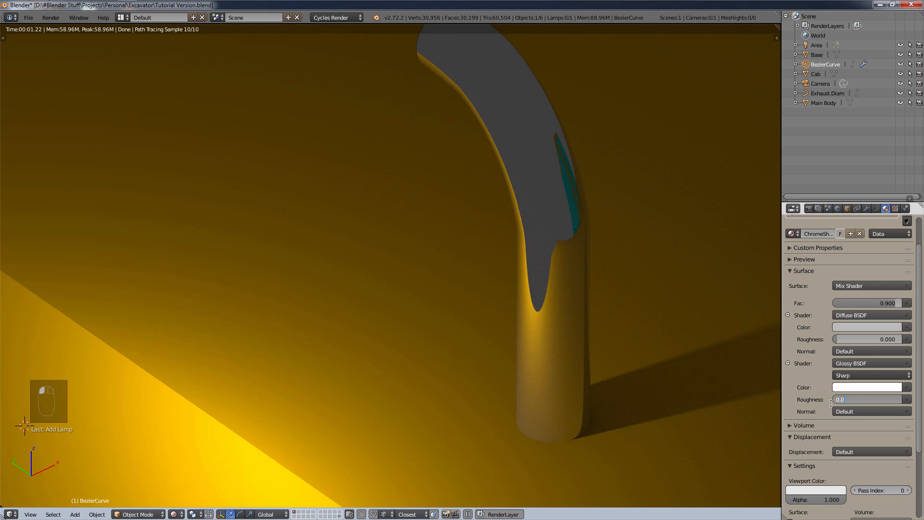
pyautogui.press('Return')
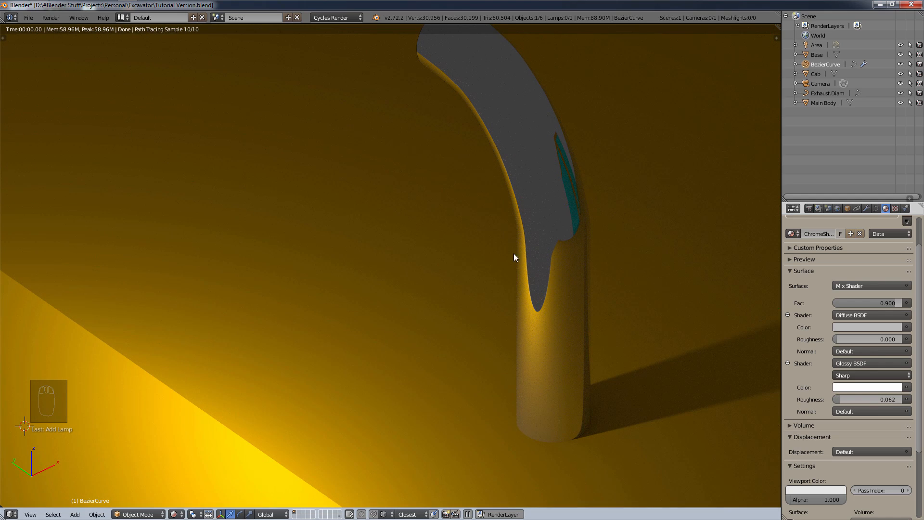
# - Select the Area lamp and move it up and over the excavator body, well above the exhaust pipe
pyautogui.moveTo(513, 253); pyautogui.dragTo(627, 217, button='middle')
pyautogui.scroll(-6, 627, 217)
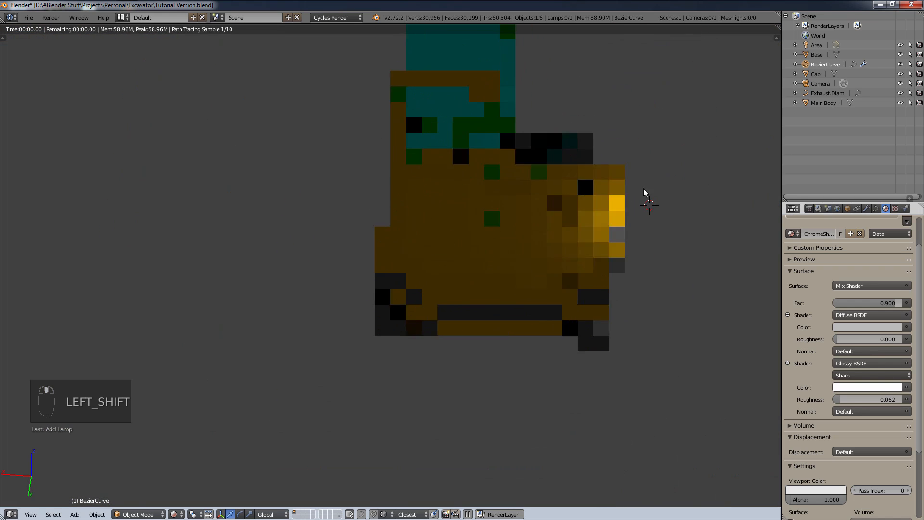
pyautogui.click(816, 44)
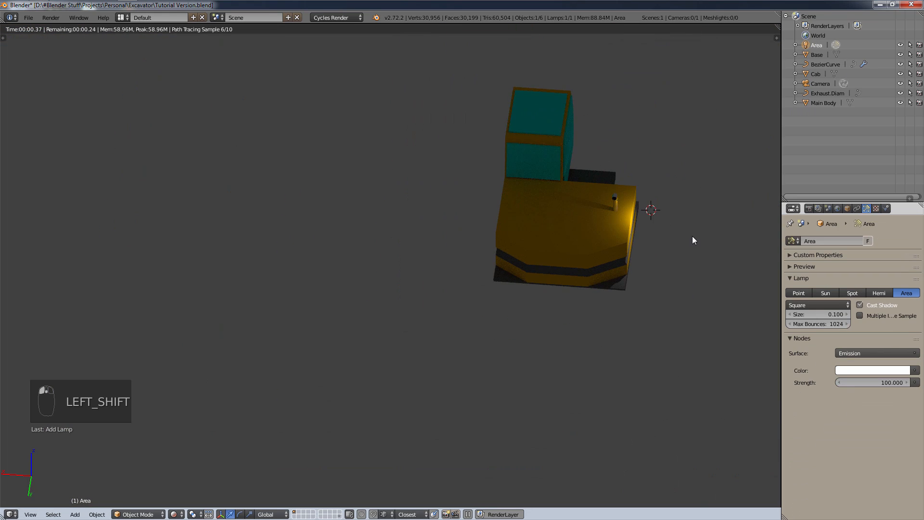
pyautogui.press('g')
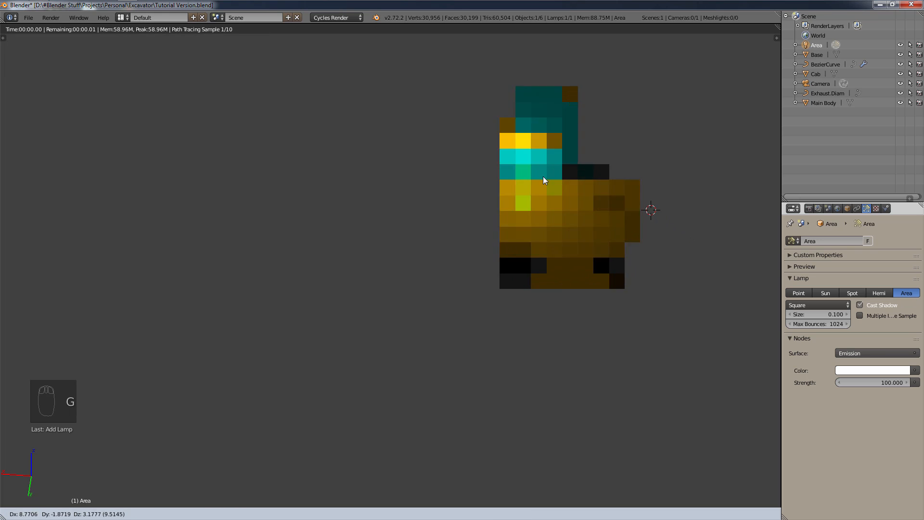
pyautogui.click(588, 163)
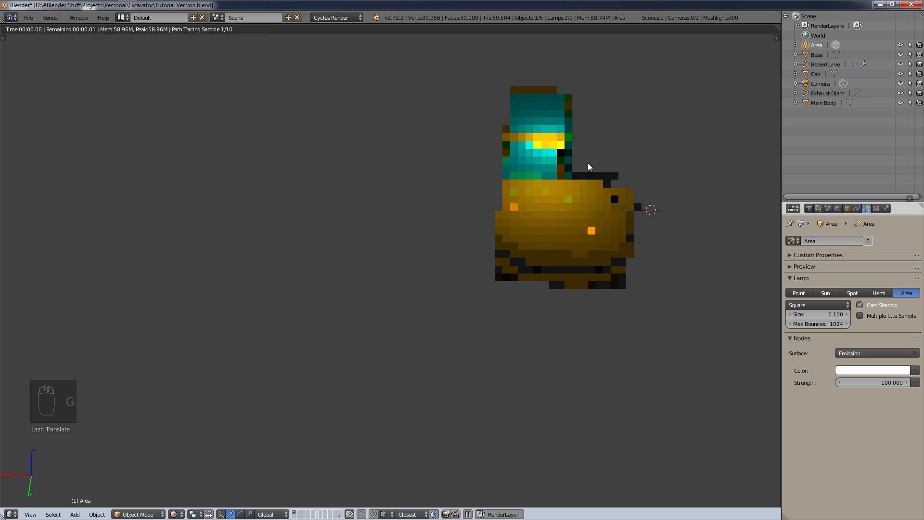
pyautogui.moveTo(587, 163); pyautogui.dragTo(654, 175, button='middle')
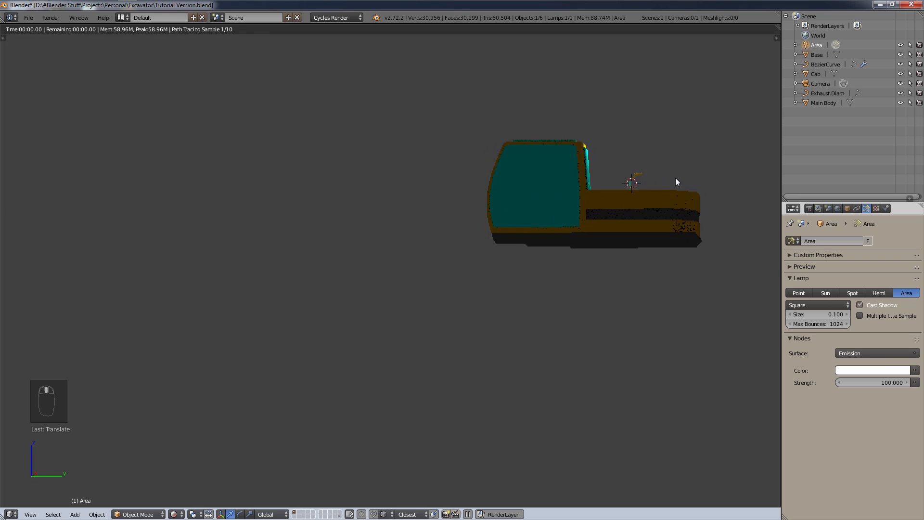
pyautogui.press('g')
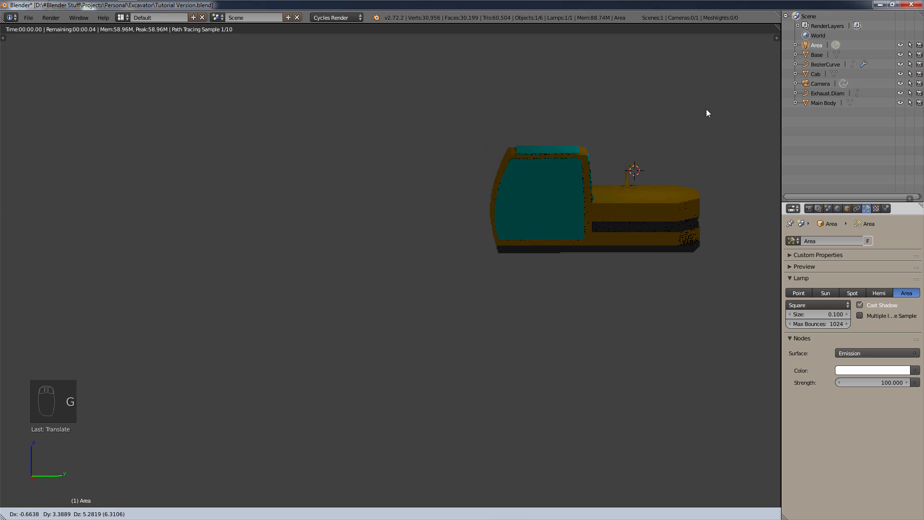
pyautogui.click(706, 114)
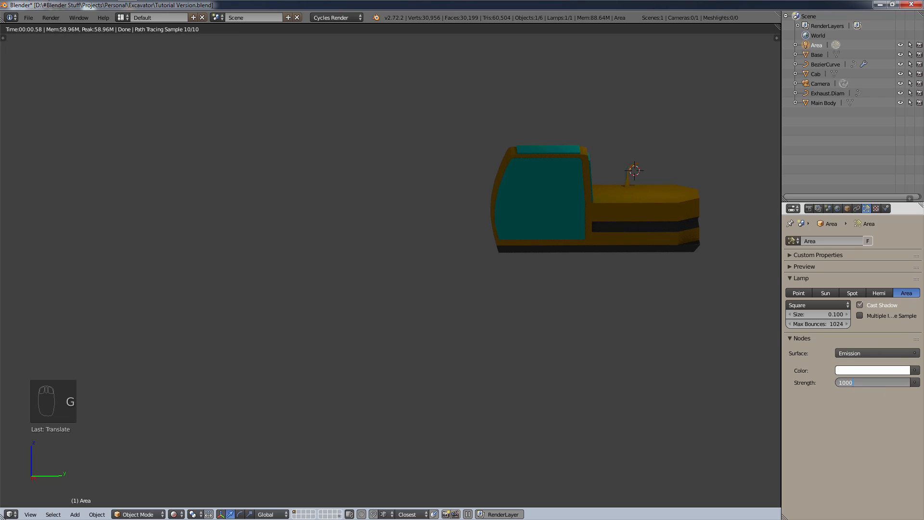
# - Set the Area lamp's emission strength to 1000 and move the lamp above the engine deck behind the cab
pyautogui.write('1000')
pyautogui.press('Return')
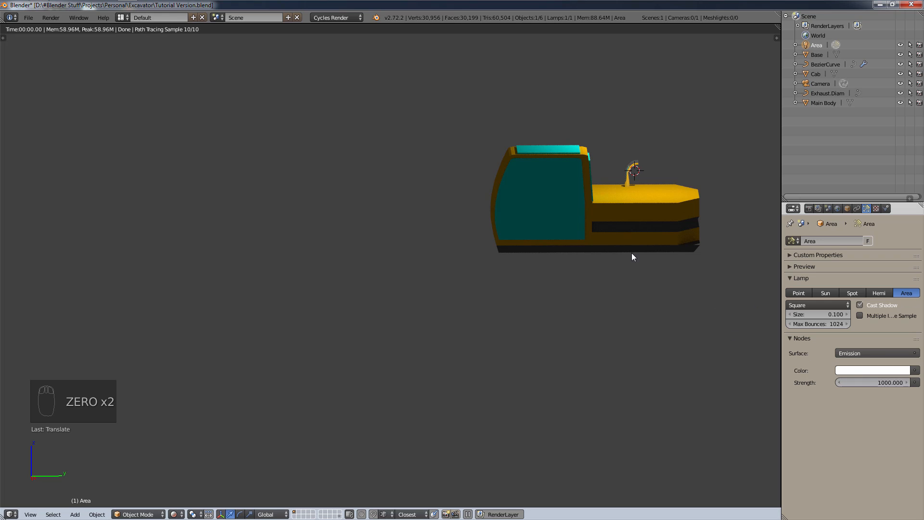
pyautogui.scroll(-4, 635, 289)
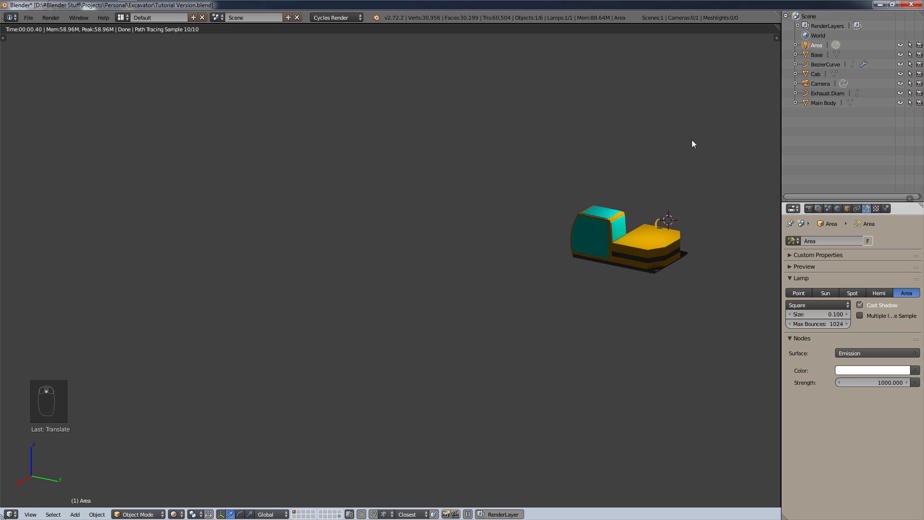
pyautogui.press('g')
pyautogui.click(686, 162)
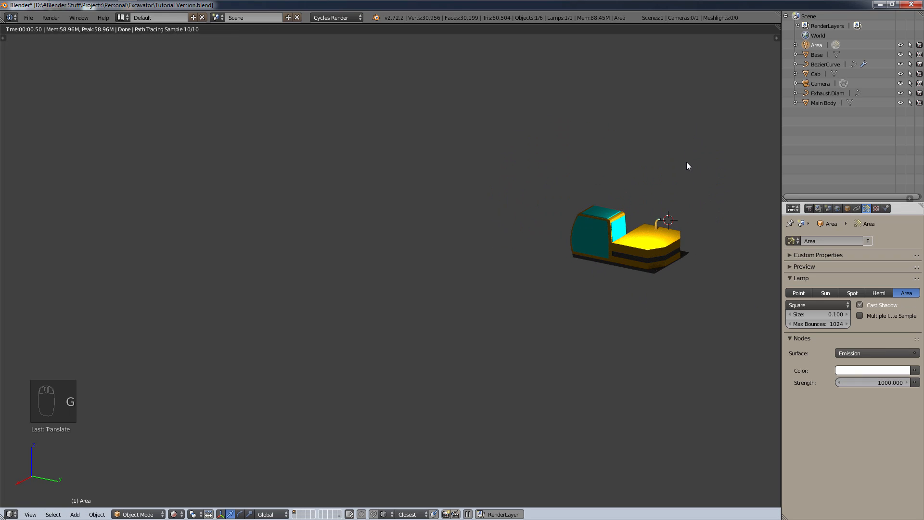
# - Move the Area lamp off the engine deck, lowering it and shifting it out along positive X beside the excavator
pyautogui.moveTo(689, 184); pyautogui.dragTo(643, 256, button='middle')
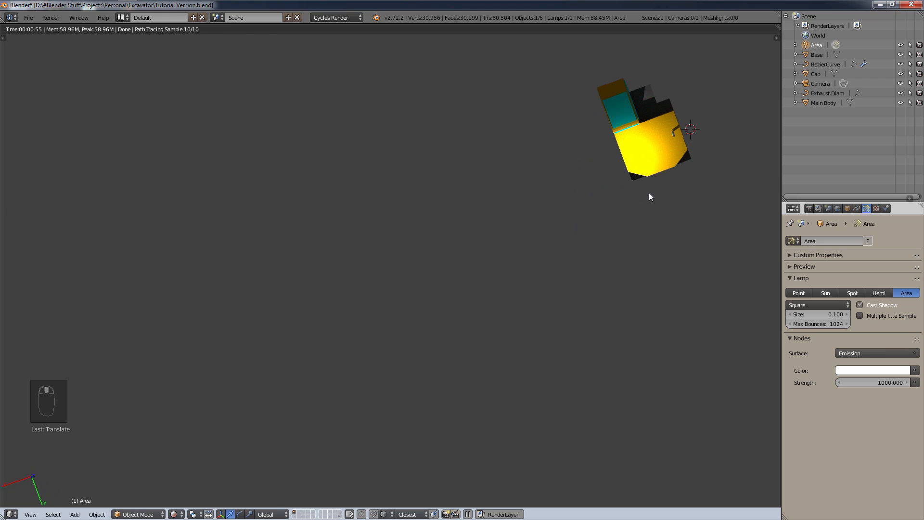
pyautogui.press('g')
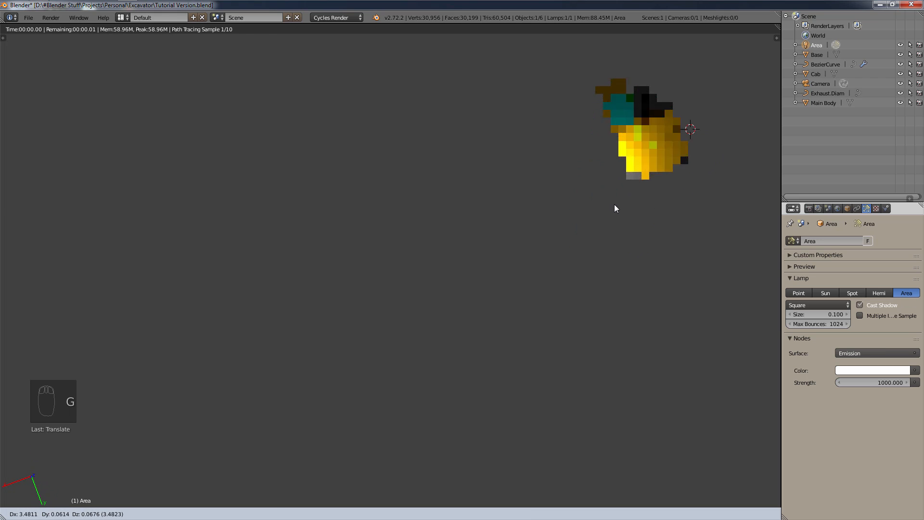
pyautogui.click(657, 175)
pyautogui.moveTo(657, 175); pyautogui.dragTo(606, 177, button='middle')
pyautogui.press('g')
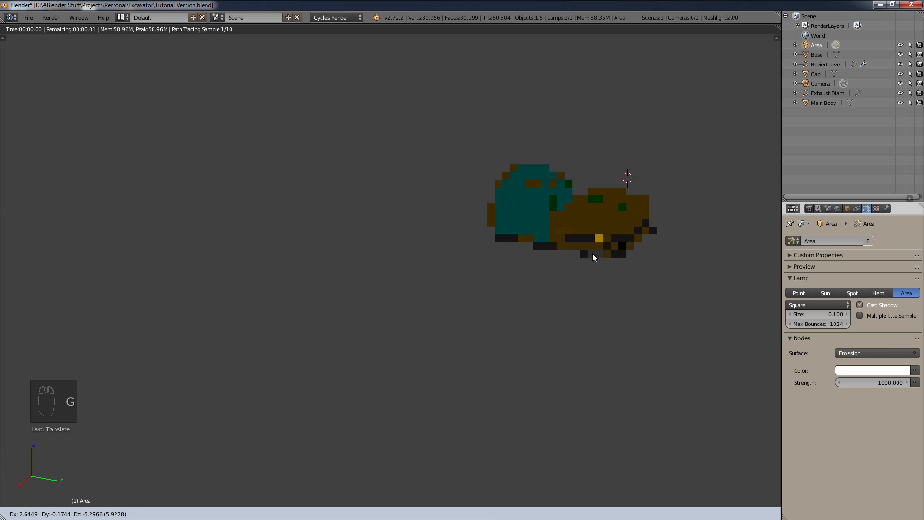
pyautogui.click(578, 248)
pyautogui.moveTo(602, 274); pyautogui.dragTo(639, 275, button='middle')
pyautogui.press('g')
pyautogui.click(532, 248)
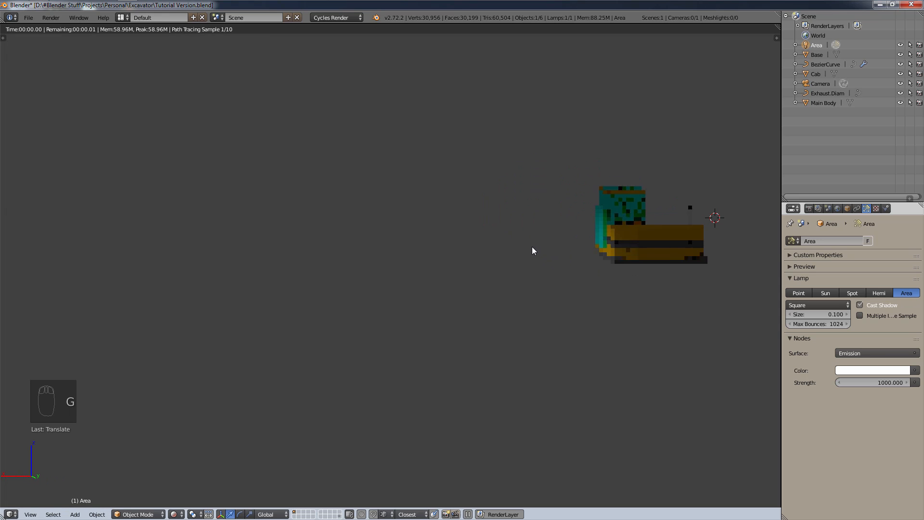
# - Move the Area lamp about 8 units along negative Y toward the cab's front, and raise it along Z
pyautogui.moveTo(533, 247); pyautogui.dragTo(716, 299, button='middle')
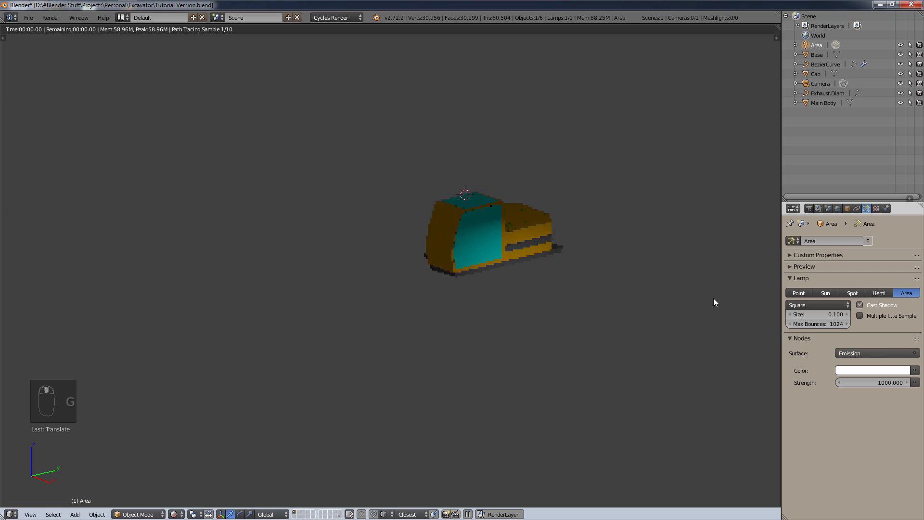
pyautogui.press('g')
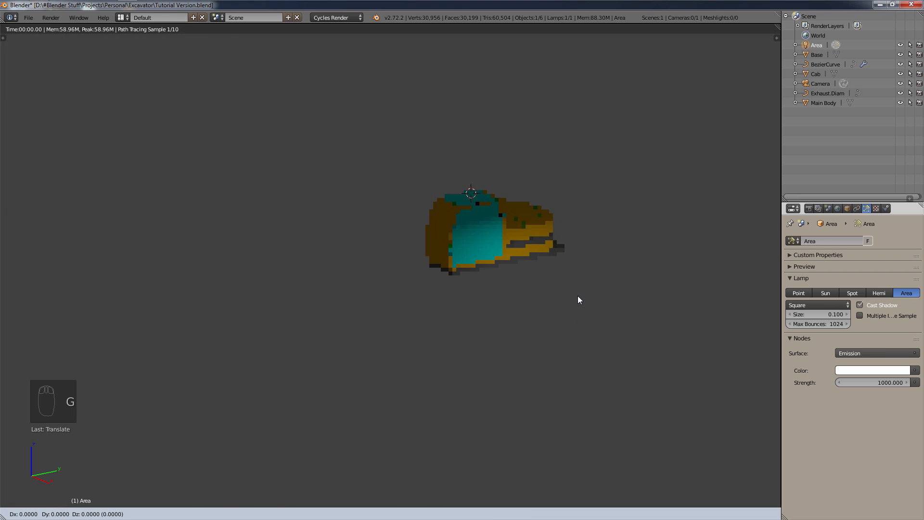
pyautogui.press('y')
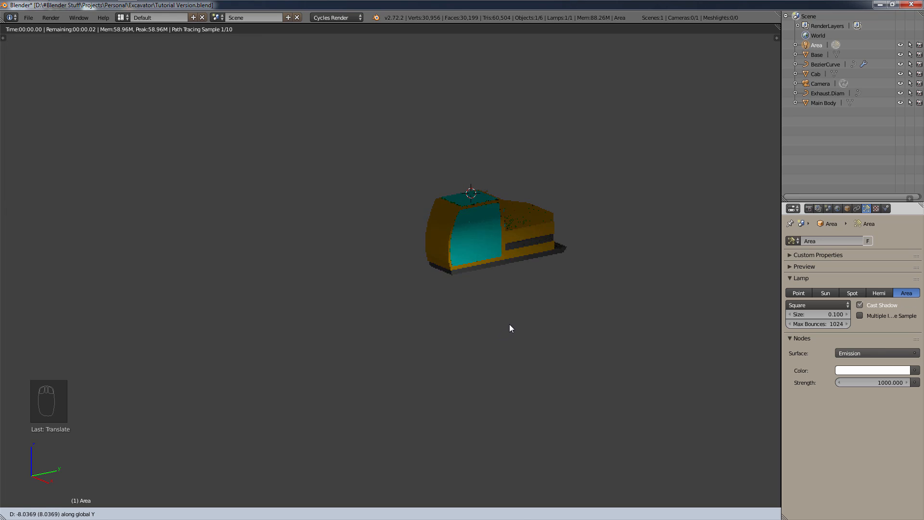
pyautogui.click(509, 325)
pyautogui.press('g')
pyautogui.press('z')
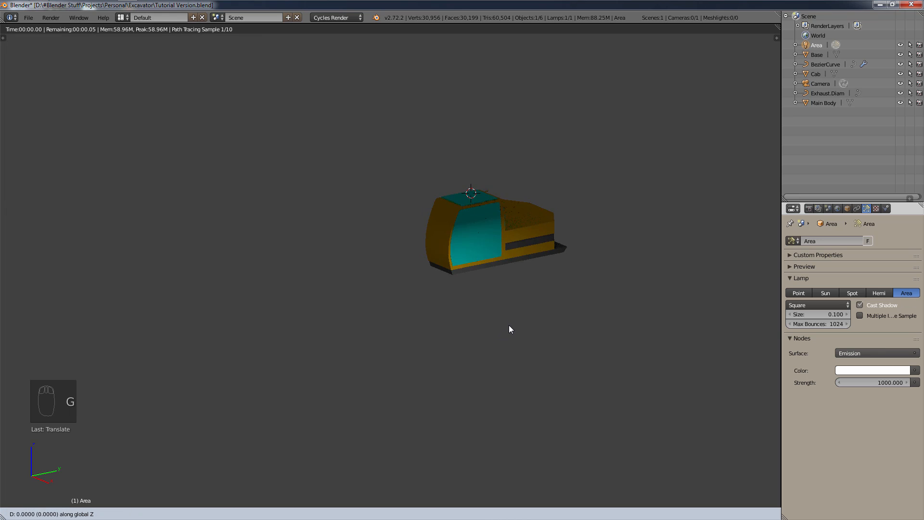
pyautogui.click(510, 281)
# - Set the Area lamp's emission strength to 2647.400 and inspect the lit model from the exhaust pipe's side
pyautogui.moveTo(883, 380); pyautogui.dragTo(919, 380)
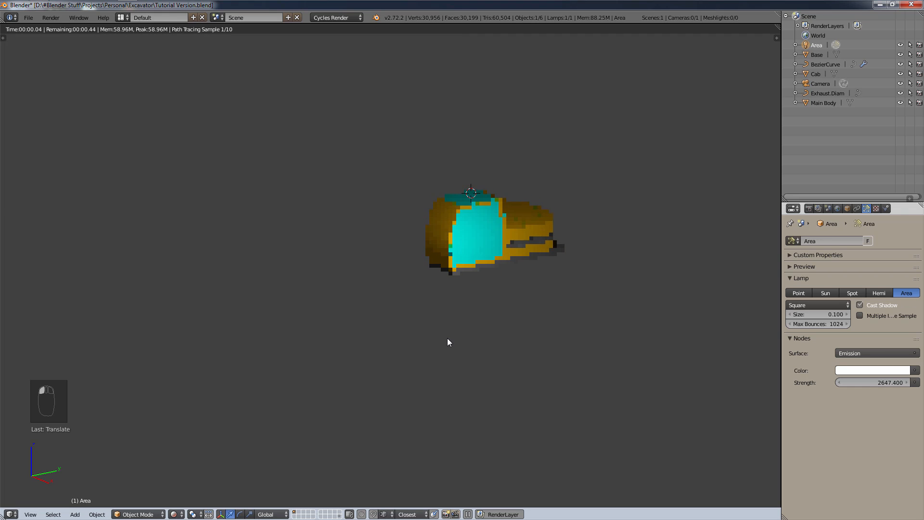
pyautogui.click(851, 369)
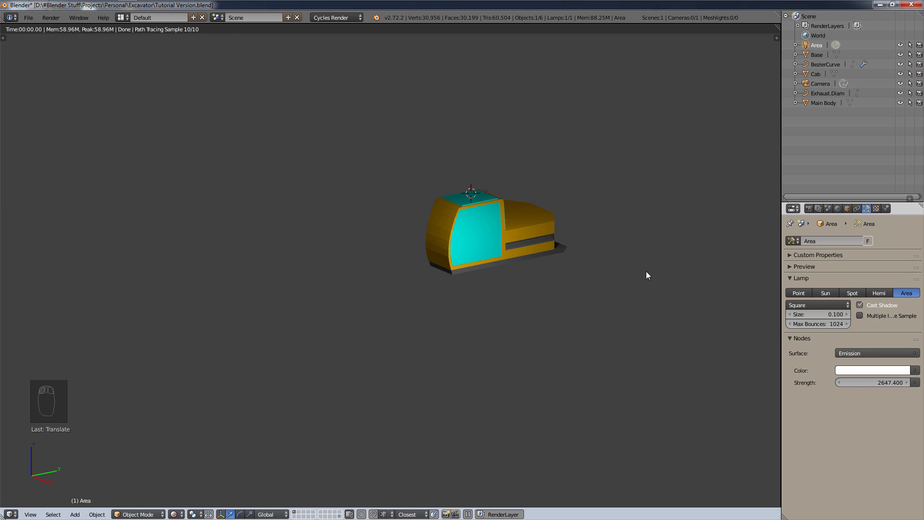
pyautogui.moveTo(646, 270); pyautogui.dragTo(418, 194, button='middle')
pyautogui.scroll(3, 428, 197)
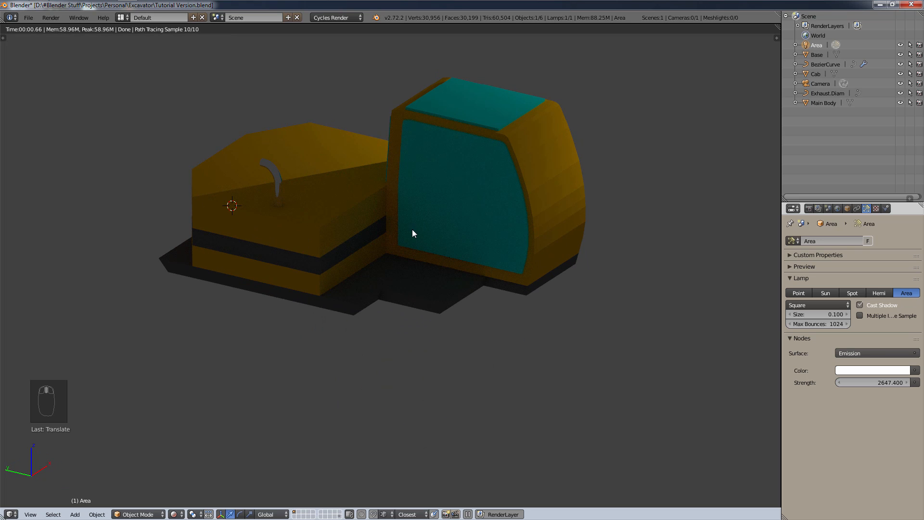
# - Switch the viewport shading from Rendered to Solid, previewing the Material and Texture modes on the way
pyautogui.click(119, 514)
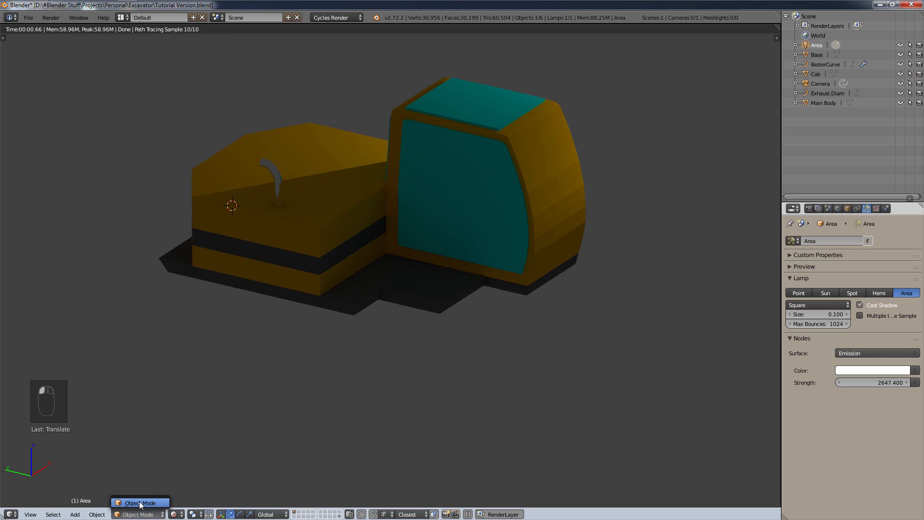
pyautogui.click(141, 503)
pyautogui.click(174, 514)
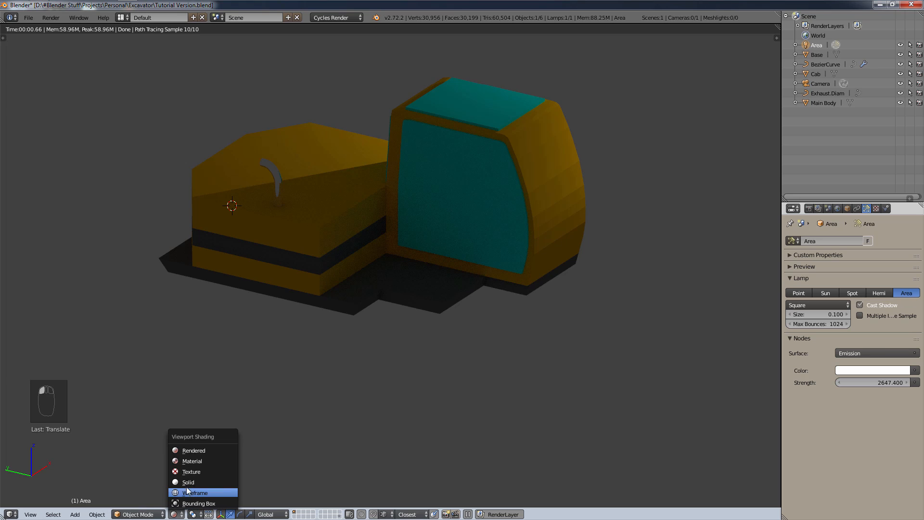
pyautogui.click(192, 461)
pyautogui.click(181, 515)
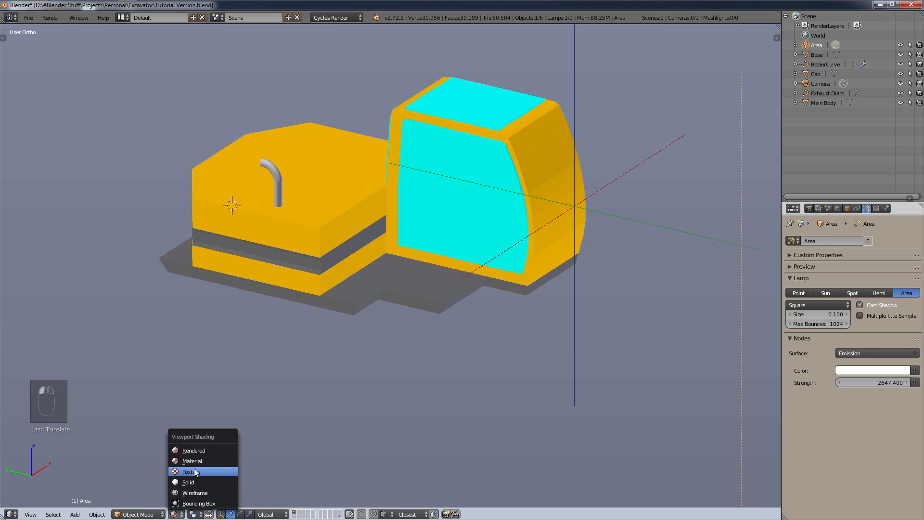
pyautogui.click(193, 471)
pyautogui.click(179, 514)
pyautogui.click(188, 482)
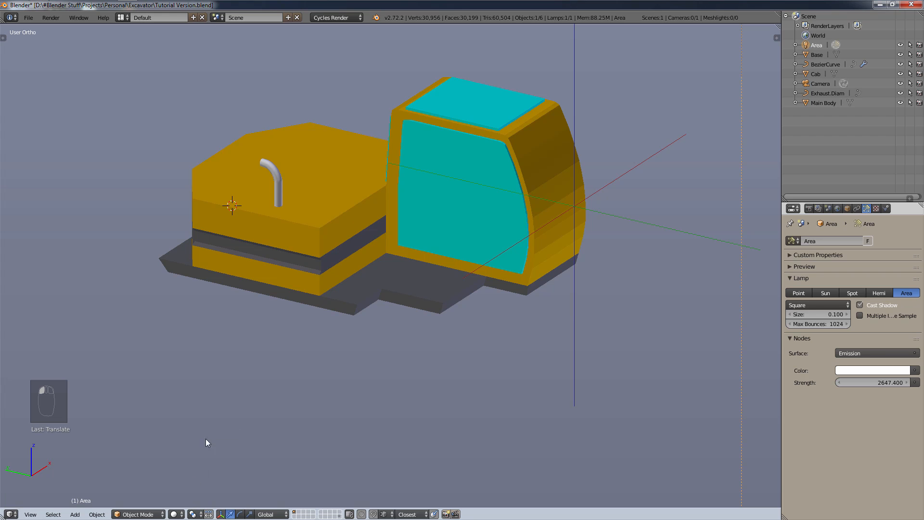
# - Rename the exhaust pipe's BezierCurve object as ExhaustStack
pyautogui.moveTo(206, 440)
pyautogui.mouseDown(button='middle')
pyautogui.moveTo(485, 210)
pyautogui.moveTo(454, 182)
pyautogui.moveTo(415, 185)
pyautogui.mouseUp(button='middle')
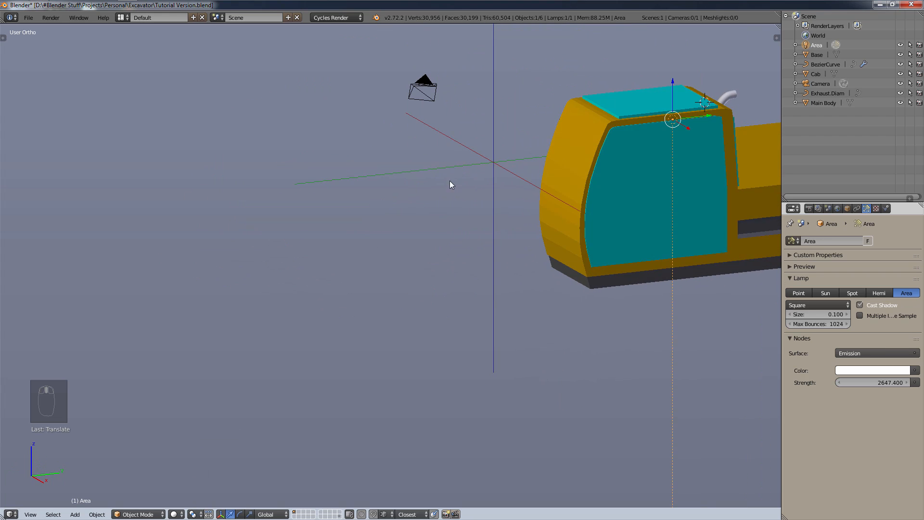
pyautogui.scroll(-5, 555, 192)
pyautogui.moveTo(673, 214); pyautogui.dragTo(633, 219, button='middle')
pyautogui.keyDown('shift'); pyautogui.moveTo(547, 227); pyautogui.dragTo(524, 207, button='middle'); pyautogui.keyUp('shift')
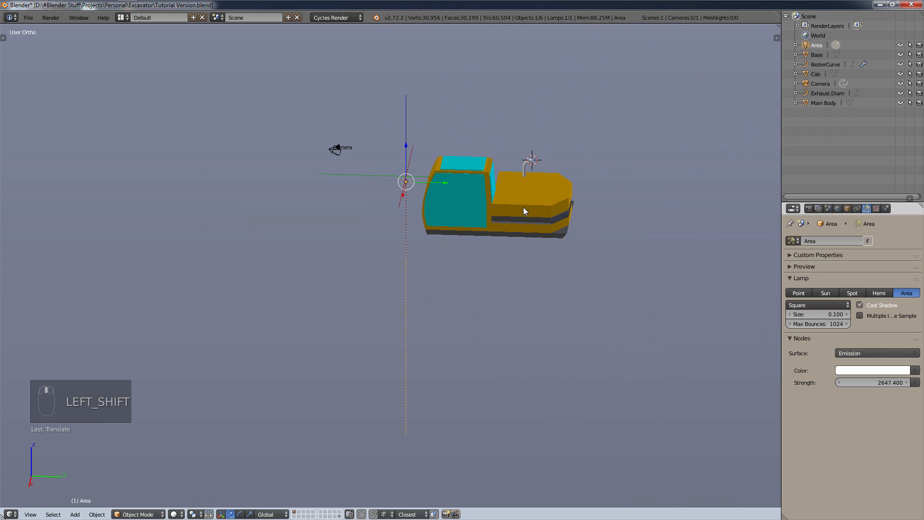
pyautogui.scroll(5, 526, 193)
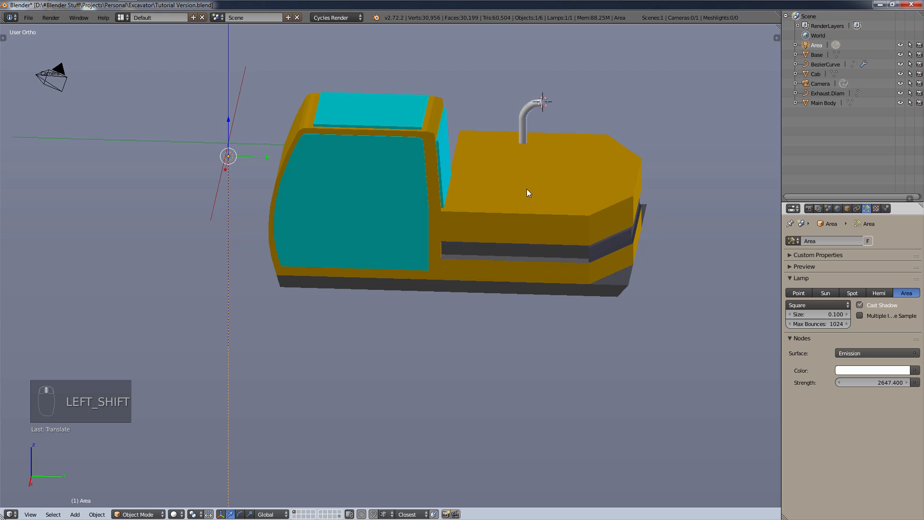
pyautogui.click(830, 65)
pyautogui.doubleClick(829, 65)
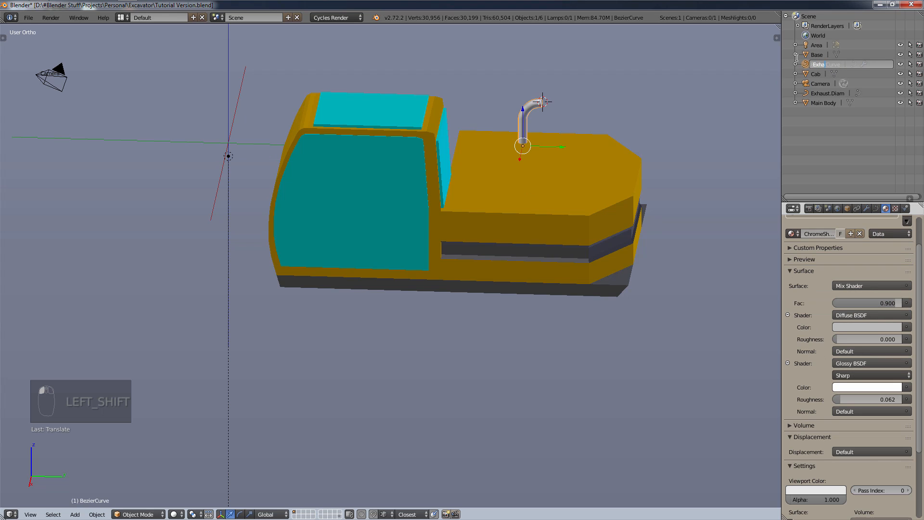
pyautogui.write('ExhaustStack')
pyautogui.press('Return')
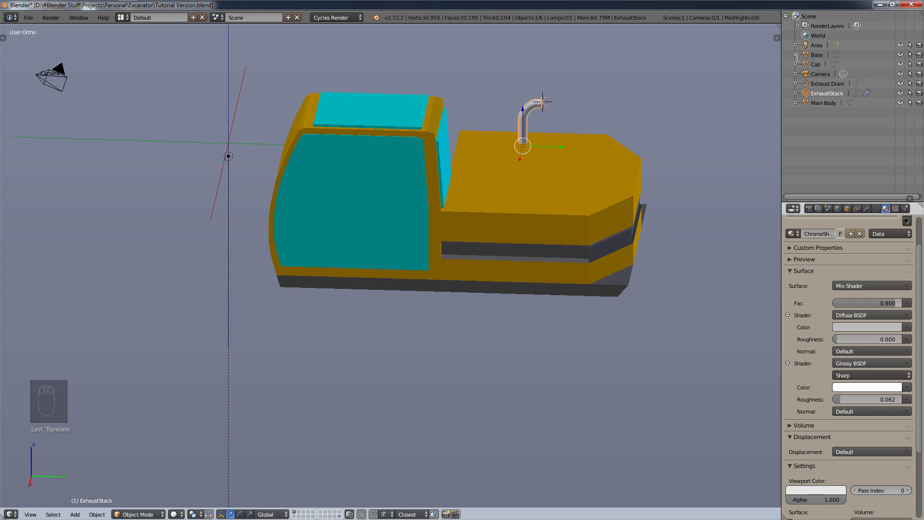
# - Place the 3D cursor on the blueprint's raised engine cover behind the exhaust pipe, using the right orthographic view
pyautogui.scroll(1, 651, 159)
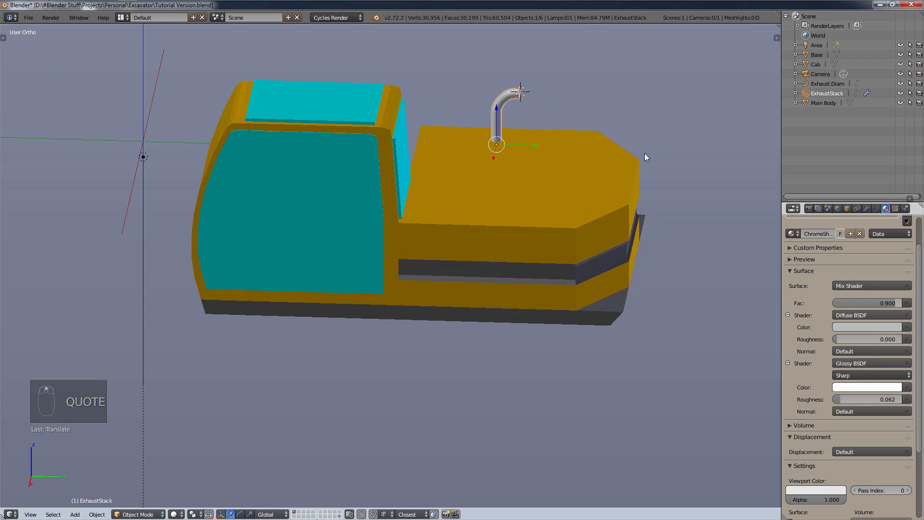
pyautogui.press('KP_3')
pyautogui.scroll(4, 570, 186)
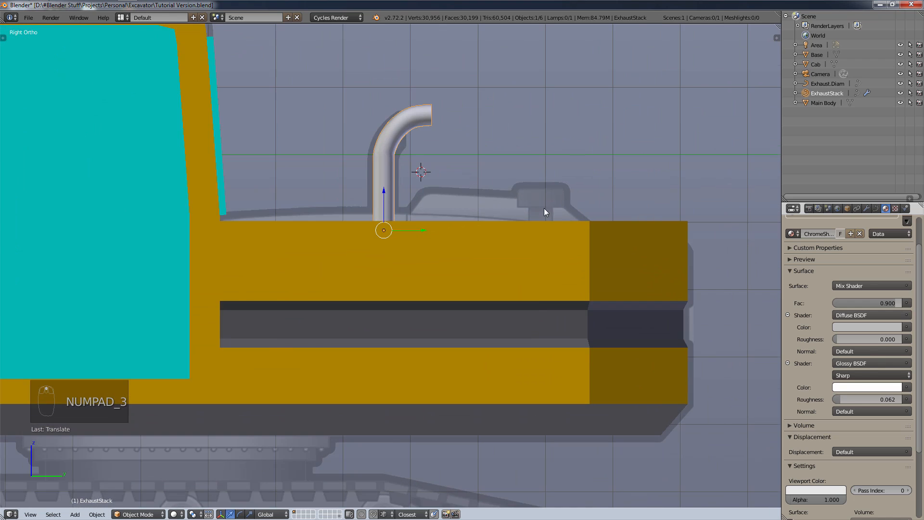
pyautogui.scroll(3, 545, 211)
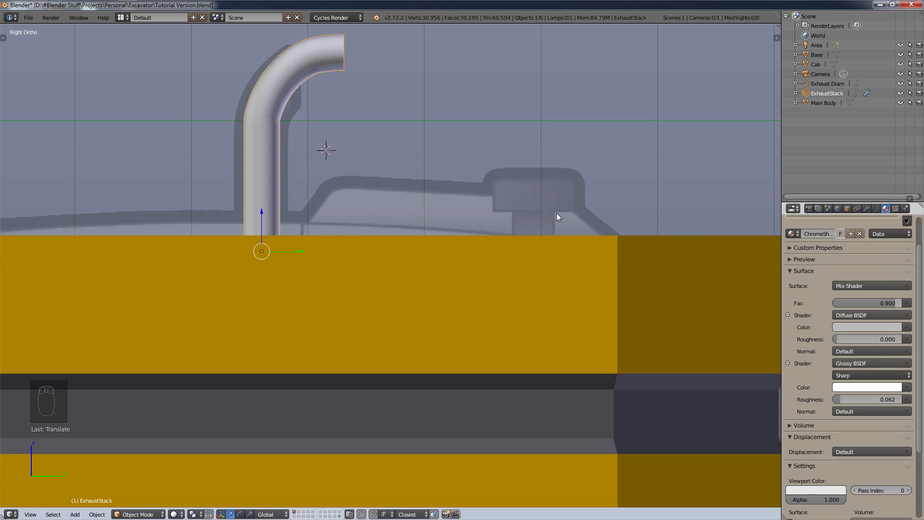
pyautogui.moveTo(483, 246); pyautogui.dragTo(556, 233, button='middle')
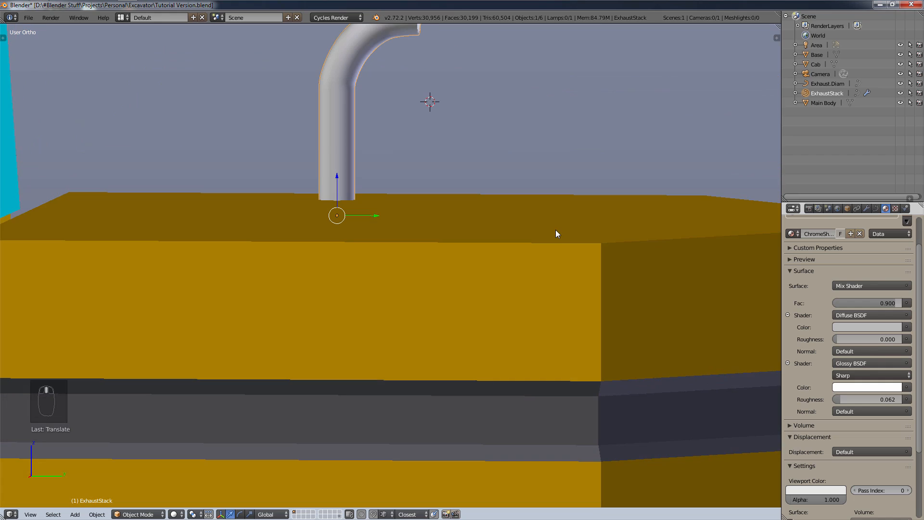
pyautogui.press('KP_3')
pyautogui.press('KP_3')
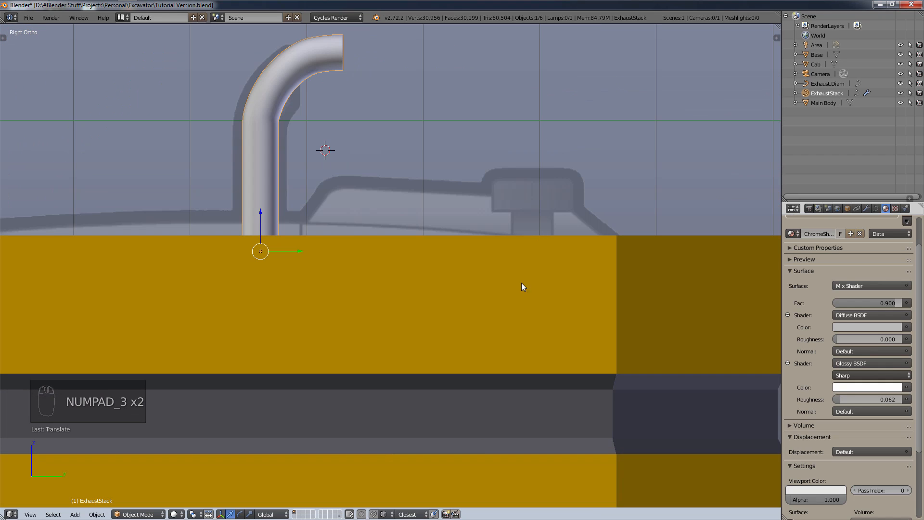
pyautogui.click(439, 220)
pyautogui.click(438, 210)
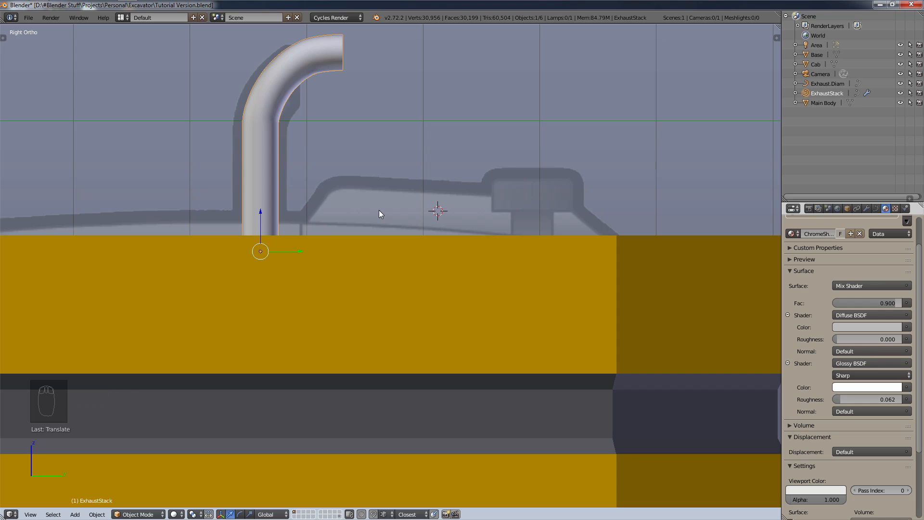
# - Add a cube at the 3D cursor and display the scene in wireframe to reveal the blueprint
pyautogui.hotkey('shift', 'a')
pyautogui.hotkey('shift', 'a')
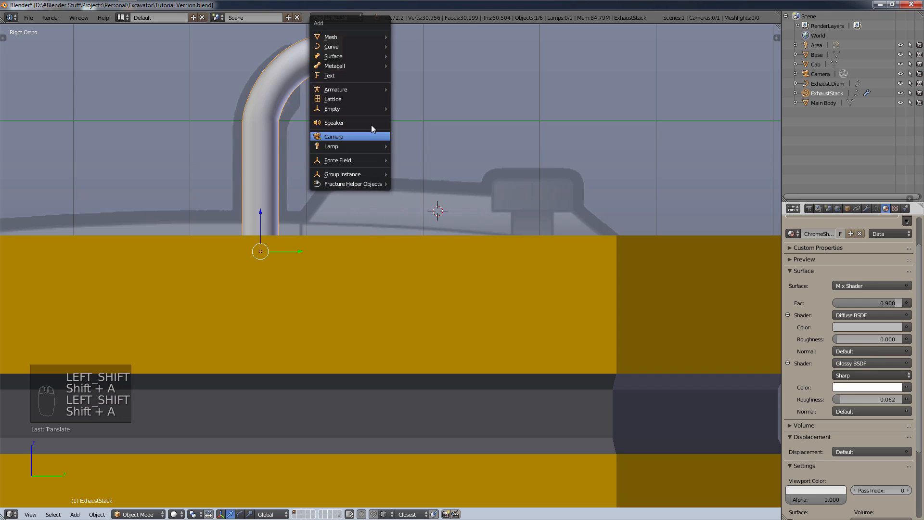
pyautogui.moveTo(363, 37)
pyautogui.click(455, 57)
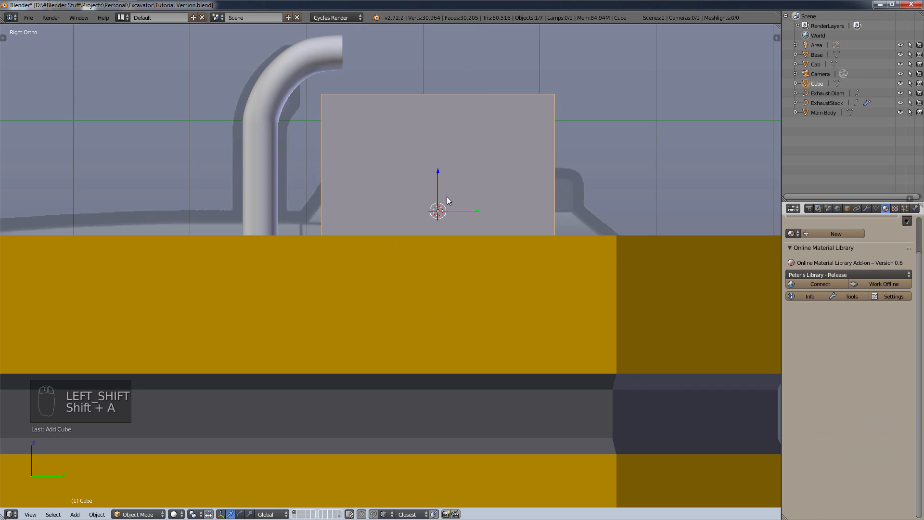
pyautogui.press('z')
pyautogui.click(544, 198)
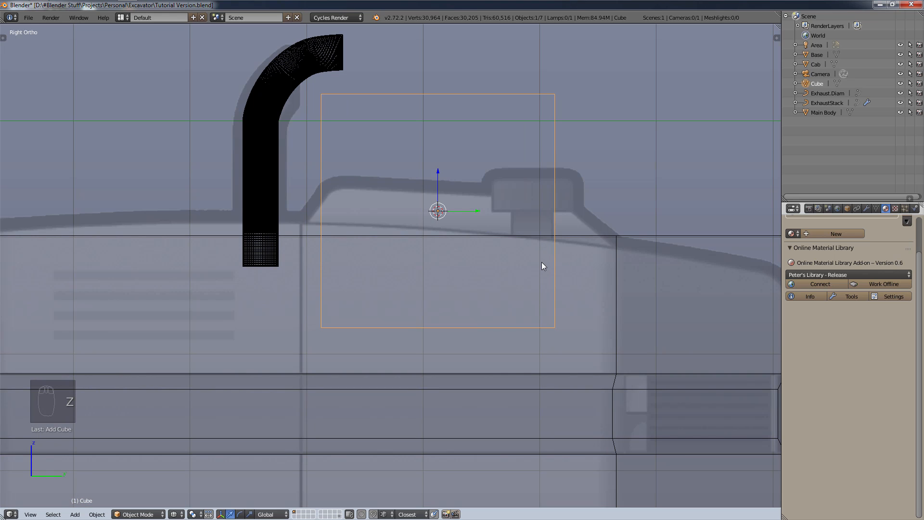
# - Scale the cube down along Z to roughly the height of the raised engine cover in the blueprint
pyautogui.press('s')
pyautogui.press('z')
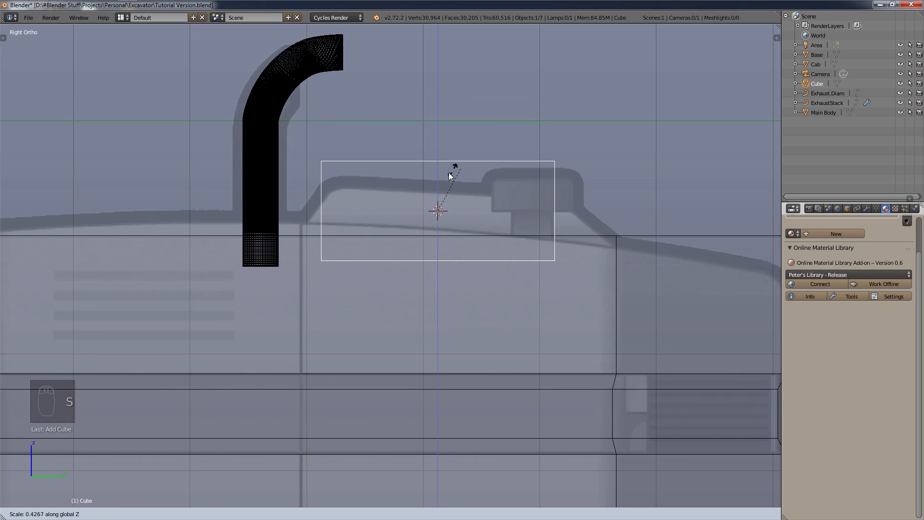
pyautogui.click(445, 180)
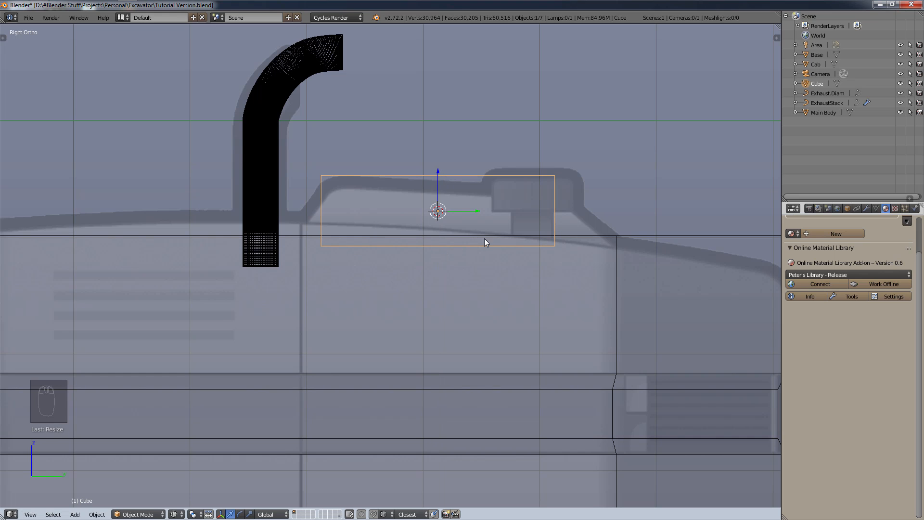
# - Scale the cube by about 1.28 along Y and shift it along Y to span the raised engine cover's outline
pyautogui.moveTo(481, 209); pyautogui.dragTo(508, 210)
pyautogui.press('s')
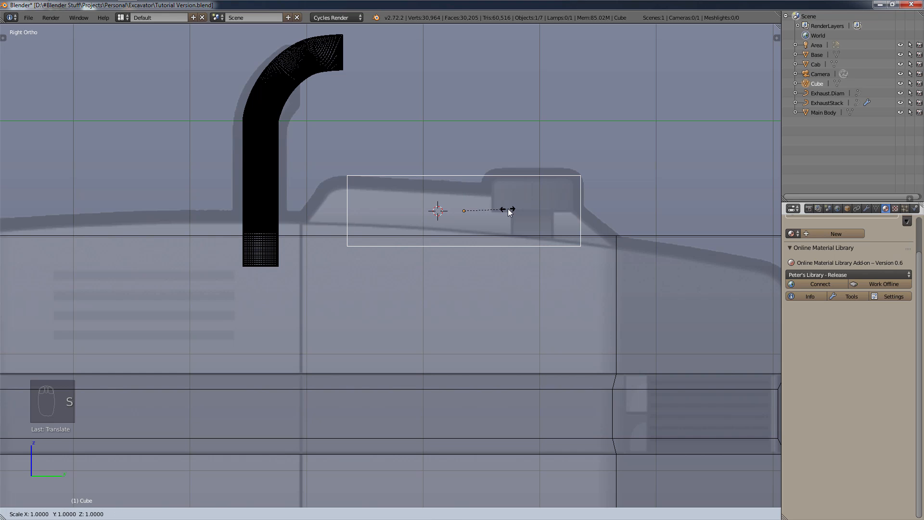
pyautogui.press('y')
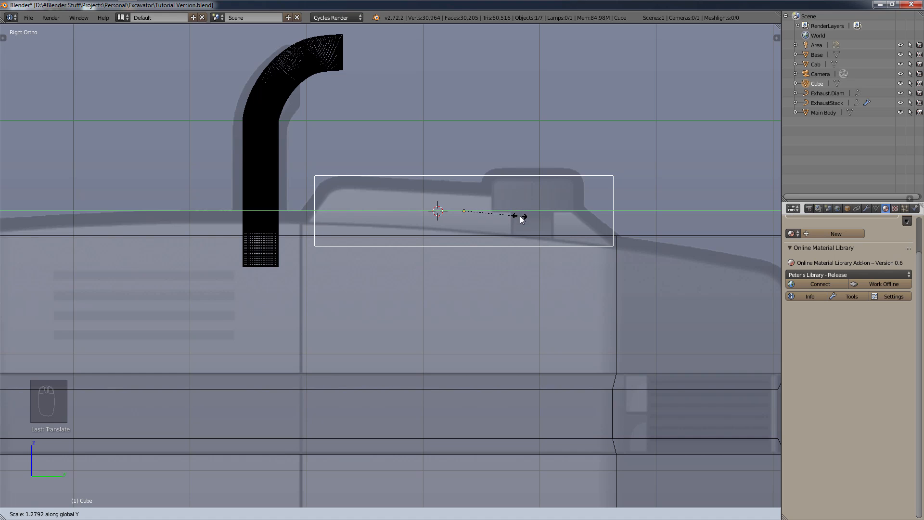
pyautogui.click(520, 216)
pyautogui.press('g')
pyautogui.press('y')
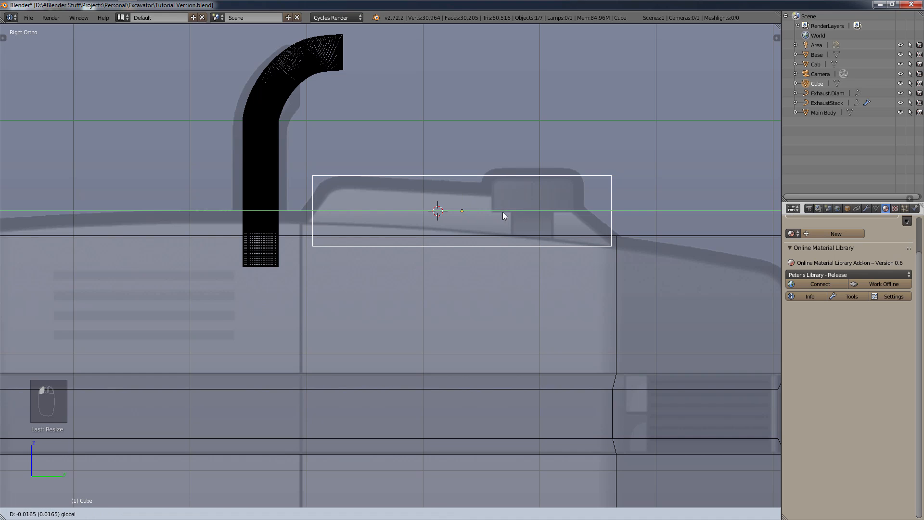
pyautogui.click(500, 213)
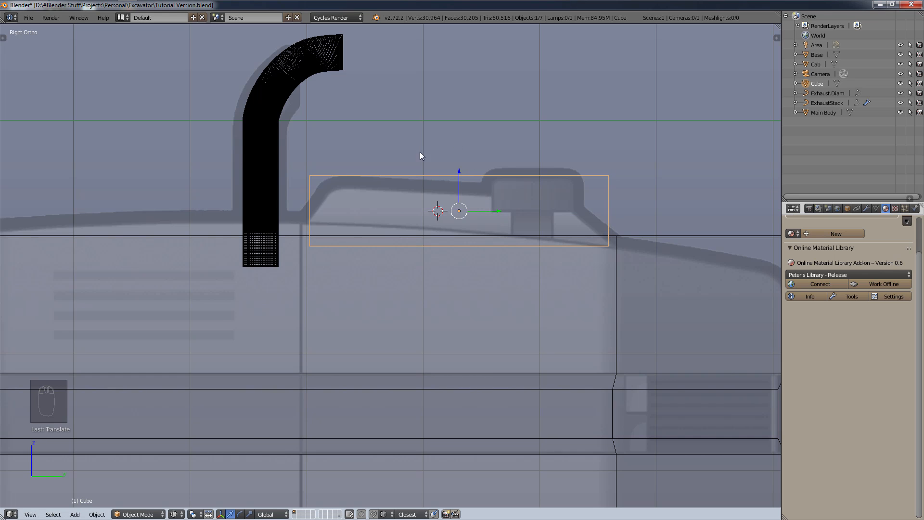
# - Enter Edit Mode on the cube and lower its top rear edge about 0.10 along Z to follow the blueprint's slope
pyautogui.scroll(2, 416, 190)
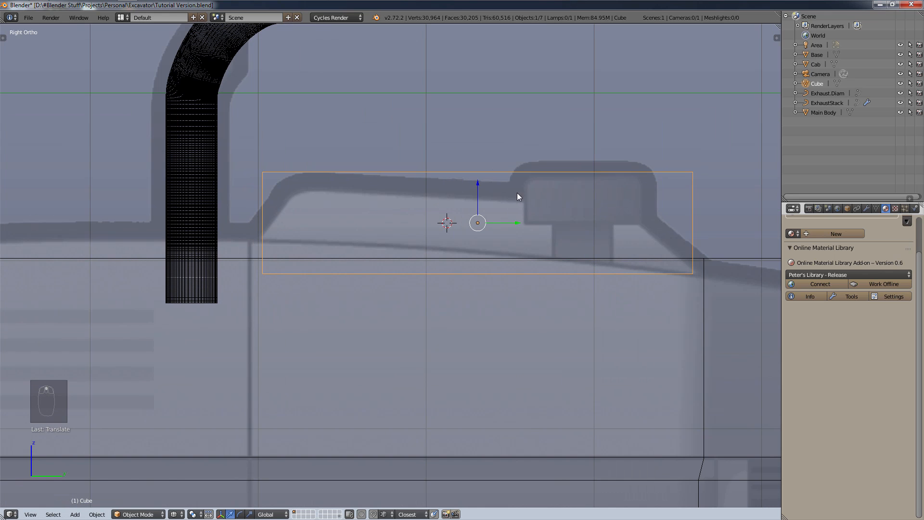
pyautogui.click(139, 514)
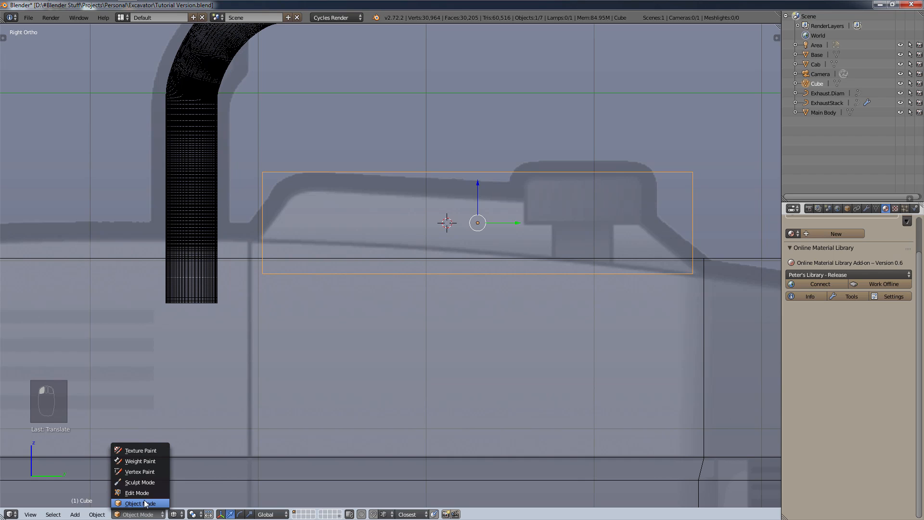
pyautogui.click(140, 493)
pyautogui.press('a')
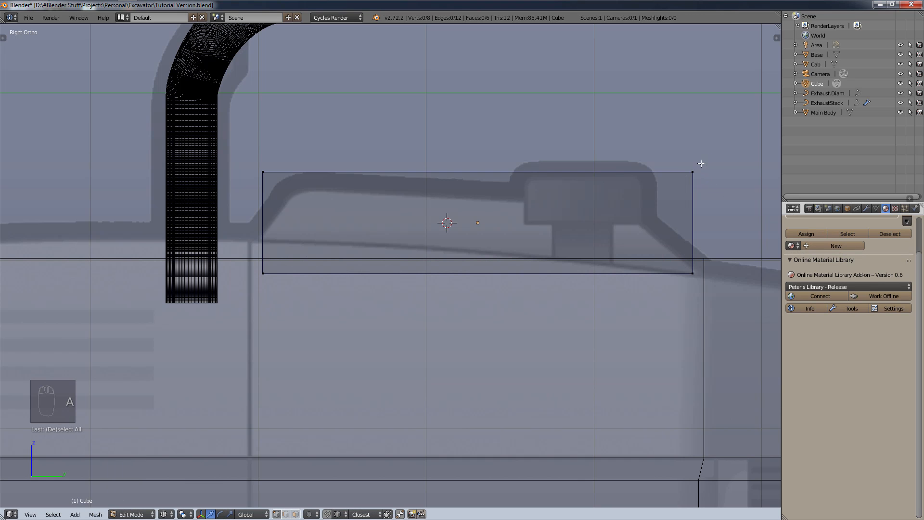
pyautogui.press('c')
pyautogui.click(692, 172)
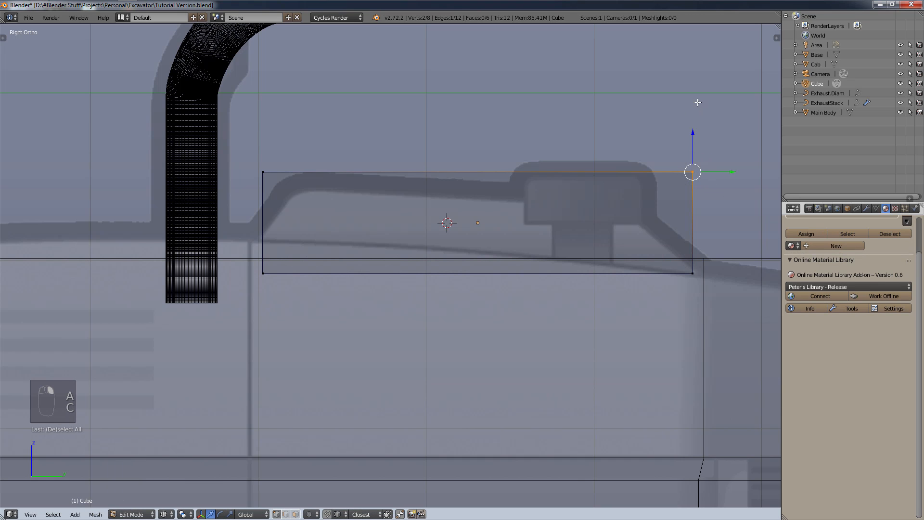
pyautogui.click(689, 136)
pyautogui.press('g')
pyautogui.press('z')
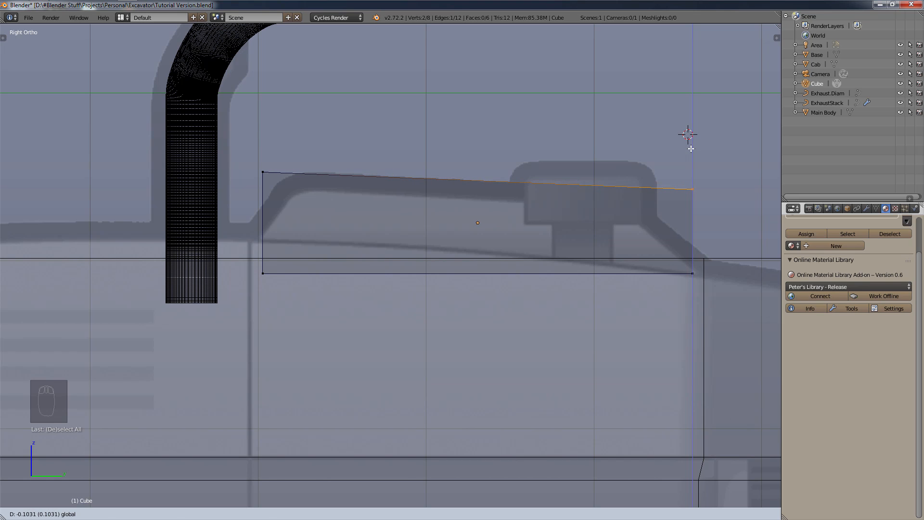
pyautogui.click(693, 191)
# - Slide the cube's top rear edge inward along Y to form the sloped rear side of the engine cover
pyautogui.press('g')
pyautogui.press('y')
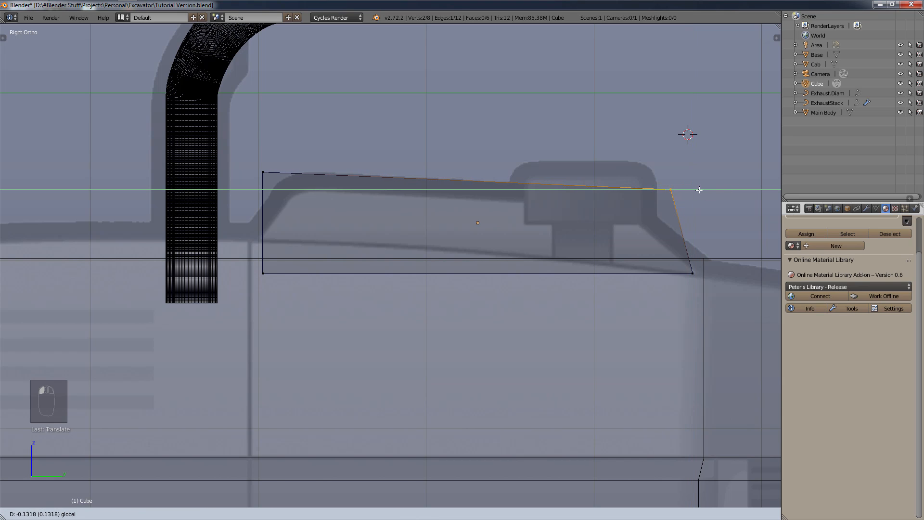
pyautogui.click(672, 193)
pyautogui.rightClick(692, 274)
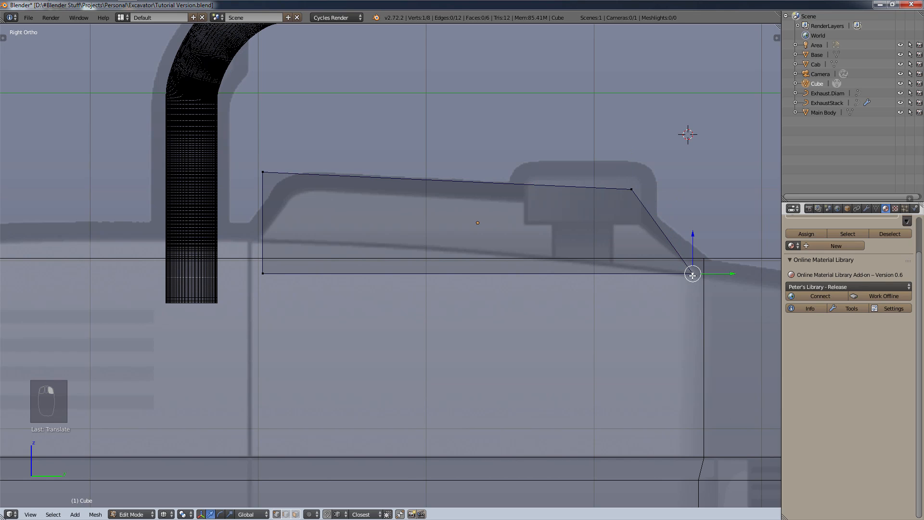
pyautogui.press('e')
pyautogui.press('y')
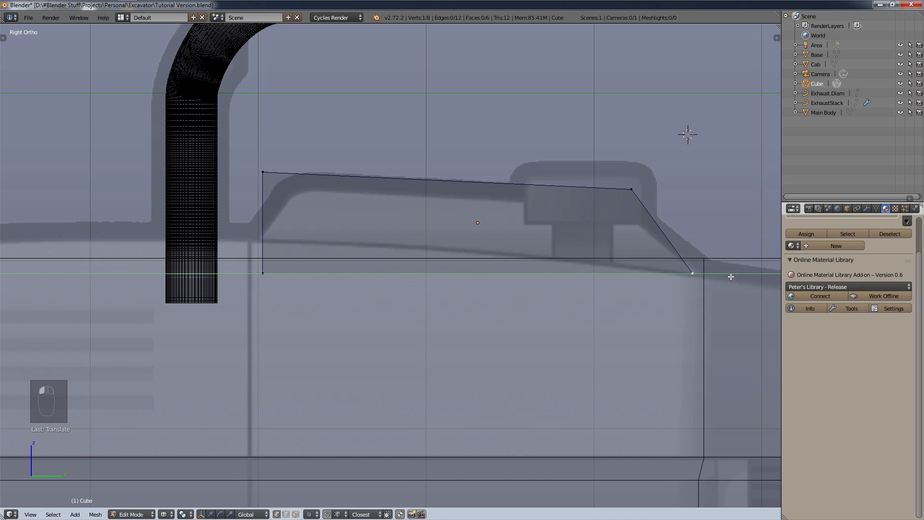
pyautogui.click(761, 270)
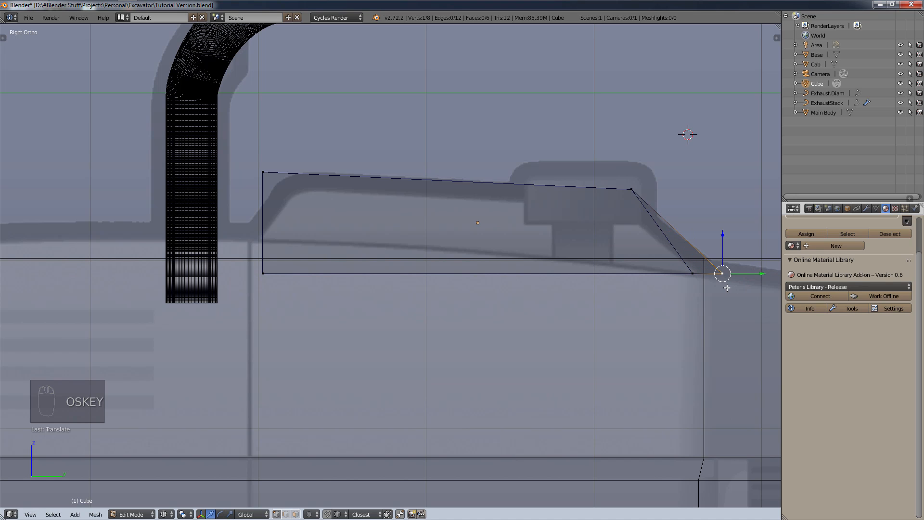
pyautogui.hotkey('ctrl', 'z')
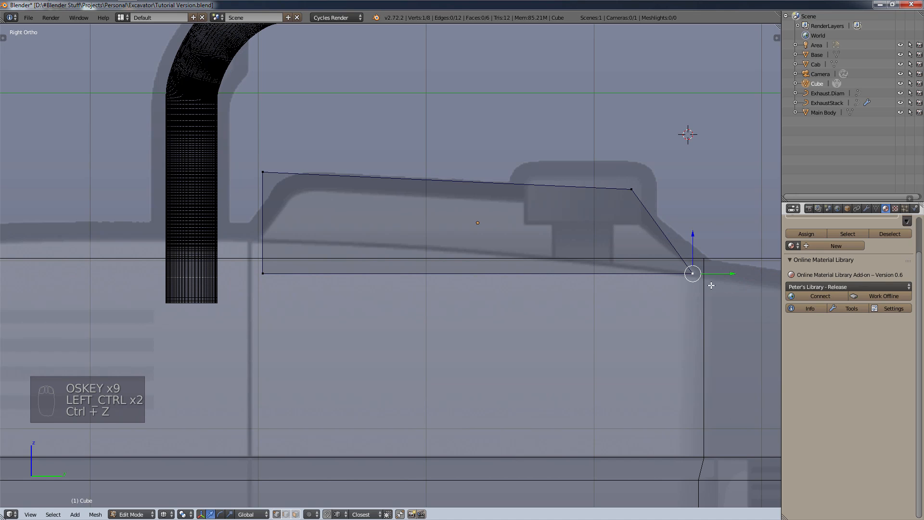
# - Move both bottom rear vertices outward about 0.20 along Y to follow the cover's rear slope on the blueprint
pyautogui.press('c')
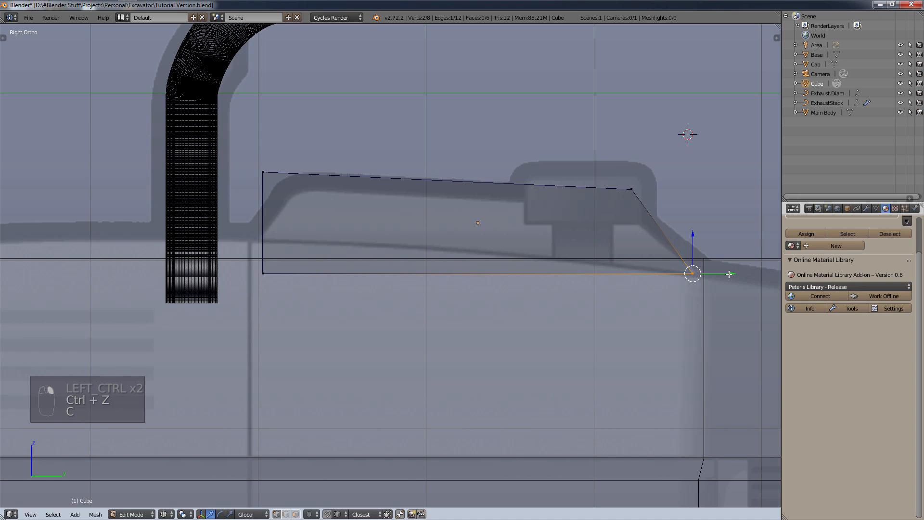
pyautogui.press('g')
pyautogui.press('y')
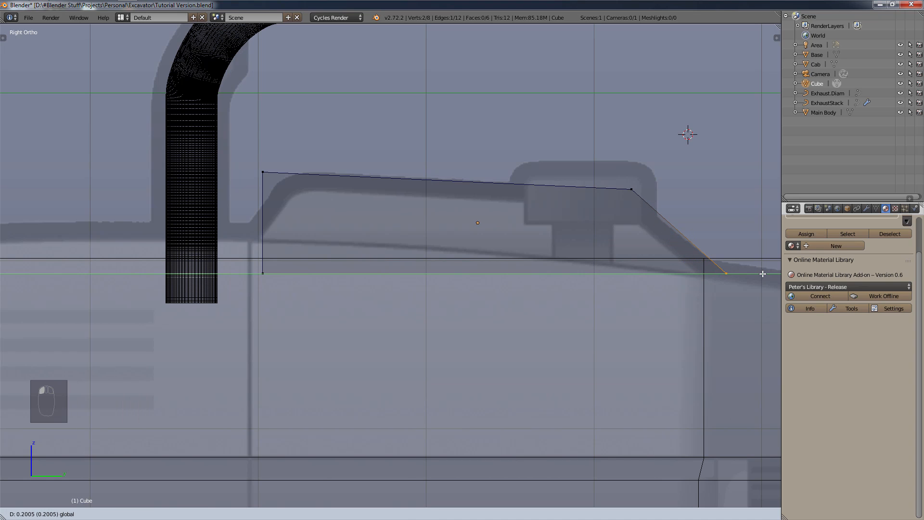
pyautogui.click(762, 274)
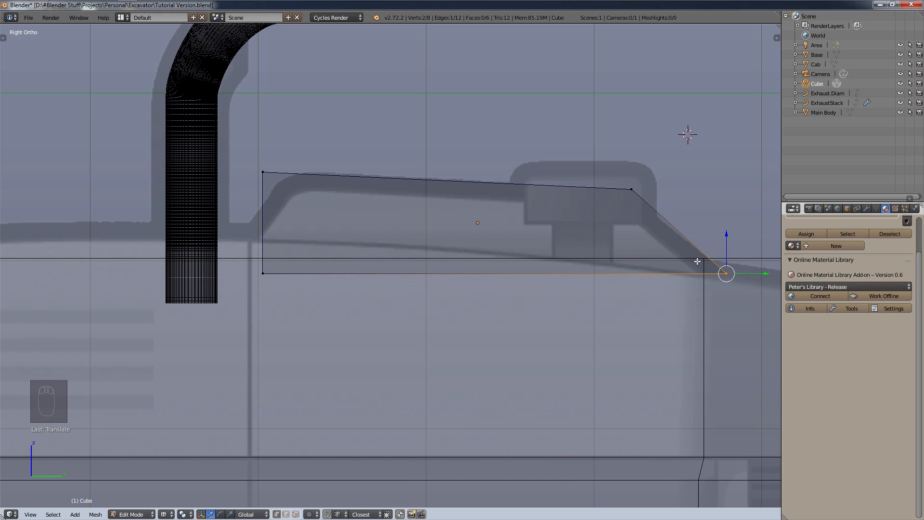
# - Shift the top rear edge slightly further inward along Y so the rear slope parallels the blueprint outline
pyautogui.press('a')
pyautogui.press('c')
pyautogui.click(634, 185)
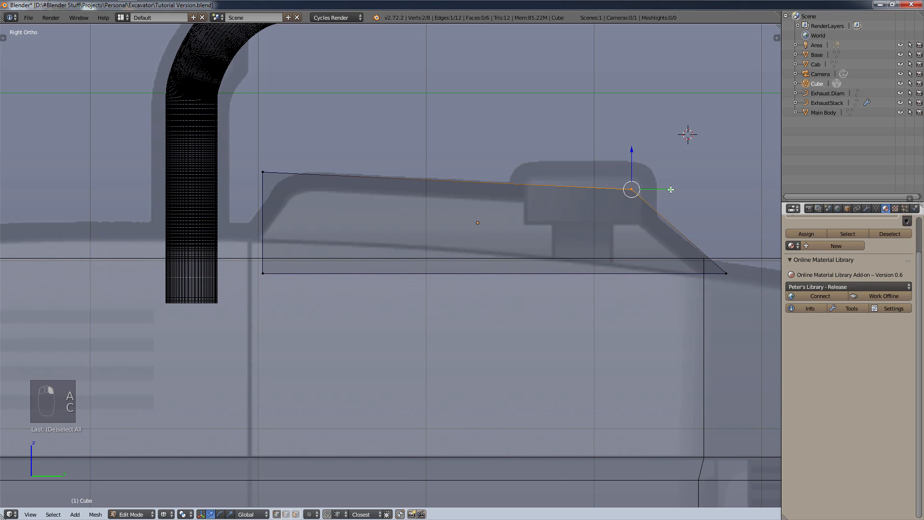
pyautogui.rightClick(629, 187)
pyautogui.press('g')
pyautogui.press('y')
pyautogui.click(661, 193)
pyautogui.press('a')
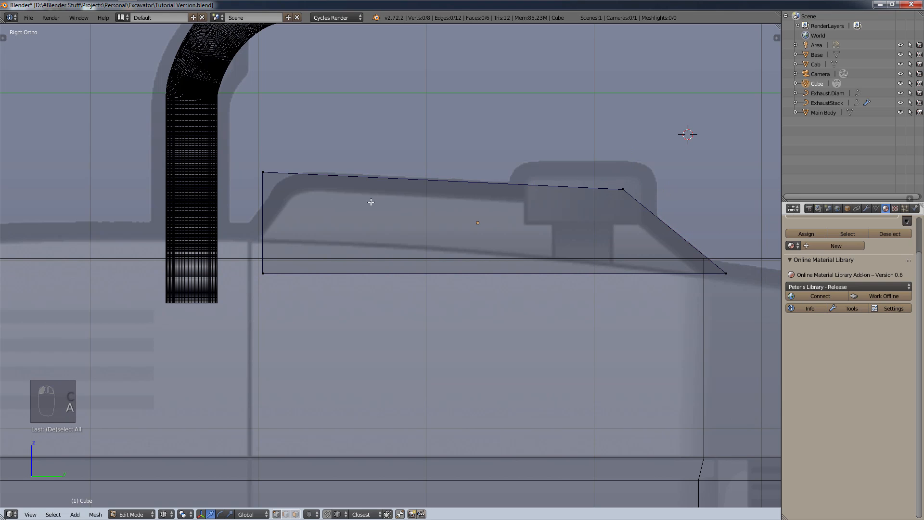
# - Move the cube's bottom front edge along Y toward the exhaust pipe to start the cover's front slope
pyautogui.press('c')
pyautogui.click(264, 272)
pyautogui.rightClick(265, 274)
pyautogui.press('g')
pyautogui.press('y')
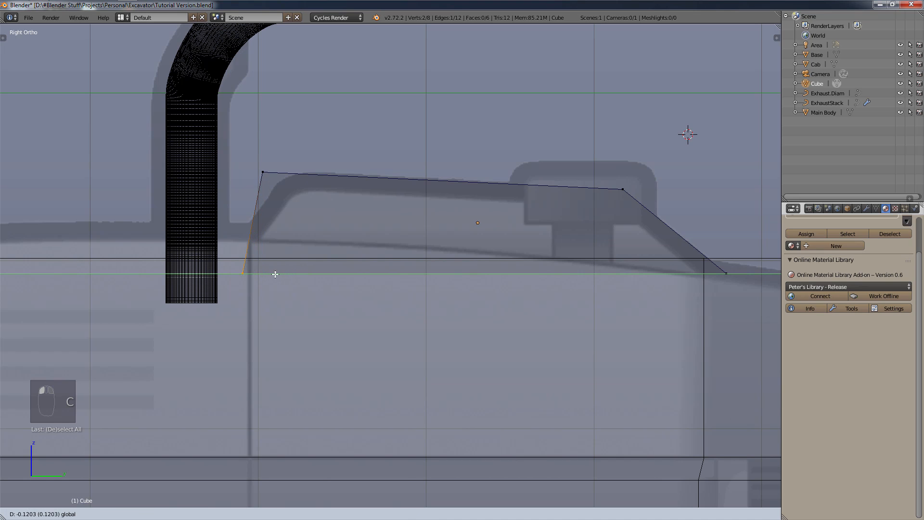
pyautogui.click(259, 272)
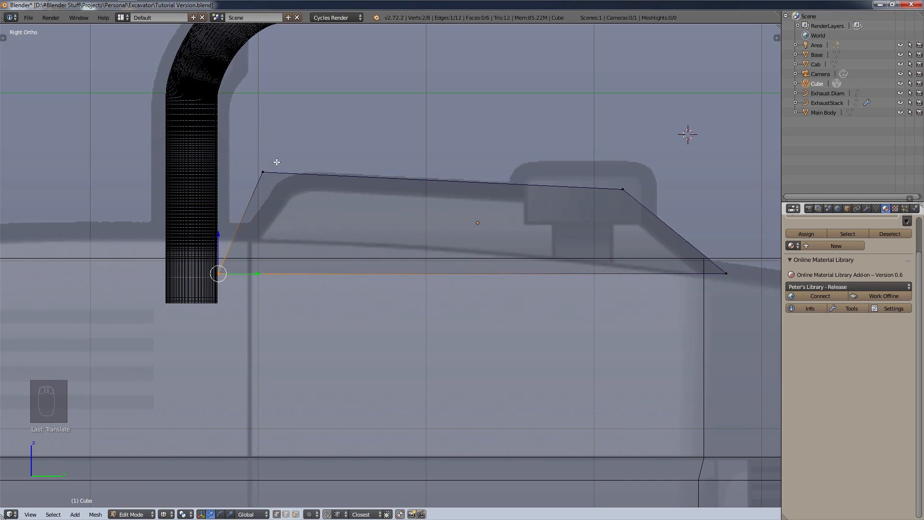
# - Move the cube's top front edge about 0.11 inward along Y to match the cover's front slope
pyautogui.press('a')
pyautogui.press('c')
pyautogui.click(263, 172)
pyautogui.rightClick(300, 173)
pyautogui.press('g')
pyautogui.press('y')
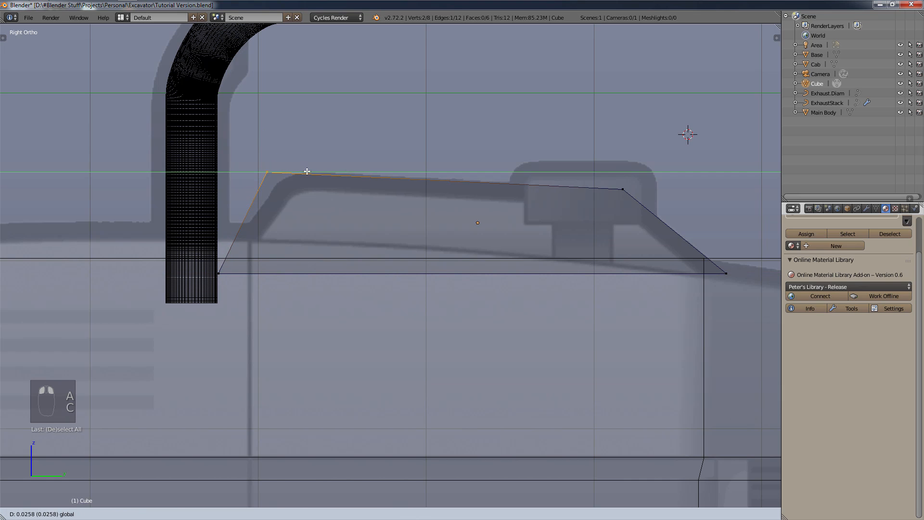
pyautogui.click(321, 172)
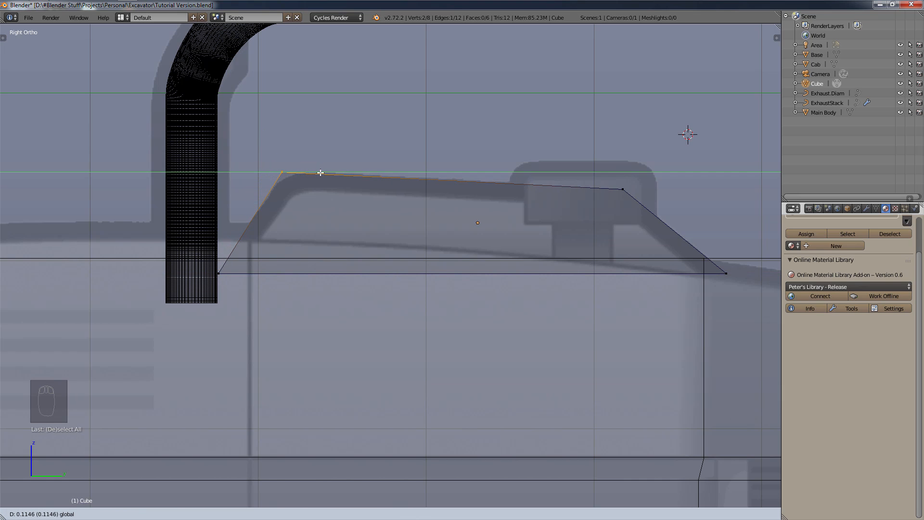
# - Nudge the top front edge slightly upward so the cube's top encloses the blueprint's curved front corner
pyautogui.press('a')
pyautogui.press('c')
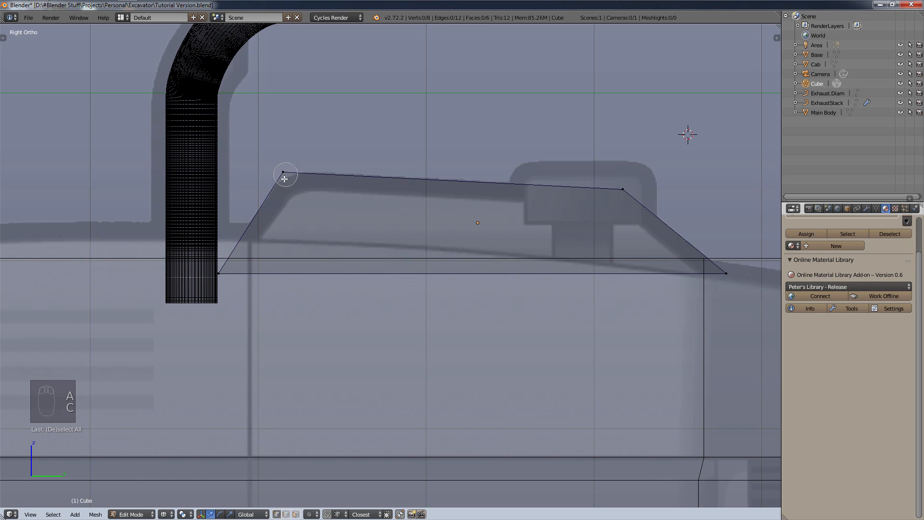
pyautogui.click(287, 171)
pyautogui.rightClick(296, 139)
pyautogui.press('g')
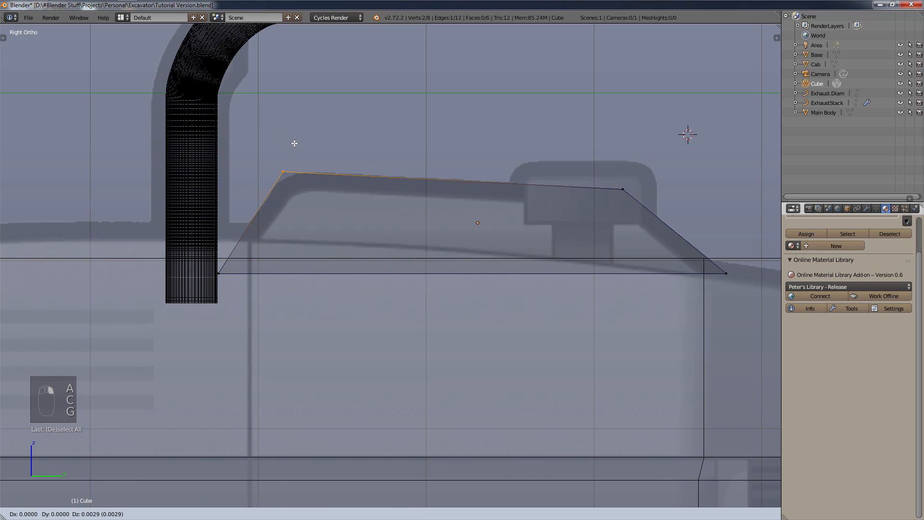
pyautogui.click(295, 141)
pyautogui.press('a')
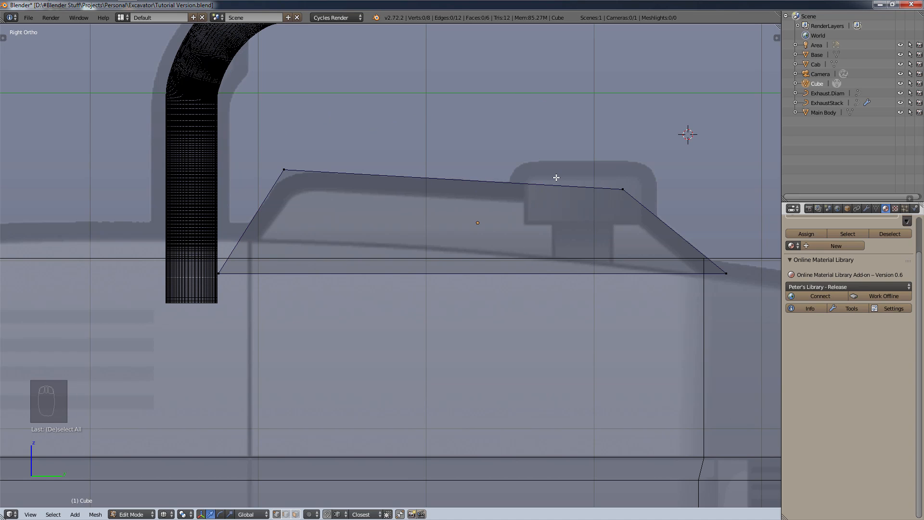
# - Move the whole cube mesh along X onto the engine cover outline, using the back orthographic view
pyautogui.press('KP_3')
pyautogui.press('ctrl+KP_1')
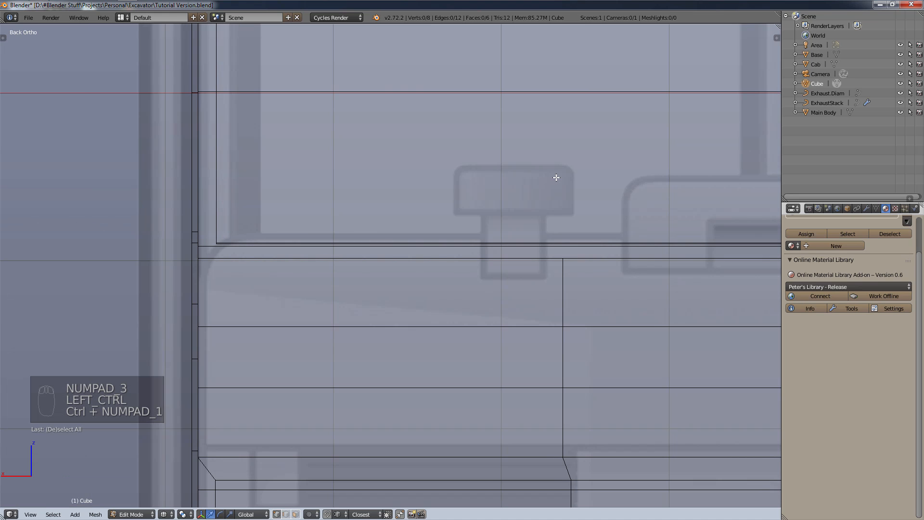
pyautogui.scroll(-10, 587, 184)
pyautogui.keyDown('shift'); pyautogui.moveTo(649, 195); pyautogui.dragTo(358, 244, button='middle'); pyautogui.keyUp('shift')
pyautogui.scroll(2, 358, 244)
pyautogui.scroll(1, 357, 244)
pyautogui.press('a')
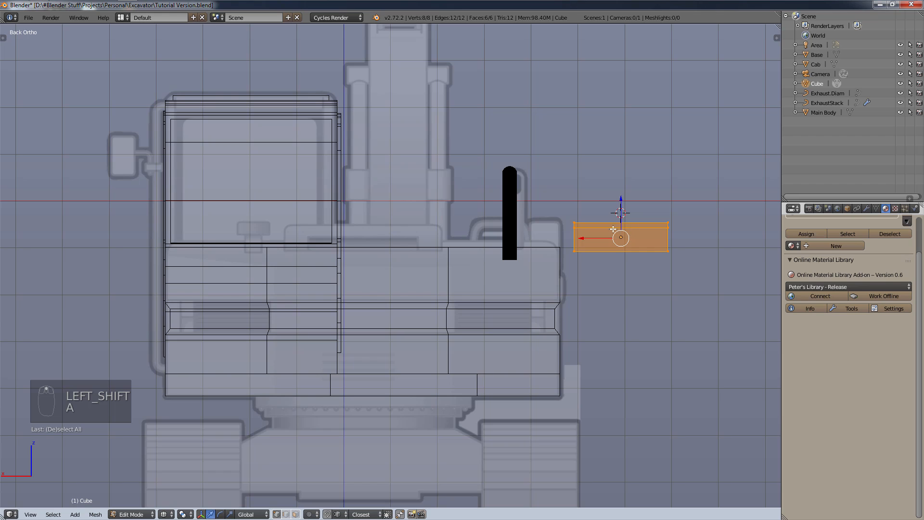
pyautogui.moveTo(582, 240); pyautogui.dragTo(326, 251)
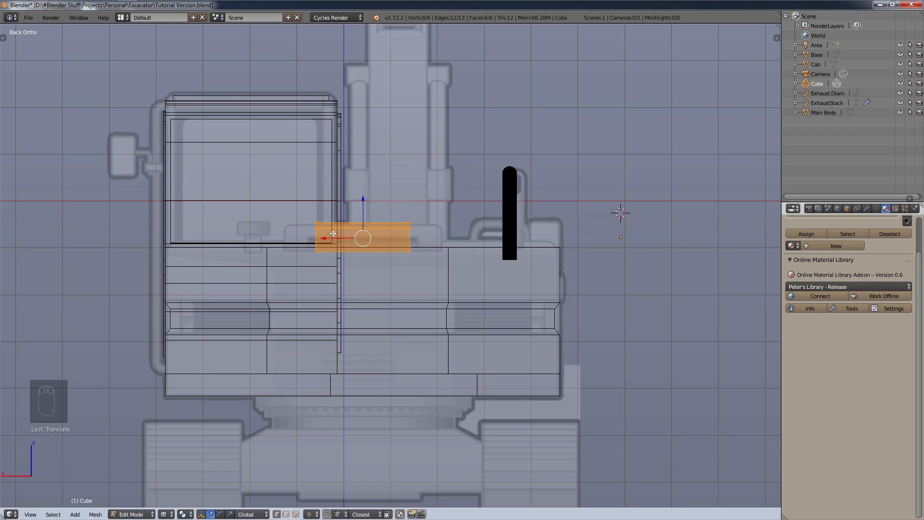
# - Scale the cube mesh by about 1.68 along X to span the width of the engine cover on the blueprint
pyautogui.scroll(6, 325, 251)
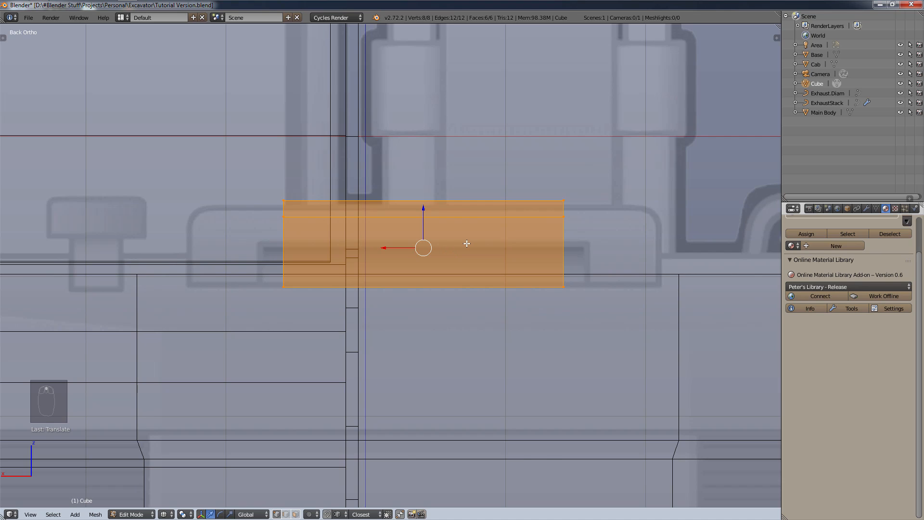
pyautogui.press('s')
pyautogui.press('x')
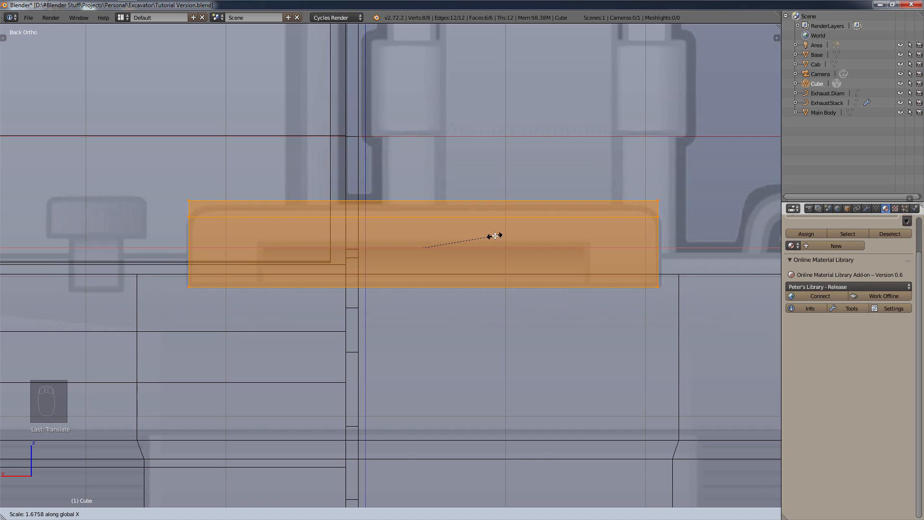
pyautogui.click(495, 235)
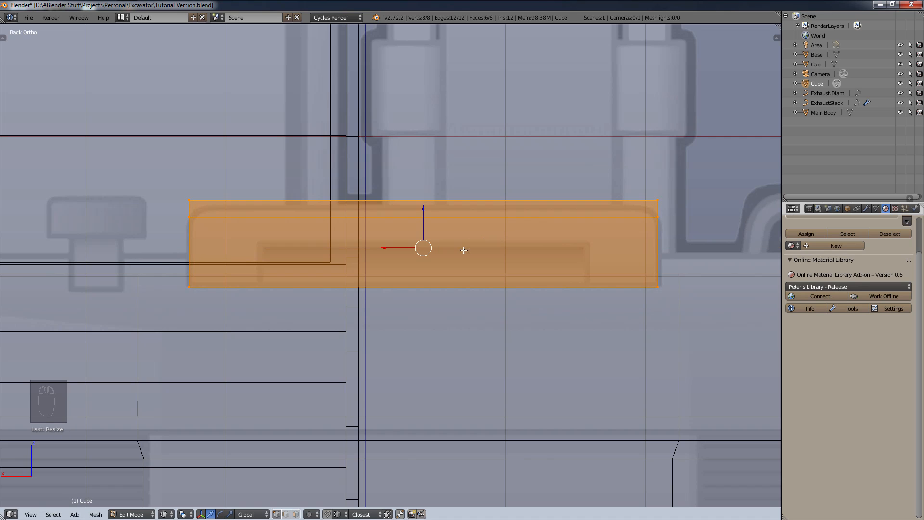
# - Nudge the mesh along X to centre it on the cover outline and widen it very slightly along X
pyautogui.moveTo(388, 248); pyautogui.dragTo(389, 247)
pyautogui.press('s')
pyautogui.press('x')
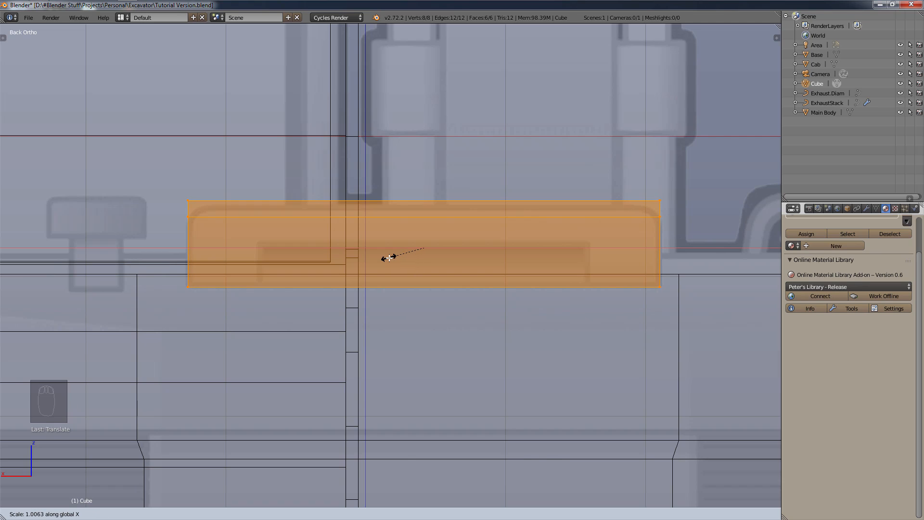
pyautogui.click(389, 258)
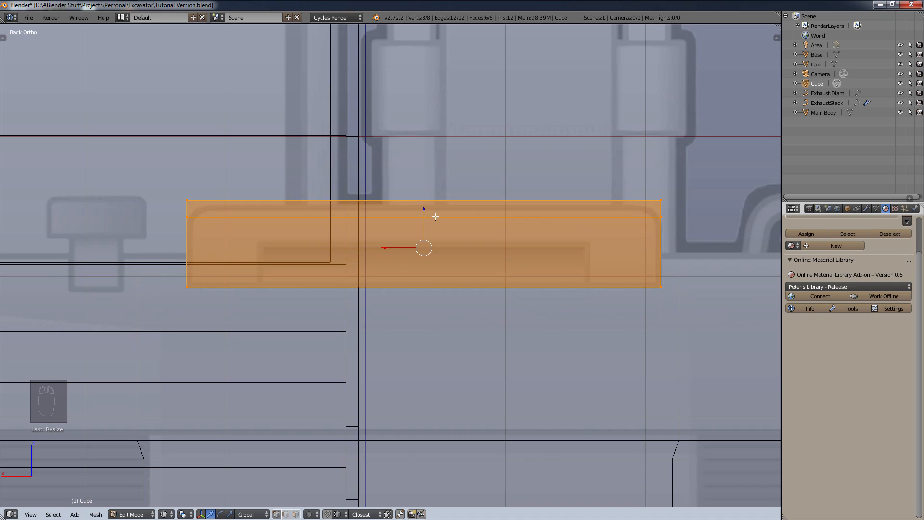
# - Compare the engine cover's footprint with the blueprint in the top orthographic view
pyautogui.press('KP_7')
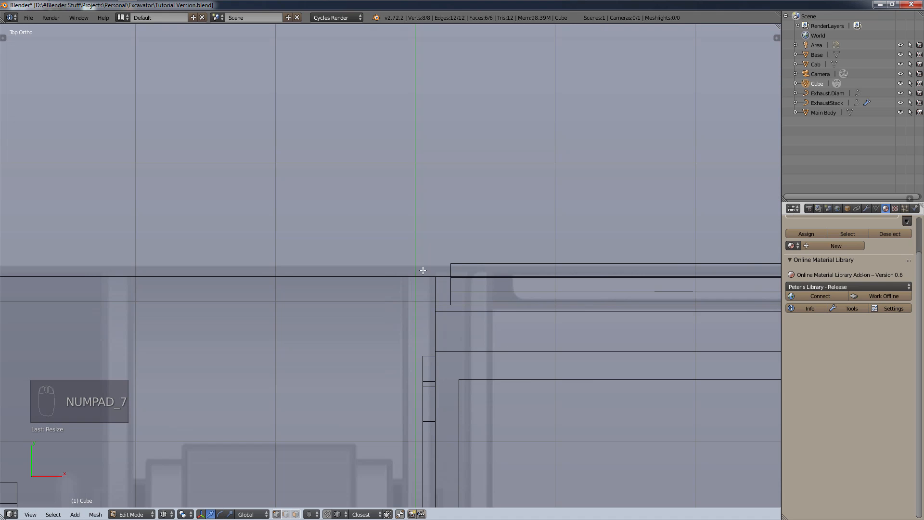
pyautogui.scroll(-12, 398, 196)
pyautogui.scroll(11, 392, 126)
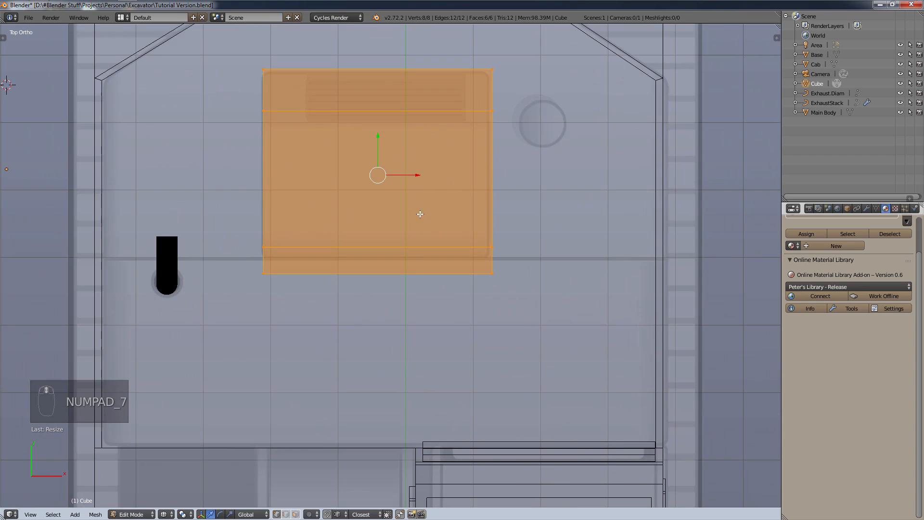
pyautogui.scroll(1, 426, 162)
pyautogui.press('a')
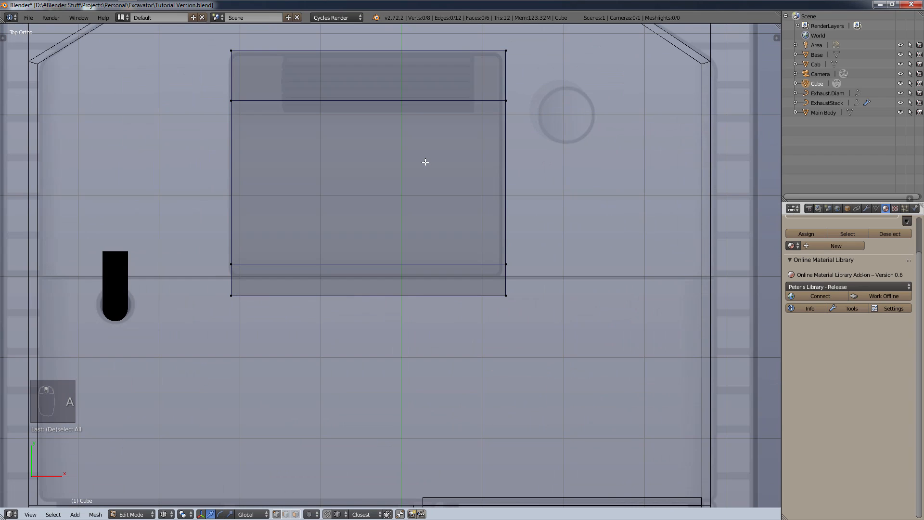
pyautogui.scroll(-4, 387, 167)
# - Display the scene in solid shading, apply Shade Smooth to the cover mesh, and view it on the main body
pyautogui.moveTo(464, 200); pyautogui.dragTo(400, 182, button='middle')
pyautogui.press('z')
pyautogui.press('z')
pyautogui.click(431, 256)
pyautogui.scroll(-5, 437, 219)
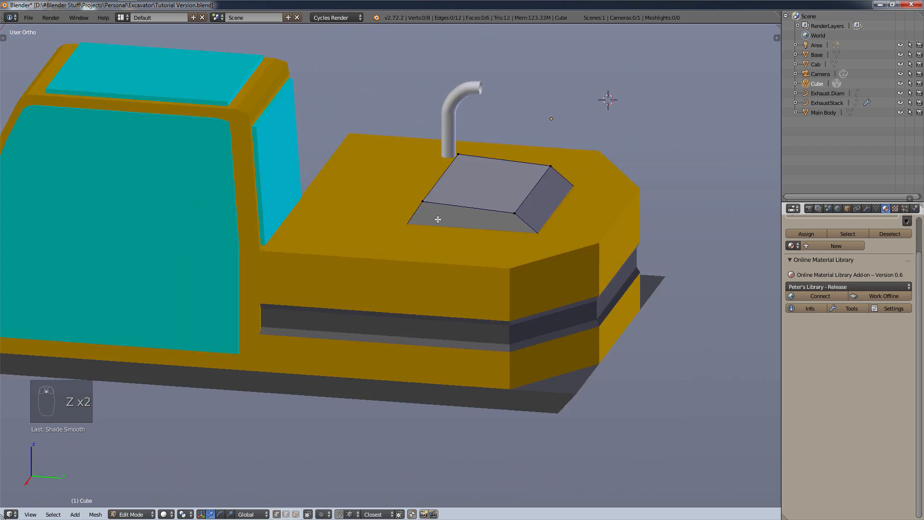
pyautogui.keyDown('shift'); pyautogui.moveTo(415, 223); pyautogui.dragTo(418, 250, button='middle'); pyautogui.keyUp('shift')
pyautogui.scroll(3, 418, 250)
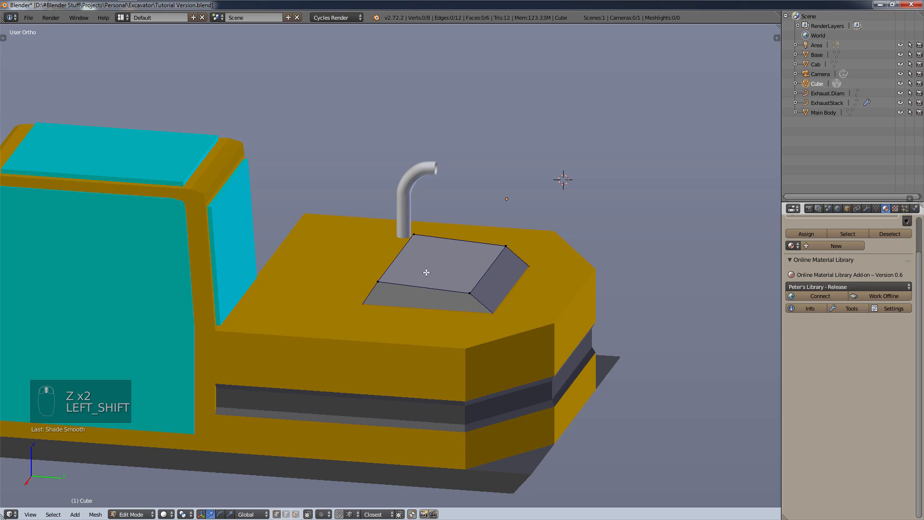
# - Return the engine cover to Object Mode and assign it the BodyPaintFlatBlk.mat material
pyautogui.press('a')
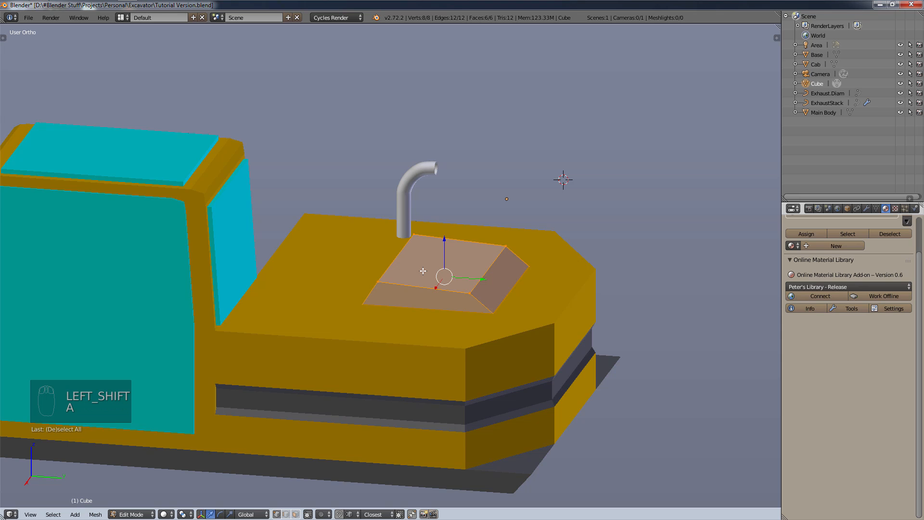
pyautogui.click(113, 514)
pyautogui.click(126, 503)
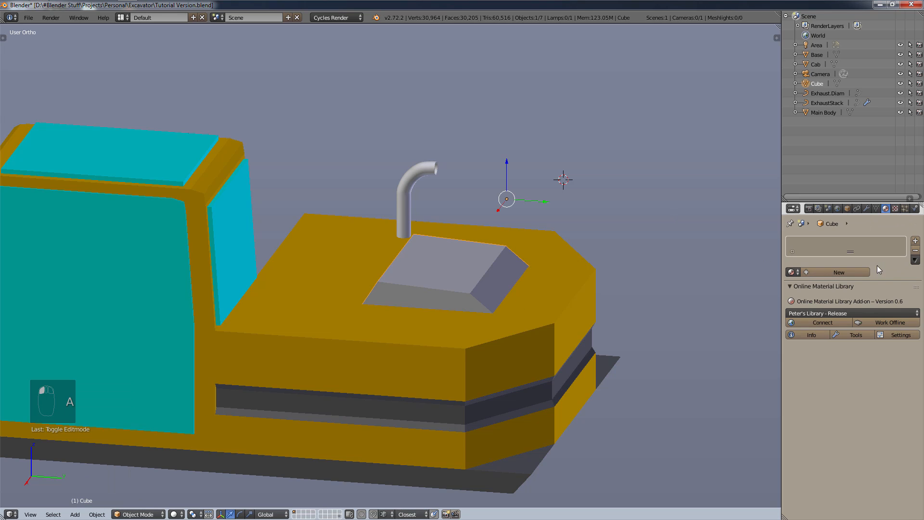
pyautogui.click(792, 273)
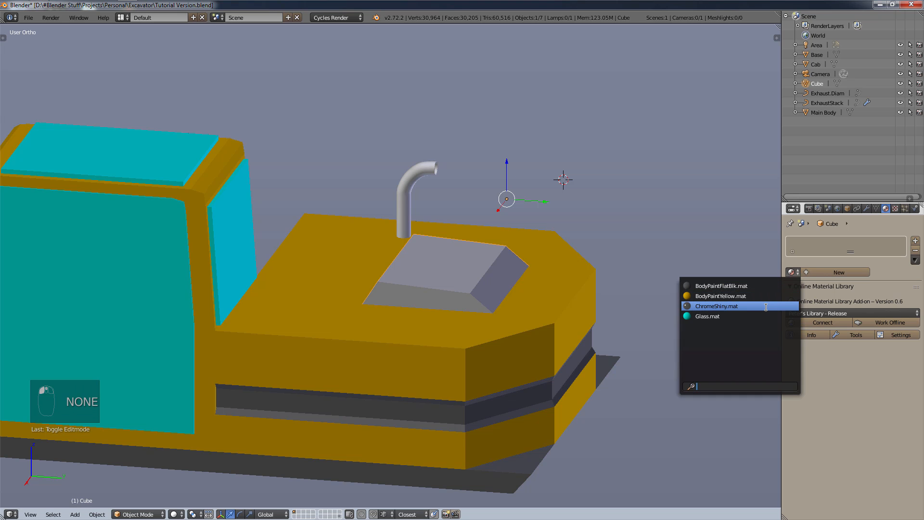
pyautogui.click(748, 285)
pyautogui.moveTo(503, 279); pyautogui.dragTo(648, 261, button='middle')
pyautogui.scroll(1, 508, 277)
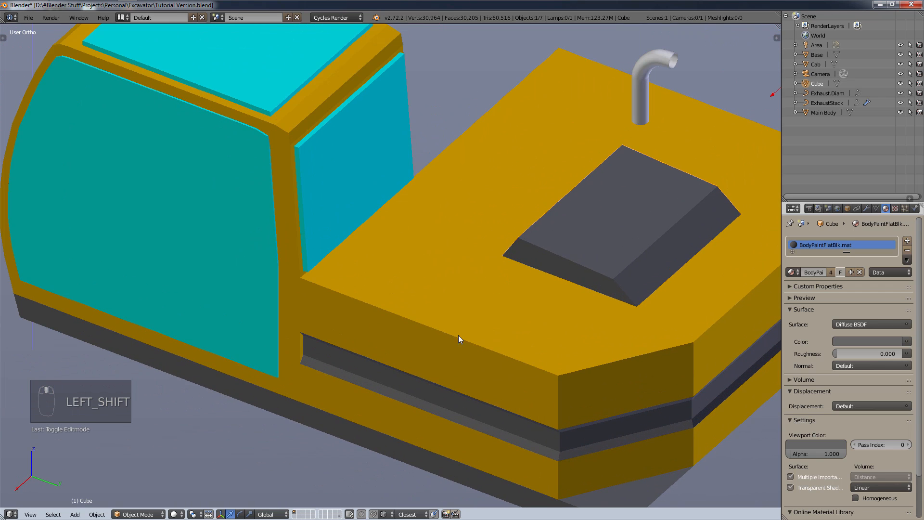
# - Place the 3D cursor at the centre of the round cap on the top blueprint, with the model in wireframe
pyautogui.press('KP_3')
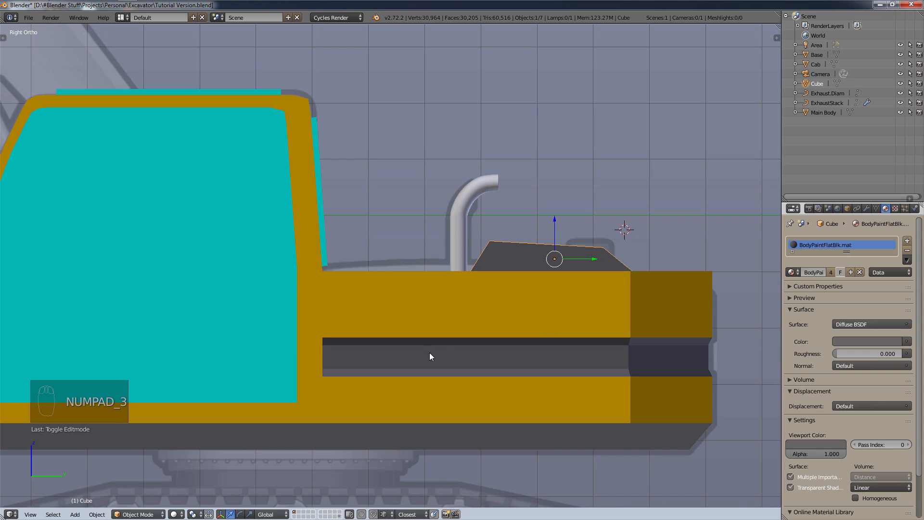
pyautogui.keyDown('shift'); pyautogui.moveTo(632, 270); pyautogui.dragTo(426, 339, button='middle'); pyautogui.keyUp('shift')
pyautogui.scroll(5, 404, 312)
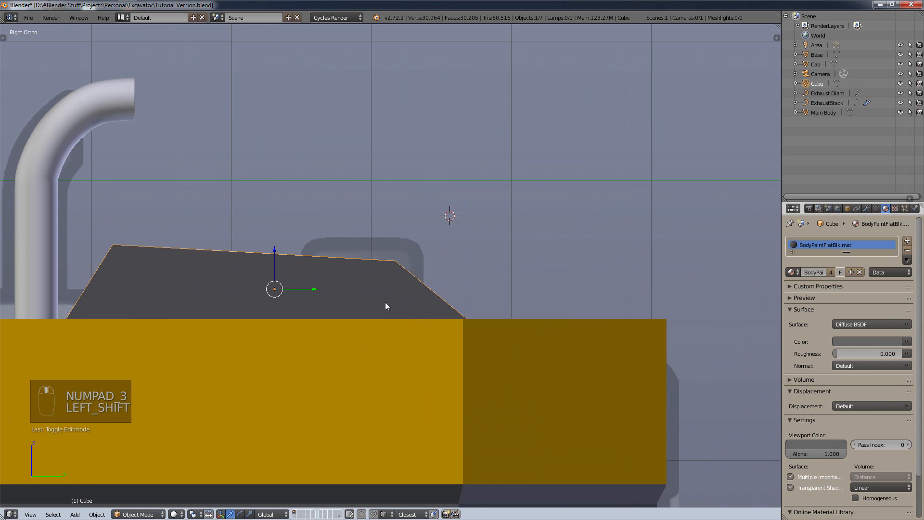
pyautogui.press('KP_7')
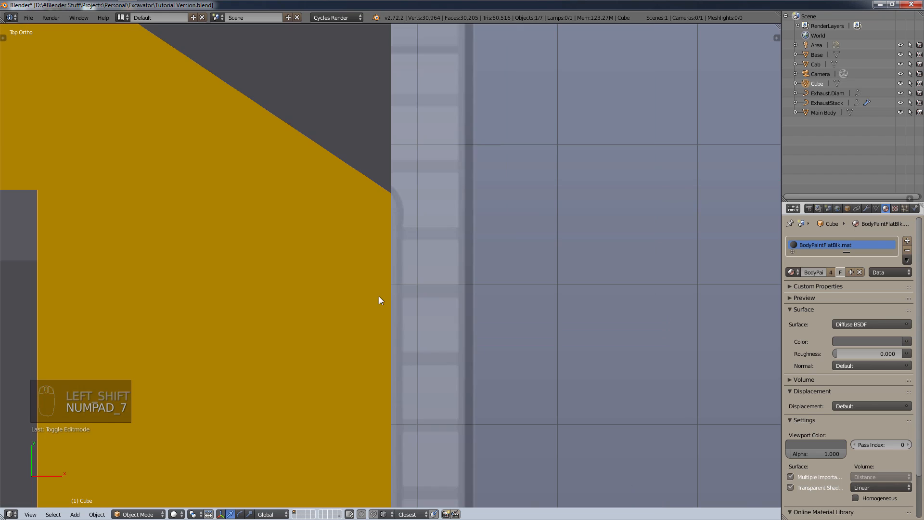
pyautogui.scroll(-2, 378, 284)
pyautogui.press('z')
pyautogui.click(421, 332)
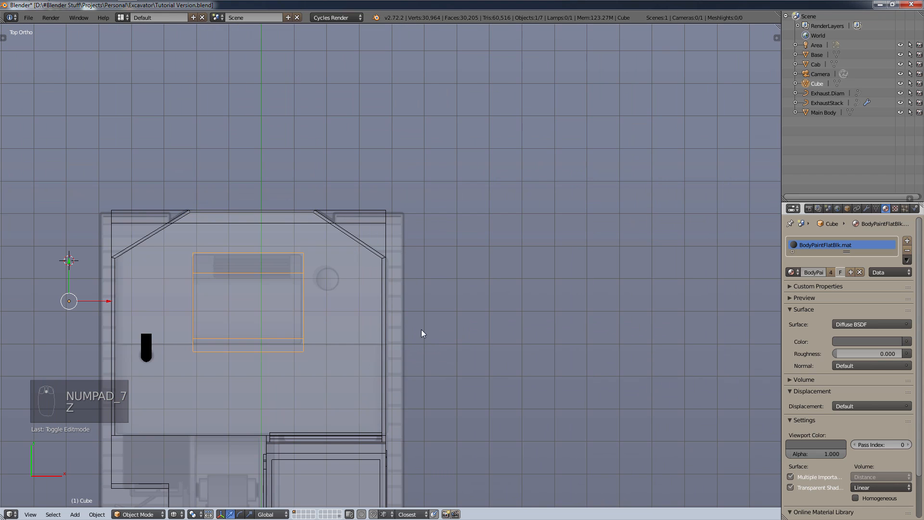
pyautogui.keyDown('shift'); pyautogui.moveTo(421, 332); pyautogui.dragTo(496, 292, button='middle'); pyautogui.keyUp('shift')
pyautogui.scroll(8, 425, 242)
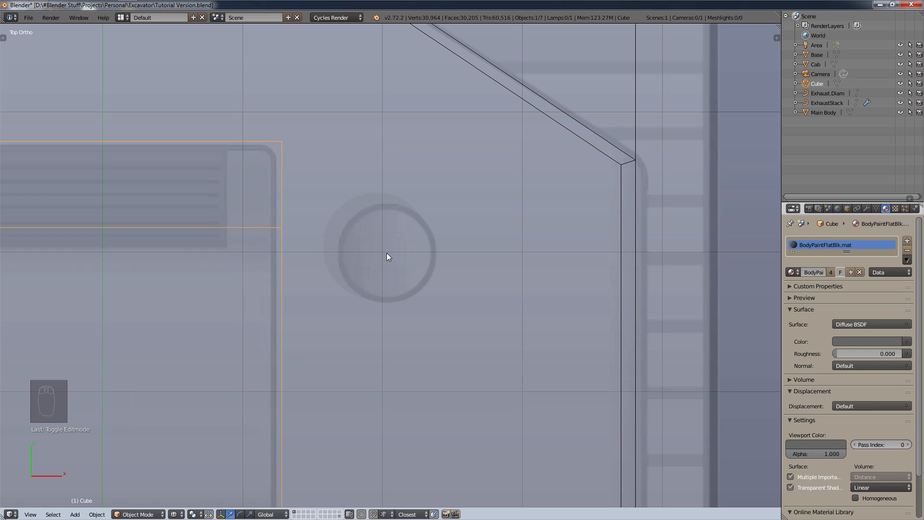
pyautogui.click(386, 253)
# - Check the cap in the right and top views, then add a mesh circle at the 3D cursor and scale it down inside the cap outline
pyautogui.press('KP_3')
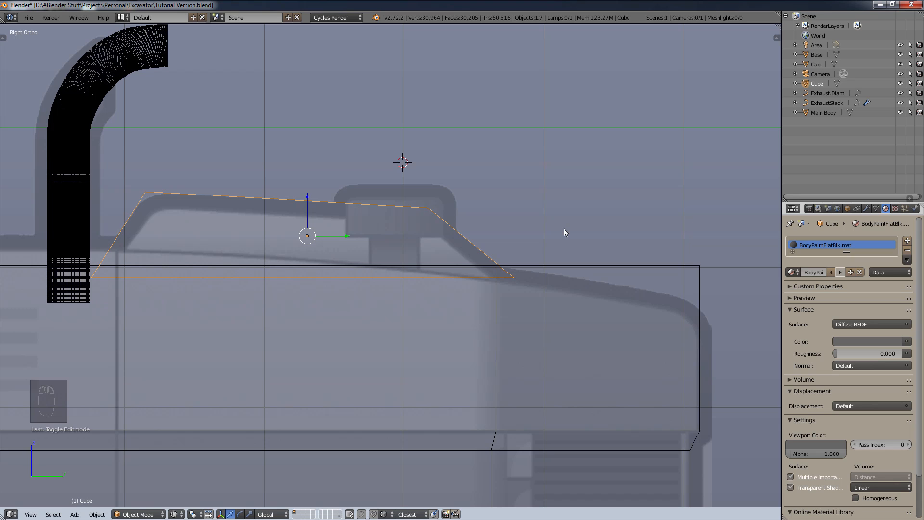
pyautogui.press('KP_7')
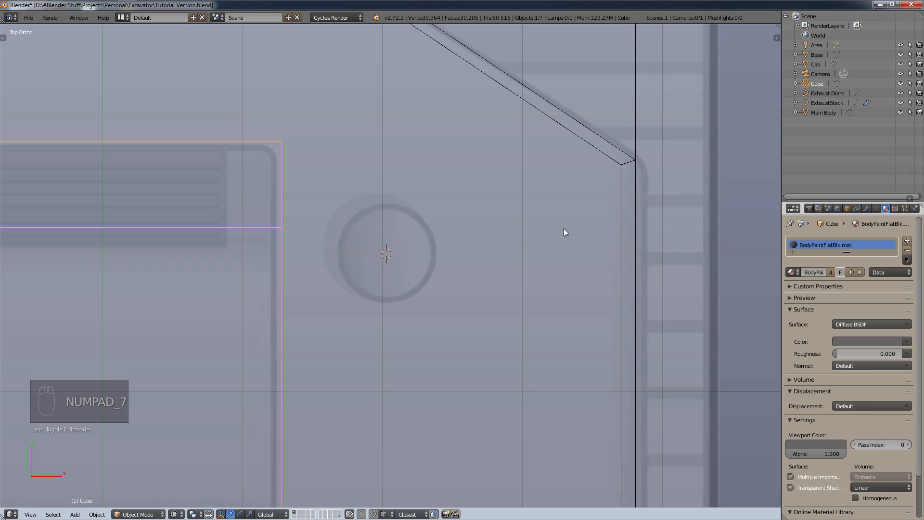
pyautogui.press('KP_3')
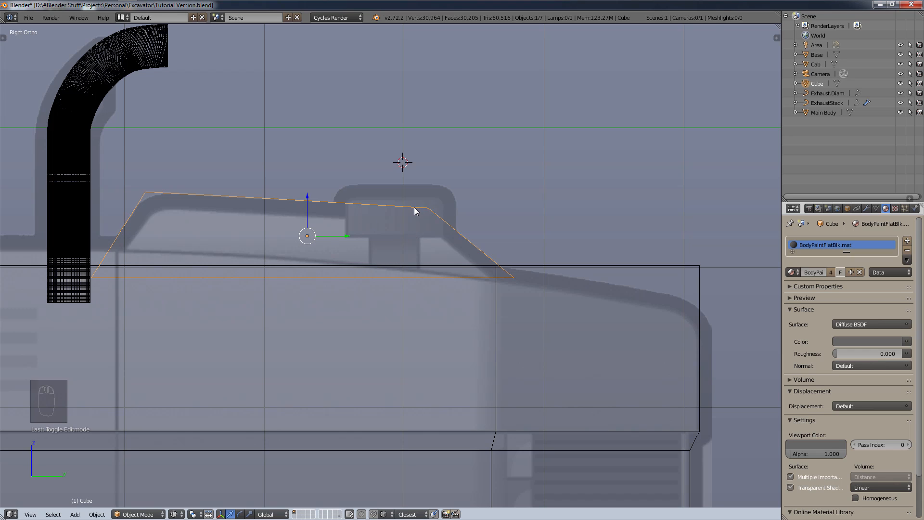
pyautogui.press('KP_7')
pyautogui.press('KP_3')
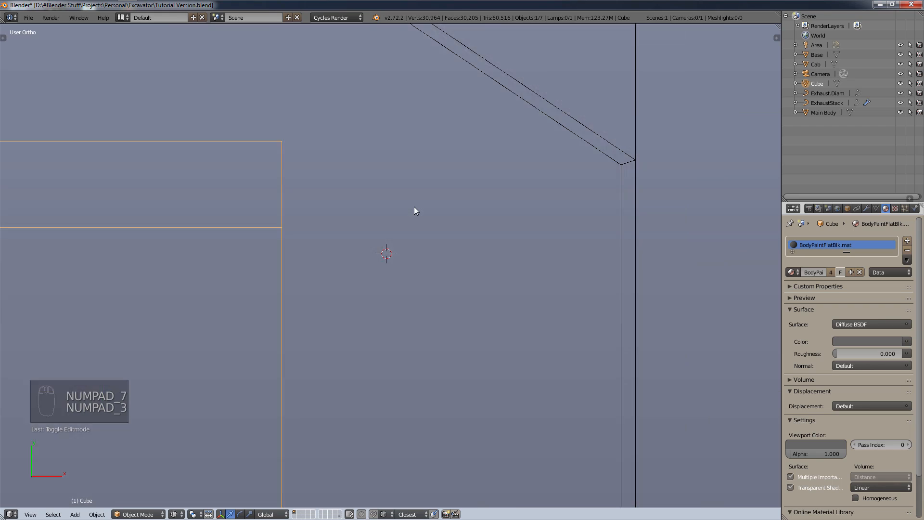
pyautogui.press('KP_7')
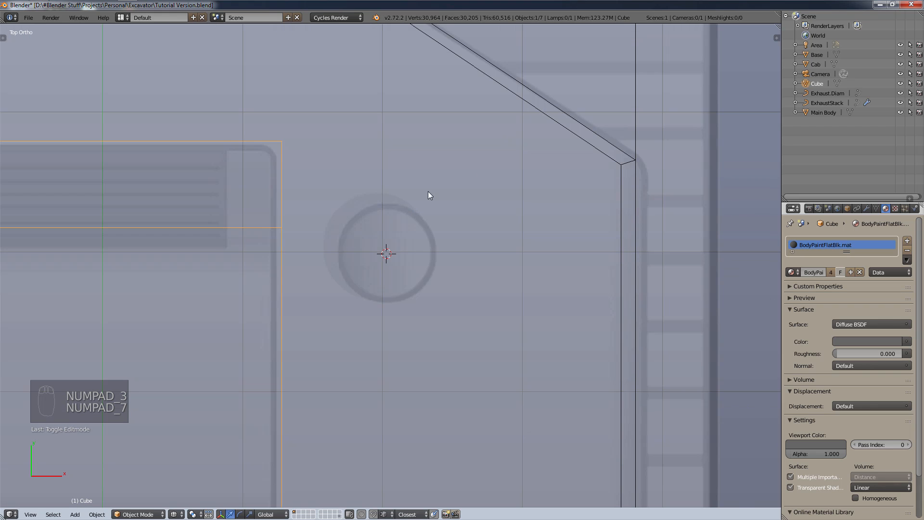
pyautogui.hotkey('shift', 'a')
pyautogui.moveTo(428, 253)
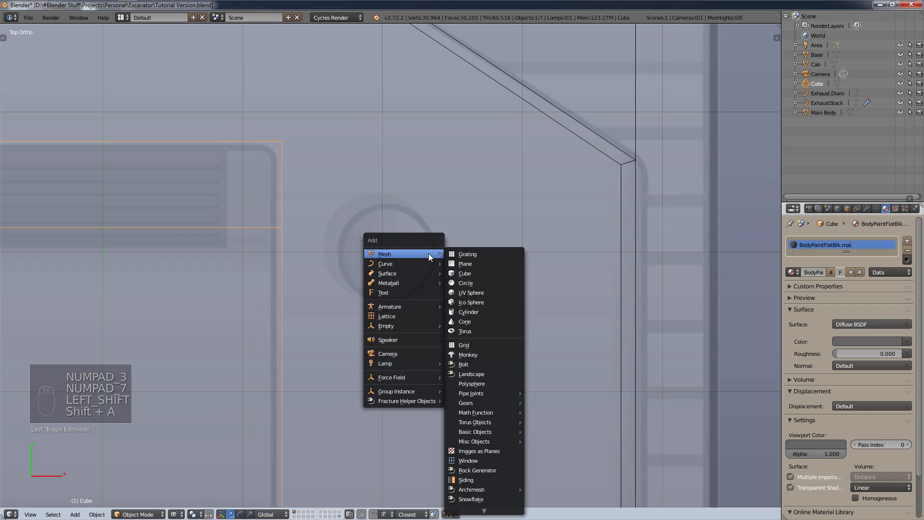
pyautogui.click(487, 283)
pyautogui.press('s')
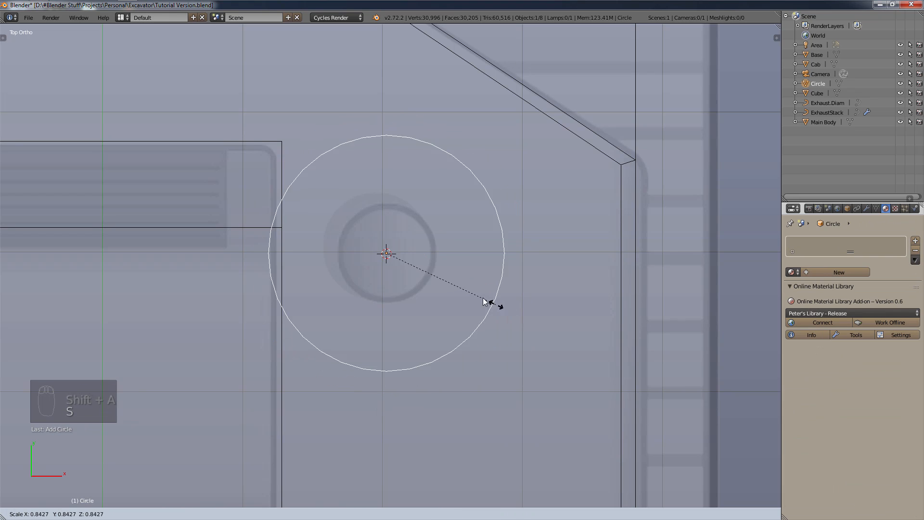
pyautogui.click(410, 270)
# - In the back orthographic view, lower the circle to the base of the cap's stem and centre it on the stem along X
pyautogui.press('KP_1')
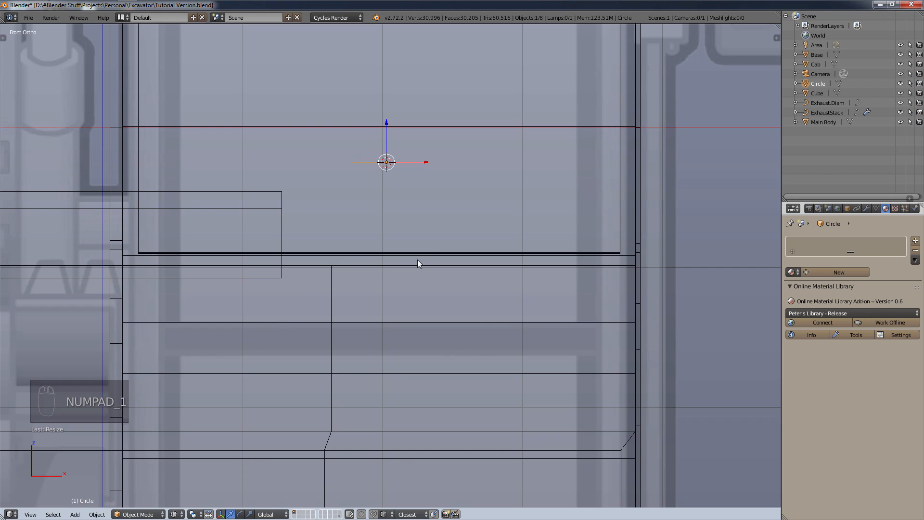
pyautogui.scroll(-5, 419, 260)
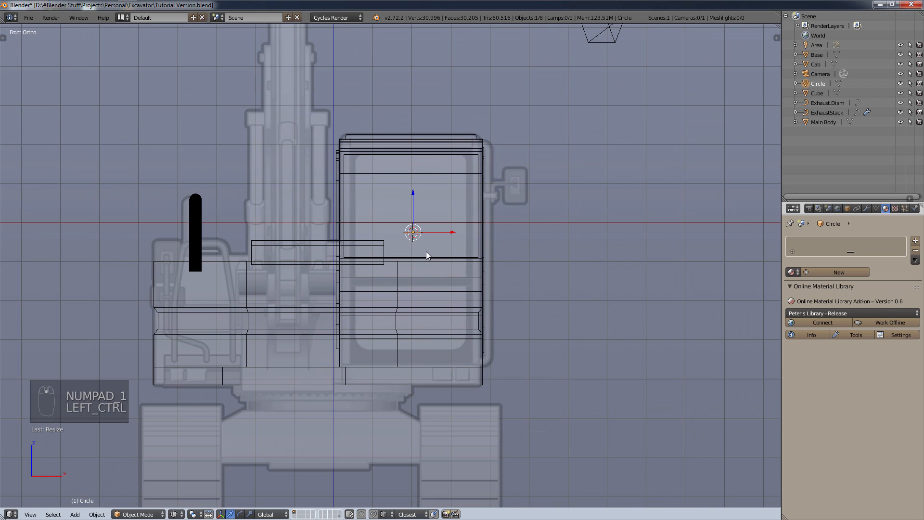
pyautogui.press('ctrl+KP_1')
pyautogui.scroll(5, 396, 237)
pyautogui.scroll(1, 315, 172)
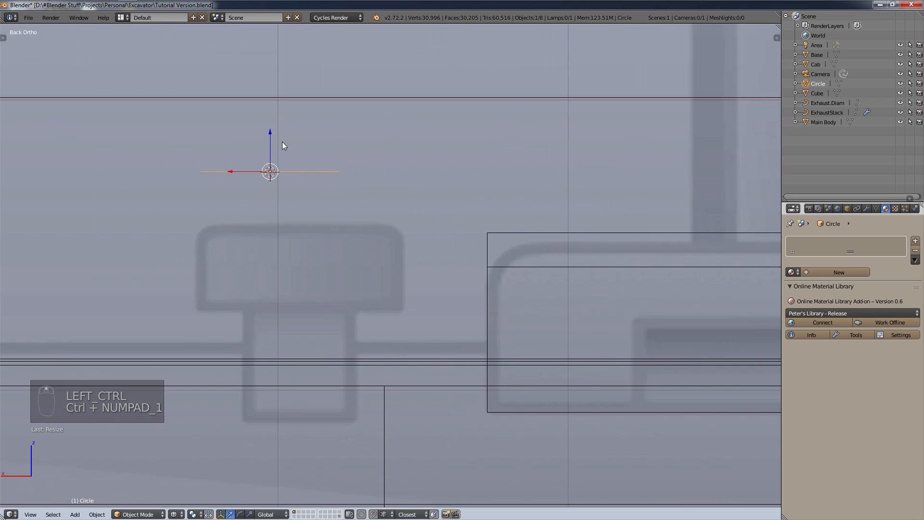
pyautogui.moveTo(270, 134); pyautogui.dragTo(273, 380)
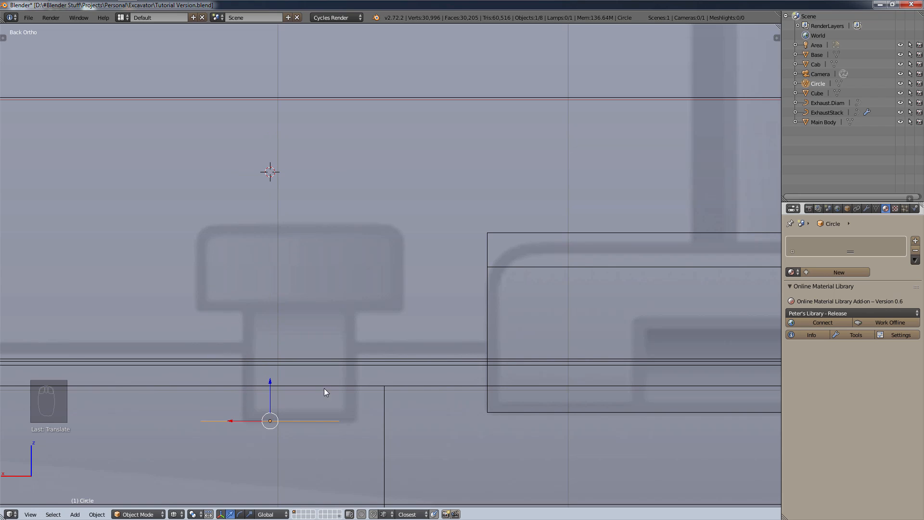
pyautogui.moveTo(232, 421); pyautogui.dragTo(259, 433)
# - Try scaling the circle along X only to match the stem's width on the blueprint
pyautogui.press('s')
pyautogui.press('x')
pyautogui.click(322, 441)
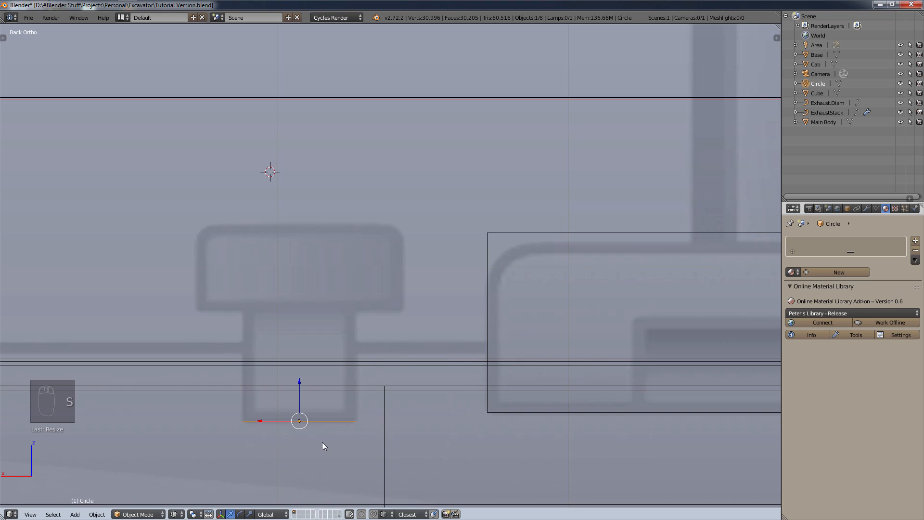
pyautogui.press('s')
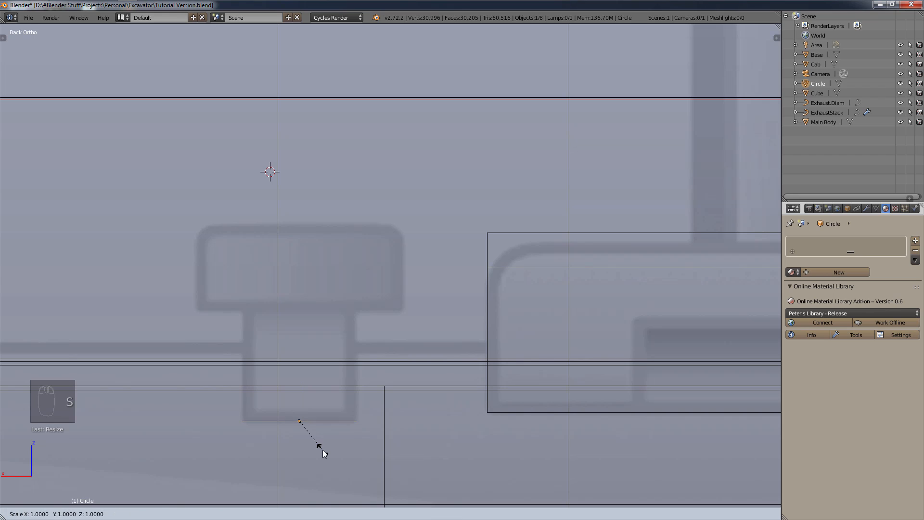
pyautogui.press('x')
pyautogui.click(322, 452)
pyautogui.keyDown('shift'); pyautogui.moveTo(320, 458); pyautogui.dragTo(335, 444, button='middle'); pyautogui.keyUp('shift')
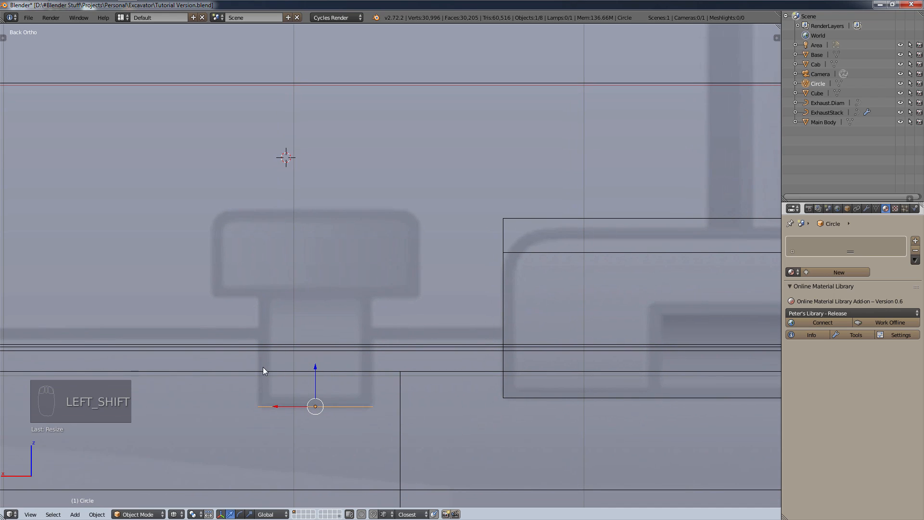
# - Check the circle's shape in the top and right views and undo the X-only scaling
pyautogui.press('KP_7')
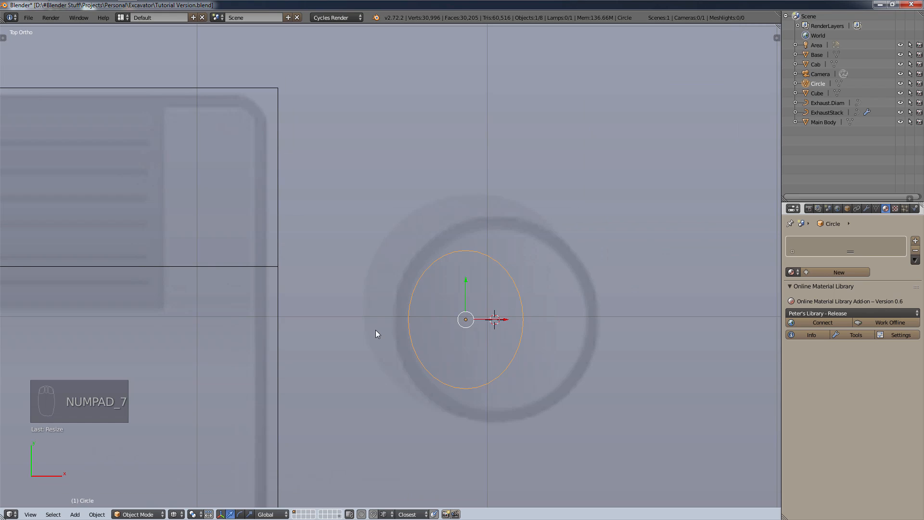
pyautogui.keyDown('shift'); pyautogui.moveTo(607, 342); pyautogui.dragTo(481, 351, button='middle'); pyautogui.keyUp('shift')
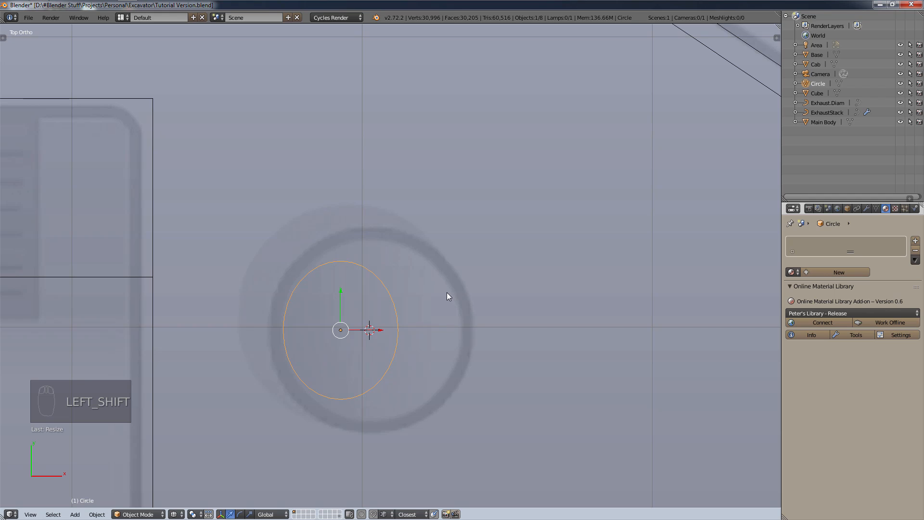
pyautogui.press('KP_3')
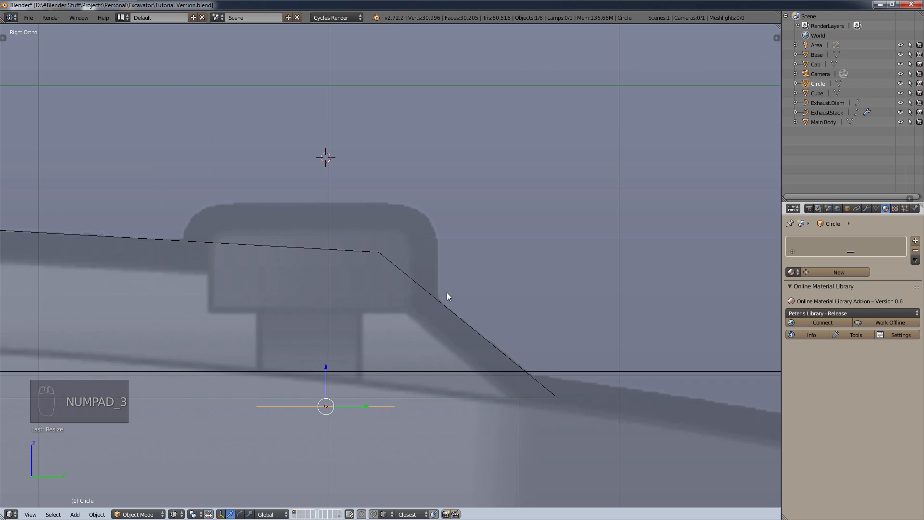
pyautogui.press('KP_7')
pyautogui.hotkey('ctrl', 'z')
pyautogui.hotkey('ctrl', 'z')
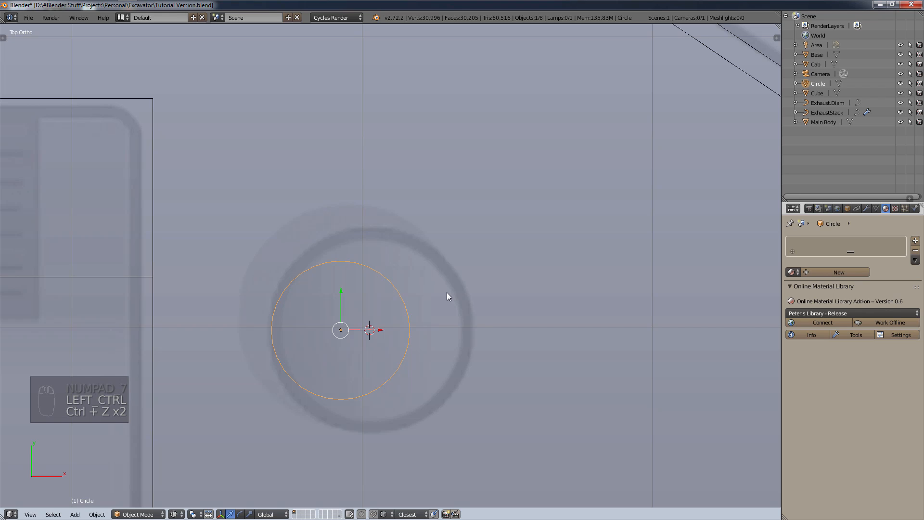
# - Scale the circle uniformly by about 0.83 to match the stem's width in the back view, and check it from the top
pyautogui.press('KP_3')
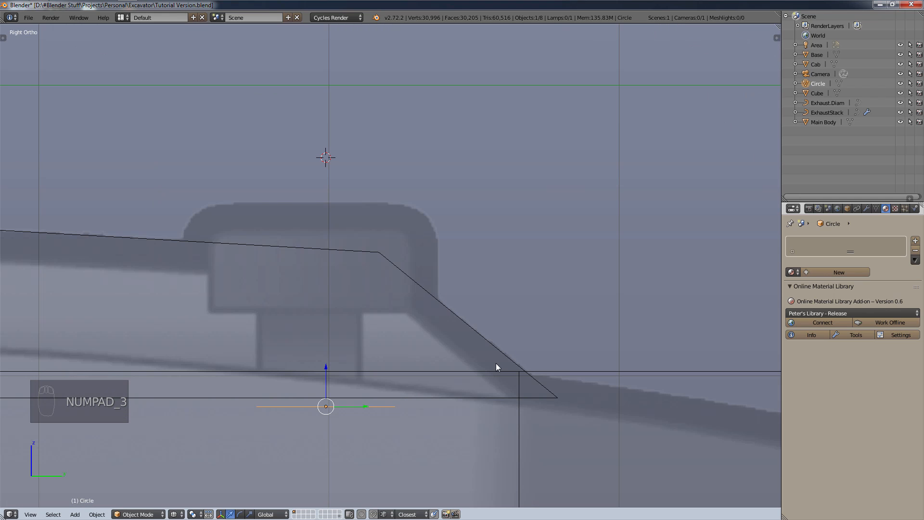
pyautogui.press('ctrl+KP_1')
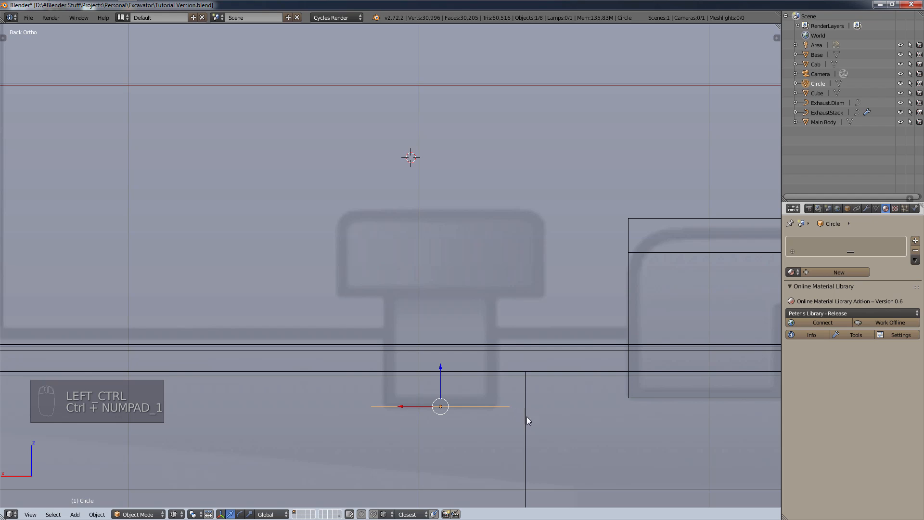
pyautogui.press('s')
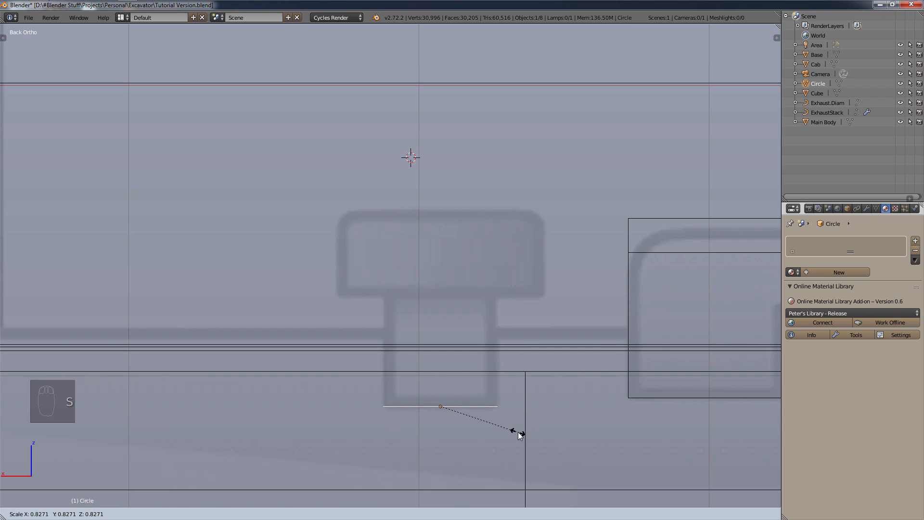
pyautogui.click(518, 432)
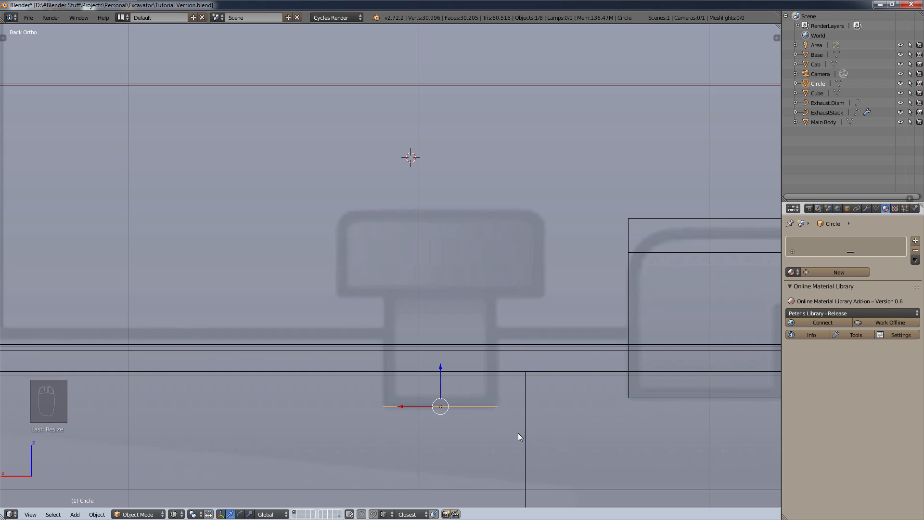
pyautogui.press('KP_7')
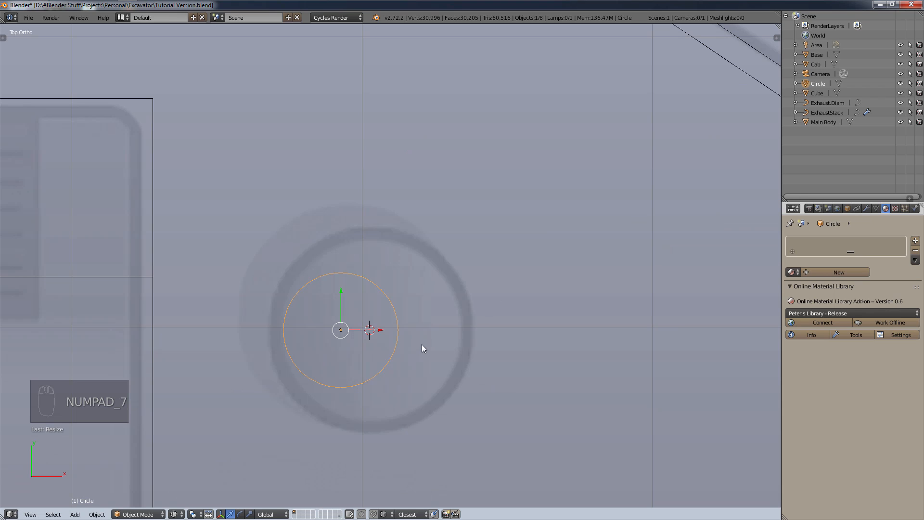
# - In the right orthographic view, move the circle along Y to centre it beneath the cap's stem
pyautogui.press('KP_3')
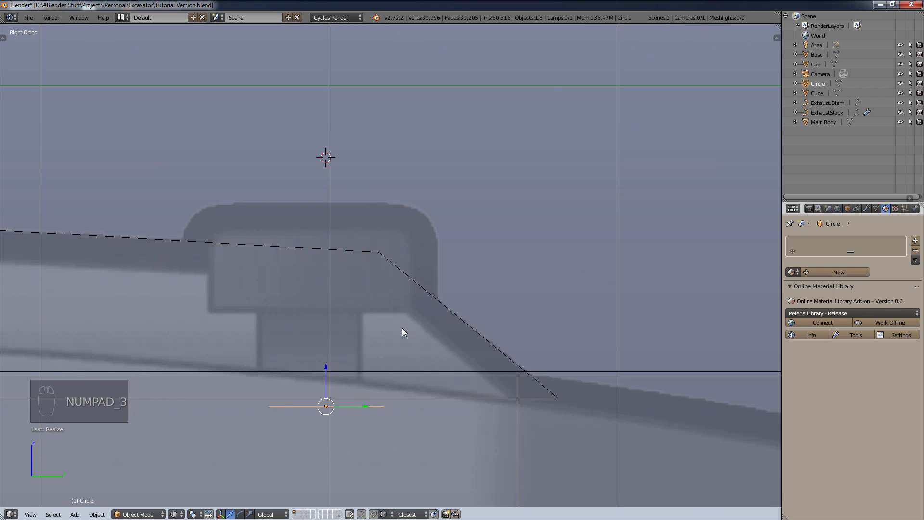
pyautogui.moveTo(365, 406); pyautogui.dragTo(346, 410)
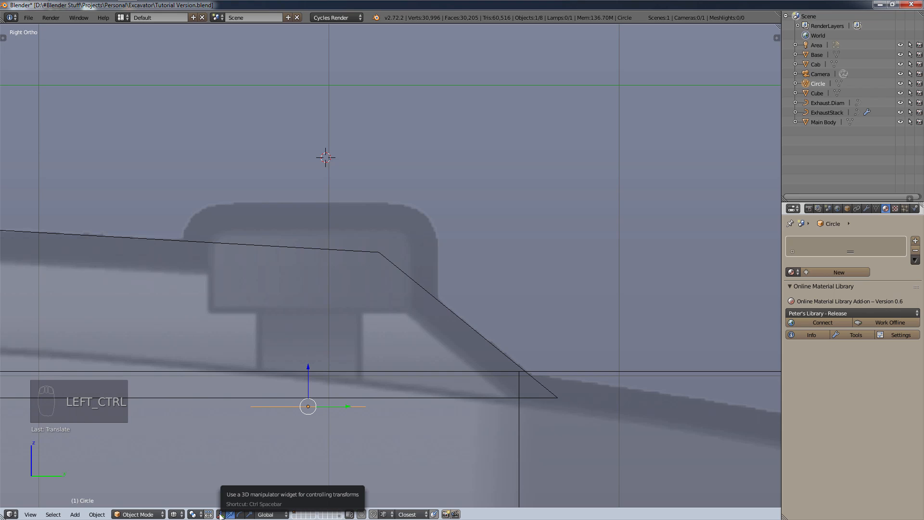
pyautogui.press('ctrl+KP_1')
pyautogui.press('ctrl+KP_1')
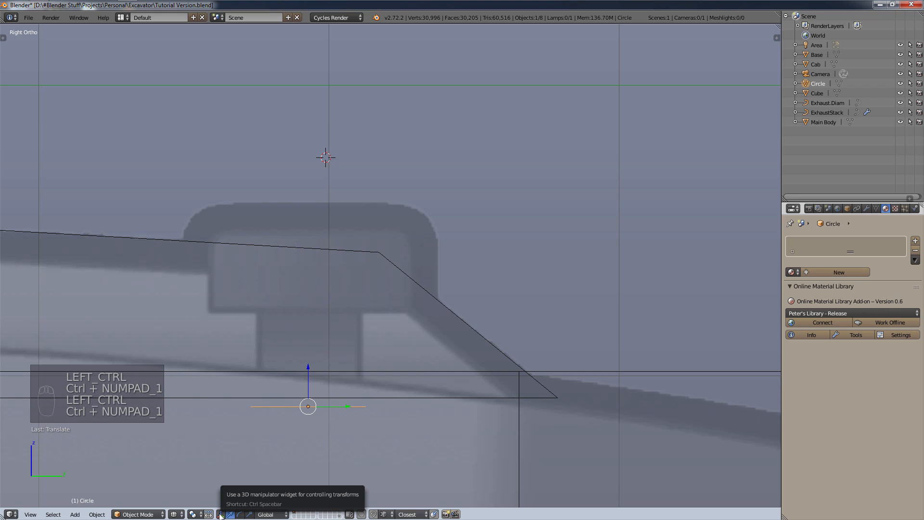
# - Compare the circle with the cap's stem on the blueprint in the back orthographic view
pyautogui.press('ctrl+KP_1')
pyautogui.press('ctrl+KP_1')
pyautogui.press('ctrl+KP_1')
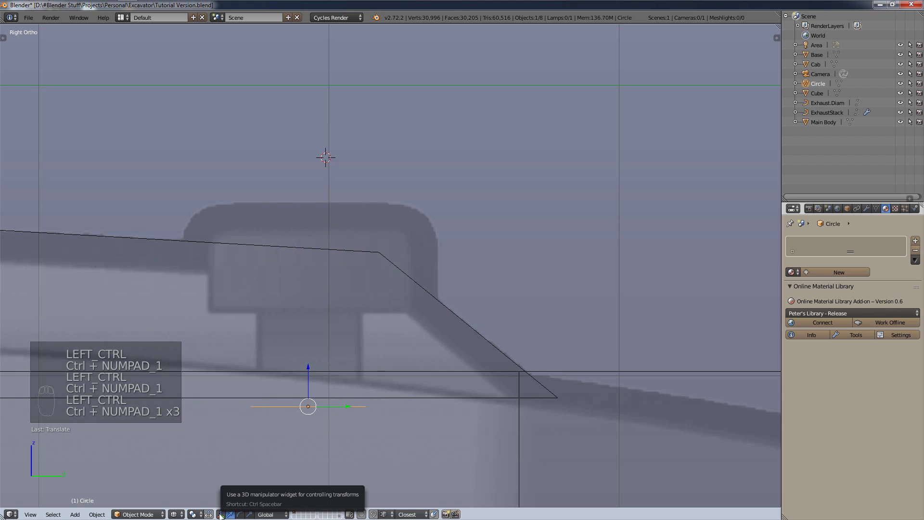
pyautogui.scroll(-10, 348, 336)
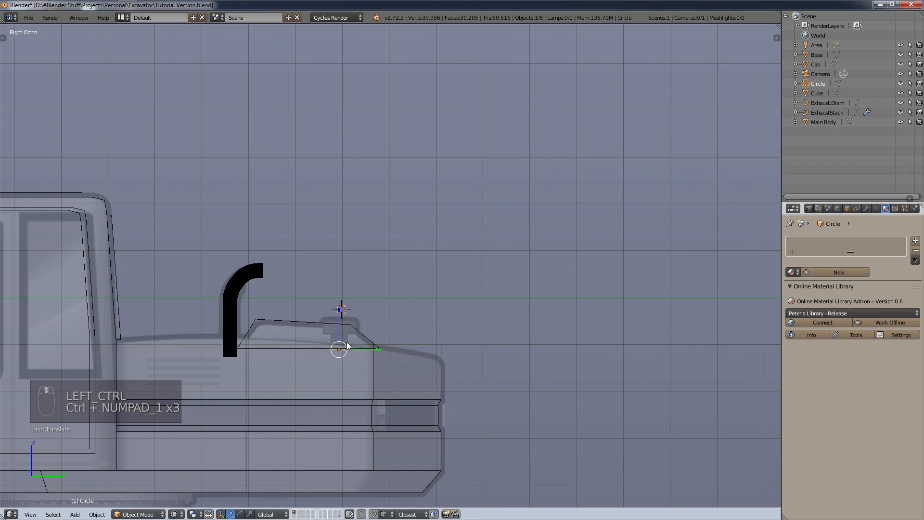
pyautogui.press('KP_1')
pyautogui.press('ctrl+KP_1')
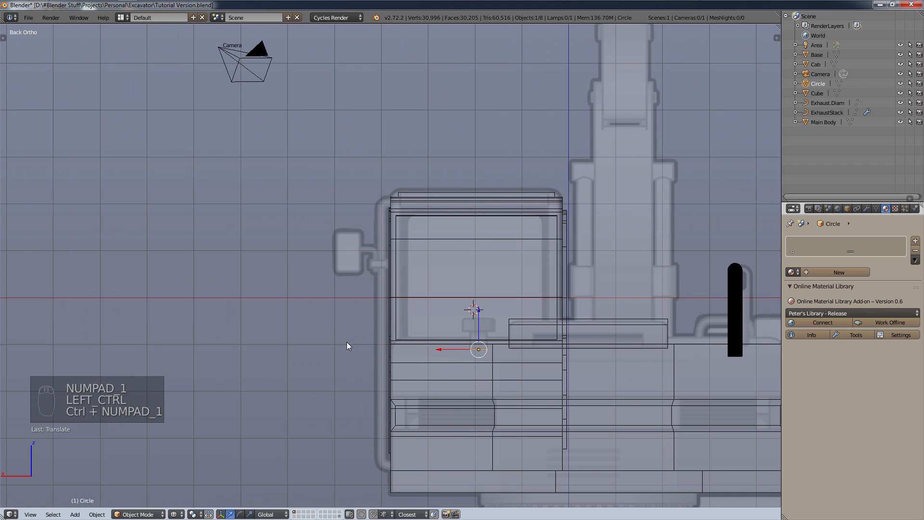
pyautogui.scroll(10, 548, 305)
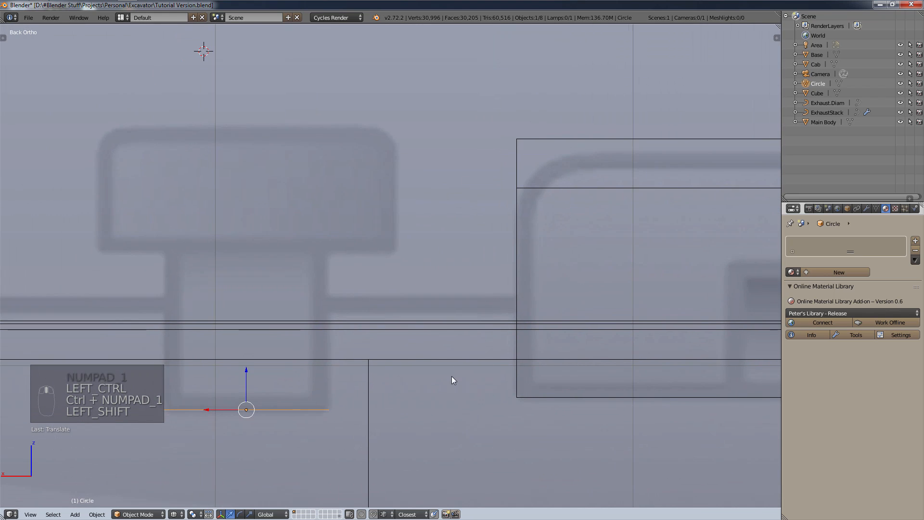
pyautogui.scroll(2, 321, 387)
pyautogui.scroll(-4, 320, 387)
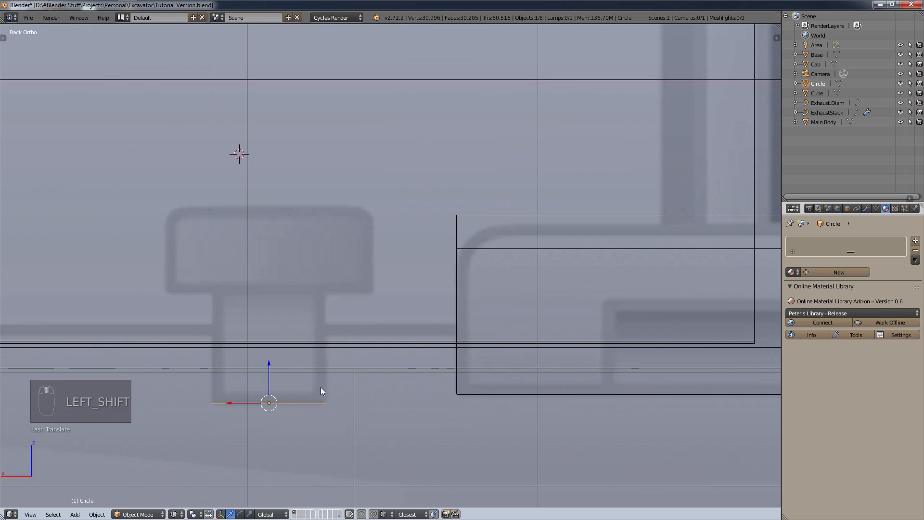
# - Check the circle's position against the cap on the blueprint from the top, left and right orthographic views
pyautogui.press('KP_7')
pyautogui.keyDown('shift'); pyautogui.moveTo(492, 325); pyautogui.dragTo(256, 310, button='middle'); pyautogui.keyUp('shift')
pyautogui.scroll(-4, 349, 297)
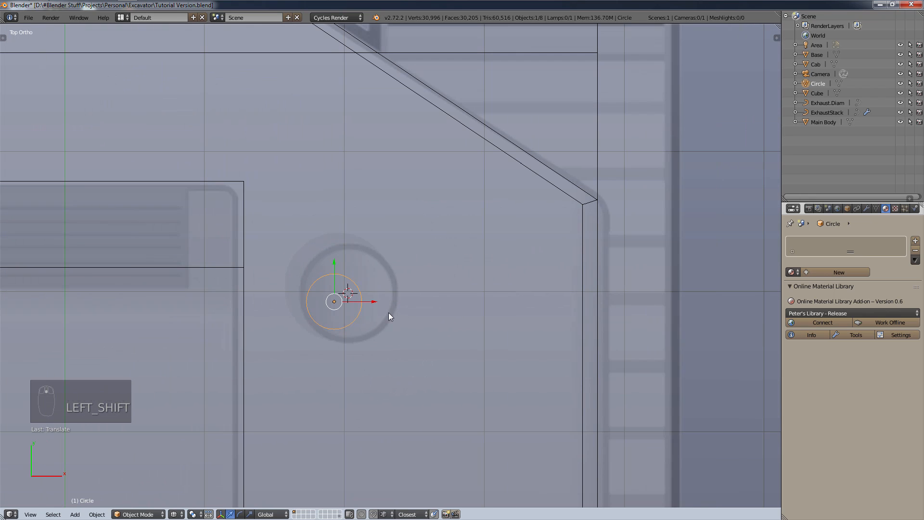
pyautogui.press('KP_3')
pyautogui.press('KP_1')
pyautogui.press('KP_3')
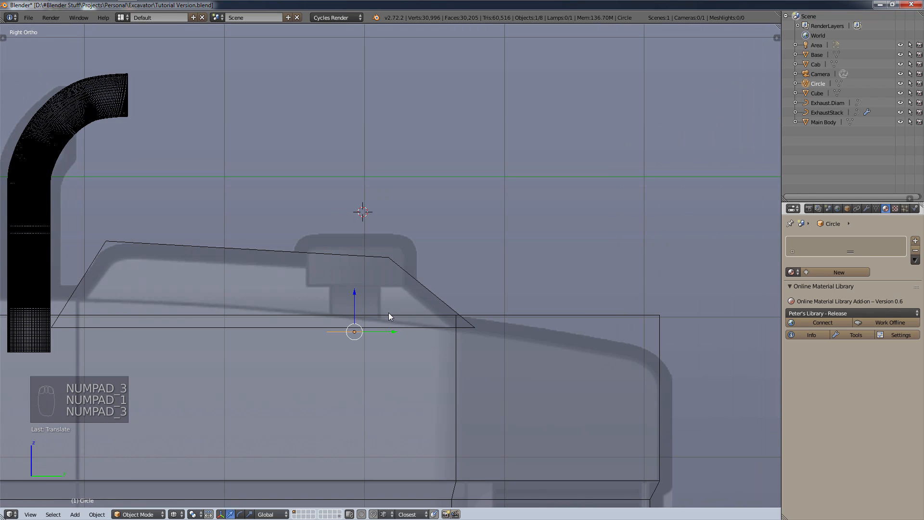
pyautogui.press('ctrl+KP_3')
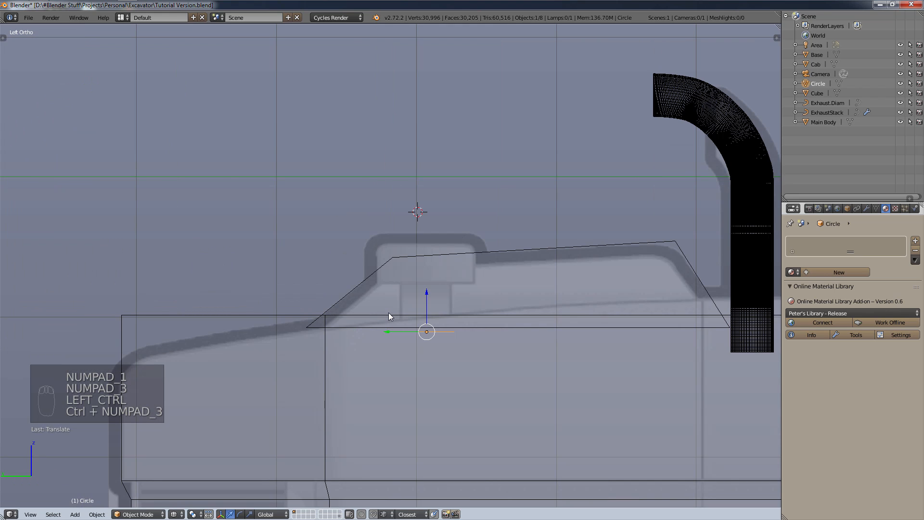
pyautogui.scroll(6, 428, 319)
pyautogui.scroll(-1, 428, 320)
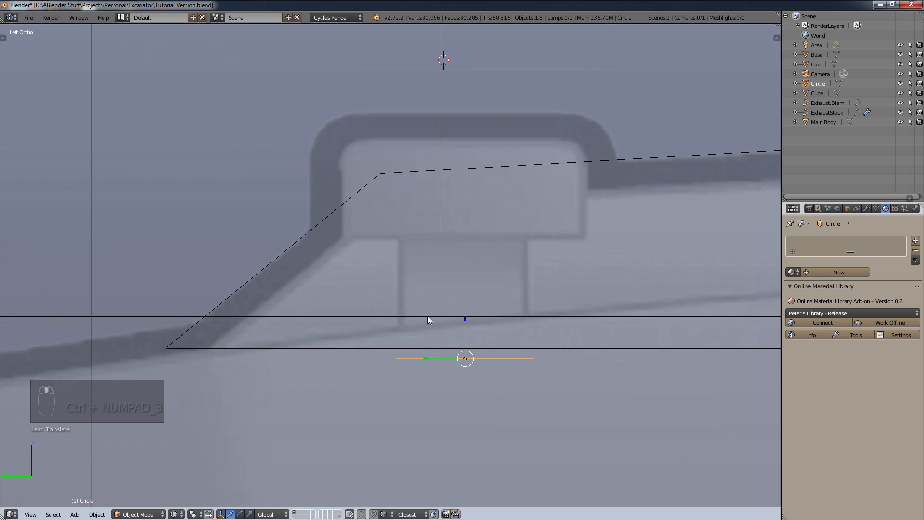
pyautogui.press('KP_3')
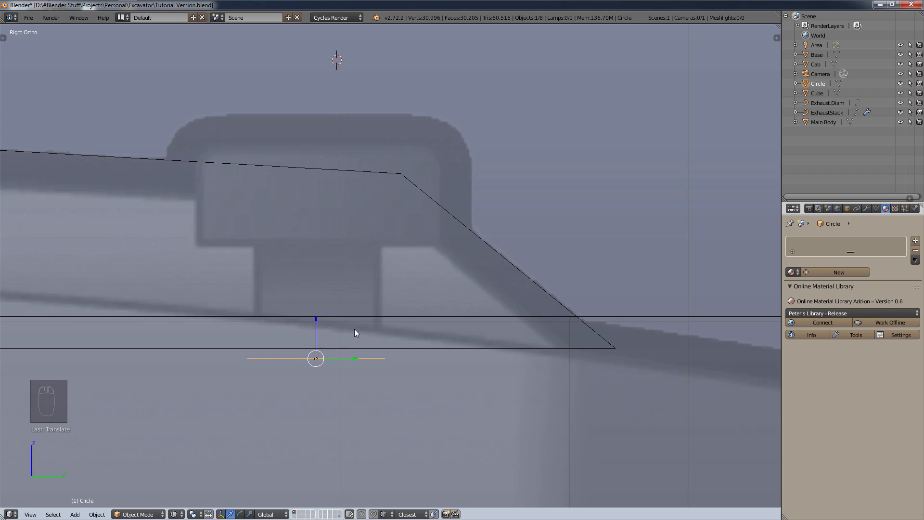
# - In Edit Mode, extrude the circle upward along Z to the underside of the cap to form the stem
pyautogui.click(138, 514)
pyautogui.click(135, 491)
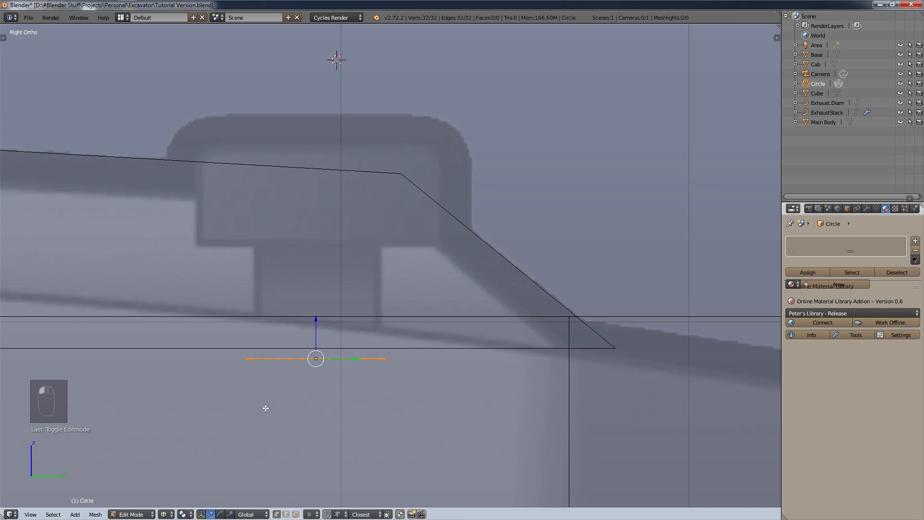
pyautogui.press('e')
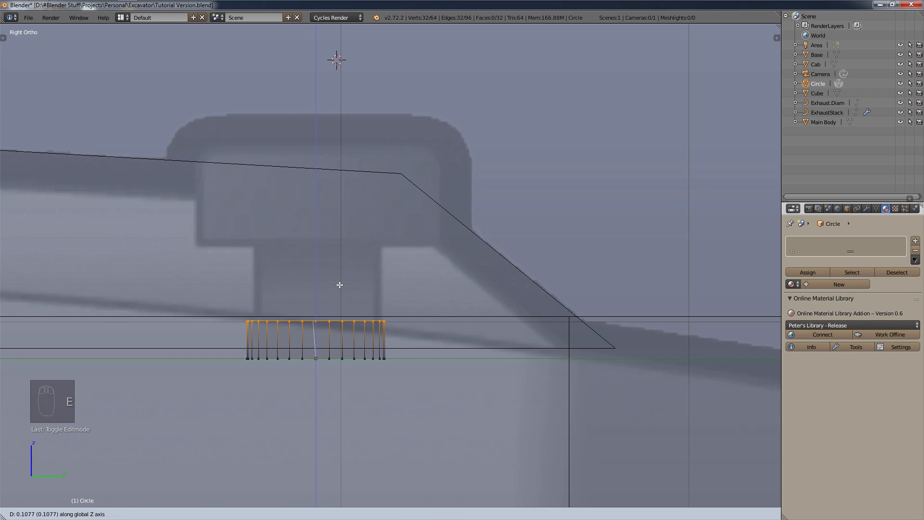
pyautogui.click(349, 211)
pyautogui.moveTo(350, 210); pyautogui.dragTo(348, 216, button='middle')
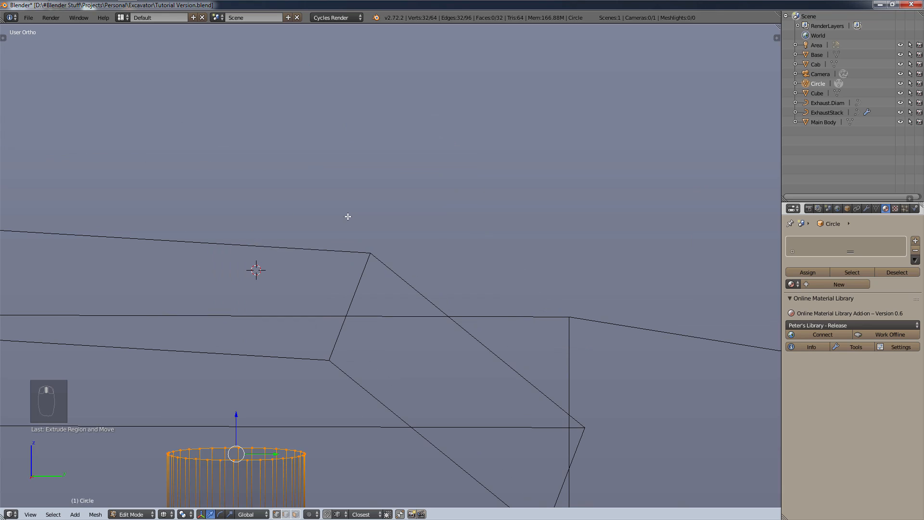
pyautogui.press('KP_3')
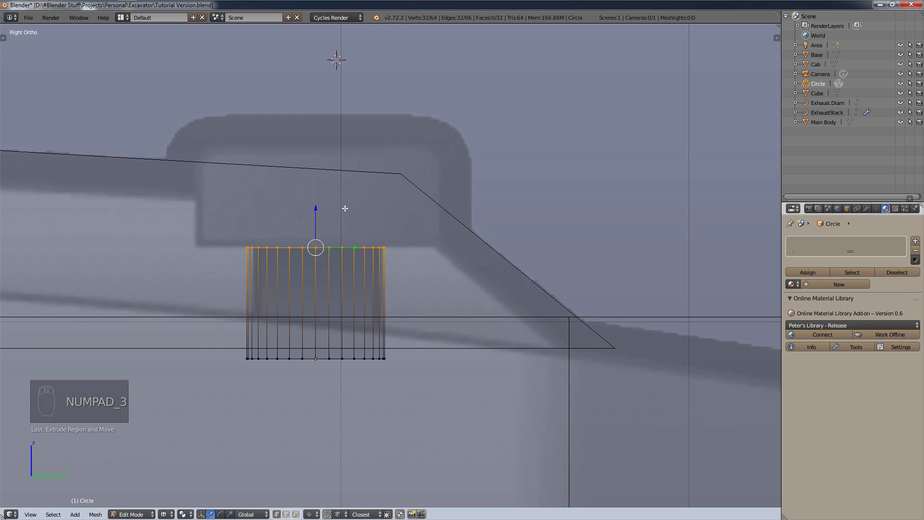
# - Duplicate the stem's top ring in place and scale the copy uniformly to the cap's width on the blueprint
pyautogui.press('shift')
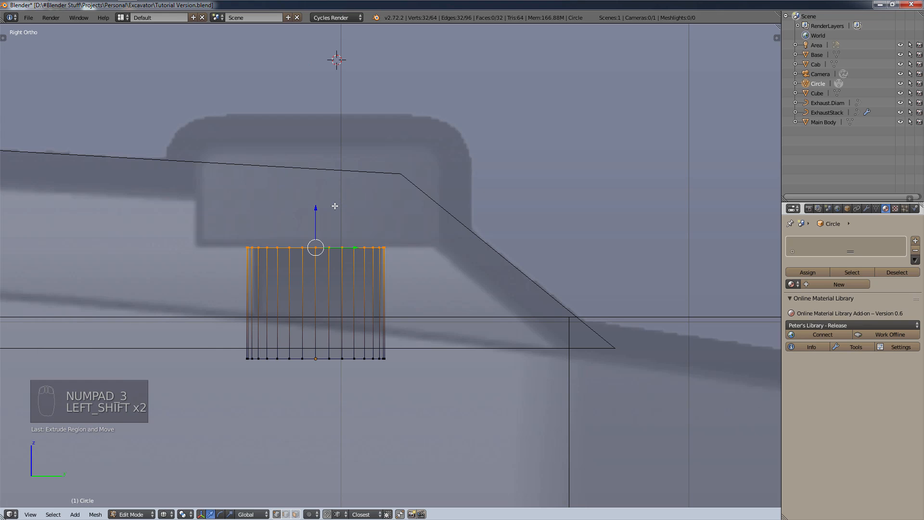
pyautogui.hotkey('shift', 'd')
pyautogui.rightClick(336, 206)
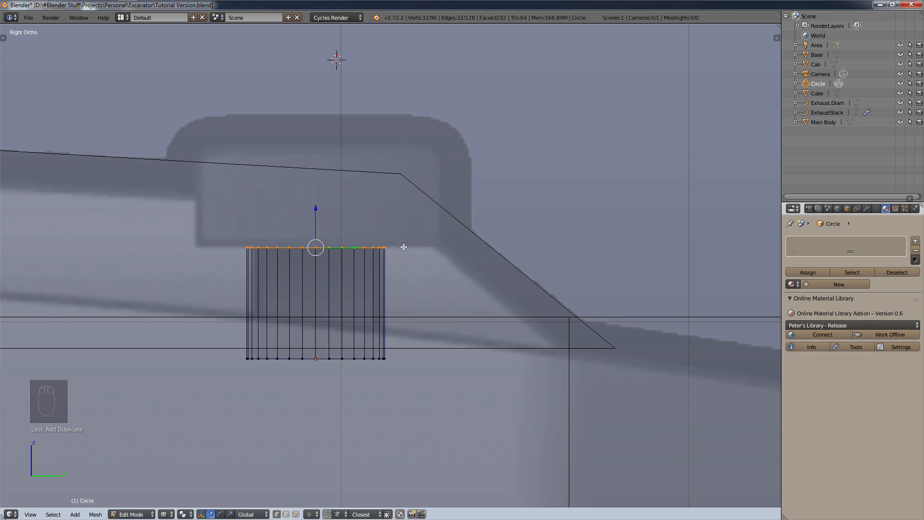
pyautogui.press('s')
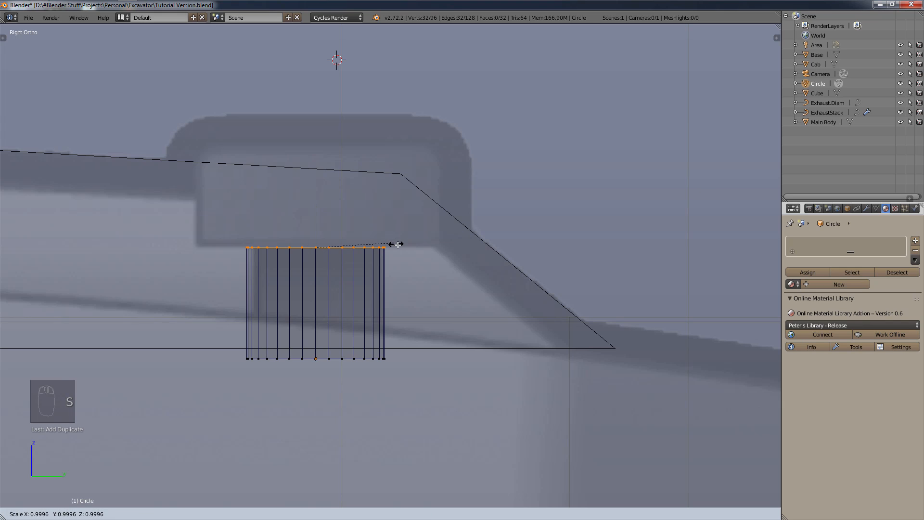
pyautogui.click(460, 255)
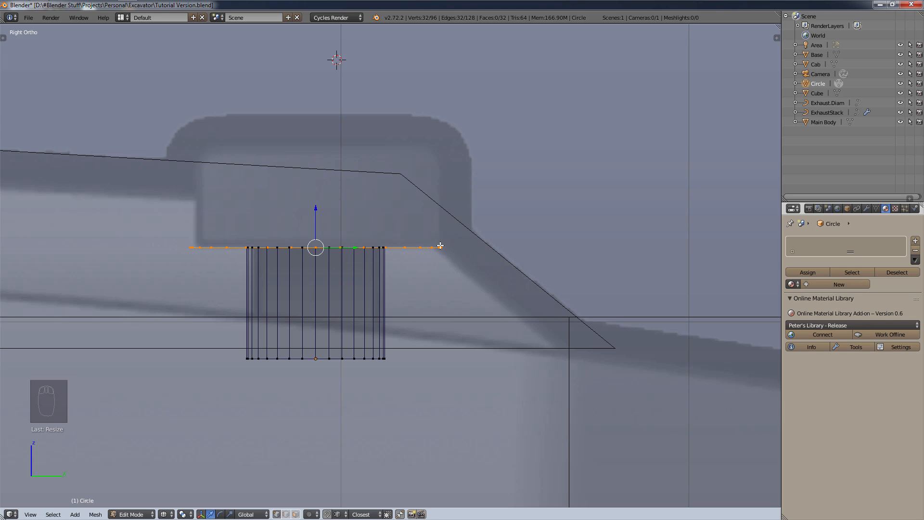
# - Extrude the wider ring upward along Z by about 0.31 to form the cap, and fill its top with a face
pyautogui.press('e')
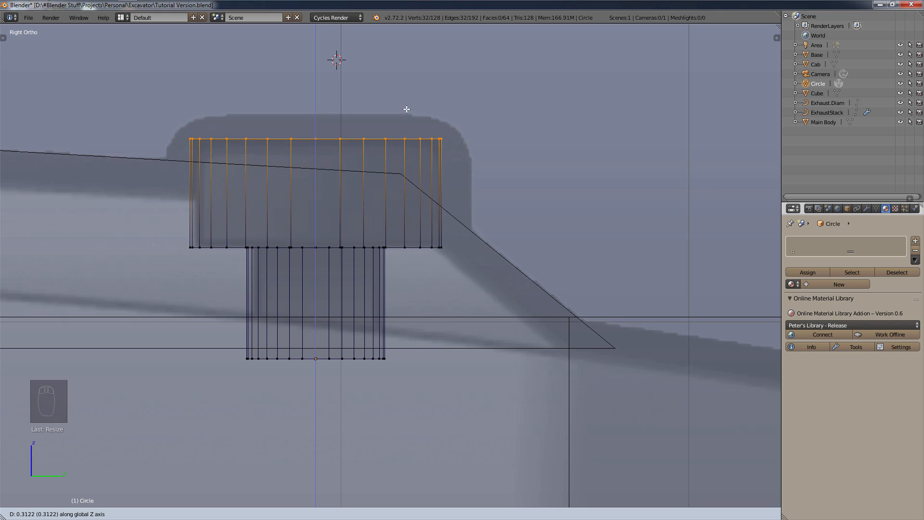
pyautogui.click(406, 109)
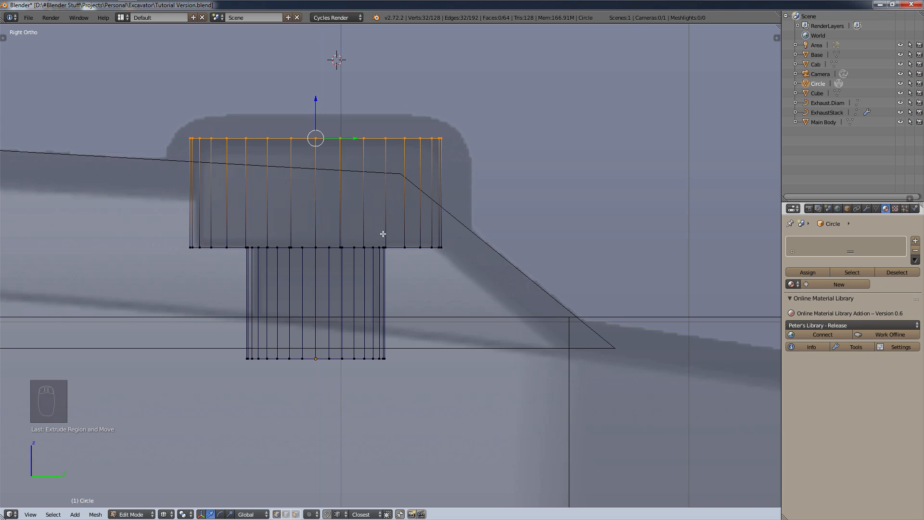
pyautogui.scroll(-2, 341, 251)
pyautogui.moveTo(399, 234); pyautogui.dragTo(376, 262, button='middle')
pyautogui.scroll(2, 358, 161)
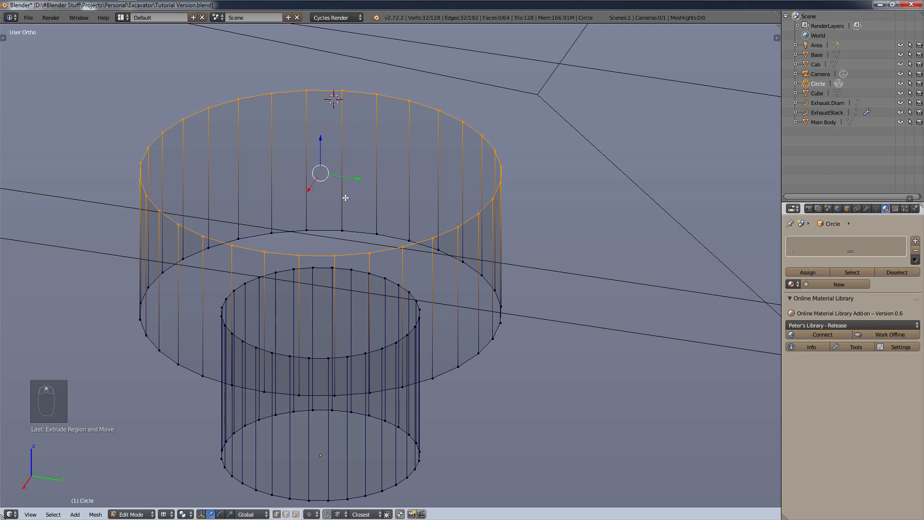
pyautogui.press('f')
pyautogui.moveTo(345, 198); pyautogui.dragTo(400, 110, button='middle')
# - Switch the viewport to solid shading and hide the Main Body object to expose the cap's underside and stem
pyautogui.press('z')
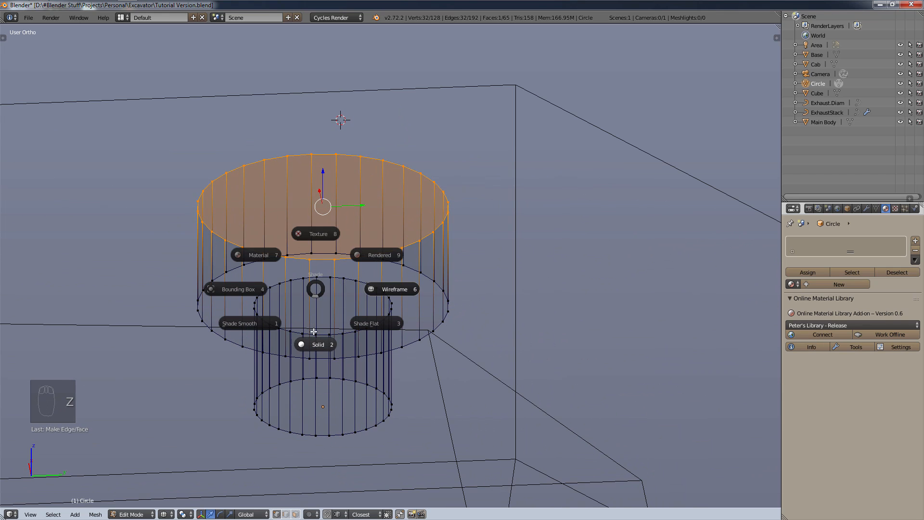
pyautogui.click(315, 332)
pyautogui.moveTo(320, 295); pyautogui.dragTo(323, 331, button='middle')
pyautogui.moveTo(342, 253); pyautogui.dragTo(399, 331, button='middle')
pyautogui.scroll(6, 392, 274)
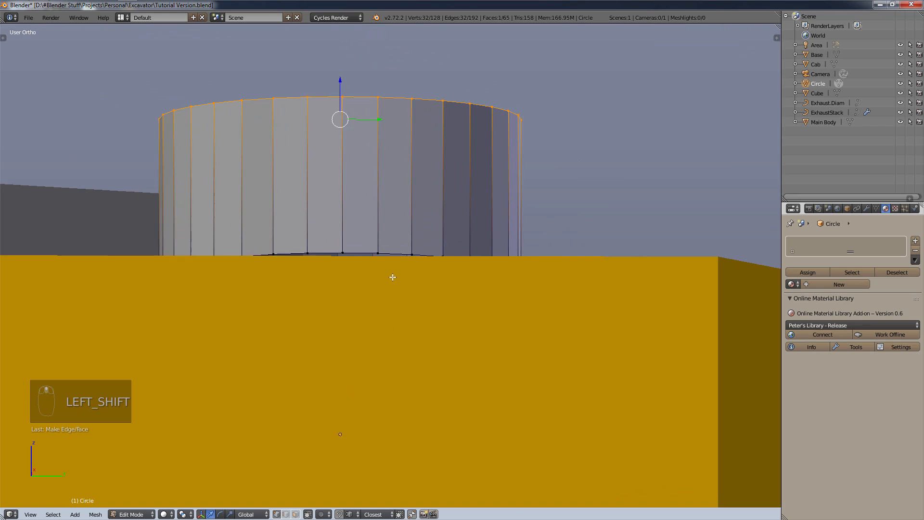
pyautogui.moveTo(384, 264); pyautogui.dragTo(383, 265, button='middle')
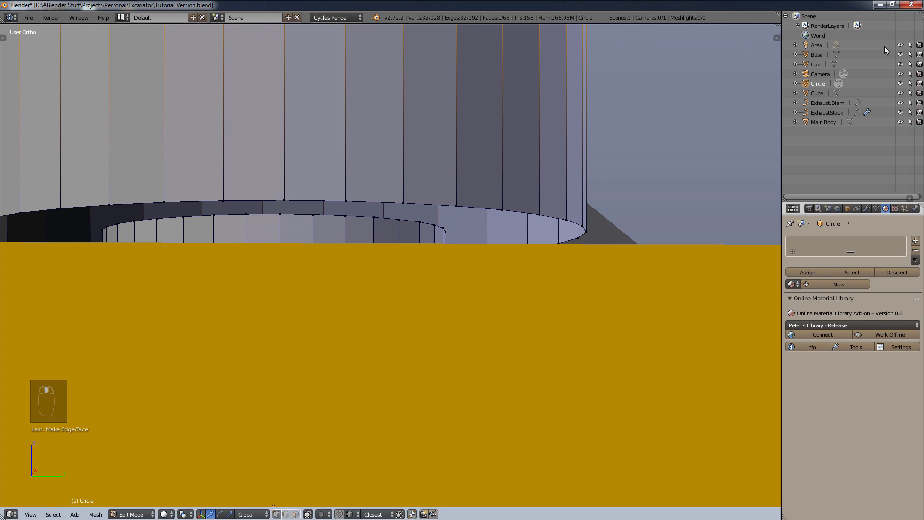
pyautogui.click(900, 122)
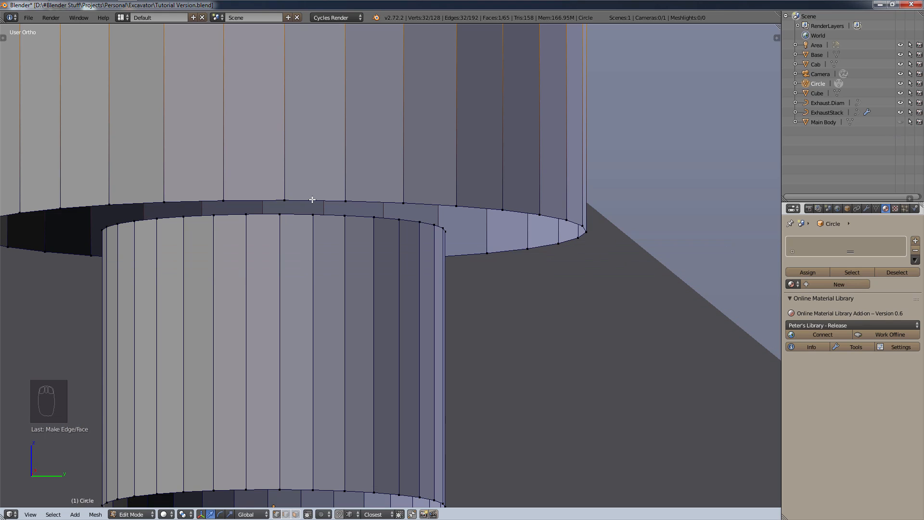
# - Select the cap's bottom edge loop and the stem's top edge loop, and join them with the LoopTools Bridge
pyautogui.press('a')
pyautogui.press('a')
pyautogui.press('a')
pyautogui.press('a')
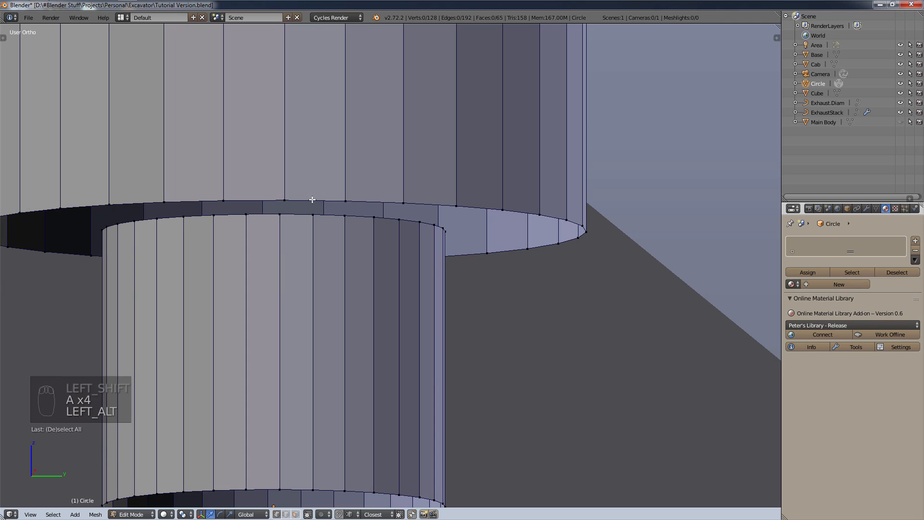
pyautogui.keyDown('alt'); pyautogui.rightClick(313, 200); pyautogui.keyUp('alt')
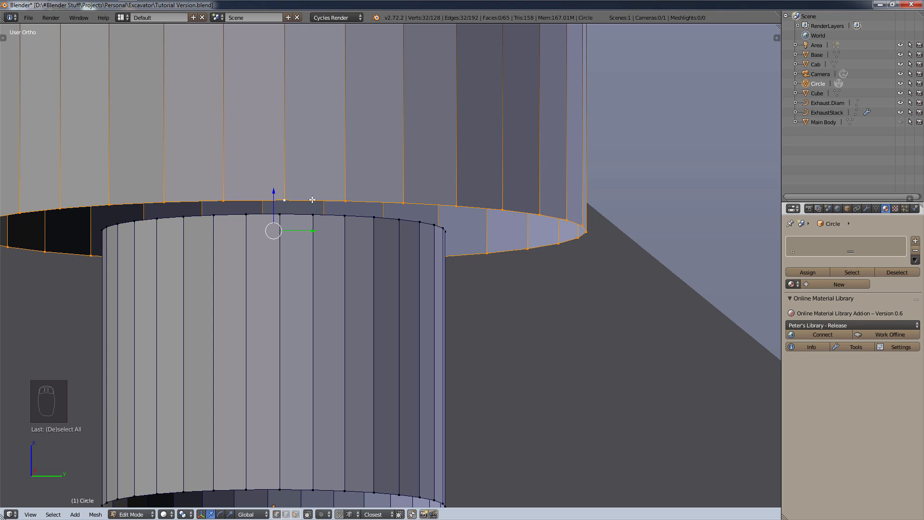
pyautogui.hotkey('alt', 'shift')
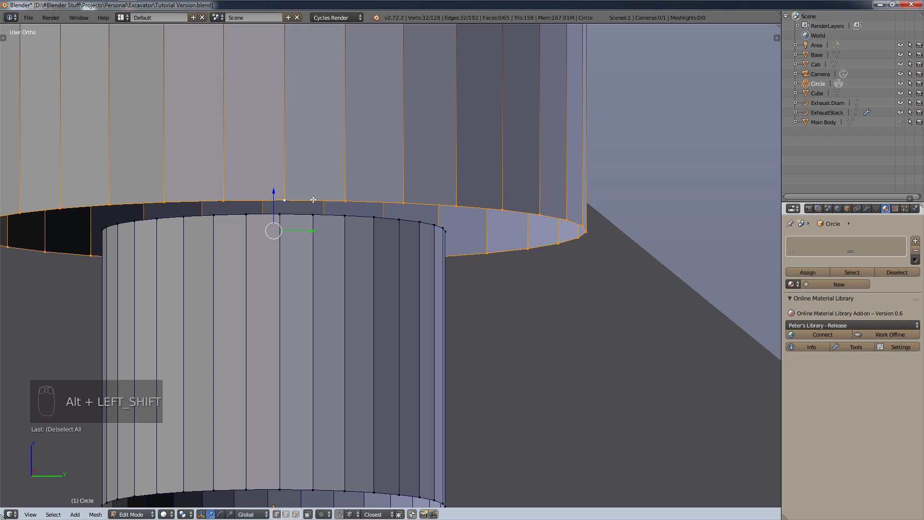
pyautogui.keyDown('alt'); pyautogui.keyDown('shift'); pyautogui.rightClick(289, 215); pyautogui.keyUp('shift'); pyautogui.keyUp('alt')
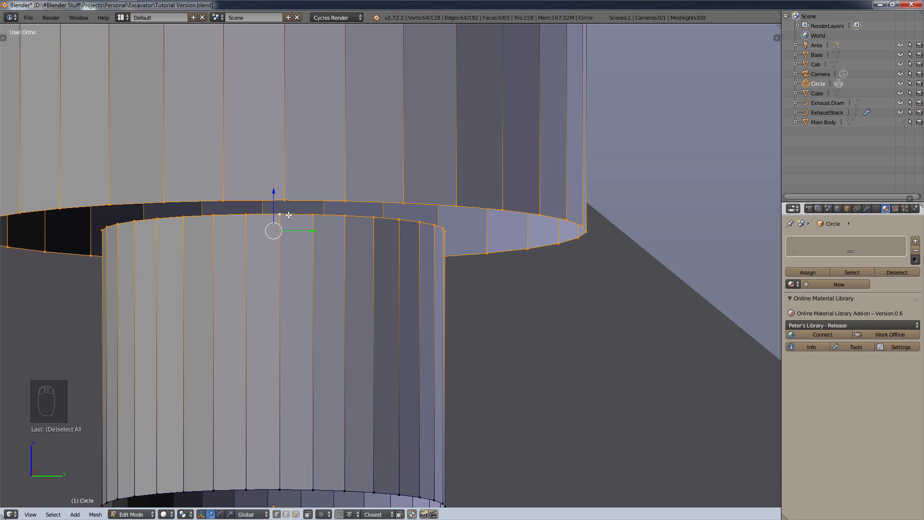
pyautogui.press('w')
pyautogui.moveTo(284, 201)
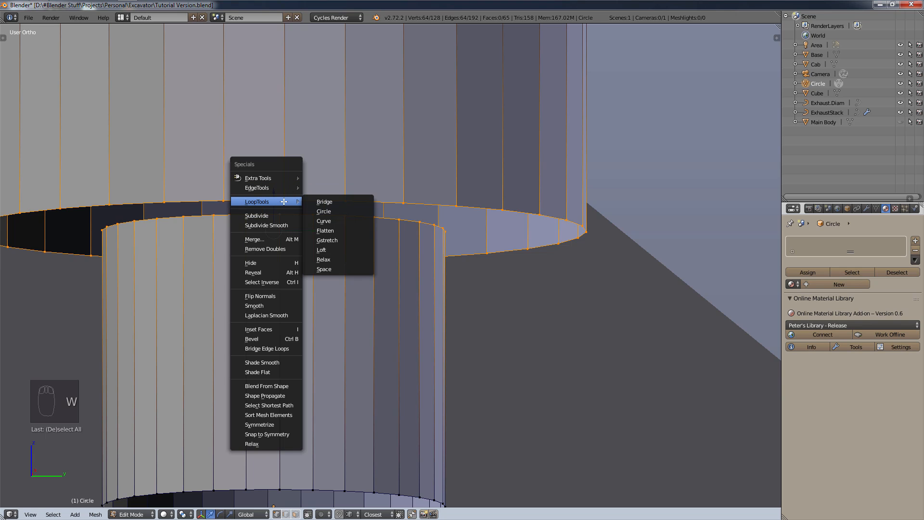
pyautogui.click(354, 202)
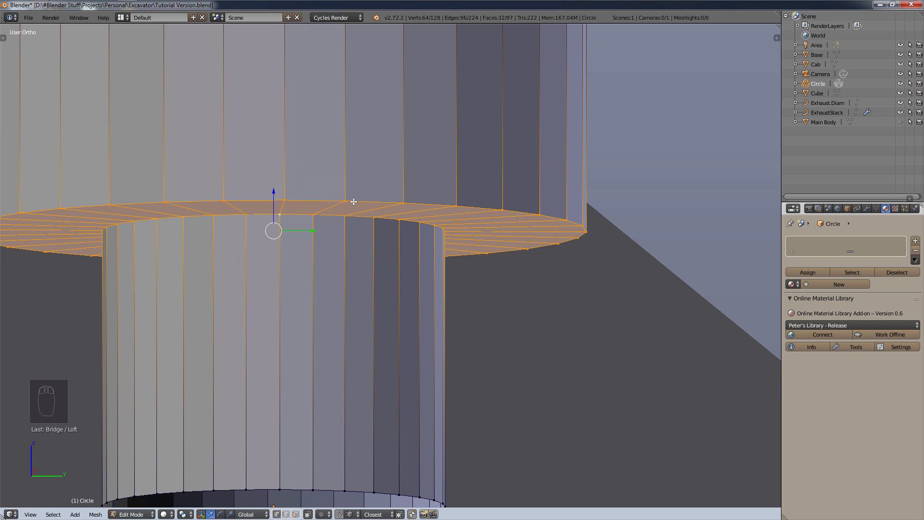
# - Delete the single face that closes the top of the cap
pyautogui.scroll(-3, 416, 282)
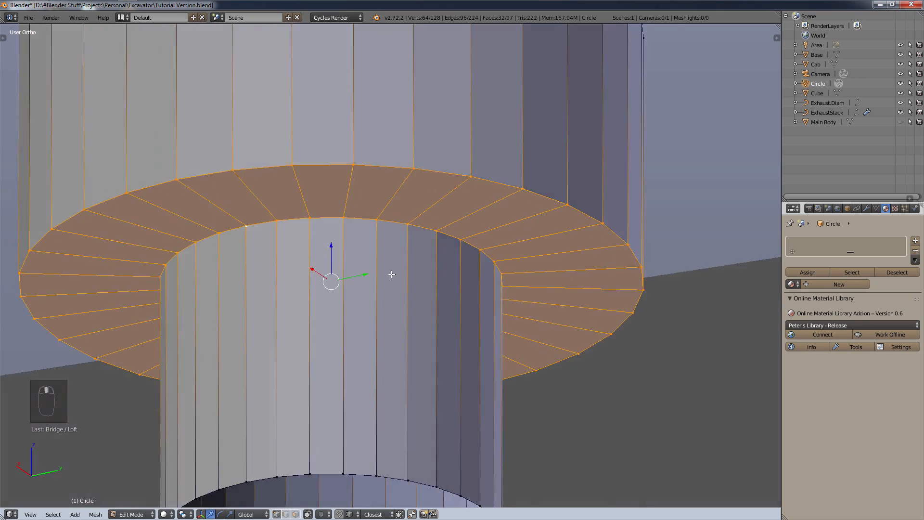
pyautogui.moveTo(416, 281); pyautogui.dragTo(303, 255, button='middle')
pyautogui.scroll(3, 338, 279)
pyautogui.scroll(-3, 338, 279)
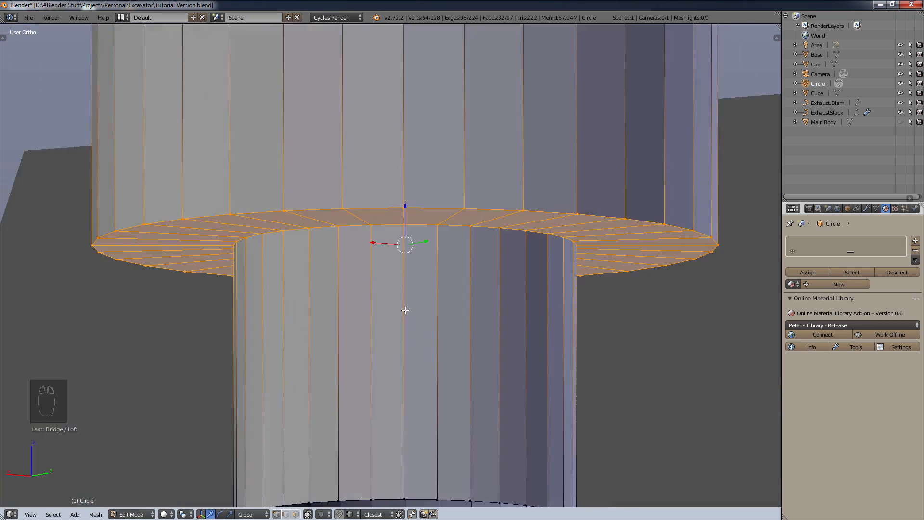
pyautogui.moveTo(405, 310); pyautogui.dragTo(363, 351, button='middle')
pyautogui.scroll(-2, 365, 314)
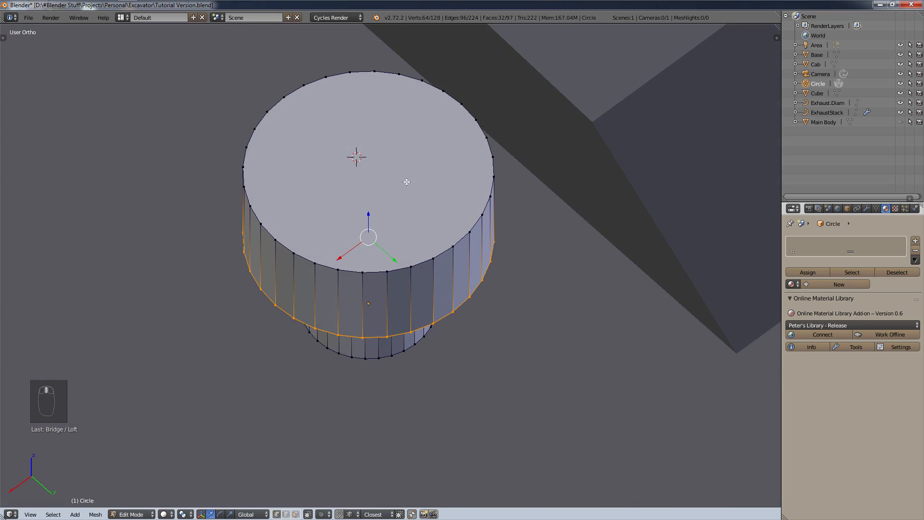
pyautogui.scroll(2, 287, 338)
pyautogui.click(295, 515)
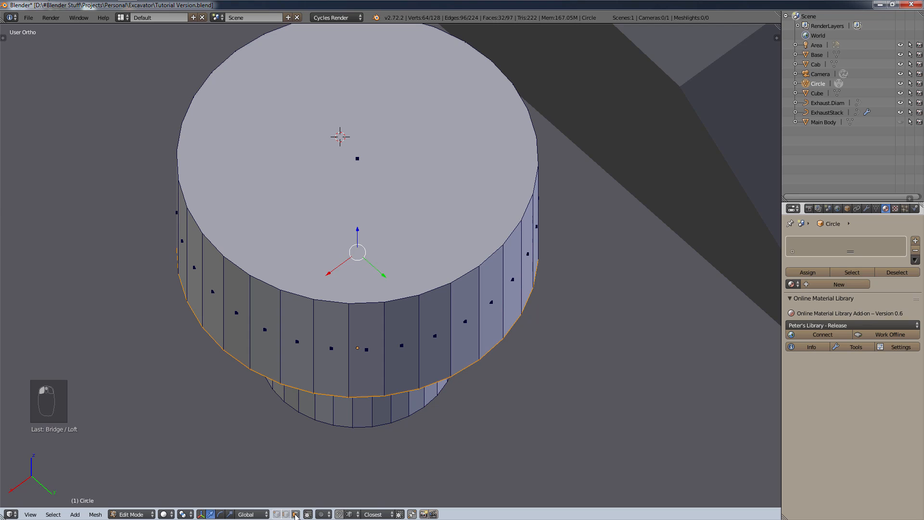
pyautogui.rightClick(361, 158)
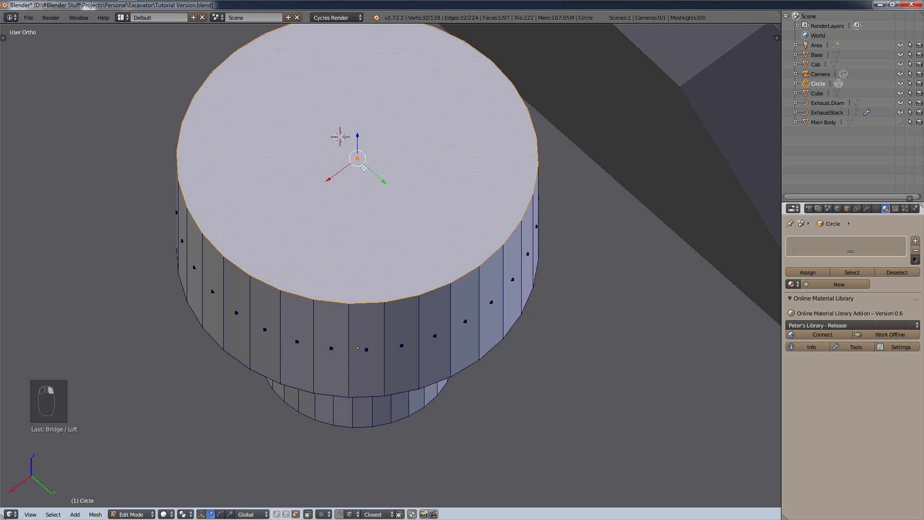
pyautogui.press('x')
pyautogui.click(355, 210)
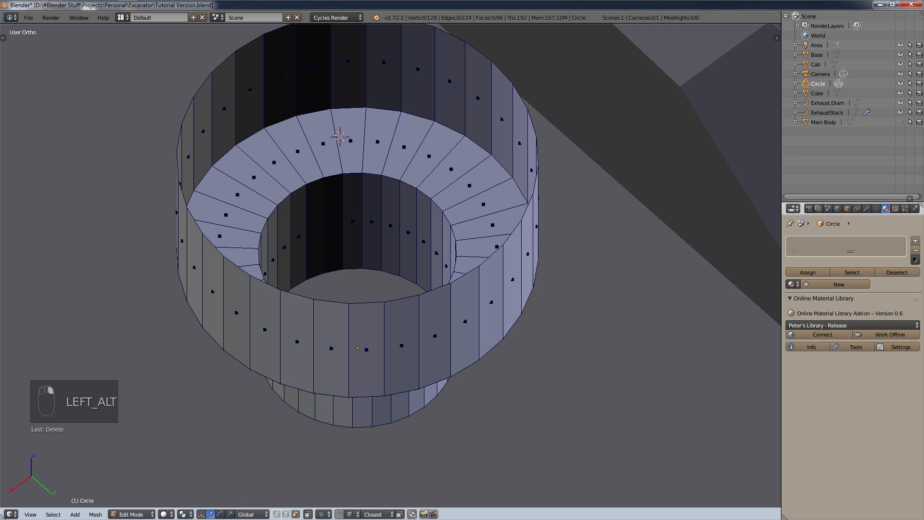
# - Extrude the cap's open top edge loop in place and scale the new ring to 0 at its centre
pyautogui.click(276, 514)
pyautogui.keyDown('alt'); pyautogui.click(186, 112); pyautogui.keyUp('alt')
pyautogui.moveTo(416, 211); pyautogui.dragTo(436, 214, button='middle')
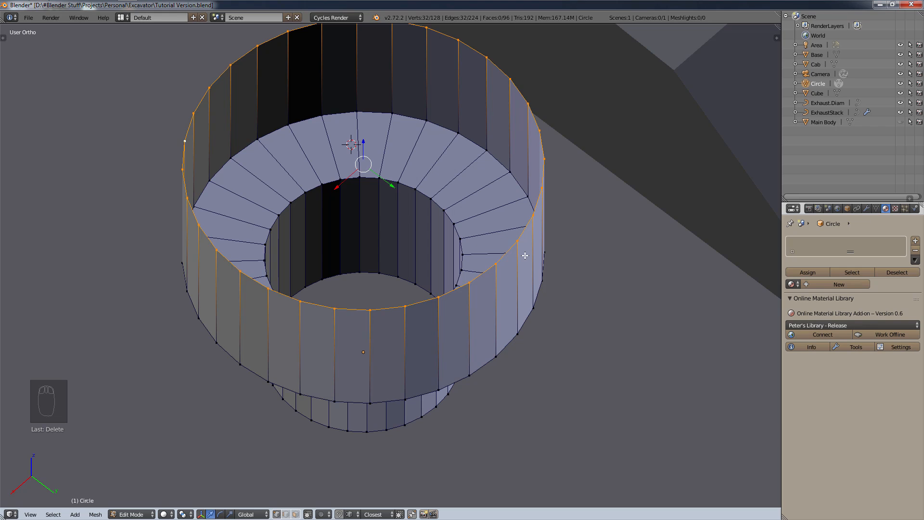
pyautogui.press('e')
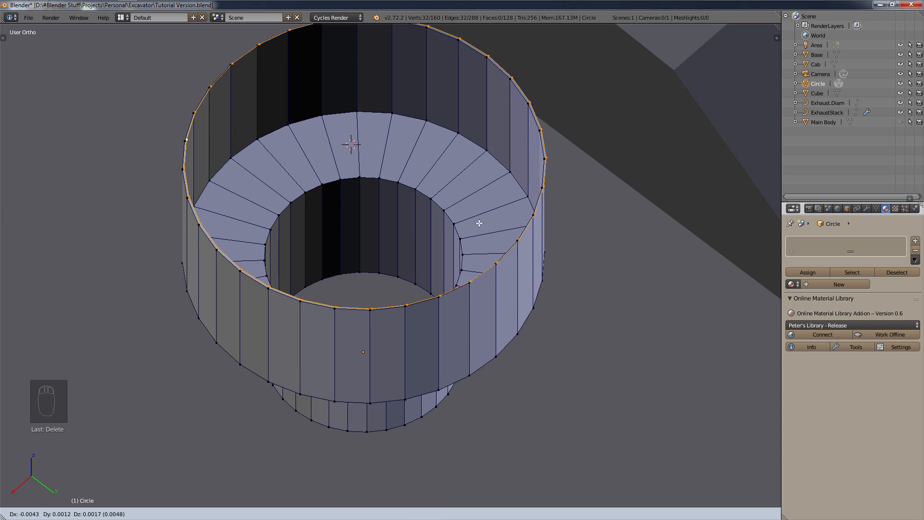
pyautogui.rightClick(428, 232)
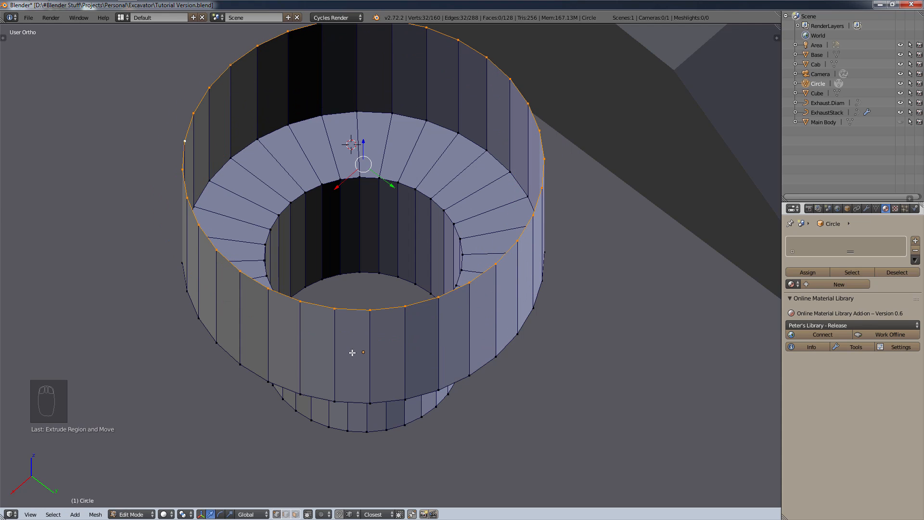
pyautogui.press('g')
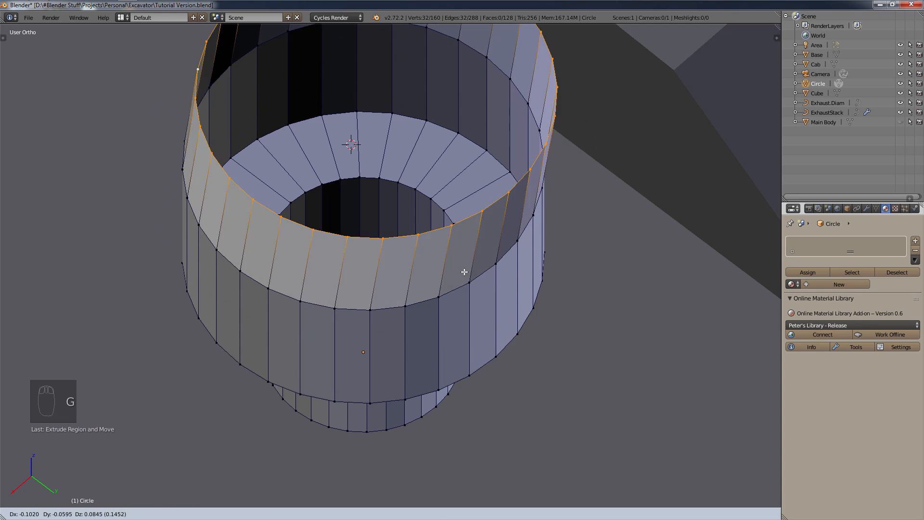
pyautogui.click(411, 209)
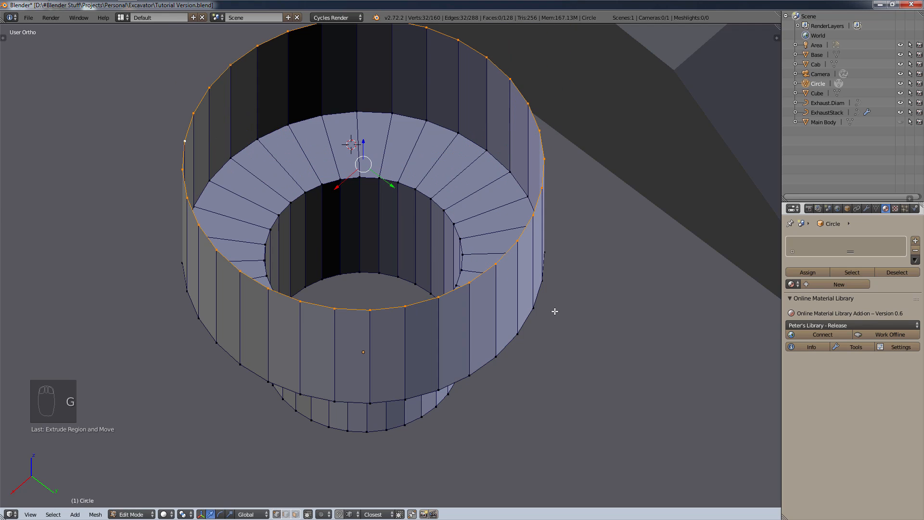
pyautogui.press('s')
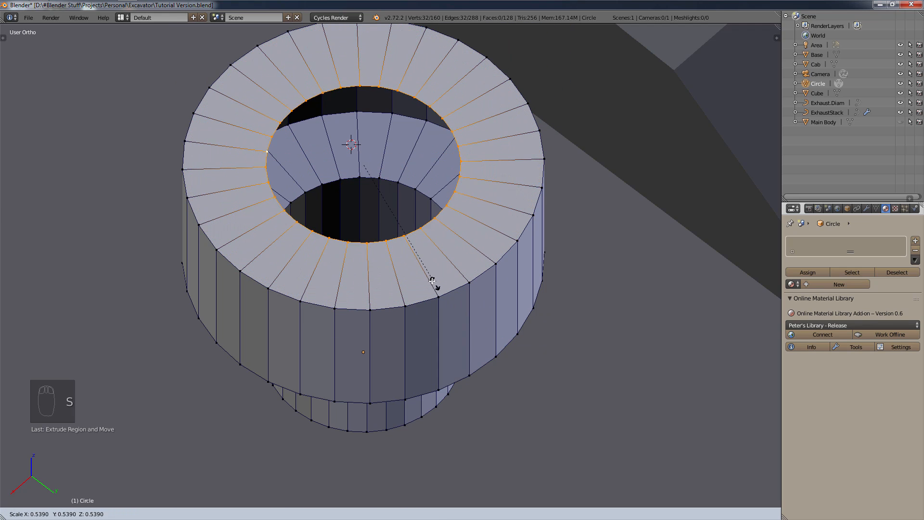
pyautogui.press('0')
pyautogui.click(382, 234)
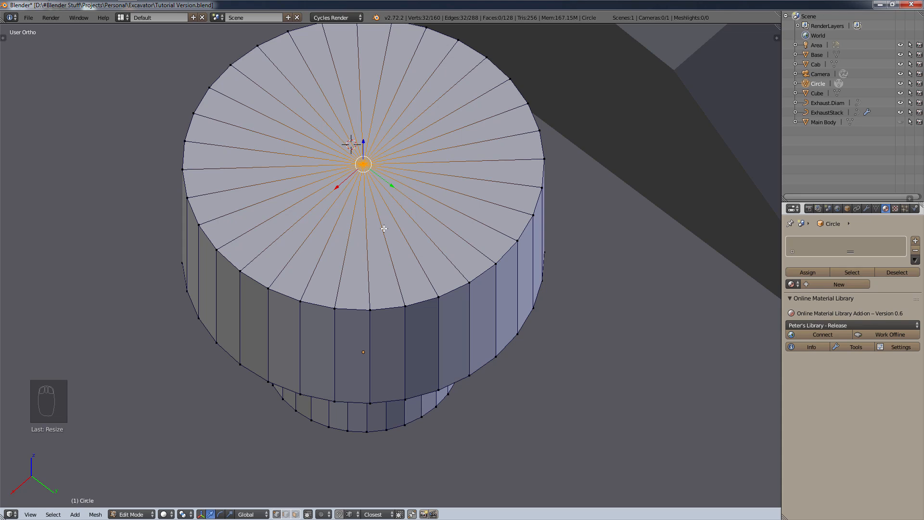
# - Merge the overlapping vertices at the centre of the cap's top with Remove Doubles
pyautogui.hotkey('ctrl', 'v')
pyautogui.click(393, 224)
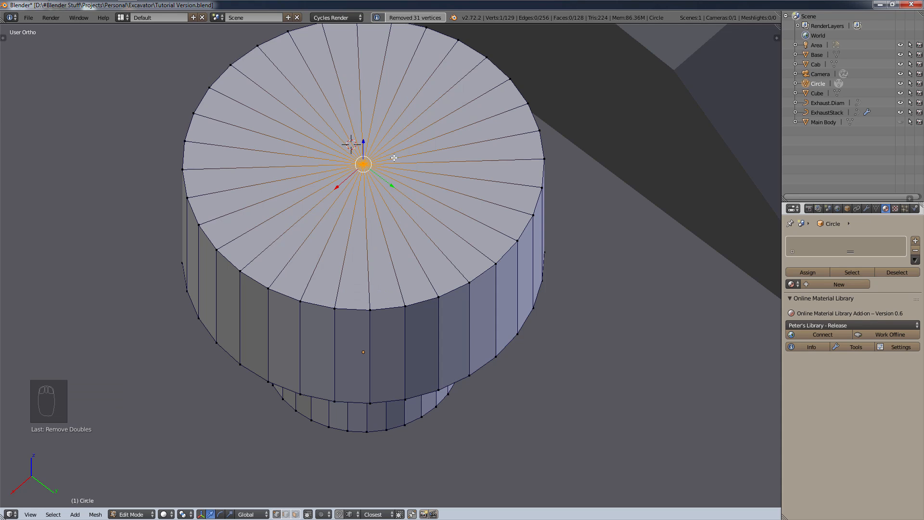
pyautogui.scroll(3, 366, 191)
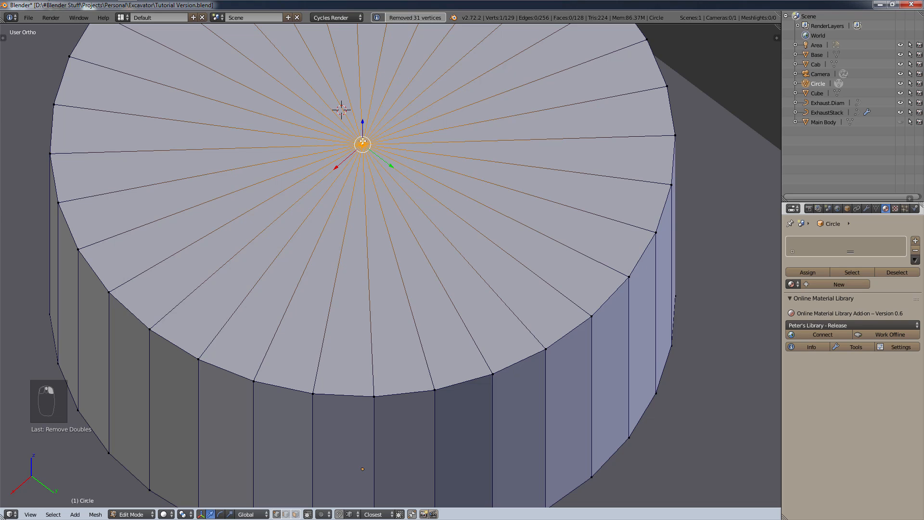
pyautogui.scroll(-4, 362, 142)
pyautogui.keyDown('shift'); pyautogui.moveTo(363, 143); pyautogui.dragTo(378, 166, button='middle'); pyautogui.keyUp('shift')
pyautogui.scroll(1, 379, 164)
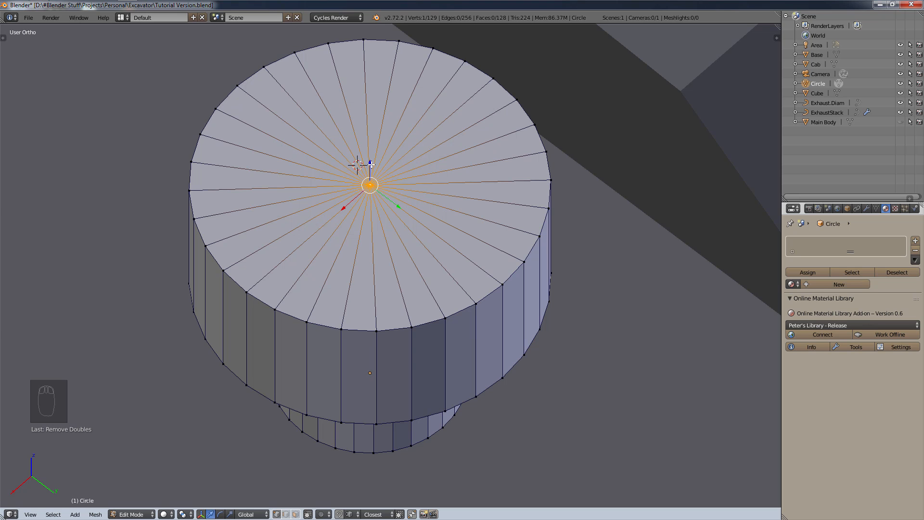
# - Try raising the cap's centre vertex by 0.1 along Z, compare it with the blueprint in the right view, and undo the move
pyautogui.moveTo(376, 198); pyautogui.dragTo(372, 168, button='middle')
pyautogui.moveTo(364, 170)
pyautogui.mouseDown()
pyautogui.moveTo(371, 131)
pyautogui.moveTo(374, 162)
pyautogui.mouseUp()
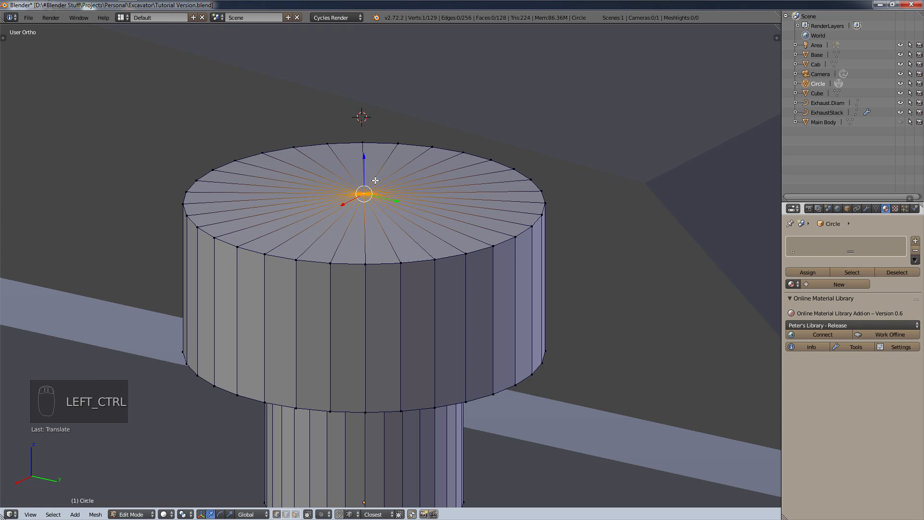
pyautogui.hotkey('ctrl', 'z')
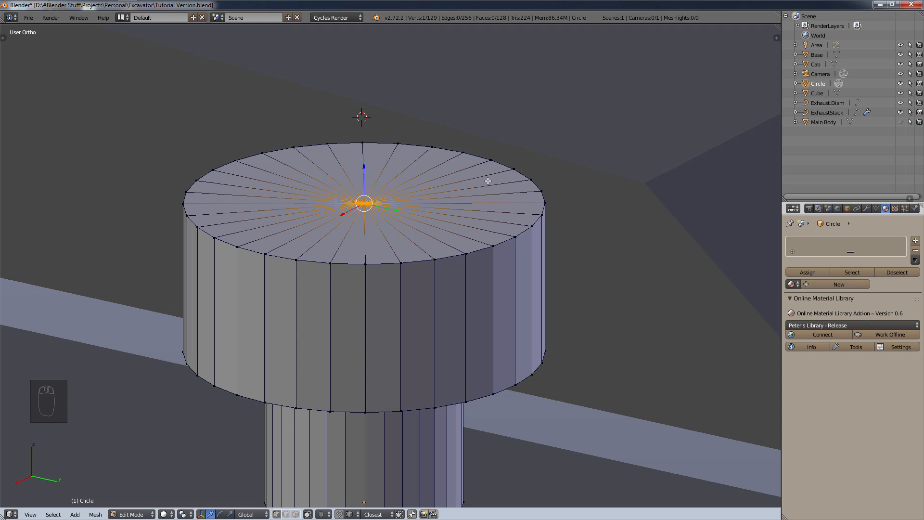
pyautogui.moveTo(365, 167); pyautogui.dragTo(372, 136)
pyautogui.write('0.')
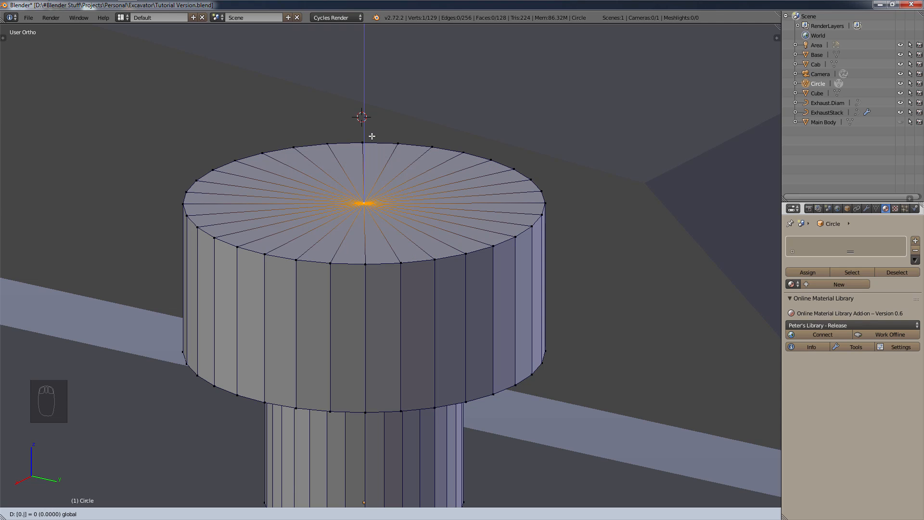
pyautogui.write('1')
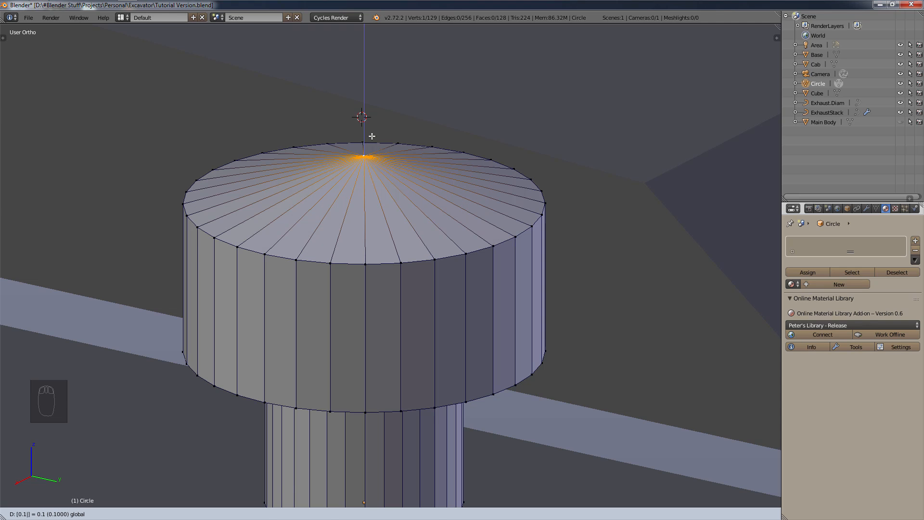
pyautogui.press('Return')
pyautogui.scroll(-4, 385, 137)
pyautogui.press('KP_3')
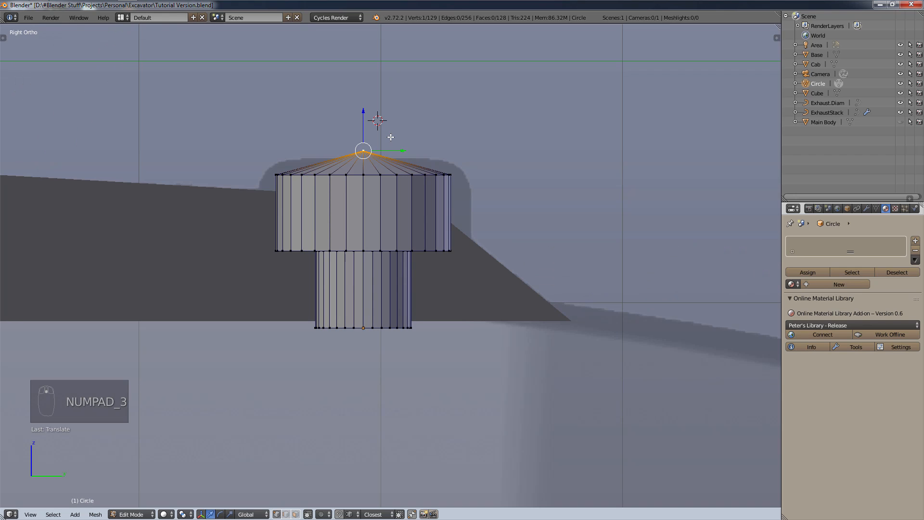
pyautogui.scroll(5, 349, 124)
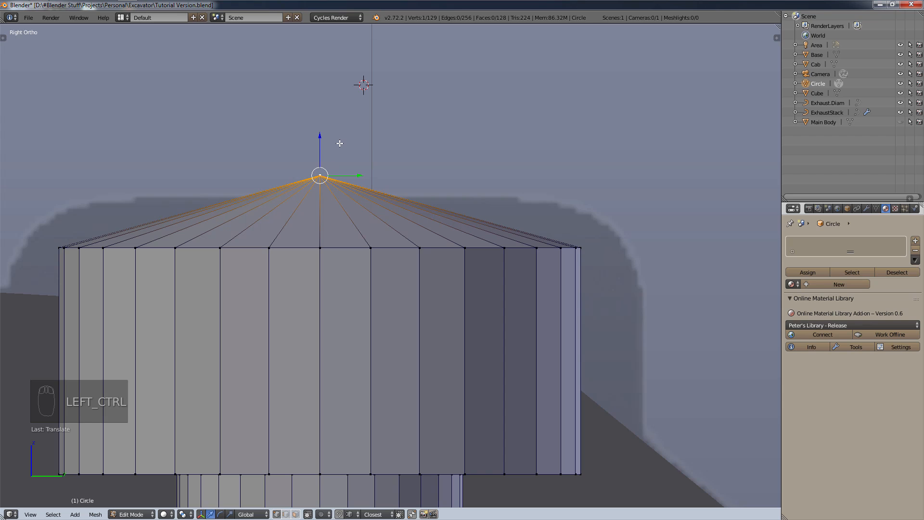
pyautogui.hotkey('ctrl', 'z')
# - Unhide the Main Body object to show the cap on the excavator again
pyautogui.scroll(-3, 525, 297)
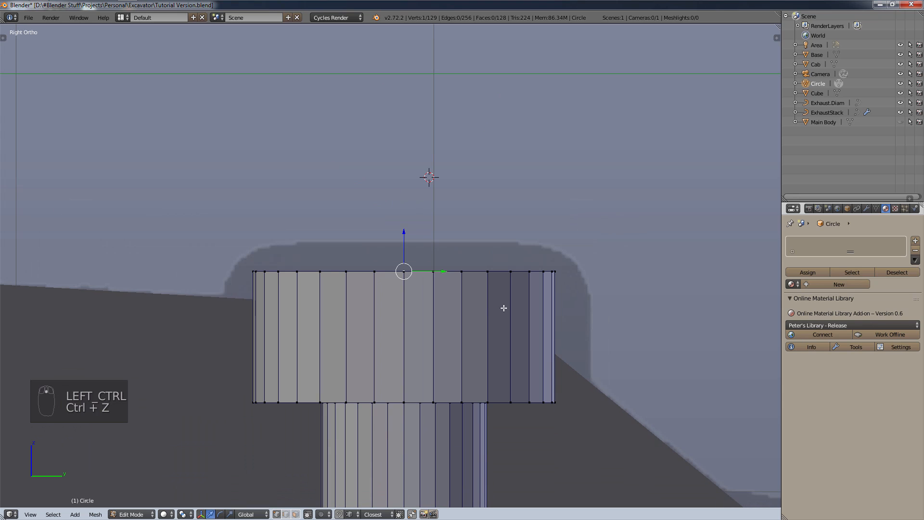
pyautogui.moveTo(558, 284); pyautogui.dragTo(551, 305, button='middle')
pyautogui.keyDown('shift'); pyautogui.moveTo(533, 400); pyautogui.dragTo(543, 320, button='middle'); pyautogui.keyUp('shift')
pyautogui.moveTo(544, 395); pyautogui.dragTo(545, 366, button='middle')
pyautogui.keyDown('shift'); pyautogui.moveTo(545, 385); pyautogui.dragTo(561, 362, button='middle'); pyautogui.keyUp('shift')
pyautogui.scroll(-3, 568, 349)
pyautogui.scroll(-3, 560, 362)
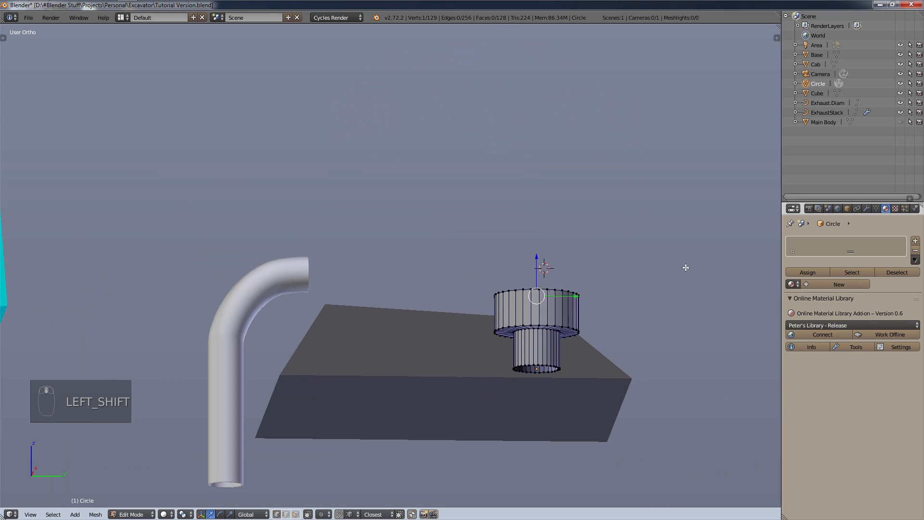
pyautogui.click(900, 122)
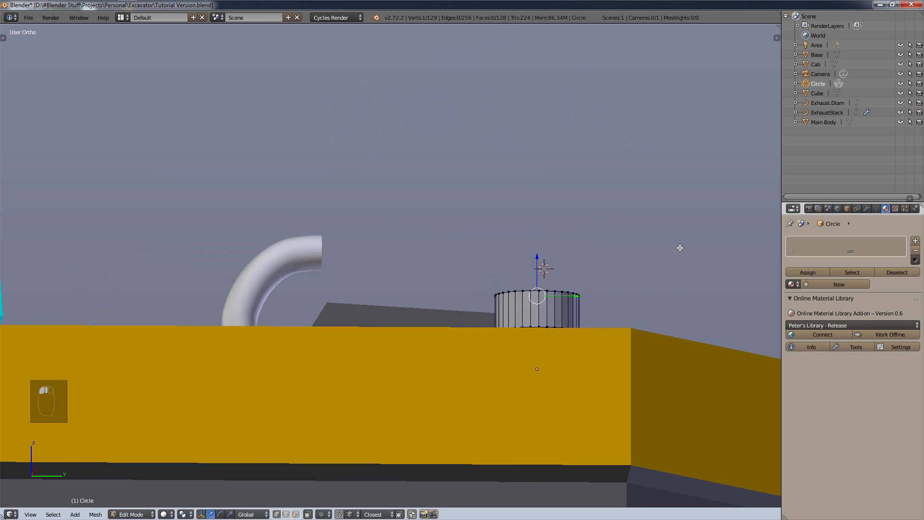
pyautogui.moveTo(678, 248); pyautogui.dragTo(652, 276, button='middle')
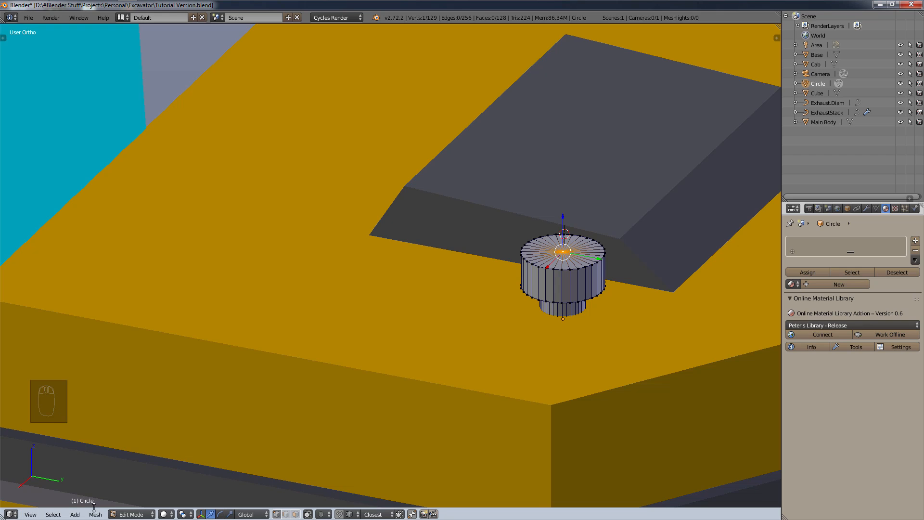
# - Return to Object Mode and apply smooth shading to the cap object
pyautogui.click(130, 514)
pyautogui.click(135, 504)
pyautogui.moveTo(539, 366)
pyautogui.mouseDown(button='middle')
pyautogui.moveTo(555, 336)
pyautogui.moveTo(530, 343)
pyautogui.moveTo(536, 304)
pyautogui.moveTo(680, 273)
pyautogui.mouseUp(button='middle')
pyautogui.press('z')
pyautogui.click(498, 337)
pyautogui.scroll(3, 563, 328)
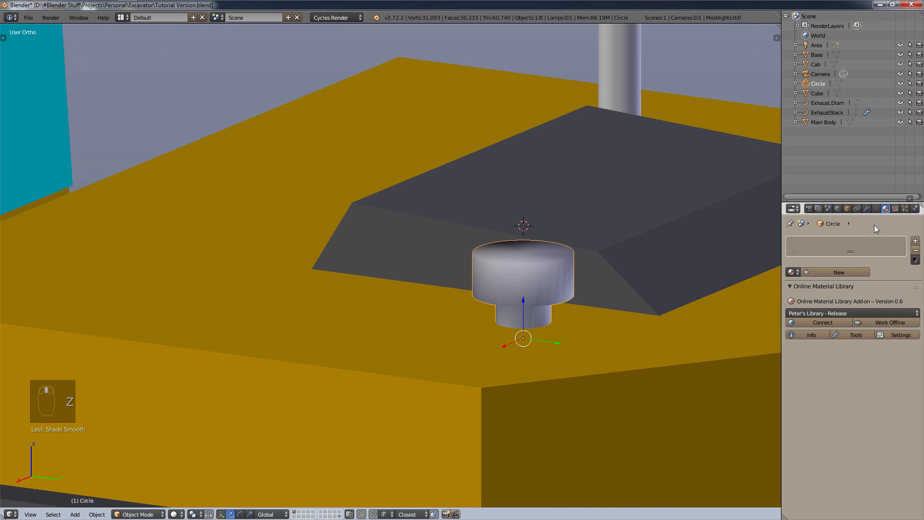
# - Add an Edge Split modifier to the cap object and check the cap against the rest of the body
pyautogui.click(867, 208)
pyautogui.click(832, 242)
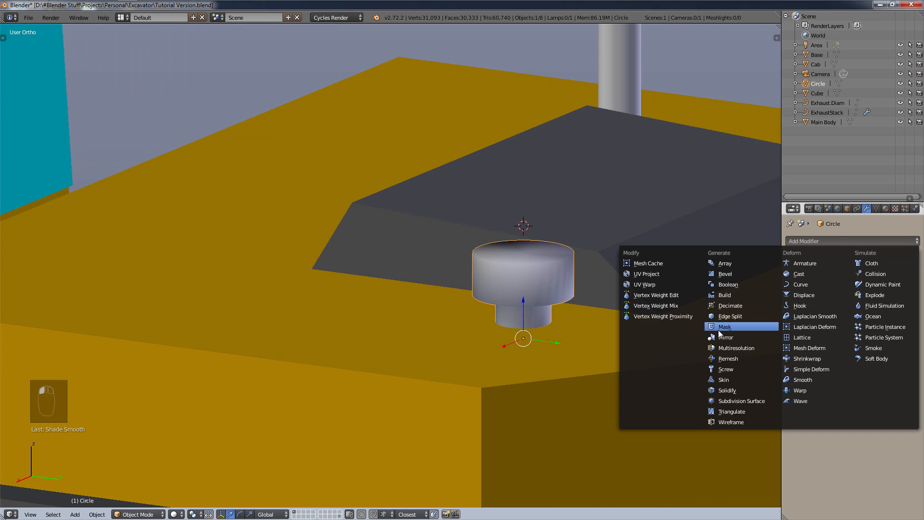
pyautogui.click(748, 315)
pyautogui.moveTo(685, 329); pyautogui.dragTo(506, 318, button='middle')
pyautogui.scroll(-4, 508, 317)
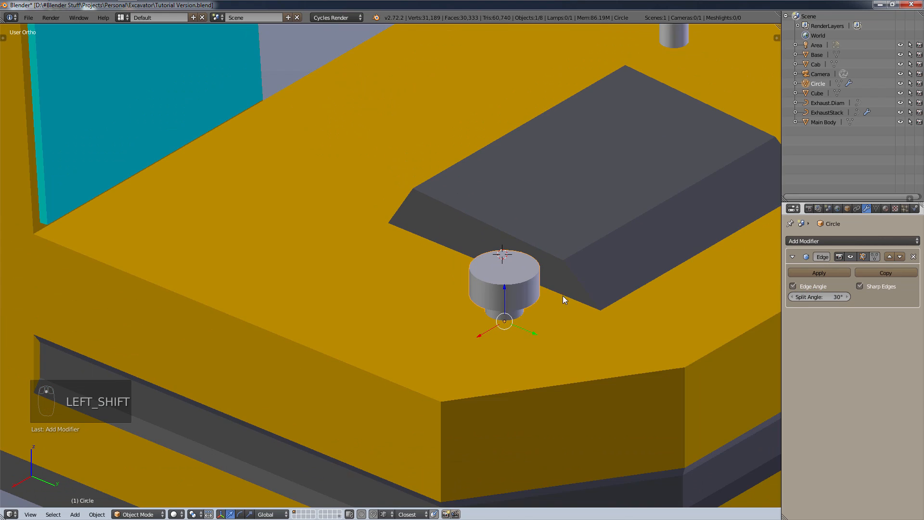
pyautogui.keyDown('shift'); pyautogui.moveTo(564, 293); pyautogui.dragTo(483, 341, button='middle'); pyautogui.keyUp('shift')
pyautogui.scroll(-4, 674, 198)
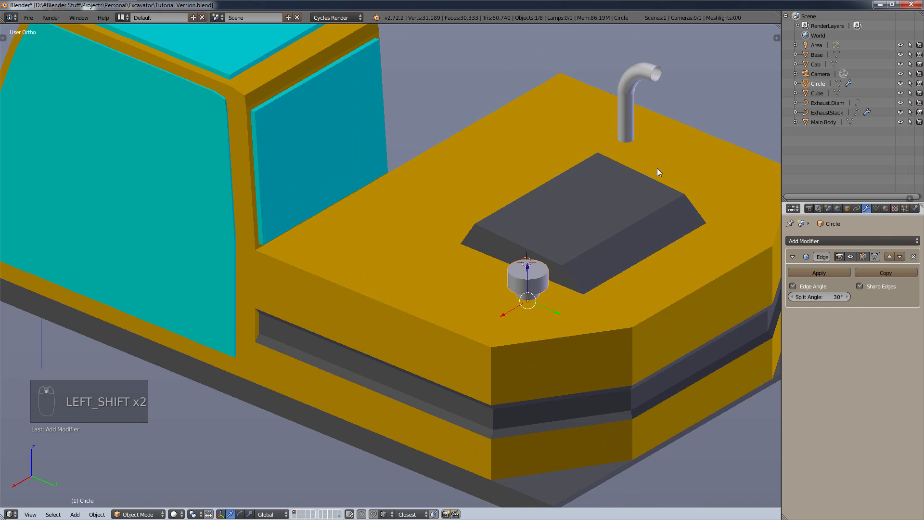
pyautogui.keyDown('shift'); pyautogui.moveTo(656, 171); pyautogui.dragTo(586, 196, button='middle'); pyautogui.keyUp('shift')
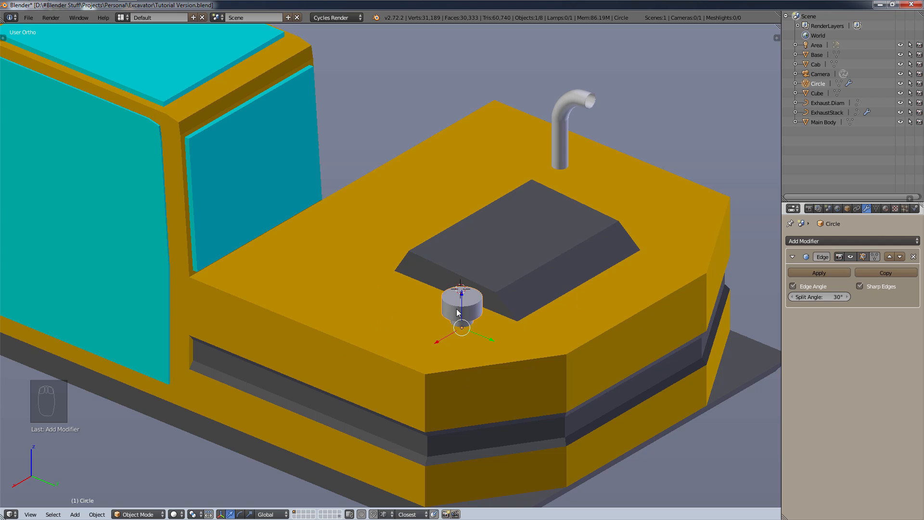
# - Create a new material for the cap object instead of reusing an existing one
pyautogui.scroll(2, 458, 311)
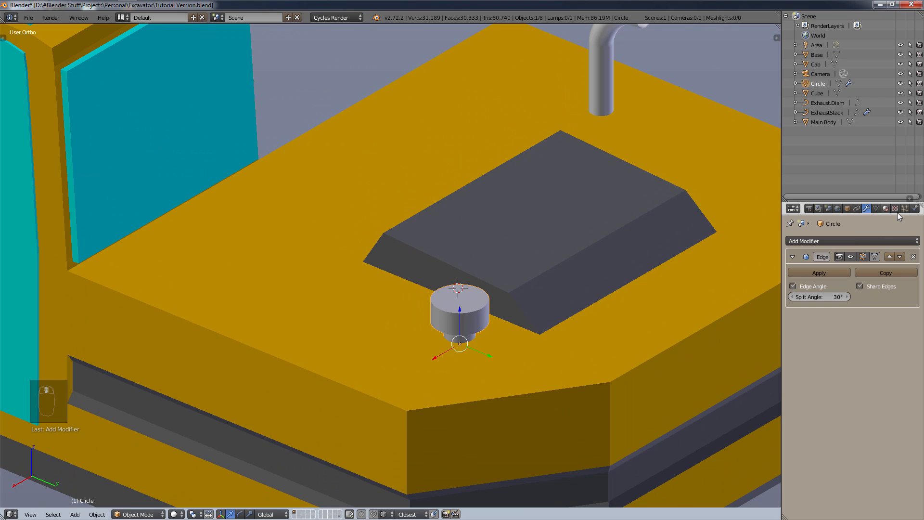
pyautogui.click(886, 208)
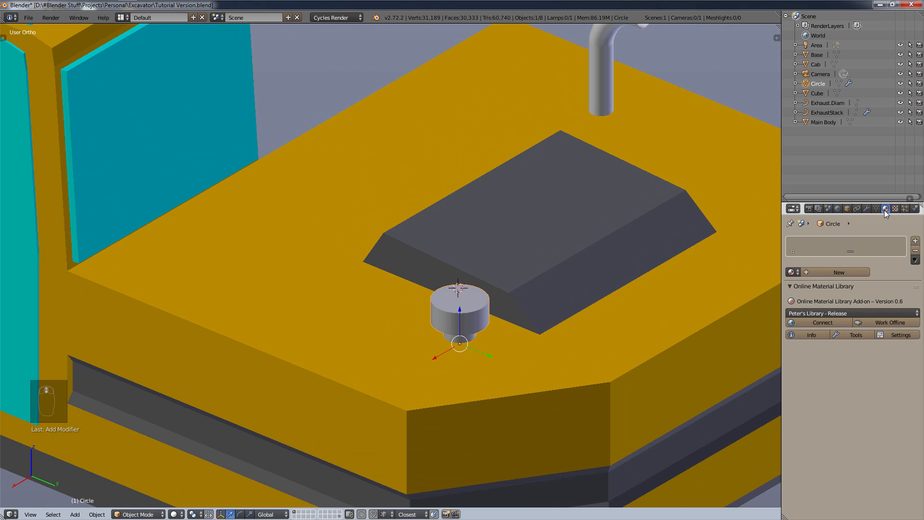
pyautogui.click(792, 272)
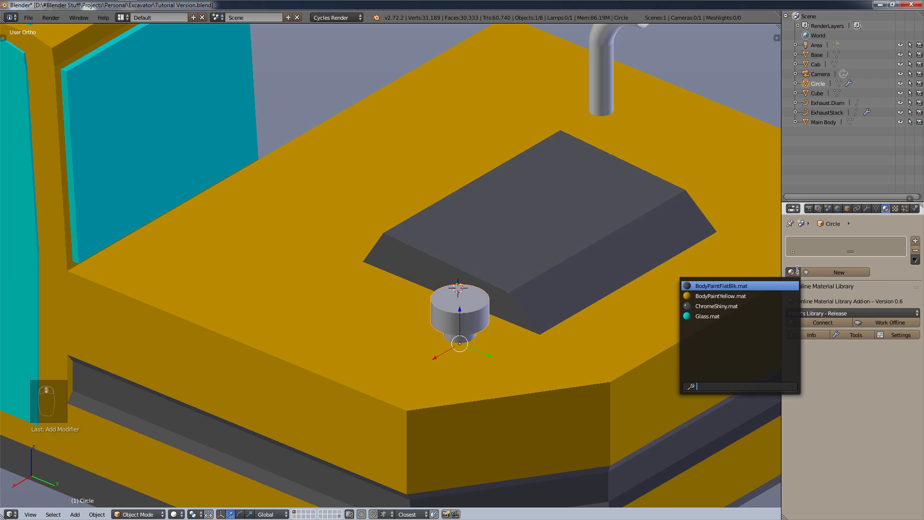
pyautogui.click(823, 272)
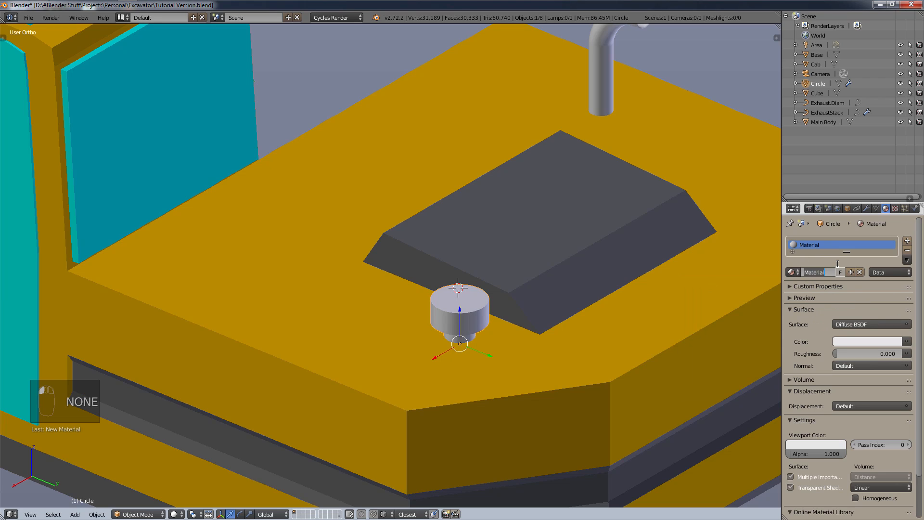
# - Name the cap's new material BrushedStainless.mat
pyautogui.write('Br')
pyautogui.write('ushedStainless.mat')
pyautogui.press('Return')
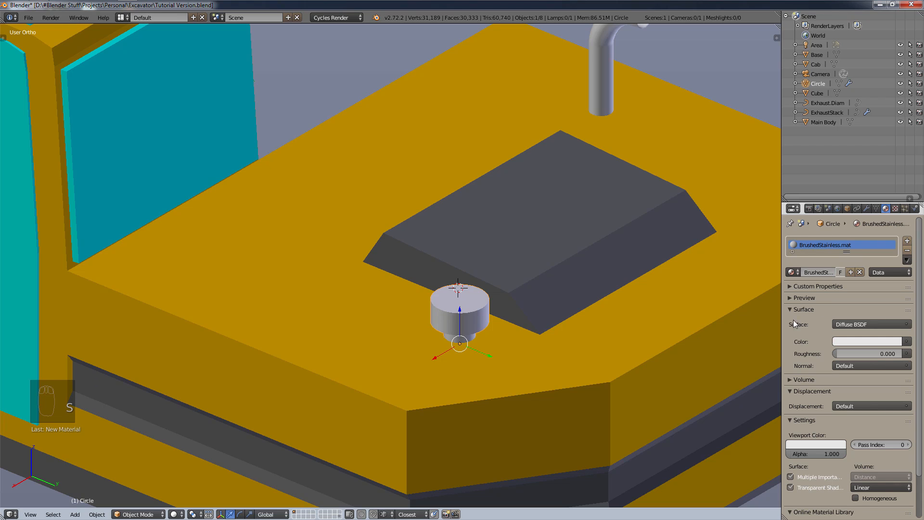
# - Set the material's surface to a Mix Shader combining Diffuse BSDF and Glossy BSDF, keeping the GGX distribution
pyautogui.scroll(-3, 822, 353)
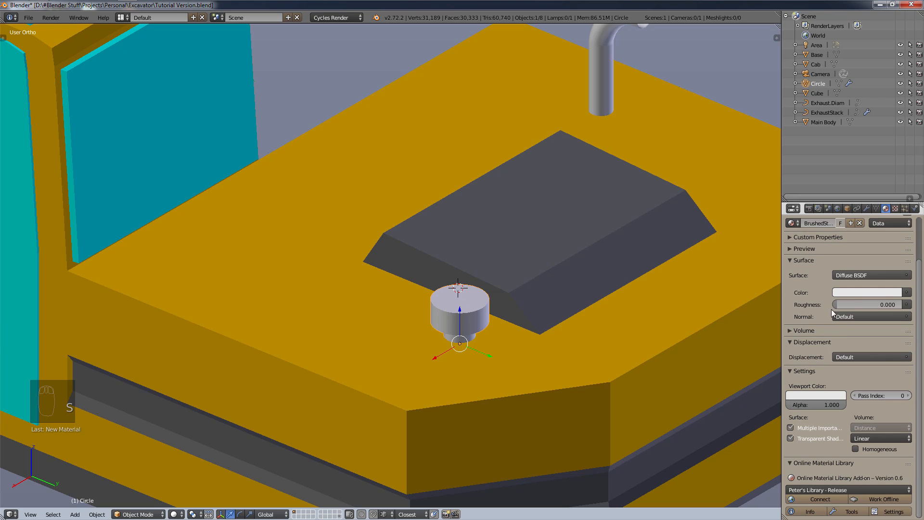
pyautogui.click(847, 274)
pyautogui.click(802, 211)
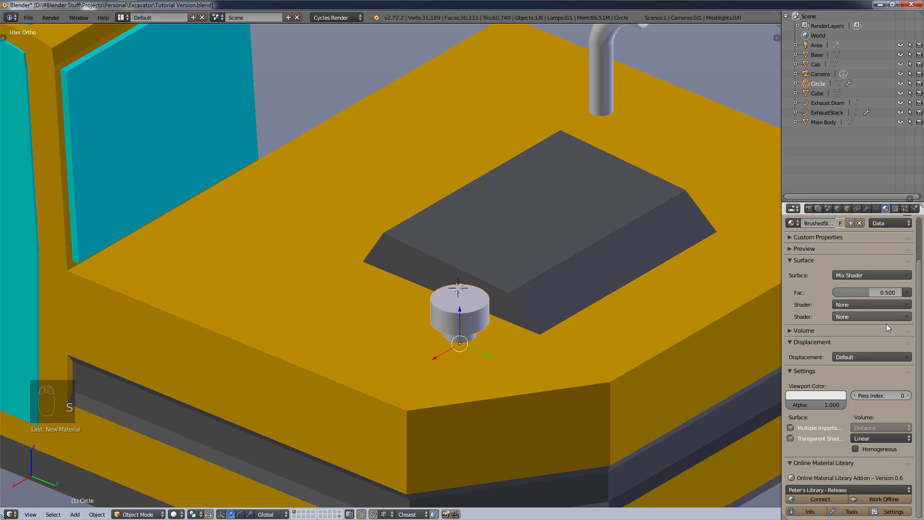
pyautogui.click(865, 305)
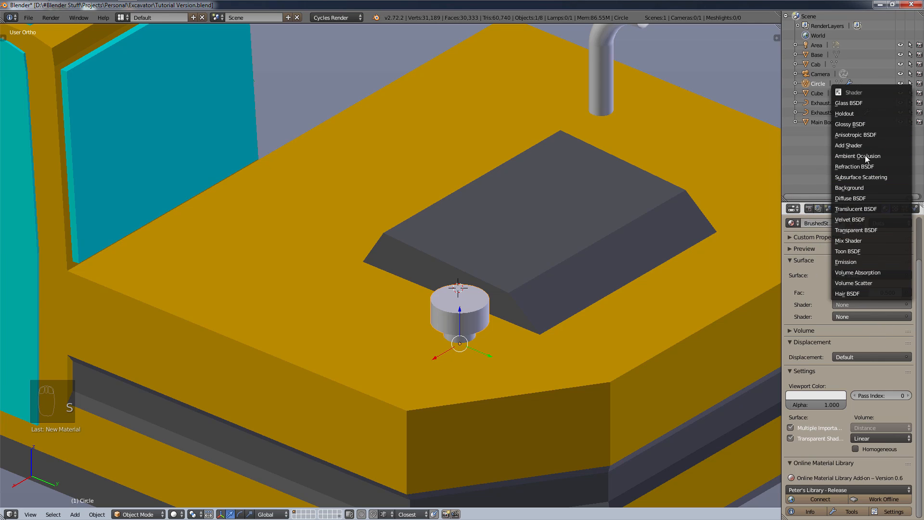
pyautogui.click(873, 198)
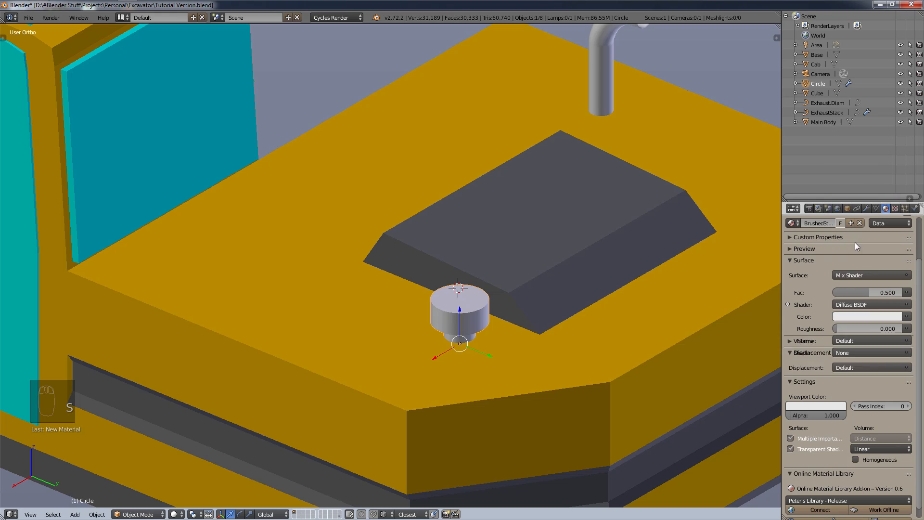
pyautogui.click(852, 352)
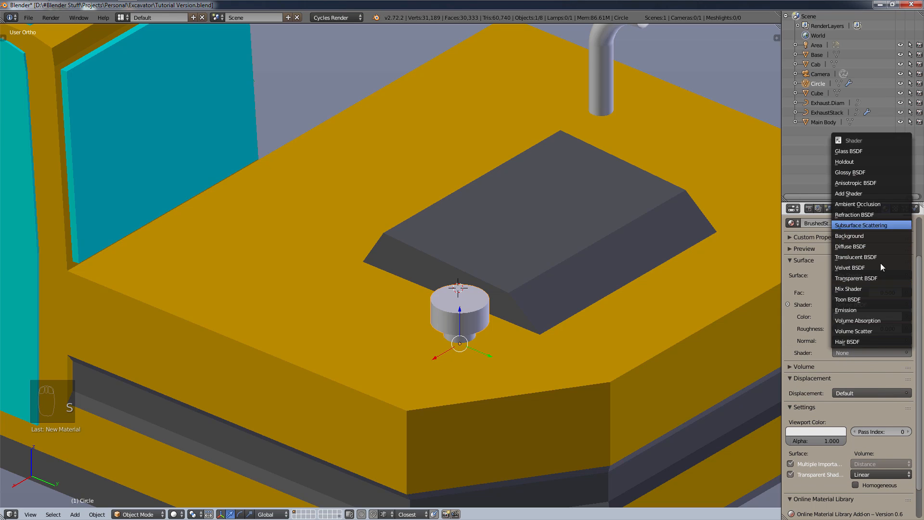
pyautogui.click(867, 171)
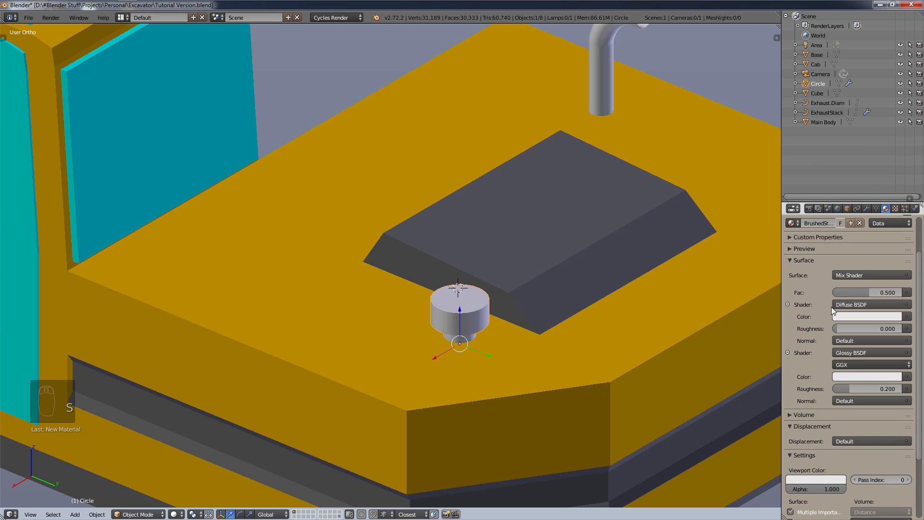
pyautogui.click(859, 363)
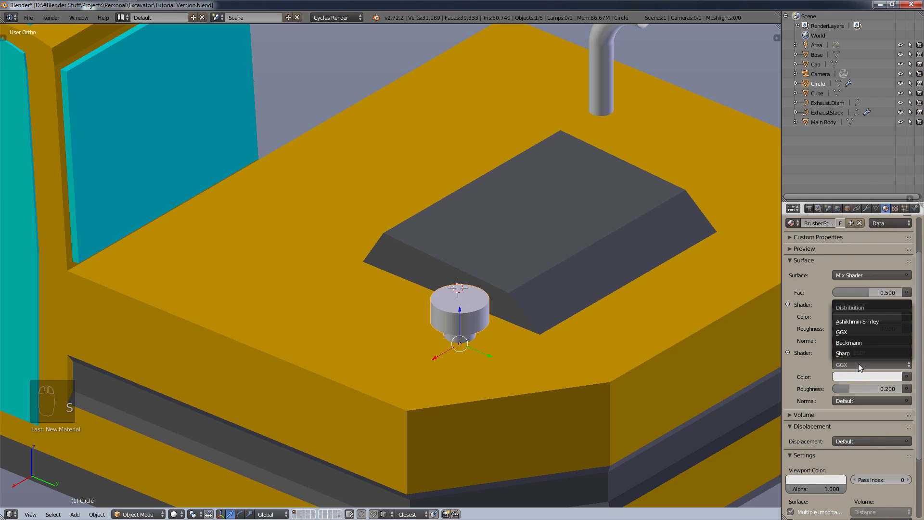
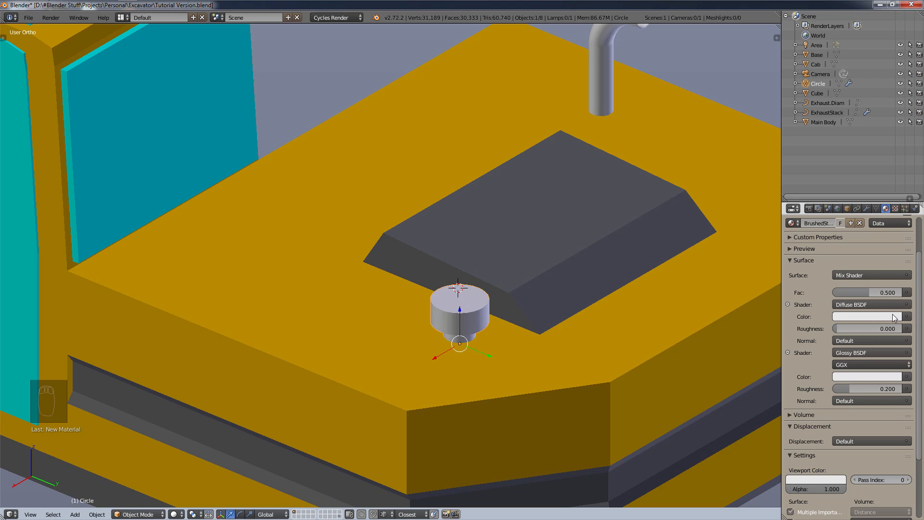
# - Darken the diffuse color to a neutral grey and set the glossy color to pure white with a value of 1.000
pyautogui.click(856, 317)
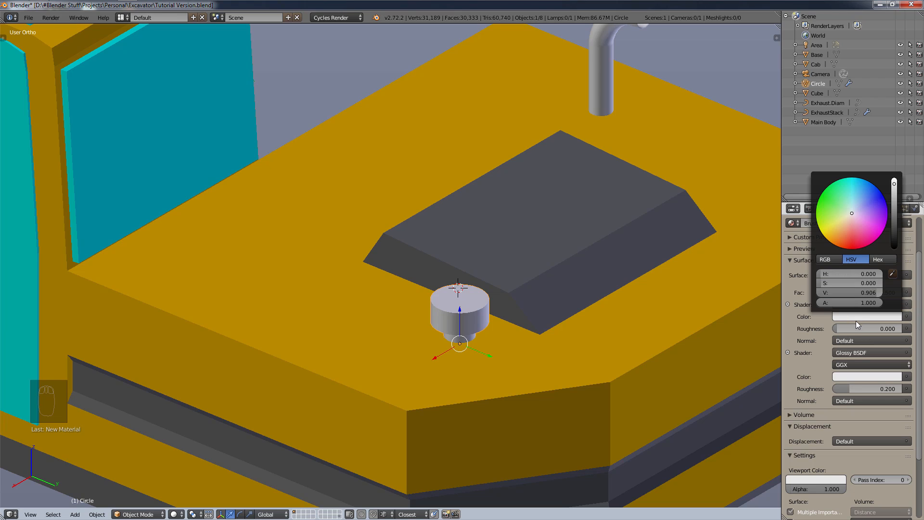
pyautogui.click(894, 193)
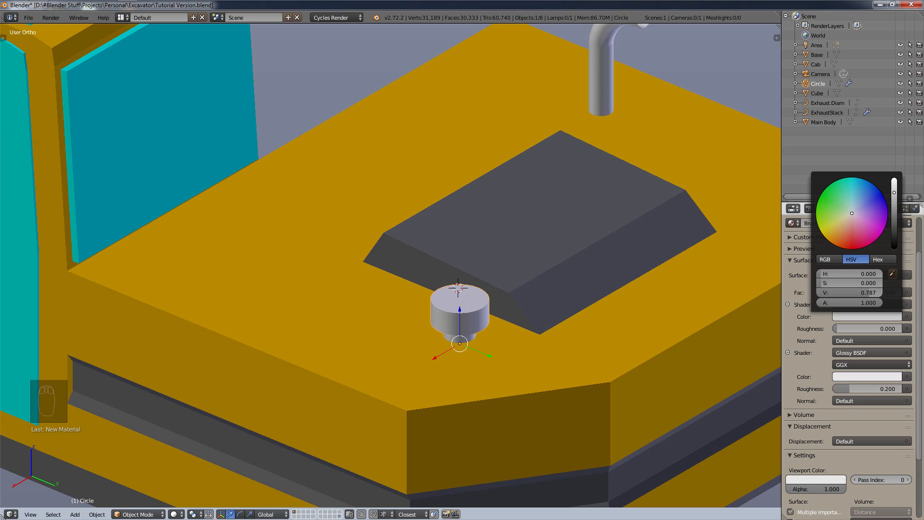
pyautogui.moveTo(894, 192); pyautogui.dragTo(895, 198)
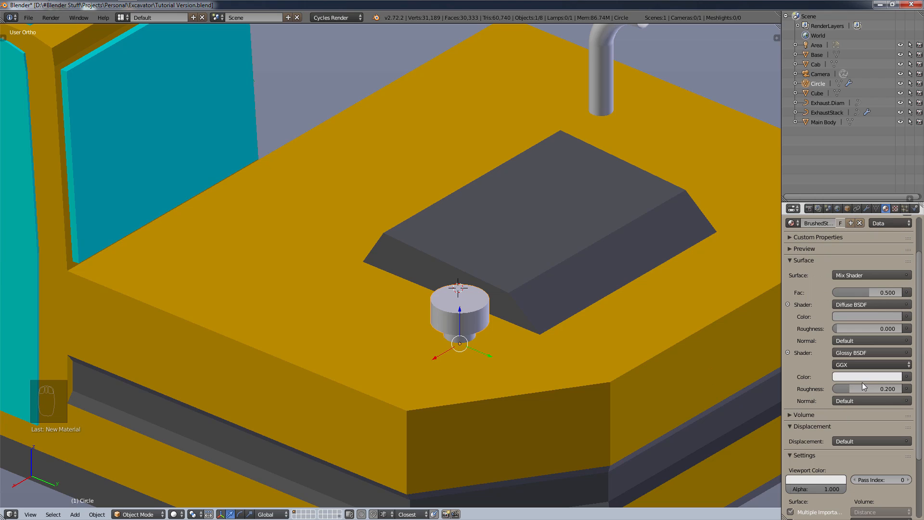
pyautogui.click(846, 376)
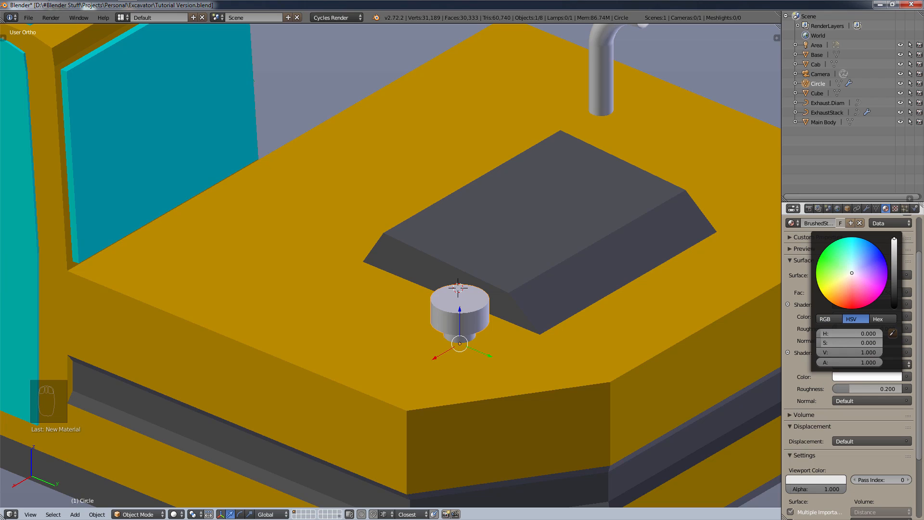
# - Switch the viewport to Rendered shading and view the cap's material up close
pyautogui.click(179, 514)
pyautogui.click(201, 444)
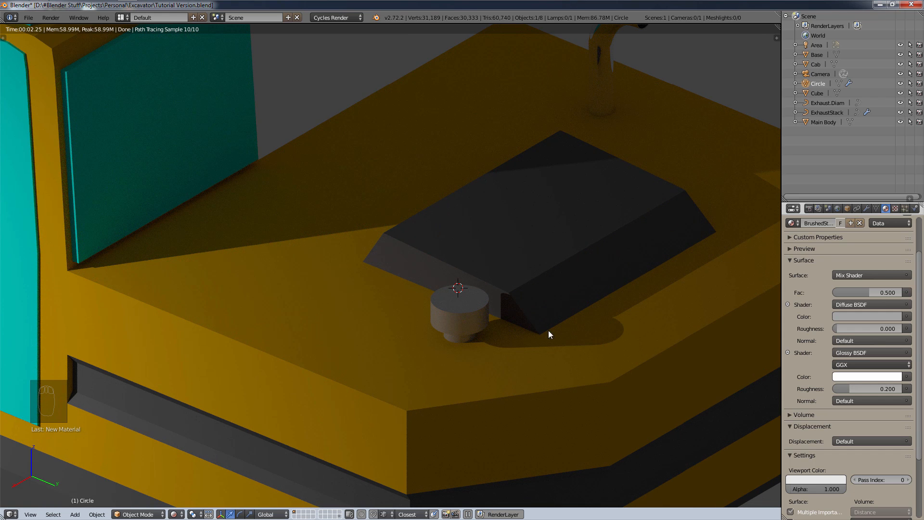
pyautogui.scroll(8, 487, 328)
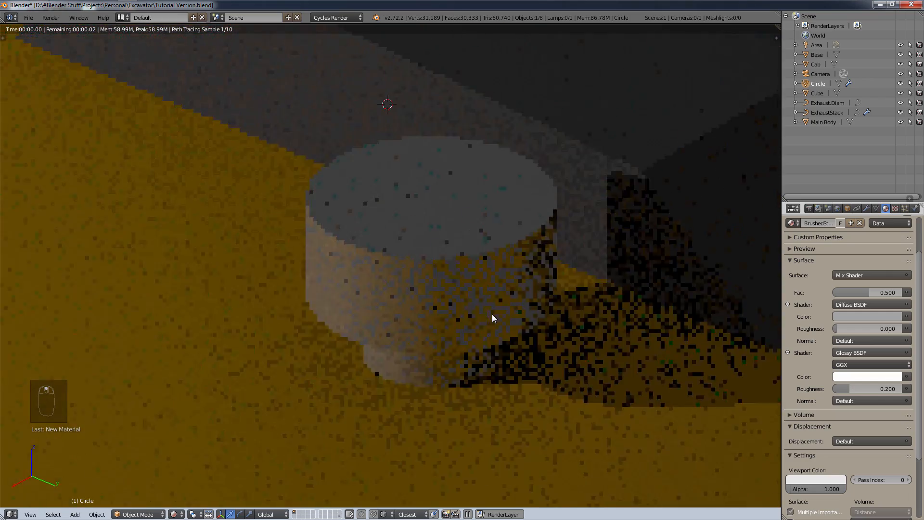
pyautogui.scroll(4, 492, 314)
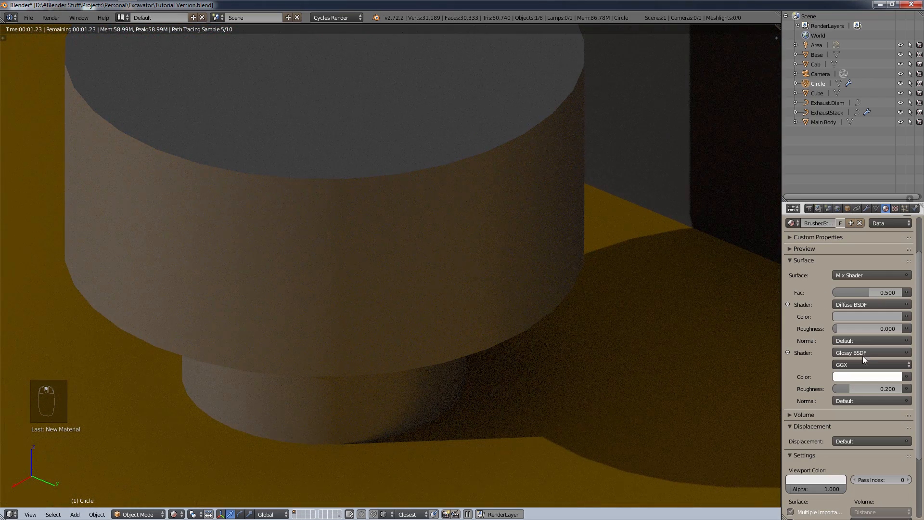
# - Try a glossy roughness of 0 together with a mix factor of 1 on the cap's material
pyautogui.moveTo(867, 388); pyautogui.dragTo(836, 389)
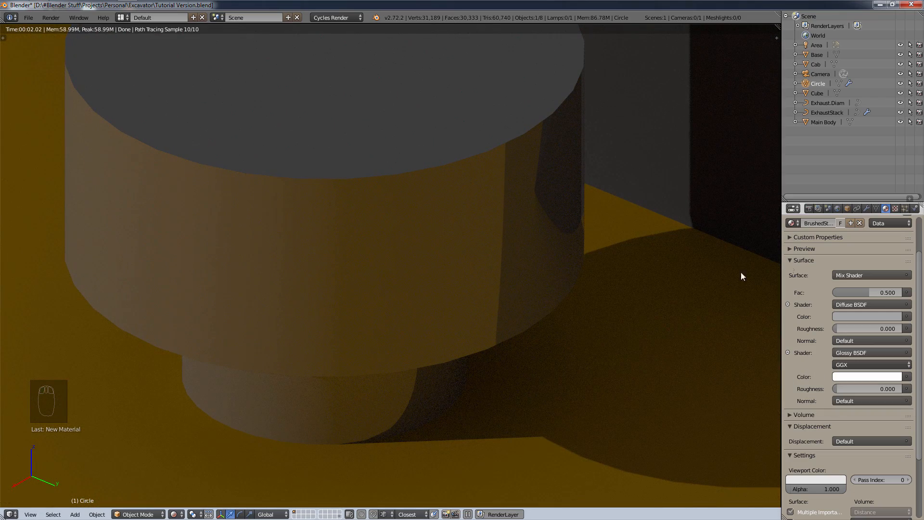
pyautogui.click(879, 292)
pyautogui.write('1')
pyautogui.press('Return')
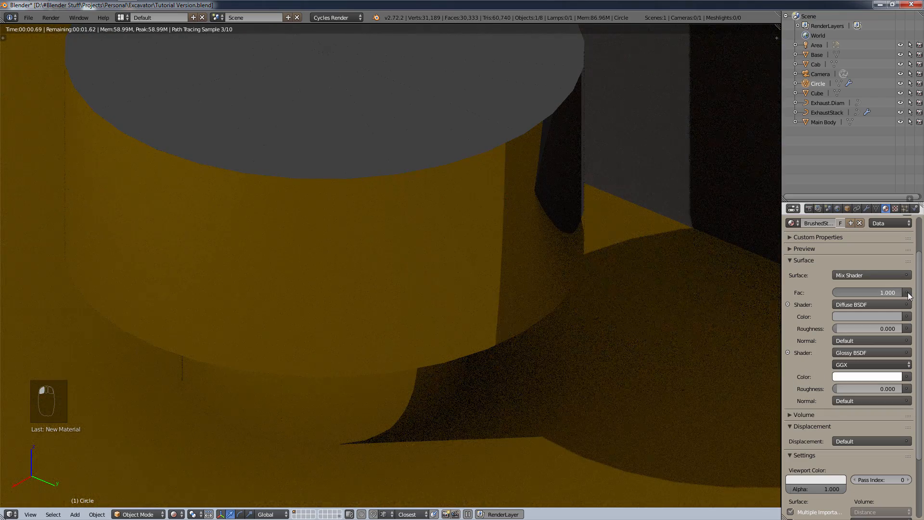
pyautogui.scroll(-5, 519, 314)
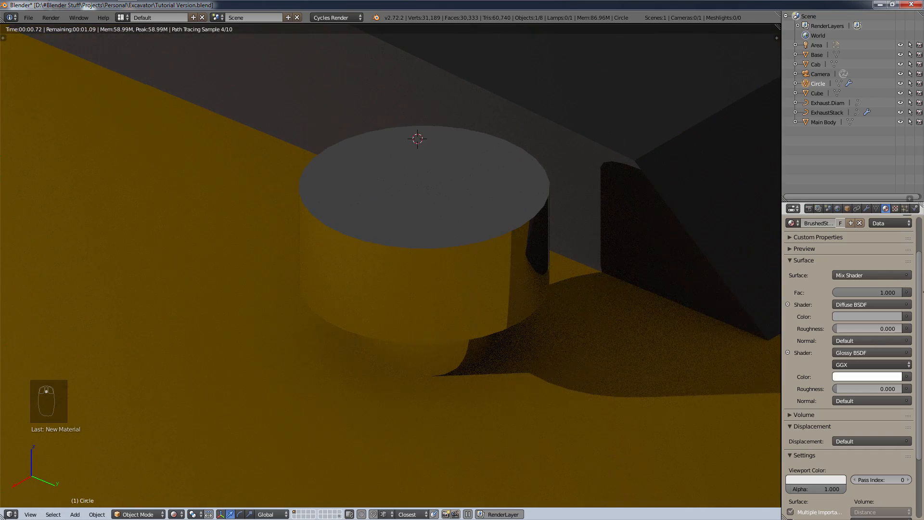
# - Try lower mix factors of 0.228 and 0.4, and set the mix factor to 0.25
pyautogui.moveTo(894, 291); pyautogui.dragTo(852, 292)
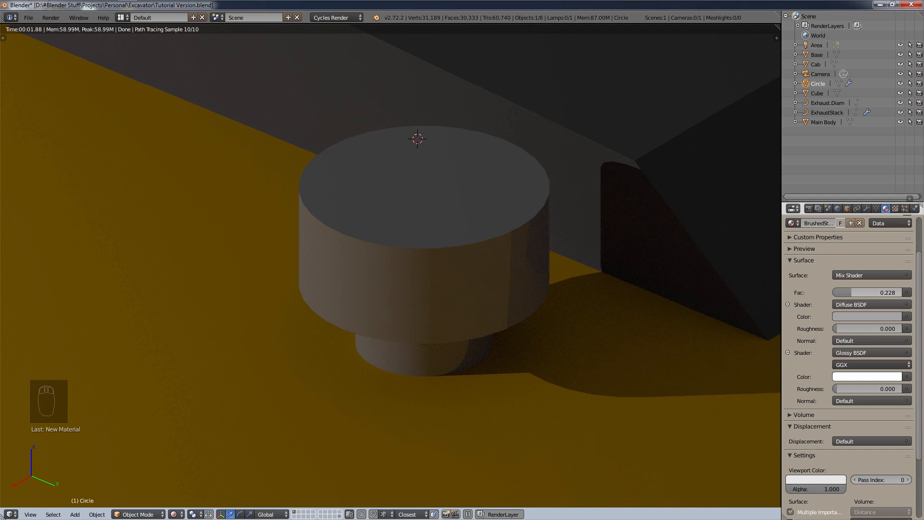
pyautogui.click(861, 293)
pyautogui.press('Return')
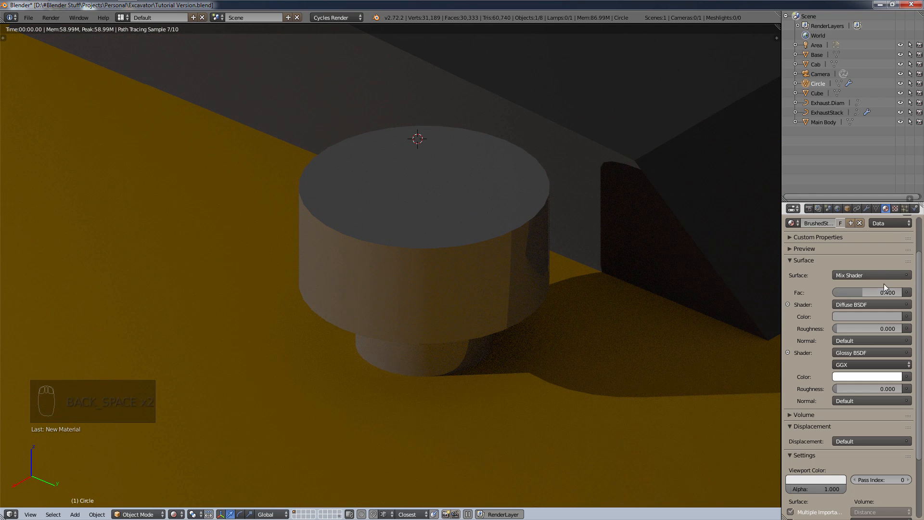
pyautogui.click(871, 292)
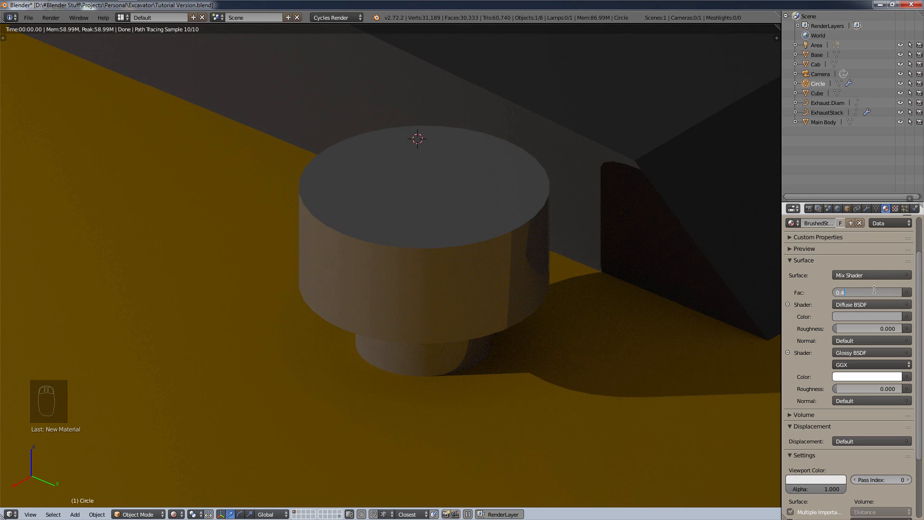
pyautogui.write('0.25')
pyautogui.press('Return')
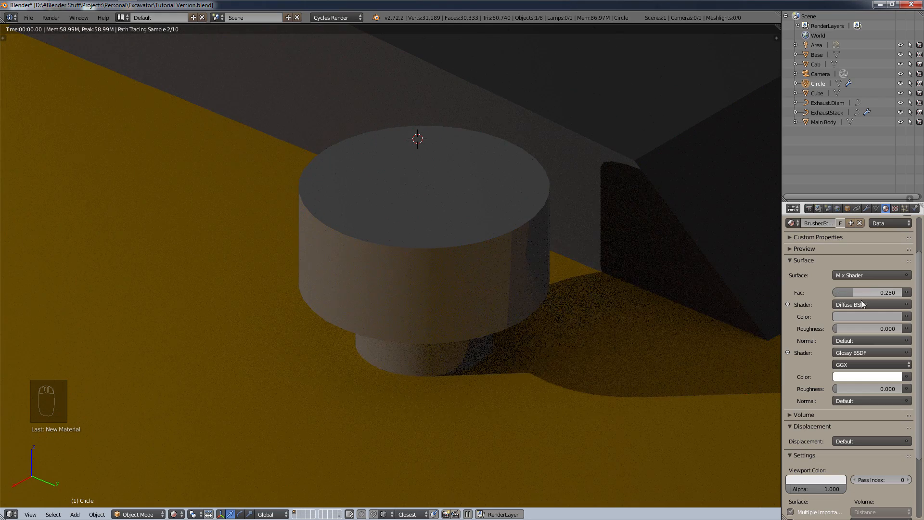
# - Try a glossy roughness of about 0.309, and set it to 0.2
pyautogui.moveTo(849, 388); pyautogui.dragTo(873, 387)
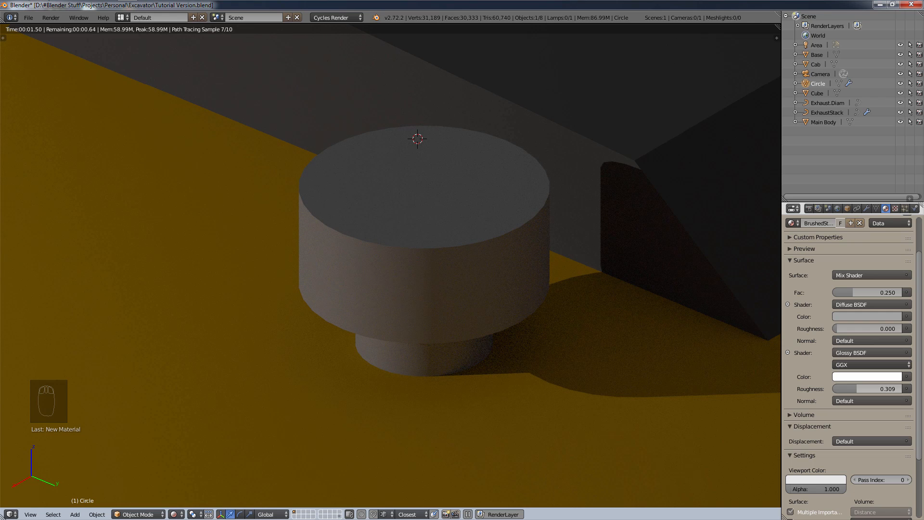
pyautogui.click(866, 389)
pyautogui.click(715, 418)
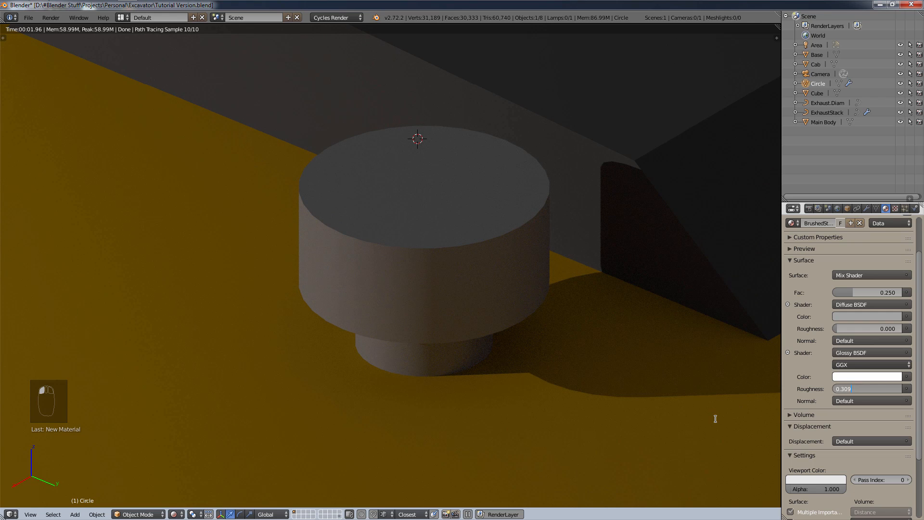
pyautogui.press('BackSpace')
pyautogui.press('BackSpace')
pyautogui.write('2')
pyautogui.press('Return')
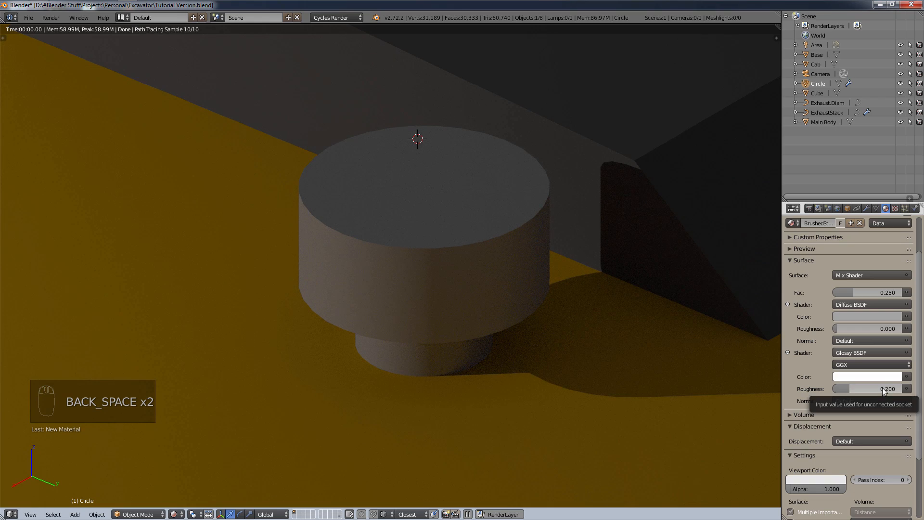
# - Examine the cap's rendered material from several angles and distances against the engine cover and exhaust stack
pyautogui.scroll(-3, 394, 397)
pyautogui.moveTo(395, 396); pyautogui.dragTo(476, 325, button='middle')
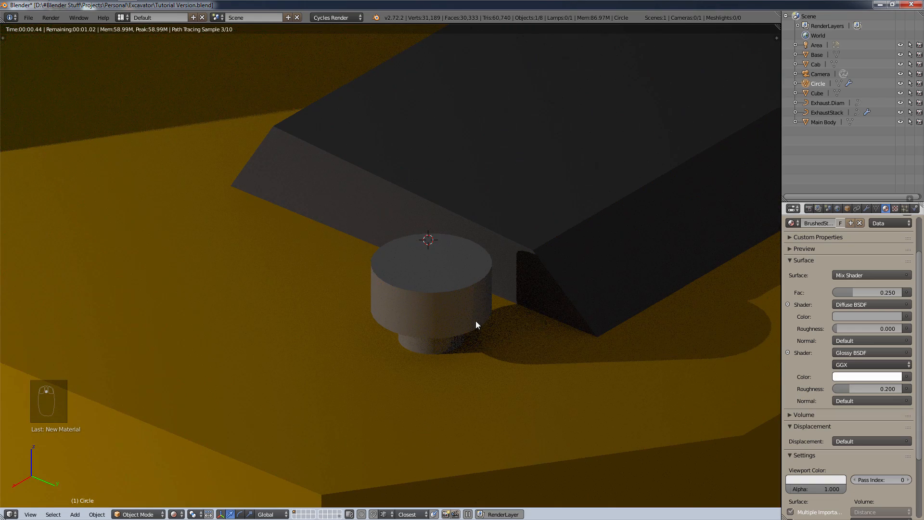
pyautogui.scroll(-2, 457, 308)
pyautogui.scroll(-2, 460, 304)
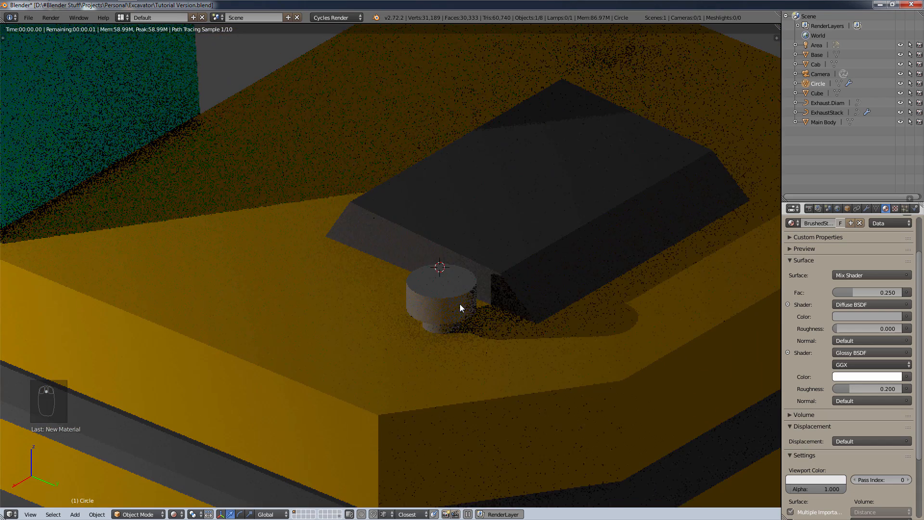
pyautogui.moveTo(468, 302); pyautogui.dragTo(493, 265, button='middle')
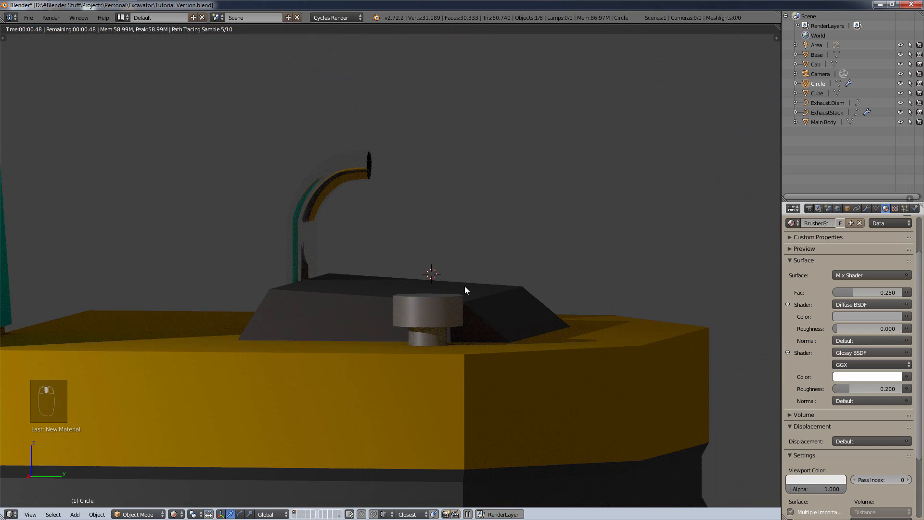
pyautogui.moveTo(386, 250); pyautogui.dragTo(372, 90, button='middle')
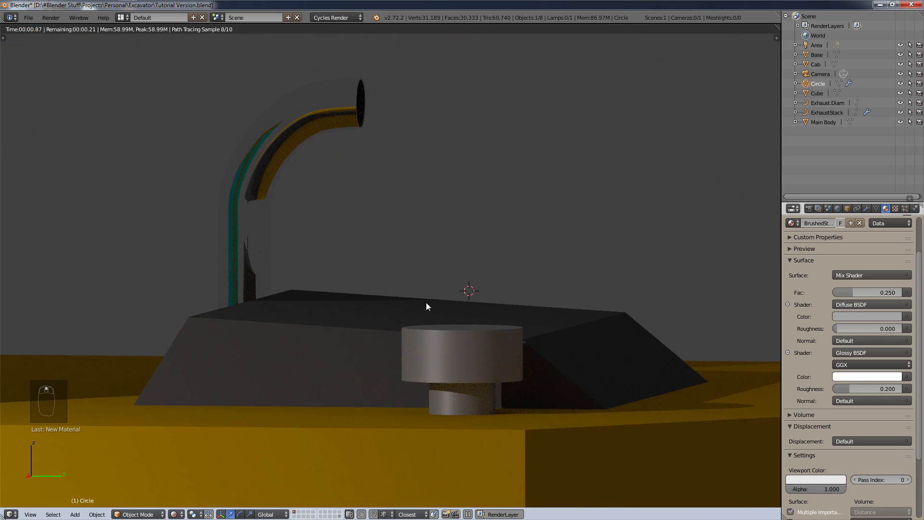
pyautogui.scroll(2, 452, 348)
pyautogui.moveTo(452, 348); pyautogui.dragTo(535, 411, button='middle')
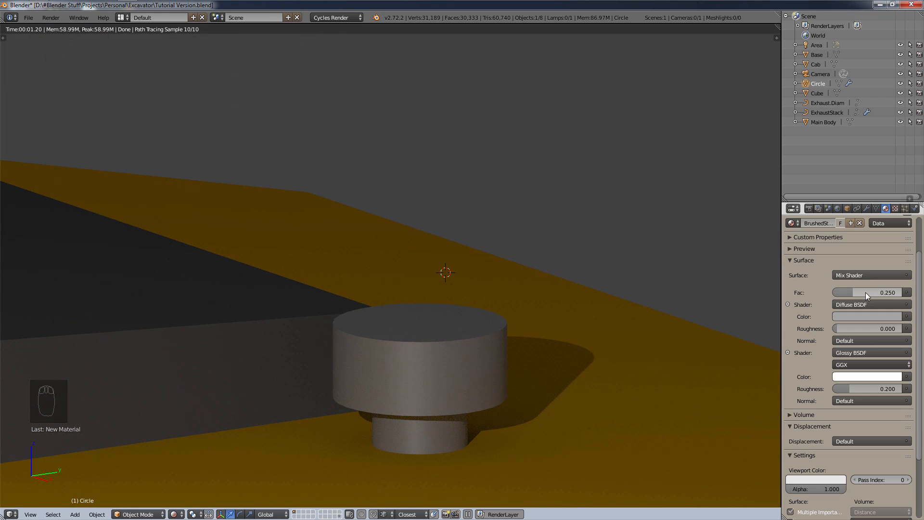
# - Raise the Mix Shader factor to 0.7 and check the rendered cap from above
pyautogui.moveTo(852, 292); pyautogui.dragTo(870, 293)
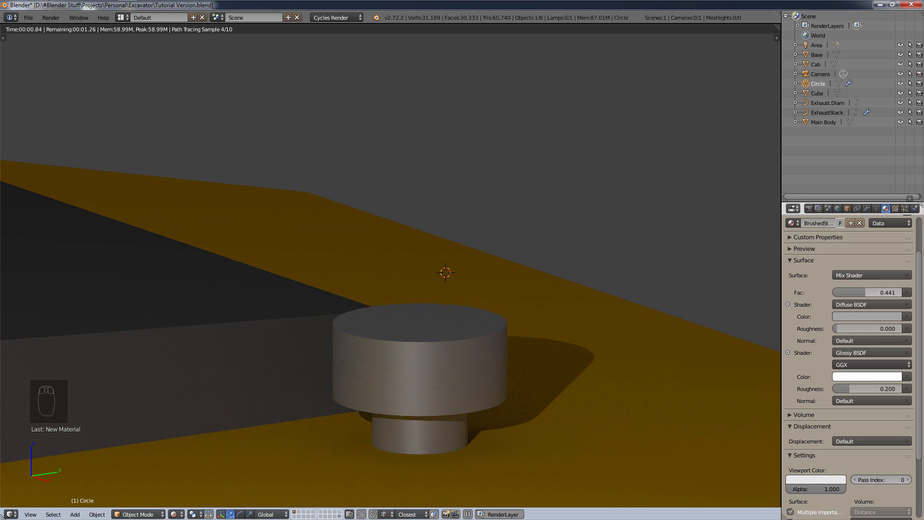
pyautogui.click(870, 294)
pyautogui.write('0.7')
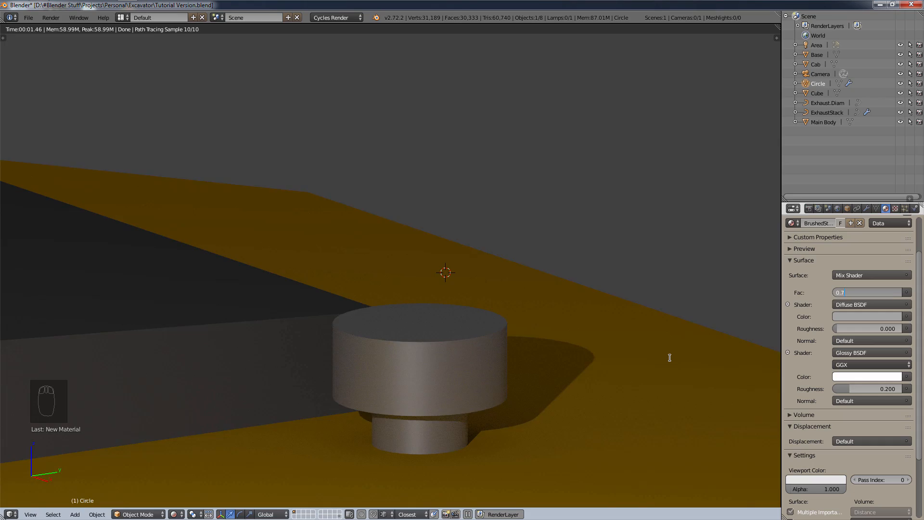
pyautogui.press('Return')
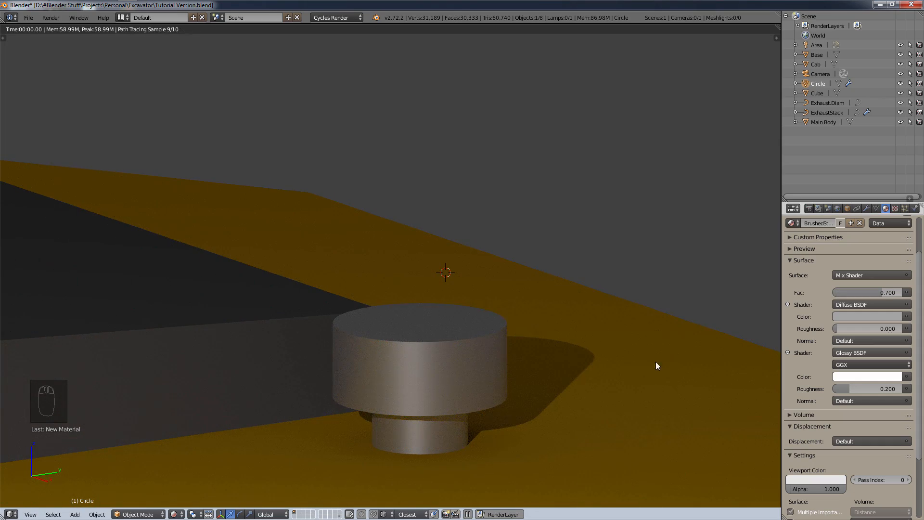
pyautogui.moveTo(657, 365); pyautogui.dragTo(555, 372, button='middle')
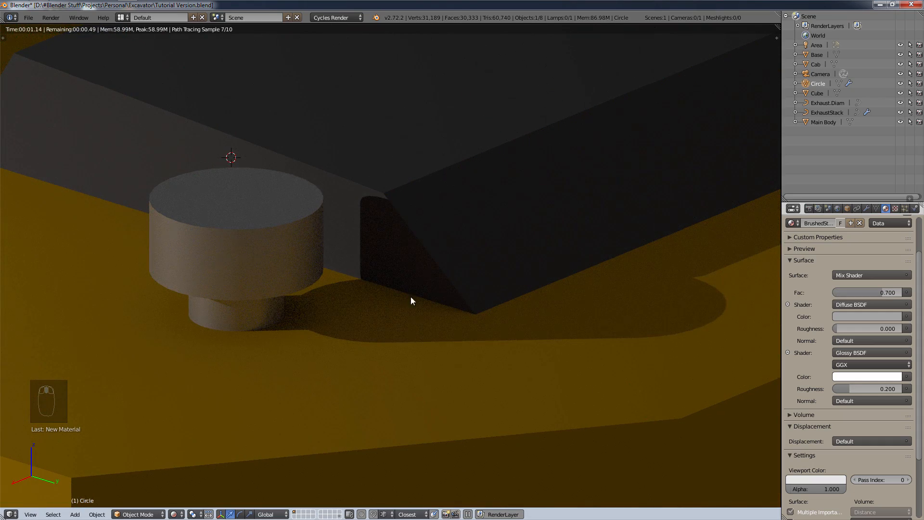
# - Examine the rendered cap beside the engine cover and the bent end of the exhaust stack from several angles and distances
pyautogui.moveTo(411, 301); pyautogui.dragTo(334, 314, button='middle')
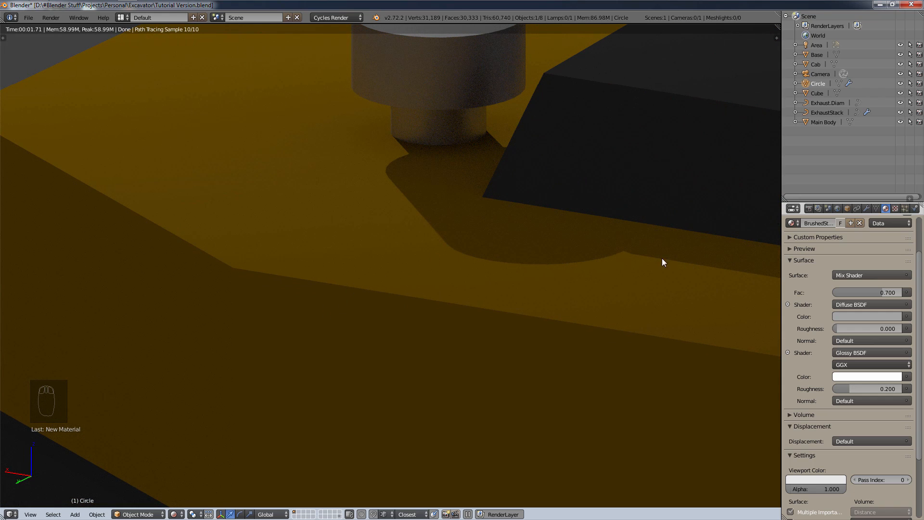
pyautogui.scroll(-4, 573, 120)
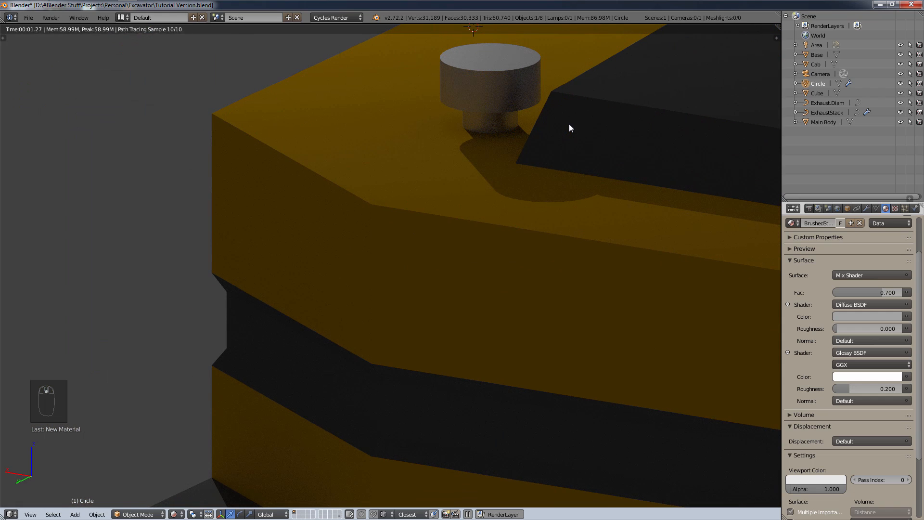
pyautogui.moveTo(602, 128); pyautogui.dragTo(608, 151, button='middle')
pyautogui.keyDown('shift'); pyautogui.moveTo(474, 209); pyautogui.dragTo(313, 268, button='middle'); pyautogui.keyUp('shift')
pyautogui.scroll(-6, 651, 245)
pyautogui.moveTo(648, 246); pyautogui.dragTo(708, 249, button='middle')
pyautogui.scroll(6, 714, 166)
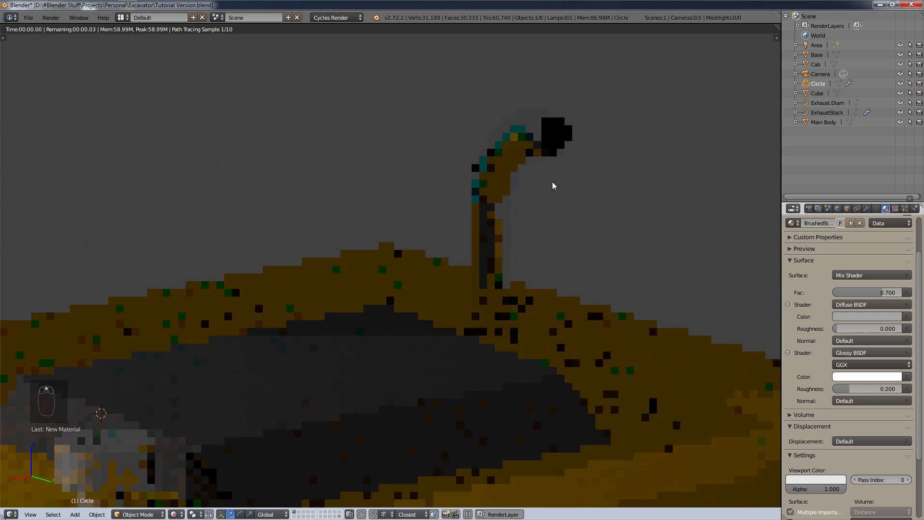
pyautogui.moveTo(552, 181); pyautogui.dragTo(614, 199, button='middle')
pyautogui.keyDown('shift'); pyautogui.moveTo(577, 284); pyautogui.dragTo(547, 385, button='middle'); pyautogui.keyUp('shift')
pyautogui.scroll(4, 510, 284)
pyautogui.keyDown('shift'); pyautogui.moveTo(428, 227); pyautogui.dragTo(252, 189, button='middle'); pyautogui.keyUp('shift')
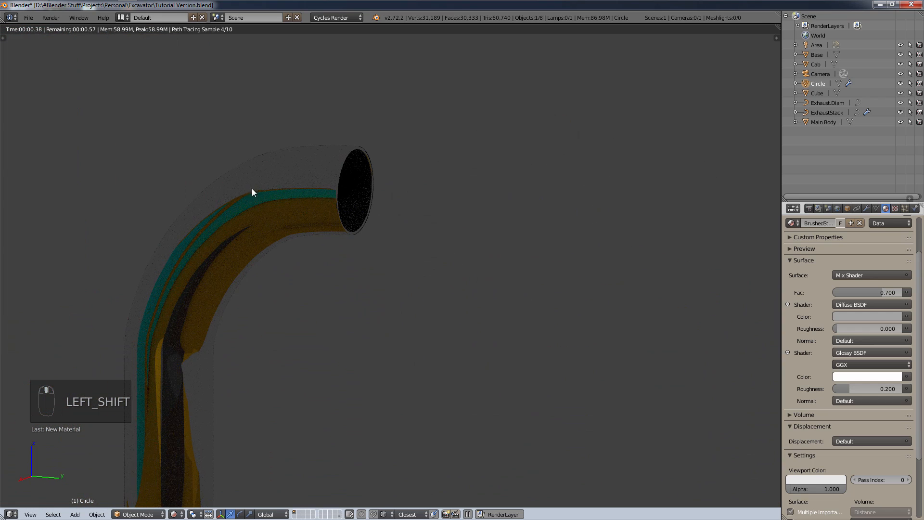
# - Select the exhaust stack and examine its rendered chrome material up close and against the whole excavator
pyautogui.rightClick(269, 177)
pyautogui.keyDown('shift'); pyautogui.moveTo(265, 280); pyautogui.dragTo(254, 398, button='middle'); pyautogui.keyUp('shift')
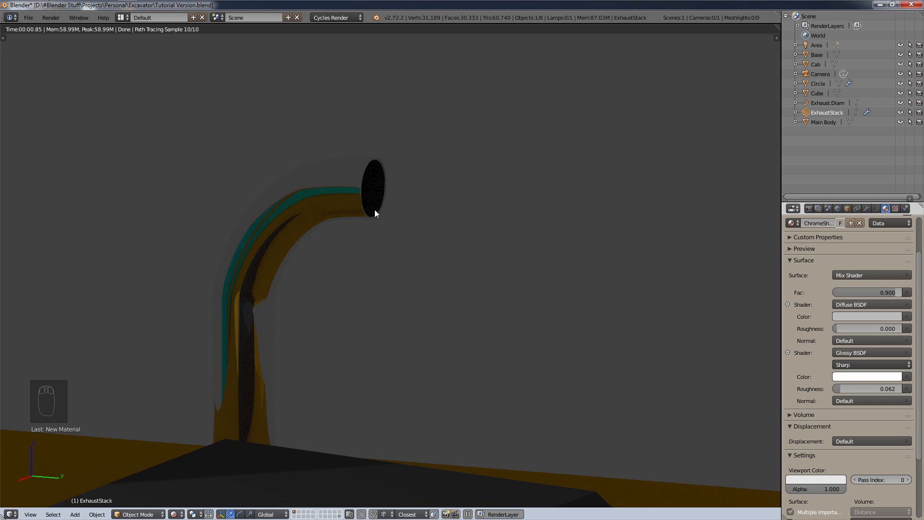
pyautogui.scroll(-8, 424, 271)
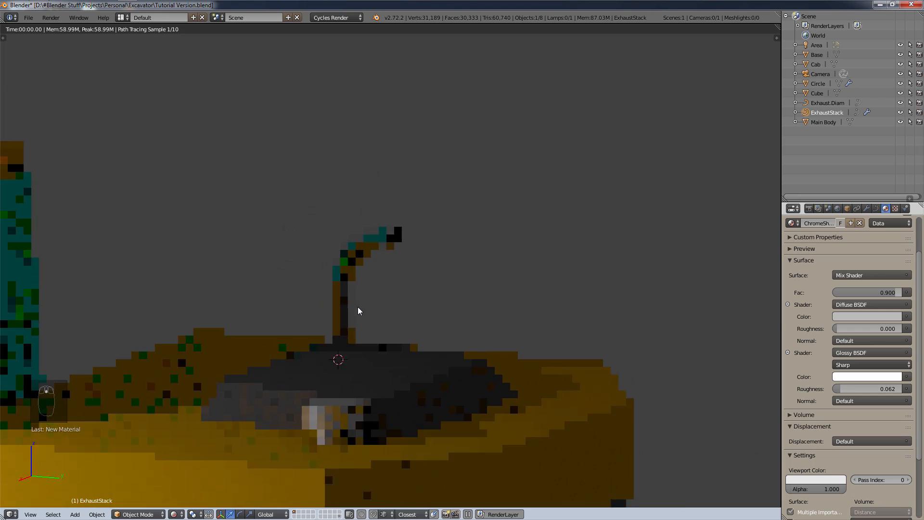
pyautogui.scroll(3, 463, 329)
pyautogui.moveTo(463, 329); pyautogui.dragTo(494, 344, button='middle')
pyautogui.scroll(-4, 495, 344)
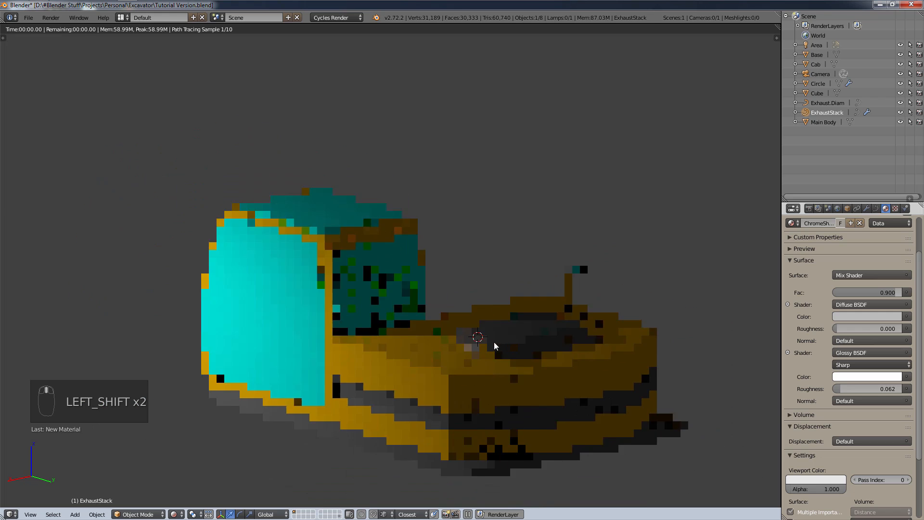
# - Save the excavator file over its existing version
pyautogui.press('KP_3')
pyautogui.press('KP_1')
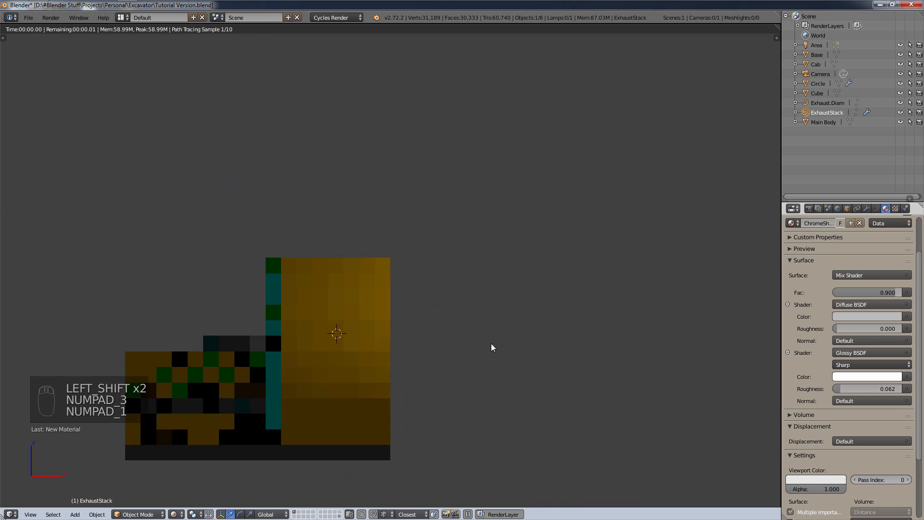
pyautogui.press('KP_3')
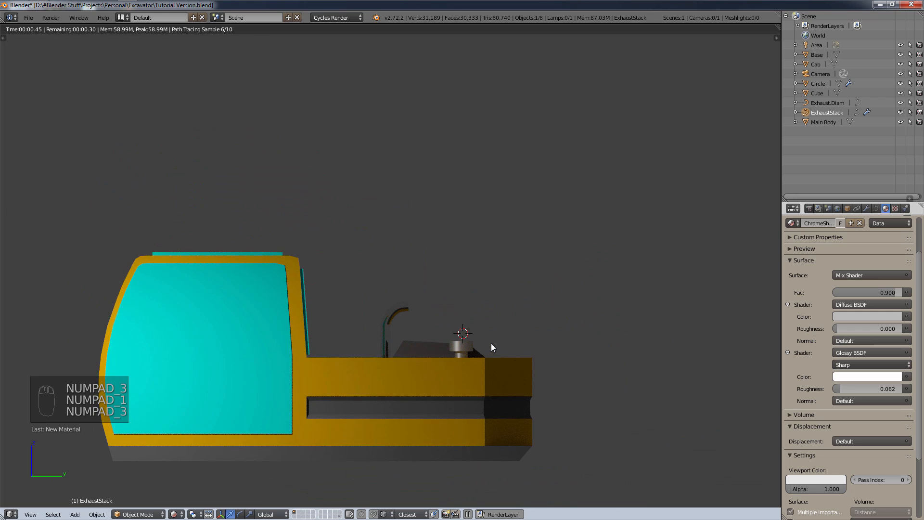
pyautogui.scroll(-4, 470, 364)
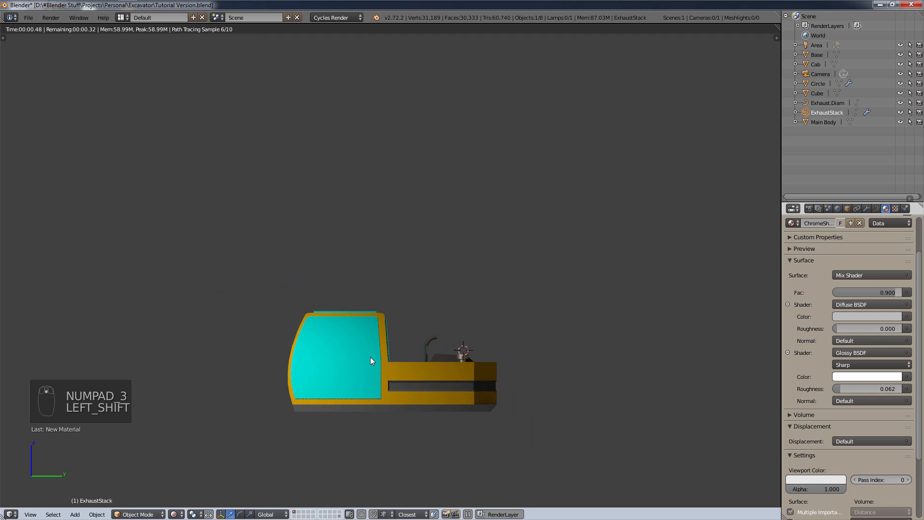
pyautogui.scroll(3, 385, 358)
pyautogui.hotkey('shift', 's')
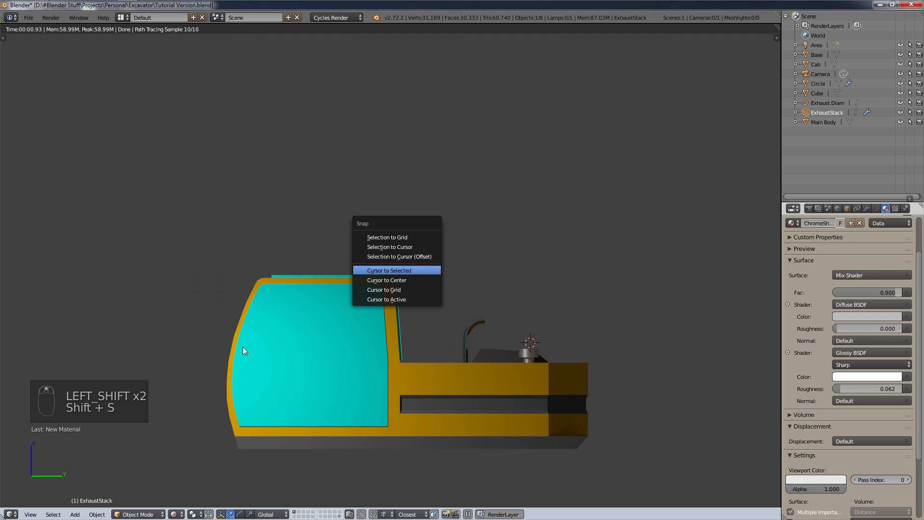
pyautogui.hotkey('ctrl', 's')
pyautogui.click(316, 346)
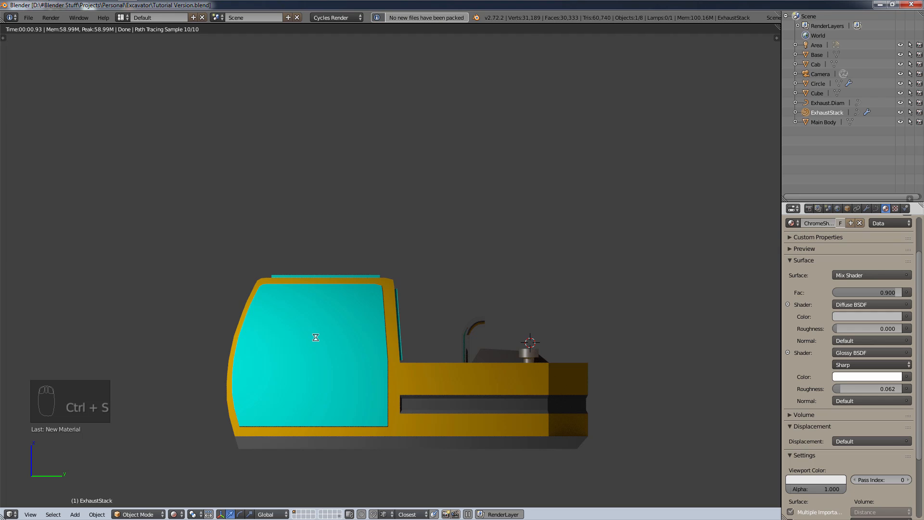
# - Switch the viewport from rendered to solid and on to wireframe shading, and show the front view against the blueprint
pyautogui.press('KP_7')
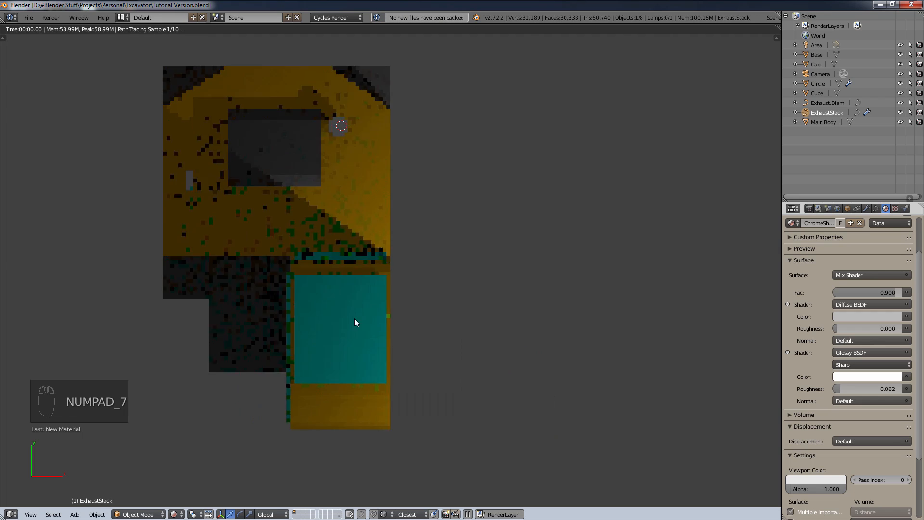
pyautogui.click(182, 515)
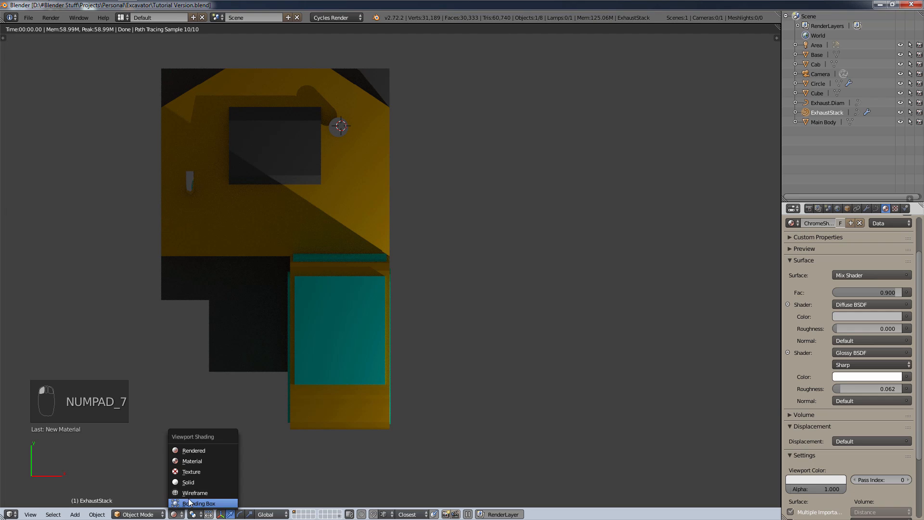
pyautogui.click(190, 480)
pyautogui.press('KP_1')
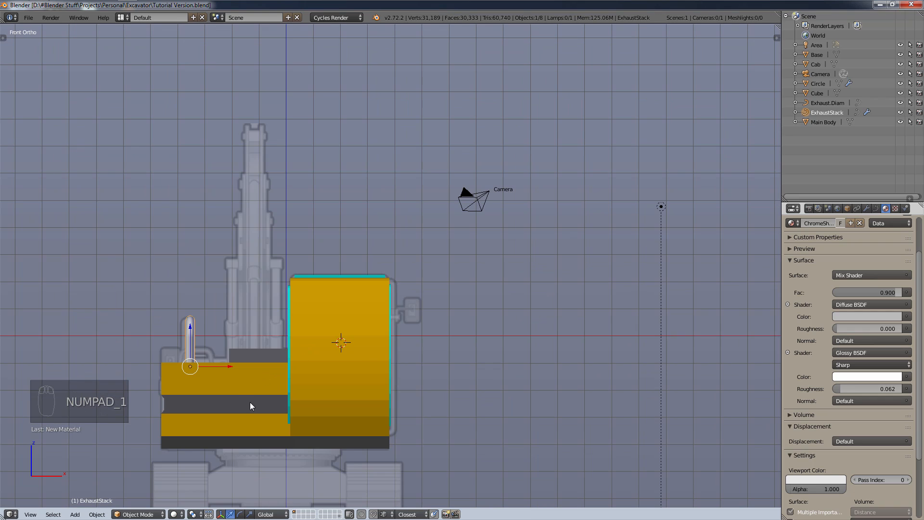
pyautogui.press('z')
pyautogui.click(314, 391)
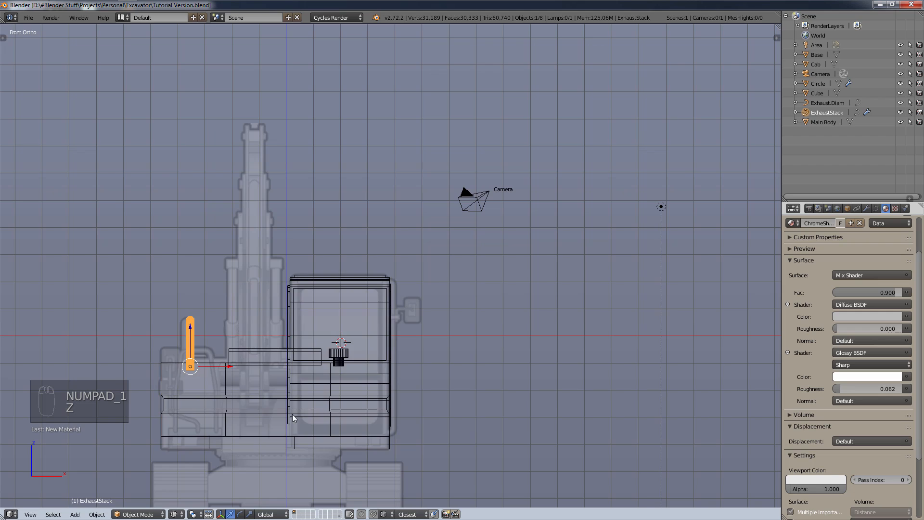
pyautogui.scroll(4, 292, 414)
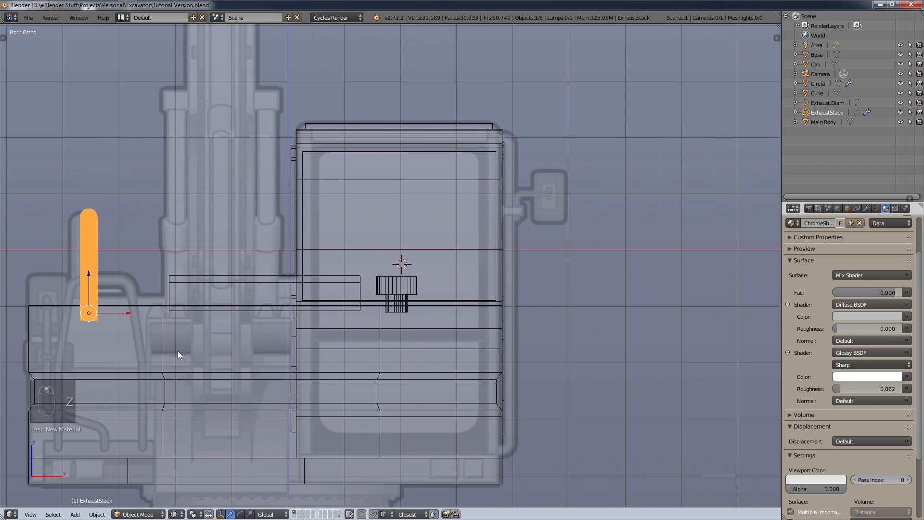
# - Examine the left-side blueprint for unmodelled parts, covering the handrails and mirror, the boom and bucket, and the tracks
pyautogui.press('KP_3')
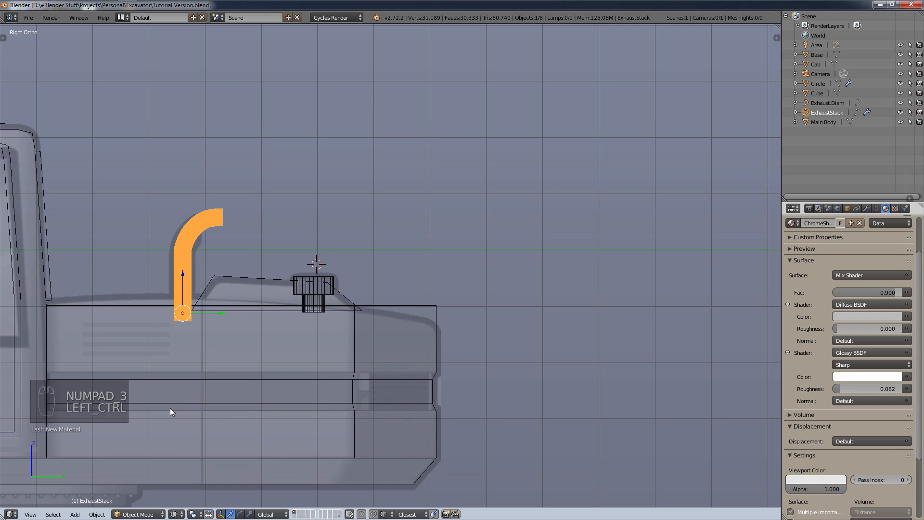
pyautogui.press('ctrl+KP_3')
pyautogui.keyDown('shift'); pyautogui.moveTo(495, 388); pyautogui.dragTo(49, 333, button='middle'); pyautogui.keyUp('shift')
pyautogui.scroll(3, 351, 320)
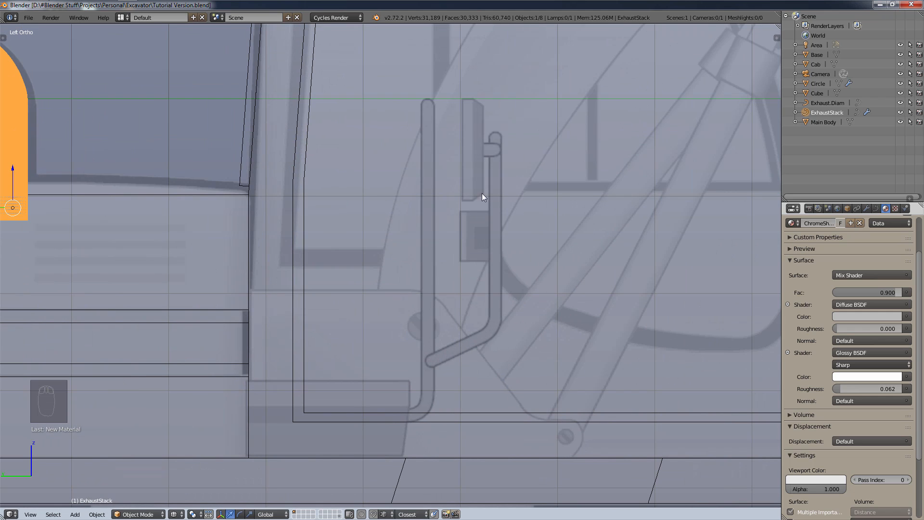
pyautogui.scroll(-8, 482, 193)
pyautogui.keyDown('shift'); pyautogui.moveTo(519, 149); pyautogui.dragTo(390, 227, button='middle'); pyautogui.keyUp('shift')
pyautogui.scroll(4, 387, 226)
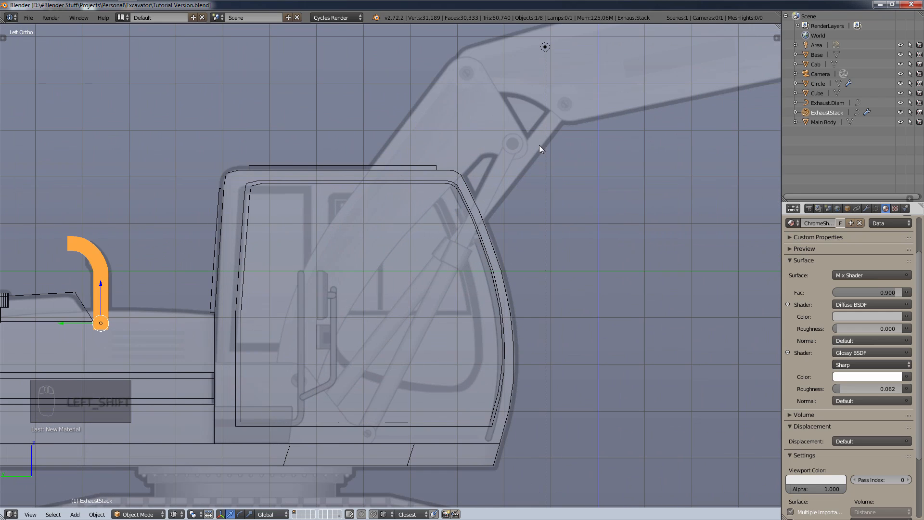
pyautogui.scroll(-4, 596, 232)
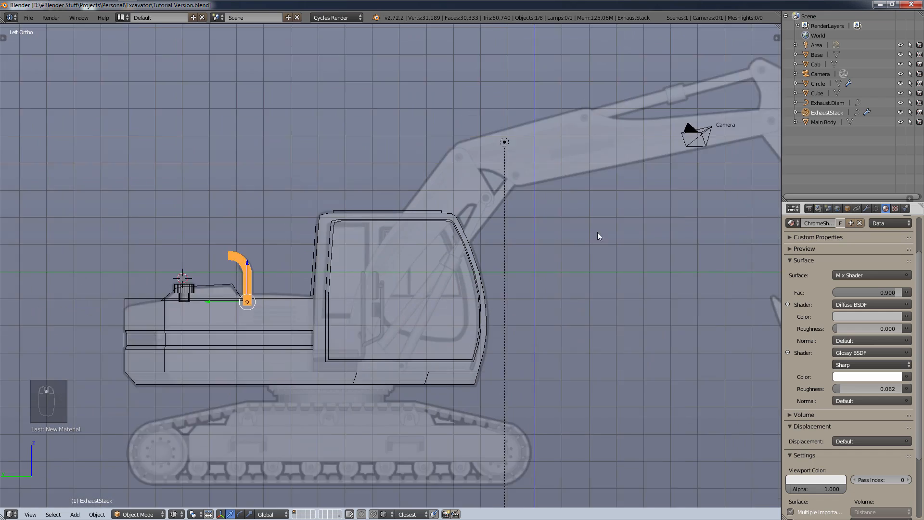
pyautogui.keyDown('shift'); pyautogui.moveTo(637, 211); pyautogui.dragTo(437, 261, button='middle'); pyautogui.keyUp('shift')
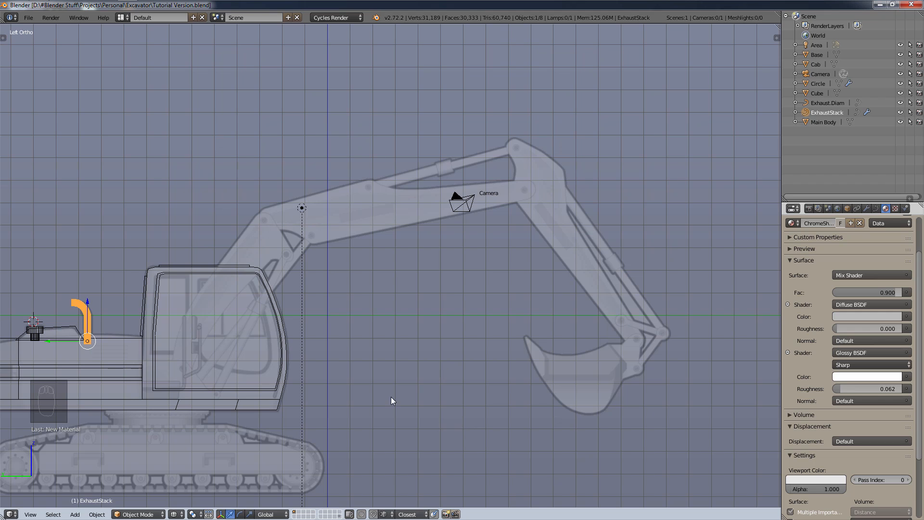
pyautogui.keyDown('shift'); pyautogui.moveTo(309, 365); pyautogui.dragTo(455, 333, button='middle'); pyautogui.keyUp('shift')
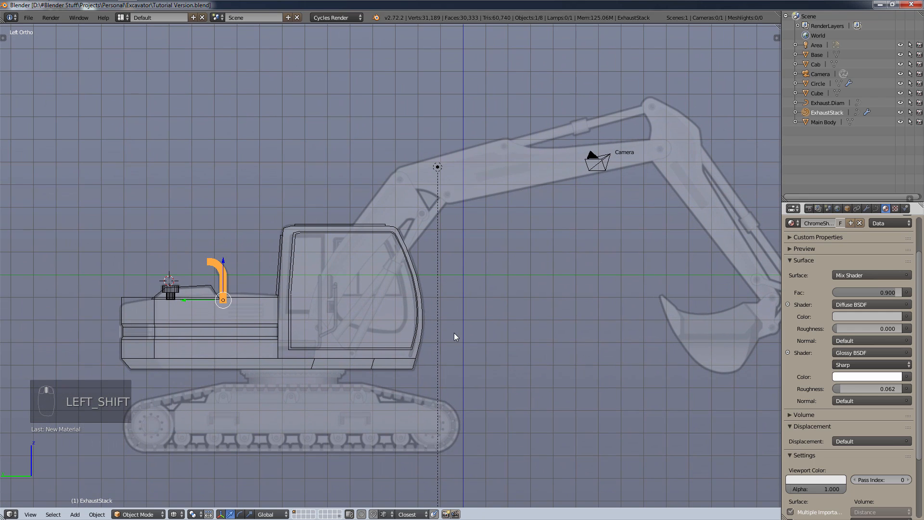
pyautogui.keyDown('shift'); pyautogui.moveTo(405, 392); pyautogui.dragTo(449, 371, button='middle'); pyautogui.keyUp('shift')
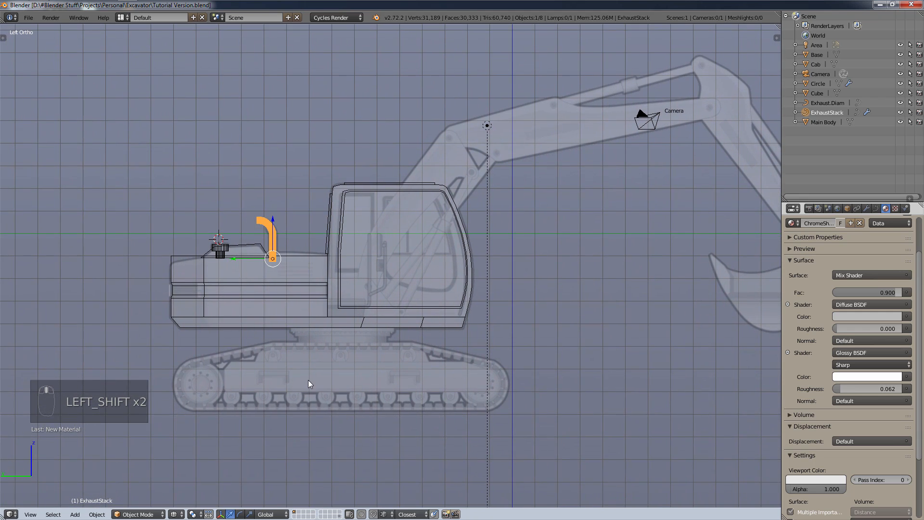
pyautogui.scroll(4, 307, 347)
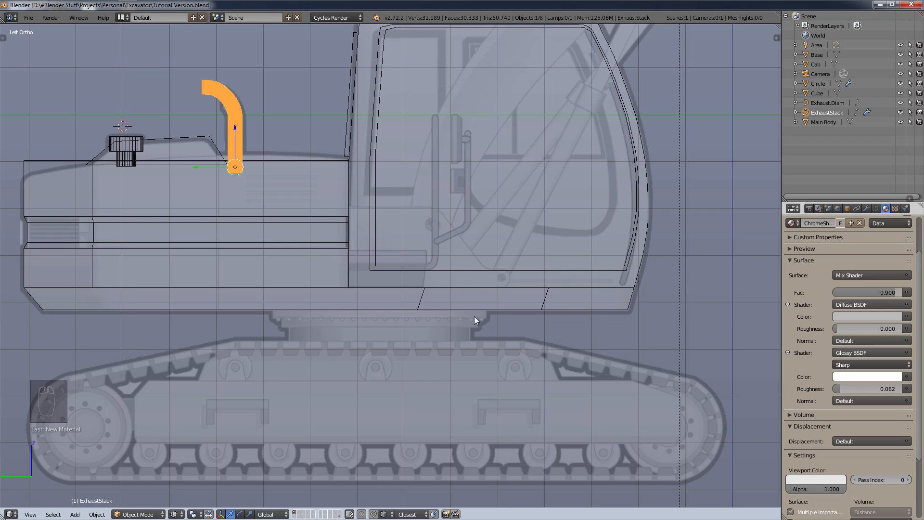
# - Examine the excavator body and cab in solid shading from several angles
pyautogui.scroll(-6, 474, 316)
pyautogui.moveTo(337, 154); pyautogui.dragTo(244, 229, button='middle')
pyautogui.scroll(4, 243, 229)
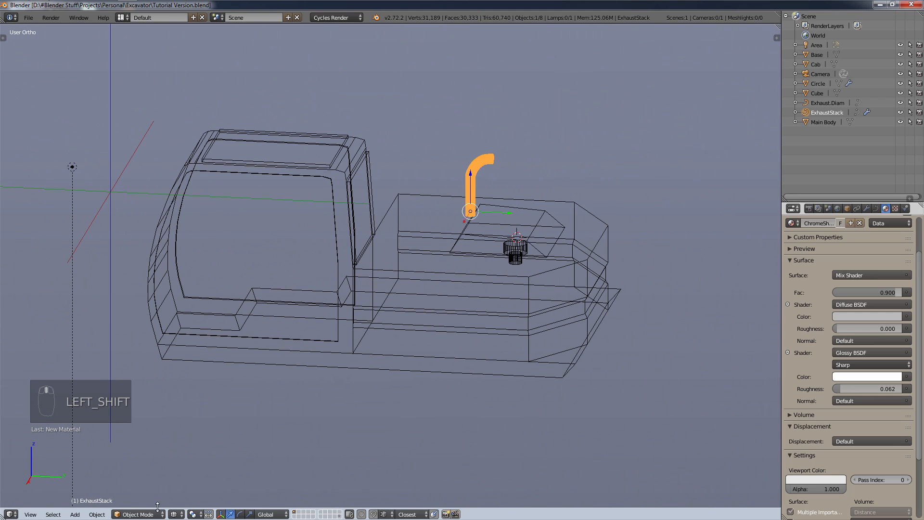
pyautogui.click(140, 514)
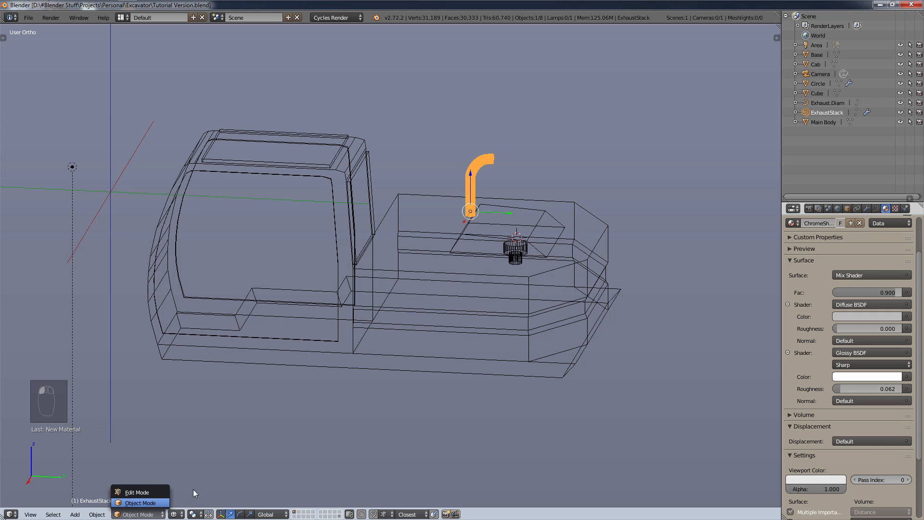
pyautogui.click(225, 455)
pyautogui.press('z')
pyautogui.click(308, 446)
pyautogui.scroll(2, 249, 368)
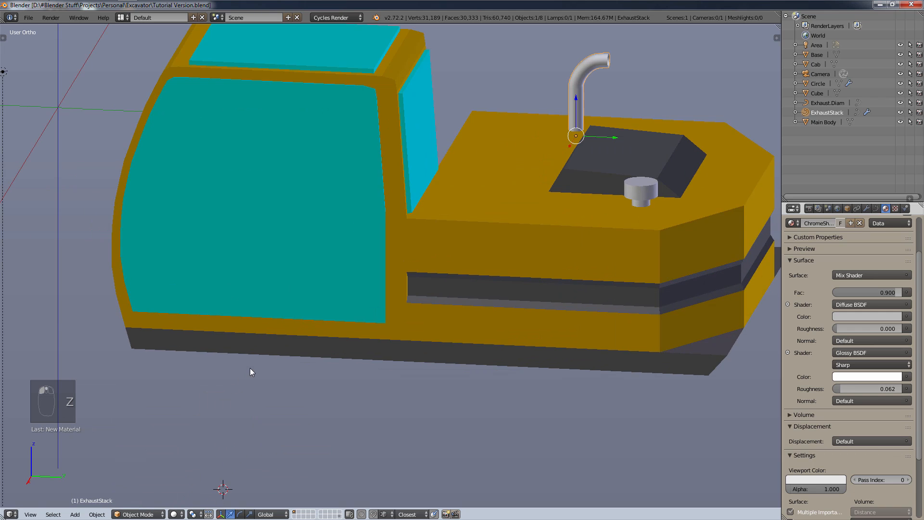
pyautogui.moveTo(250, 368); pyautogui.dragTo(372, 385, button='middle')
pyautogui.scroll(3, 407, 395)
pyautogui.moveTo(323, 328)
pyautogui.mouseDown(button='middle')
pyautogui.moveTo(355, 336)
pyautogui.moveTo(409, 324)
pyautogui.moveTo(198, 342)
pyautogui.moveTo(191, 320)
pyautogui.mouseUp(button='middle')
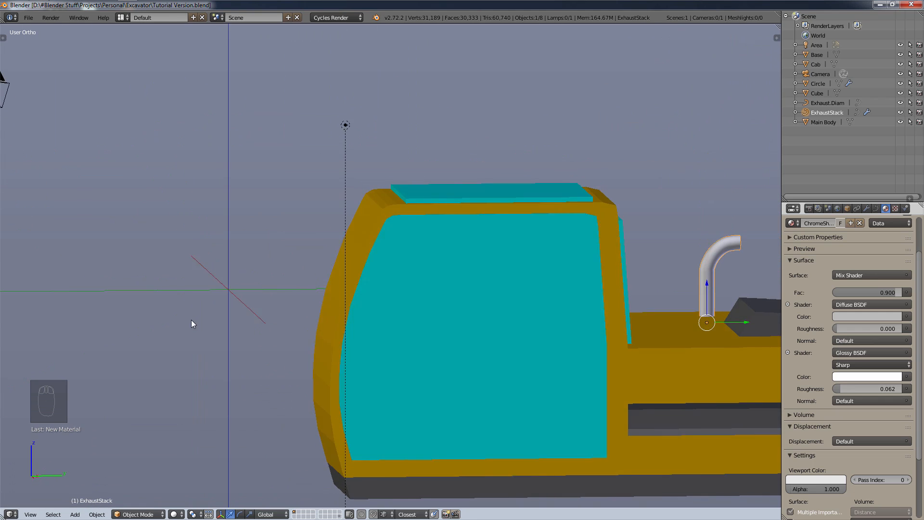
# - Return to wireframe shading and examine the cab's window outlines on the blueprint from the right and back views
pyautogui.press('z')
pyautogui.click(348, 307)
pyautogui.press('KP_3')
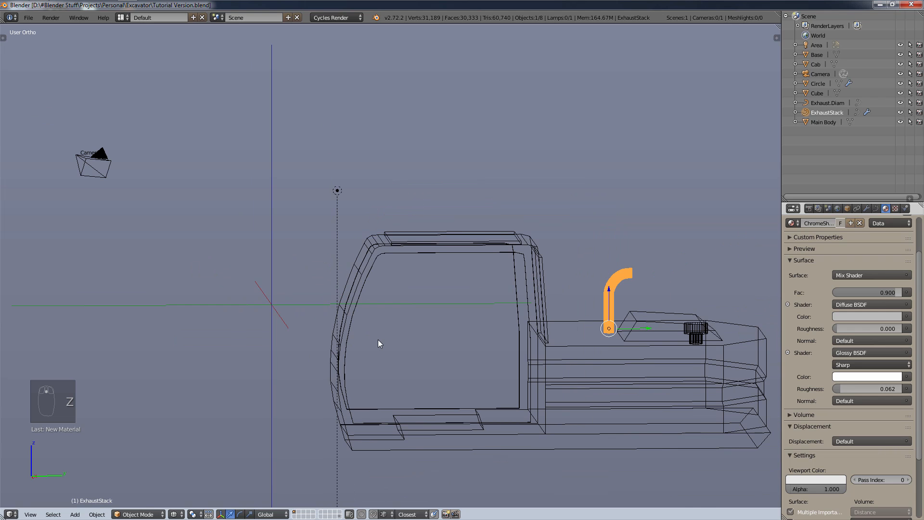
pyautogui.scroll(2, 378, 339)
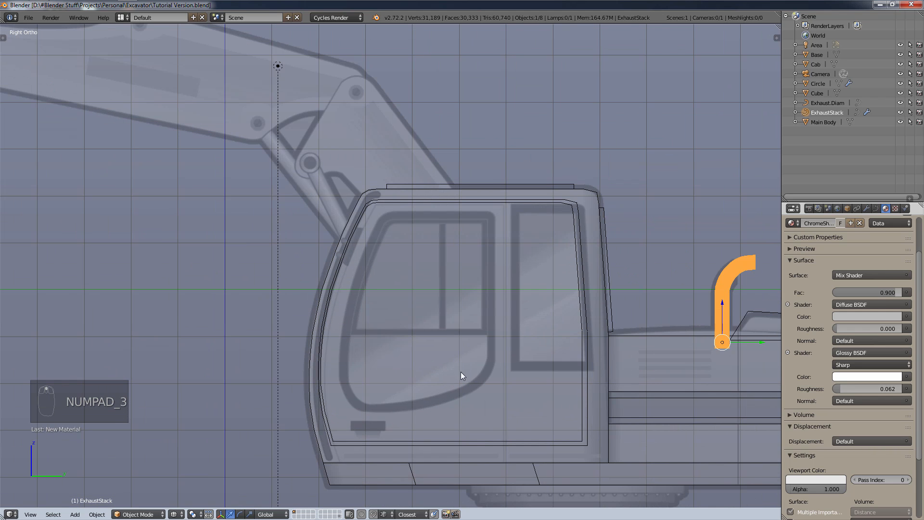
pyautogui.scroll(2, 476, 374)
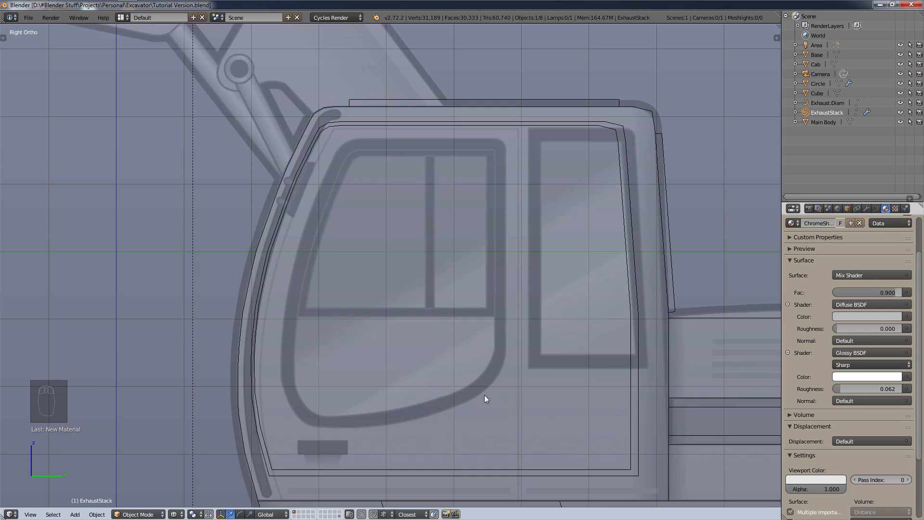
pyautogui.scroll(-1, 397, 443)
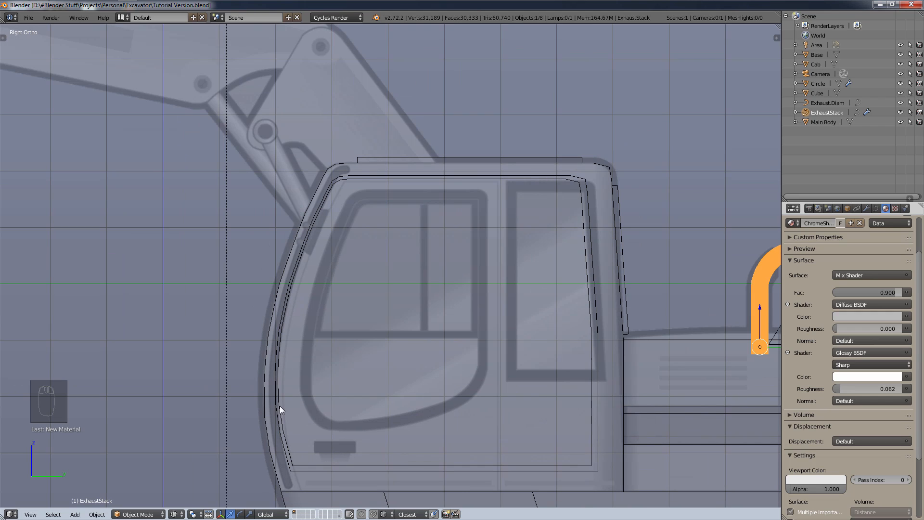
pyautogui.scroll(-2, 529, 255)
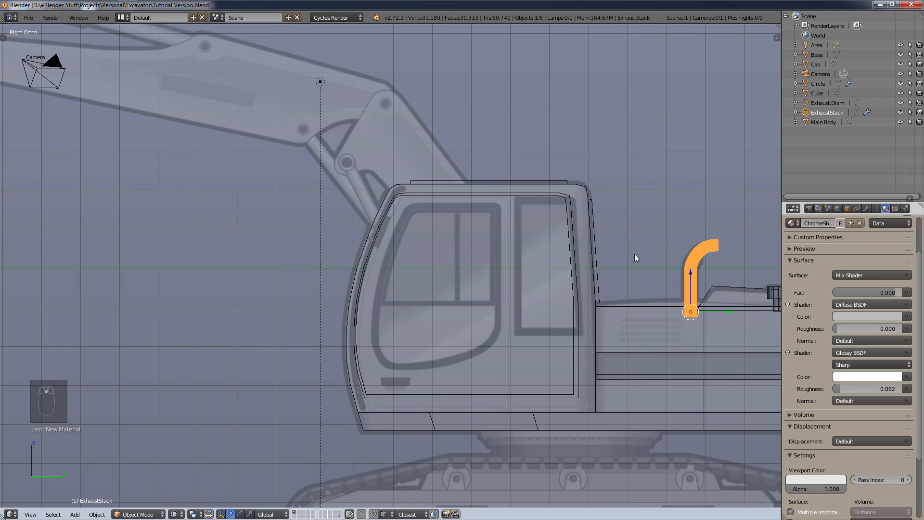
pyautogui.press('ctrl+KP_1')
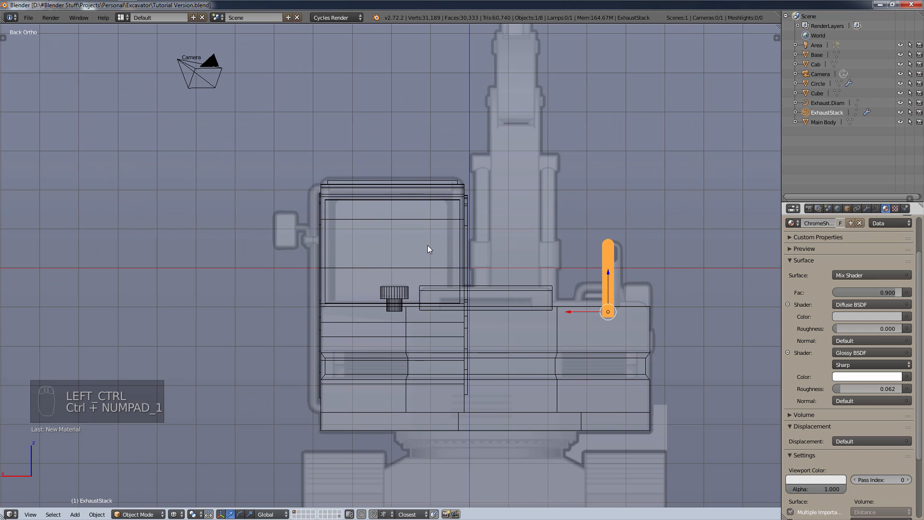
# - Examine the cab and its window outlines against the blueprint from the top, back, front and left views
pyautogui.scroll(2, 427, 245)
pyautogui.press('KP_7')
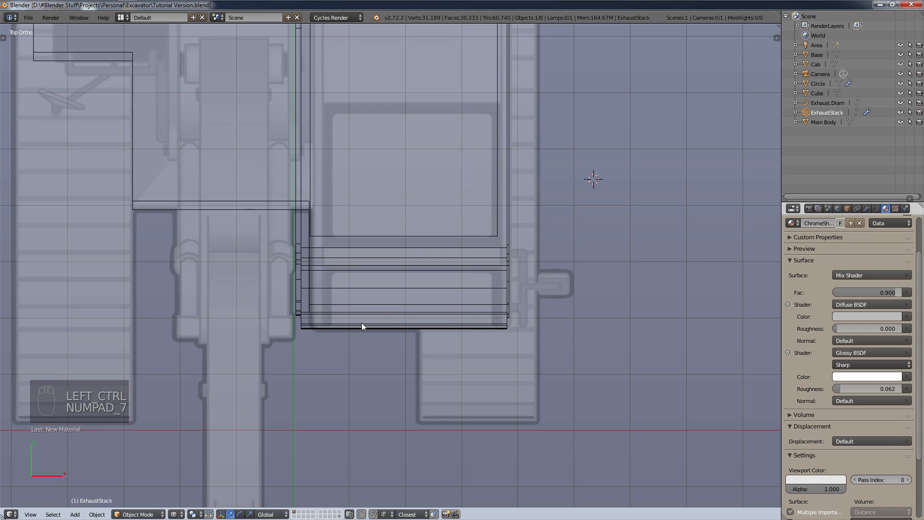
pyautogui.press('ctrl+KP_1')
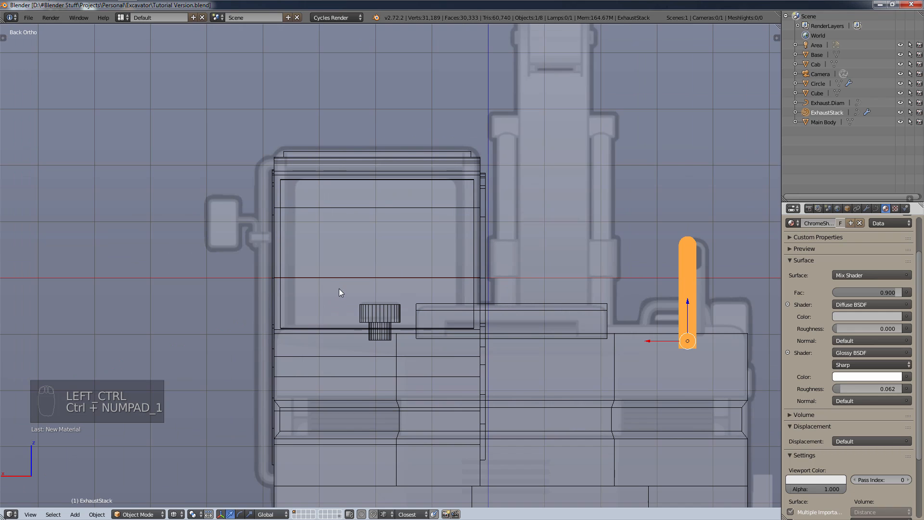
pyautogui.press('KP_1')
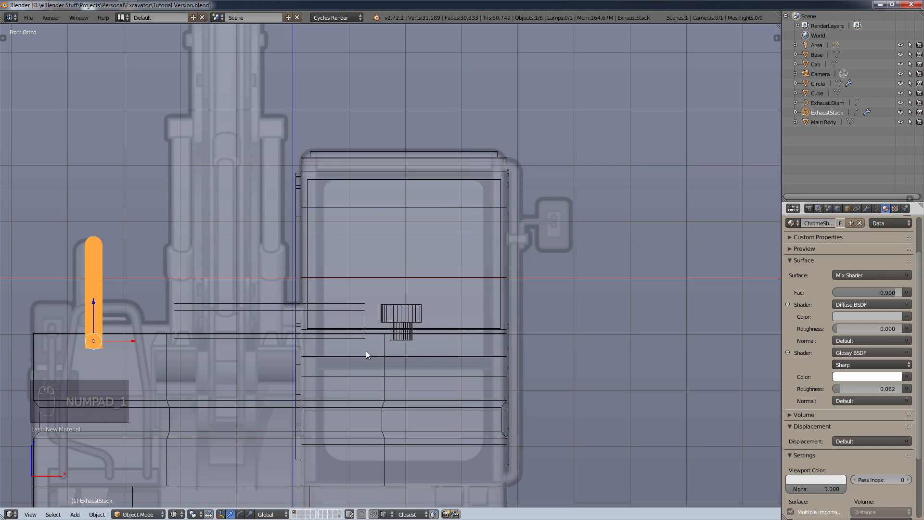
pyautogui.press('ctrl')
pyautogui.press('ctrl+KP_3')
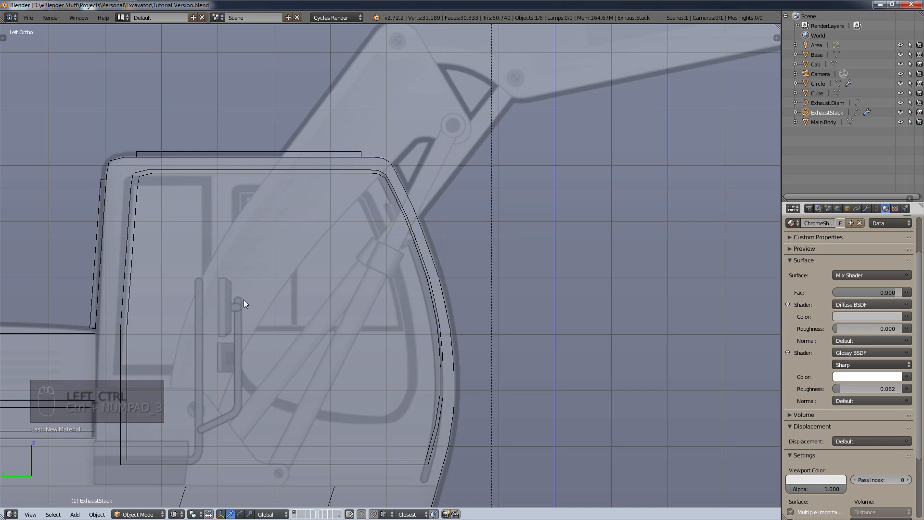
pyautogui.press('KP_3')
pyautogui.press('ctrl+KP_3')
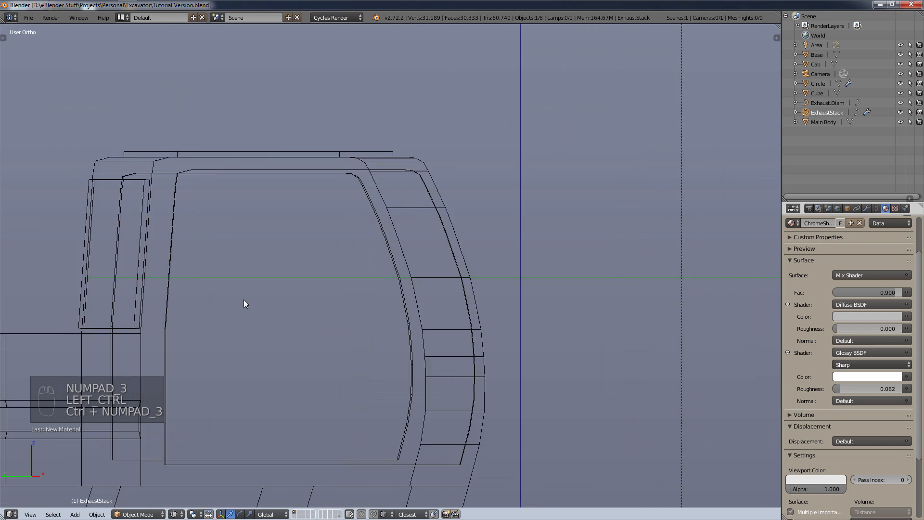
pyautogui.press('KP_3')
pyautogui.press('ctrl+KP_3')
pyautogui.press('KP_3')
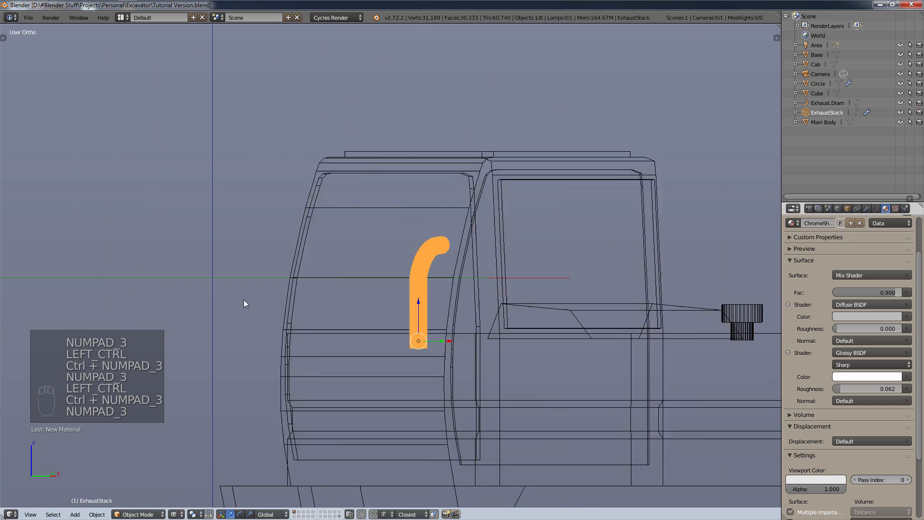
pyautogui.press('ctrl+KP_3')
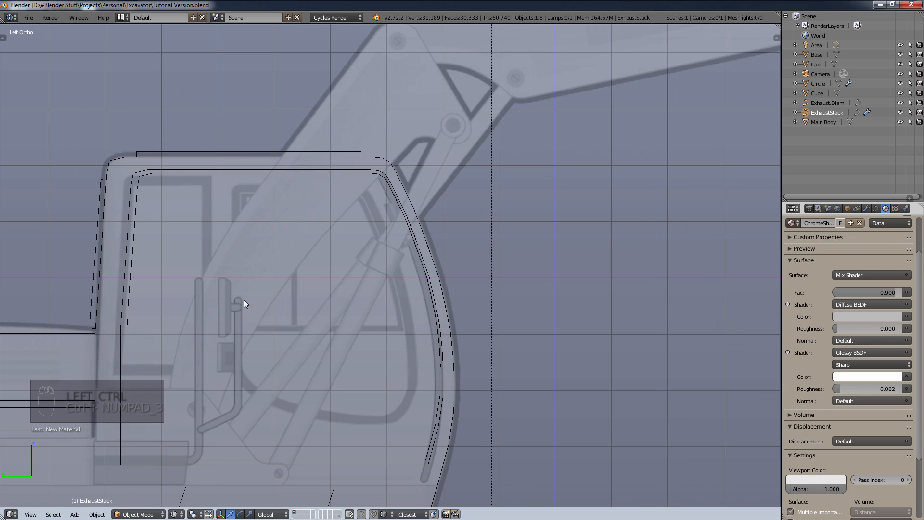
# - Examine the right-side blueprint for unmodelled parts, covering the boom, bucket, body vents and tracks
pyautogui.scroll(-6, 445, 320)
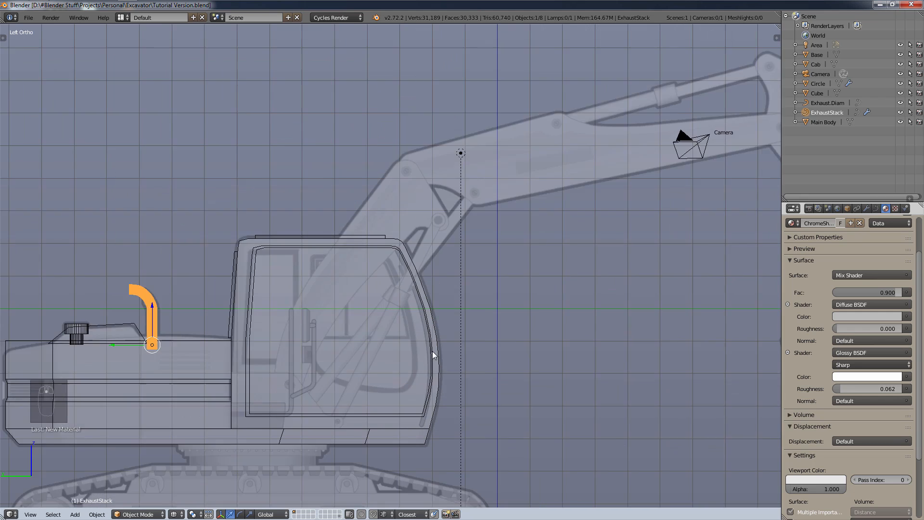
pyautogui.moveTo(443, 351); pyautogui.dragTo(616, 328, button='middle')
pyautogui.press('KP_3')
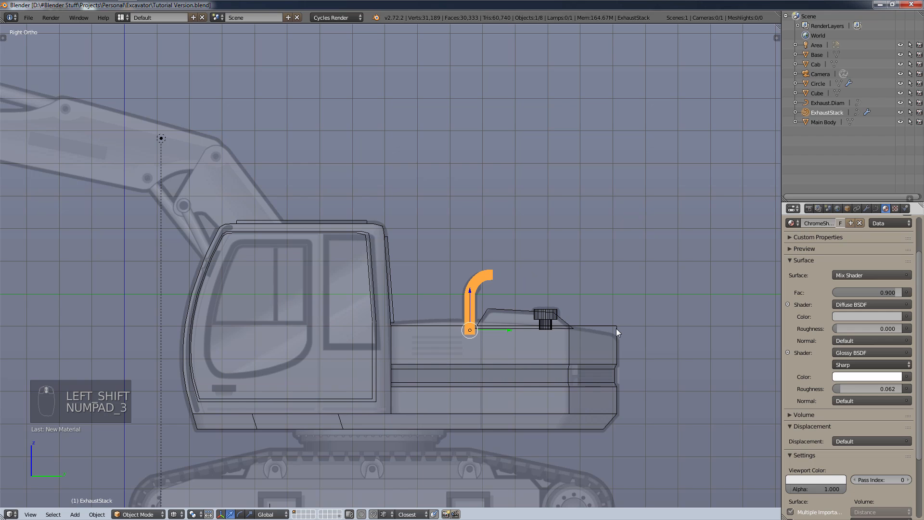
pyautogui.scroll(-3, 412, 241)
pyautogui.keyDown('shift'); pyautogui.moveTo(412, 240); pyautogui.dragTo(754, 268, button='middle'); pyautogui.keyUp('shift')
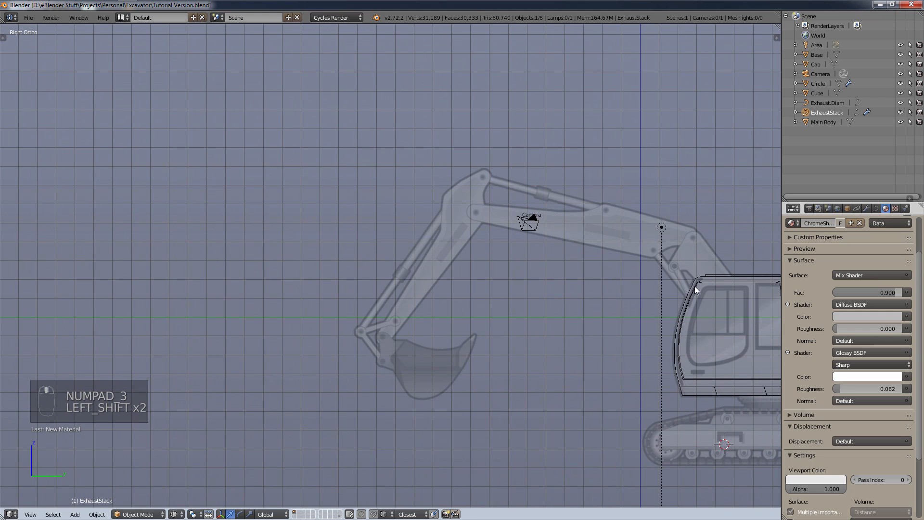
pyautogui.keyDown('shift'); pyautogui.moveTo(695, 286); pyautogui.dragTo(565, 248, button='middle'); pyautogui.keyUp('shift')
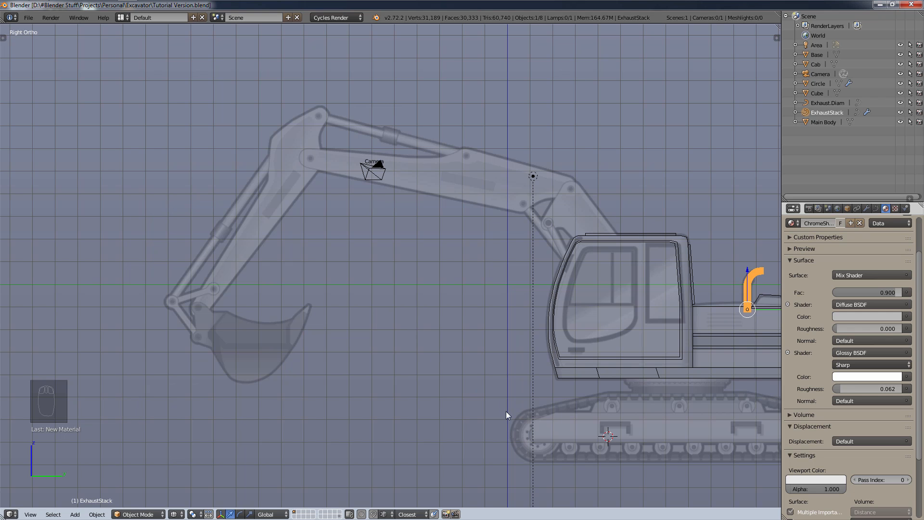
pyautogui.keyDown('shift'); pyautogui.moveTo(541, 406); pyautogui.dragTo(347, 375, button='middle'); pyautogui.keyUp('shift')
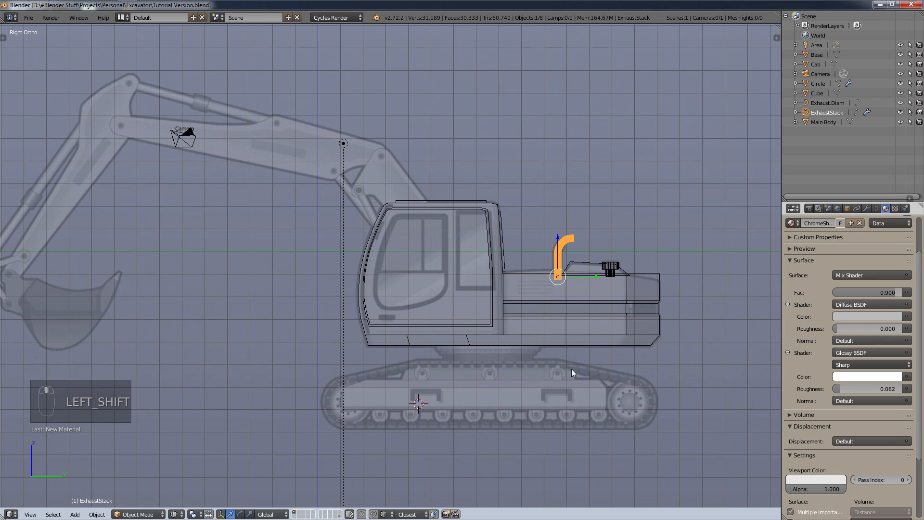
pyautogui.scroll(6, 543, 270)
pyautogui.keyDown('shift'); pyautogui.scroll(-2, 495, 350); pyautogui.keyUp('shift')
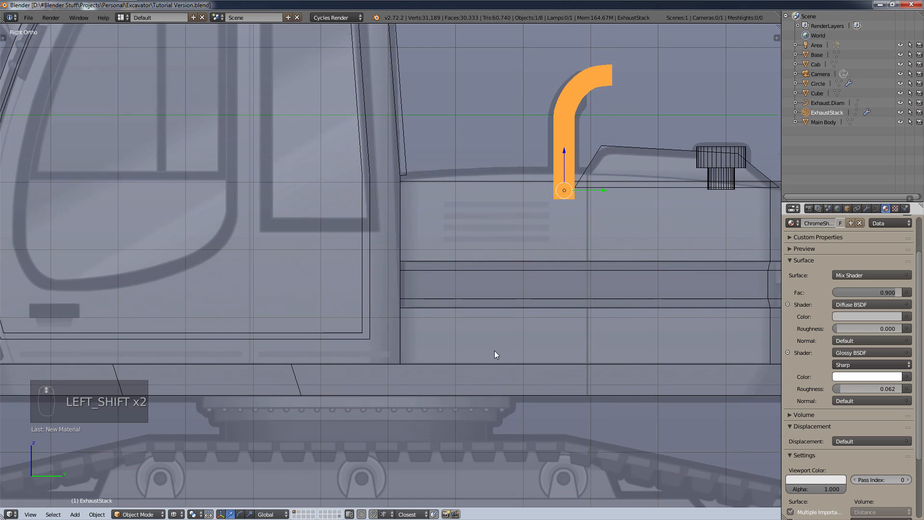
pyautogui.scroll(-4, 494, 350)
pyautogui.keyDown('shift'); pyautogui.moveTo(581, 326); pyautogui.dragTo(392, 355, button='middle'); pyautogui.keyUp('shift')
pyautogui.scroll(2, 389, 357)
pyautogui.scroll(-4, 390, 358)
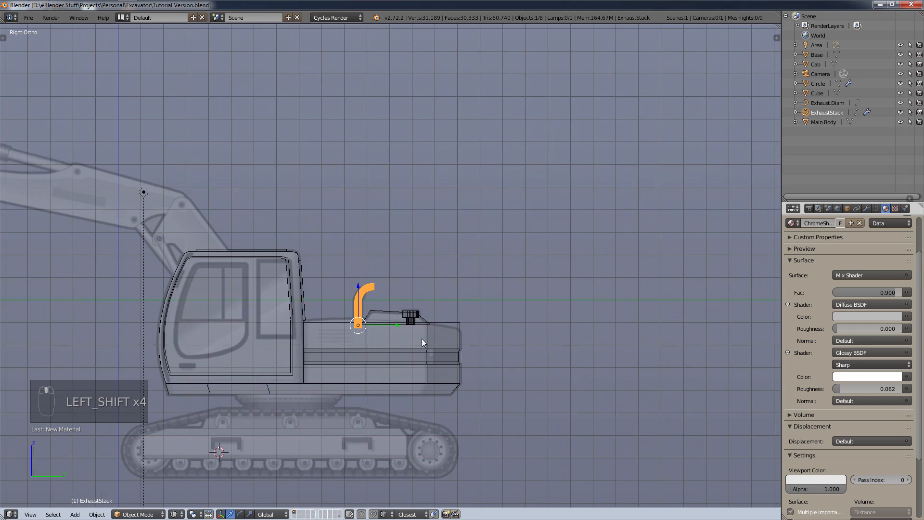
pyautogui.keyDown('shift'); pyautogui.moveTo(331, 357); pyautogui.dragTo(725, 371, button='middle'); pyautogui.keyUp('shift')
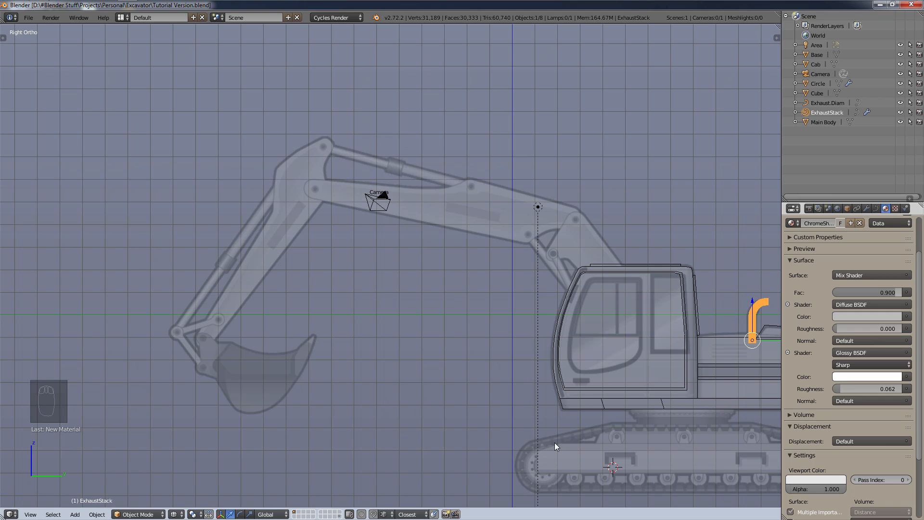
pyautogui.keyDown('shift'); pyautogui.moveTo(585, 420); pyautogui.dragTo(442, 406, button='middle'); pyautogui.keyUp('shift')
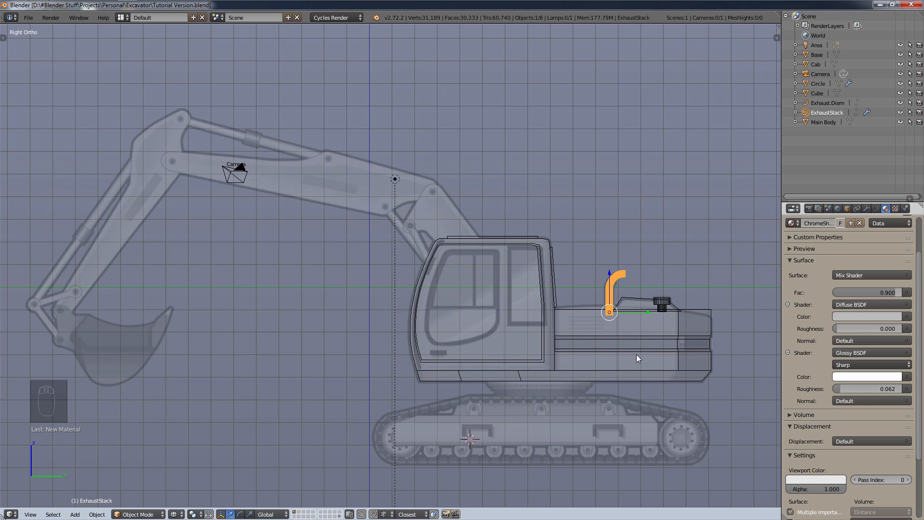
# - Deselect all objects, save the file over the existing version, and show the right side view
pyautogui.press('a')
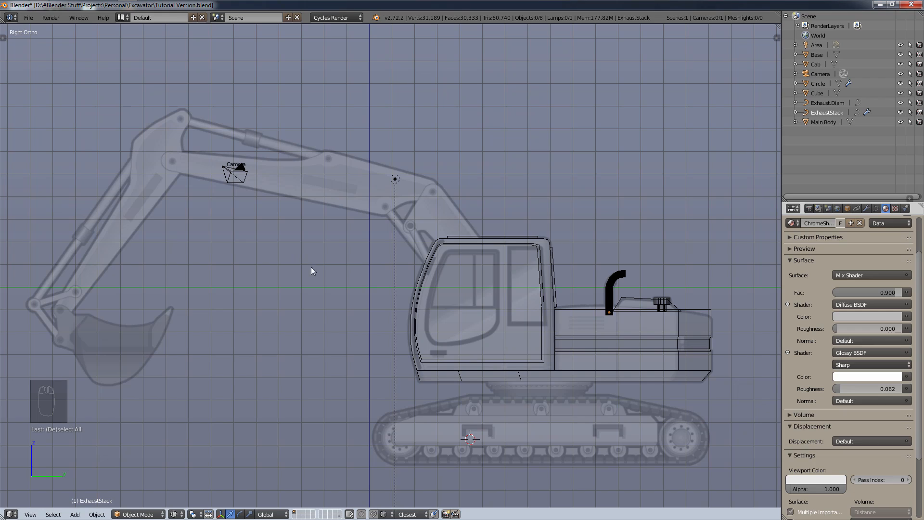
pyautogui.moveTo(310, 267); pyautogui.dragTo(335, 297, button='middle')
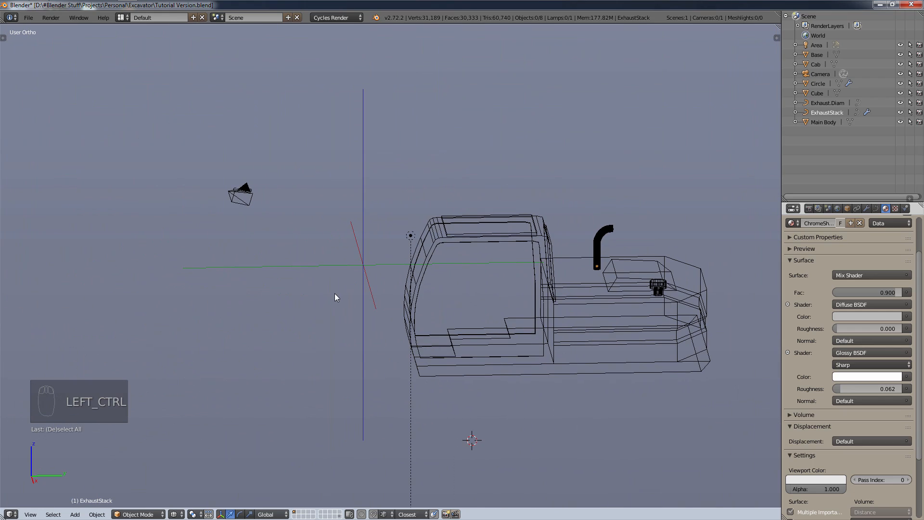
pyautogui.hotkey('ctrl', 's')
pyautogui.click(334, 294)
pyautogui.press('KP_3')
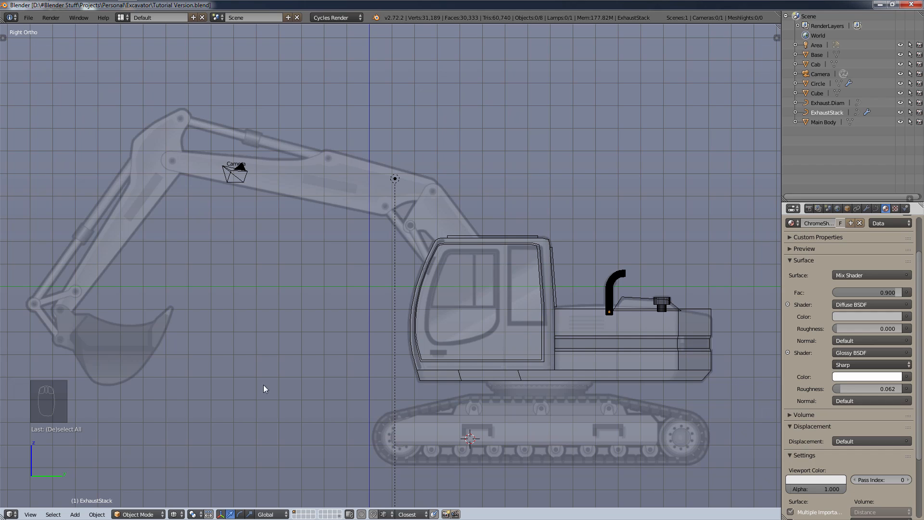
# - Switch the viewport to solid shading and examine the excavator's cab, body, exhaust and cap from several angles
pyautogui.click(174, 514)
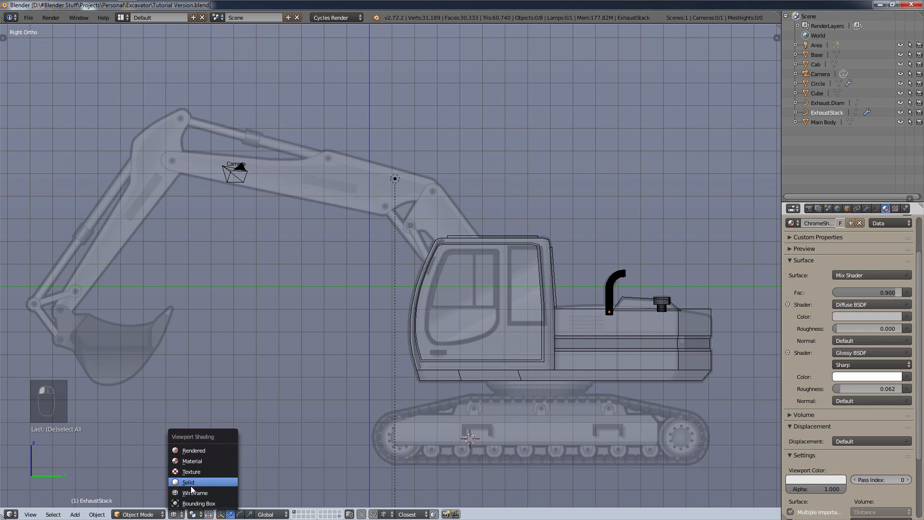
pyautogui.click(188, 482)
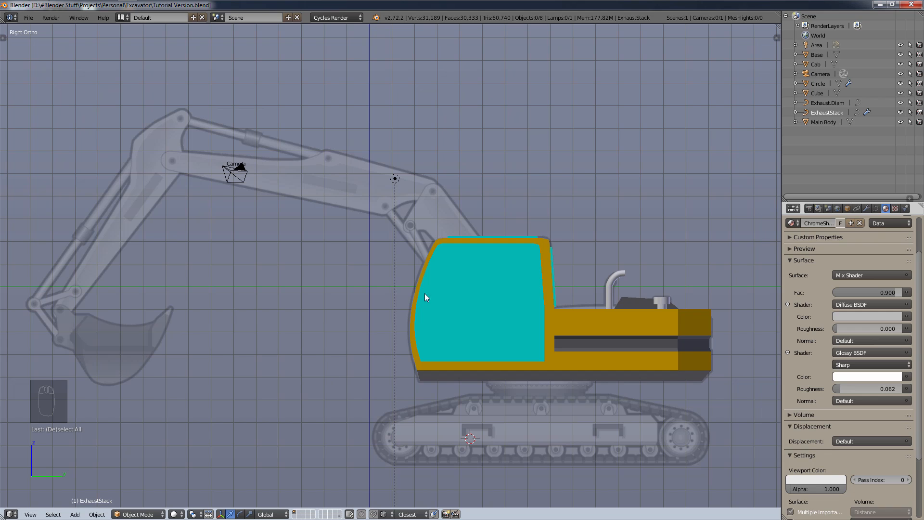
pyautogui.moveTo(633, 268); pyautogui.dragTo(481, 336, button='middle')
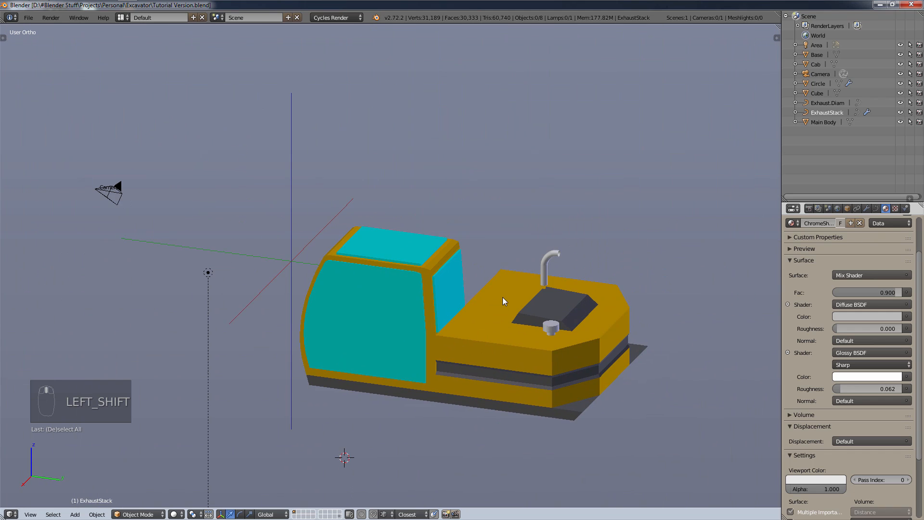
pyautogui.scroll(4, 503, 296)
pyautogui.moveTo(363, 277); pyautogui.dragTo(492, 264, button='middle')
pyautogui.scroll(-5, 492, 268)
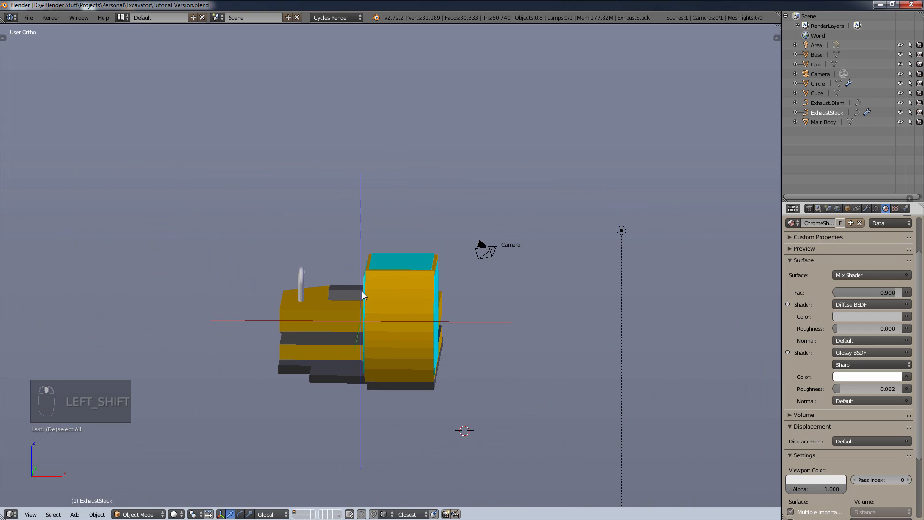
pyautogui.moveTo(362, 290); pyautogui.dragTo(629, 303, button='middle')
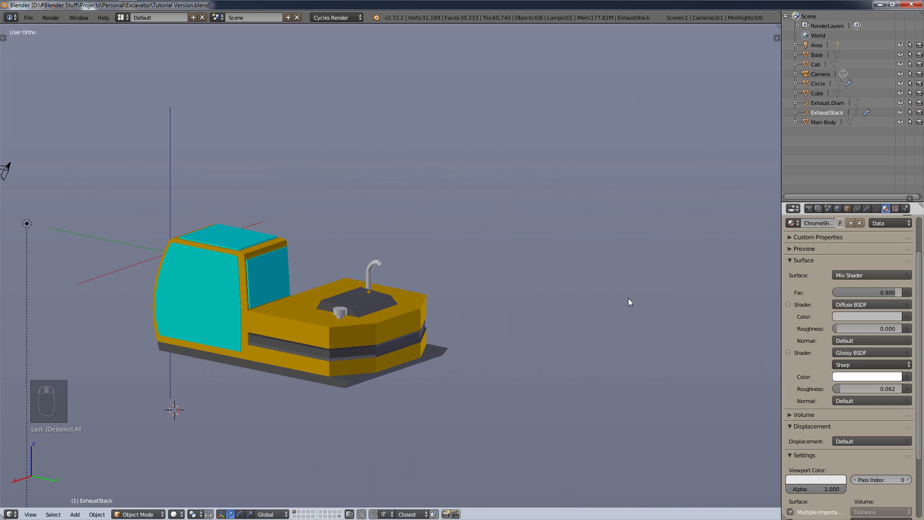
pyautogui.moveTo(386, 273); pyautogui.dragTo(363, 300, button='middle')
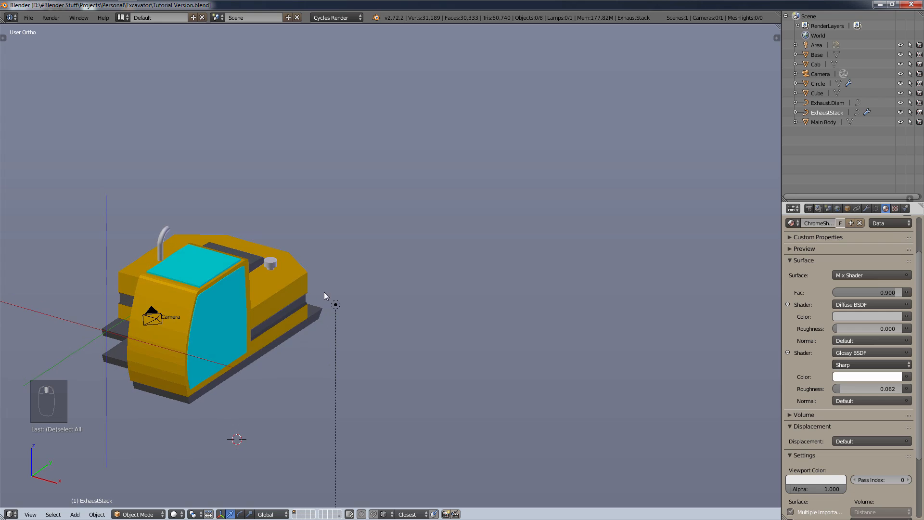
pyautogui.moveTo(284, 306); pyautogui.dragTo(441, 300, button='middle')
pyautogui.moveTo(251, 311); pyautogui.dragTo(277, 313, button='middle')
pyautogui.scroll(4, 276, 314)
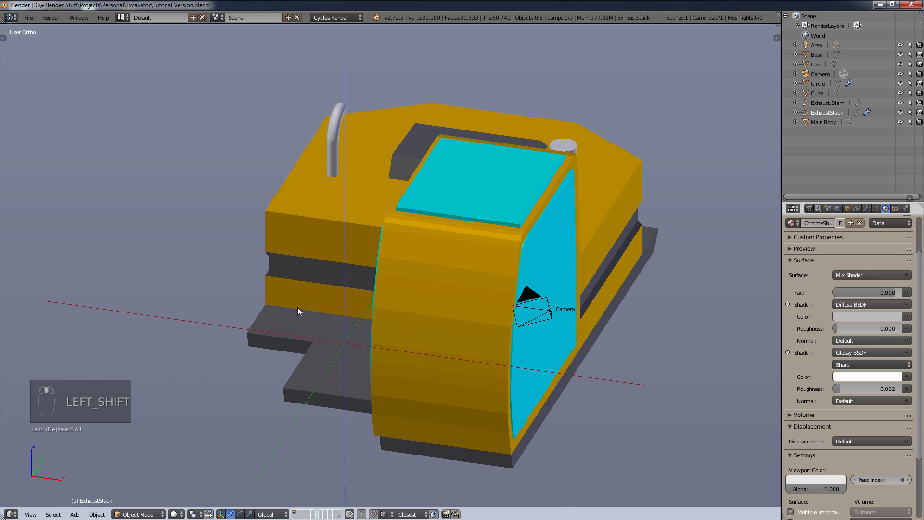
pyautogui.scroll(-3, 363, 299)
# - Compare the solid-shaded model with the whole excavator blueprint in the right side view
pyautogui.press('KP_3')
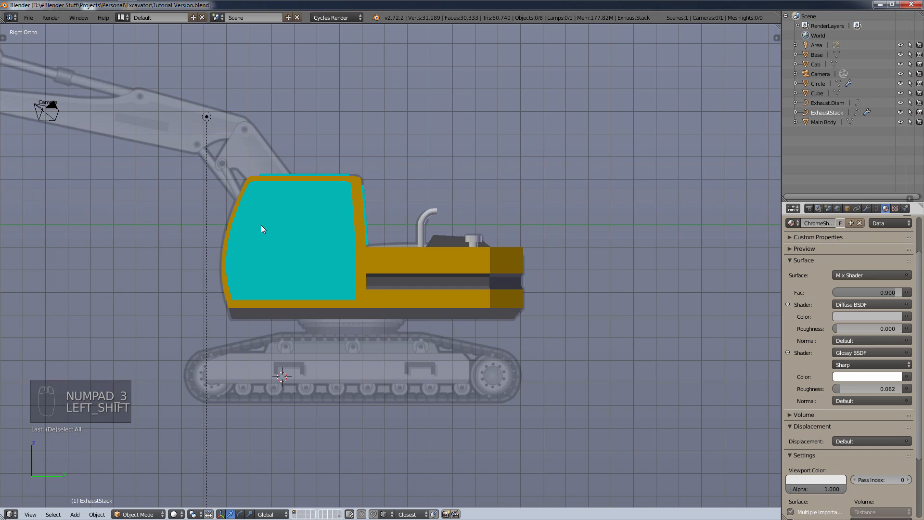
pyautogui.keyDown('shift'); pyautogui.moveTo(260, 225); pyautogui.dragTo(391, 272, button='middle'); pyautogui.keyUp('shift')
pyautogui.scroll(-3, 430, 246)
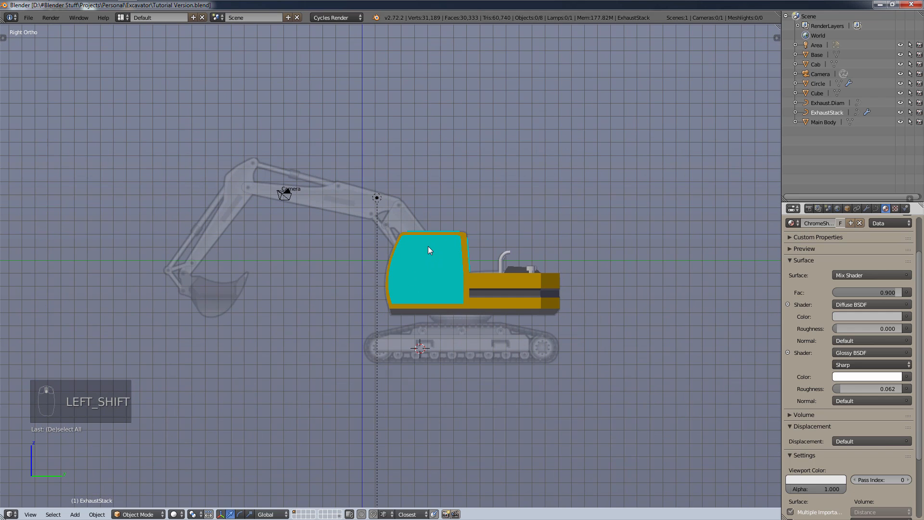
pyautogui.scroll(2, 429, 246)
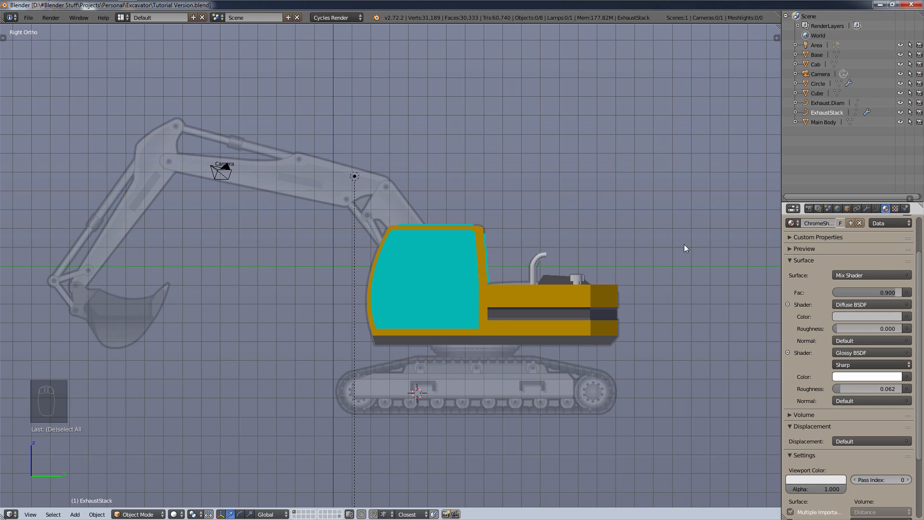
pyautogui.scroll(2, 623, 344)
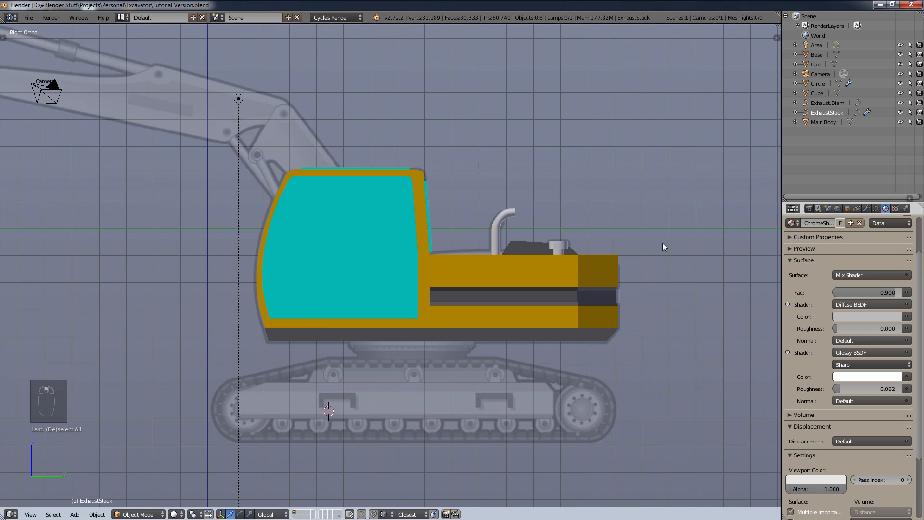
pyautogui.scroll(-4, 507, 204)
pyautogui.keyDown('shift'); pyautogui.moveTo(510, 175); pyautogui.dragTo(508, 221, button='middle'); pyautogui.keyUp('shift')
pyautogui.scroll(2, 470, 262)
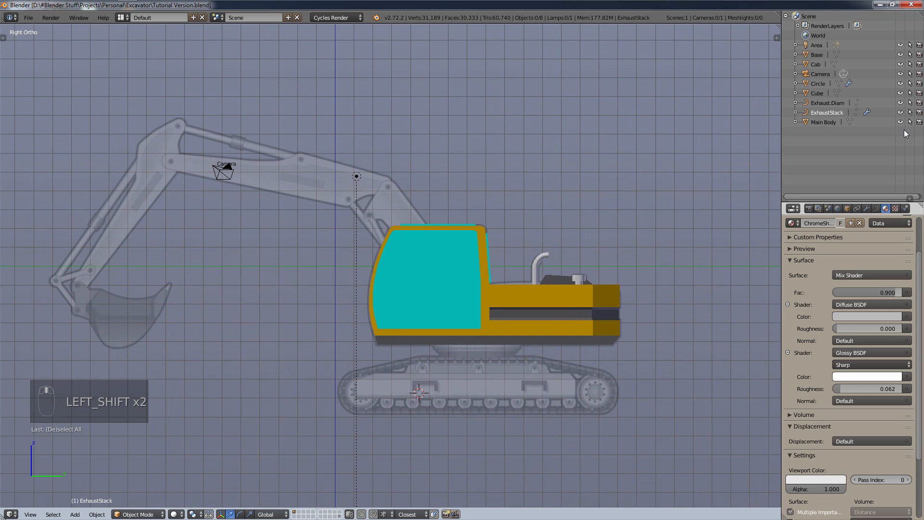
# - Identify the generically named Cube object on top of the engine body and rename it Engine Vent
pyautogui.click(827, 126)
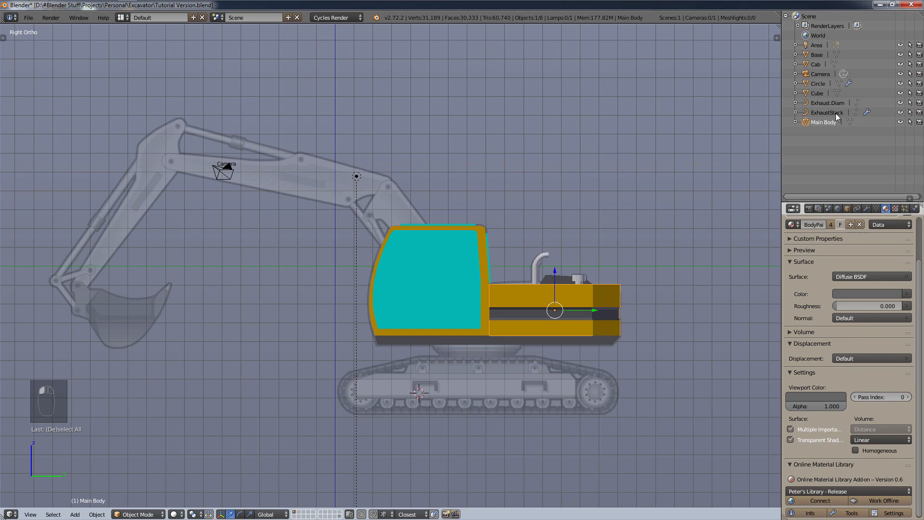
pyautogui.click(835, 113)
pyautogui.click(836, 103)
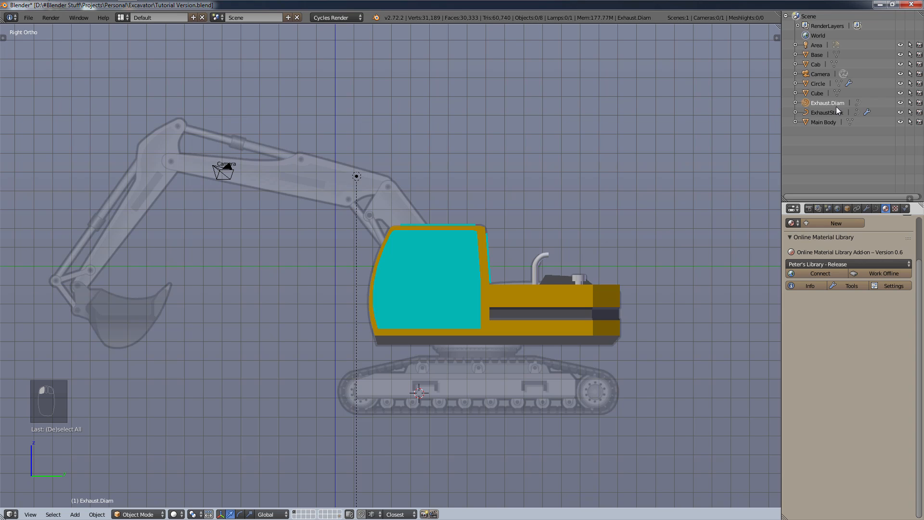
pyautogui.click(816, 95)
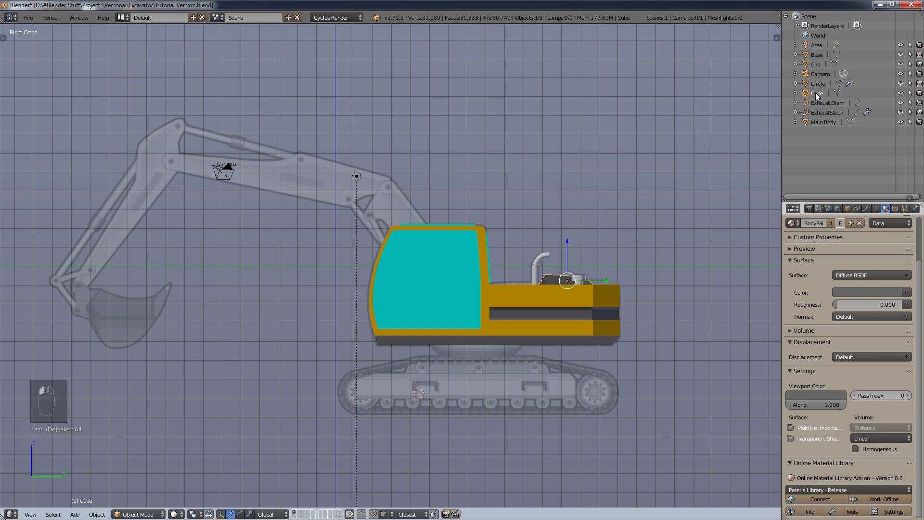
pyautogui.doubleClick(815, 93)
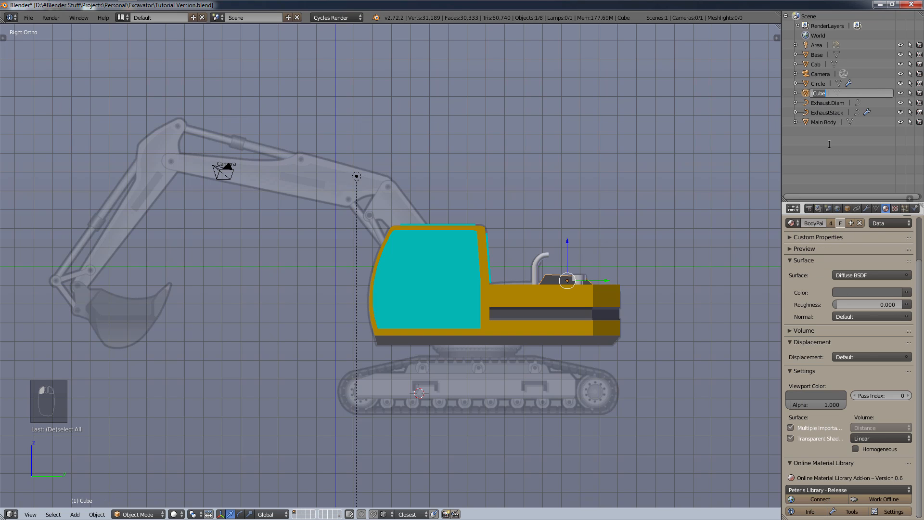
pyautogui.write('Engine Vent')
pyautogui.press('Return')
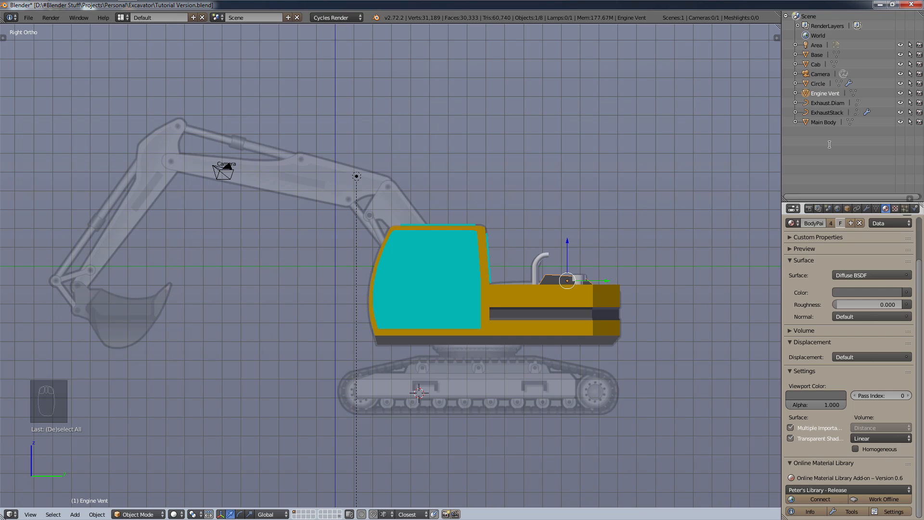
# - Rename the Circle object, the round cap beside the engine vent, as Engine Flapper and check it on the model
pyautogui.click(821, 83)
pyautogui.doubleClick(821, 84)
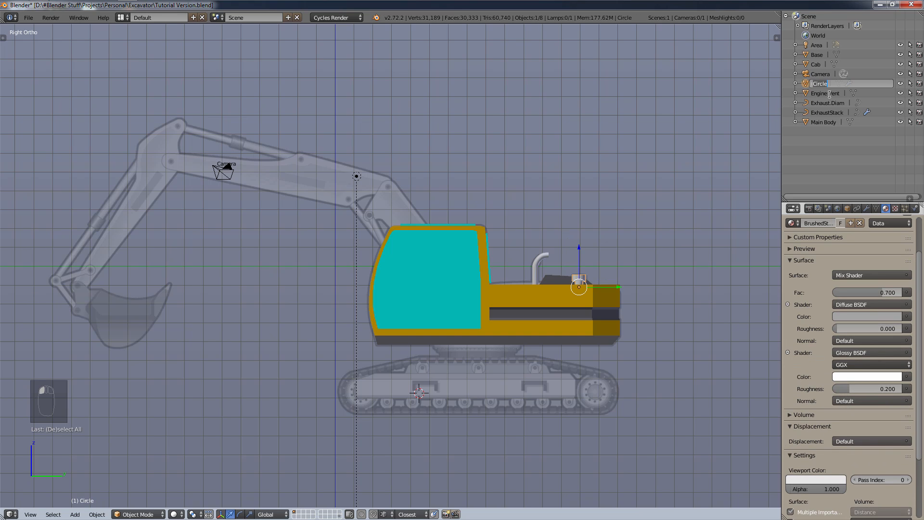
pyautogui.write('Engin')
pyautogui.write('e Flapper')
pyautogui.press('Return')
pyautogui.scroll(3, 672, 238)
pyautogui.moveTo(594, 300); pyautogui.dragTo(551, 276, button='middle')
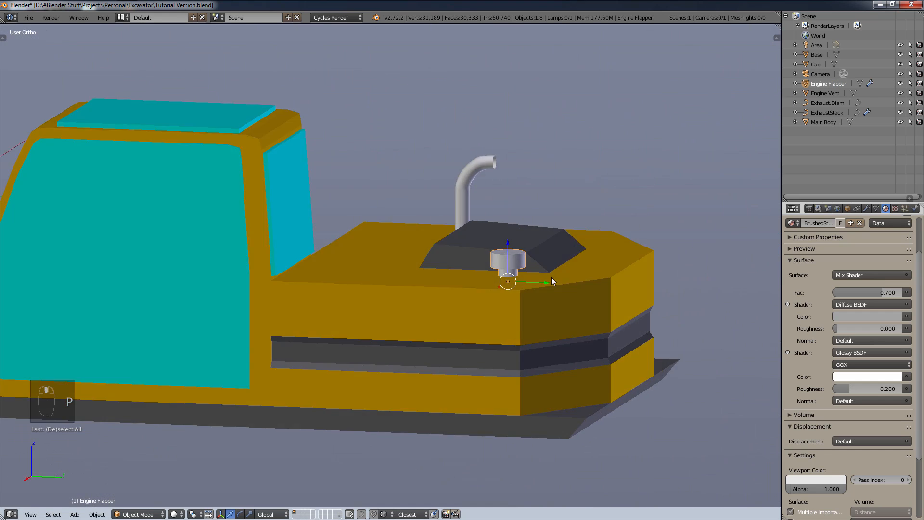
pyautogui.scroll(3, 551, 276)
pyautogui.scroll(-8, 532, 307)
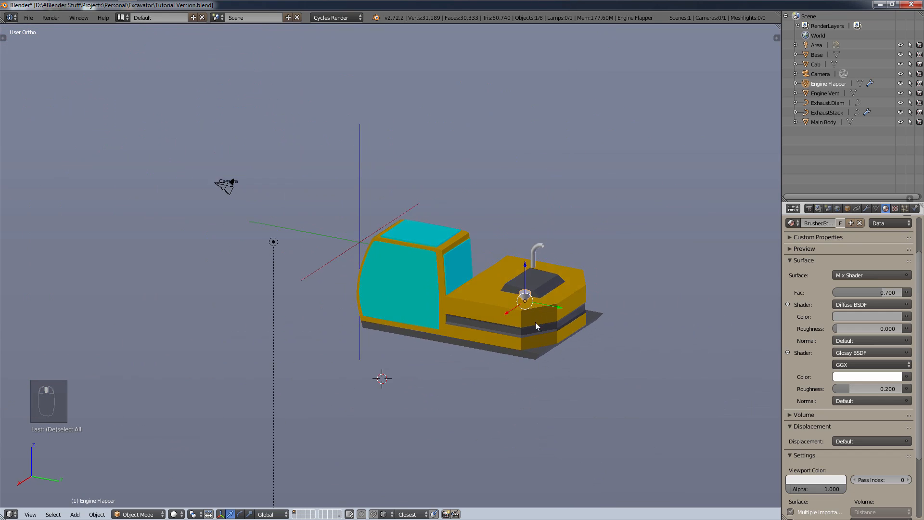
# - Change the Area lamp's type to Sun and set its strength to 1
pyautogui.press('KP_3')
pyautogui.scroll(6, 535, 313)
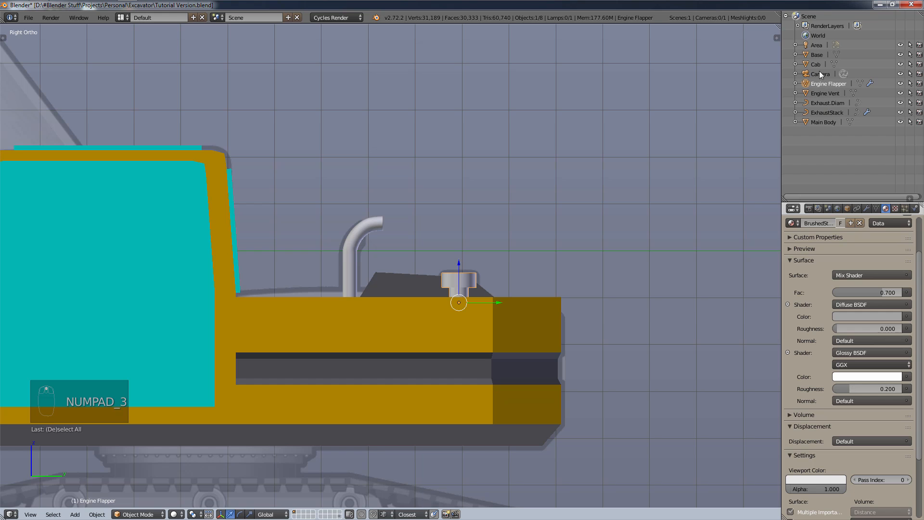
pyautogui.click(819, 61)
pyautogui.click(821, 54)
pyautogui.click(820, 46)
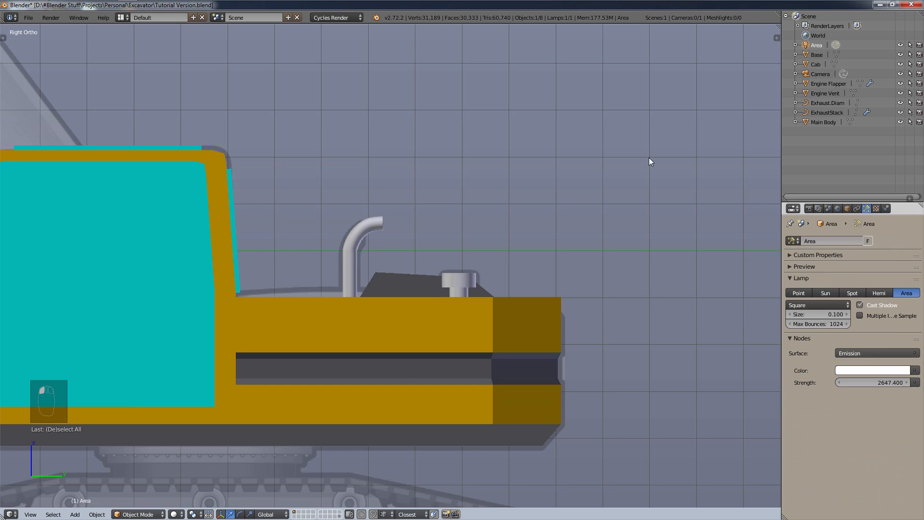
pyautogui.scroll(-9, 516, 254)
pyautogui.scroll(3, 519, 250)
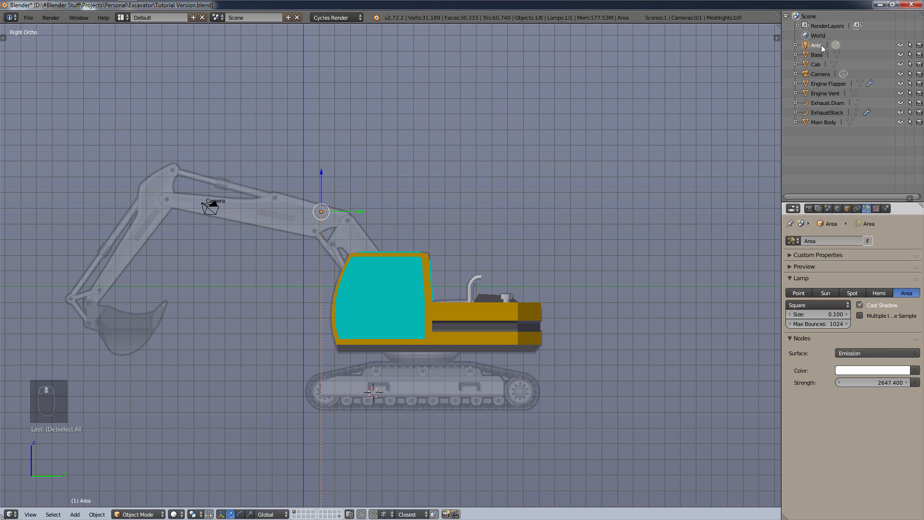
pyautogui.click(817, 292)
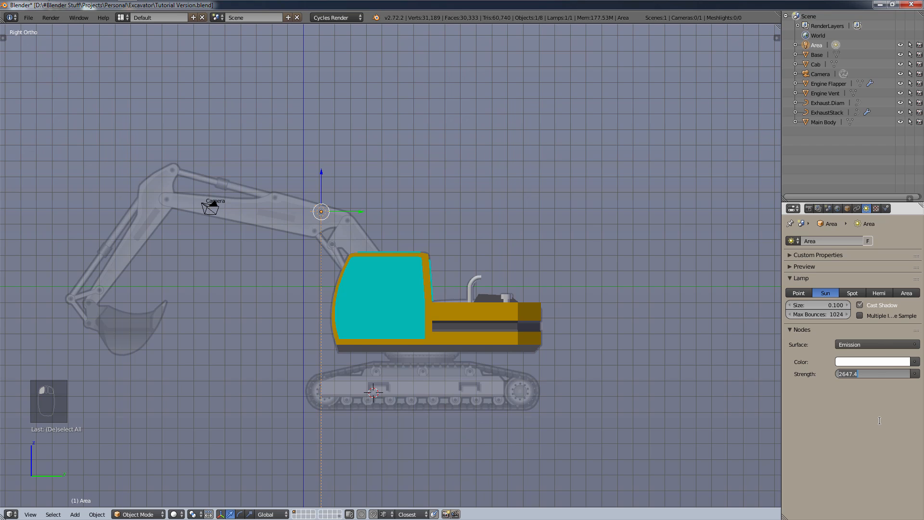
pyautogui.write('1')
pyautogui.press('Return')
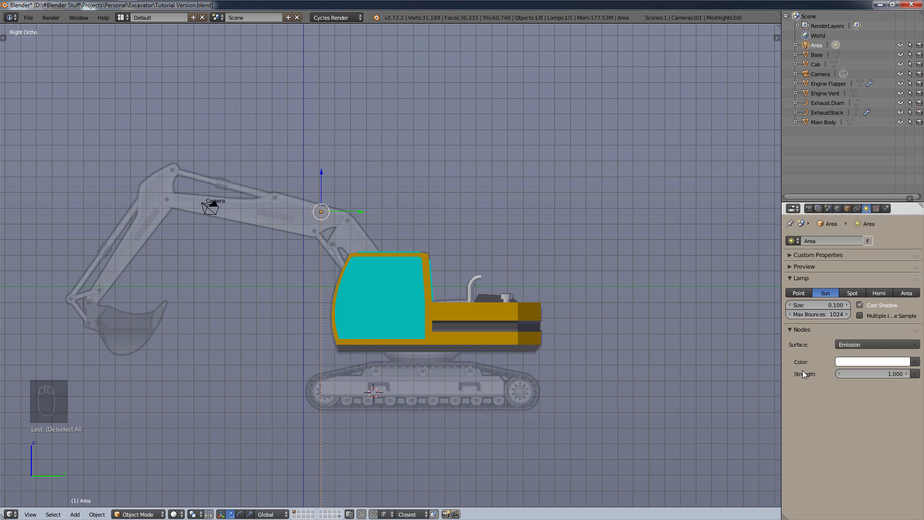
# - Move the sun lamp in the right side view to a spot above and in front of the excavator, over the bucket
pyautogui.scroll(-1, 596, 287)
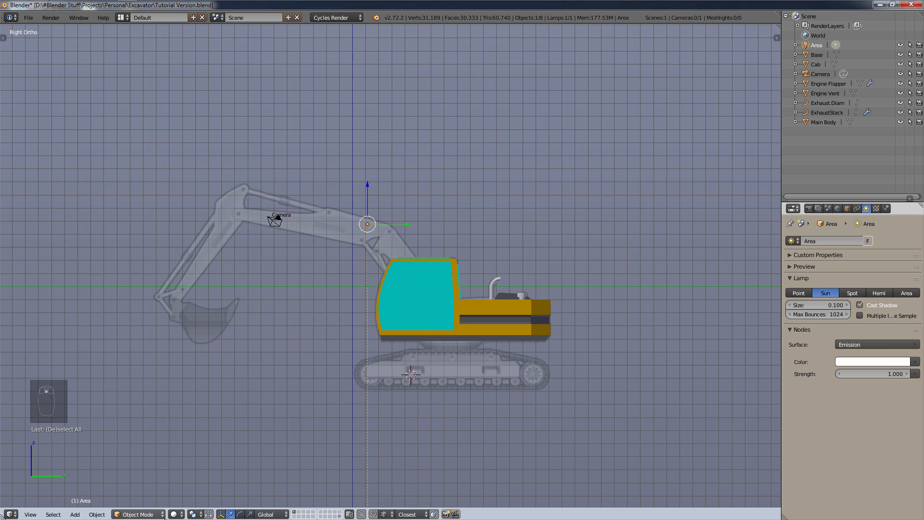
pyautogui.moveTo(451, 313); pyautogui.dragTo(486, 321, button='middle')
pyautogui.press('KP_3')
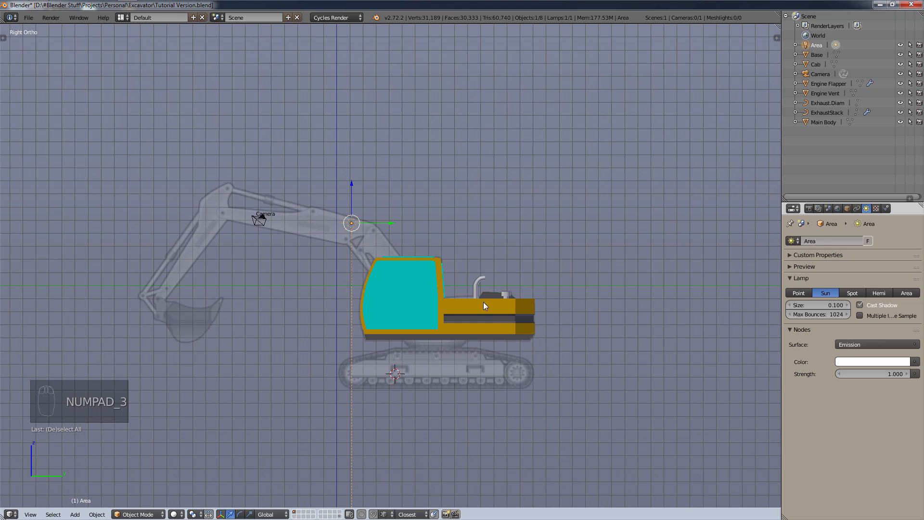
pyautogui.scroll(-2, 483, 302)
pyautogui.press('g')
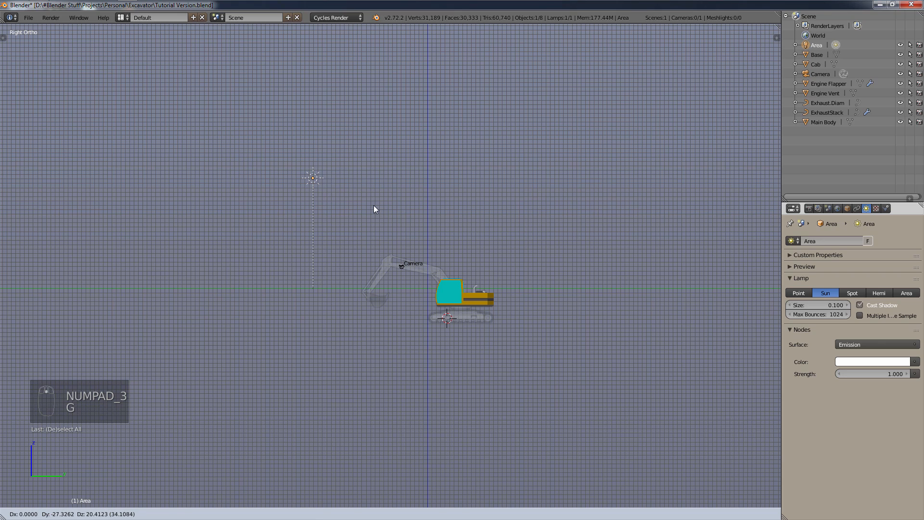
pyautogui.click(374, 205)
pyautogui.press('r')
pyautogui.rightClick(366, 221)
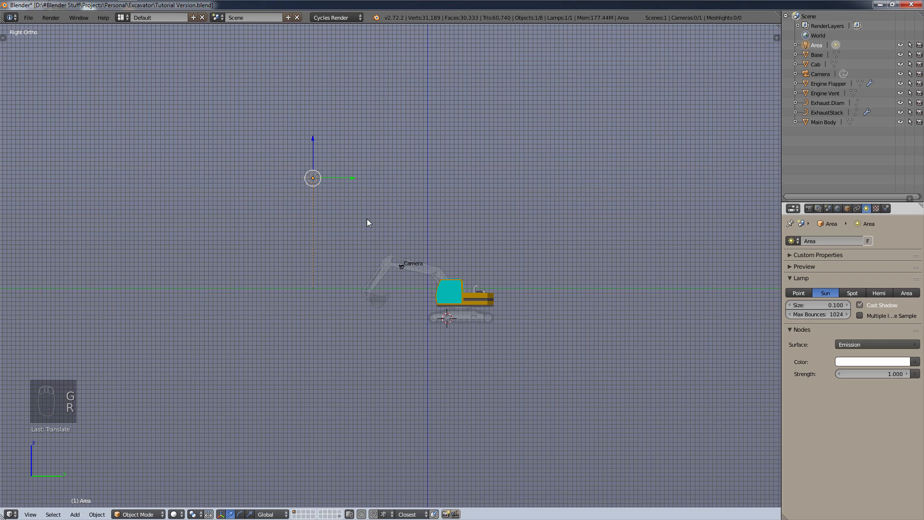
pyautogui.press('g')
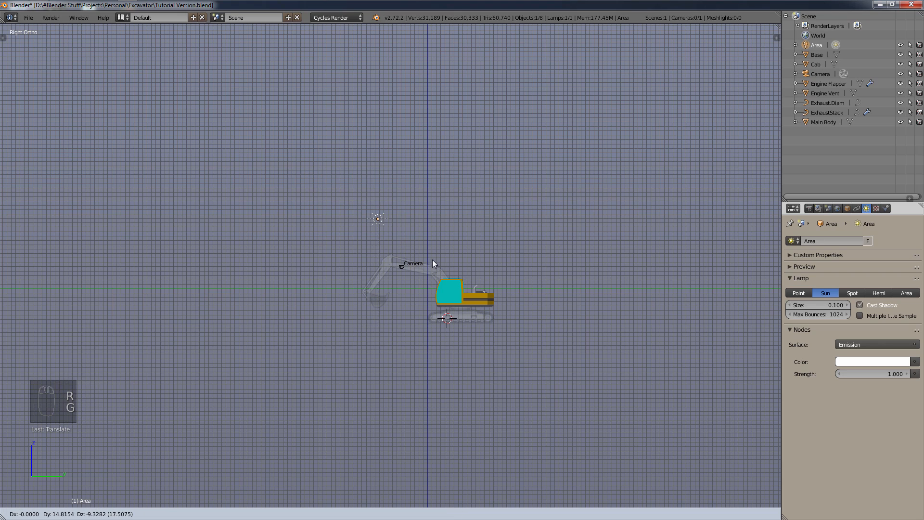
pyautogui.click(429, 258)
# - Aim the sun lamp at the excavator by rotating it about -47° in the right side view and tilting it in the front view
pyautogui.press('r')
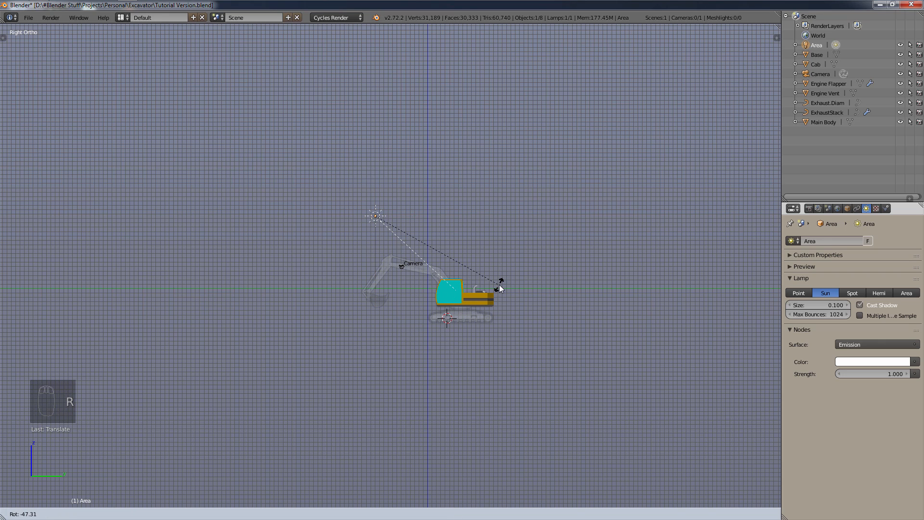
pyautogui.click(497, 291)
pyautogui.press('KP_1')
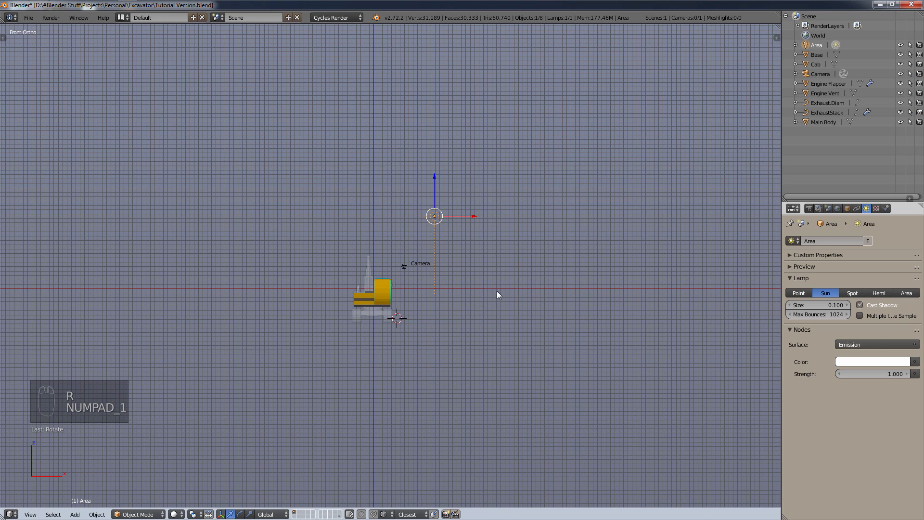
pyautogui.press('r')
pyautogui.click(457, 310)
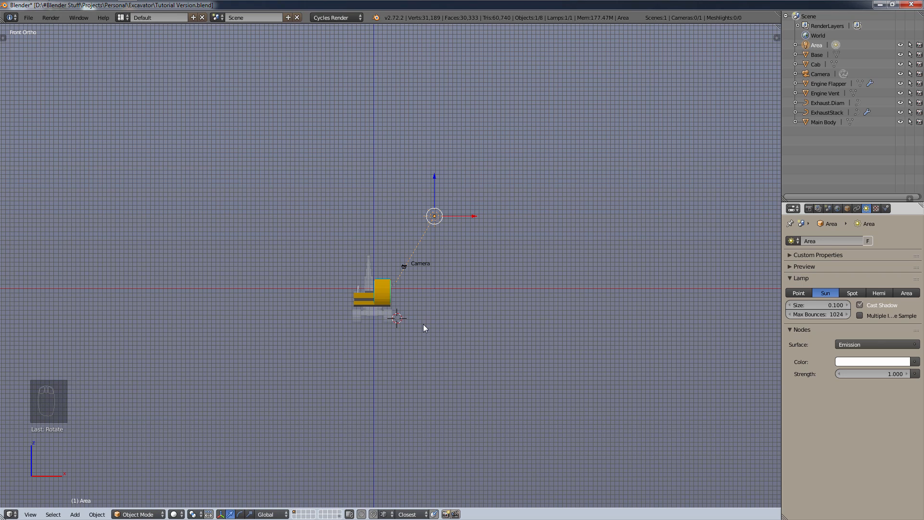
# - Check the lamp's aim from the top and at an angle, and switch the viewport to rendered shading
pyautogui.press('KP_3')
pyautogui.press('KP_7')
pyautogui.press('KP_4')
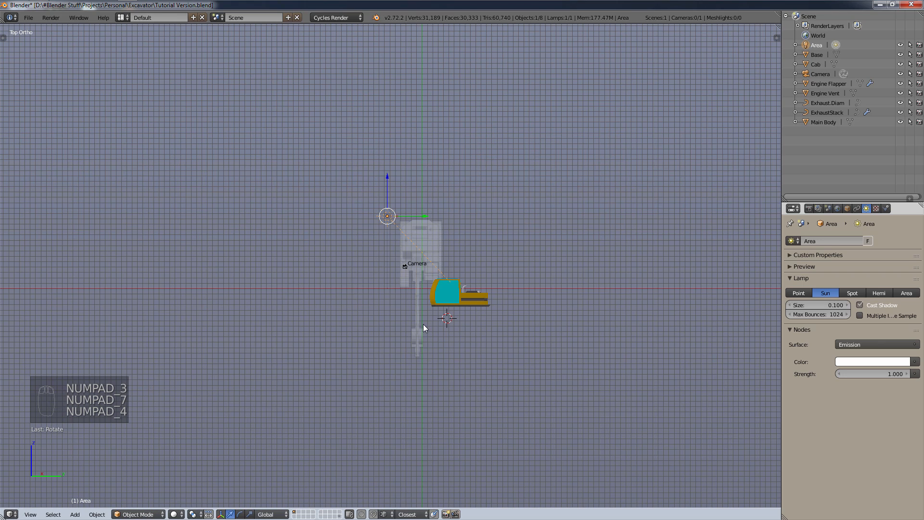
pyautogui.press('KP_7')
pyautogui.press('KP_7')
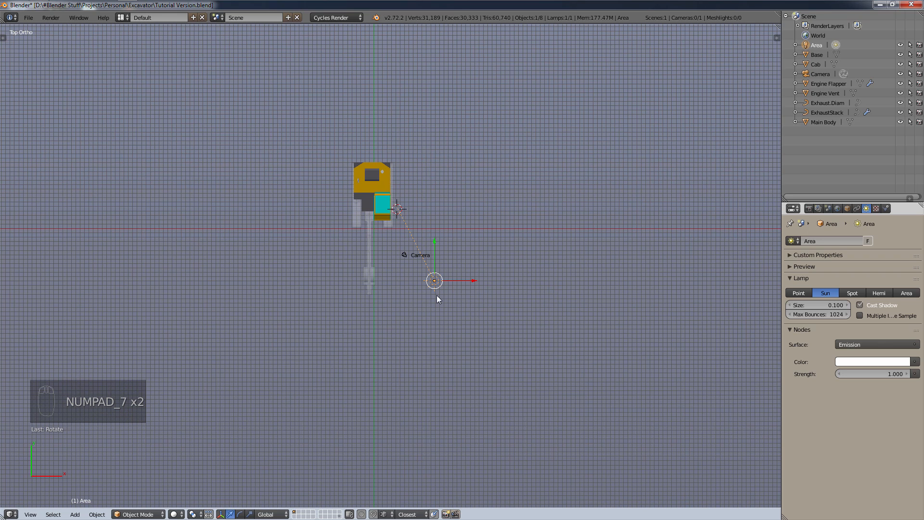
pyautogui.moveTo(437, 296); pyautogui.dragTo(244, 440, button='middle')
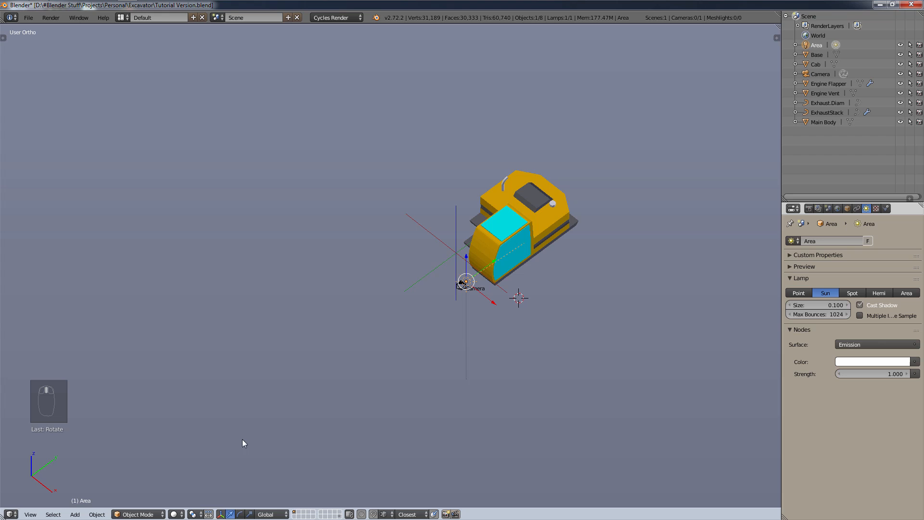
pyautogui.click(179, 513)
pyautogui.click(218, 446)
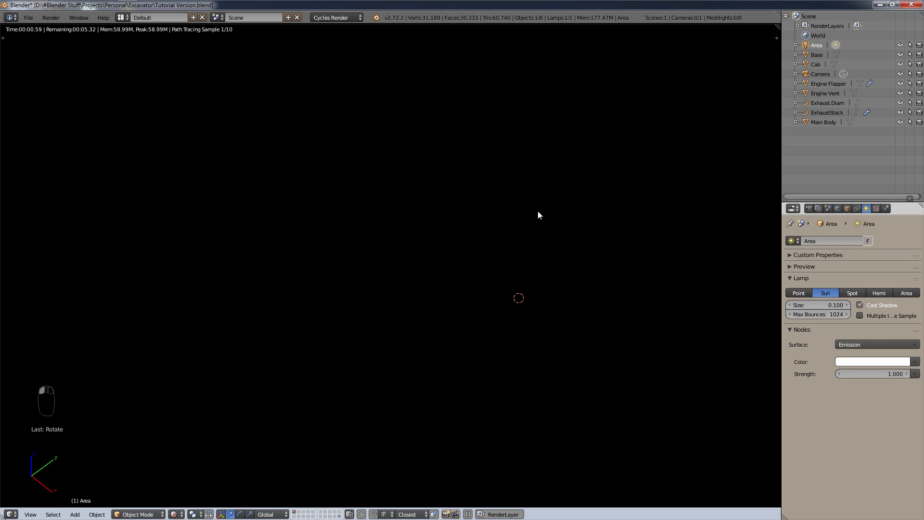
# - Examine the rendered engine flapper, exhaust stack and whole excavator body under the sun lamp from several angles
pyautogui.scroll(8, 551, 207)
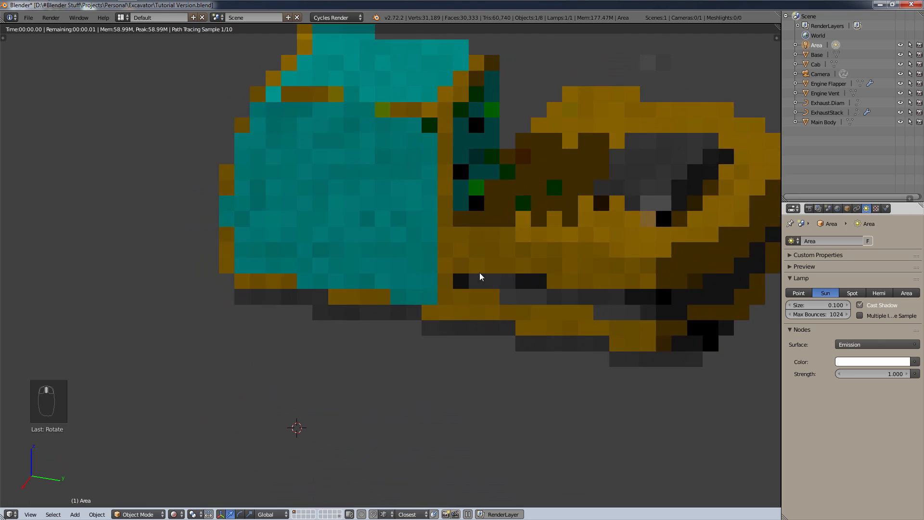
pyautogui.scroll(7, 735, 262)
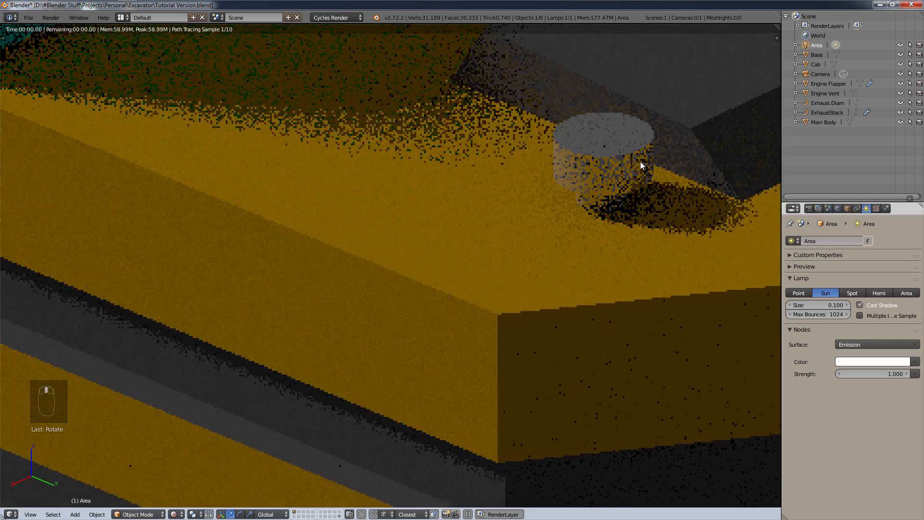
pyautogui.scroll(1, 636, 159)
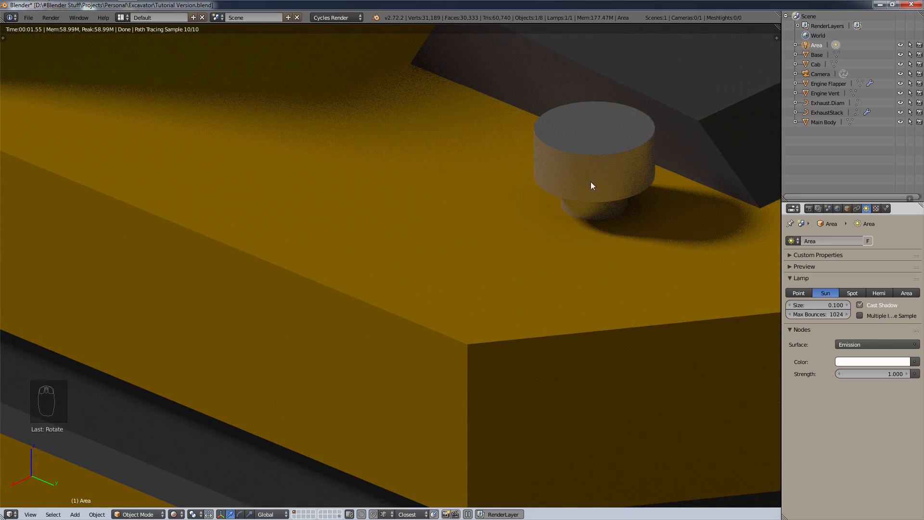
pyautogui.scroll(-8, 591, 181)
pyautogui.keyDown('shift'); pyautogui.moveTo(643, 110); pyautogui.dragTo(495, 299, button='middle'); pyautogui.keyUp('shift')
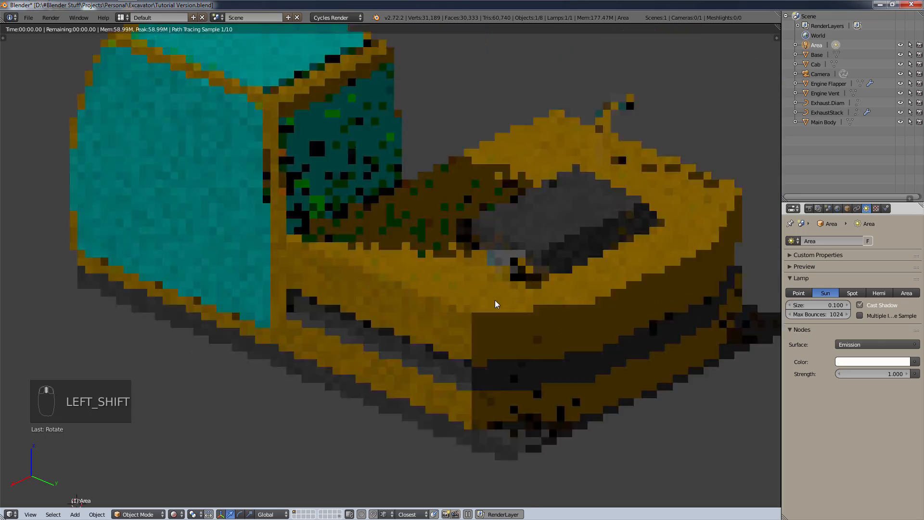
pyautogui.scroll(7, 551, 256)
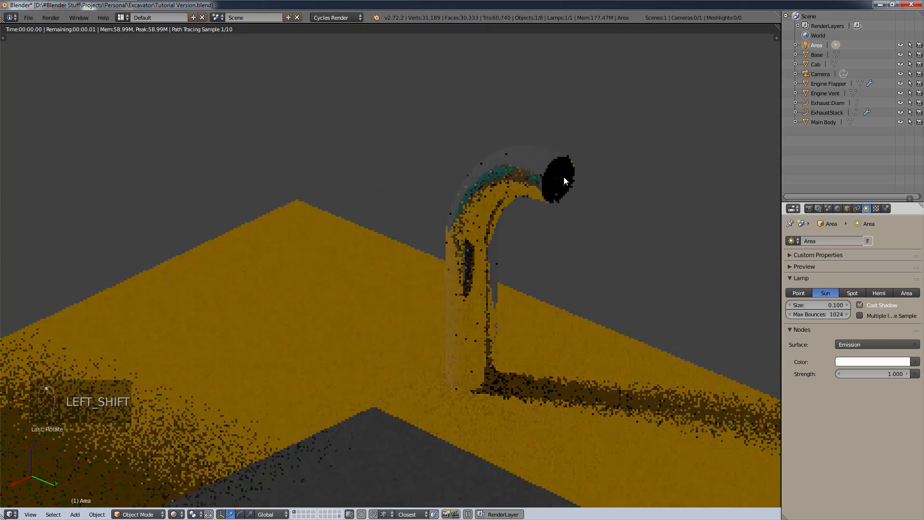
pyautogui.scroll(1, 561, 178)
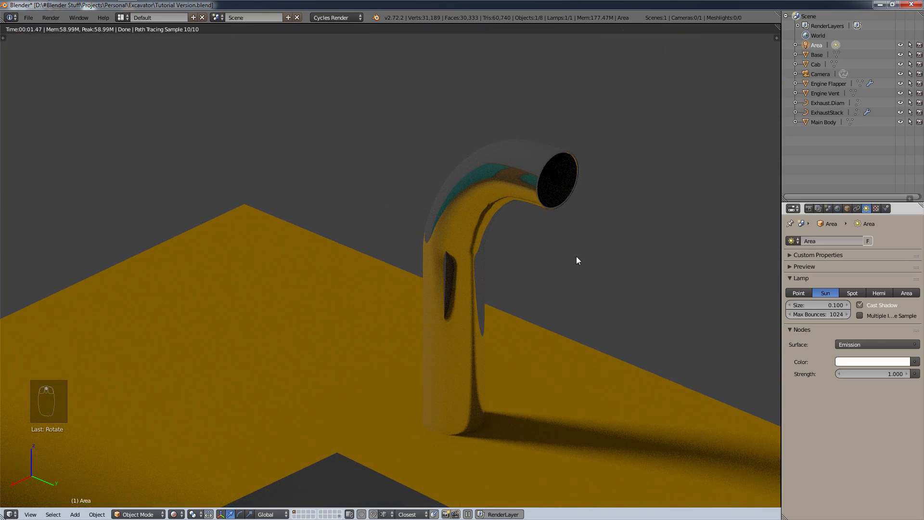
pyautogui.moveTo(577, 258); pyautogui.dragTo(472, 310, button='middle')
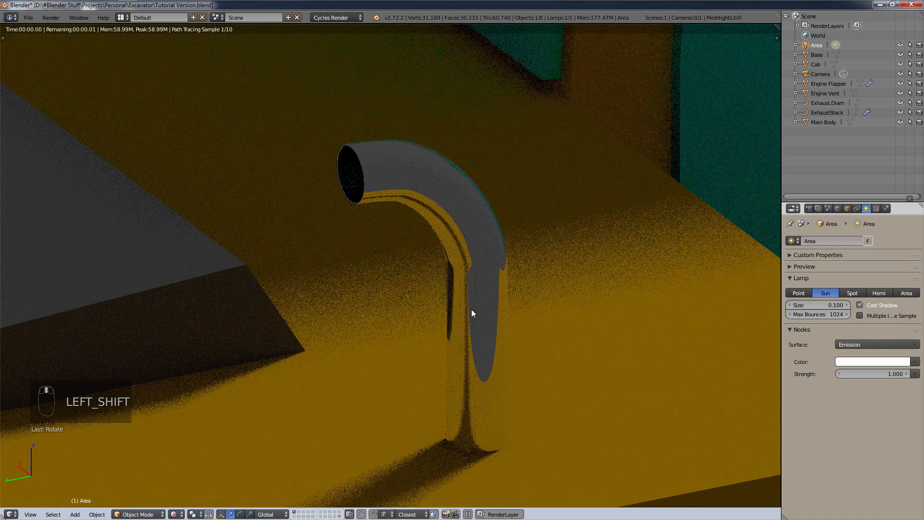
pyautogui.scroll(-3, 482, 299)
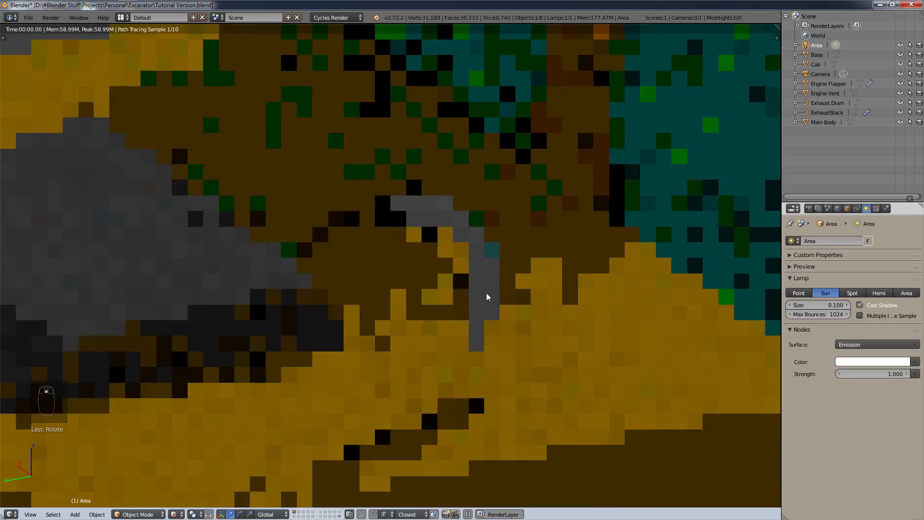
pyautogui.scroll(-4, 495, 278)
pyautogui.moveTo(510, 257); pyautogui.dragTo(417, 331, button='middle')
pyautogui.scroll(4, 723, 279)
pyautogui.scroll(-5, 663, 282)
pyautogui.scroll(3, 662, 279)
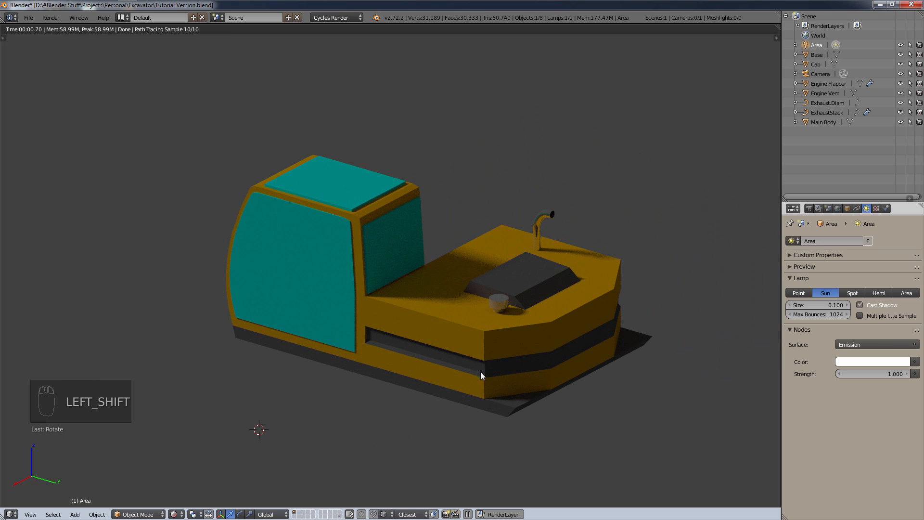
# - View the rendered excavator from the front and right sides
pyautogui.press('KP_3')
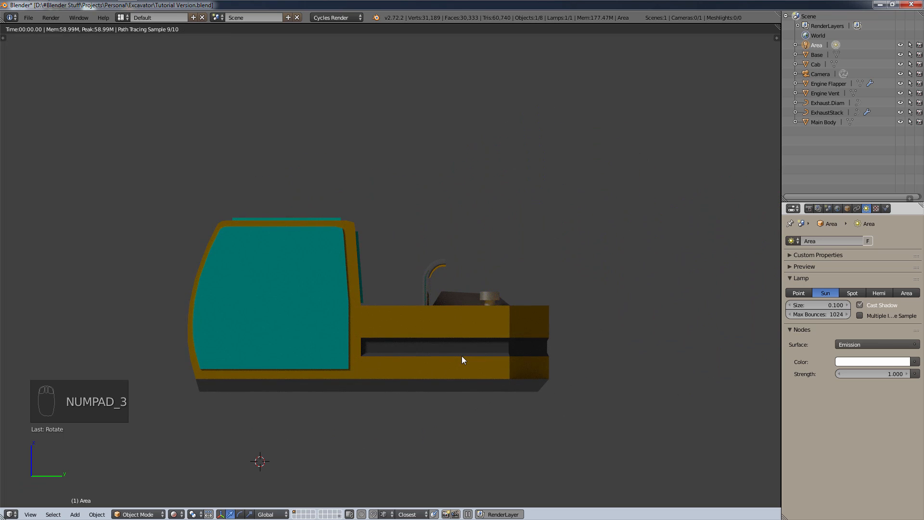
pyautogui.press('KP_1')
pyautogui.press('KP_3')
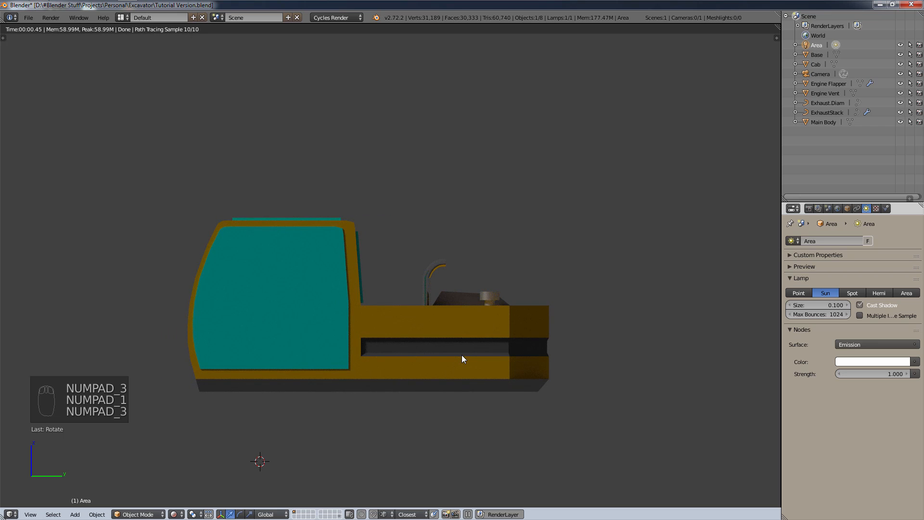
pyautogui.scroll(-3, 423, 355)
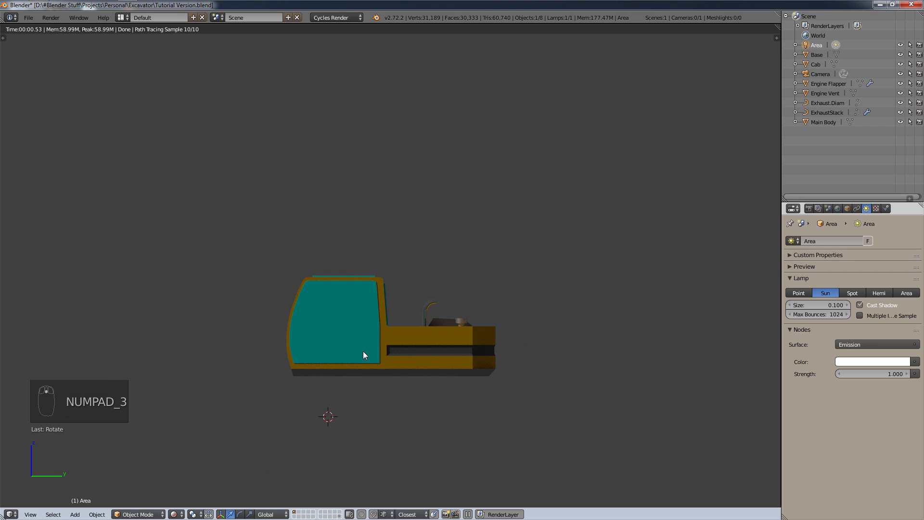